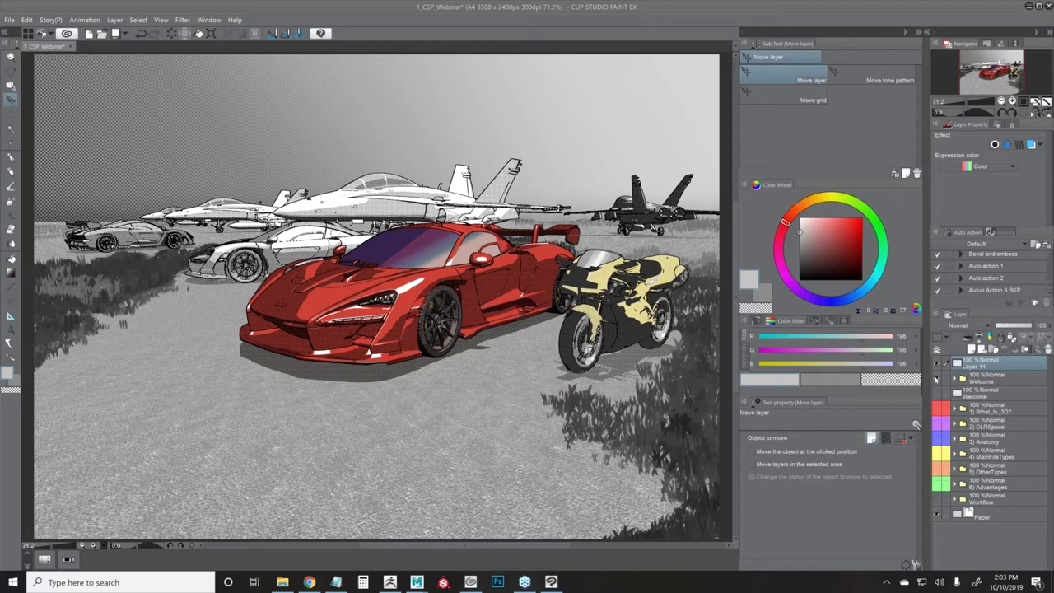
- Hide the Welcome artwork, and reveal and expand the 1) What_Is_3D? folder with the flat battleship grid
left_click(936, 379)
left_click(936, 394)
left_click(936, 408)
left_click(954, 408)
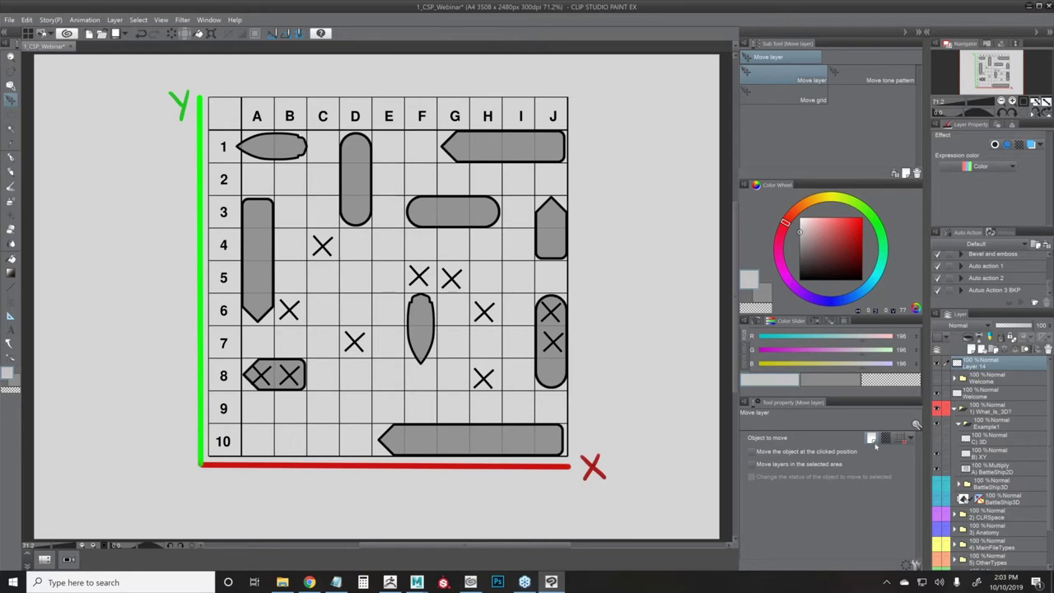
- Show the C) 3D layer with the Z axis, and swap the Example1 group for the BattleShip3D folder's artwork
left_click(936, 439)
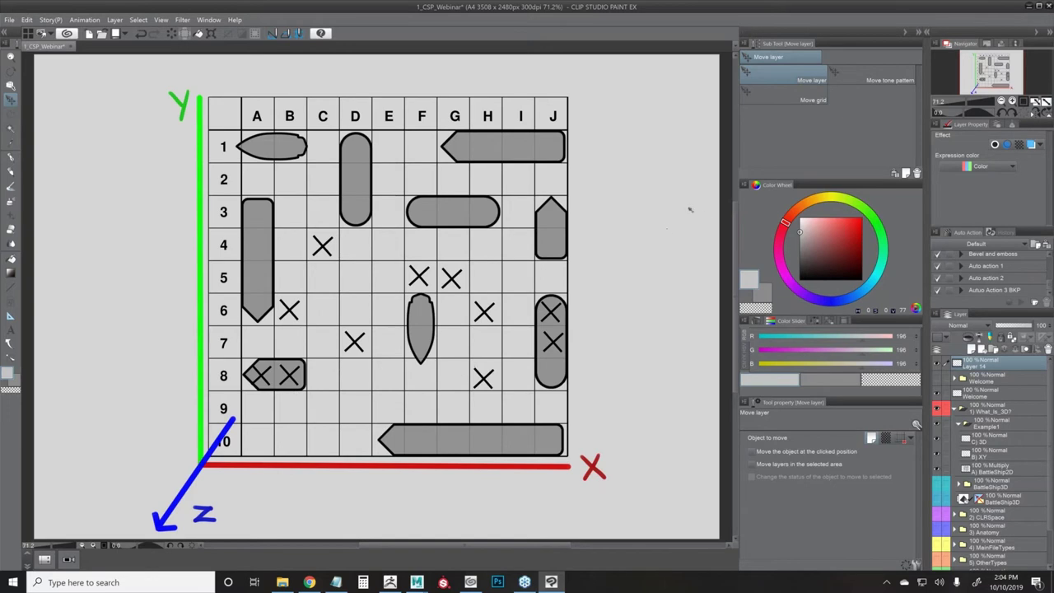
left_click(935, 484)
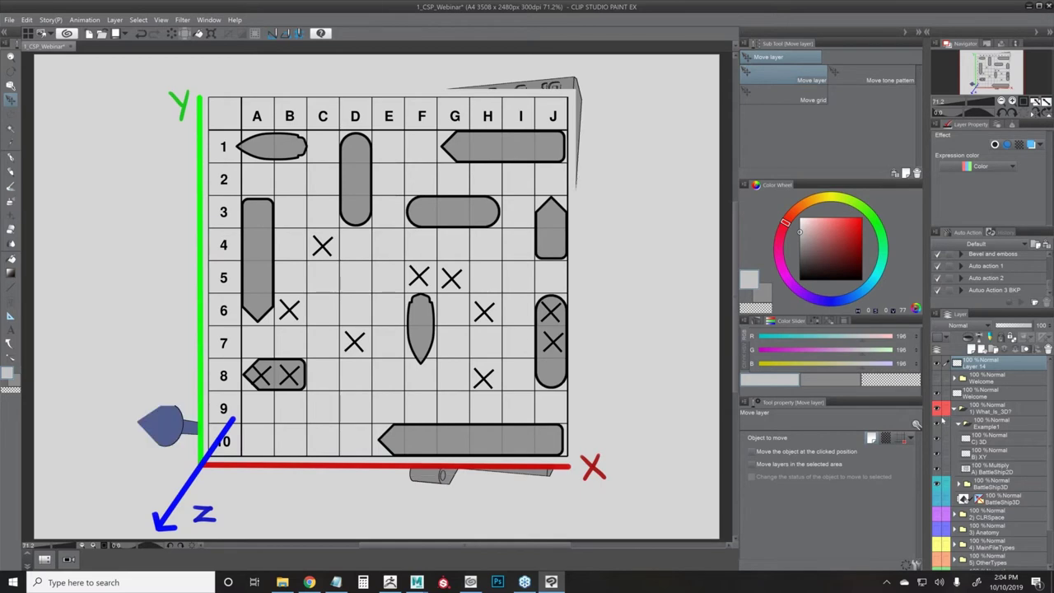
left_click(937, 422)
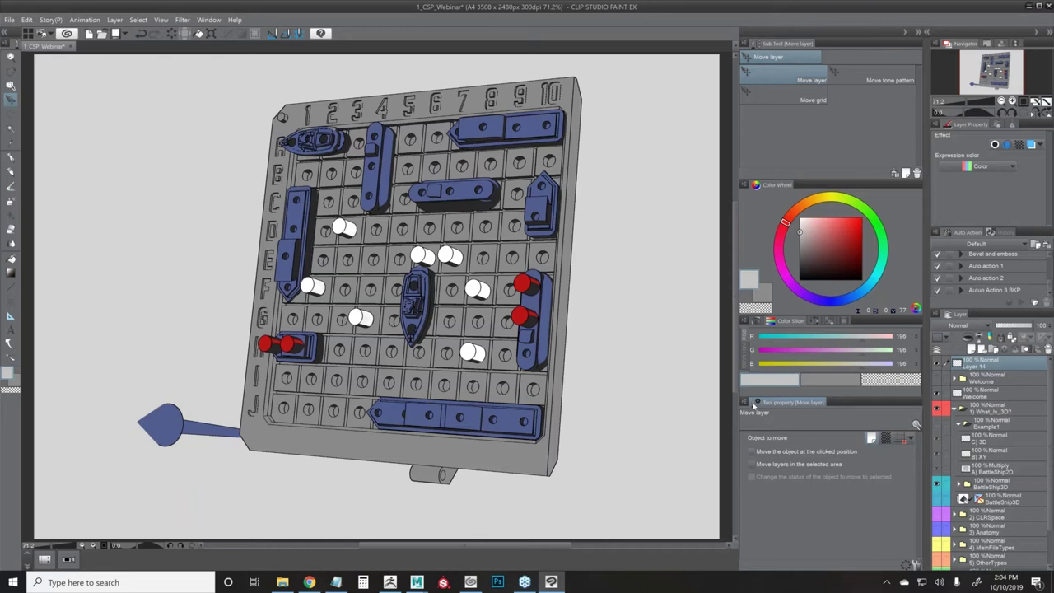
- Replace the BattleShip3D folder's artwork with the BattleShip3D 3D layer, and turn the board to face the viewer more directly
left_click(936, 485)
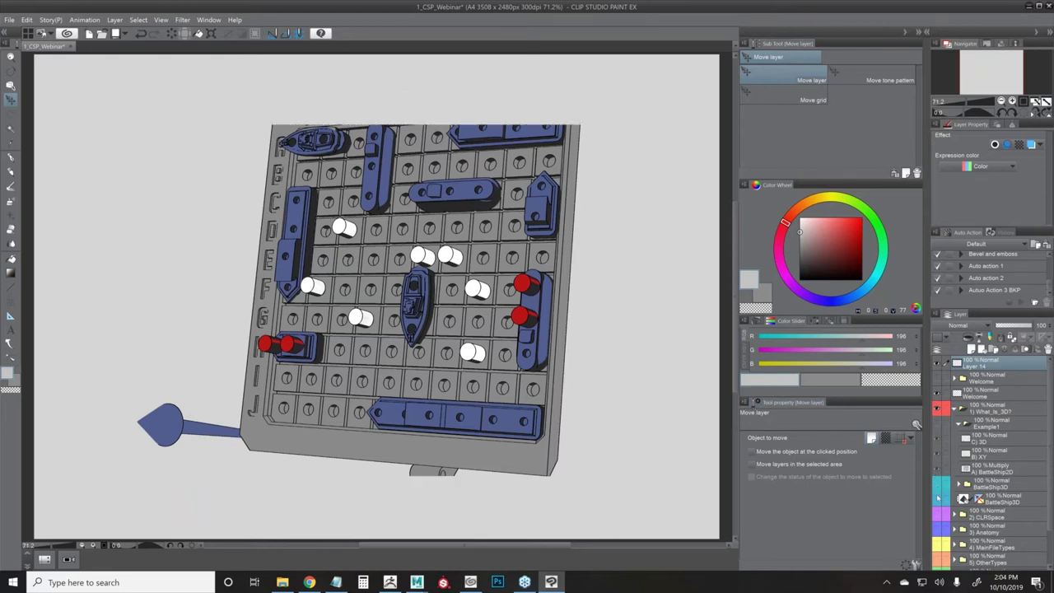
left_click(1000, 499)
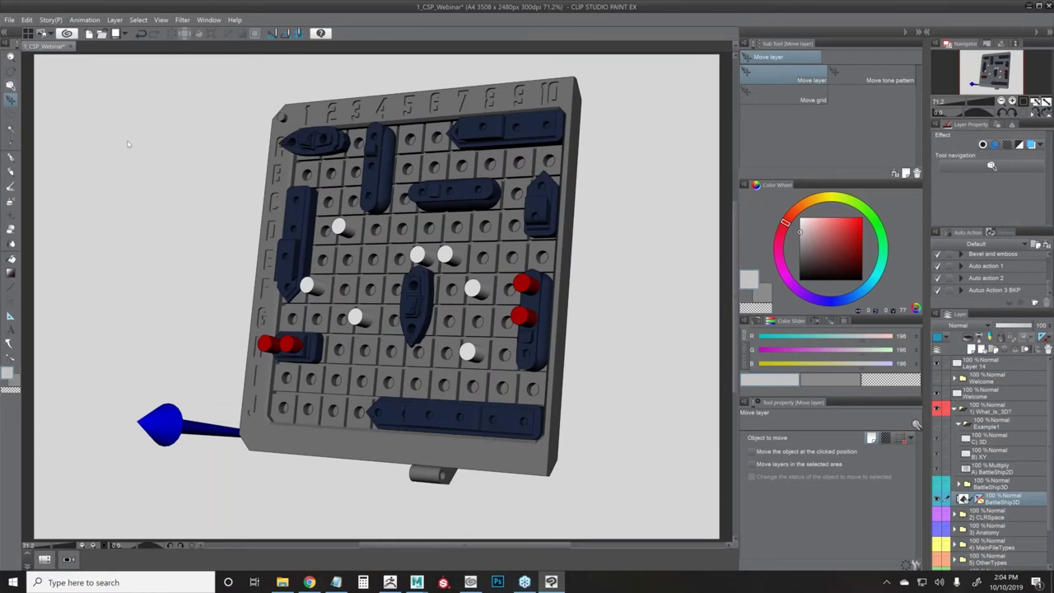
left_click(11, 85)
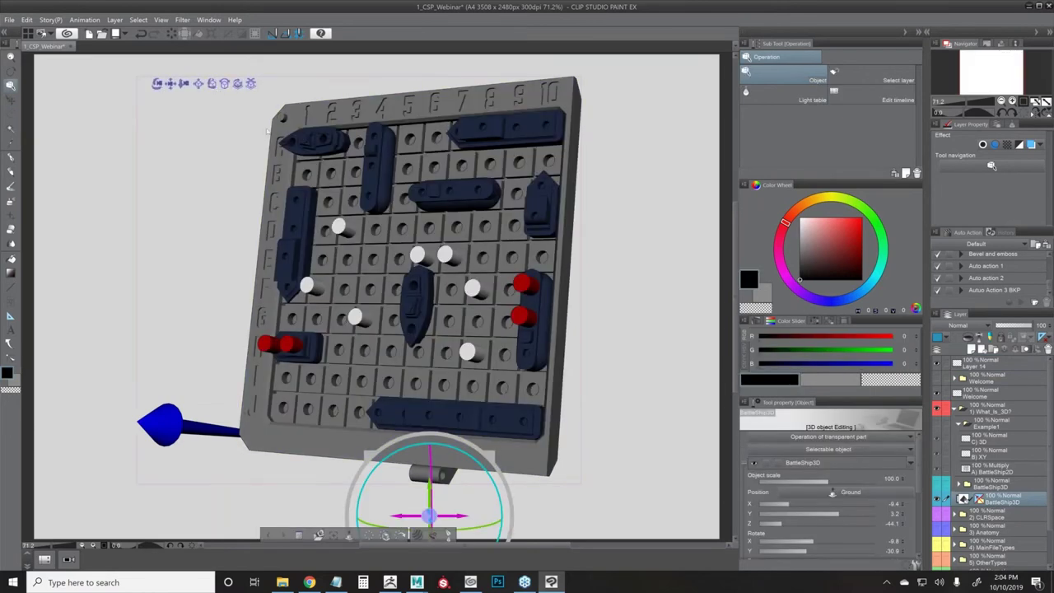
left_click_drag(487, 523, 889, 476)
- Swap the BattleShip3D model for the expanded 2) CLRSpace folder and select its DRAW layer
left_click(937, 499)
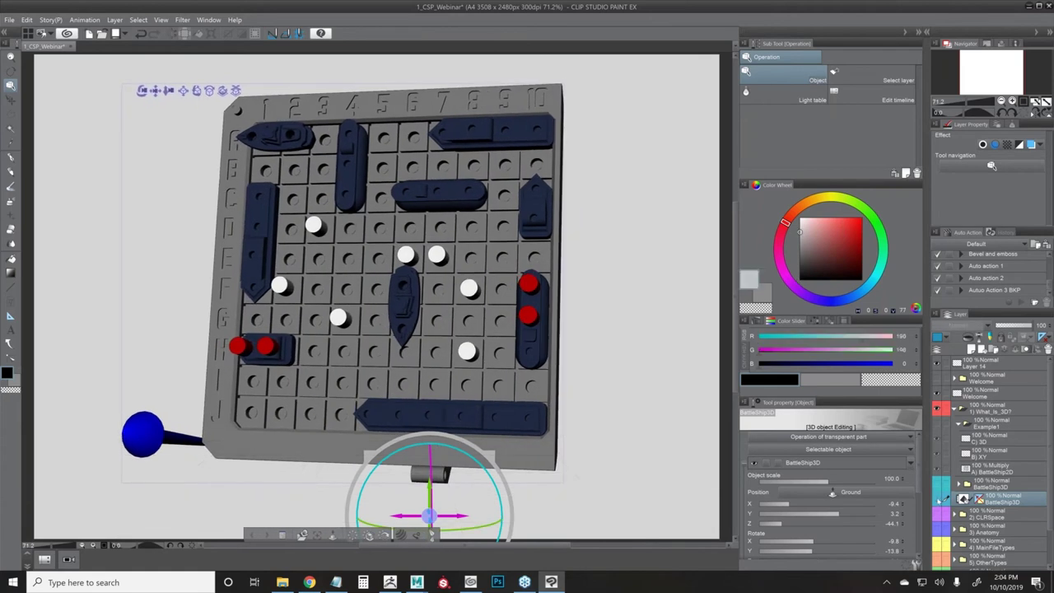
left_click(938, 513)
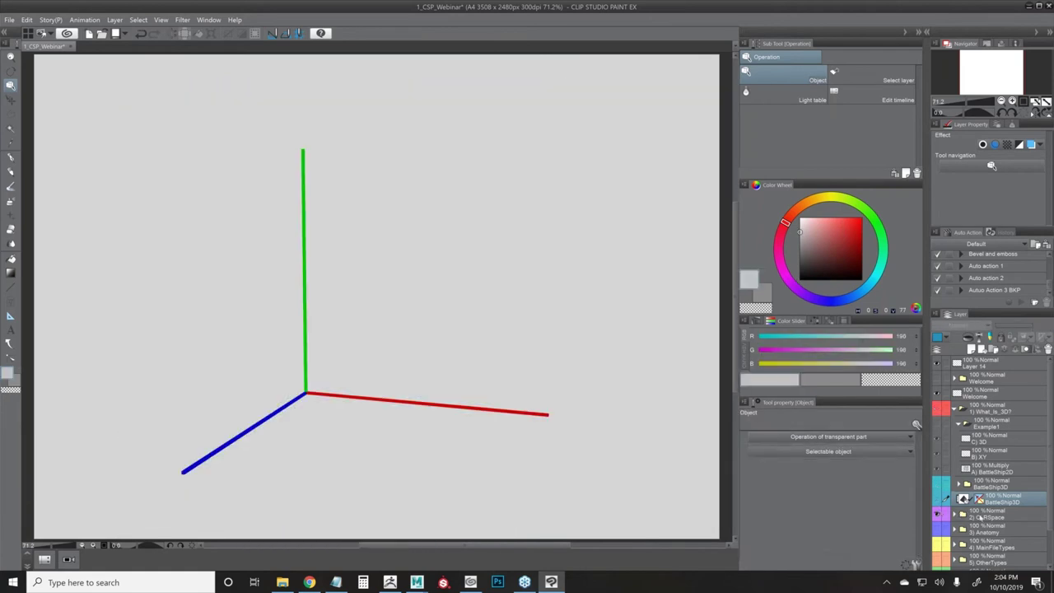
left_click(981, 516)
left_click(954, 513)
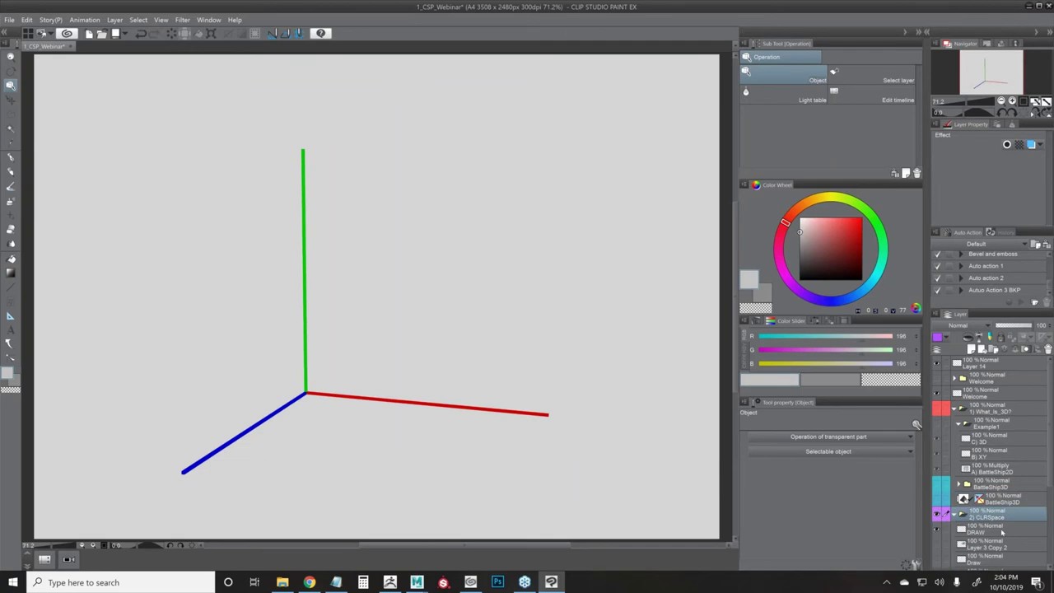
left_click(1001, 530)
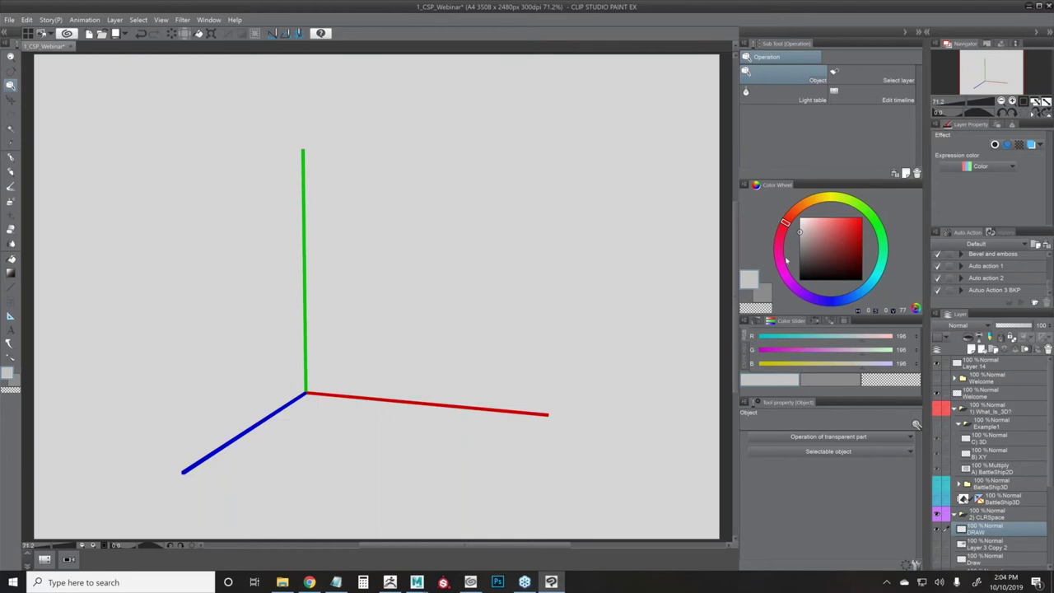
- Choose a purple drawing color and bring its red, green and blue values down to 0
mouse_move(844, 201)
left_mouse_down()
mouse_move(786, 277)
mouse_move(839, 301)
mouse_move(789, 280)
left_mouse_up()
left_click_drag(856, 237, 837, 234)
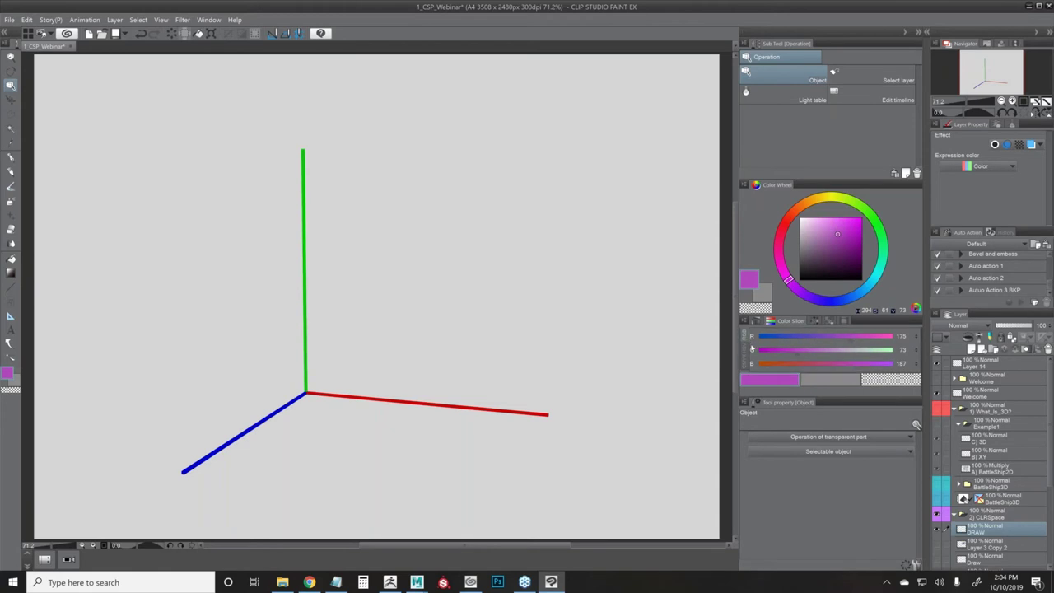
left_click_drag(849, 342, 754, 350)
left_click(777, 365)
left_click(755, 350)
left_click(753, 363)
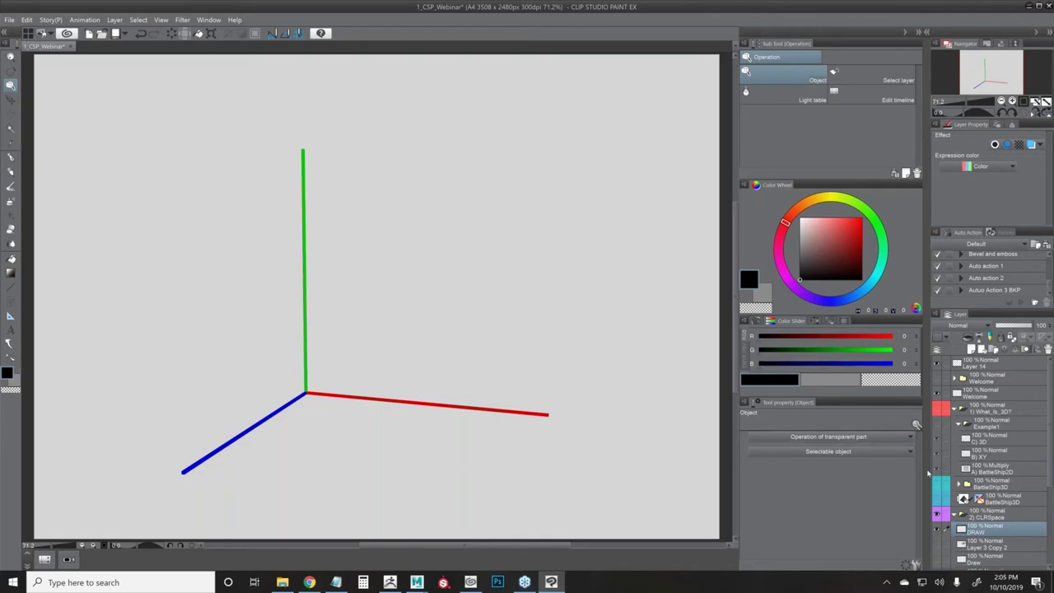
- Display the RGB cube image on Layer 3 Copy 2, and hide it again together with the DRAW layer
scroll(994, 492, "down", 1)
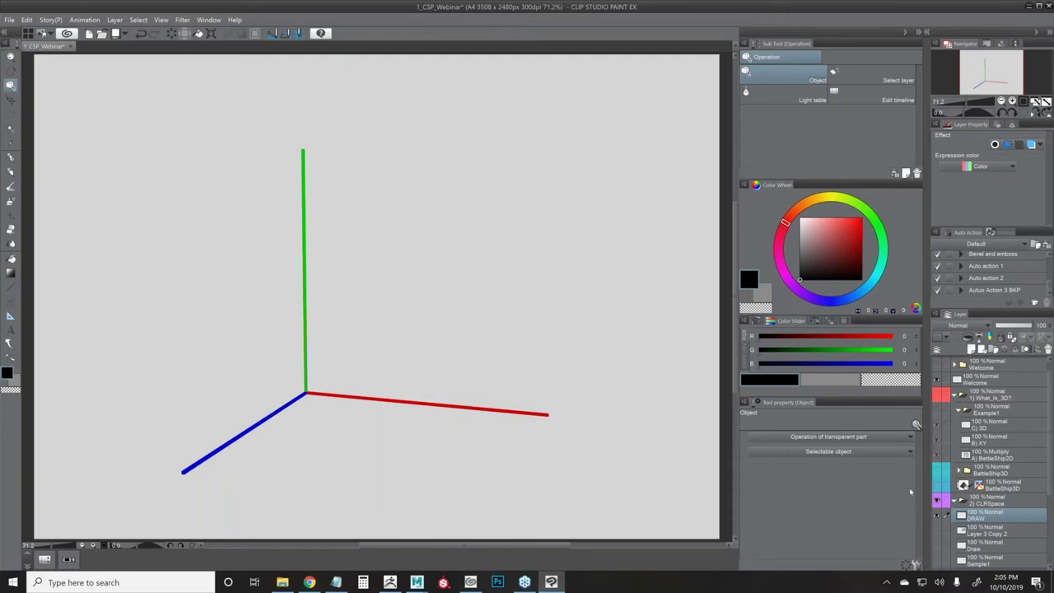
left_click(936, 531)
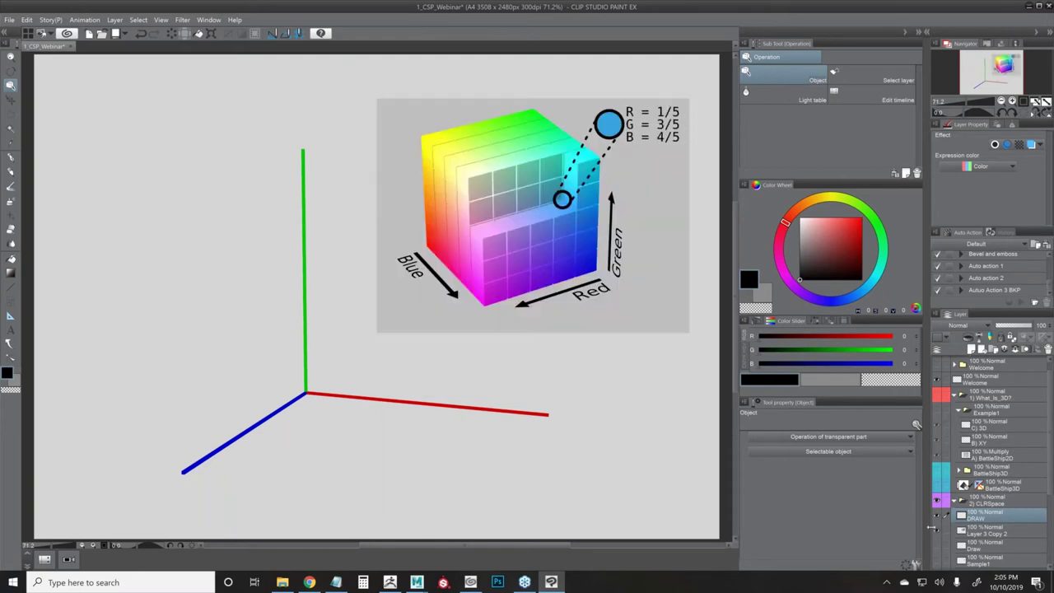
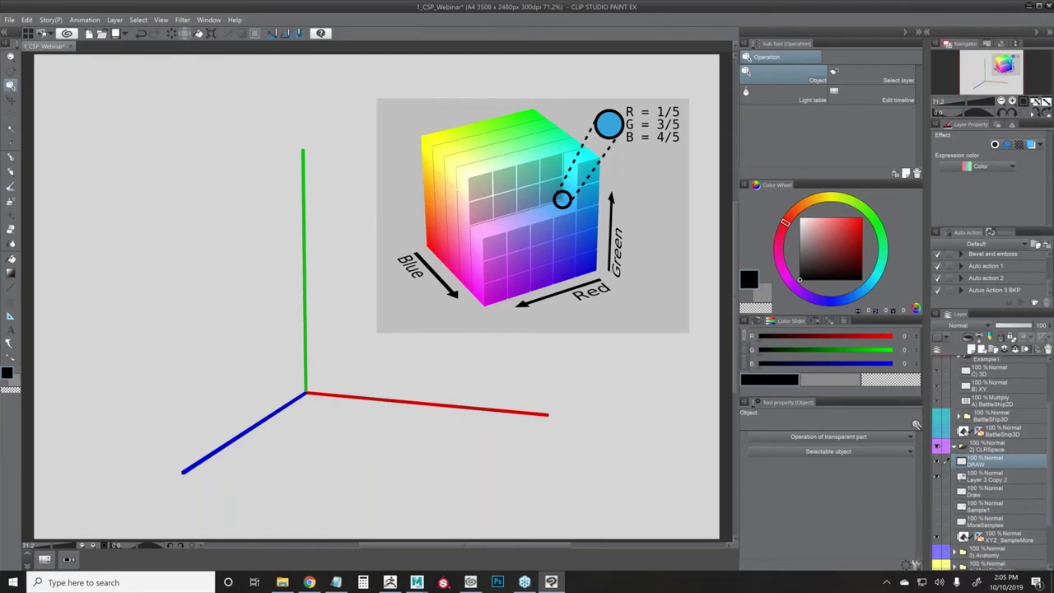
left_click(937, 463)
left_click(944, 475)
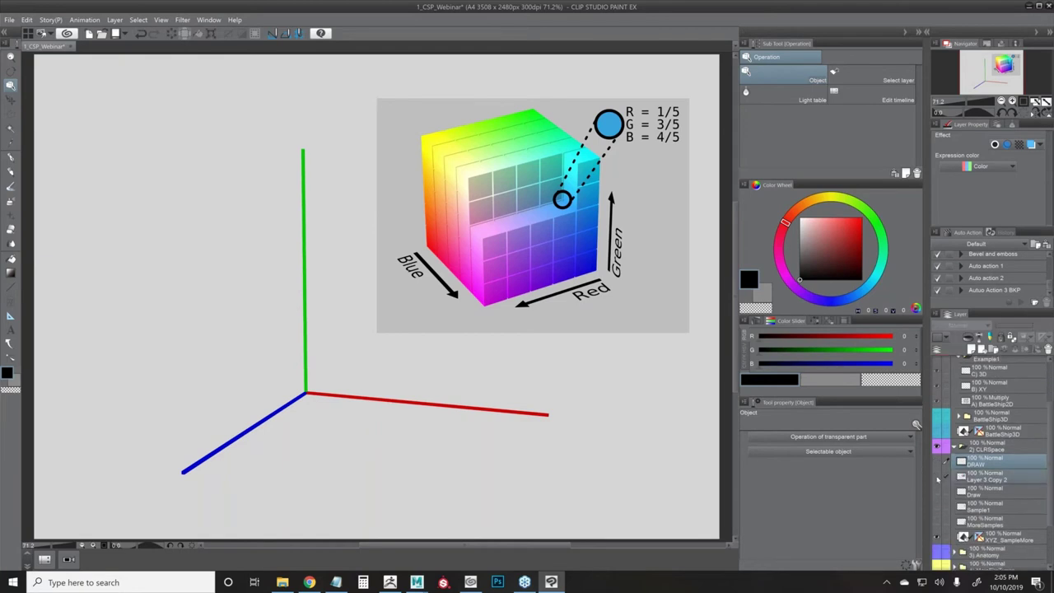
left_click(937, 476)
- Show and select the Draw layer, and show the Sample1 layer's olive swatch beside the axes
left_click(936, 492)
left_click(989, 491)
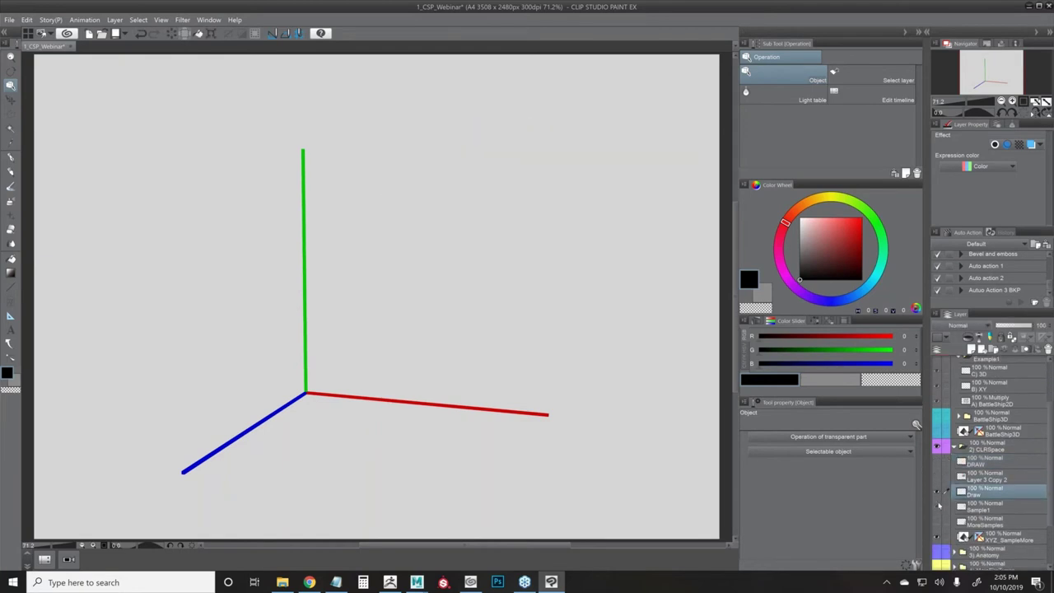
left_click(937, 493)
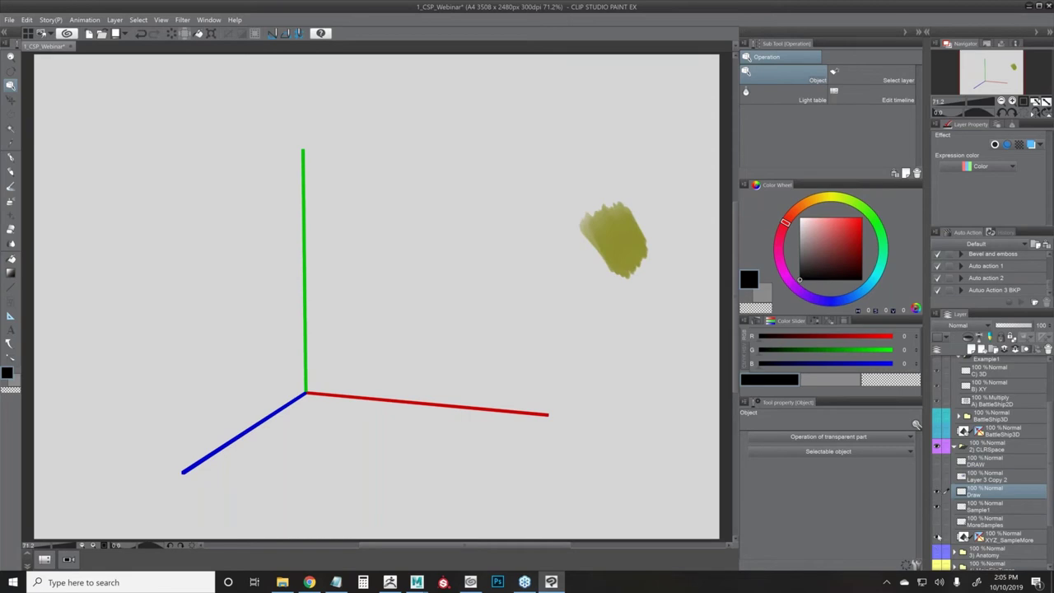
- Make the CLR_Sample1, CLR_Black and CLR_White points visible in the XYZ_SampleMore 3D object
left_click(350, 151)
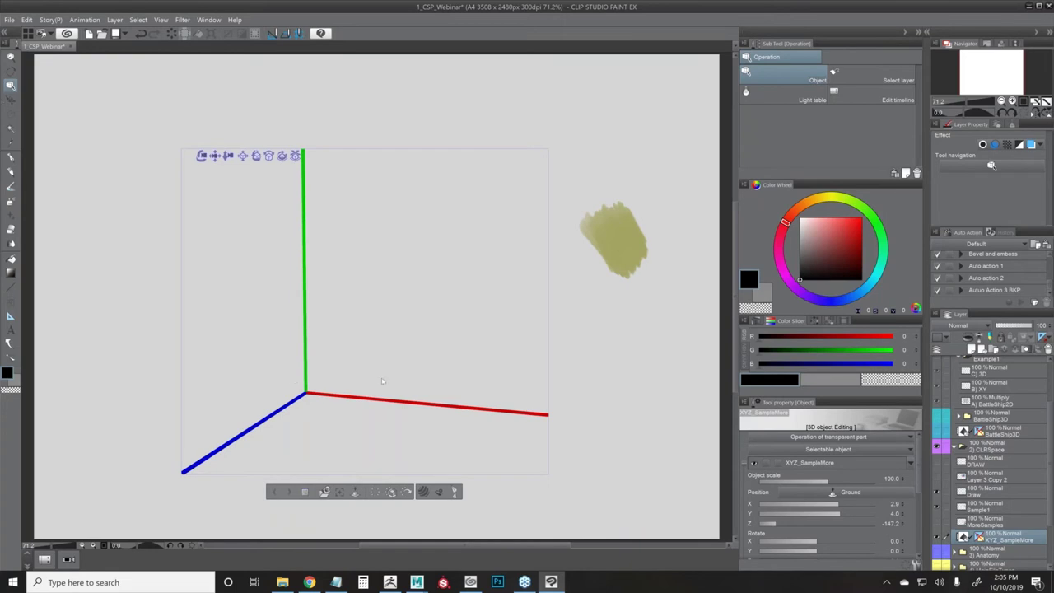
left_click(906, 462)
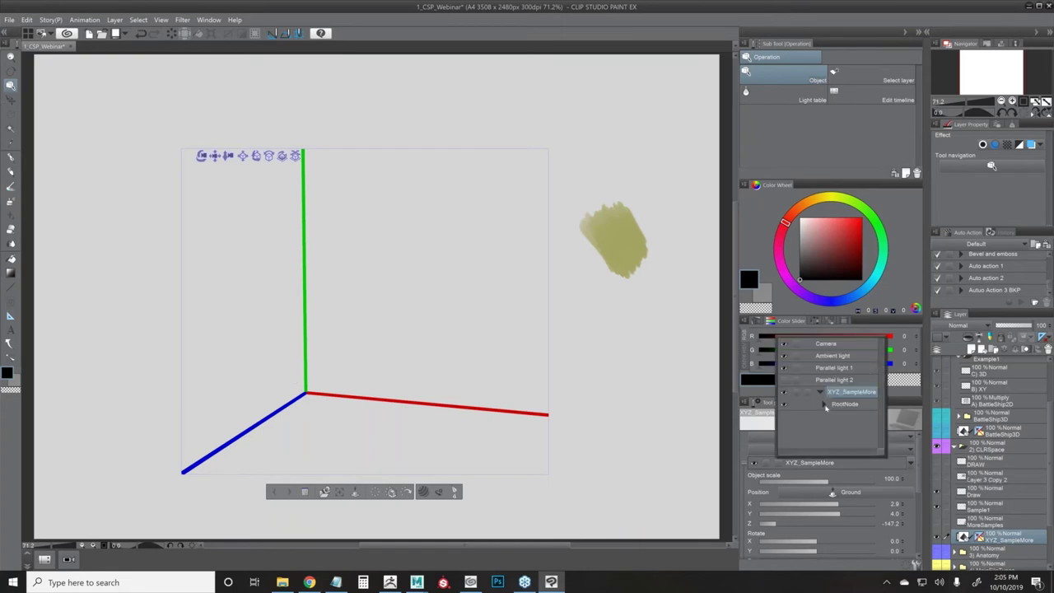
scroll(790, 420, "down", 1)
left_click(785, 420)
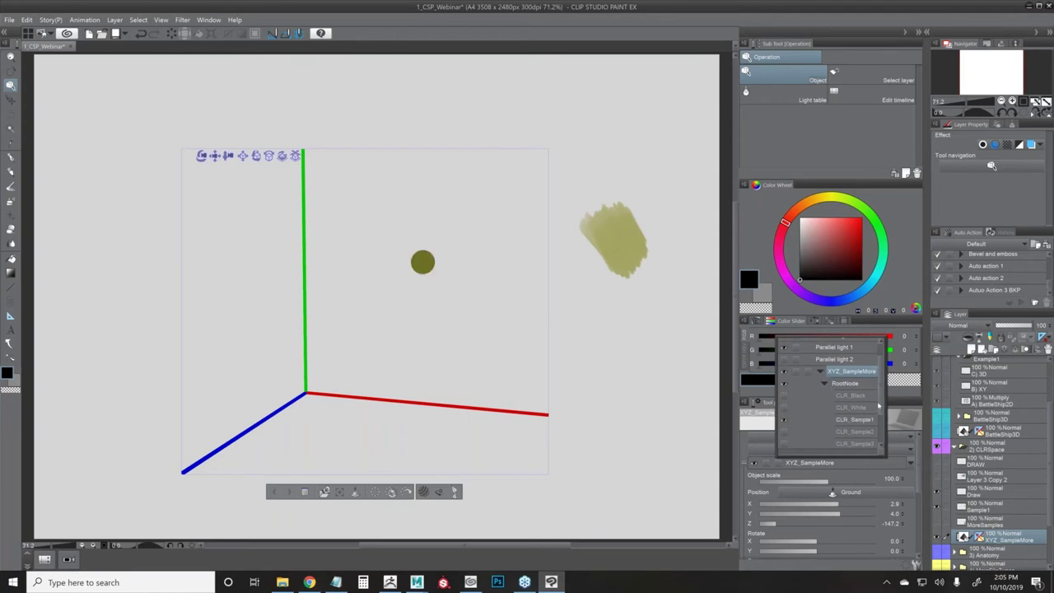
left_click(784, 396)
left_click(784, 408)
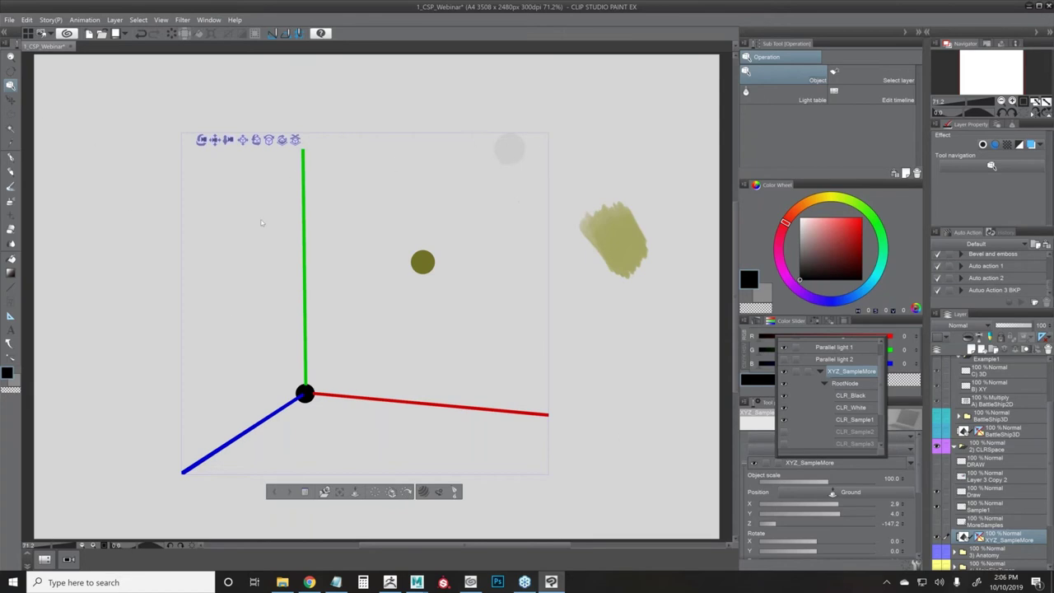
- Rotate the XYZ_SampleMore axes slightly around the vertical to show the depth of the color points
left_click(280, 141)
left_click_drag(280, 141, 292, 172)
scroll(1049, 489, "down", 2)
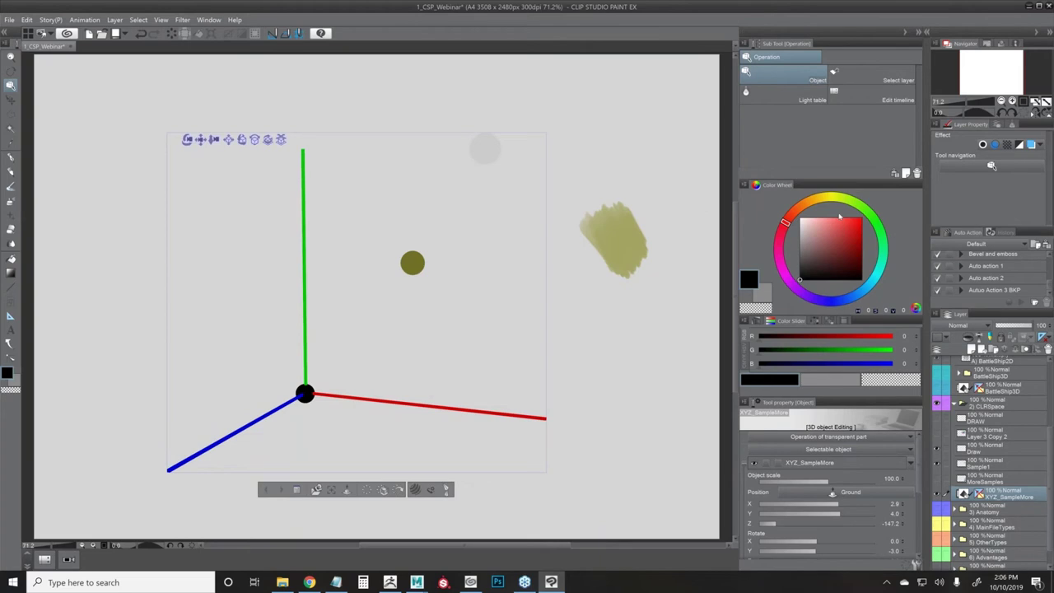
- Pick a bright green as the drawing color
left_click(844, 230)
left_click(870, 215)
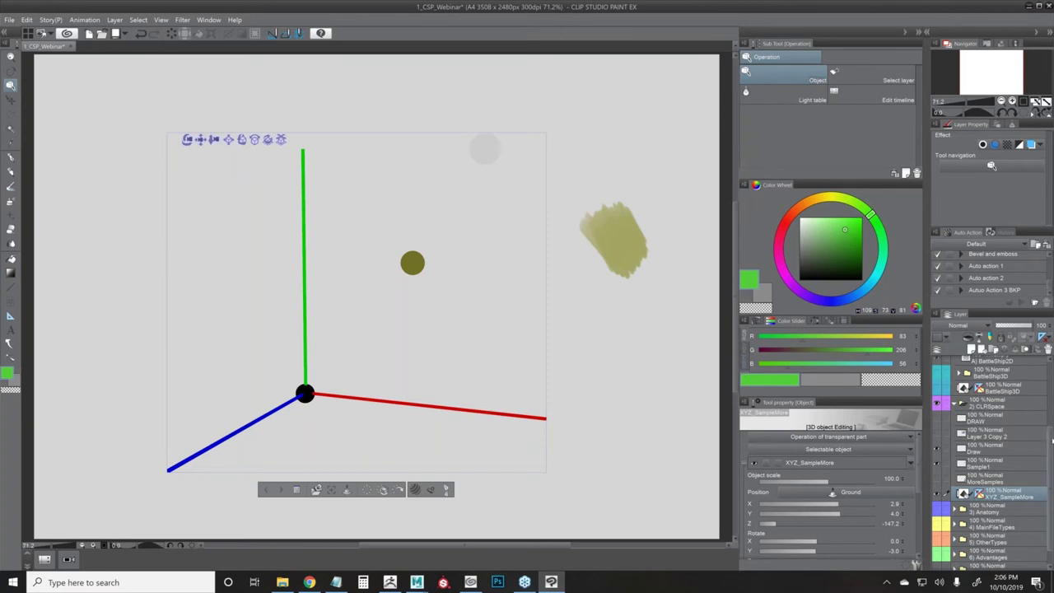
- Show the MoreSamples swatches and make CLR_Sample2 to CLR_Sample5 visible in the XYZ_SampleMore object
scroll(1045, 461, "down", 1)
left_click(936, 463)
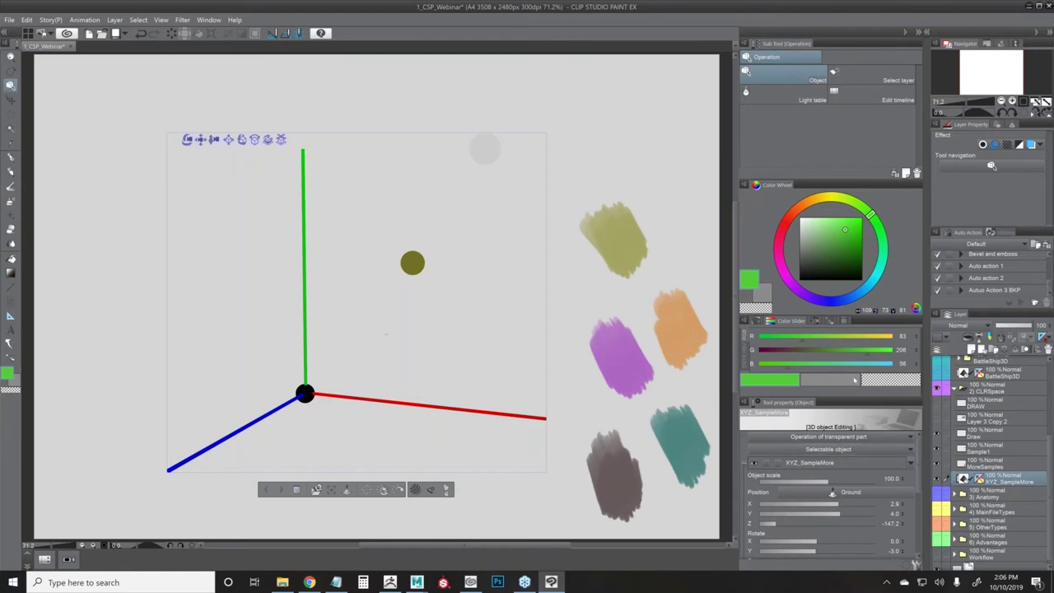
left_click(910, 463)
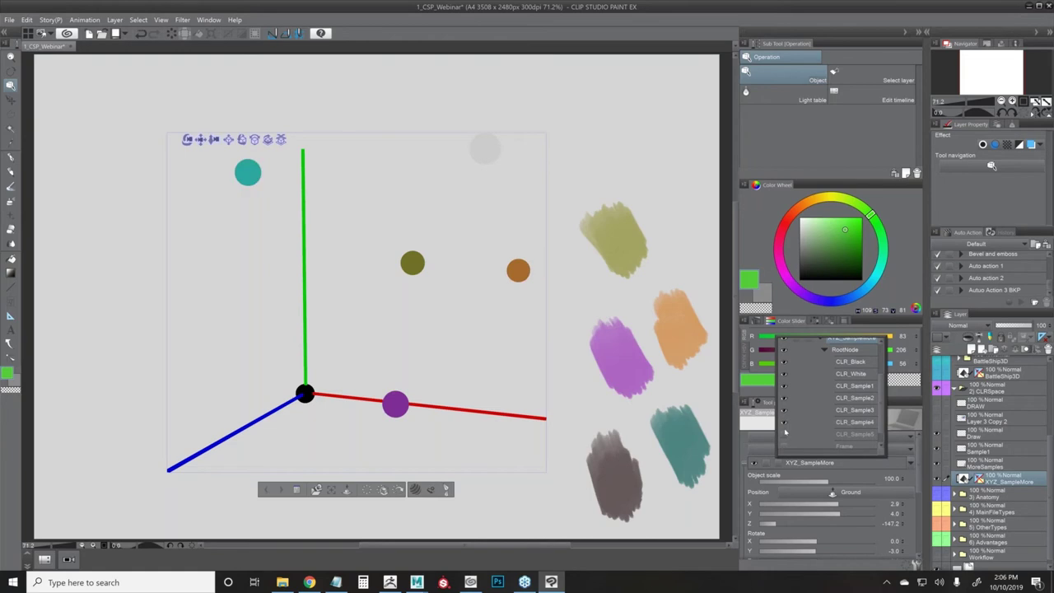
- Hide the Sample1 and MoreSamples swatches and rotate the axes with their color points around the vertical
left_click(935, 462)
left_click(936, 449)
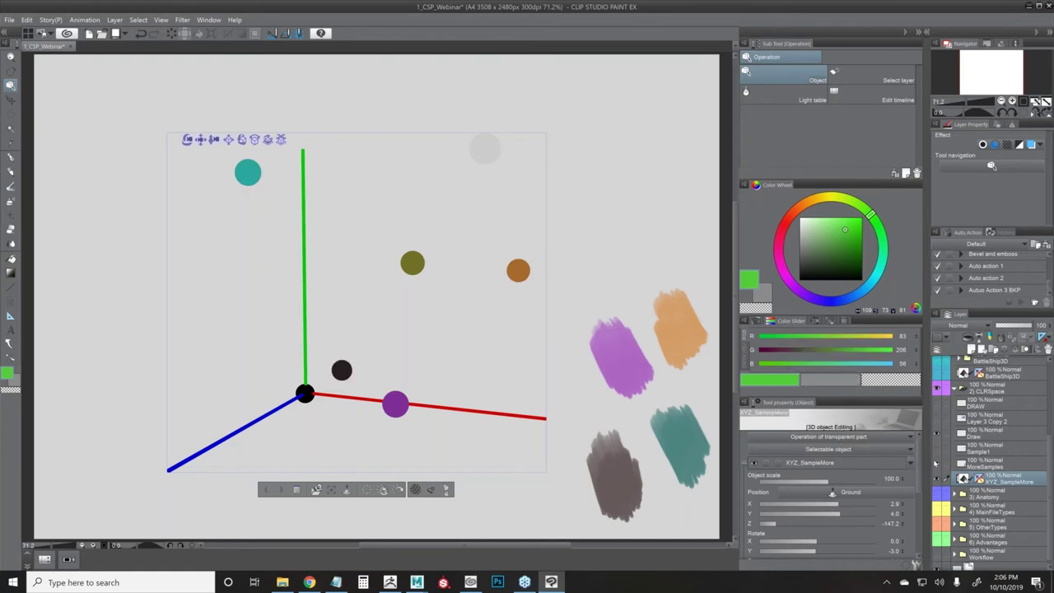
left_click(936, 463)
left_click_drag(270, 146, 275, 190)
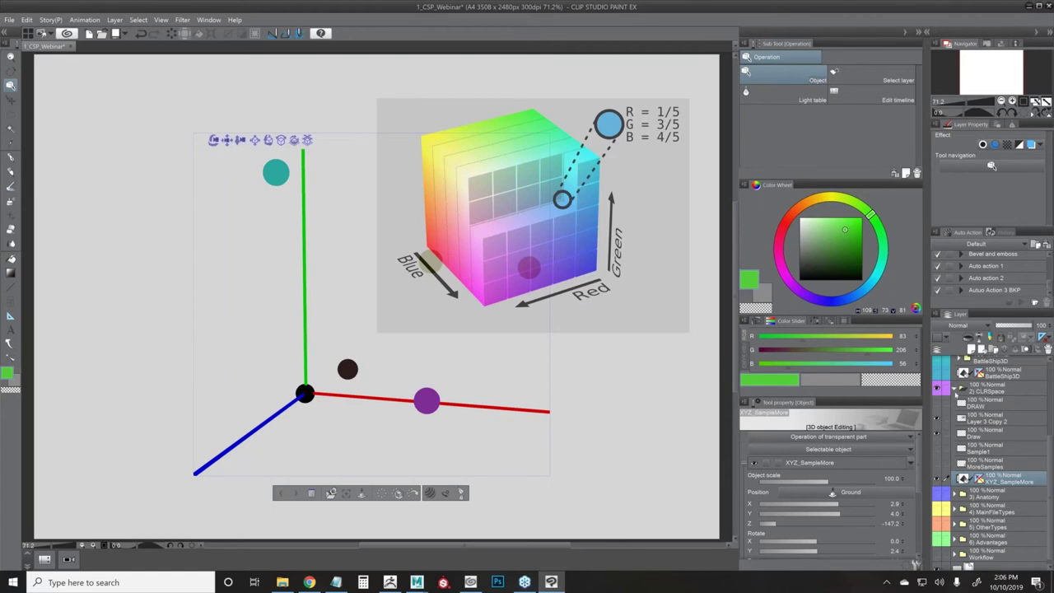
- Swap the collapsed 2) CLRSpace folder for the 3) Anatomy folder and select its Notes layer
left_click(954, 388)
left_click(936, 473)
left_click(937, 487)
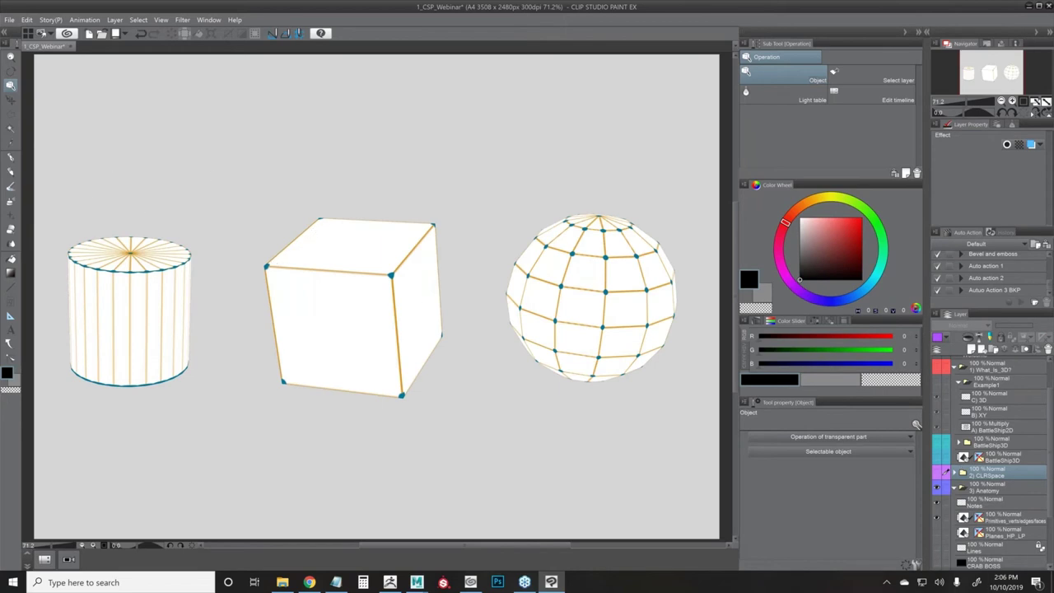
left_click(978, 504)
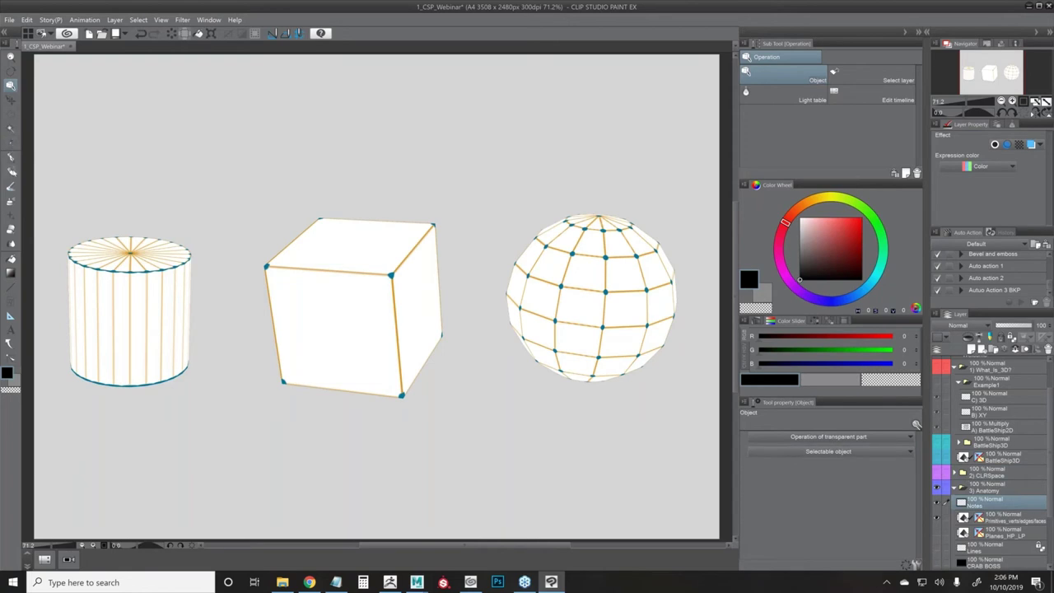
- Place two separate black dots above the cube using the Darker pencil at brush size 100
left_click(12, 170)
left_click_drag(149, 186, 186, 168)
key("ctrl+z")
key("bracketright")
key("bracketright")
left_click(275, 126)
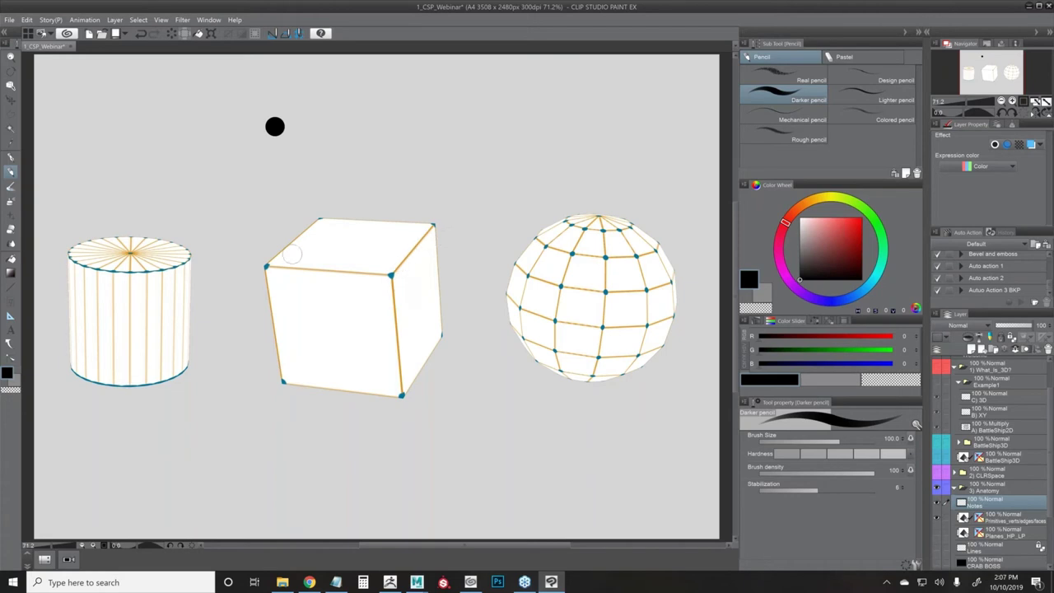
left_click(374, 116)
- Connect the two dots with a straight Darker pencil line at brush size 20
key("bracketleft")
key("bracketleft")
key("bracketleft")
key("bracketleft")
key("bracketleft")
key("bracketleft")
key("bracketleft")
left_click(275, 126)
left_click(373, 115, "shift")
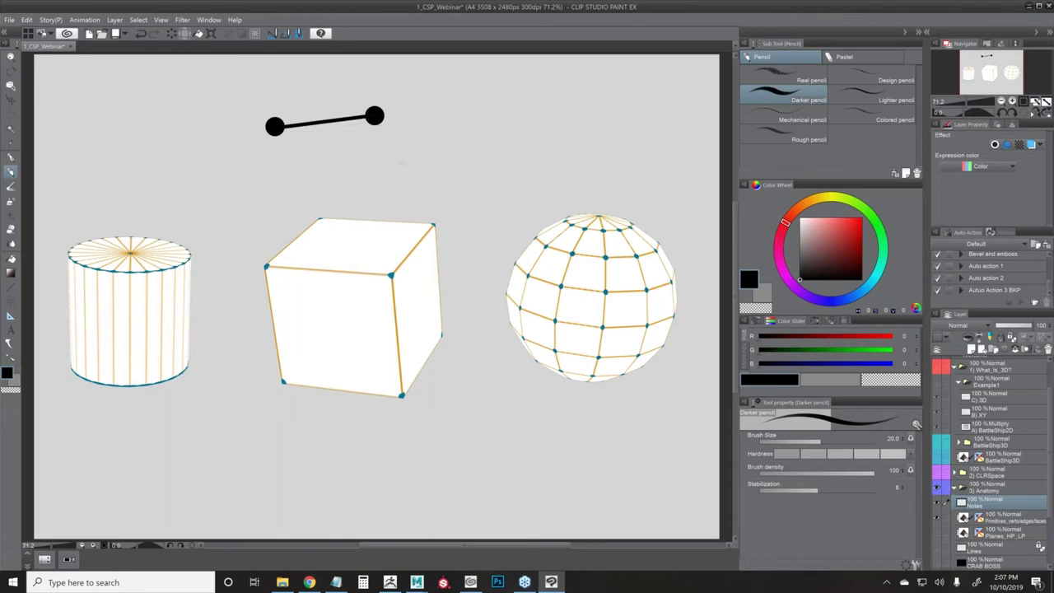
- Place two more black dots between the connected pair and the cube, using brush size 100
key("bracketright")
key("bracketright")
key("bracketright")
key("bracketright")
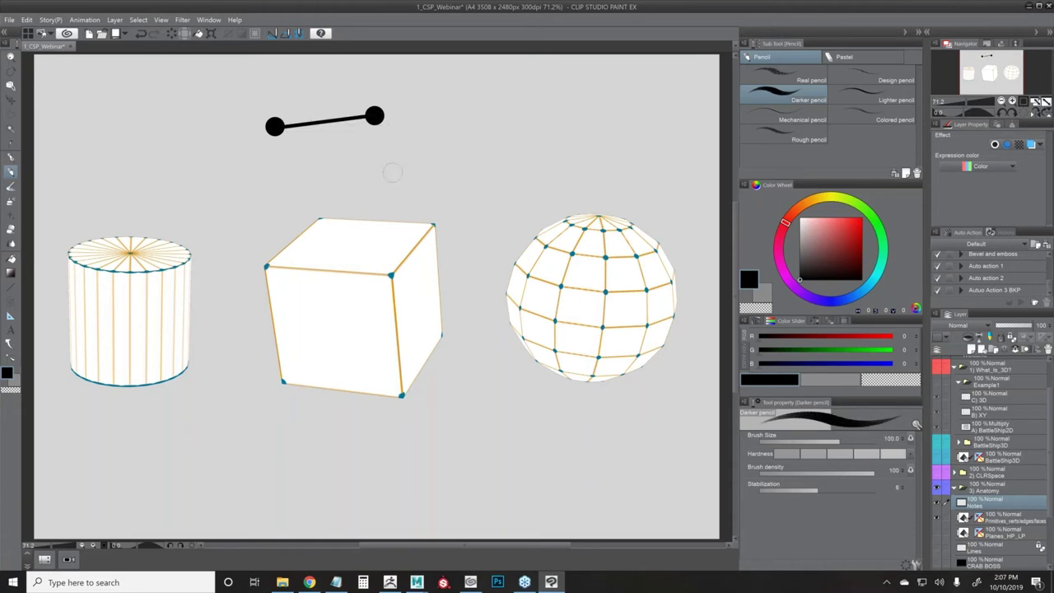
left_click(392, 169)
left_click(275, 189)
- Join the four dots above the cube into a closed quadrilateral with straight Darker pencil lines at brush size 30
key("bracketleft")
key("bracketleft")
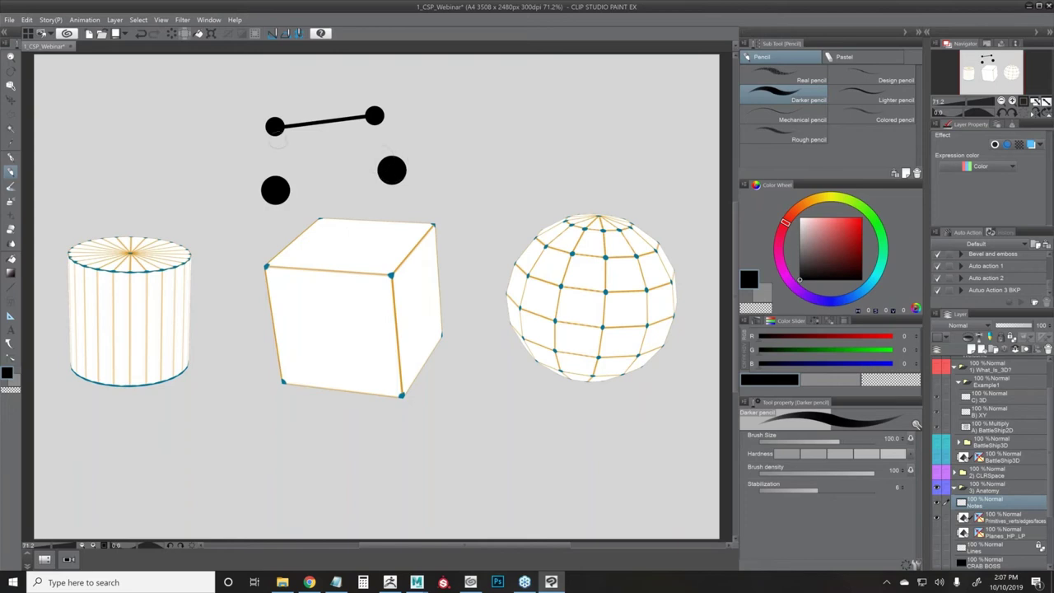
key("bracketleft")
key("bracketleft")
key("bracketleft")
key("bracketleft")
key("bracketleft")
key("bracketleft")
left_click(279, 189, "shift")
left_click(392, 171, "shift")
left_click(374, 115, "shift")
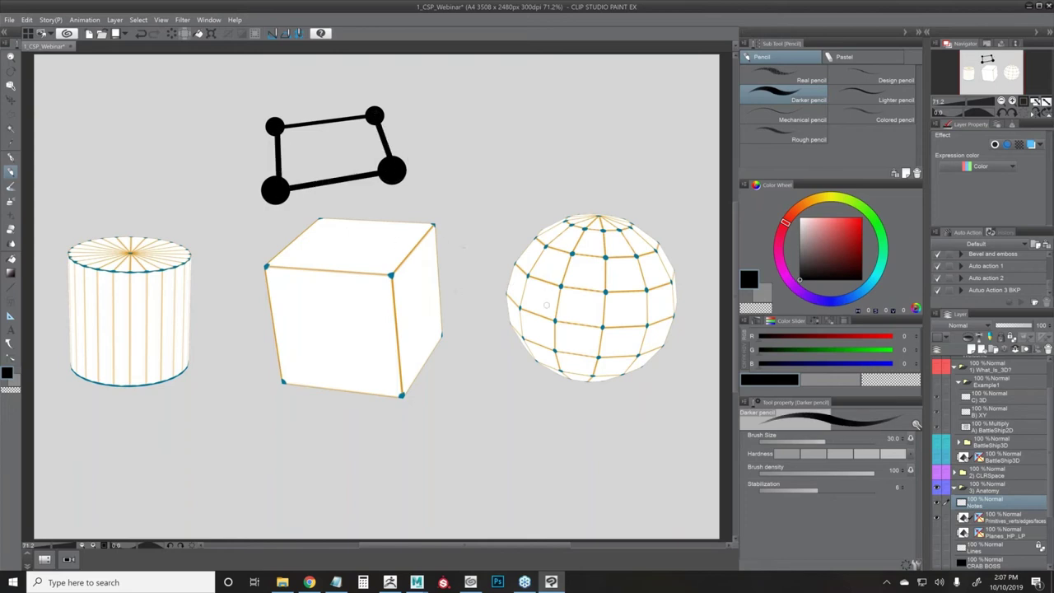
- Rotate the cube, cylinder and sphere primitives individually with the Operation tool to present them from other angles
key("o")
left_click(319, 296)
left_click_drag(365, 225, 395, 255)
left_click(588, 280)
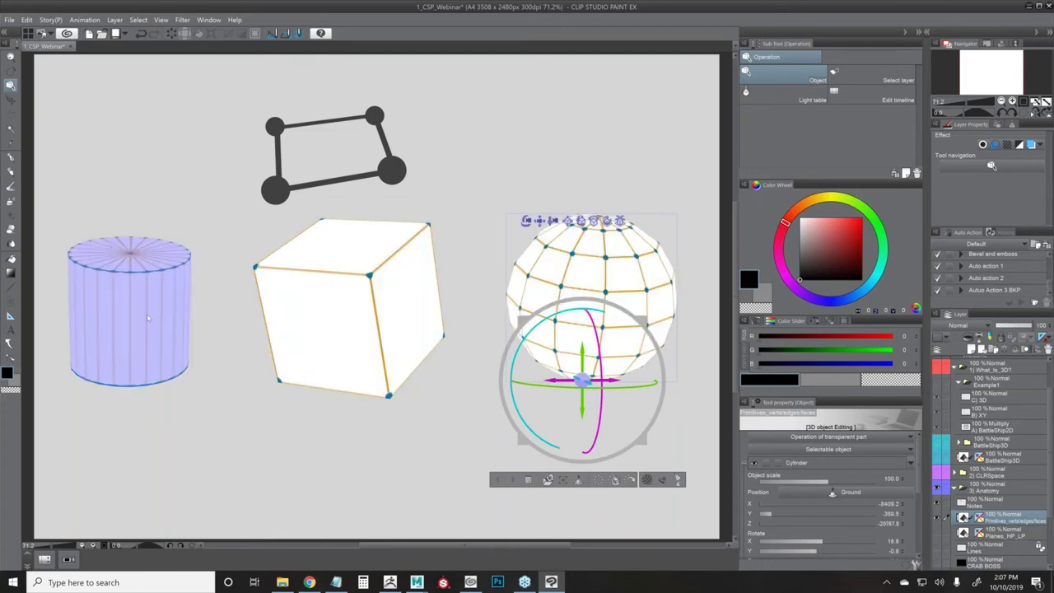
left_click(161, 263)
mouse_move(168, 247)
left_mouse_down()
mouse_move(197, 251)
mouse_move(162, 250)
mouse_move(183, 252)
left_mouse_up()
left_click(341, 255)
left_click_drag(363, 228, 396, 233)
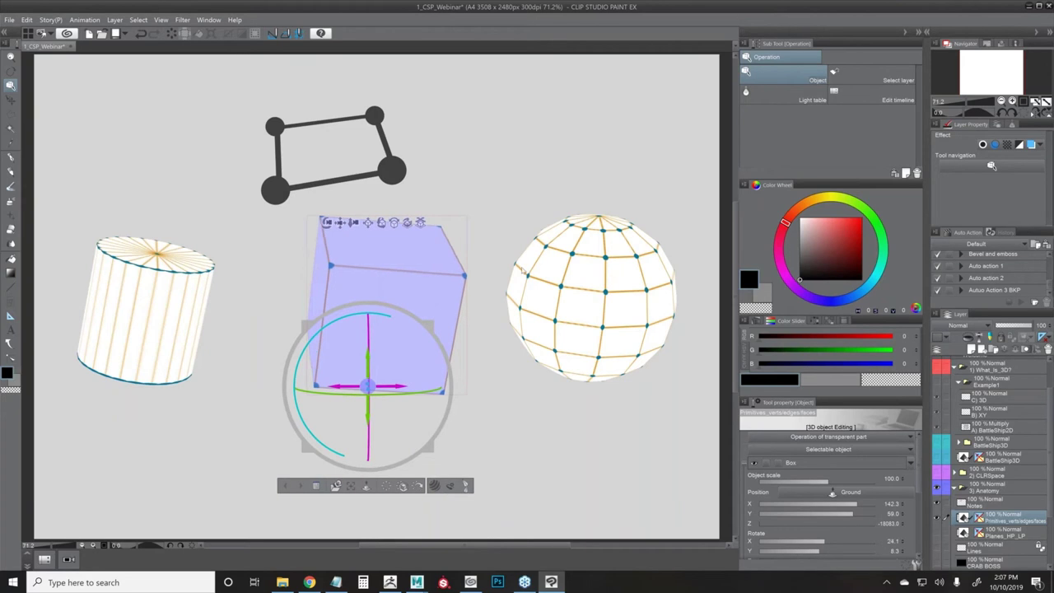
left_click(582, 239)
left_click_drag(582, 240, 606, 246)
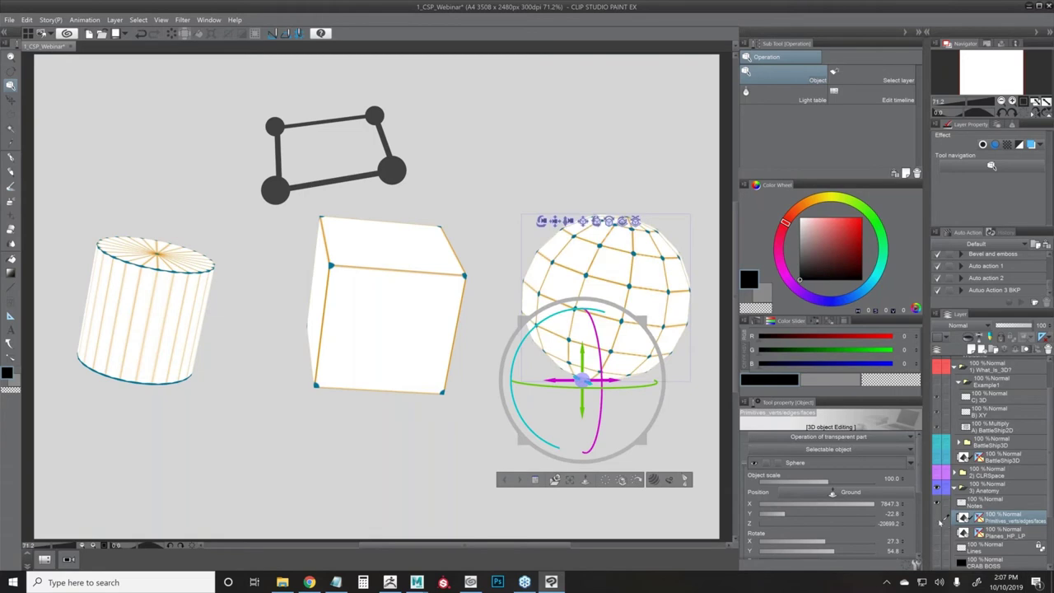
- Hide the primitives and Notes layers in the 3) Anatomy folder and show the Planes_HP_LP layer
left_click(937, 518)
left_click(936, 503)
left_click(937, 532)
left_click_drag(1050, 461, 1035, 485)
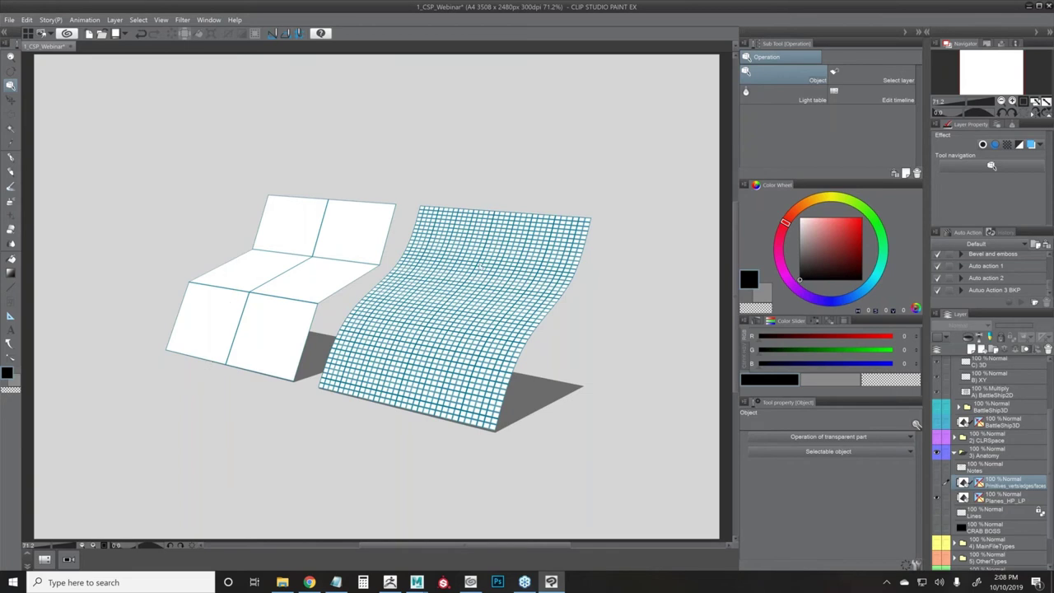
- Rotate the coarse and dense planes slightly and show the Lines layer with their red and green contours
left_click(480, 266)
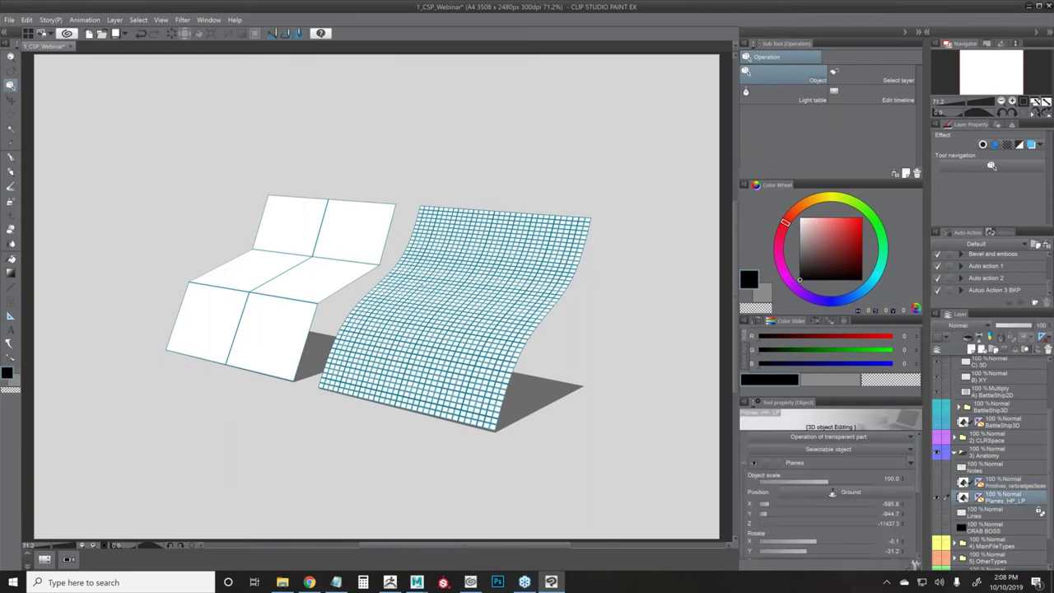
left_click(424, 283)
left_click_drag(269, 203, 528, 203)
left_click_drag(353, 201, 403, 202)
left_click(936, 512)
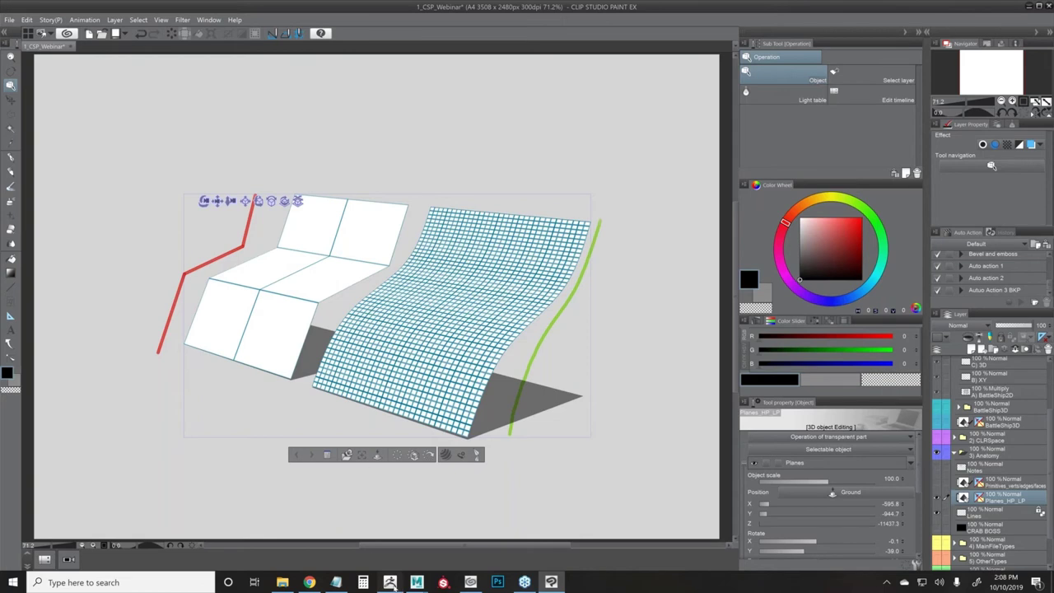
- Switch to ZBrush and examine the full alien crab sculpt, its surface detail and its active points count
left_click(390, 582)
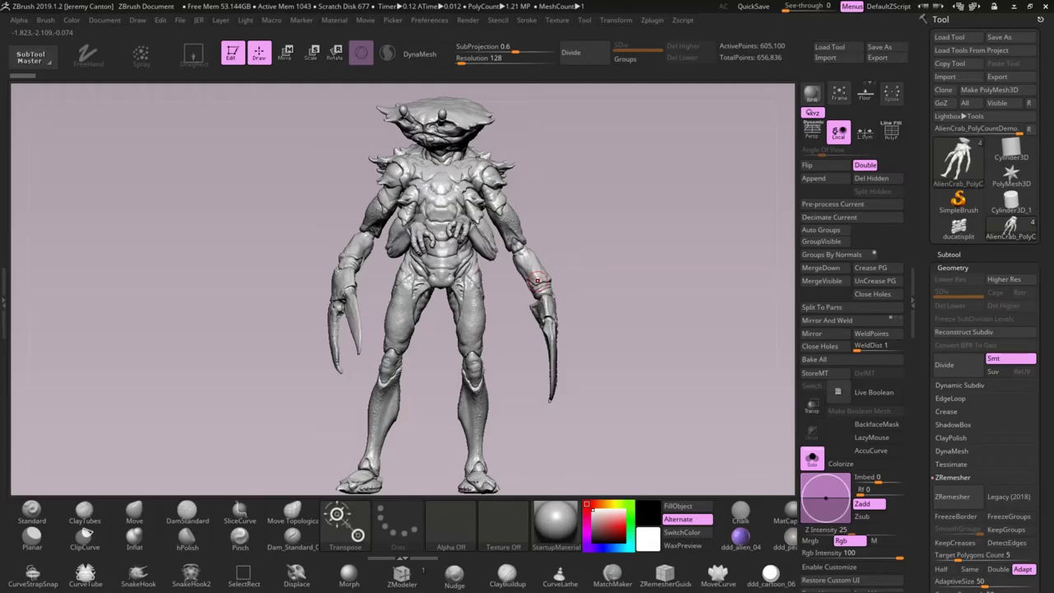
key("Tab")
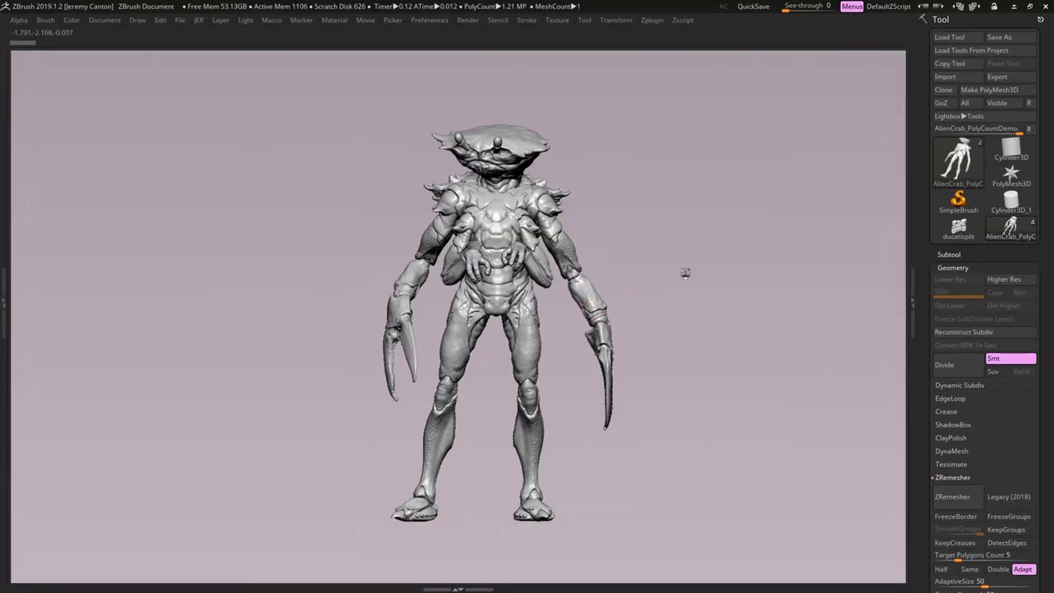
mouse_move(698, 236)
left_mouse_down()
mouse_move(677, 284)
mouse_move(671, 272)
left_mouse_up()
key("Tab")
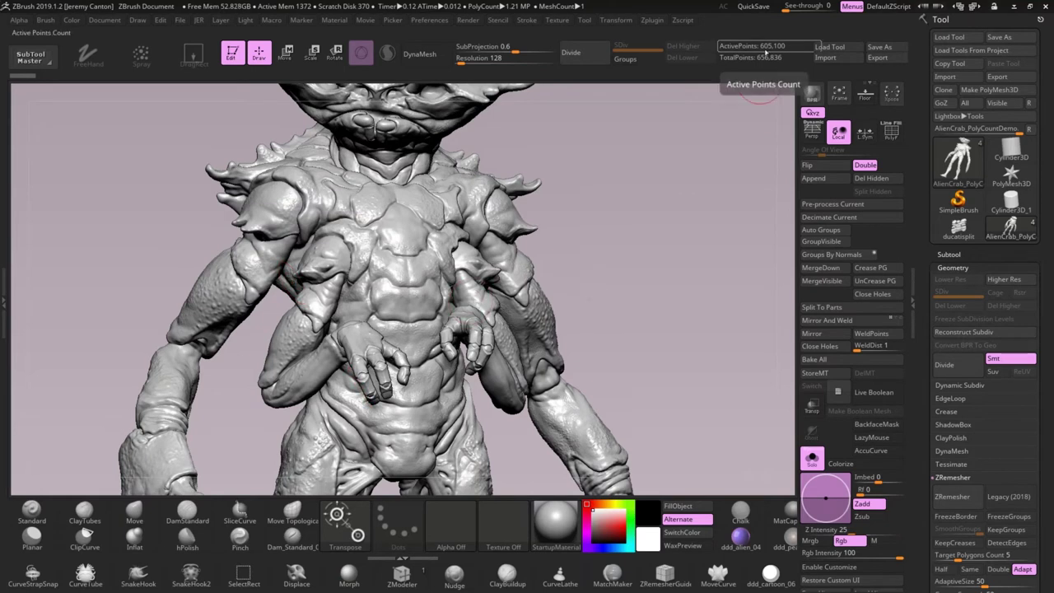
- Inspect the alien crab's polygon wireframe and colored polygroups up close, and view the sculpt from the side
key("Tab")
left_click_drag(741, 123, 570, 276)
mouse_move(694, 272)
left_mouse_down()
mouse_move(610, 296)
mouse_move(684, 294)
mouse_move(670, 318)
mouse_move(660, 292)
mouse_move(667, 280)
mouse_move(642, 282)
mouse_move(704, 290)
mouse_move(621, 267)
mouse_move(629, 329)
left_mouse_up()
key("w")
scroll(621, 266, "down", 3)
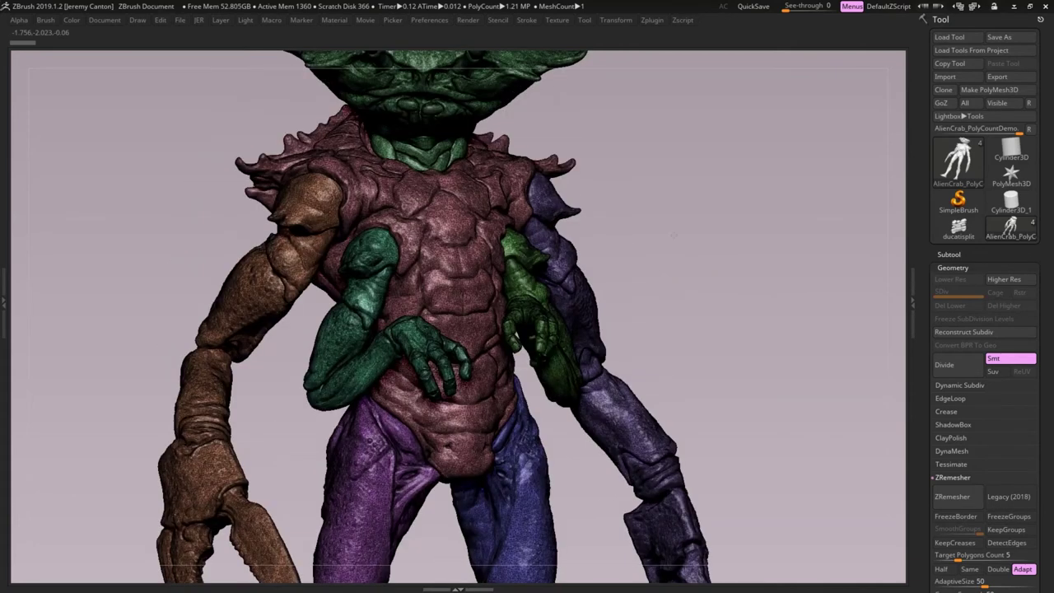
left_click_drag(673, 235, 690, 270)
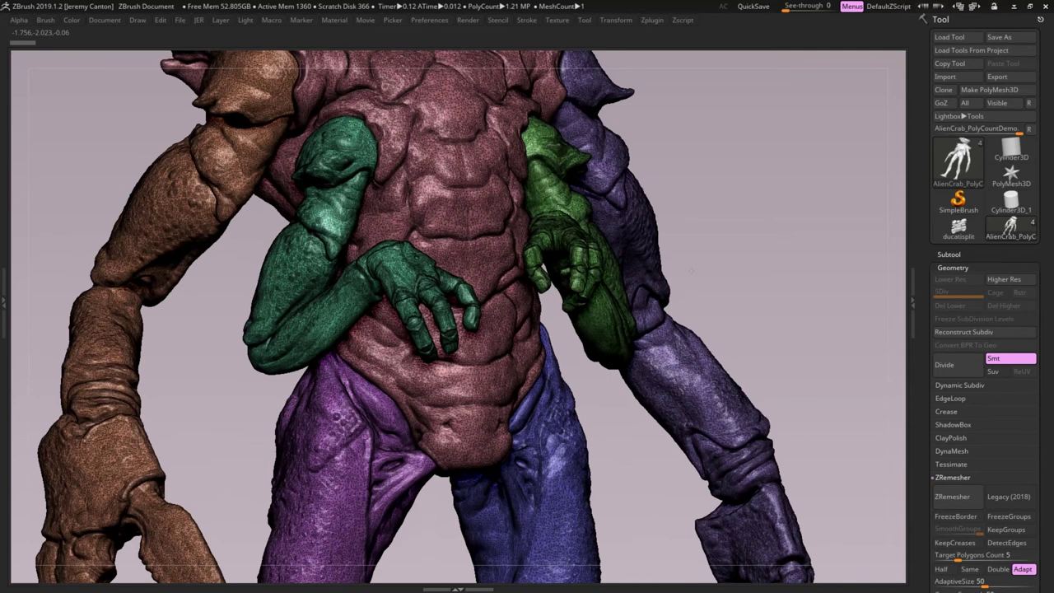
scroll(469, 411, "up", 2)
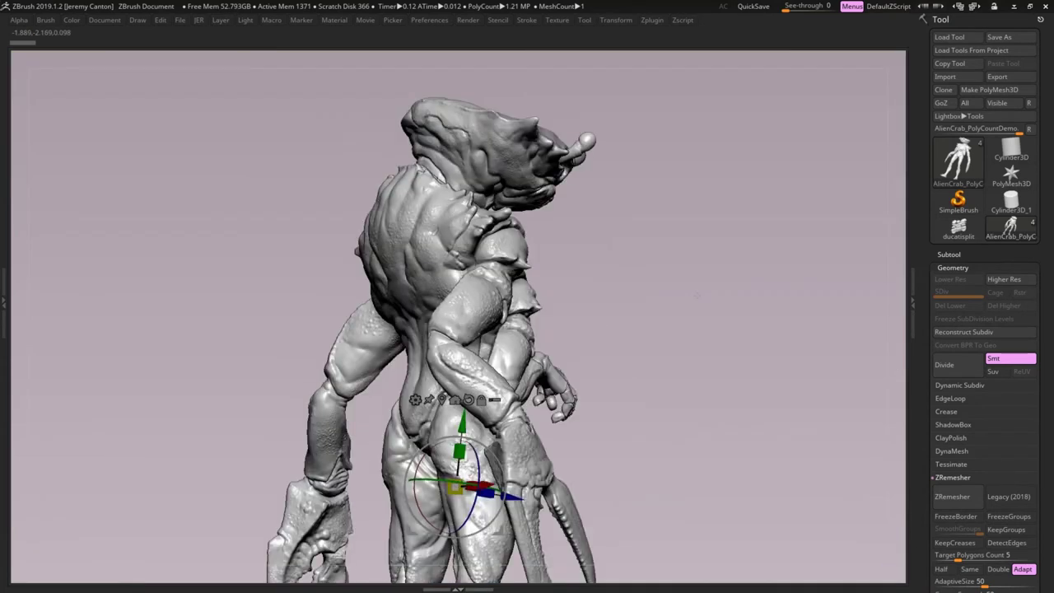
left_click_drag(698, 296, 718, 240)
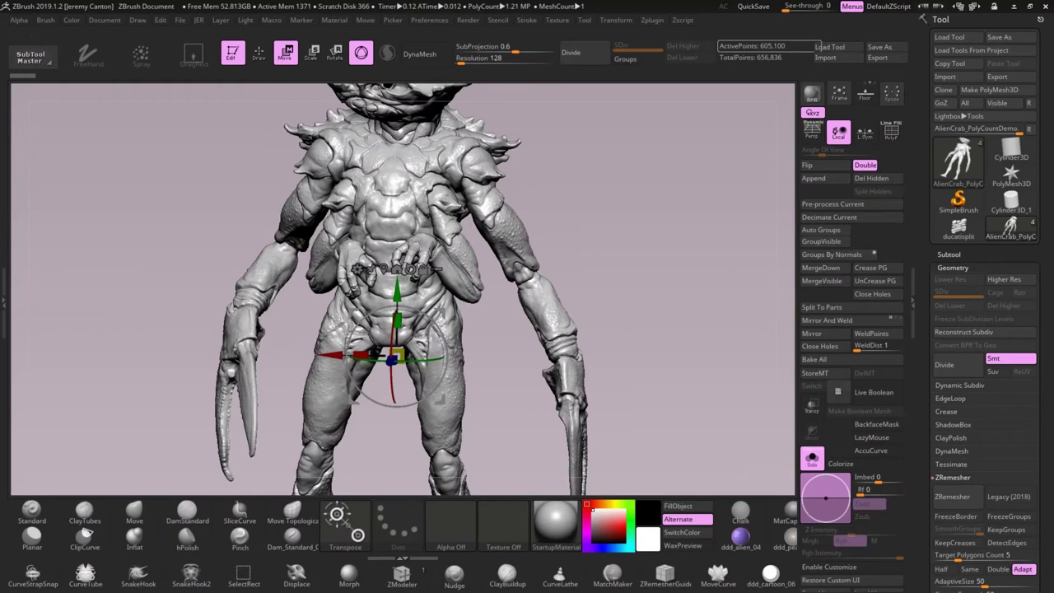
- List the subtools, hide LP1 and LP_extreme, and select the LP model shown beside the detailed crab
left_click(949, 254)
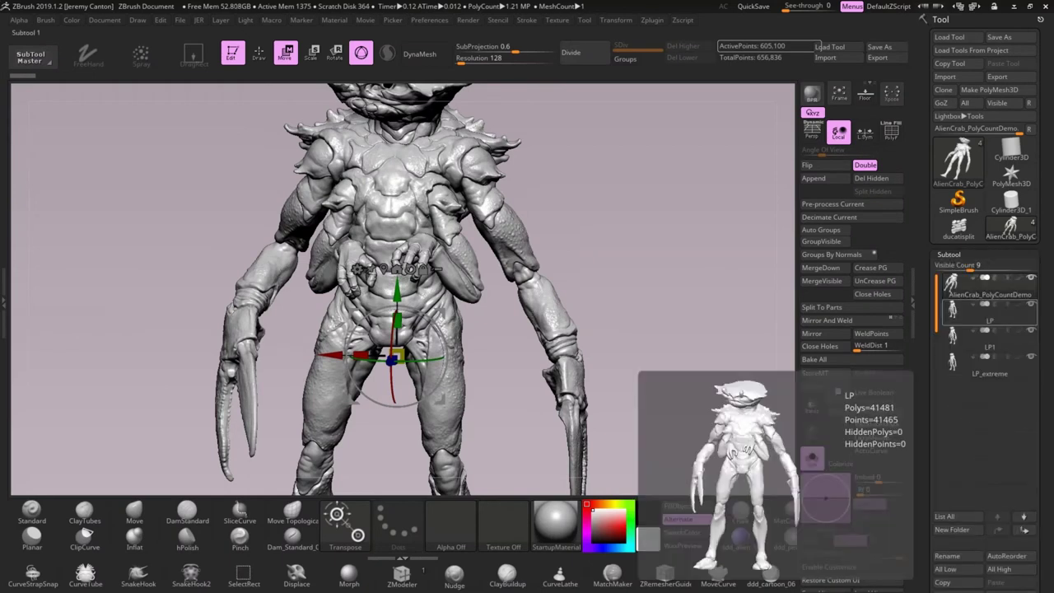
left_click(988, 333)
left_click_drag(1033, 331, 1032, 358)
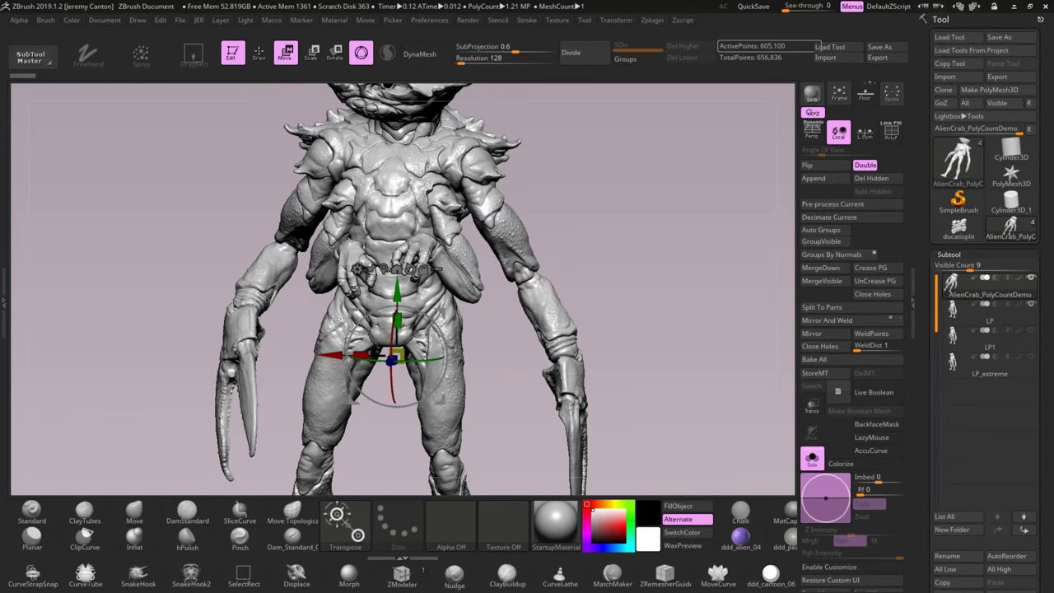
key("Tab")
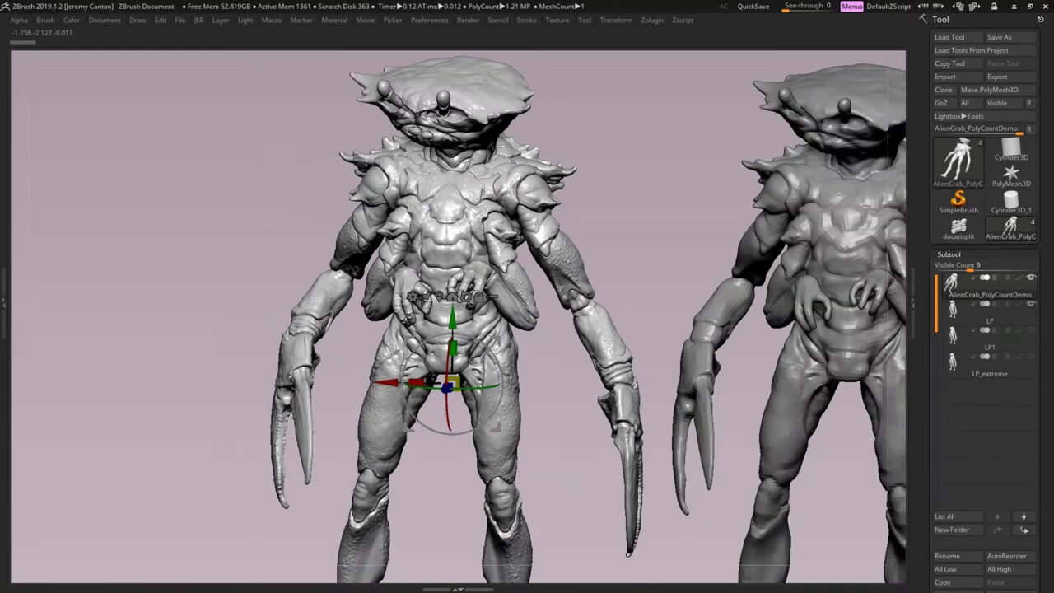
left_click(852, 218, "alt")
left_click_drag(610, 166, 342, 158)
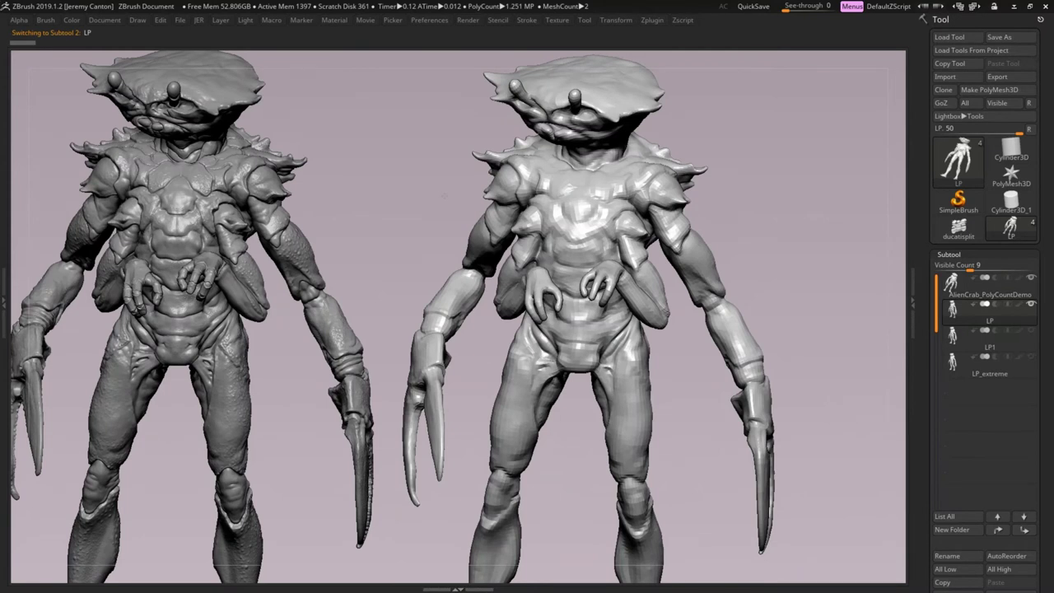
left_click_drag(445, 196, 524, 213)
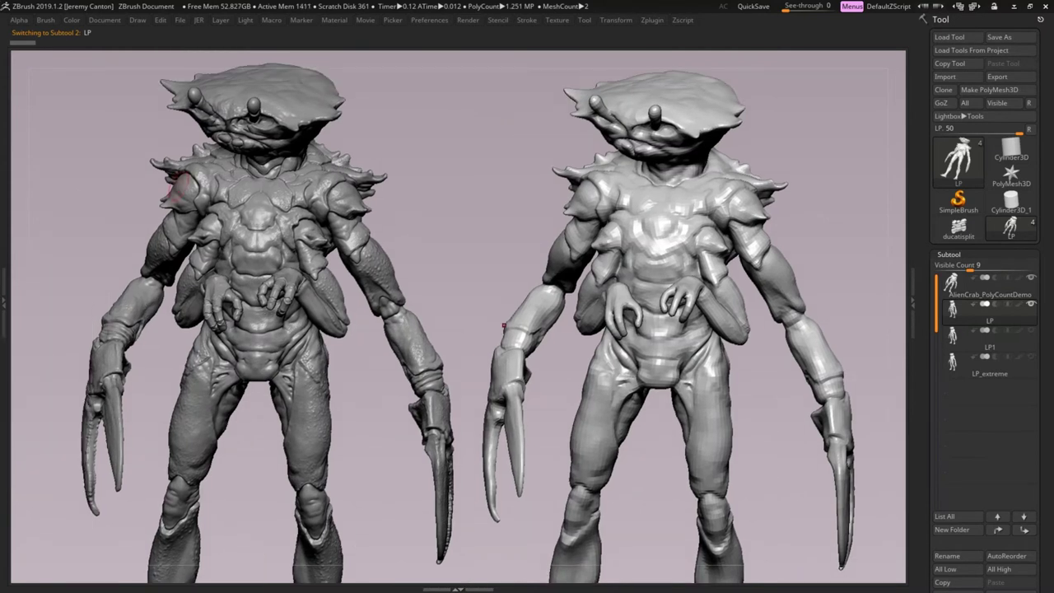
- Examine the LP model's active points count and its PolyFrame wireframe from the front and back
key("Tab")
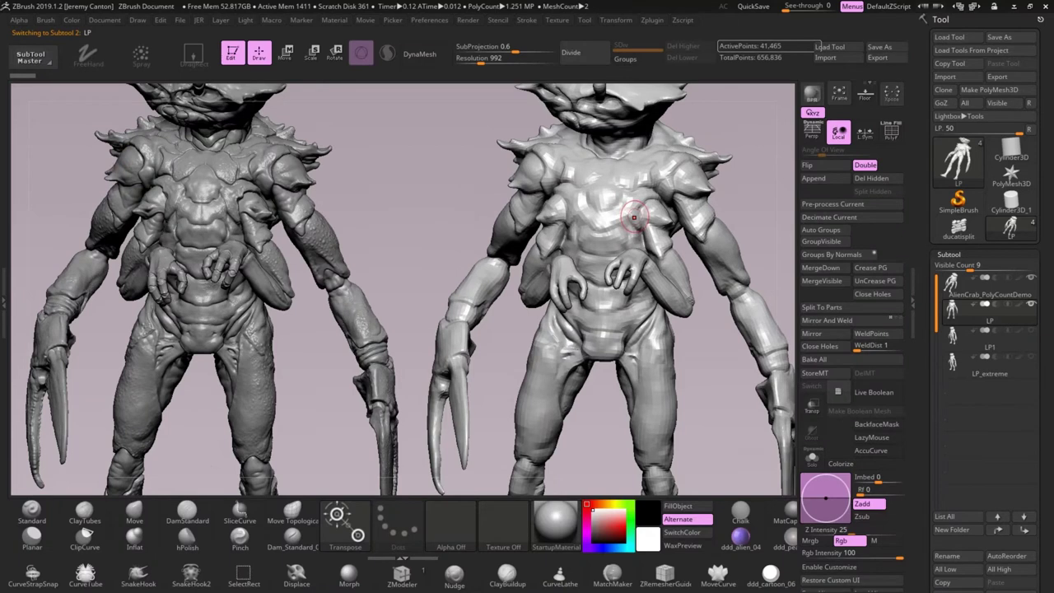
left_click_drag(765, 166, 656, 187)
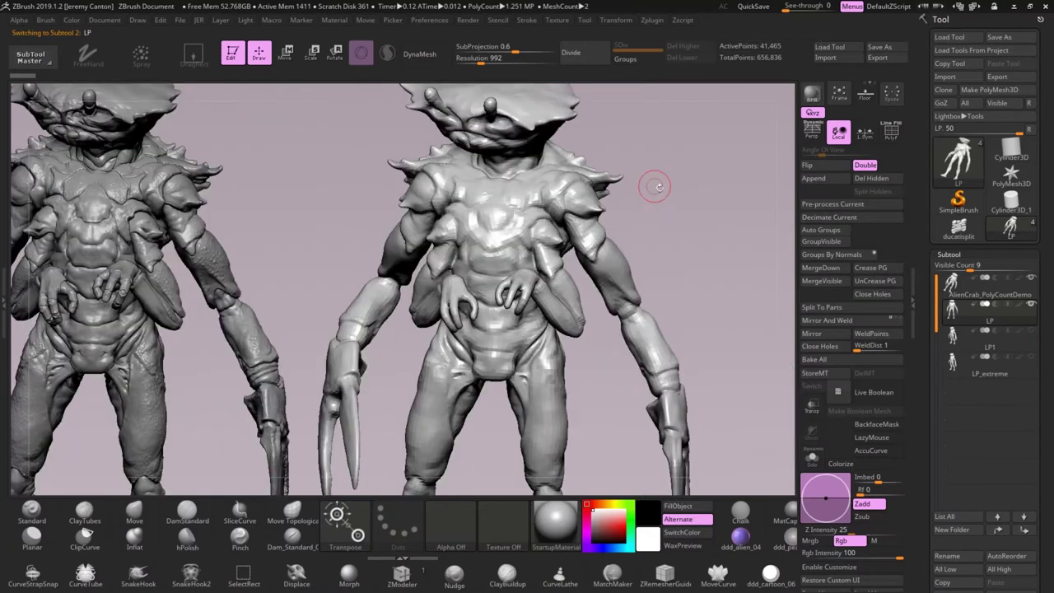
key("Tab")
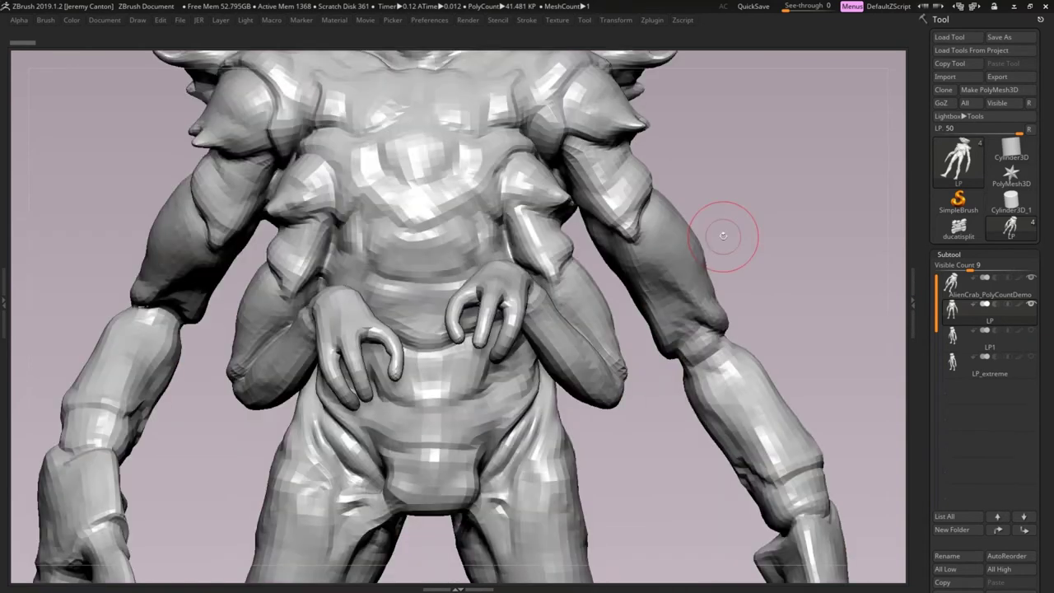
mouse_move(723, 236)
left_mouse_down()
mouse_move(776, 302)
mouse_move(771, 247)
mouse_move(682, 318)
mouse_move(642, 322)
left_mouse_up()
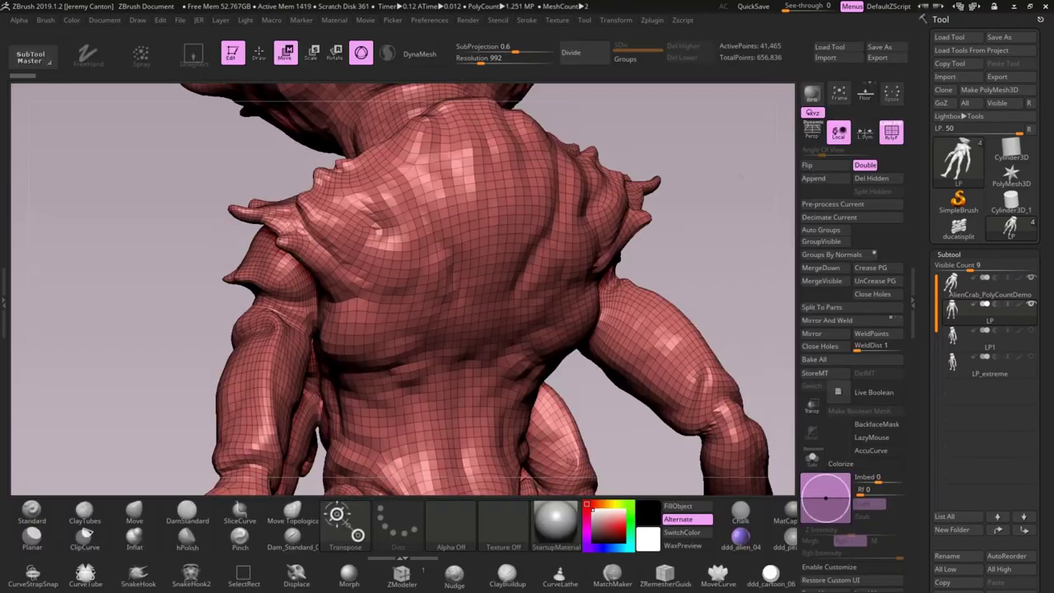
left_click_drag(739, 176, 706, 196)
key("Tab")
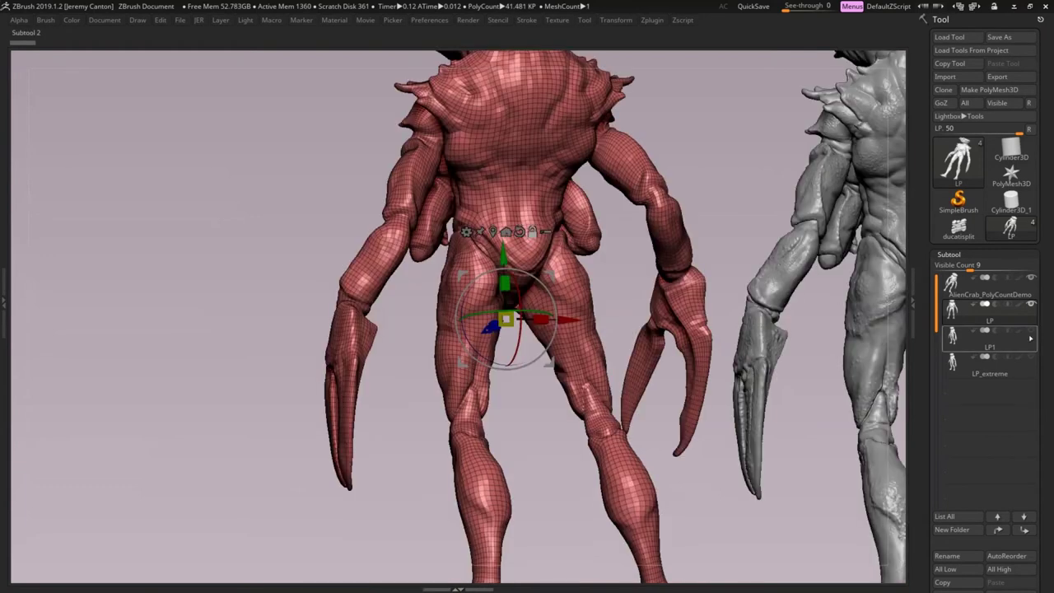
- Show the LP1 subtool beside the other two crabs, frame all three, and select LP1
left_click(1029, 333)
left_click_drag(709, 159, 698, 188)
key("f")
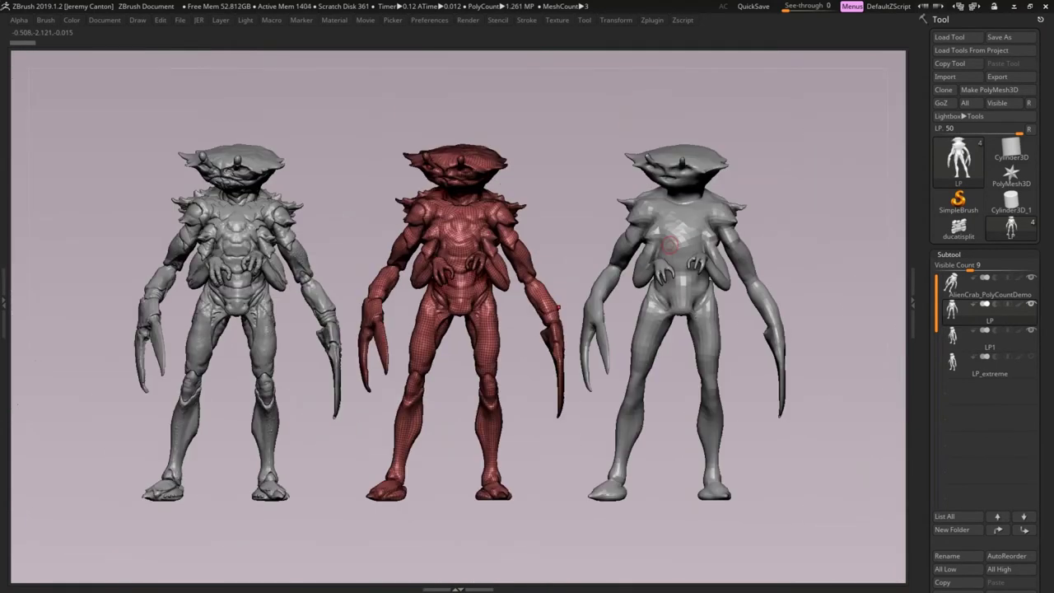
left_click(702, 272, "alt")
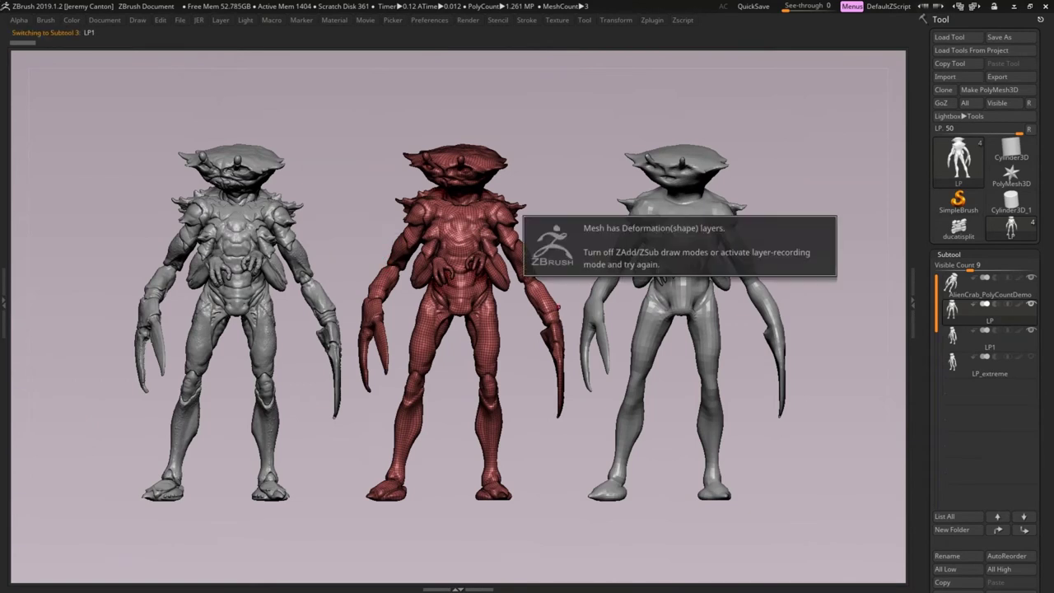
left_click(671, 323, "alt")
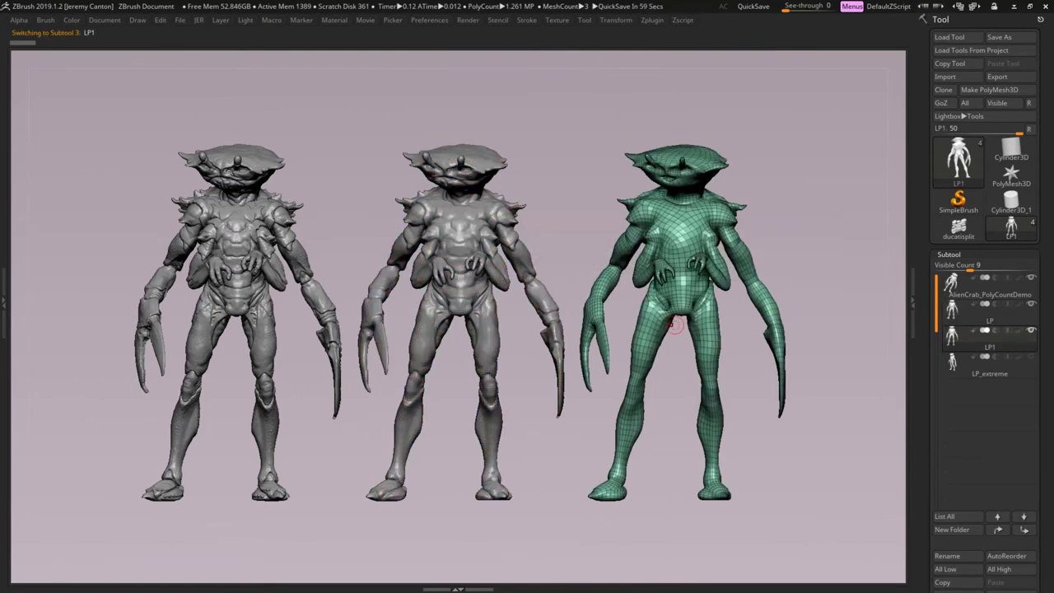
- Show the LP_extreme subtool, select it, and isolate it for a closer view
left_click(1031, 358)
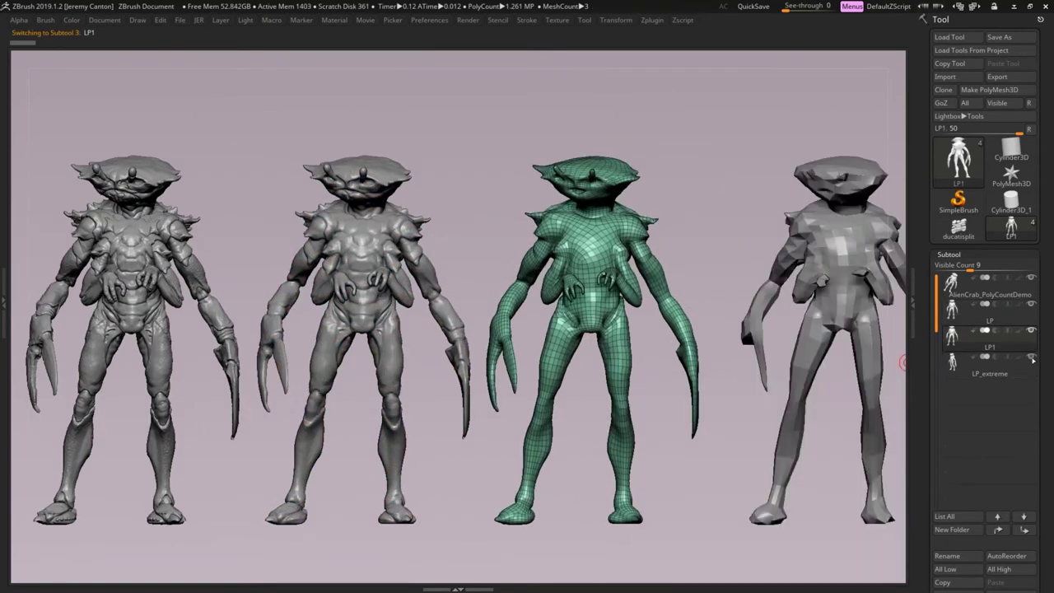
left_click(1005, 374)
left_click_drag(897, 385, 251, 340)
left_click_drag(663, 178, 689, 259)
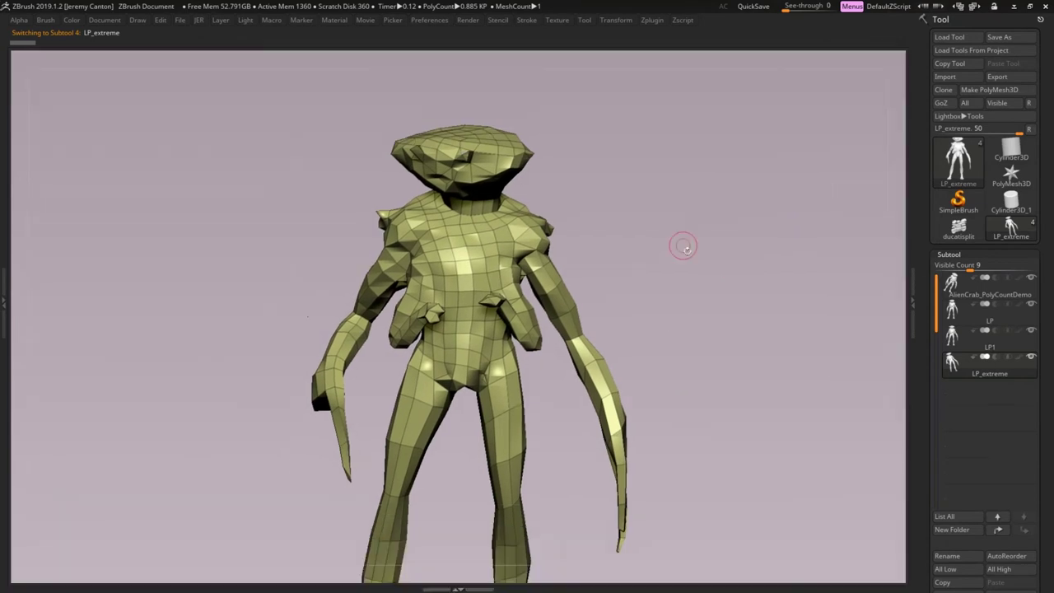
- Examine the LP_extreme model's blocky wireframe and active points count, and frame all four crabs together for comparison
left_click_drag(683, 242, 848, 288)
left_click_drag(562, 290, 409, 295)
left_click_drag(428, 288, 321, 267)
key("w")
key("q")
left_click_drag(728, 251, 768, 247)
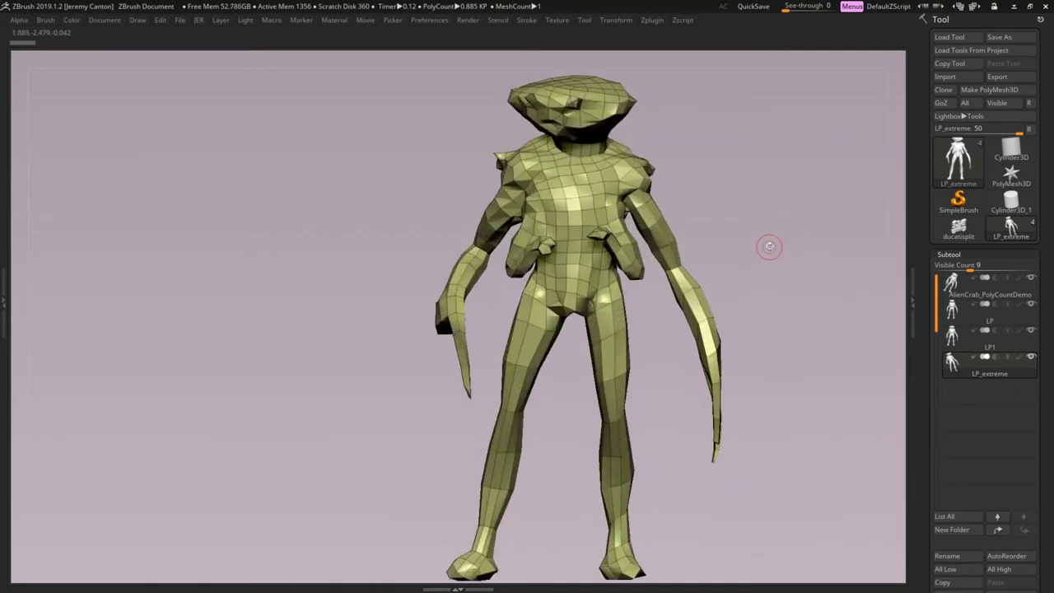
key("Tab")
key("alt+s")
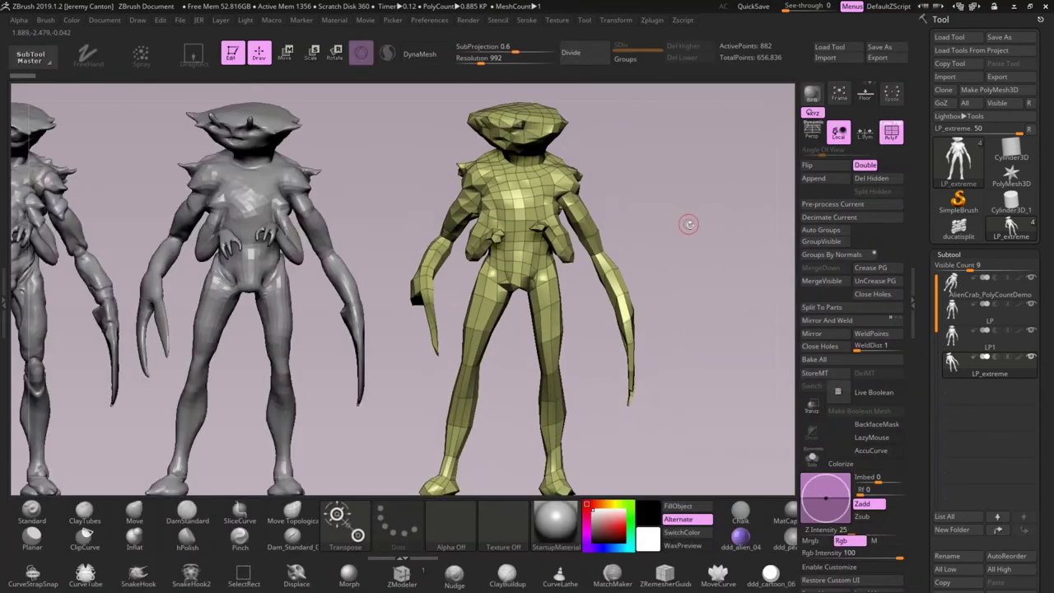
key("f")
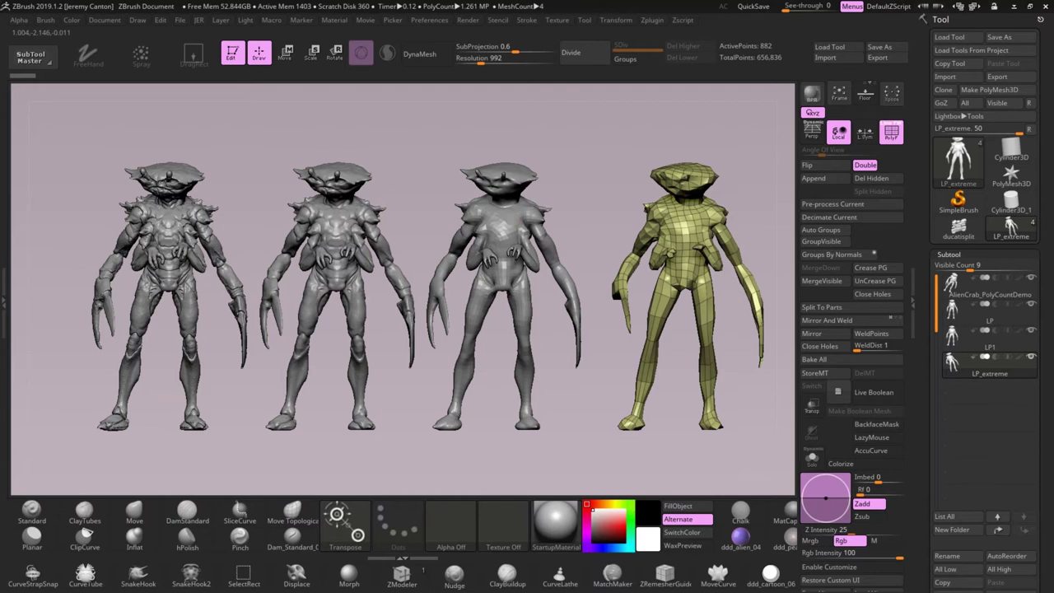
- Compare wireframe density across the crab versions by selecting LP1, the AlienCrab_PolyCountDemo original and another version in turn
left_click(518, 221, "alt")
left_click(167, 234, "alt")
left_click_drag(252, 232, 412, 367)
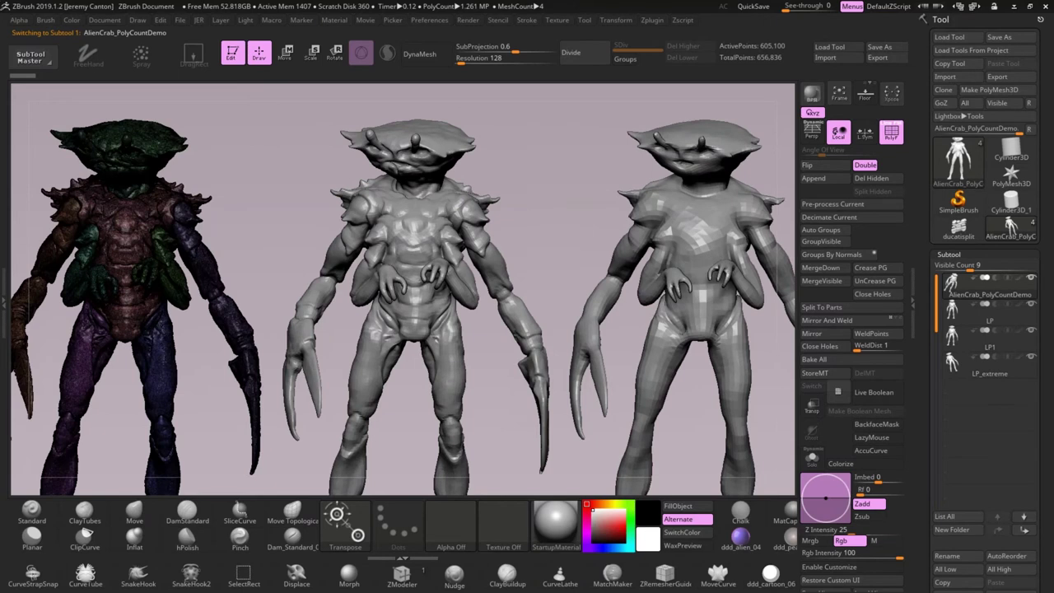
left_click_drag(290, 246, 421, 264)
left_click_drag(693, 233, 238, 241)
left_click(588, 205, "alt")
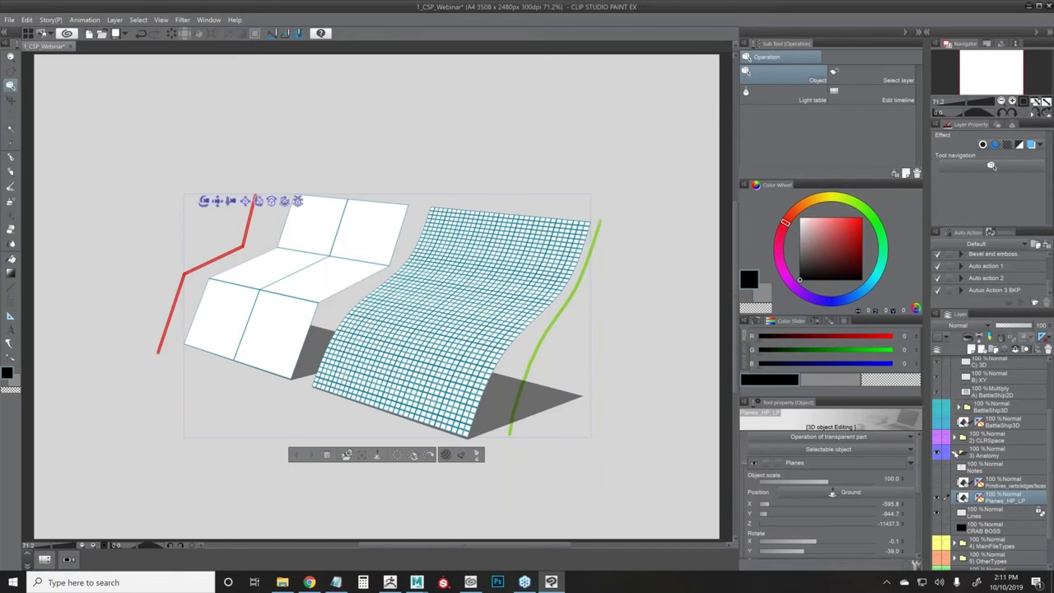
- Collapse and hide the 3) Anatomy folder, and show and expand the 4) MainFileTypes folder
left_click(951, 452)
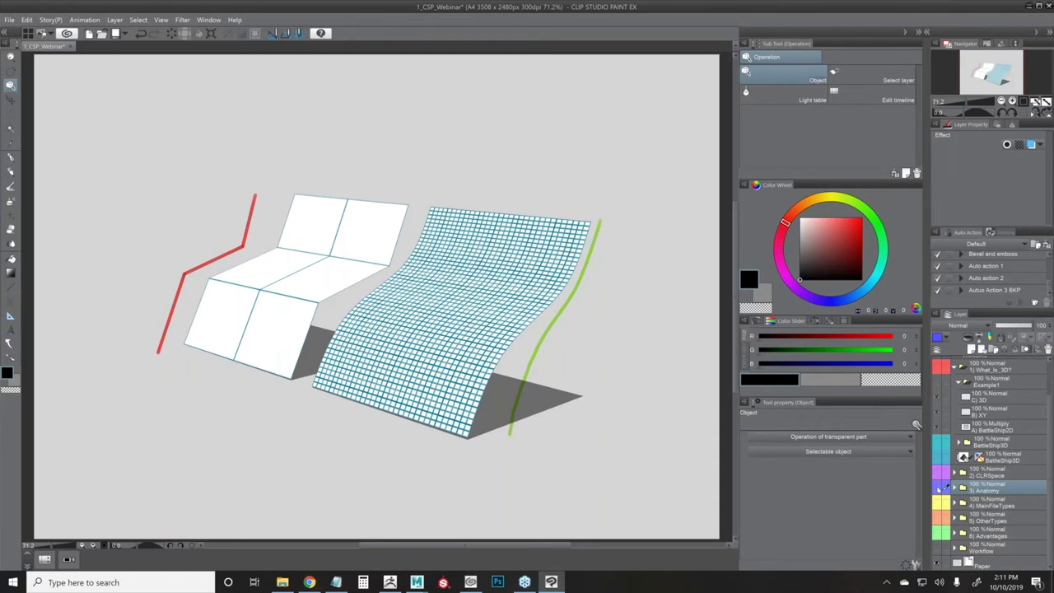
left_click(935, 501)
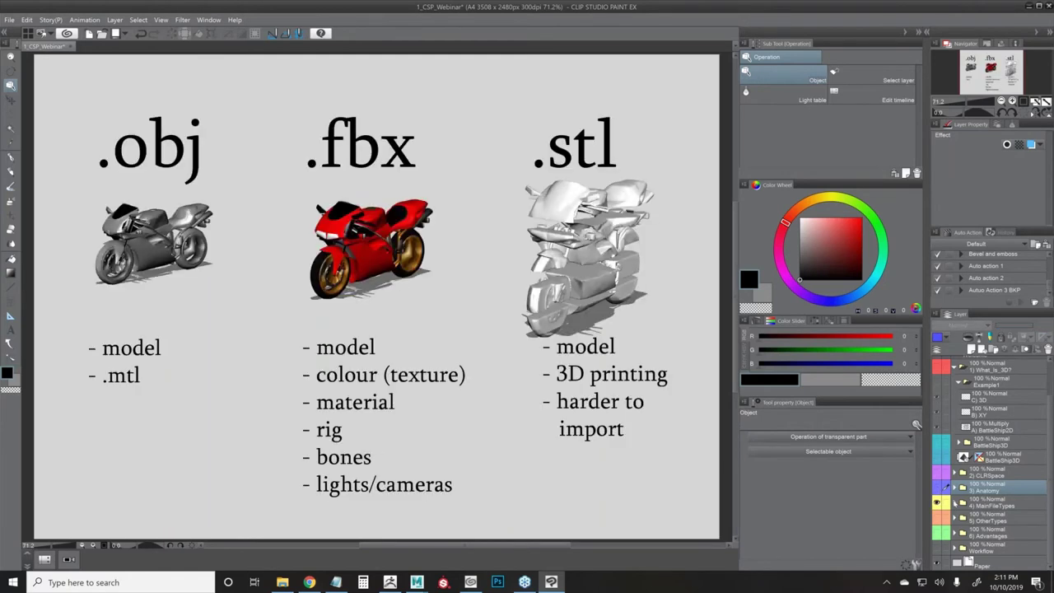
left_click(953, 502)
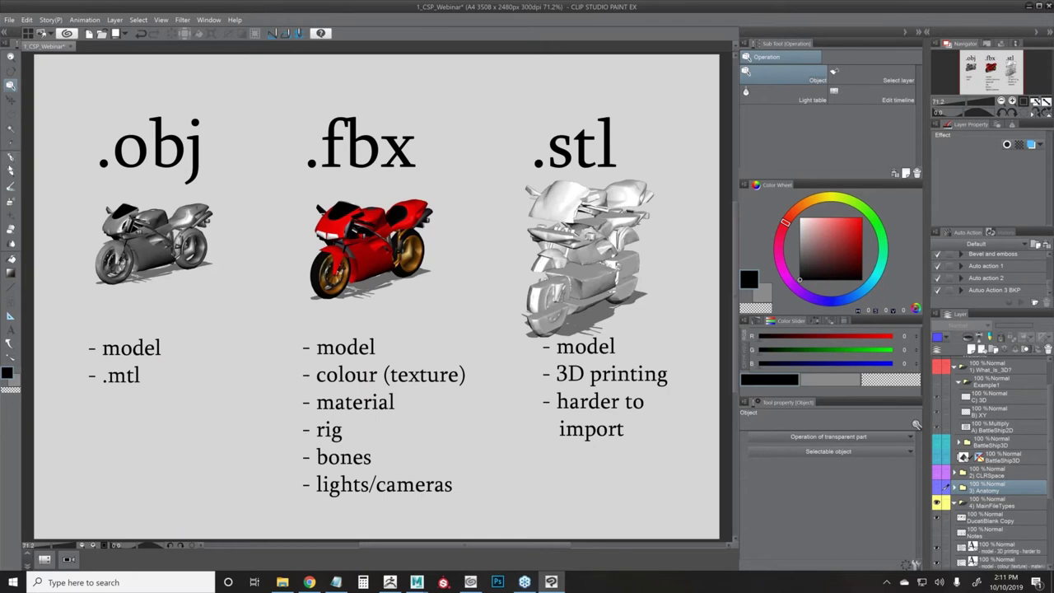
- Choose the Calligraphy pen in red and add a new raster layer above DucatiBlank Copy in MainFileTypes
left_click(11, 157)
left_click(843, 228)
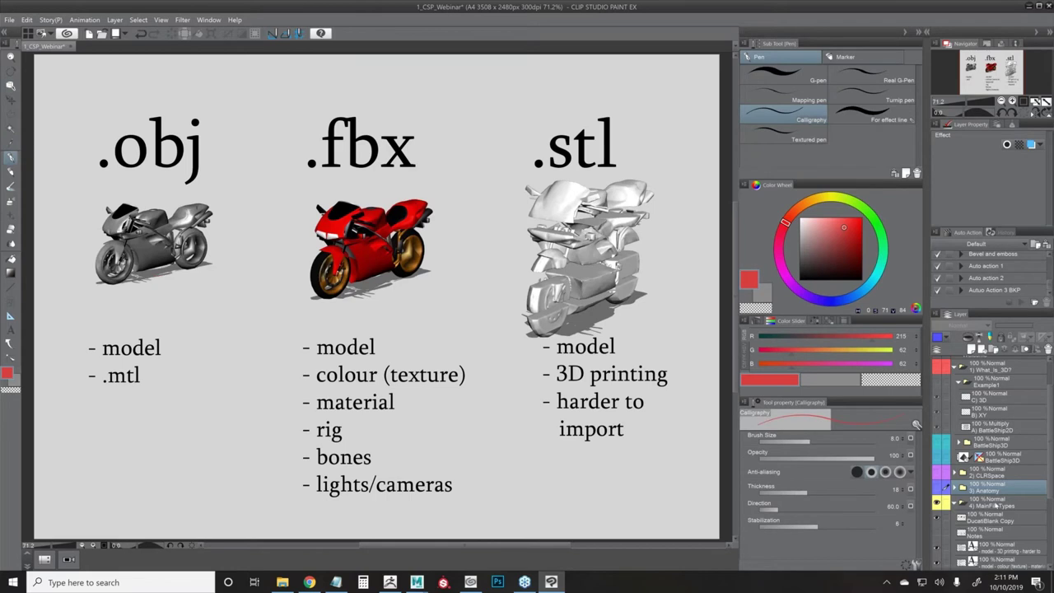
left_click(989, 523)
left_click(972, 351)
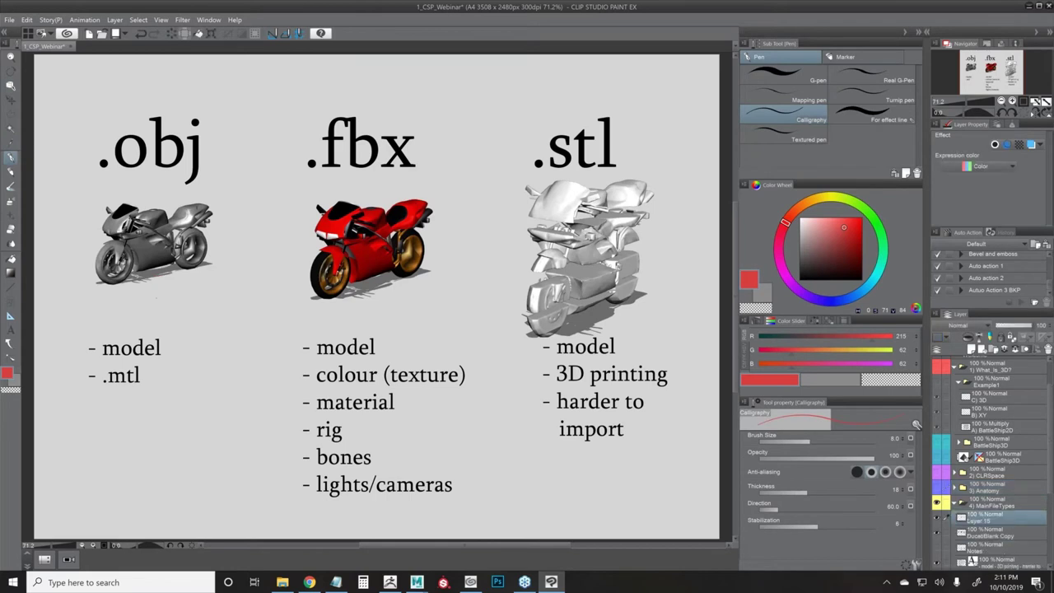
- Mark up the .obj heading, its motorcycle and the .mtl line with red strokes, and undo the markup
mouse_move(139, 286)
left_mouse_down()
mouse_move(215, 247)
mouse_move(176, 192)
left_mouse_up()
mouse_move(235, 171)
left_mouse_down()
mouse_move(200, 115)
mouse_move(79, 175)
left_mouse_up()
mouse_move(99, 396)
left_mouse_down()
mouse_move(144, 385)
mouse_move(120, 396)
mouse_move(136, 388)
left_mouse_up()
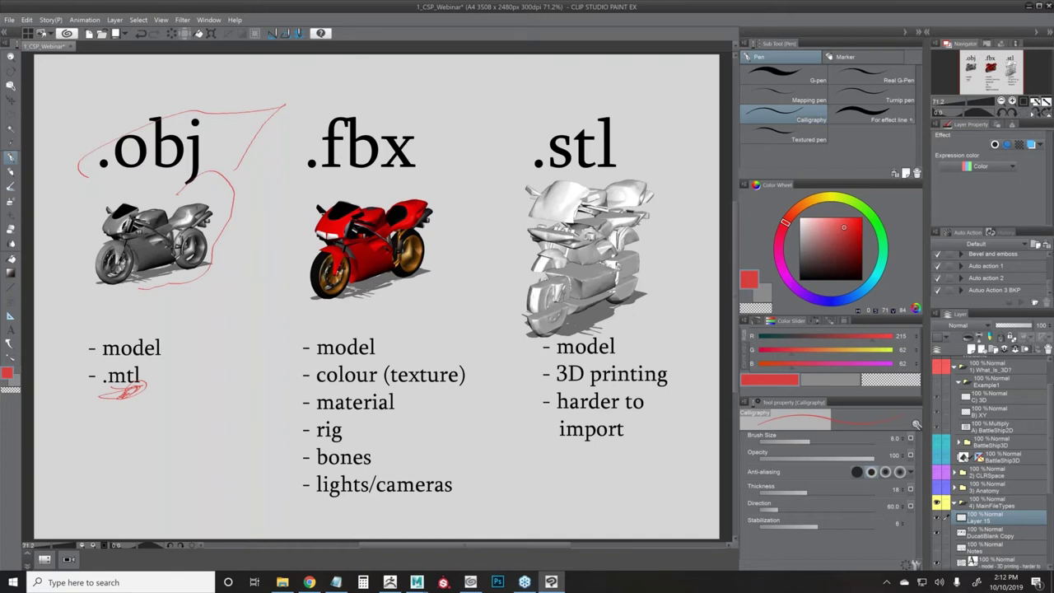
key("ctrl+z")
key("ctrl+z")
key("ctrl+z")
key("ctrl+z")
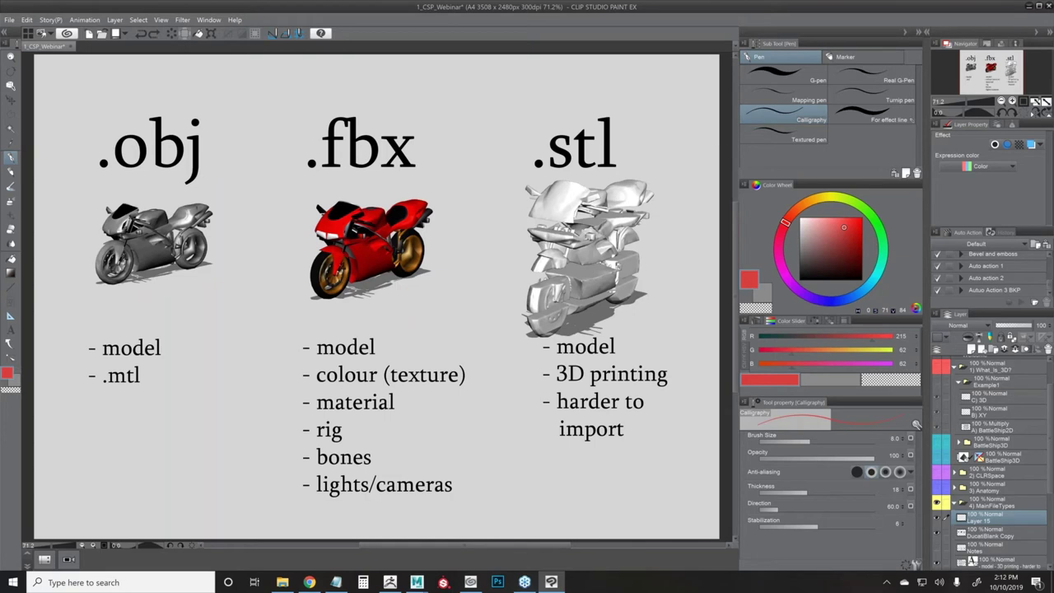
- Increase the Calligraphy pen's brush size to 25
key("bracketright")
key("bracketright")
key("bracketright")
key("bracketright")
key("bracketright")
key("bracketright")
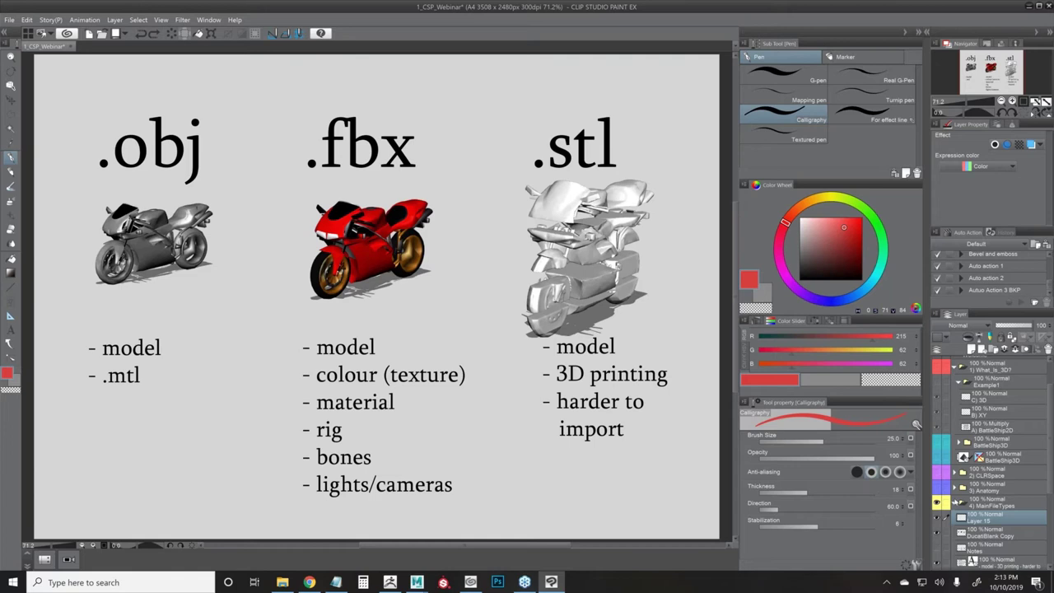
- Collapse and hide the MainFileTypes folder, and show and select the 5) OtherTypes folder
left_click_drag(1049, 467, 1048, 522)
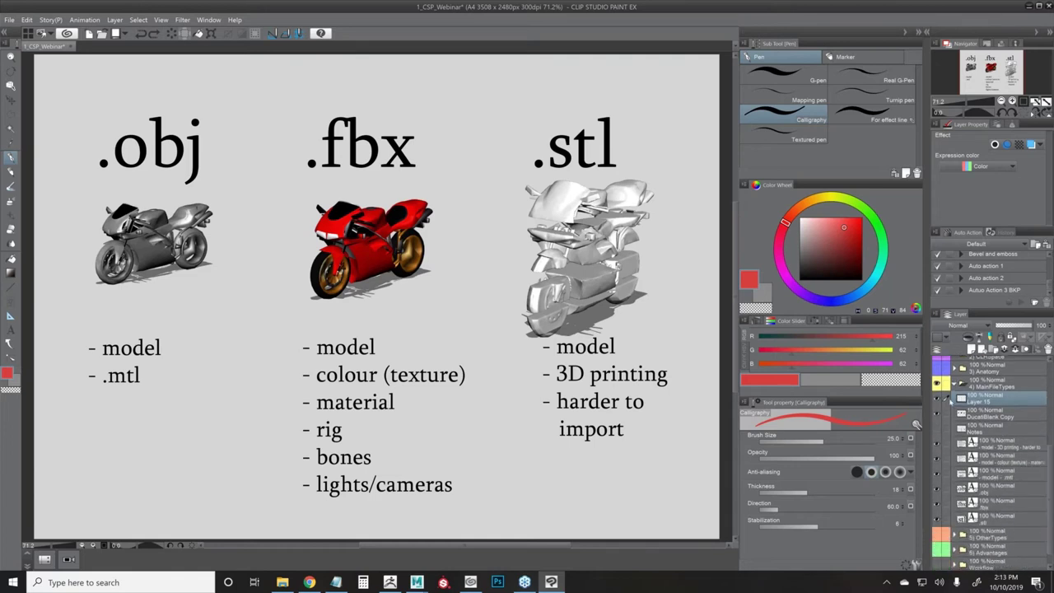
left_click(955, 386)
left_click(937, 503)
left_click(936, 517)
left_click(982, 517)
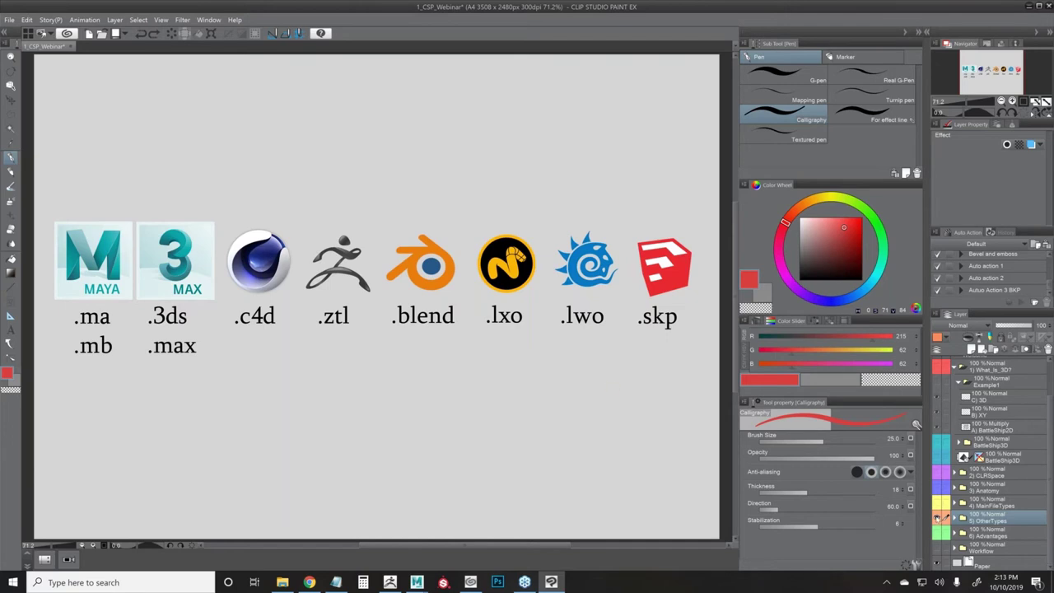
- Hide the OtherTypes folder, and show and expand the 6) Advantages folder
left_click(936, 517)
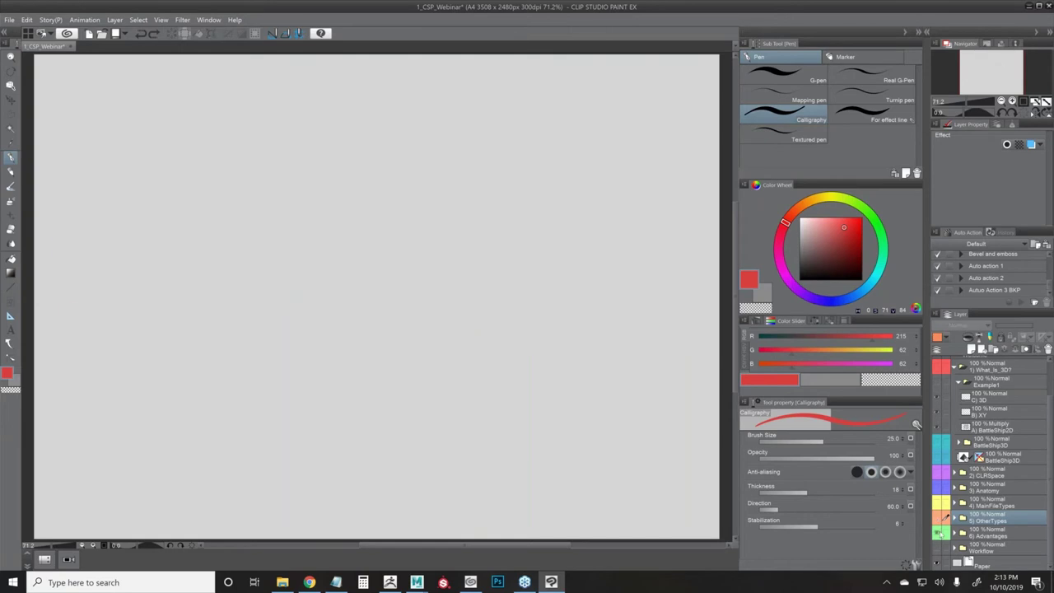
left_click(936, 533)
left_click(954, 534)
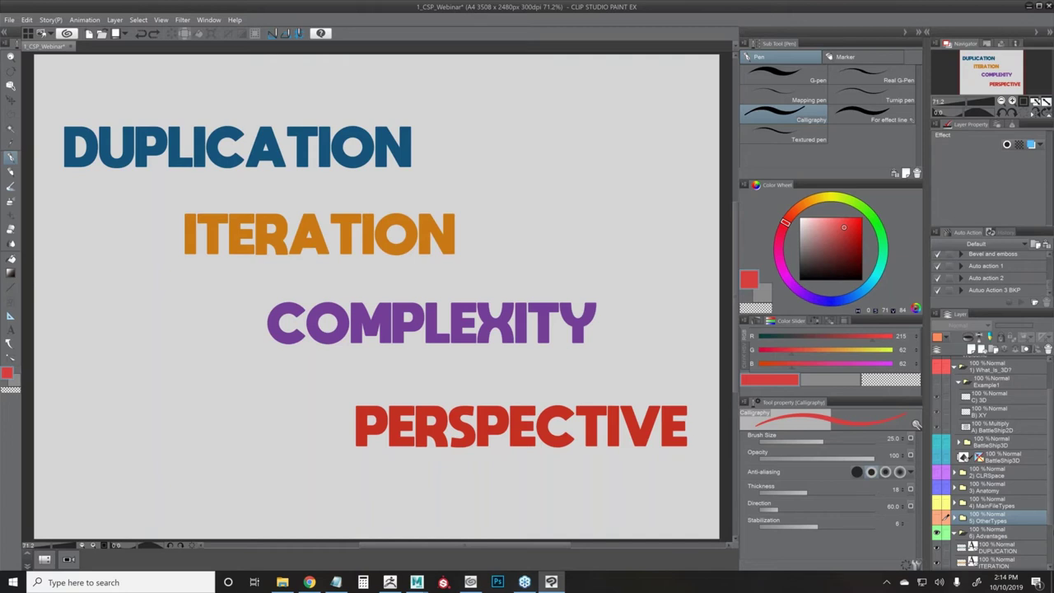
- Collapse the Advantages folder and close the 1_CSP_Webinar document without saving it
scroll(992, 461, "down", 2)
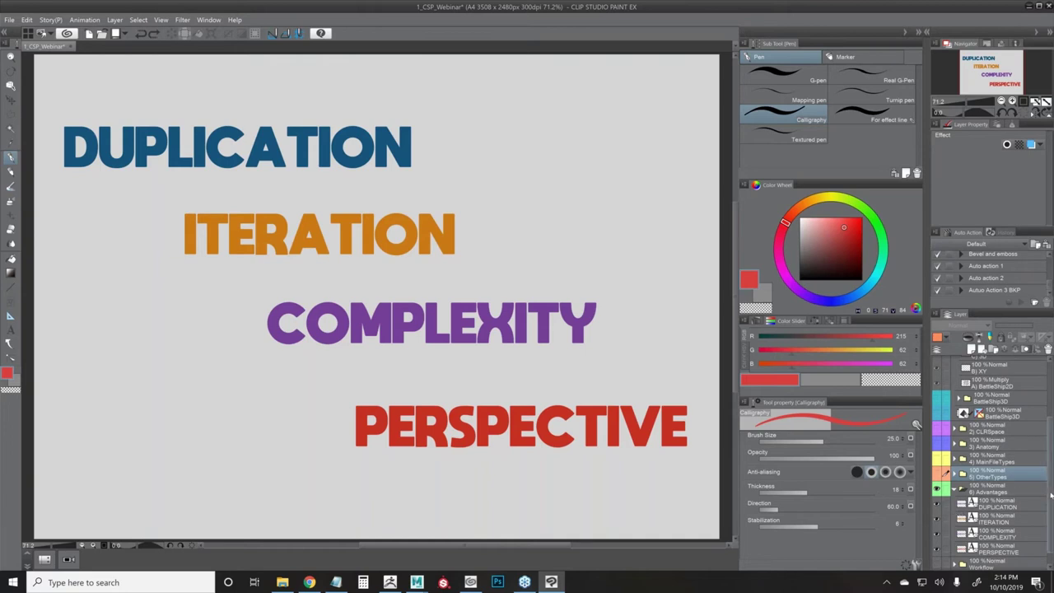
scroll(1050, 499, "up", 3)
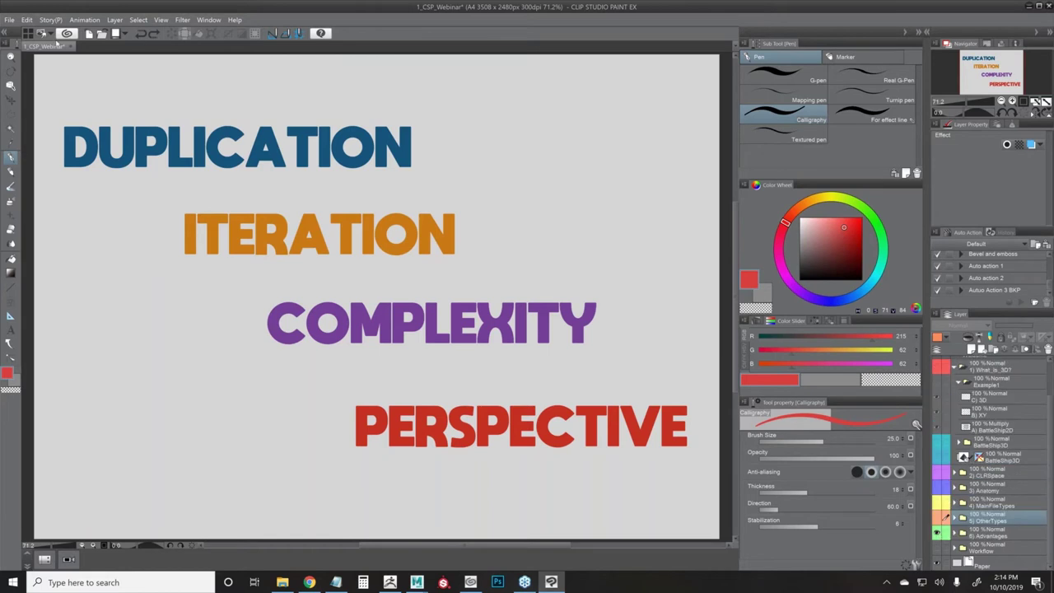
left_click(70, 46)
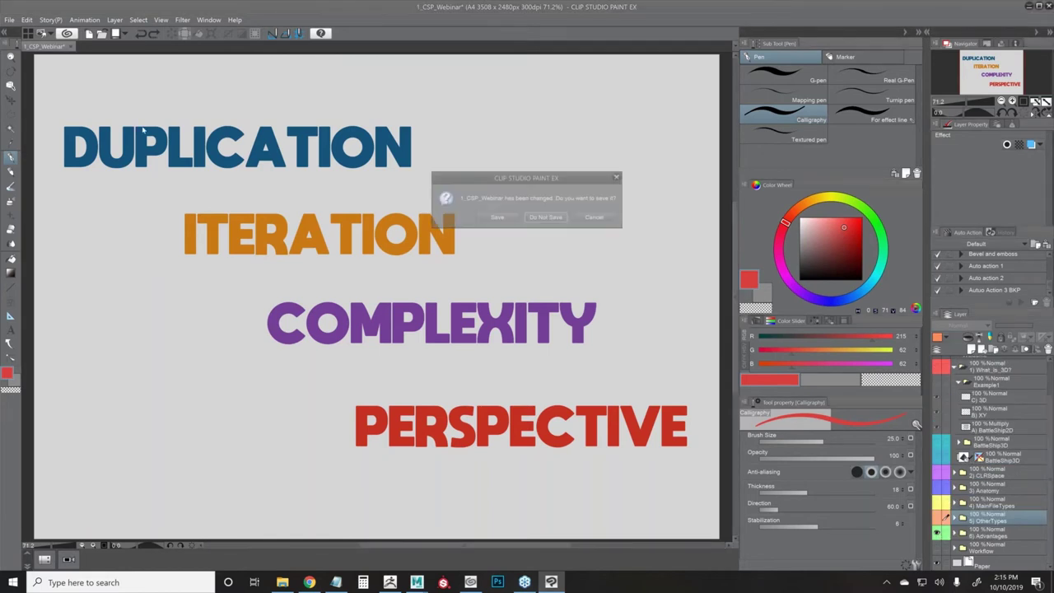
left_click(541, 216)
left_click(9, 19)
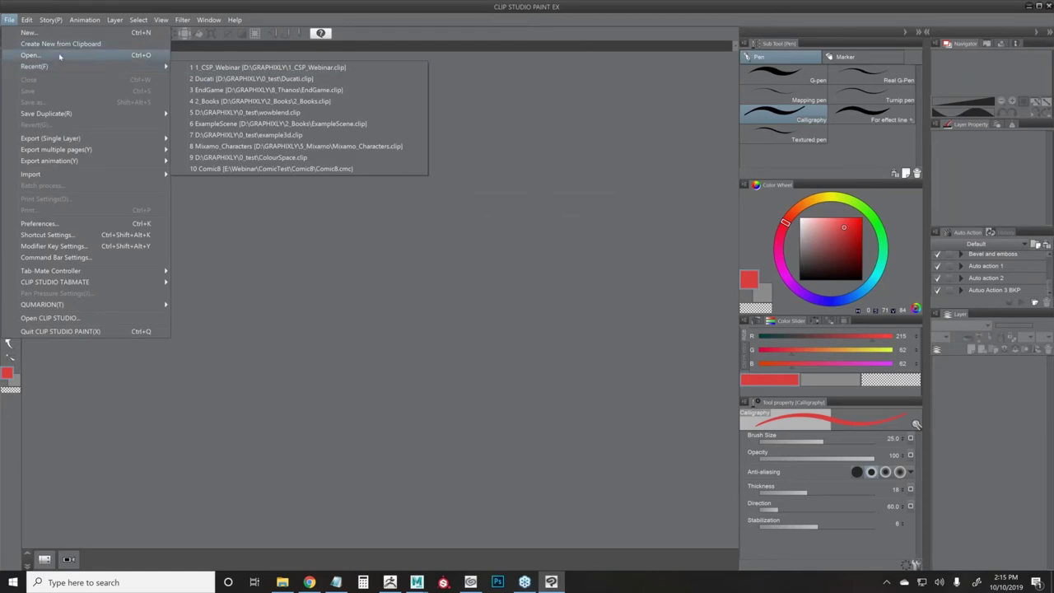
left_click(37, 55)
left_click(281, 87)
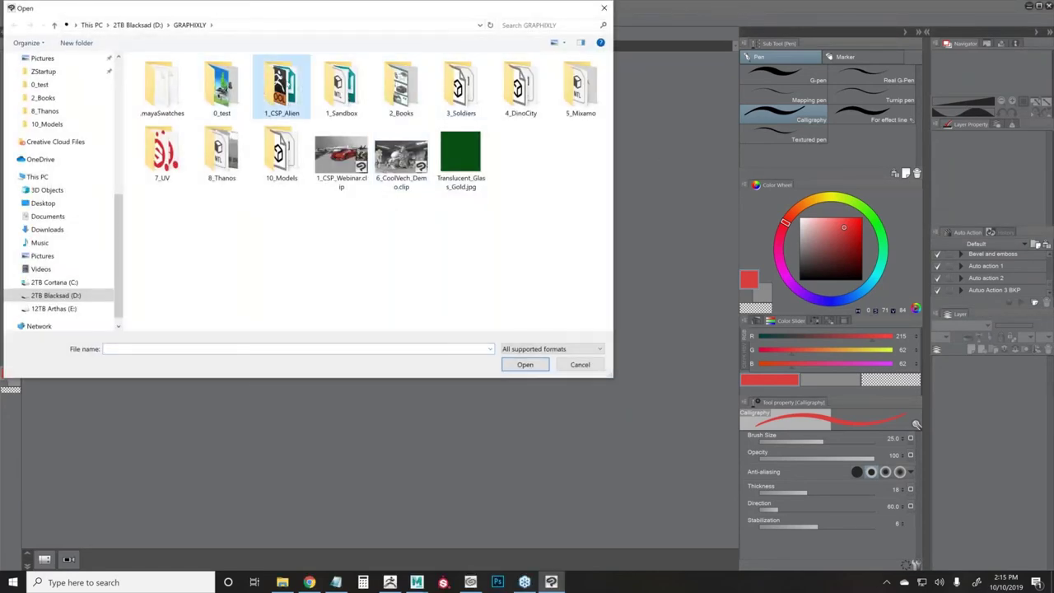
double_click(288, 84)
left_click(195, 25)
double_click(334, 87)
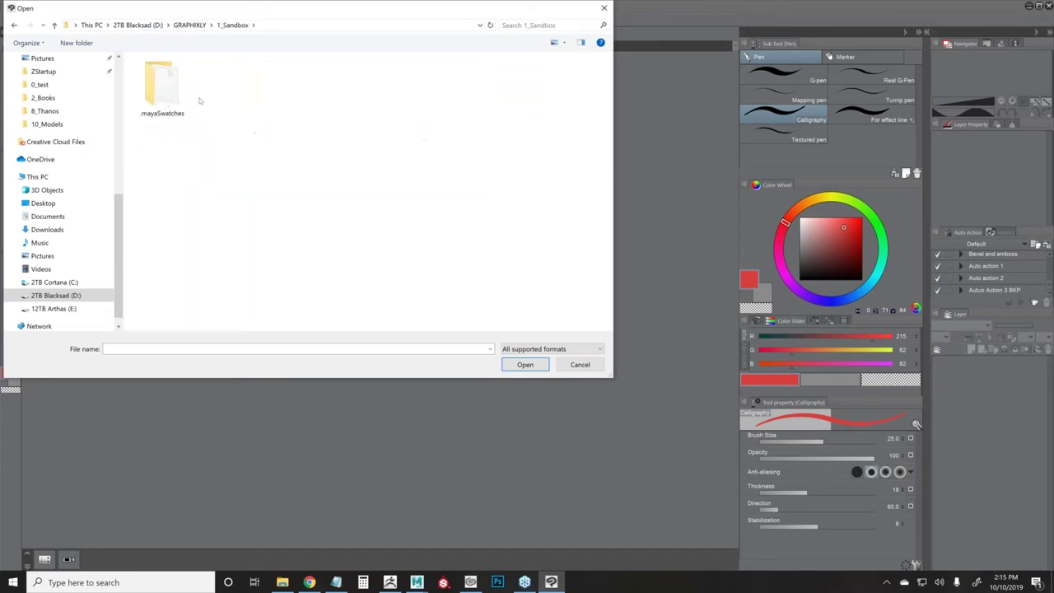
left_click(580, 364)
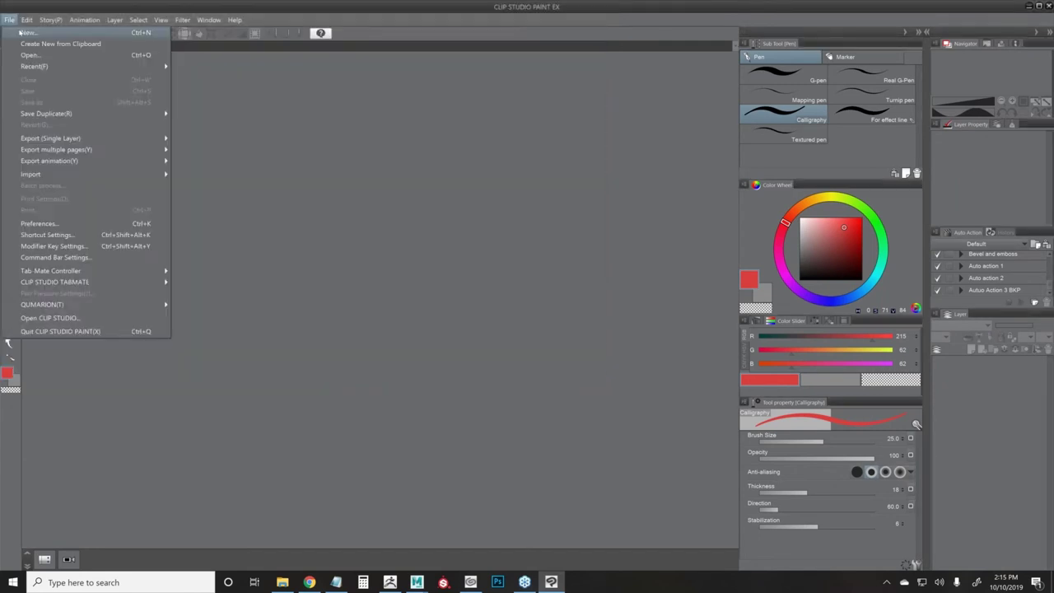
- Create a new A5 illustration canvas of 2480 x 1748 px at 300 dpi
key("ctrl+n")
left_click(483, 132)
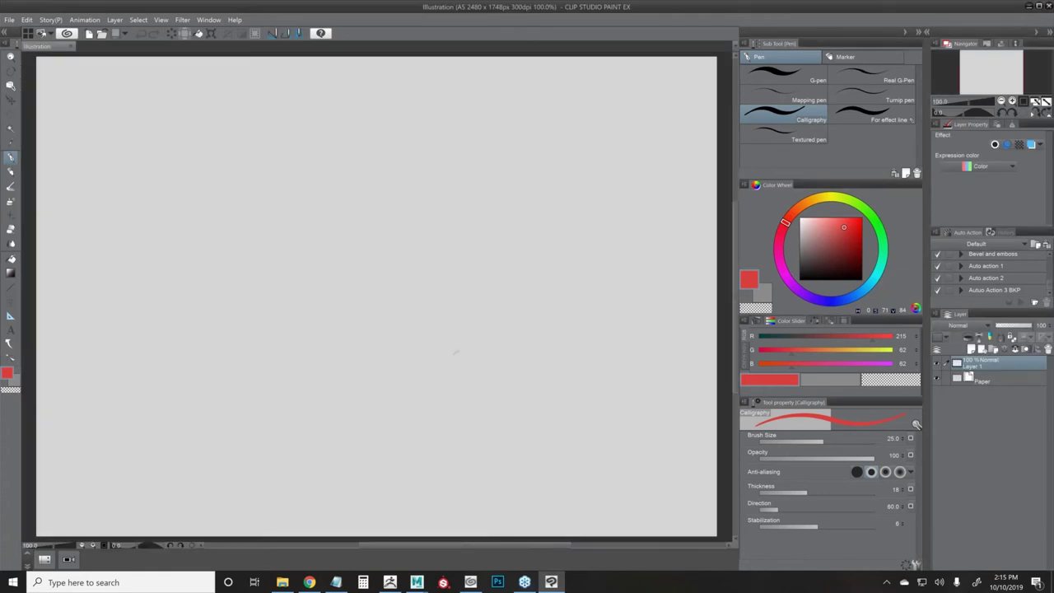
- Import MURCIELAGO640.FBX from the 1_Sandbox folder in GRAPHIXLY as 3D data
left_click(9, 19)
mouse_move(90, 174)
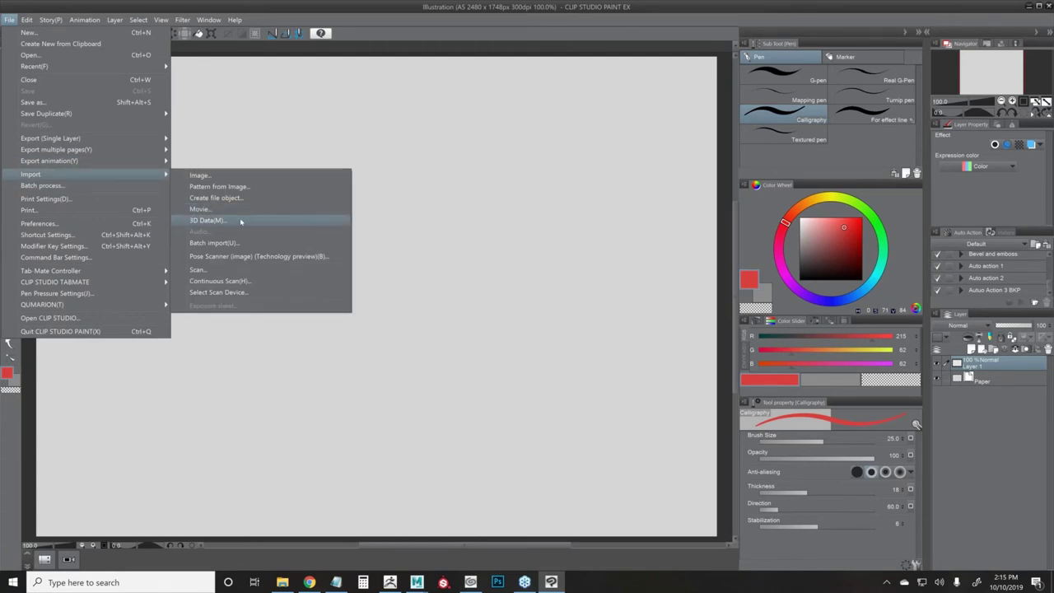
left_click(240, 221)
left_click(190, 26)
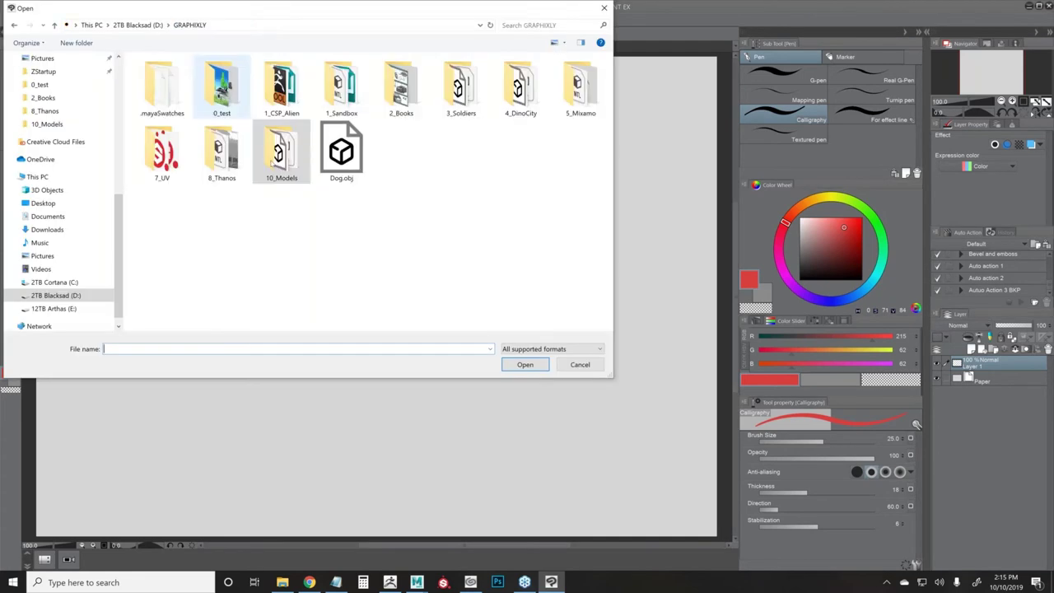
left_click(297, 98)
double_click(327, 99)
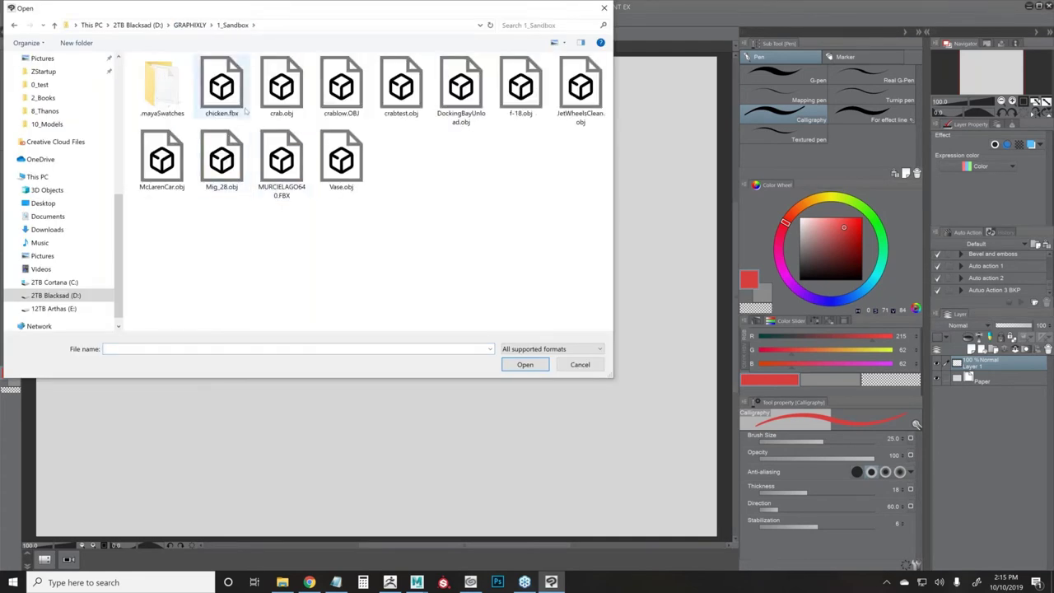
left_click(461, 88)
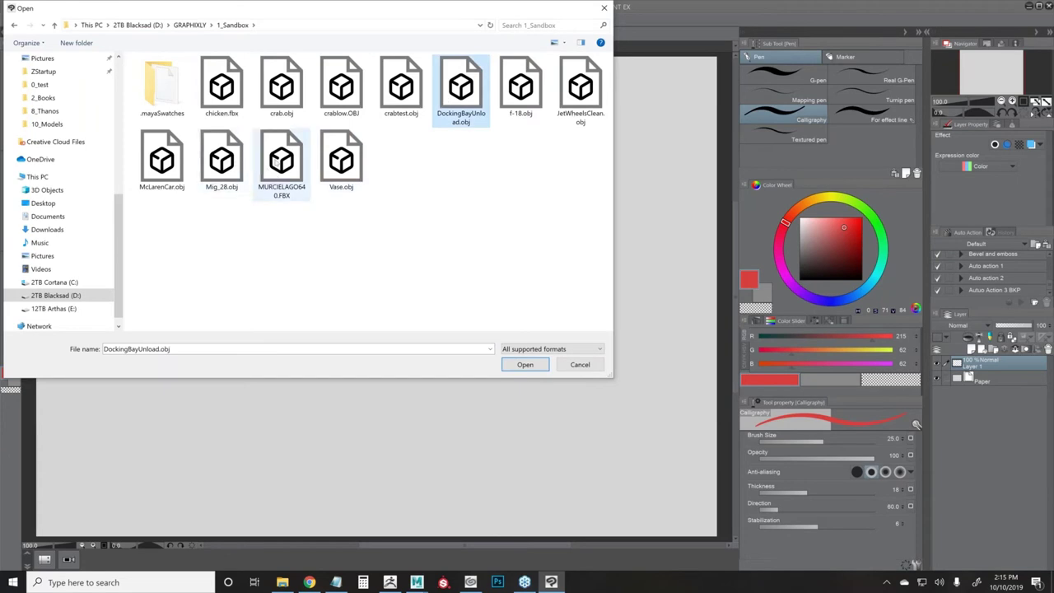
left_click(282, 165)
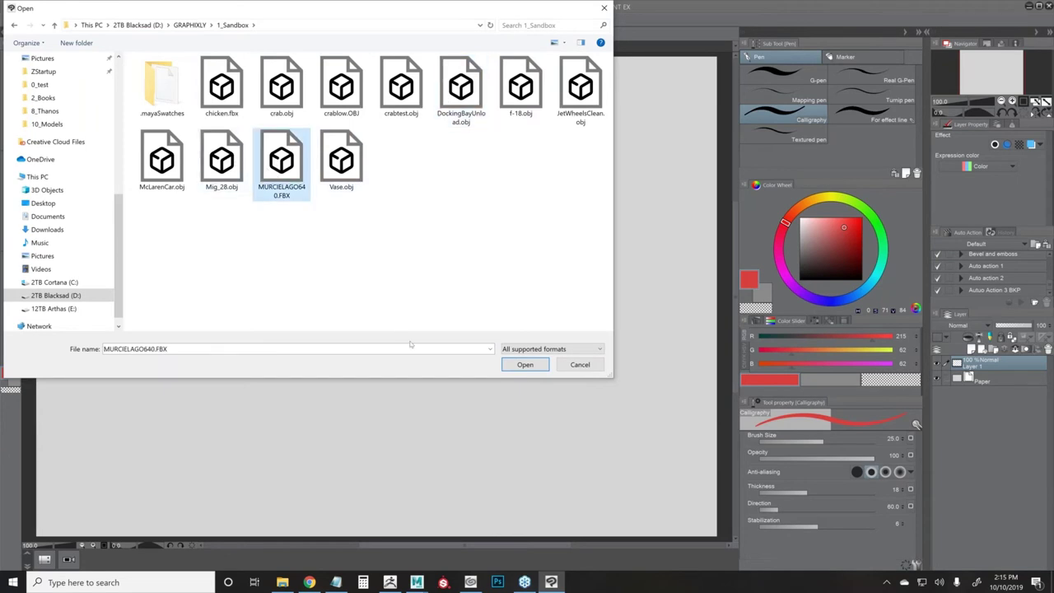
left_click(526, 365)
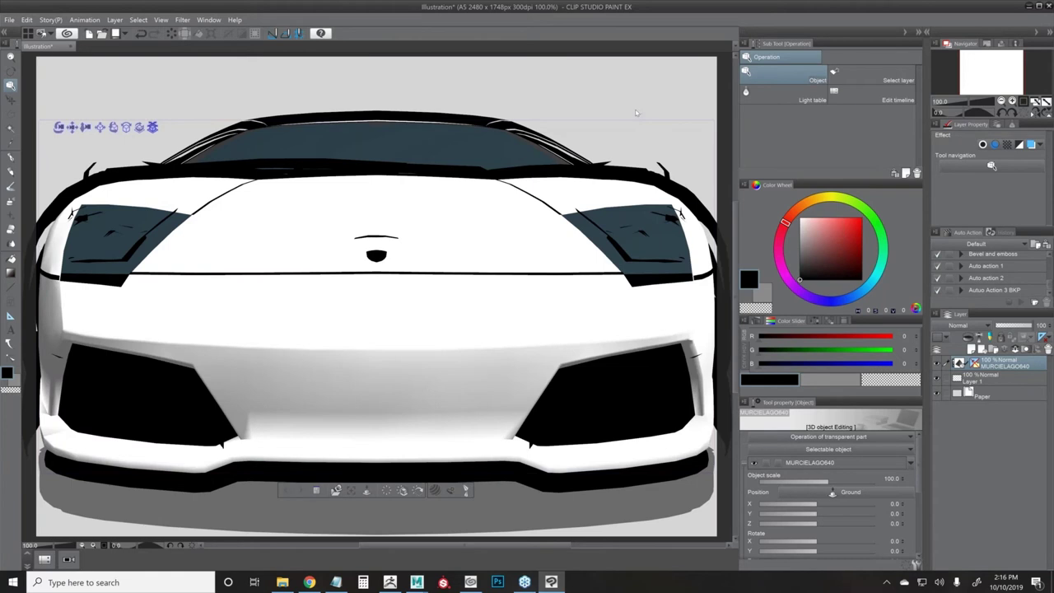
- Move the imported car away from the camera to about X -0.7, Z -20.5 so its whole front fits the canvas
left_click_drag(636, 113, 391, 323)
scroll(400, 311, "down", 6)
scroll(395, 319, "up", 4)
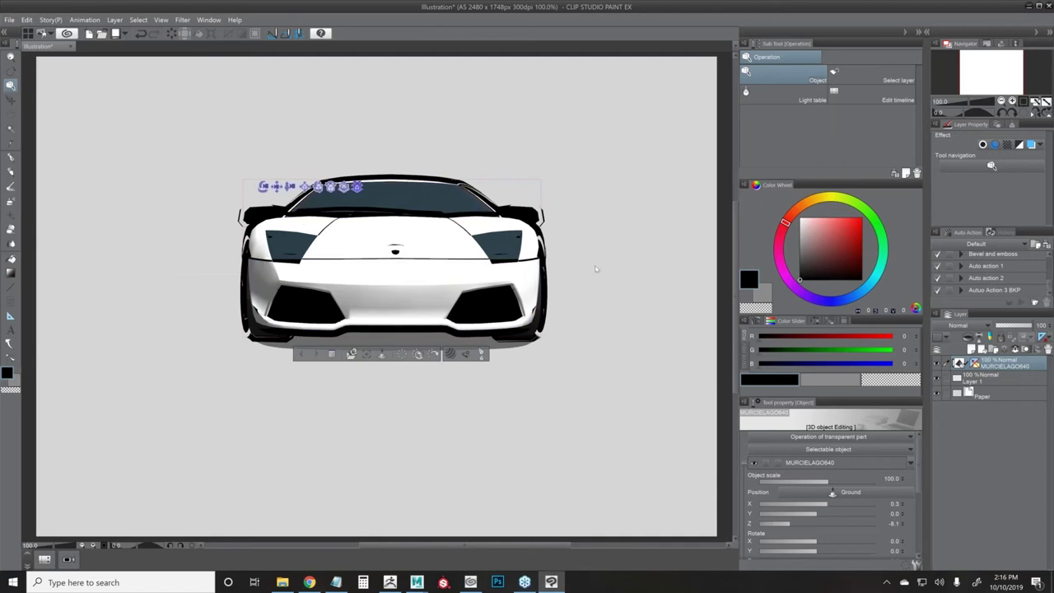
left_click_drag(519, 270, 295, 274)
scroll(444, 319, "down", 3)
scroll(443, 319, "up", 6)
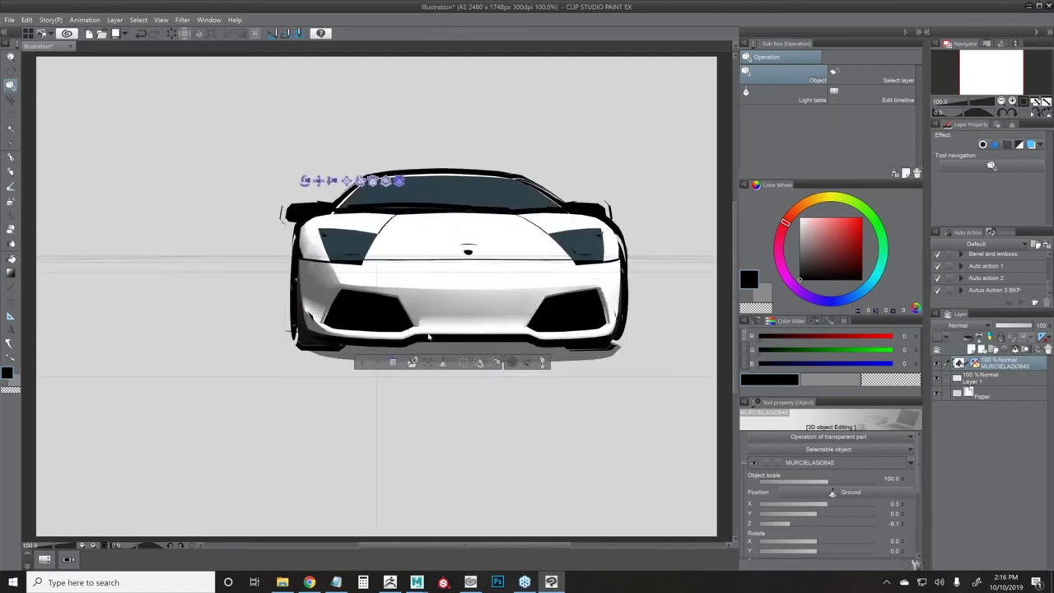
left_click_drag(354, 333, 355, 284)
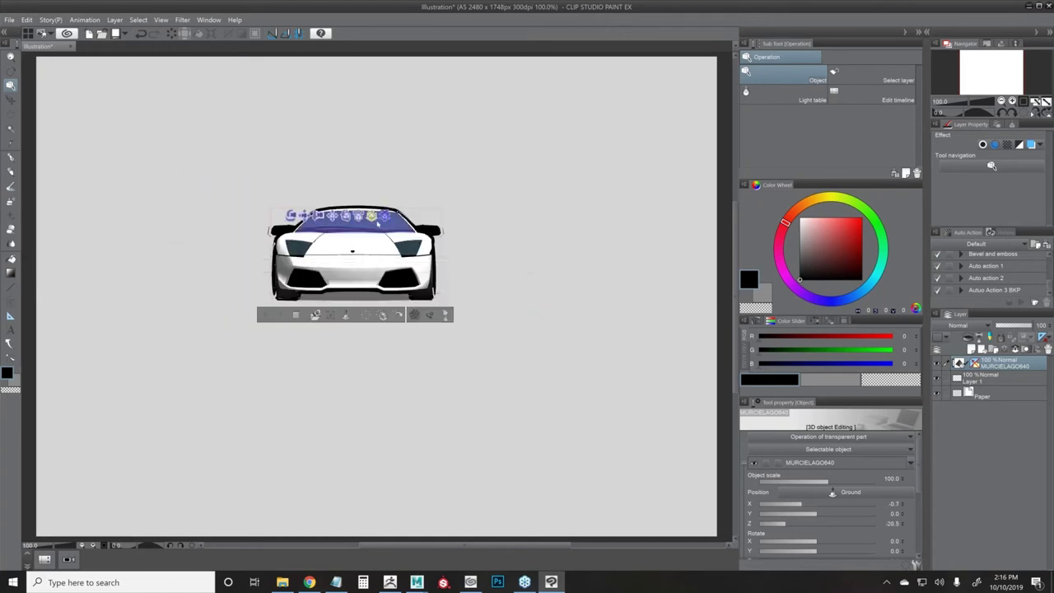
- Rotate the car with its object manipulators to turn its side and rear into view
left_click(372, 220)
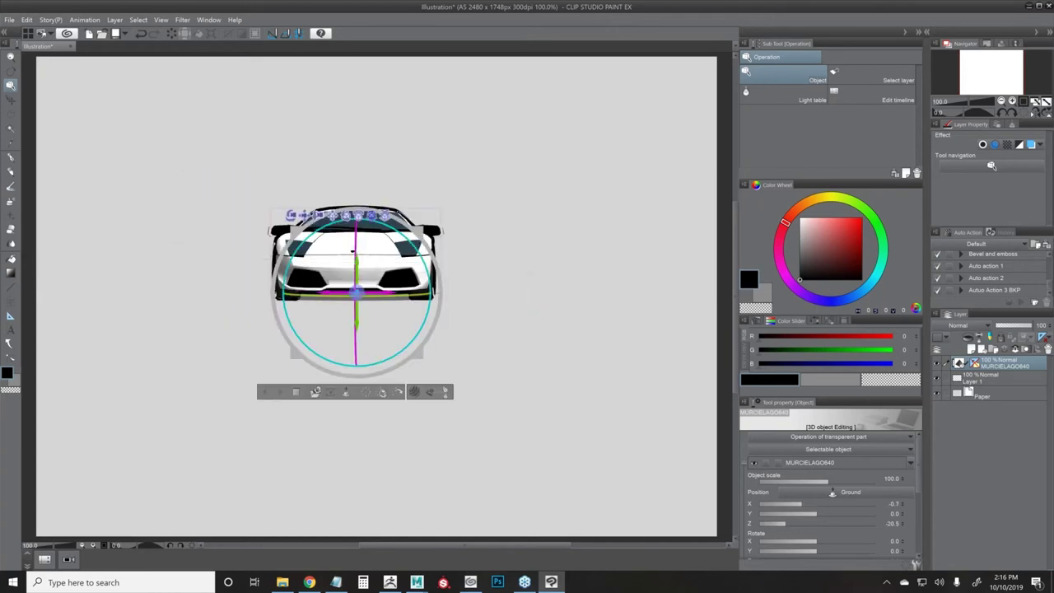
left_click_drag(417, 294, 373, 304)
left_click_drag(640, 306, 574, 332)
left_click(294, 215)
left_click_drag(574, 285, 563, 264)
left_click(281, 215)
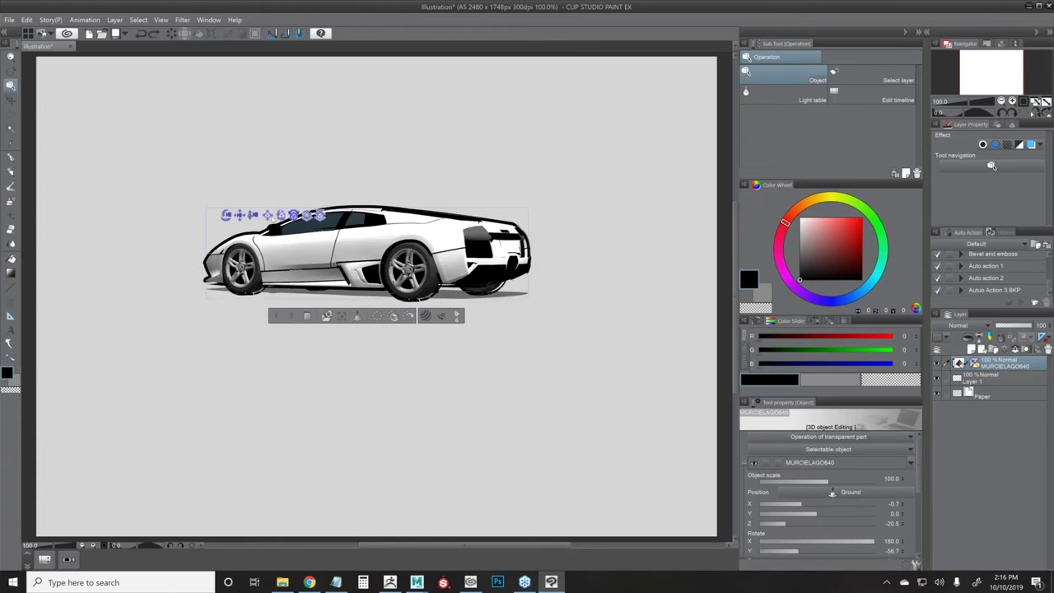
left_click_drag(623, 288, 477, 314)
- Try another object manipulator and undo its changes, and turn the car to a front three-quarter view at about -45° Y rotation
left_click(268, 216)
left_click_drag(600, 285, 593, 250)
left_click_drag(564, 191, 546, 270)
key("ctrl+z")
key("ctrl+z")
left_click_drag(299, 217, 601, 311)
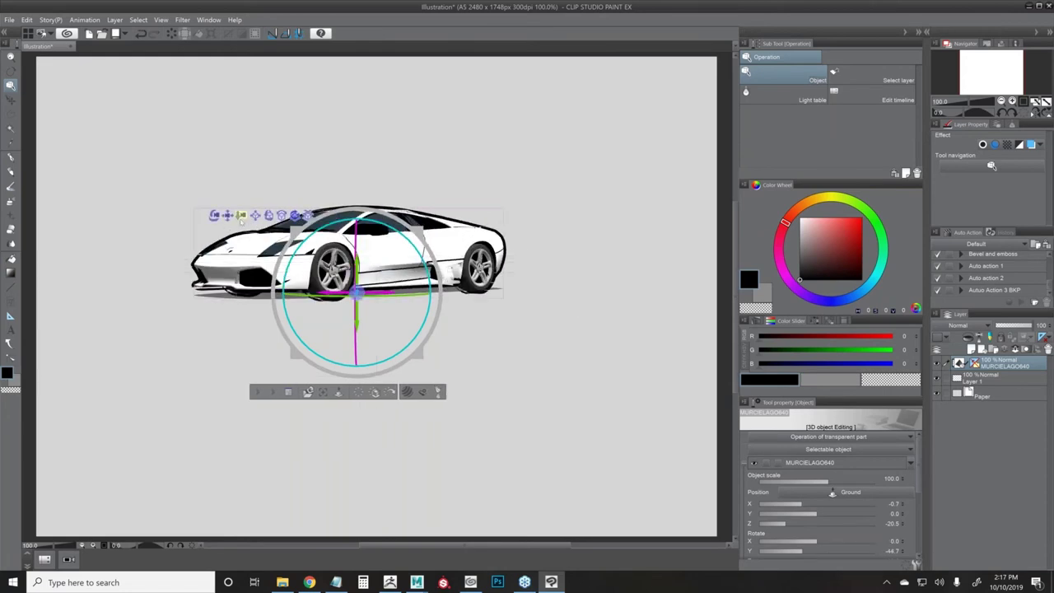
- Select the car's windshield part and bring the camera closer until the car nearly fills the canvas width
mouse_move(242, 215)
left_mouse_down()
mouse_move(237, 172)
mouse_move(248, 211)
mouse_move(247, 202)
left_mouse_up()
left_click_drag(327, 219, 337, 335)
left_click(338, 265)
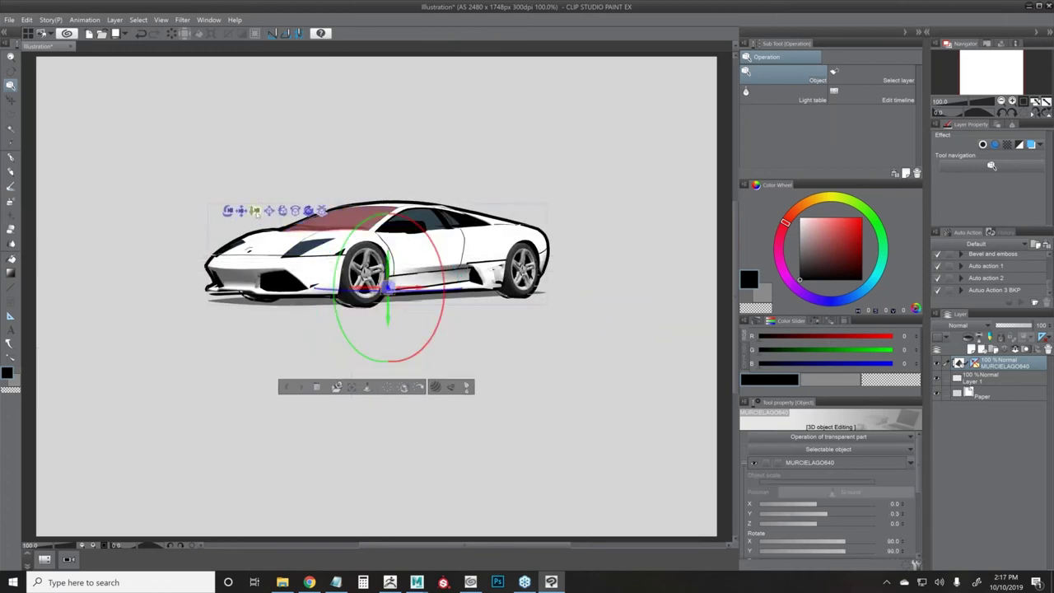
left_click_drag(255, 210, 292, 406)
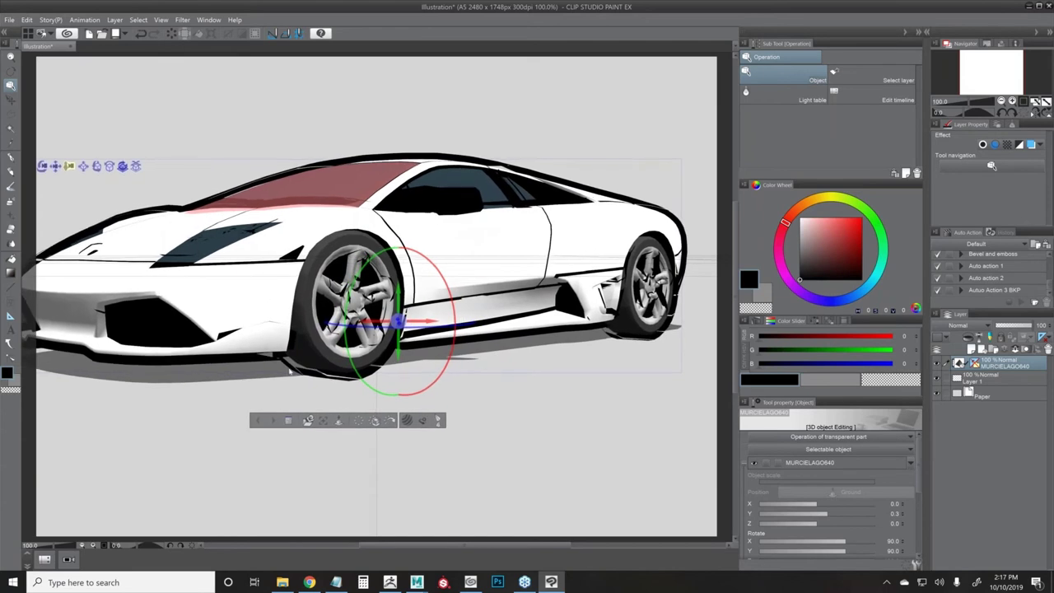
left_click_drag(282, 292, 298, 263)
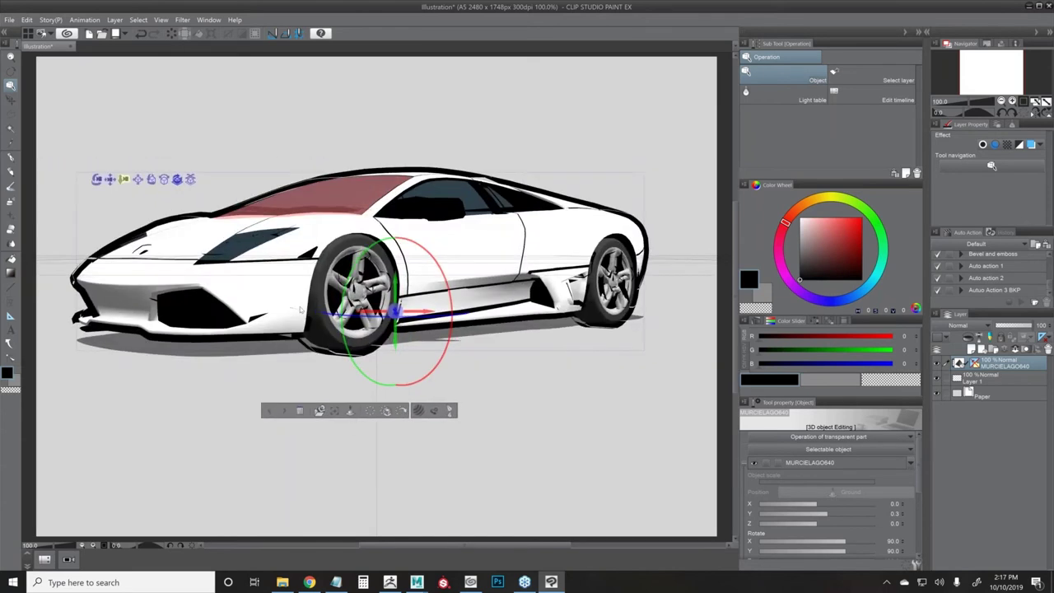
- Move the camera back and forth and pan it so the whole car sits near the middle of the canvas
scroll(299, 264, "down", 1)
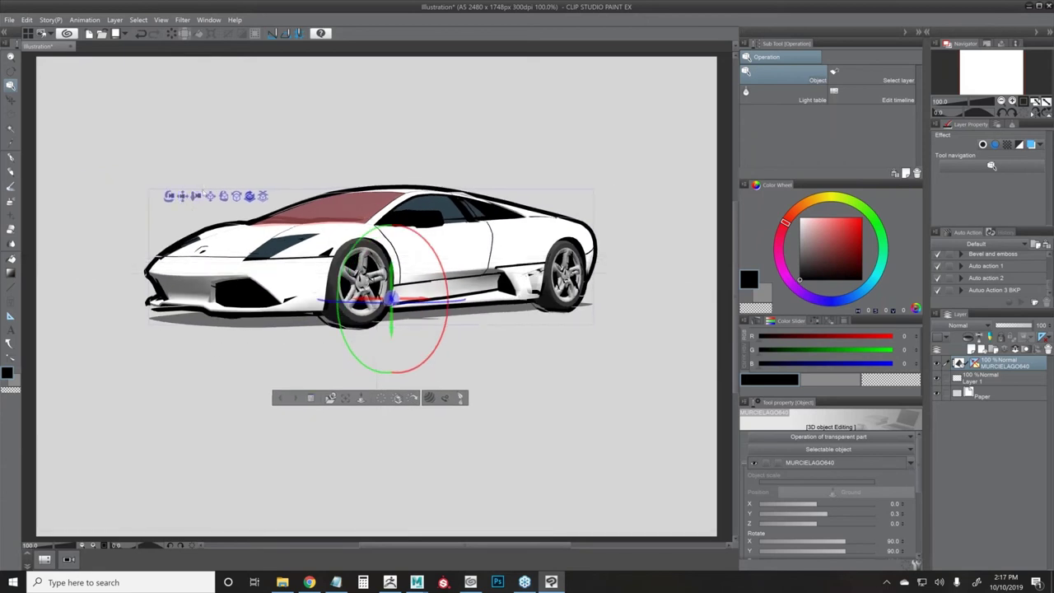
left_click_drag(196, 197, 559, 233)
scroll(207, 209, "up", 3)
scroll(205, 213, "down", 1)
left_click_drag(656, 245, 234, 206)
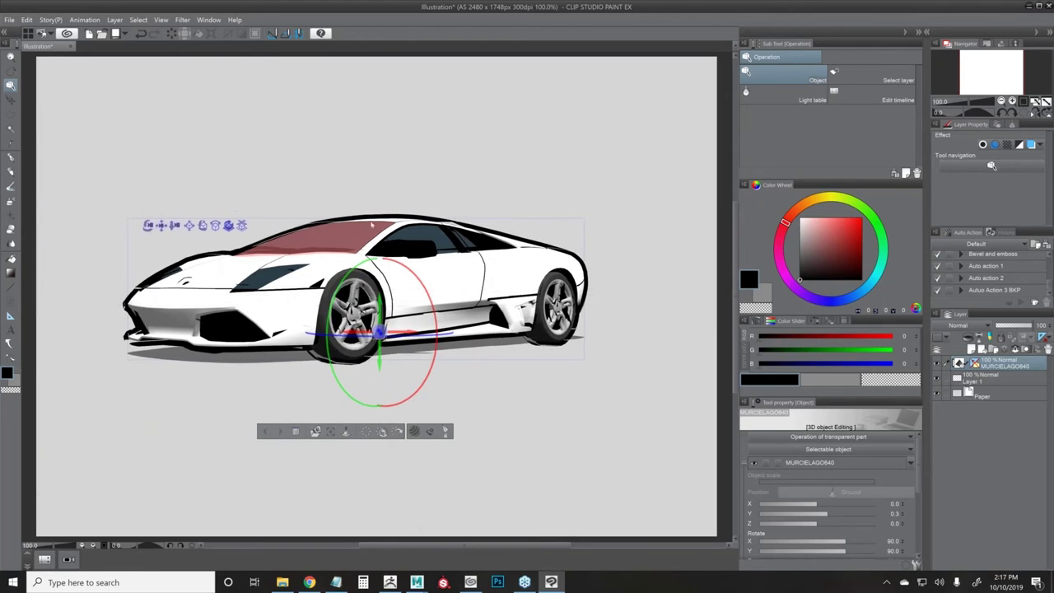
left_click_drag(420, 208, 472, 200)
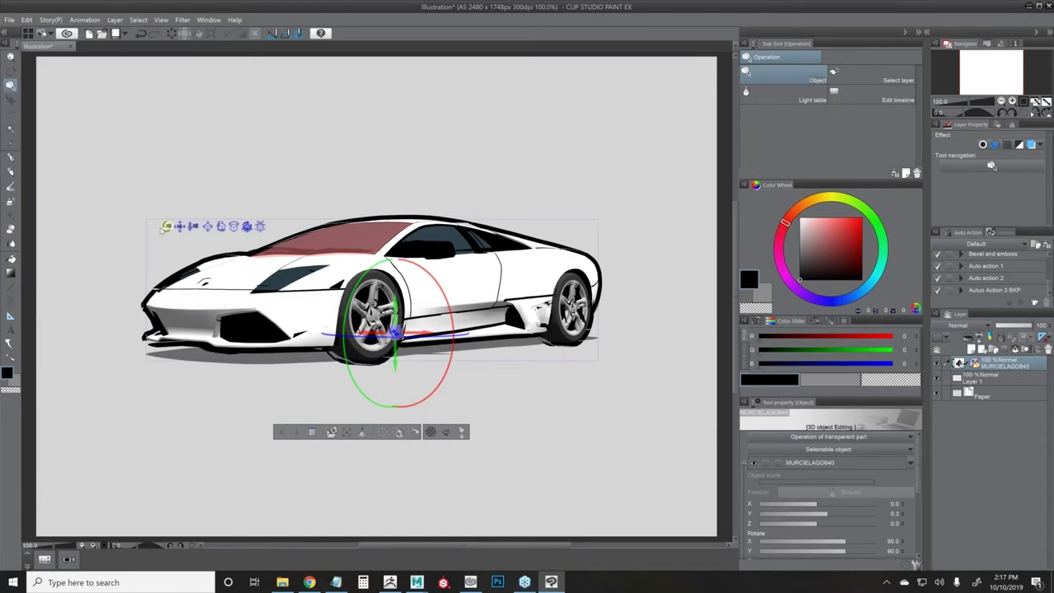
- Orbit the camera to a raised front three-quarter view of the car
left_click_drag(470, 142, 565, 160)
left_click_drag(576, 284, 526, 350)
left_click_drag(497, 298, 487, 293)
- Dolly the camera far out and back in until the car fills just over half the canvas width
left_click_drag(315, 221, 385, 521)
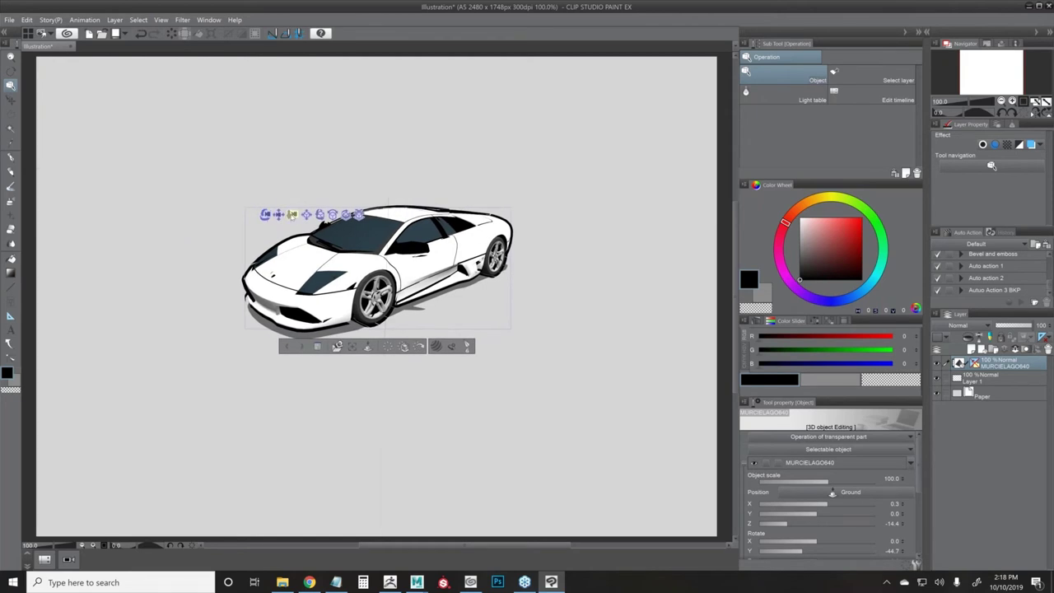
scroll(528, 279, "down", 5)
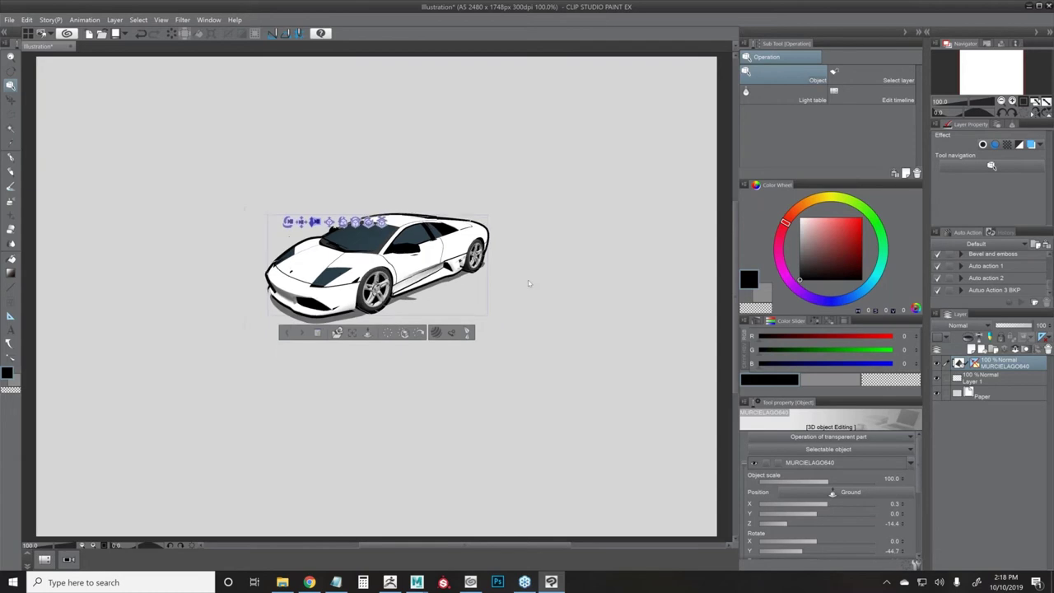
scroll(528, 282, "down", 1)
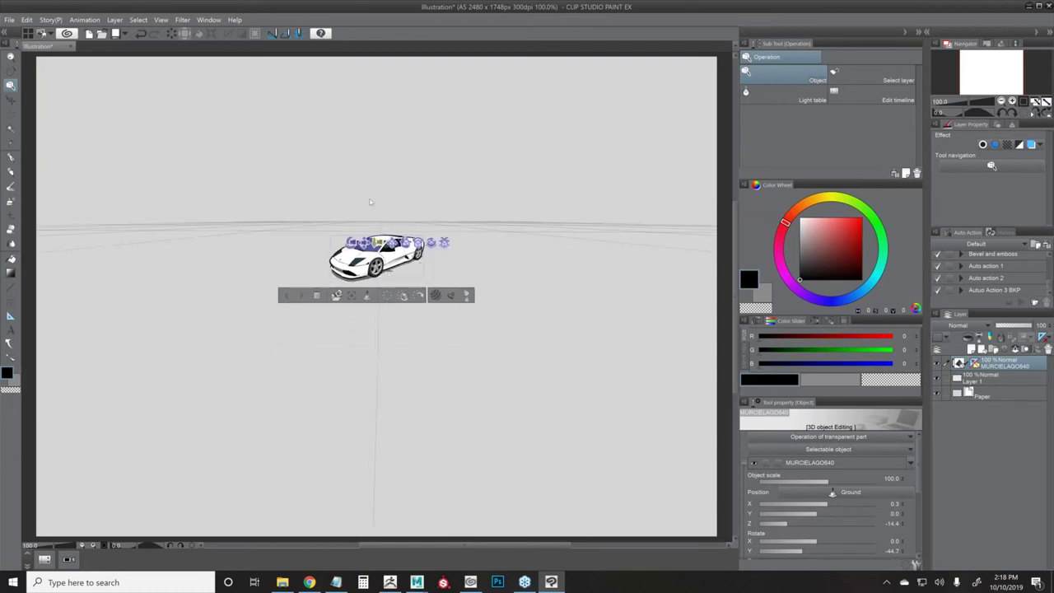
scroll(515, 288, "up", 5)
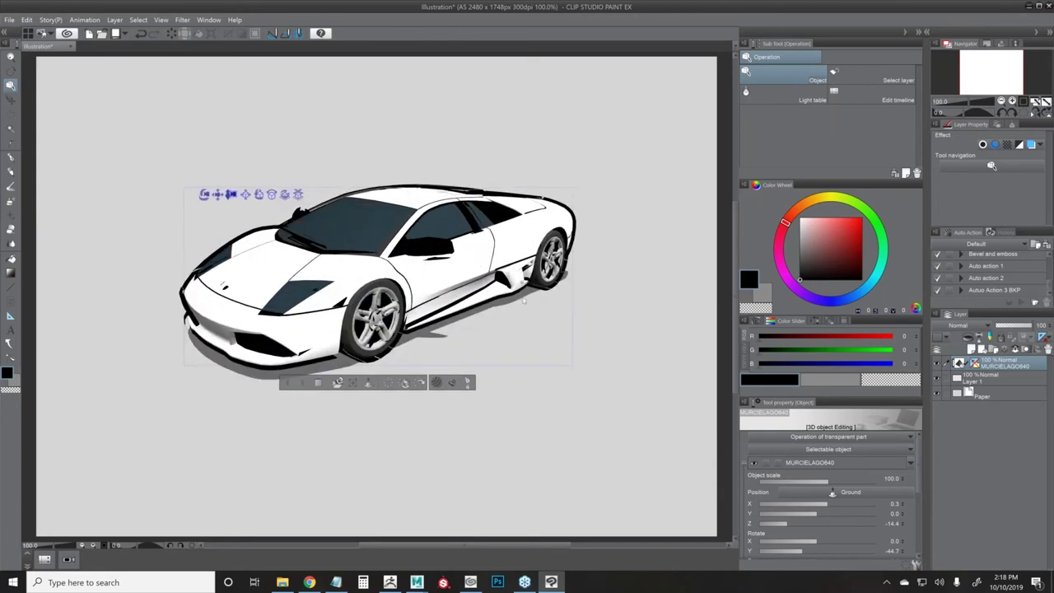
scroll(523, 302, "up", 3)
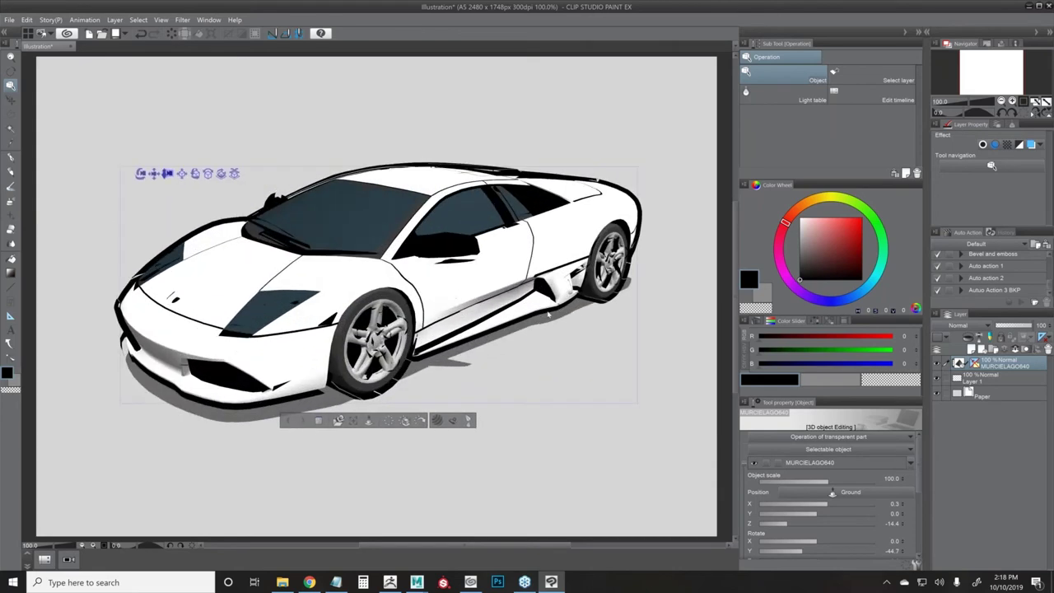
scroll(523, 301, "down", 3)
- Lower the car on the canvas, undo a free rotation, and turn it to about -51.3° Y rotation
left_click_drag(285, 195, 233, 194)
left_click_drag(288, 236, 280, 235)
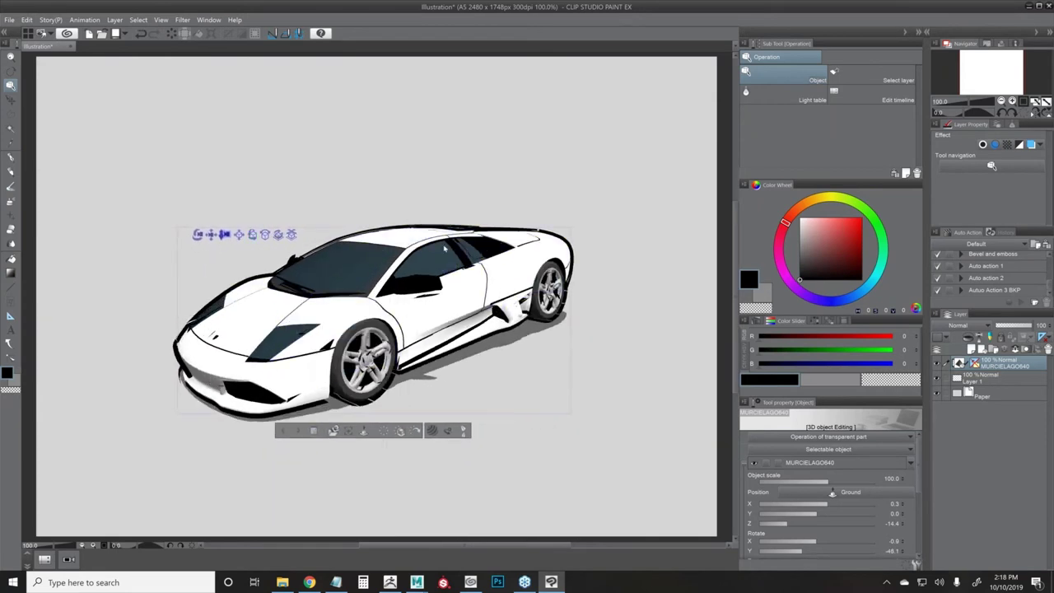
key("ctrl+z")
left_click_drag(313, 237, 277, 237)
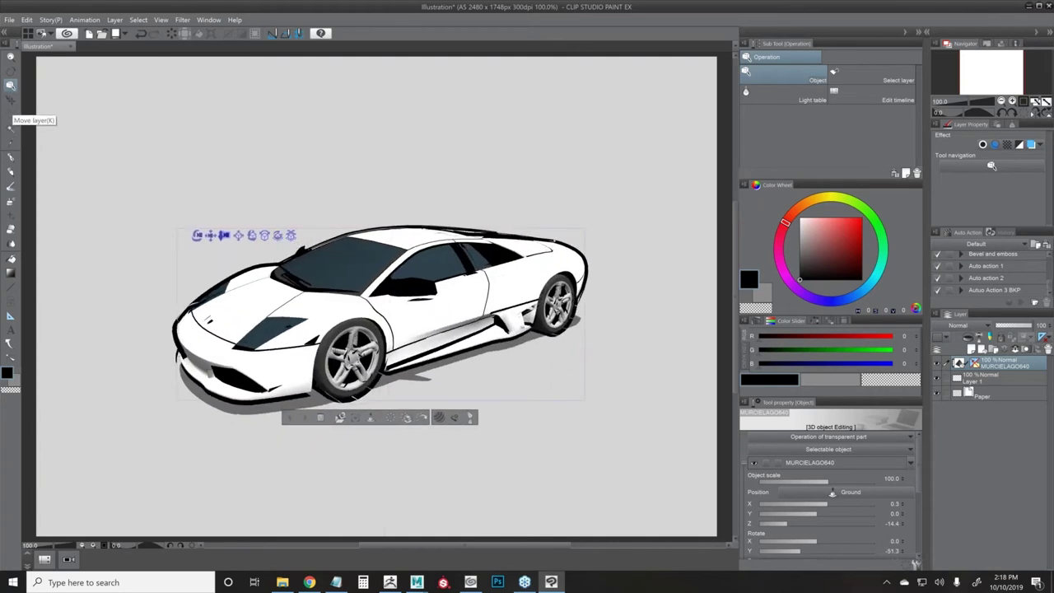
- Try shifting the car with the Move layer tool, undo it, and return to the Object tool
left_click(11, 100)
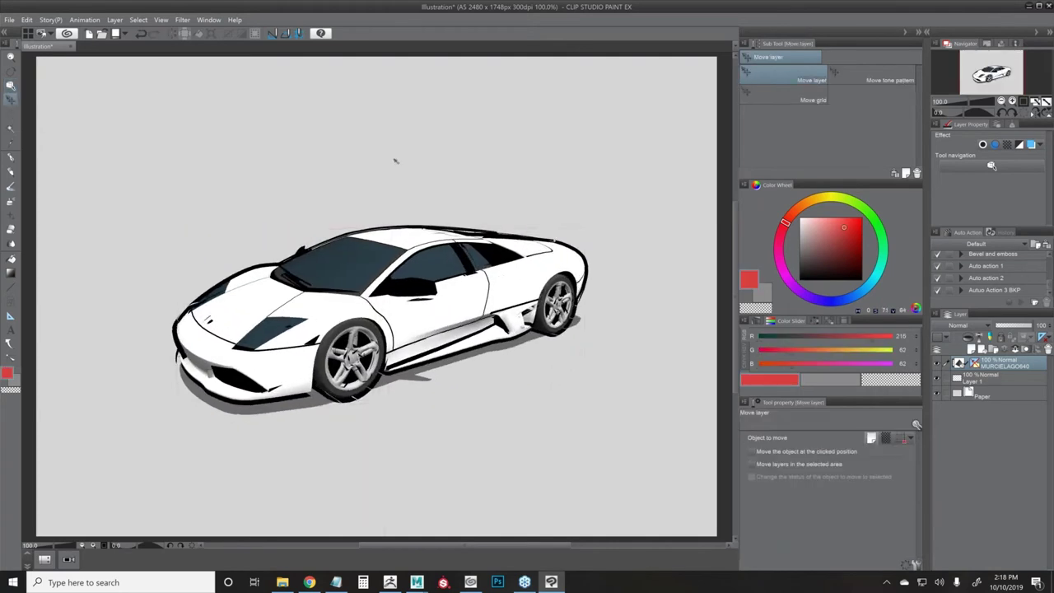
left_click_drag(493, 284, 416, 286)
key("ctrl+z")
left_click(9, 99)
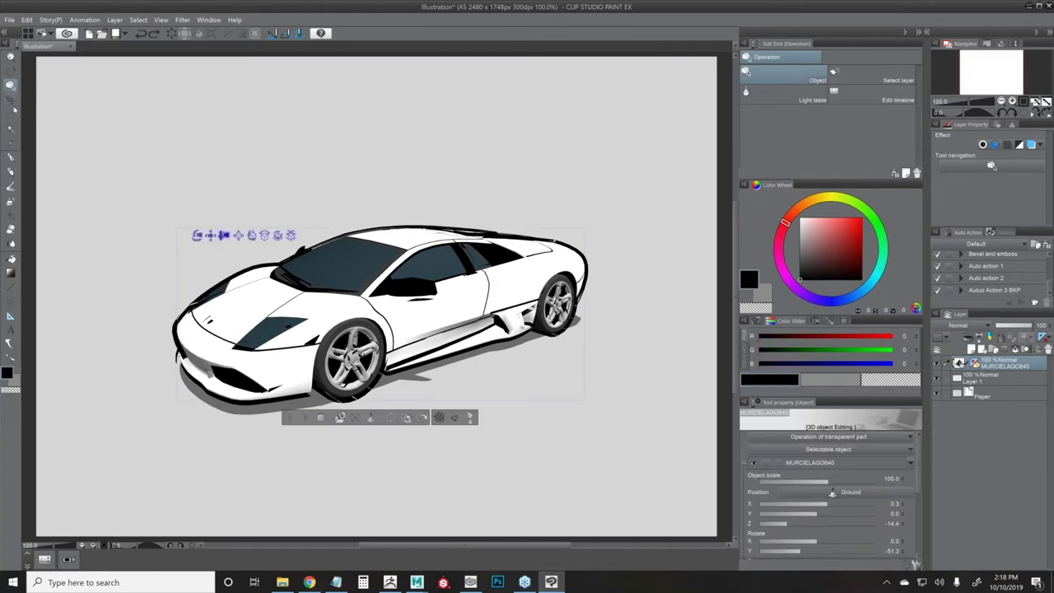
- Outline a polyline selection around the front half of the car, deselect it, and return to the Object tool
left_click(11, 101)
left_click(11, 115)
left_click(197, 132)
left_click(140, 297)
left_click(261, 383)
left_click(455, 352)
left_click(397, 122)
double_click(200, 127)
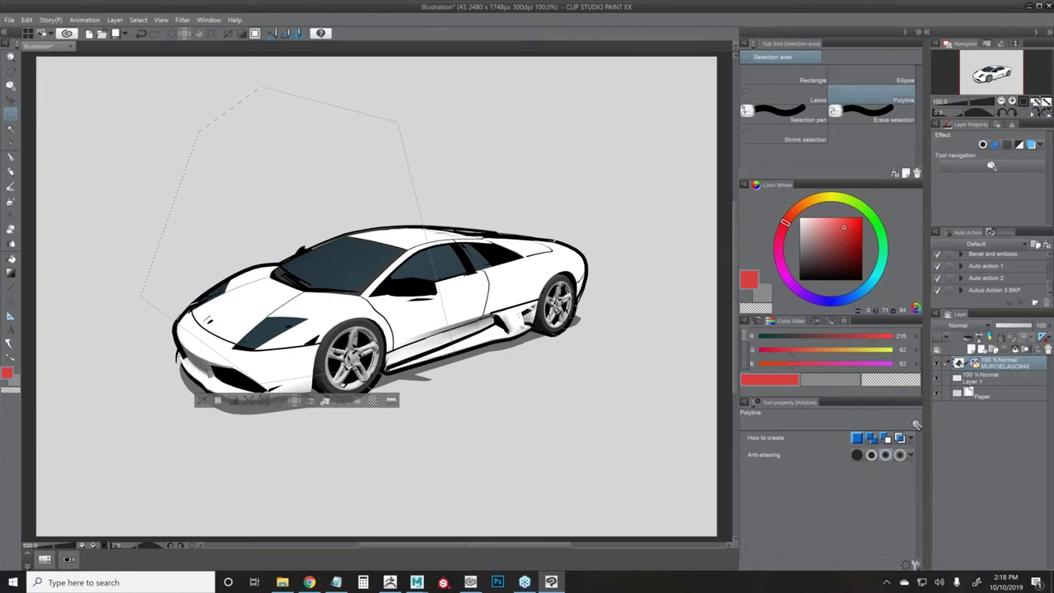
key("ctrl+d")
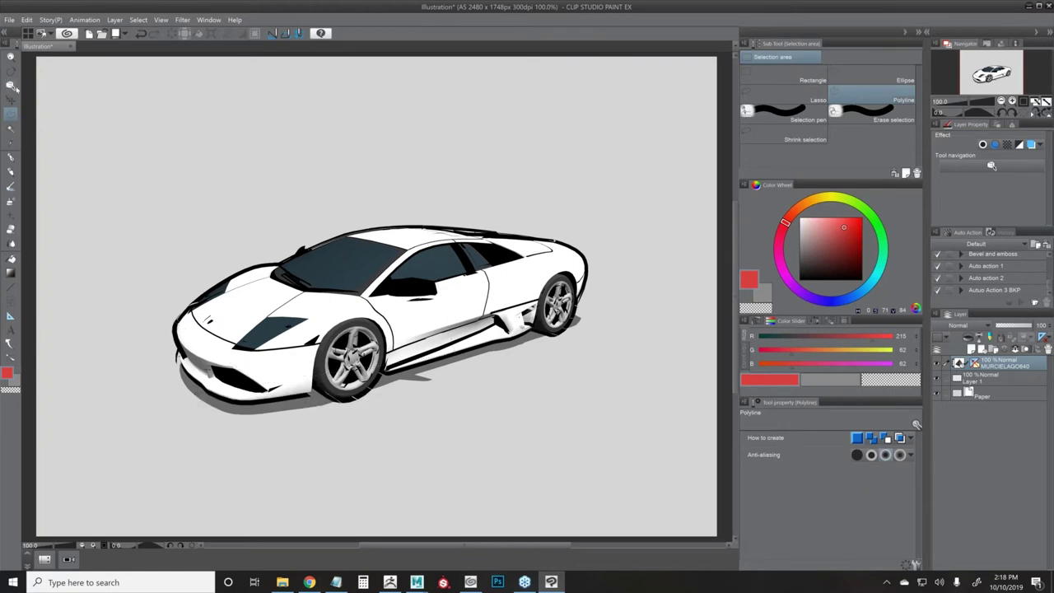
left_click(9, 85)
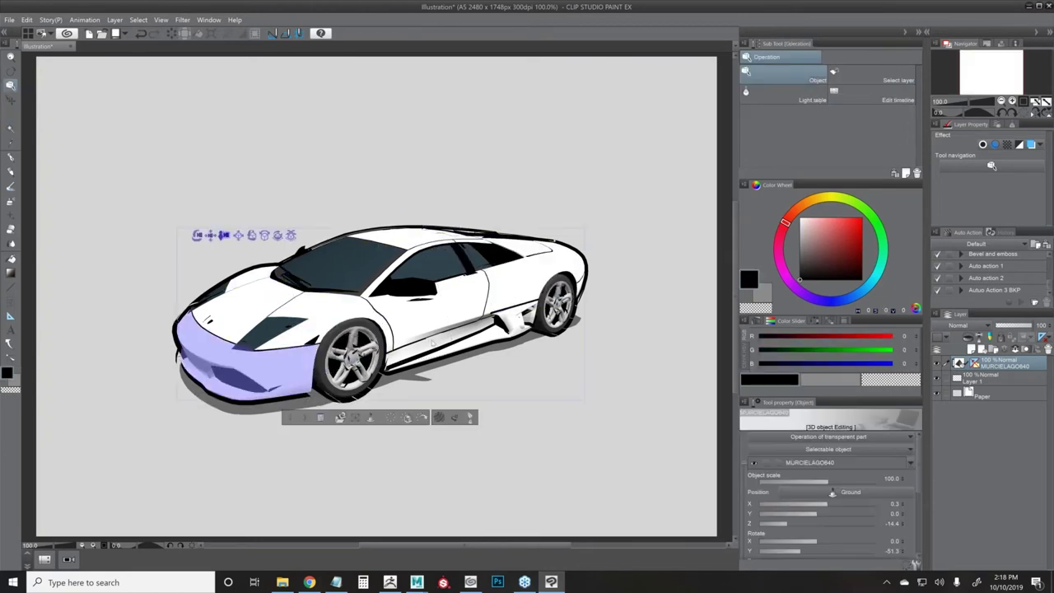
- Enlarge the tool property area, set the car's X position to 0.0, and snap the car to the ground
left_click_drag(853, 396, 853, 349)
scroll(920, 452, "down", 1)
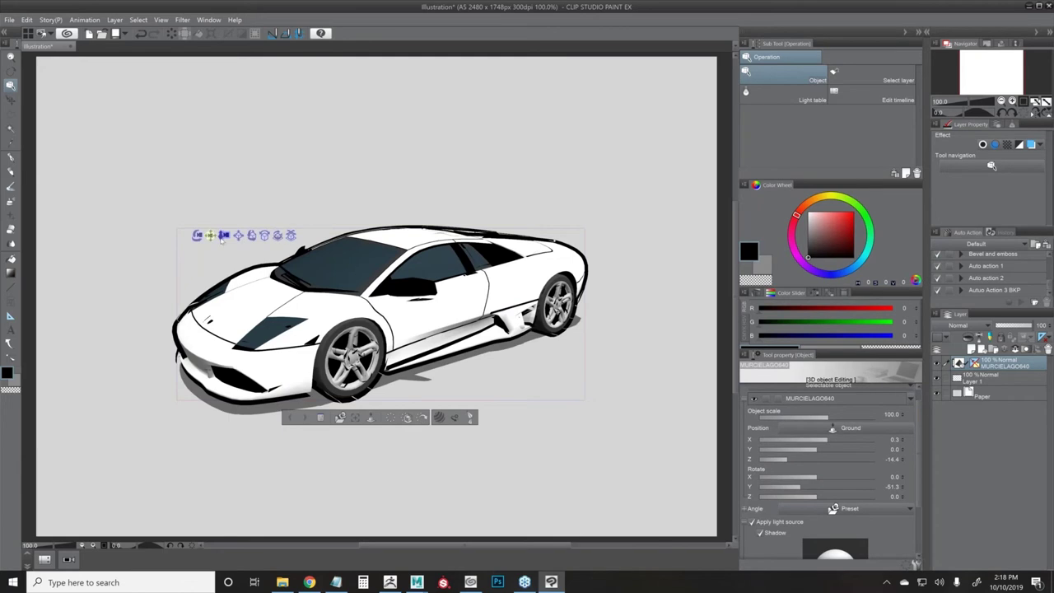
mouse_move(829, 441)
left_mouse_down()
mouse_move(839, 442)
mouse_move(816, 441)
mouse_move(822, 451)
left_mouse_up()
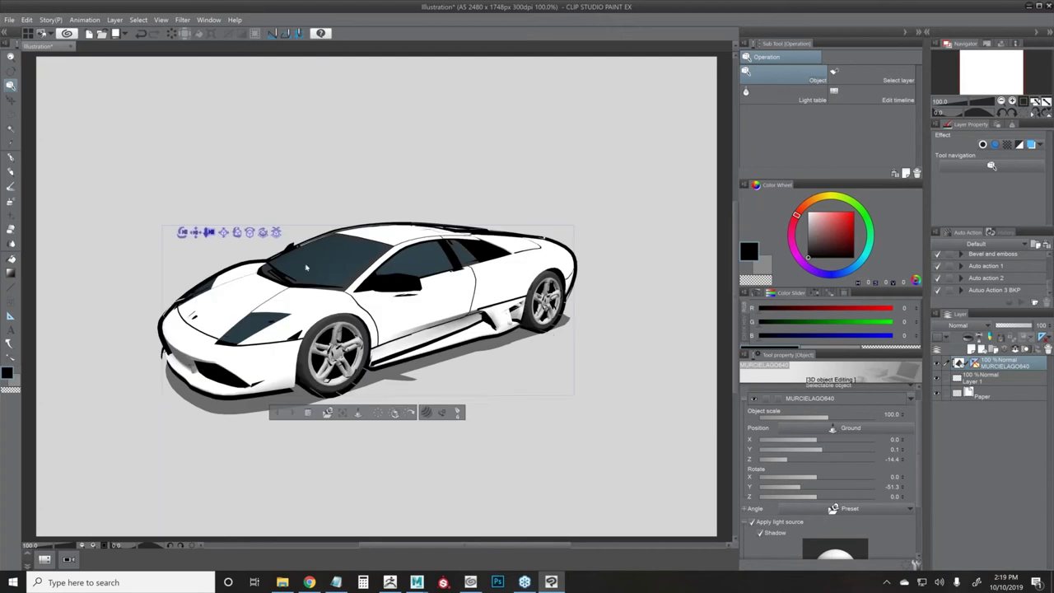
left_click(850, 428)
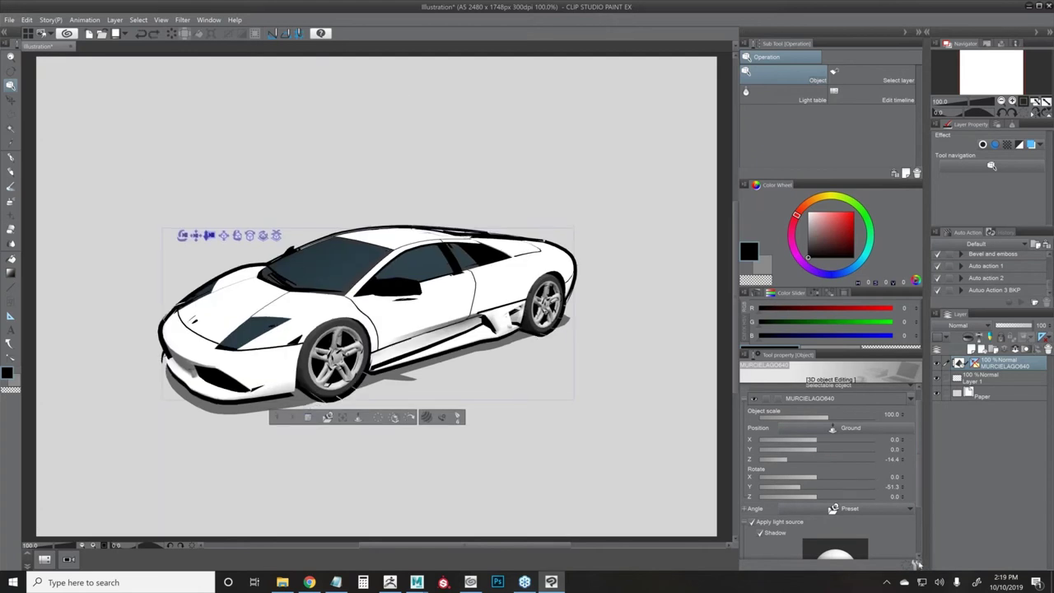
- Hide the Rotate settings from the tool properties using the Allocate category of the sub tool details
left_click(915, 565)
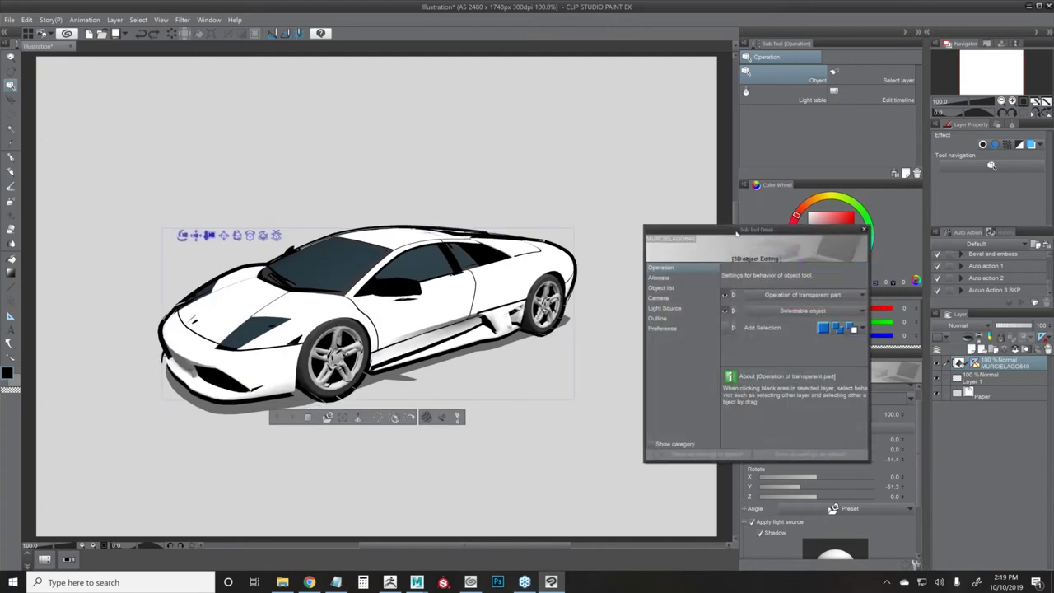
left_click_drag(688, 229, 596, 233)
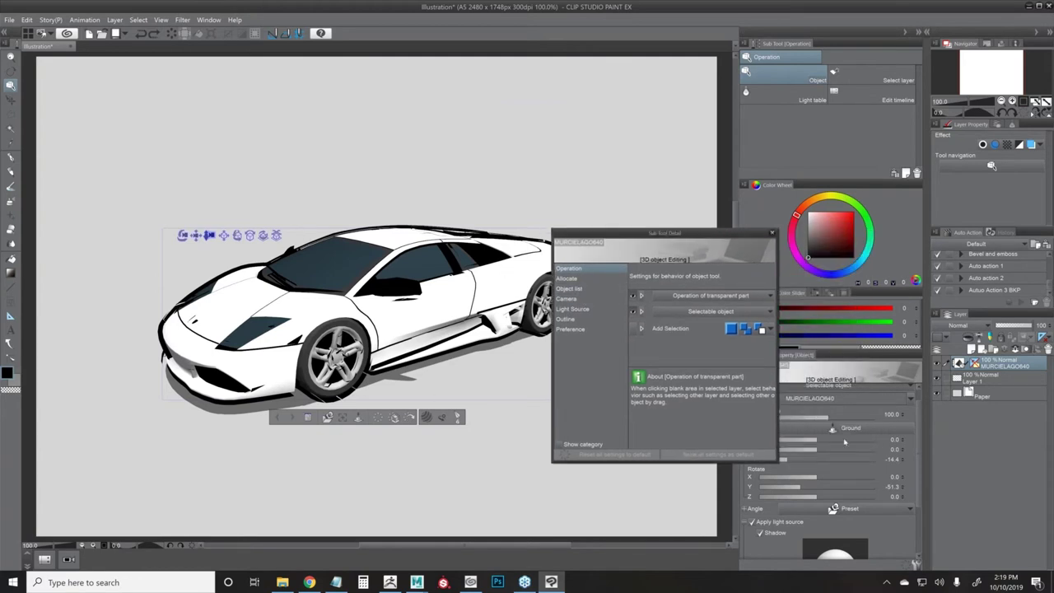
left_click(577, 291)
left_click(573, 270)
left_click(581, 281)
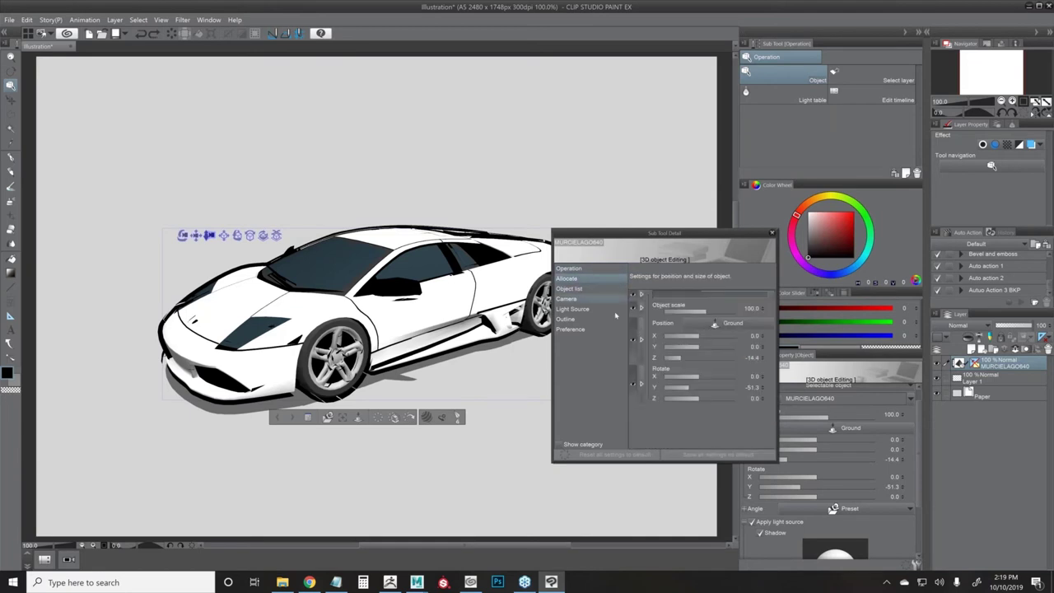
left_click(633, 372)
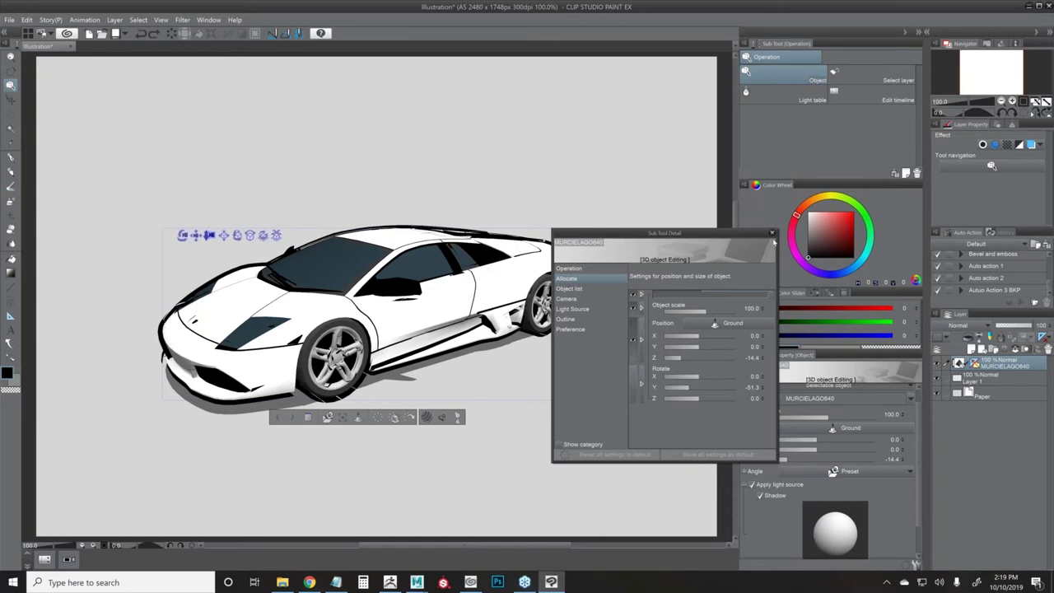
left_click(771, 233)
- Show the Rotate settings in the tool properties again and close the sub tool details
left_click(916, 565)
left_click(562, 268)
left_click(572, 281)
left_click(633, 383)
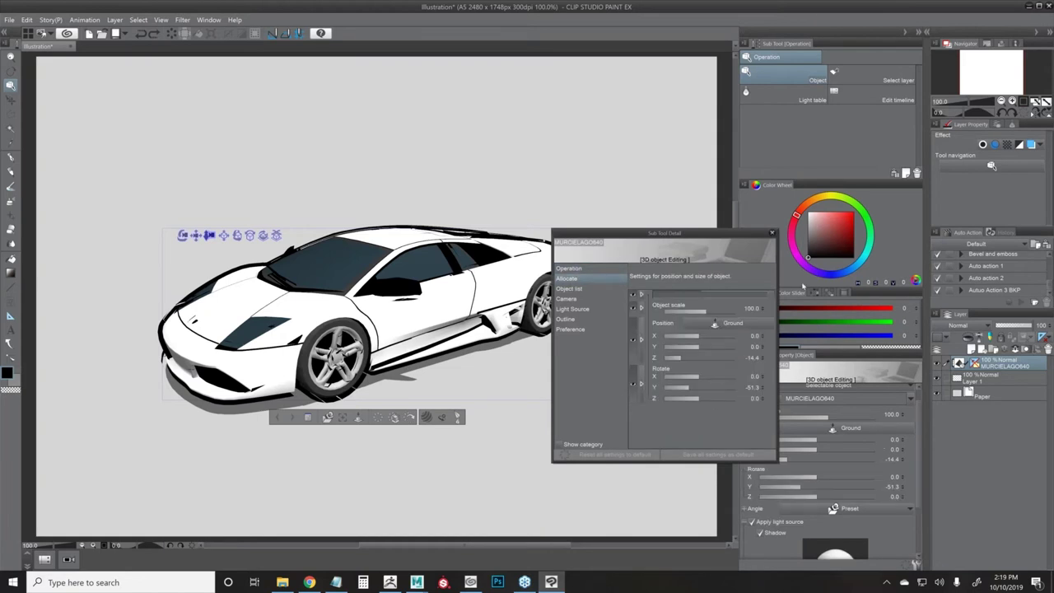
left_click(773, 234)
- Try tilting the car around its X rotation axis and undo the change
scroll(920, 526, "down", 5)
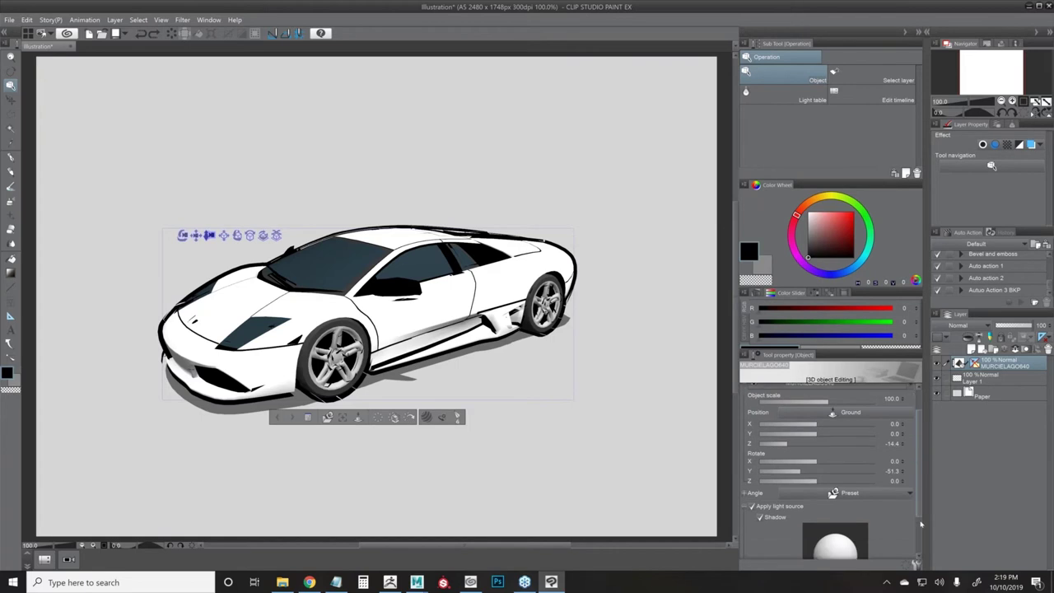
scroll(920, 527, "up", 5)
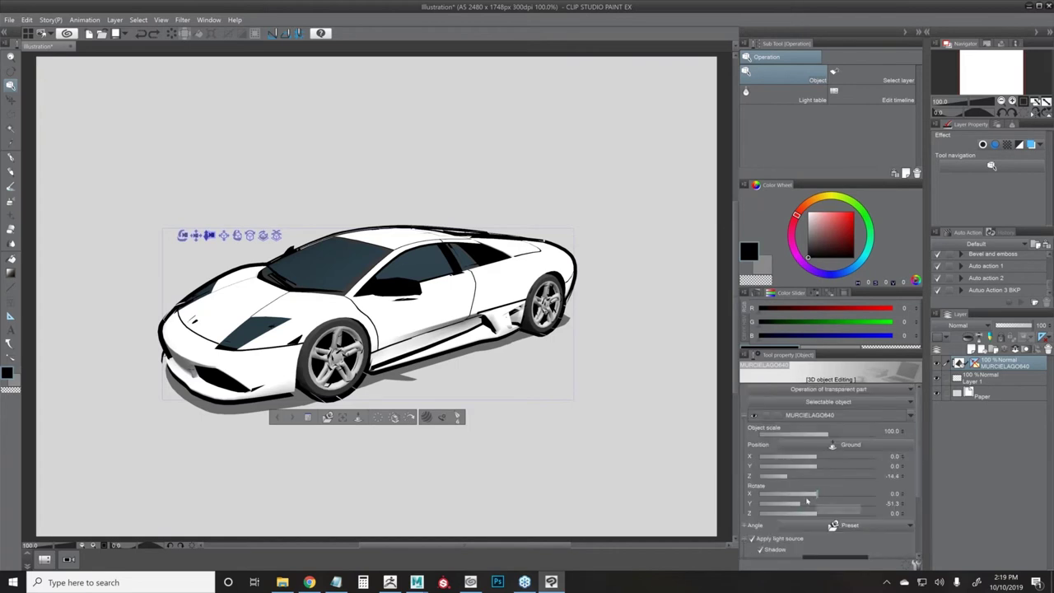
left_click_drag(833, 494, 811, 494)
key("ctrl+z")
scroll(918, 424, "down", 3)
scroll(916, 418, "up", 3)
- Collapse the MURCIELAGO640 hierarchy in the object list, and toggle the car's visibility off and back on
left_click(909, 416)
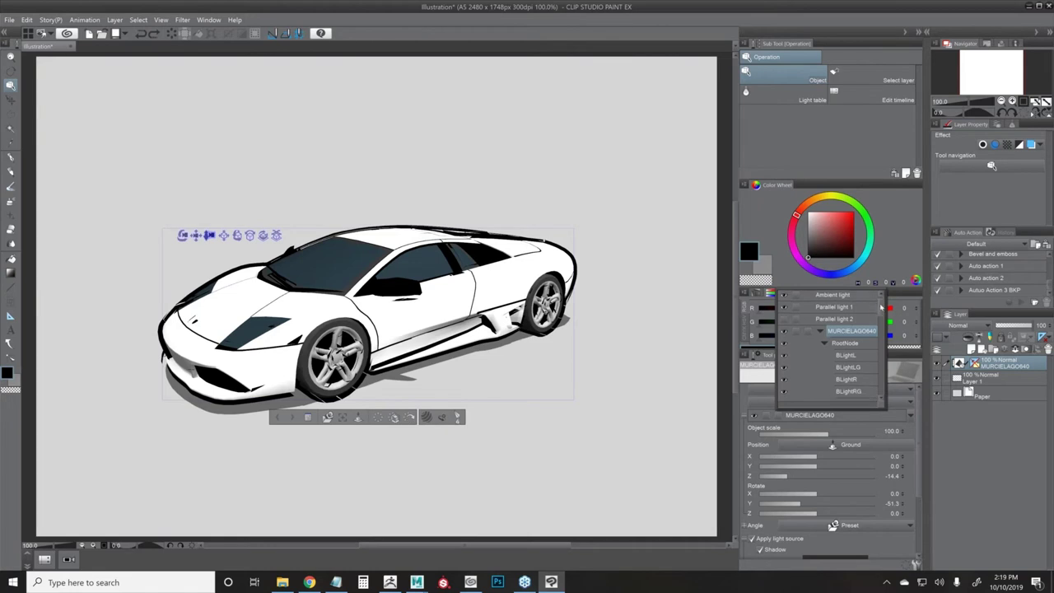
left_click(821, 344)
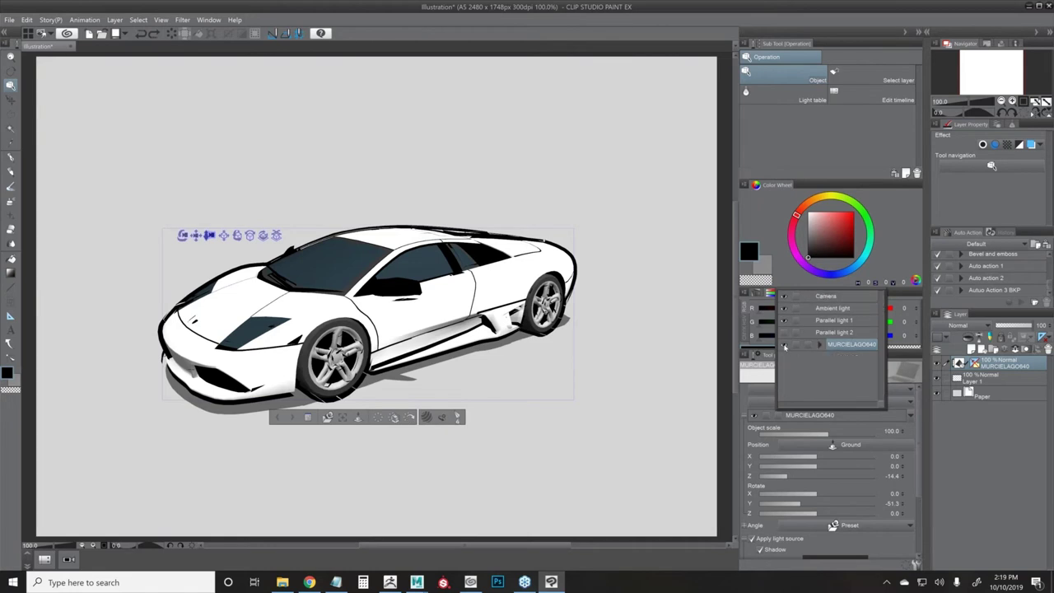
left_click(785, 345)
left_click(784, 346)
left_click(784, 346)
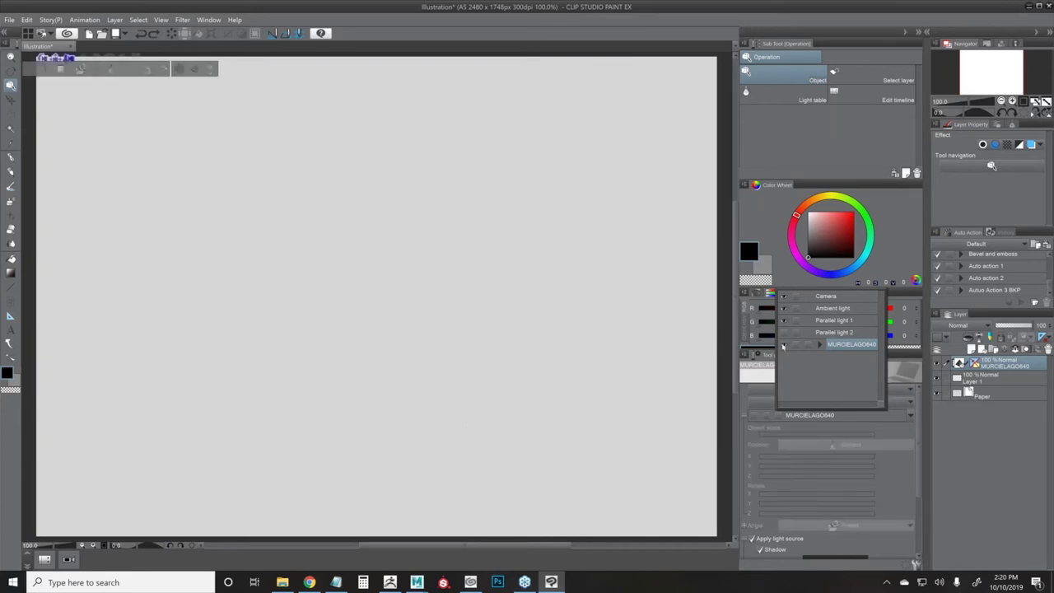
left_click(783, 345)
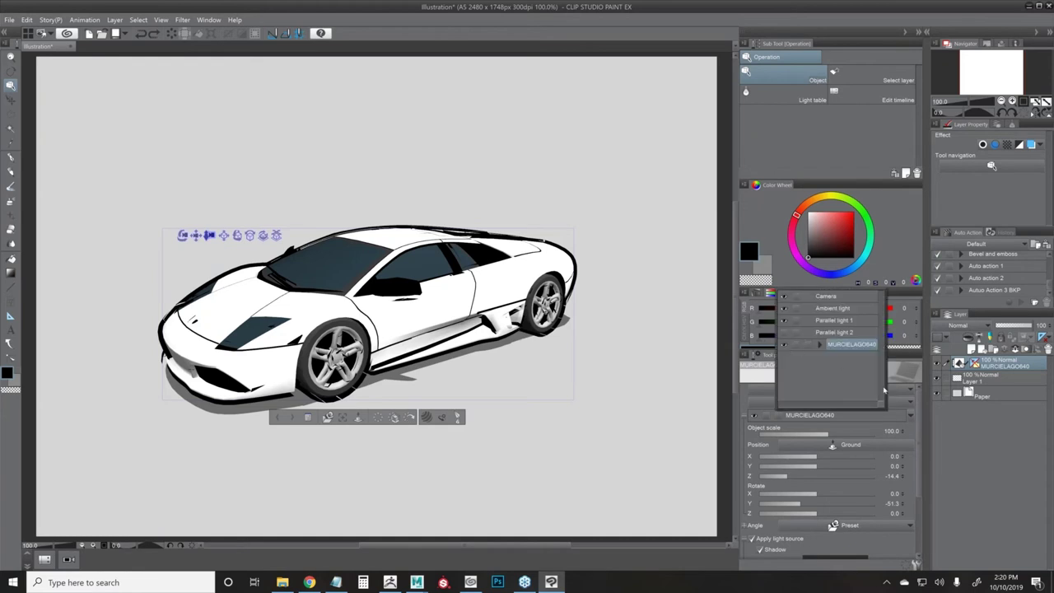
left_click(912, 416)
left_click(909, 416)
- Import the 3D data file f-18.obj into the car's scene and check its entry in the object list
left_click(11, 20)
mouse_move(123, 174)
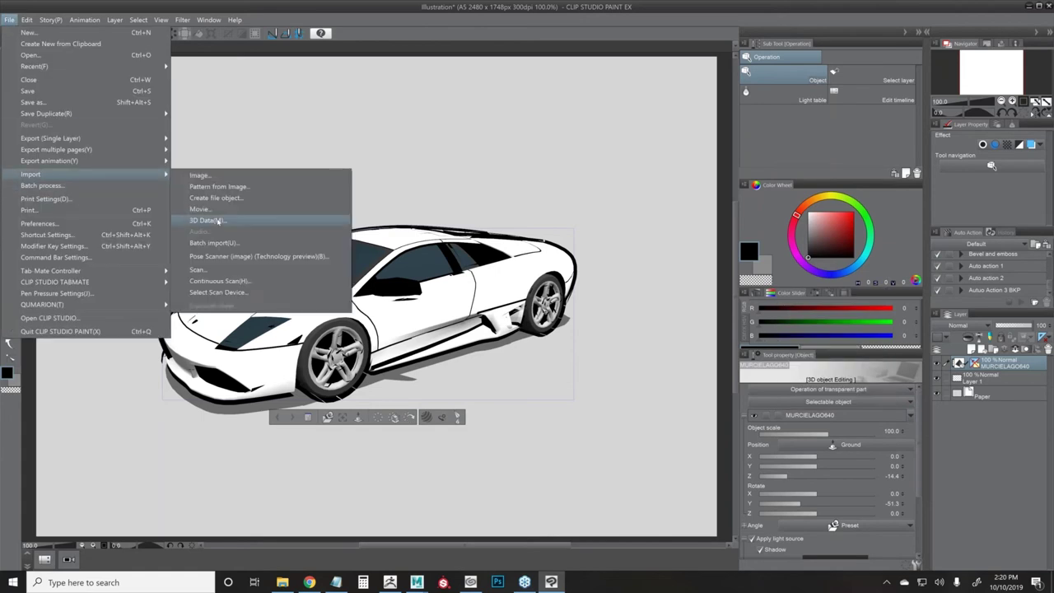
left_click(218, 222)
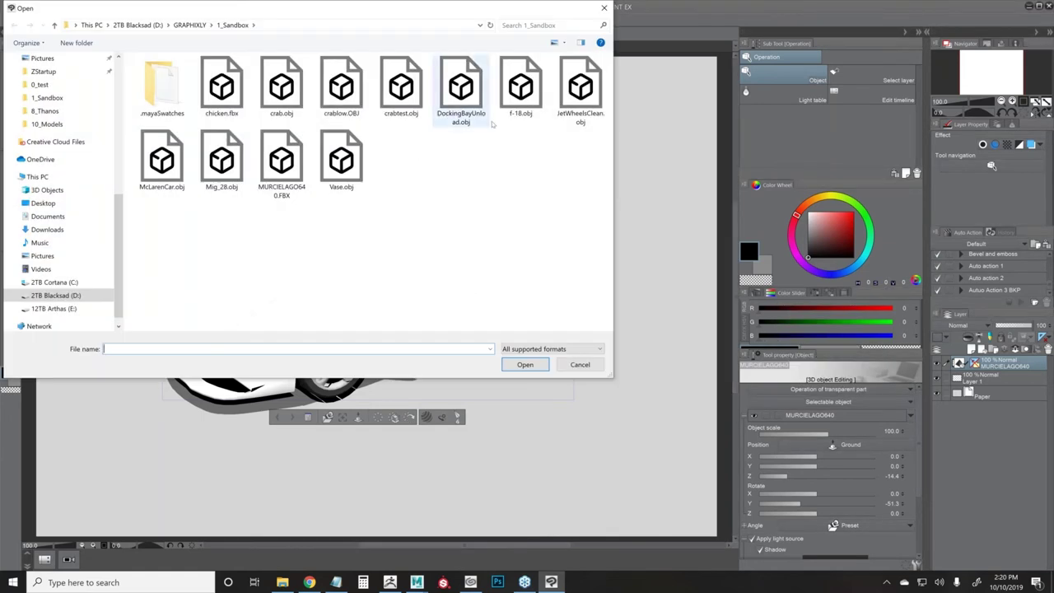
left_click(518, 89)
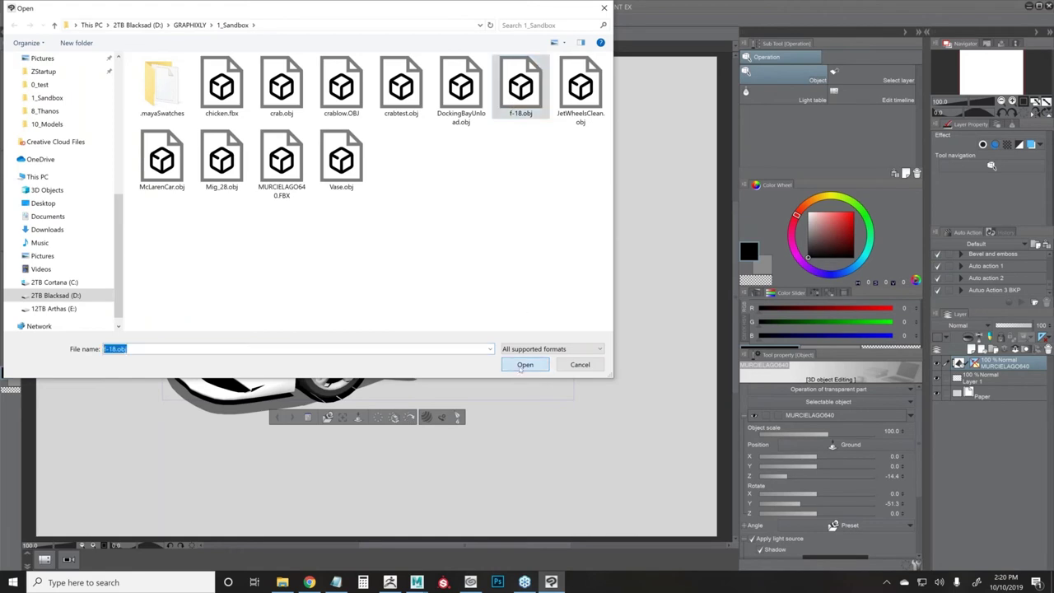
left_click(525, 365)
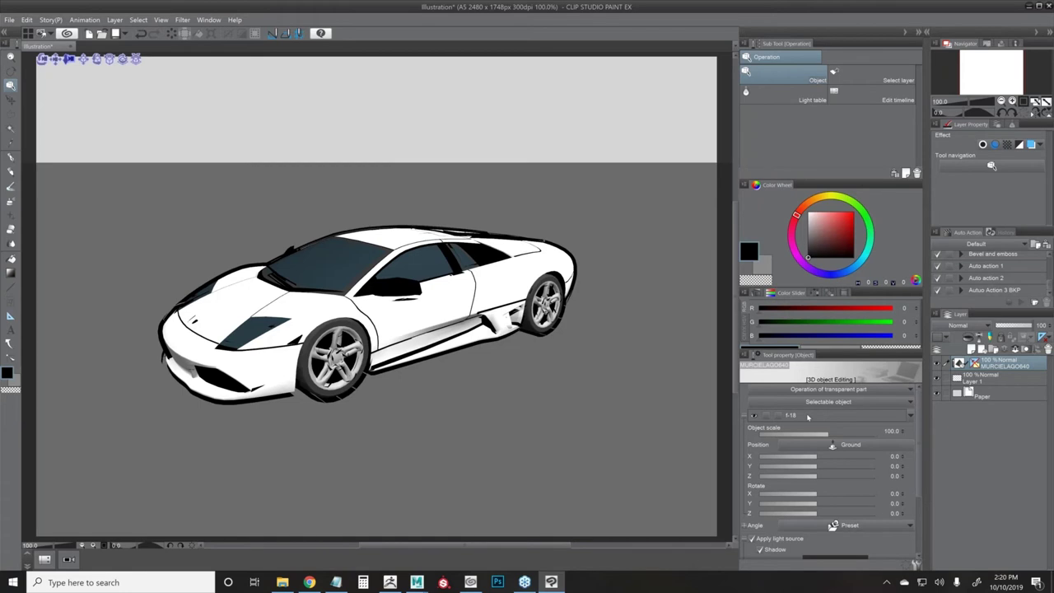
left_click(912, 414)
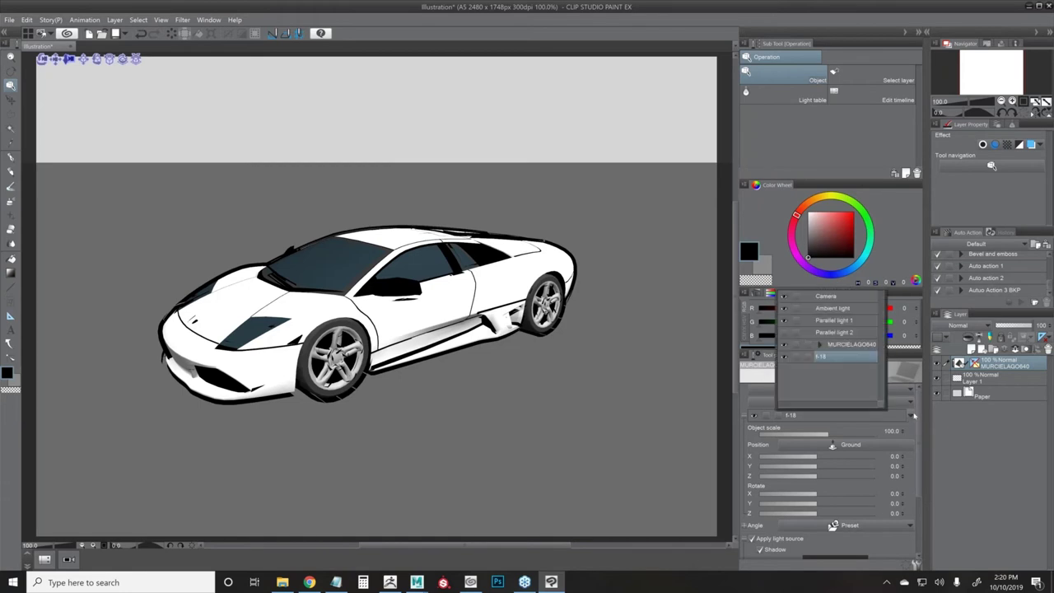
left_click(911, 415)
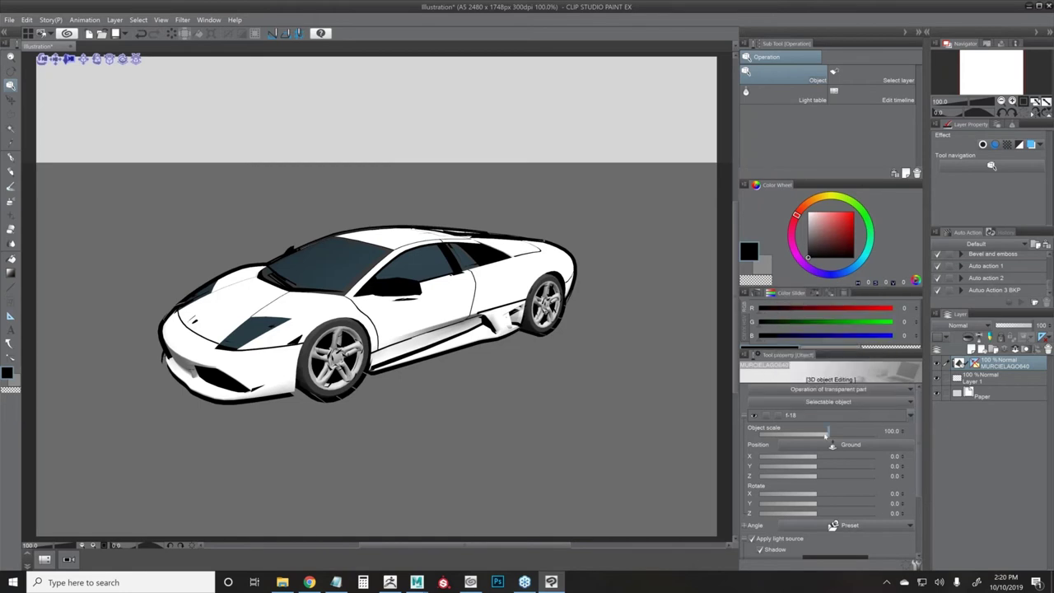
- Hide MURCIELAGO640 in the object list, select the f-18 object and reduce its object scale to 0.2
left_click(911, 416)
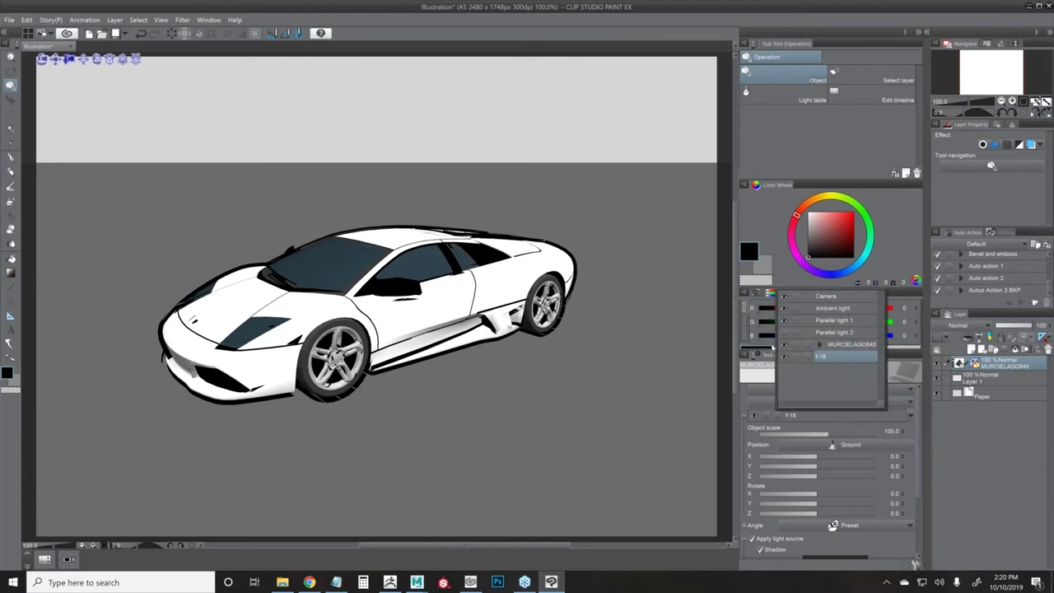
left_click(784, 345)
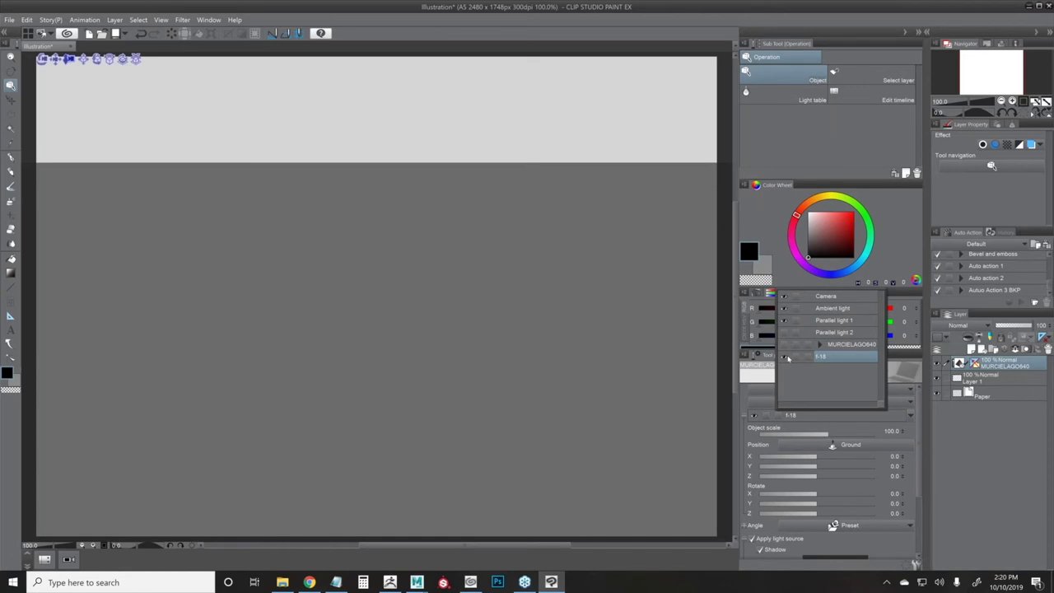
left_click(819, 356)
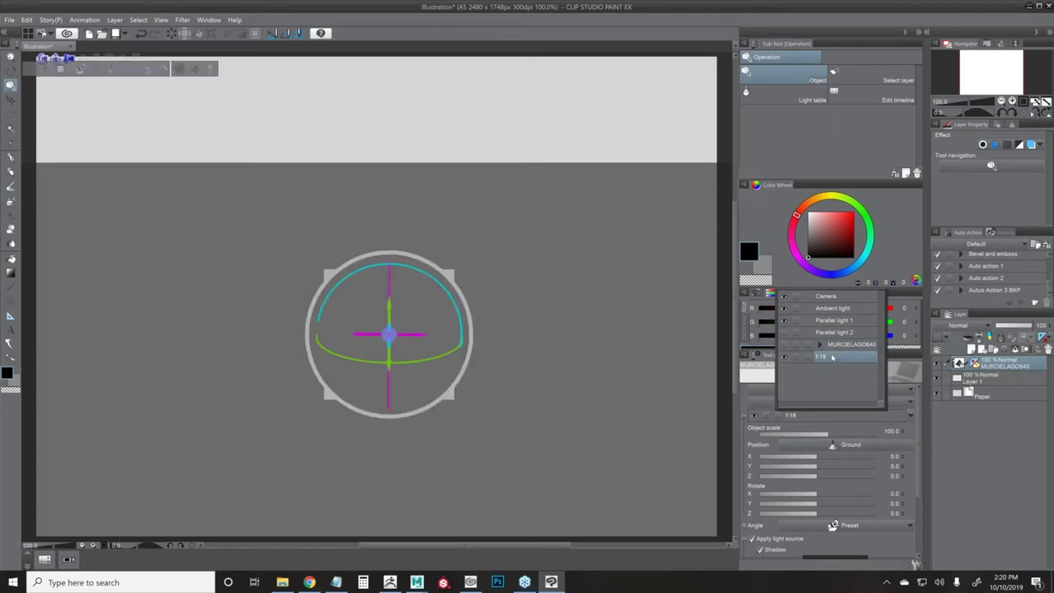
left_click(826, 434)
left_click_drag(827, 434, 766, 435)
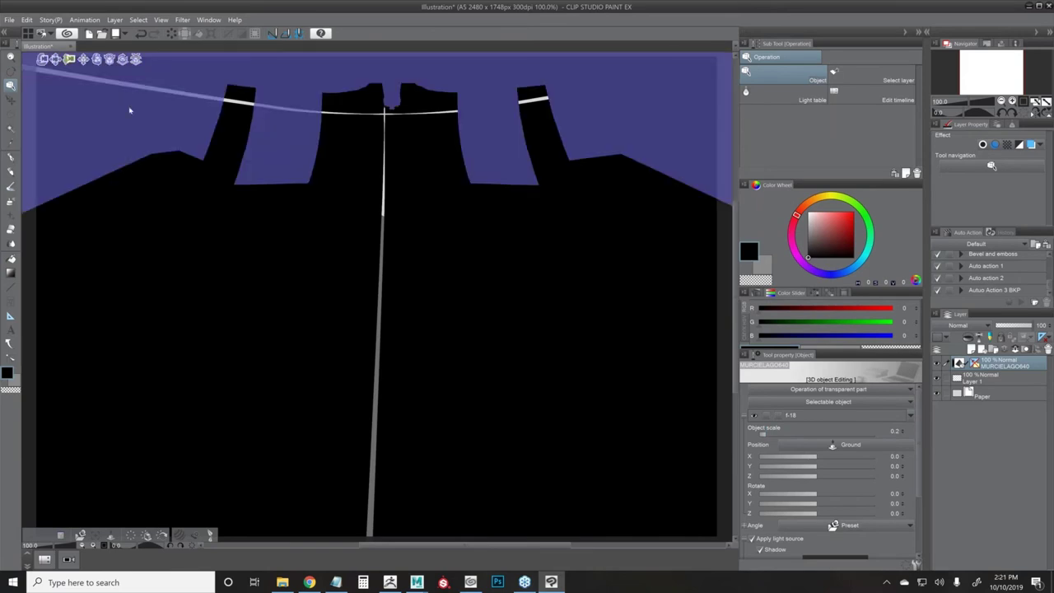
- Move the jet away across the ground to position X 7.2 and Z -95.6, and pan the camera slightly
scroll(342, 159, "down", 1)
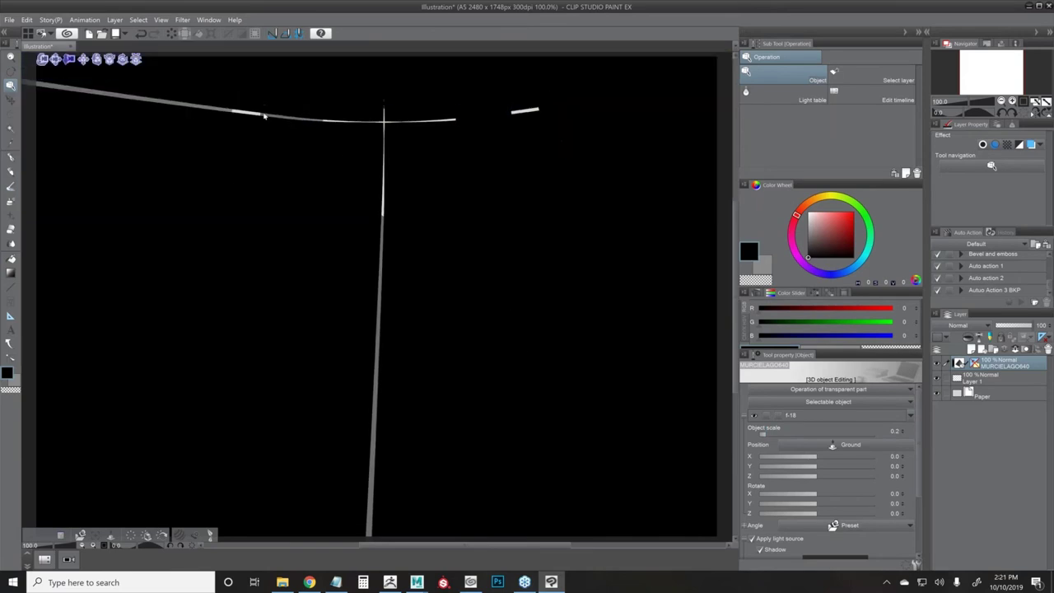
left_click(135, 63)
left_click_drag(484, 265, 452, 157)
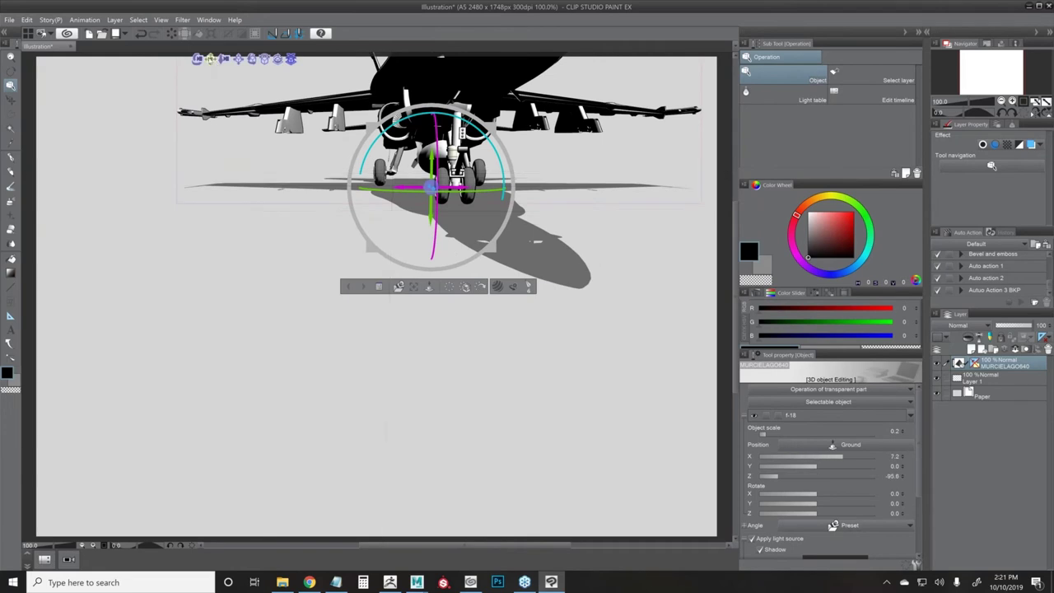
left_click(212, 61)
left_click_drag(340, 231, 246, 79)
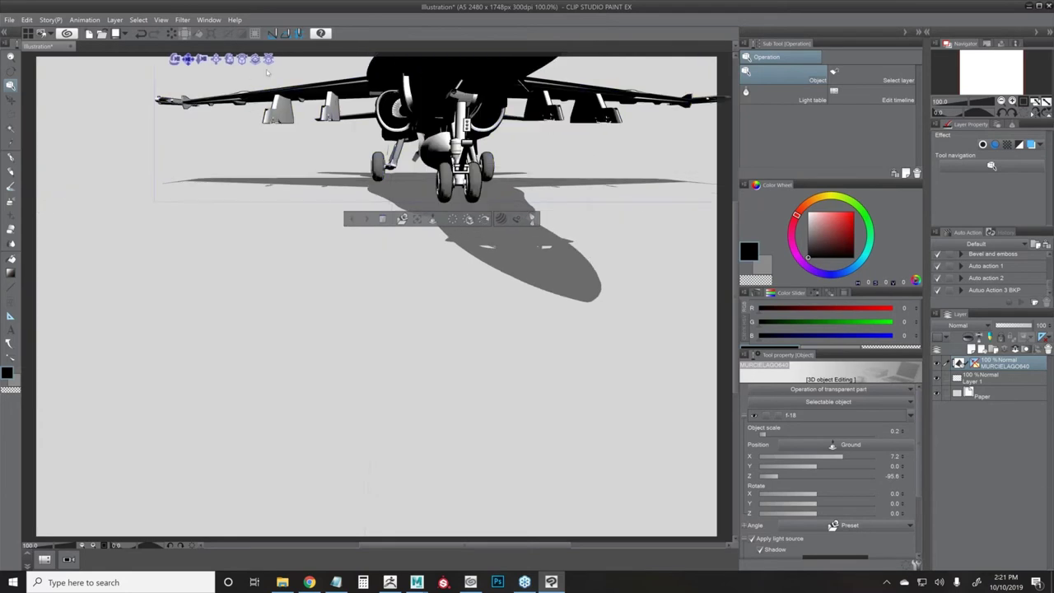
- Rotate the jet to -82.8 on Y for a side view and move it along the ground to X 18.2, Z -59.7
left_click(256, 60)
left_click_drag(518, 180, 419, 228)
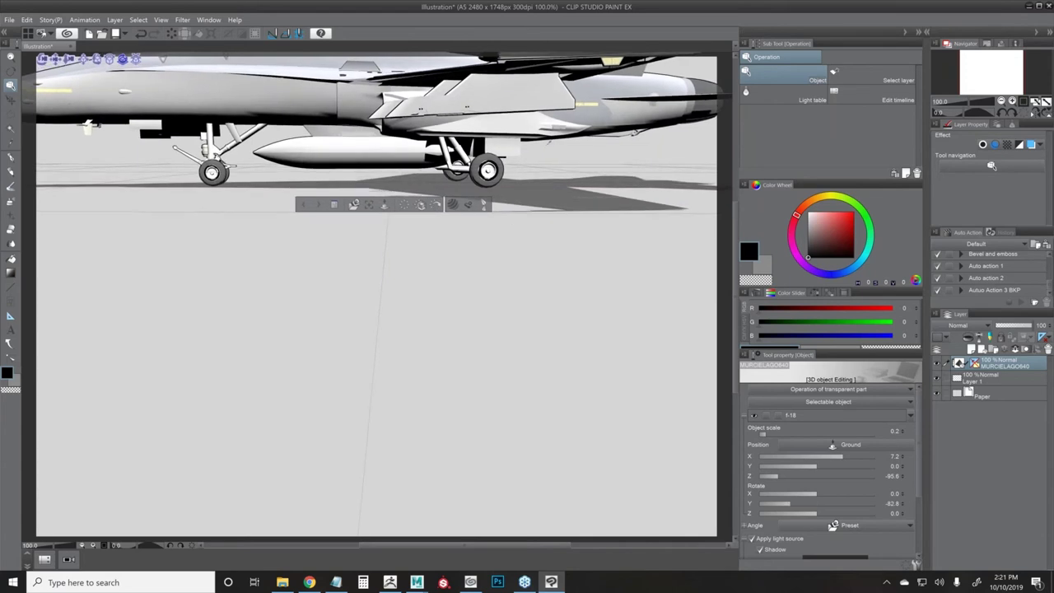
left_click(618, 426)
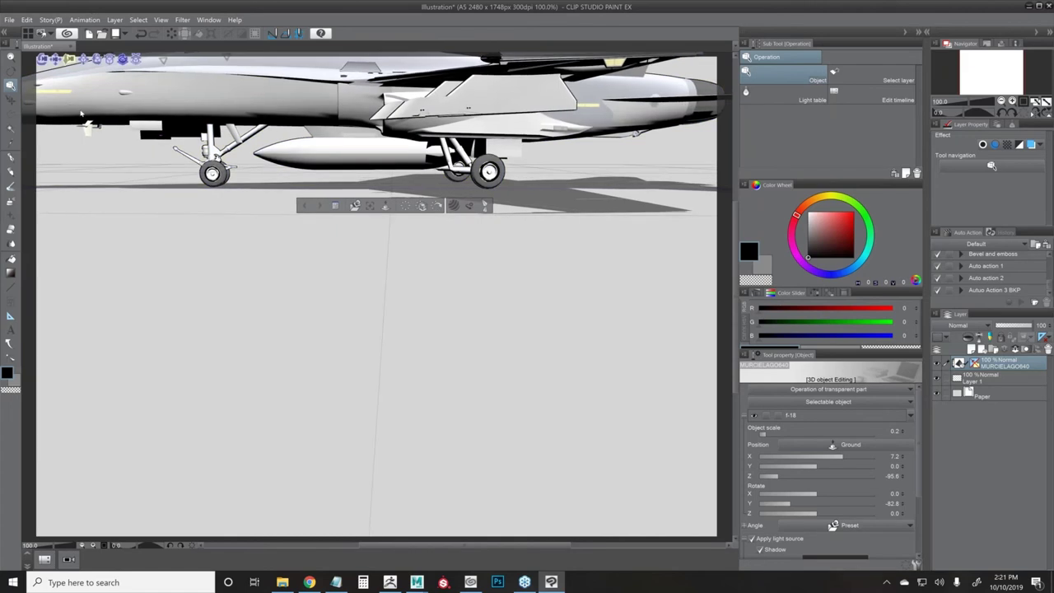
left_click_drag(65, 3, 47, 12)
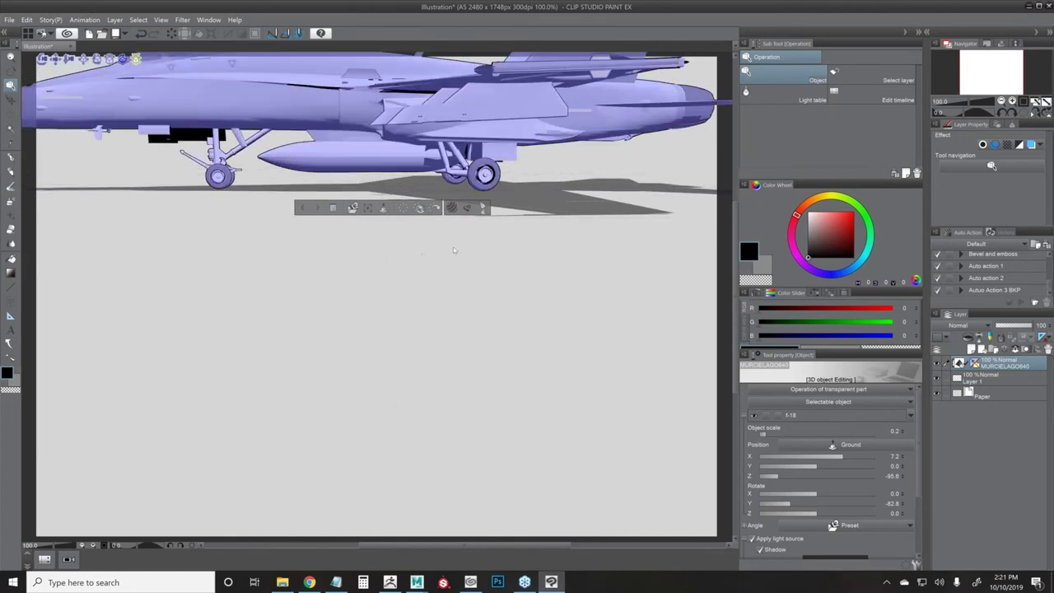
left_click_drag(455, 251, 443, 221)
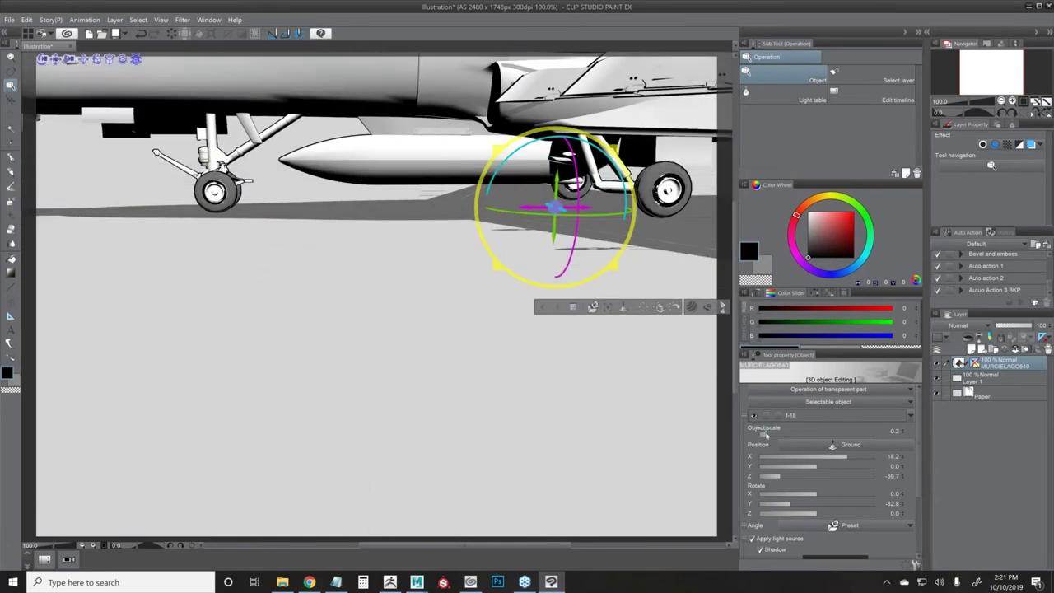
- Reduce the jet's object scale to 0.1 and turn it around its Y axis to about -62
left_click_drag(764, 434, 760, 434)
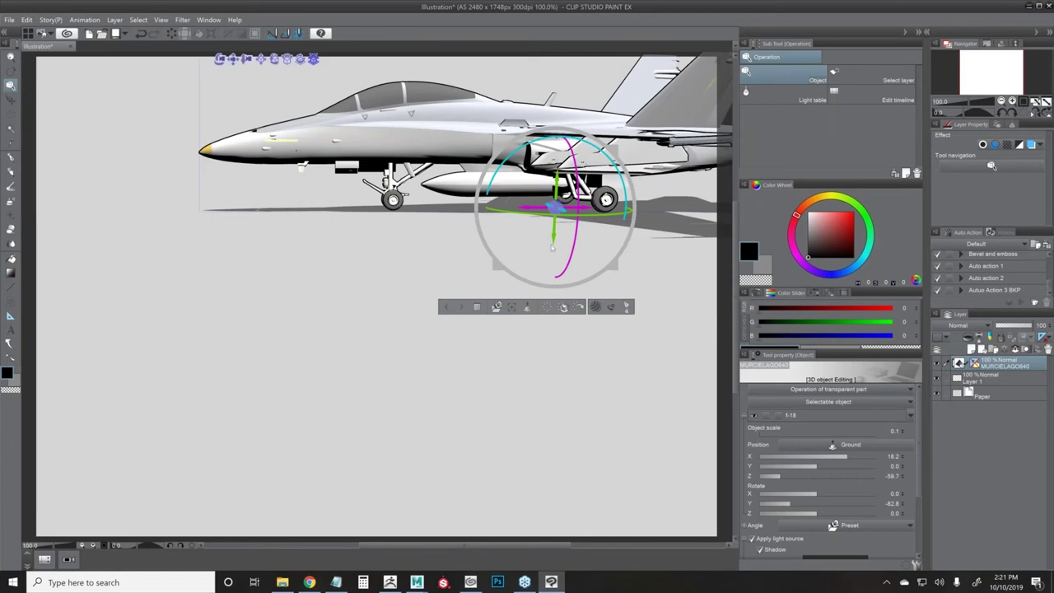
left_click_drag(544, 212, 569, 237)
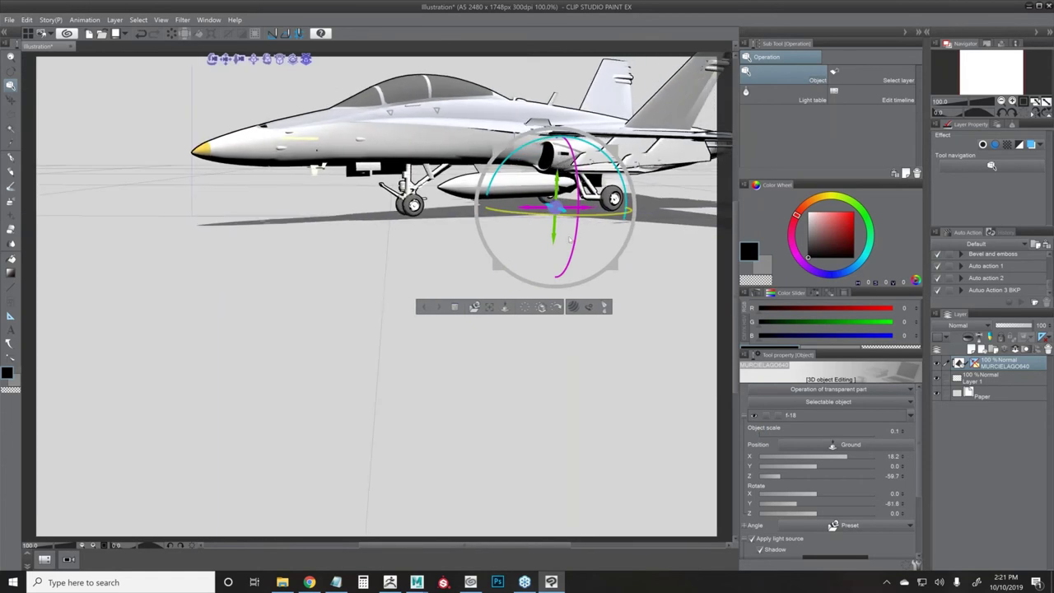
- Shift the camera until the whole jet, from nose to wingtip, fits within the canvas
left_click_drag(422, 256, 409, 259)
left_click_drag(242, 400, 234, 396)
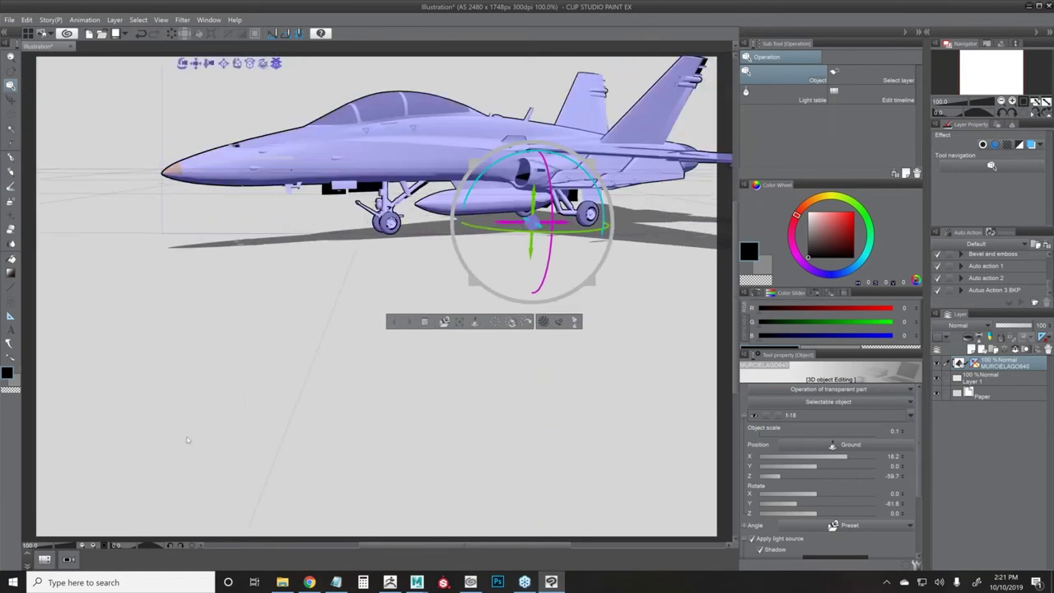
left_click_drag(288, 317, 256, 344)
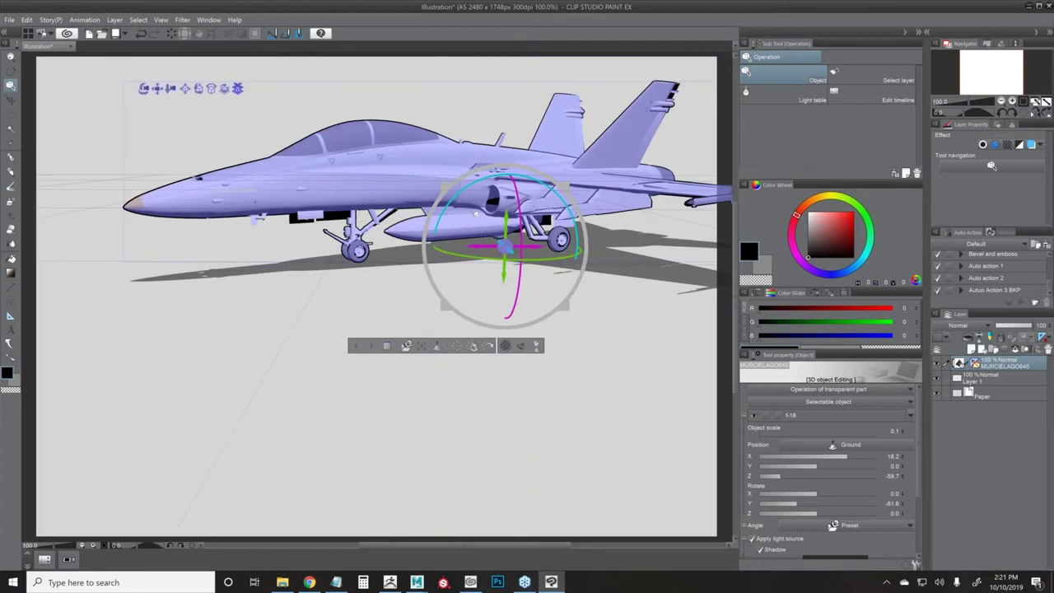
left_click(581, 282)
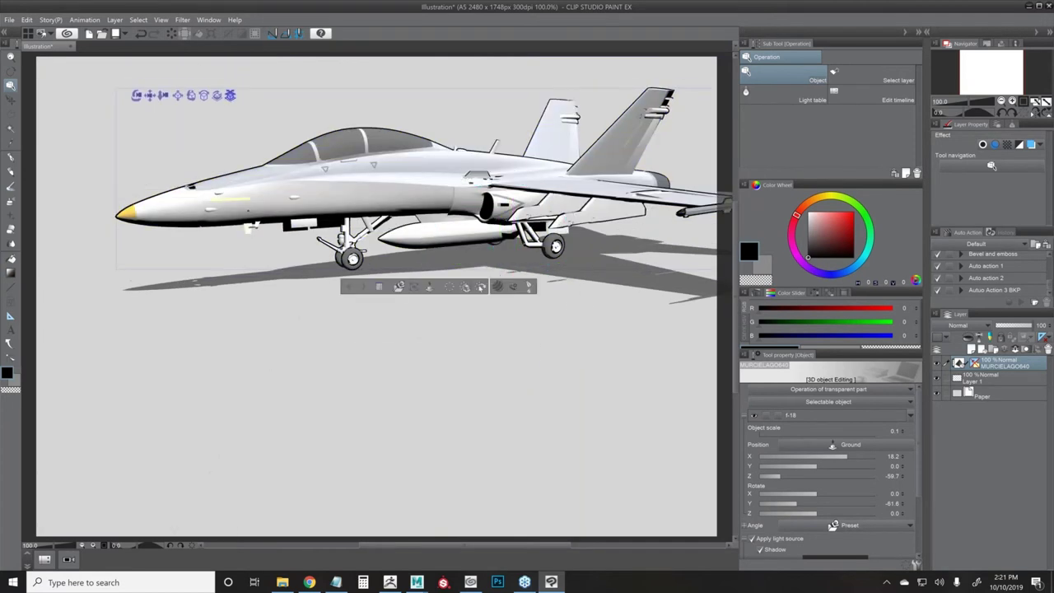
left_click_drag(578, 282, 518, 350)
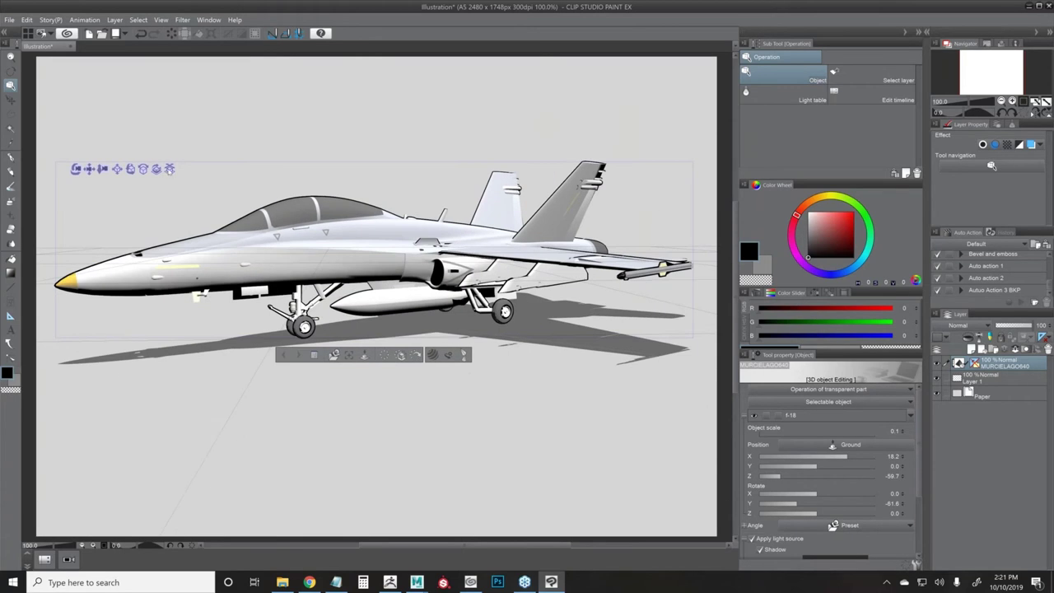
left_click_drag(171, 171, 178, 170)
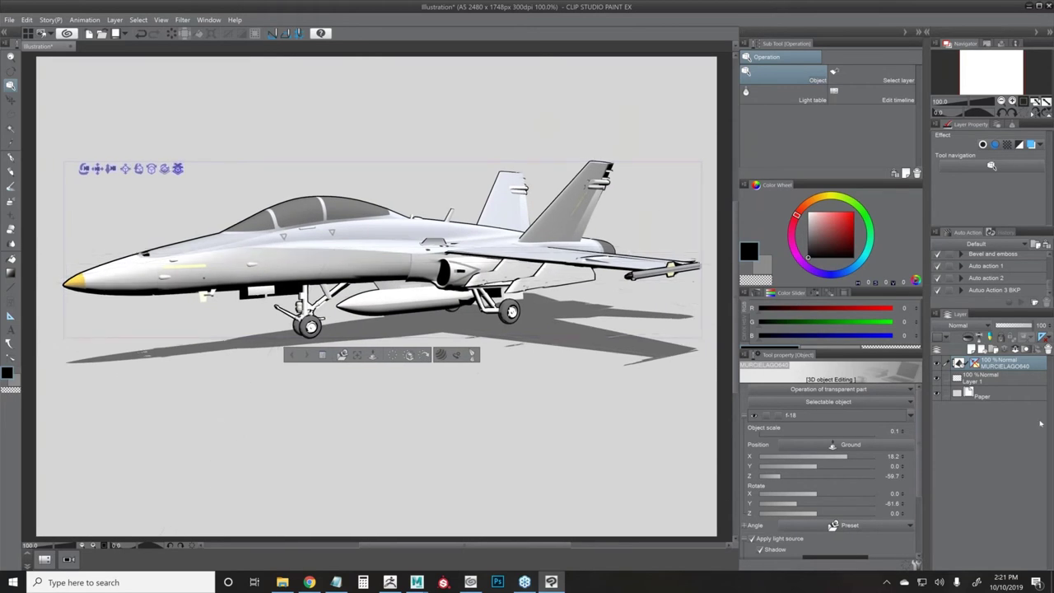
- Check the object list with the 3D layer selected and show where 3D data is imported into that layer
left_click(910, 416)
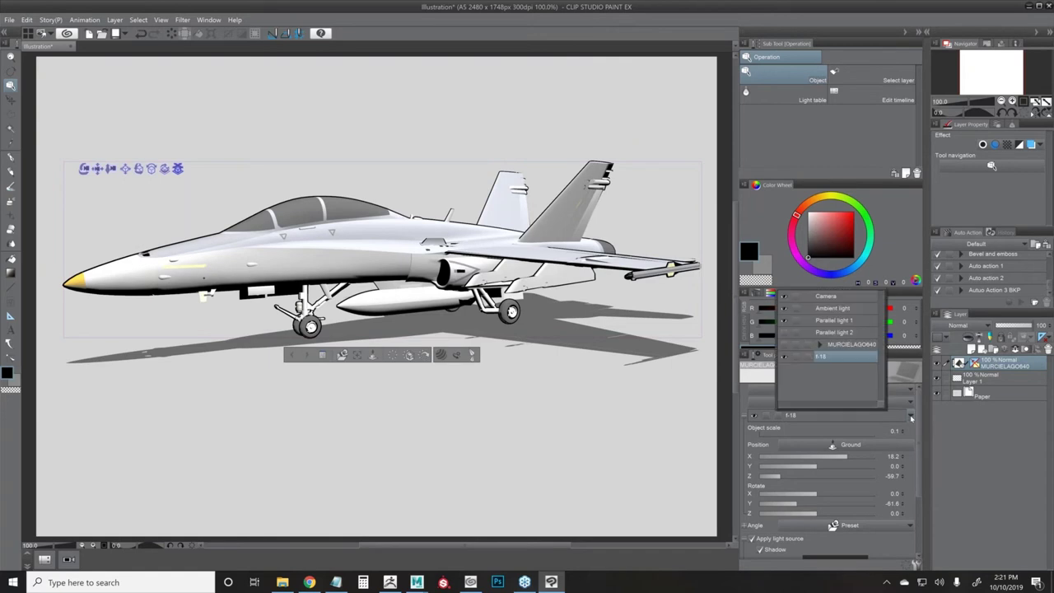
left_click(987, 366)
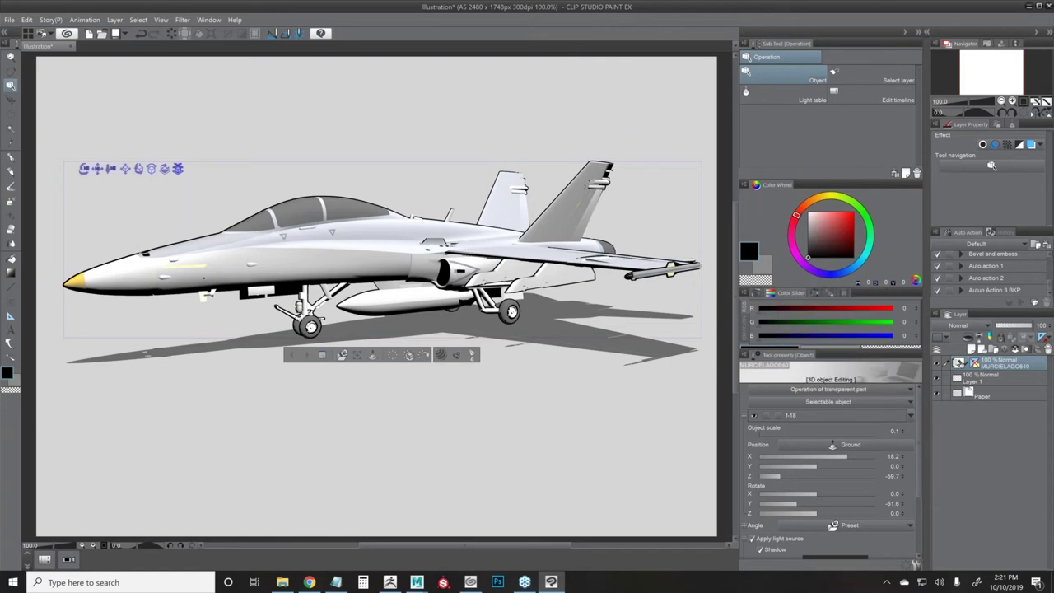
left_click(8, 19)
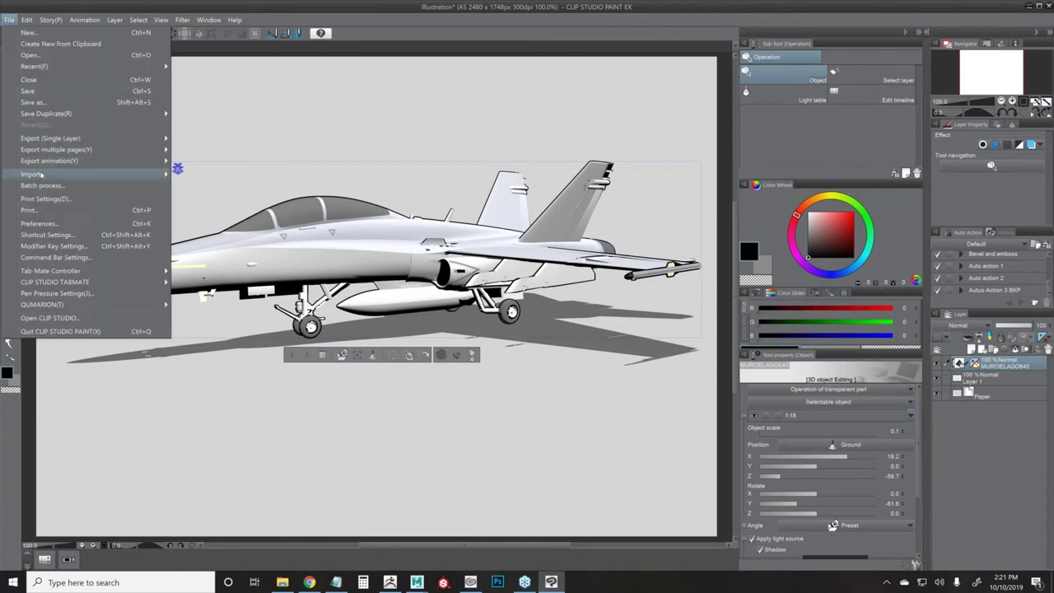
mouse_move(156, 174)
left_click(207, 220)
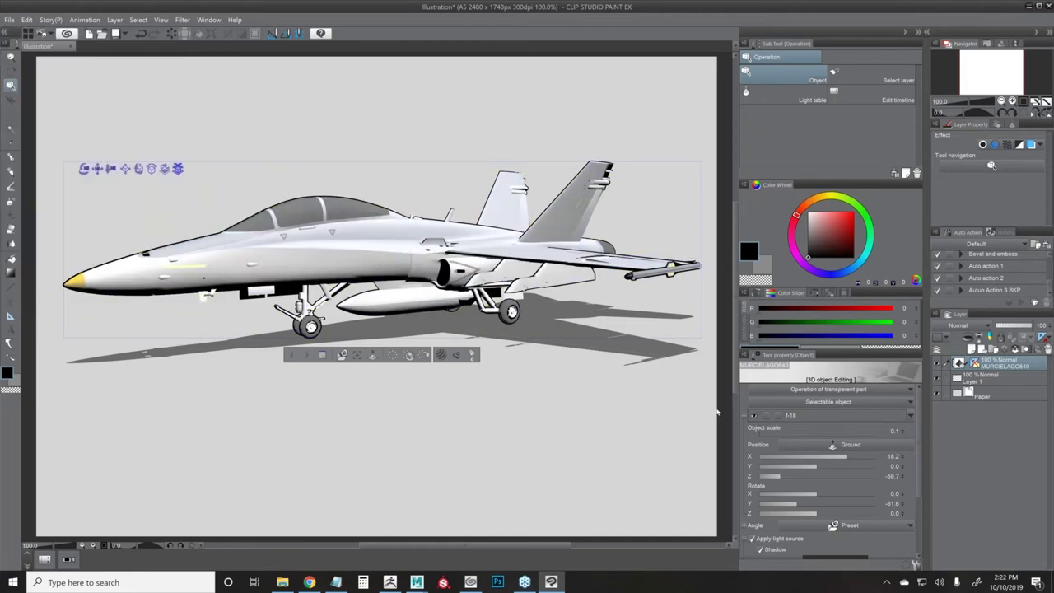
- Make MURCIELAGO640 visible again and move the car in front of the jet to X 3.3, Z -34.3
left_click(911, 416)
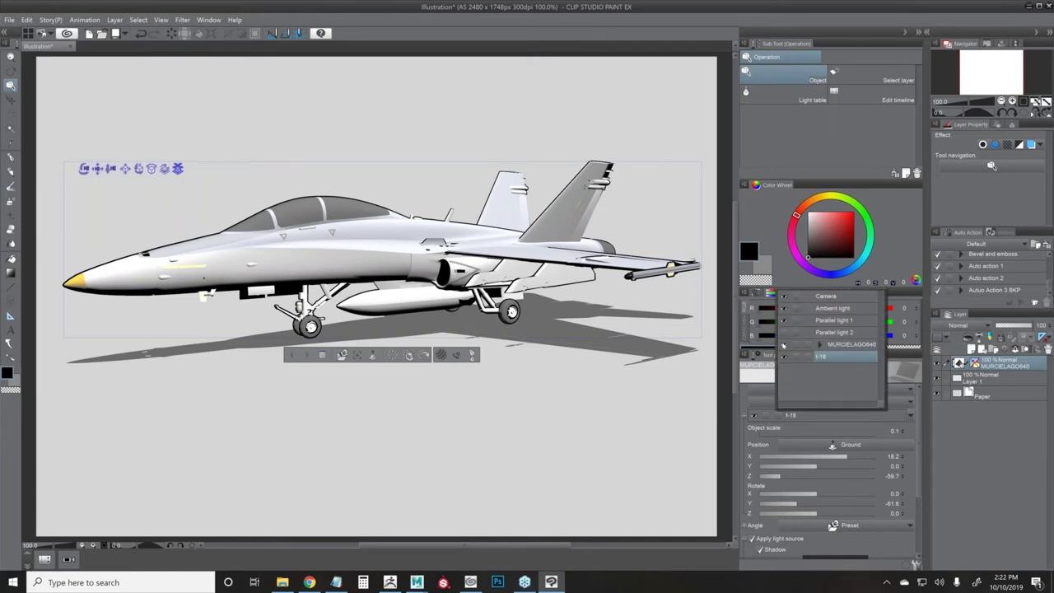
left_click(847, 344)
left_click(462, 416)
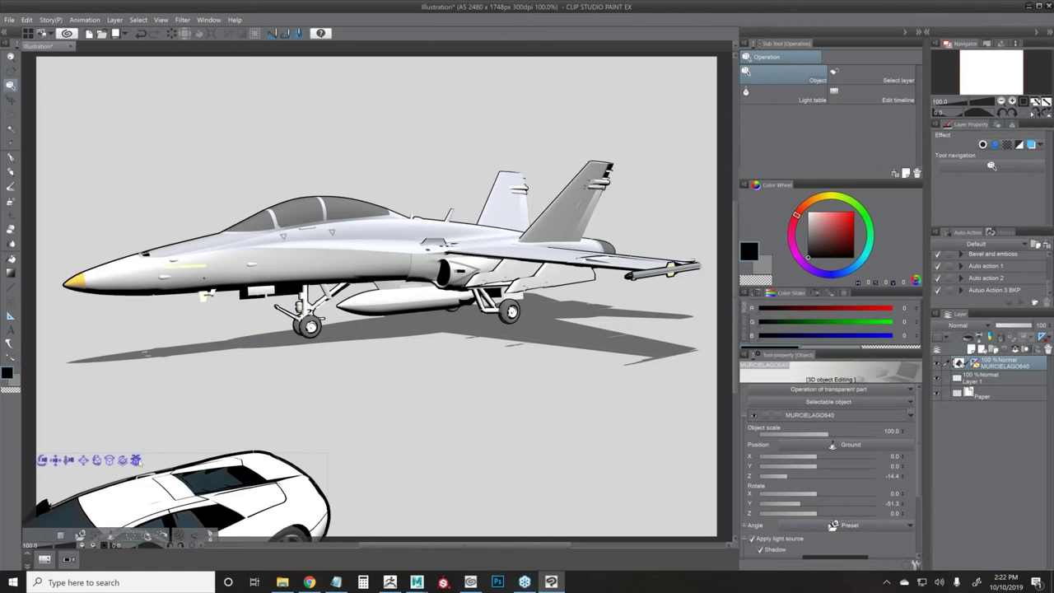
left_click_drag(492, 361, 402, 419)
left_click_drag(452, 385, 606, 364)
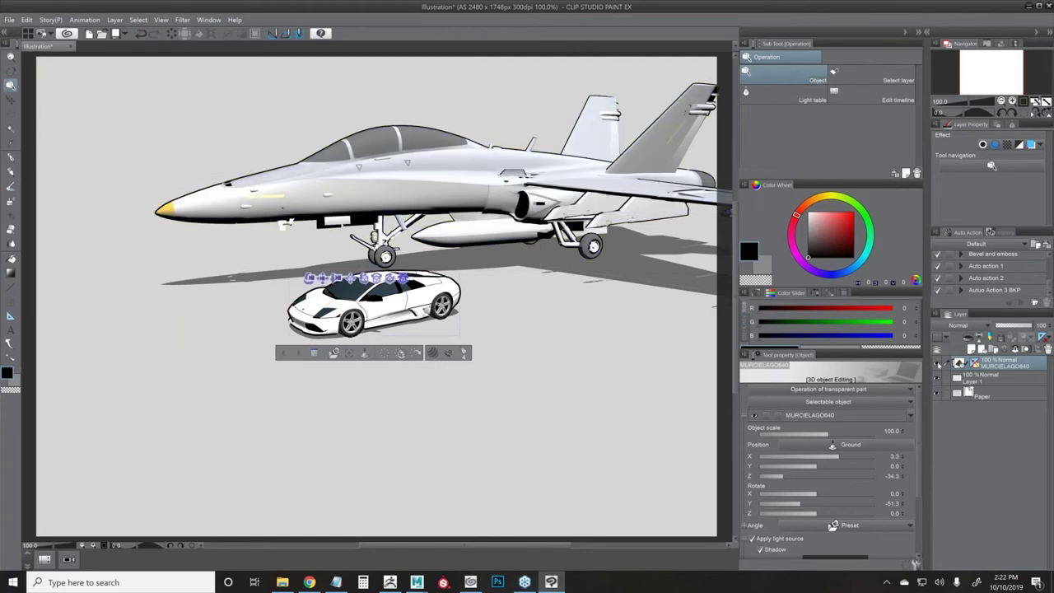
- Toggle the 3D layer's visibility off and back on, and add a new raster layer above it
left_click(938, 363)
left_click(937, 364)
left_click(970, 349)
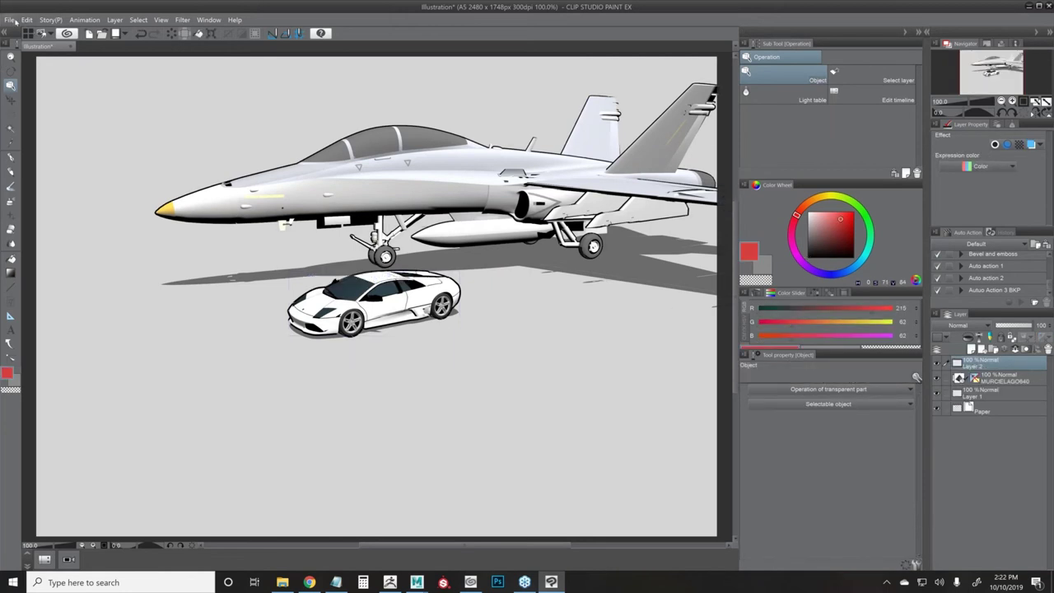
- Import the 3D data file Vase.obj onto its own 3D layer above the new raster layer
left_click(9, 20)
mouse_move(83, 176)
left_click(229, 221)
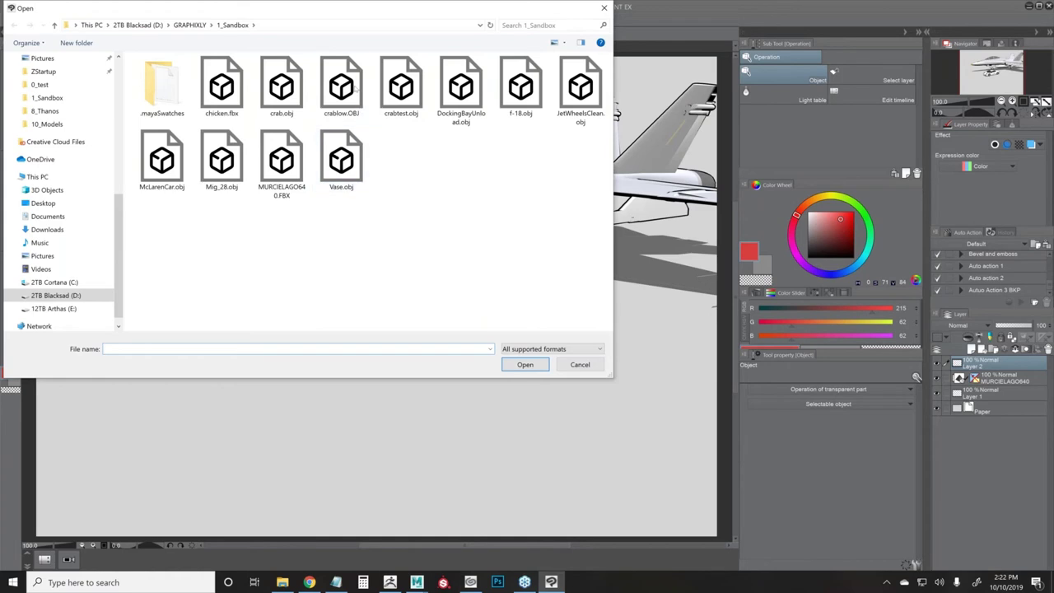
left_click(342, 169)
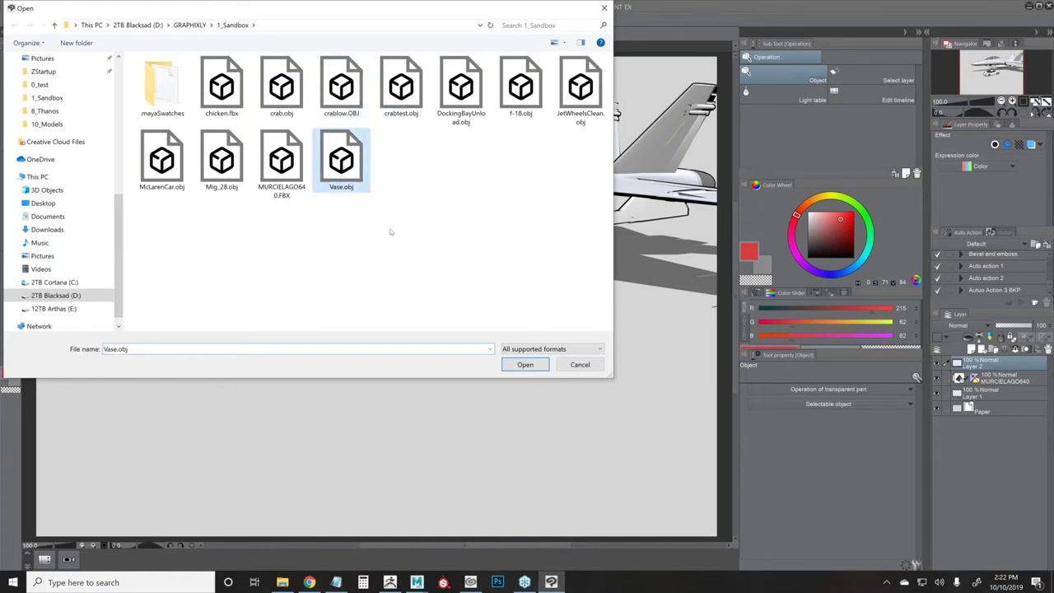
left_click(531, 365)
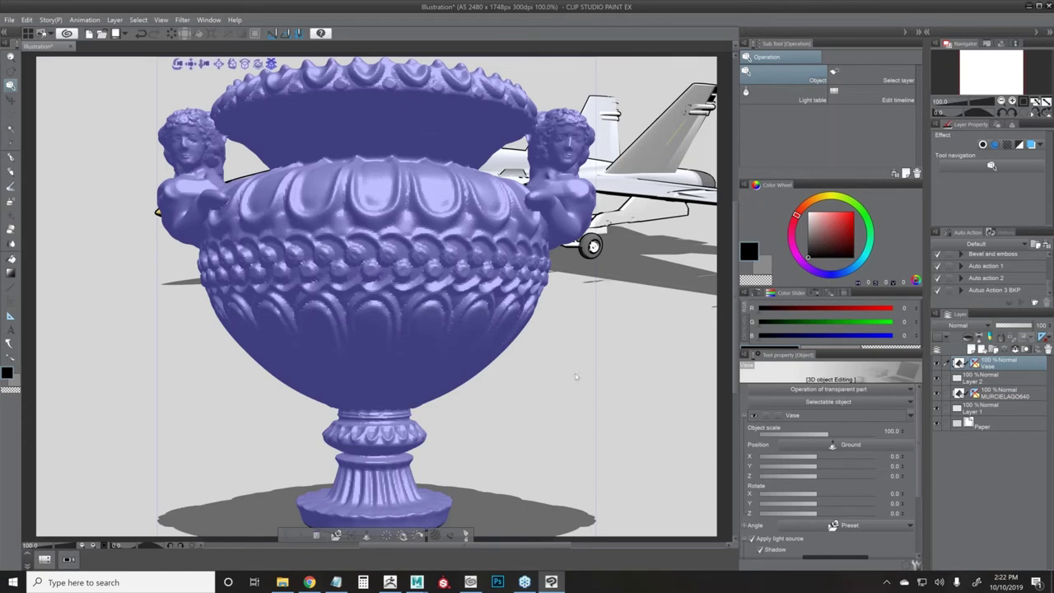
- Place the vase beside the car with a 4.2 X tilt, and move the car near the jet's nose to X -12.8, Z -39.0
left_click_drag(558, 345, 527, 356)
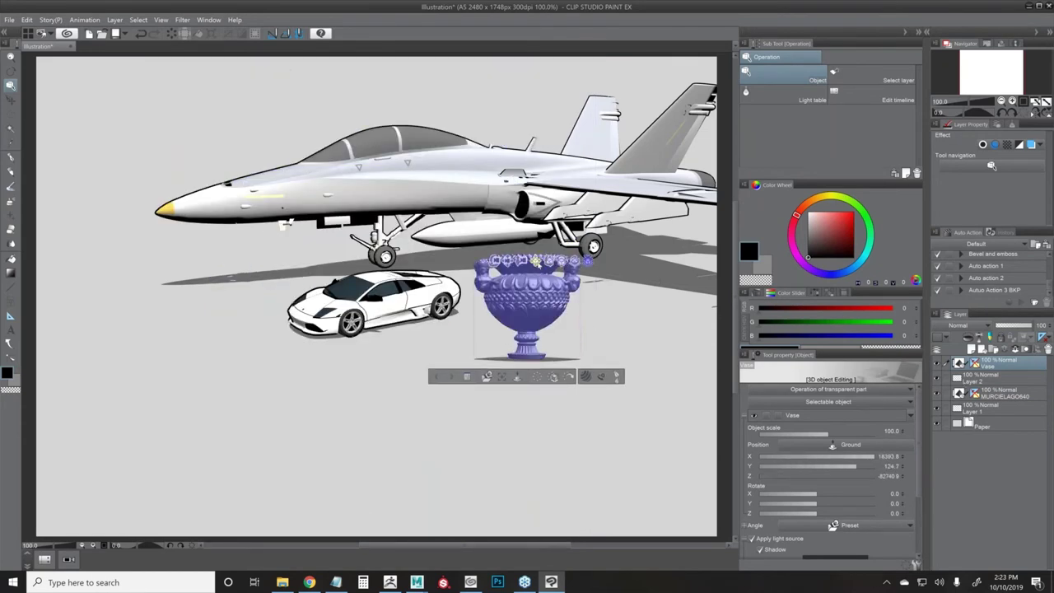
mouse_move(548, 263)
left_mouse_down()
mouse_move(555, 350)
mouse_move(541, 269)
left_mouse_up()
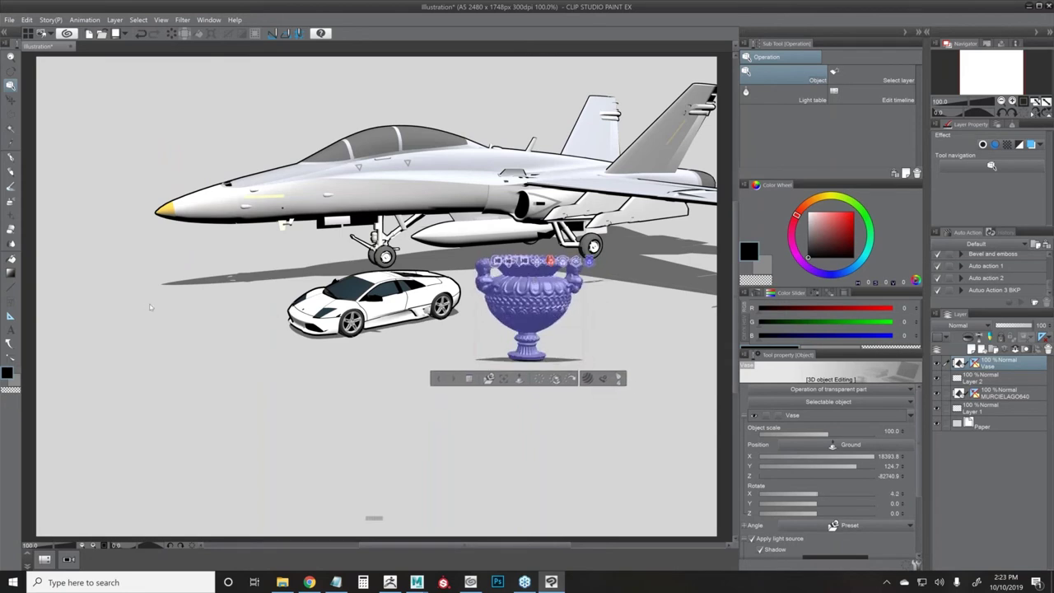
left_click_drag(379, 313, 176, 293)
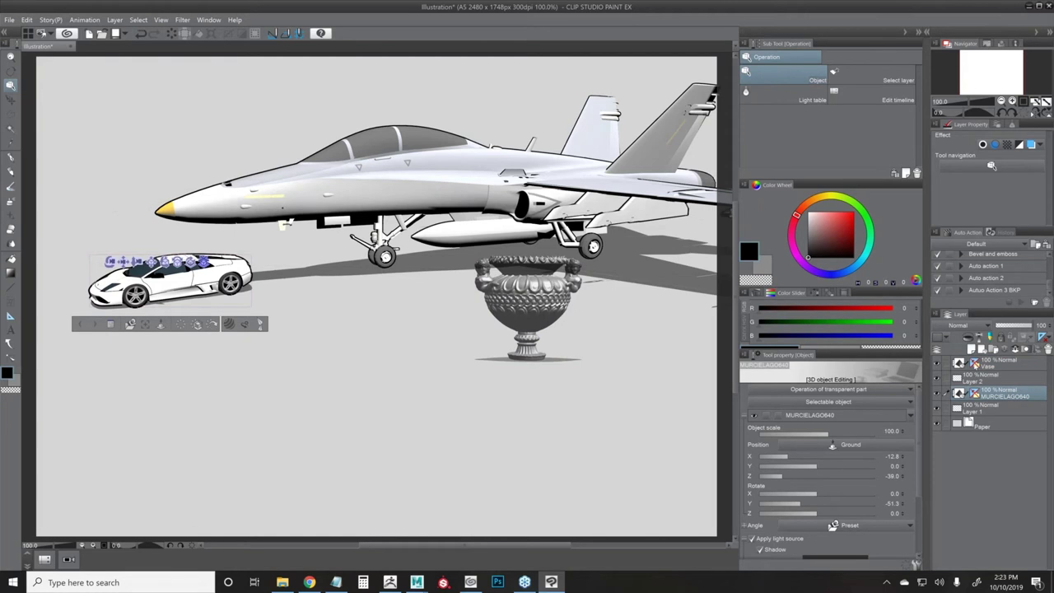
- Keep the perspective rulers of the Vase and MURCIELAGO640 layers shown, toggling the car layer's ruler off and on, and hide the Vase layer
right_click(974, 364)
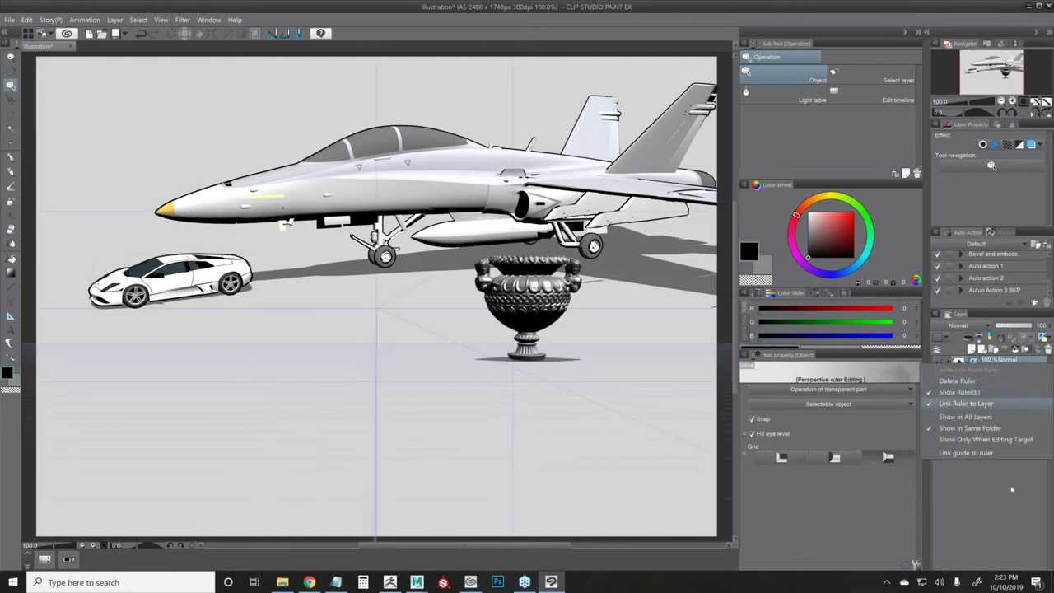
left_click(988, 468)
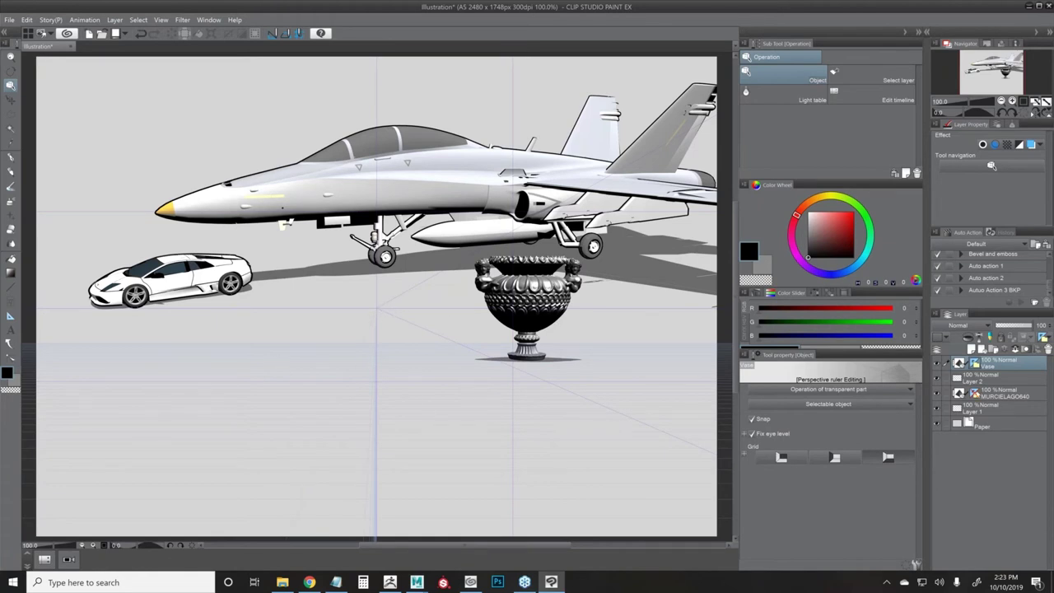
right_click(974, 392)
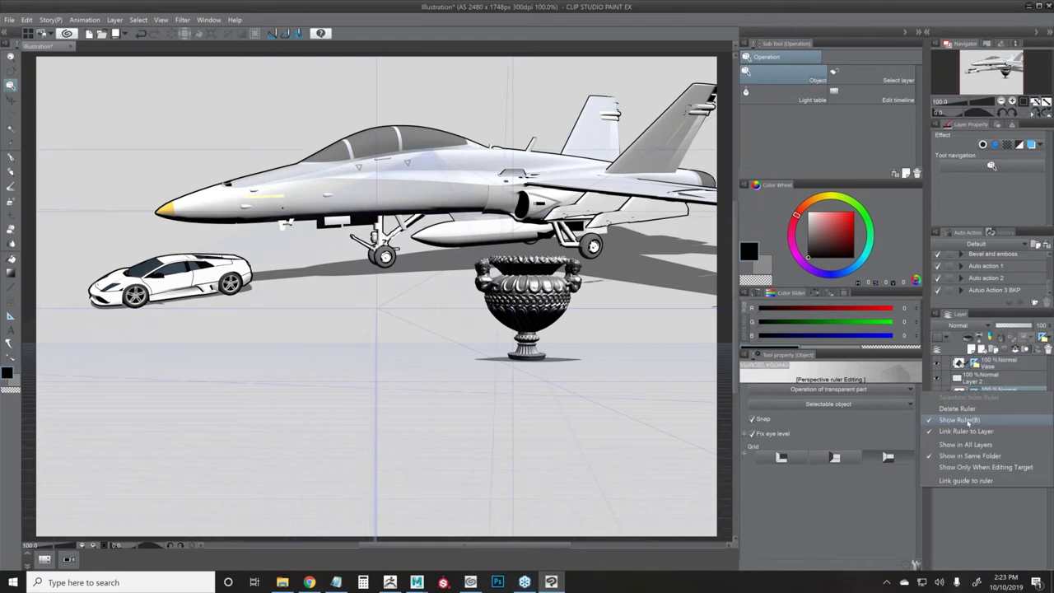
left_click(968, 421)
right_click(973, 393)
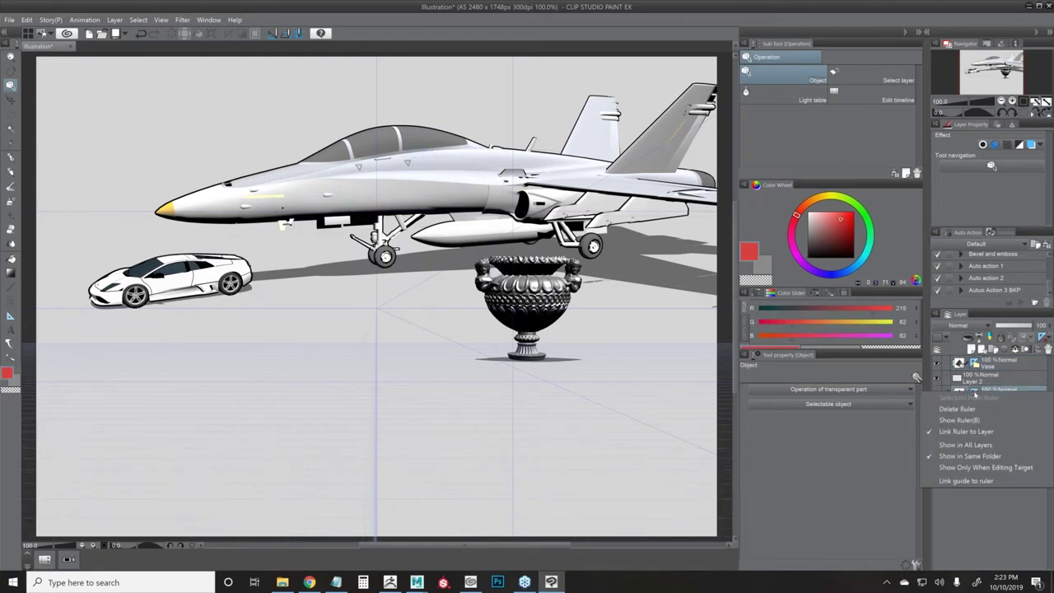
left_click(975, 423)
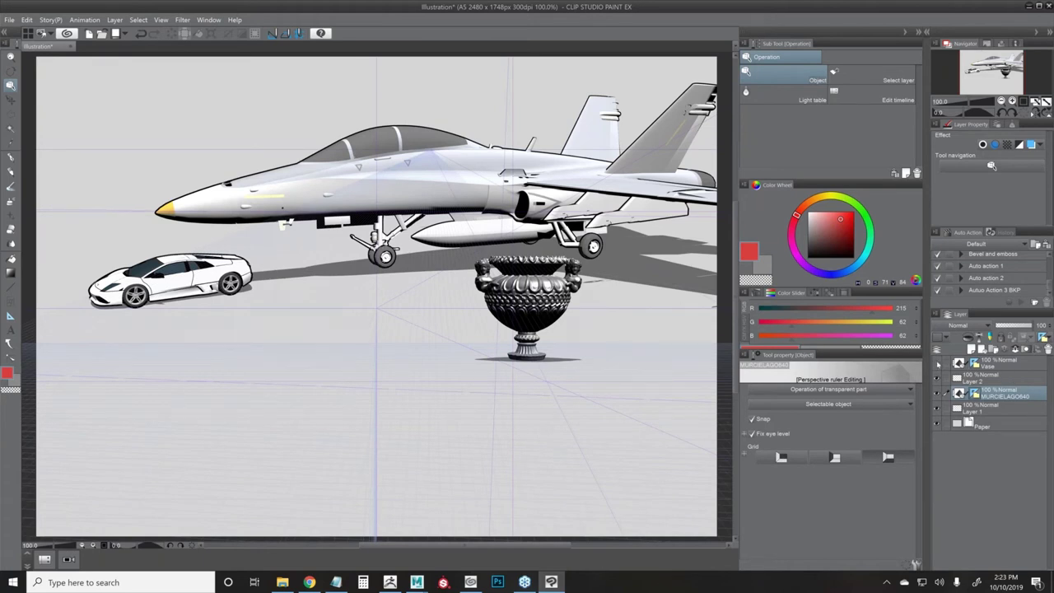
left_click(936, 363)
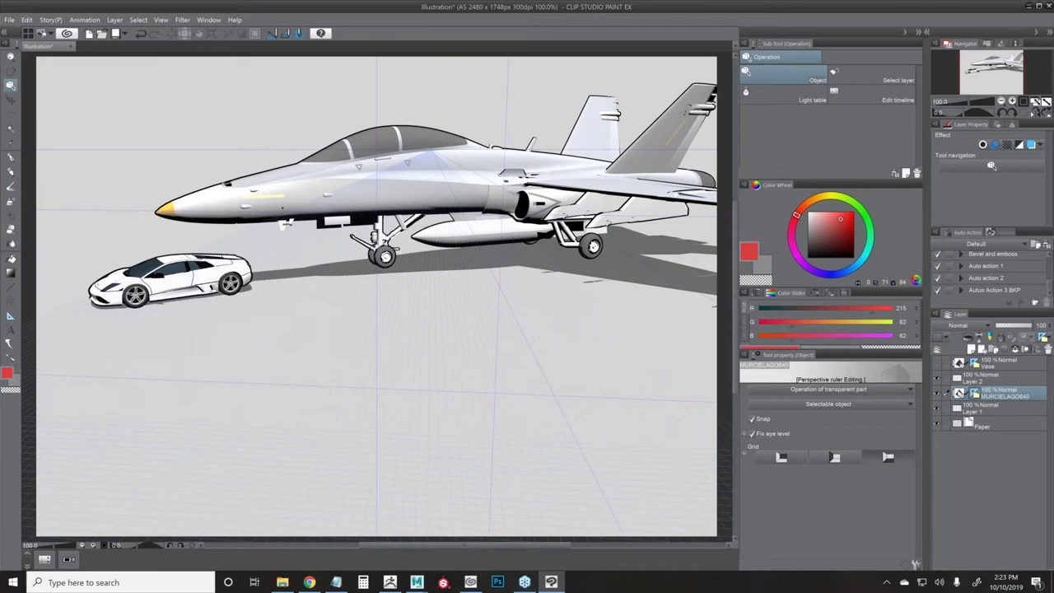
- Move the car under the jet's nose to X -11.8, Z -50.3, and focus the camera on it
left_click(171, 281)
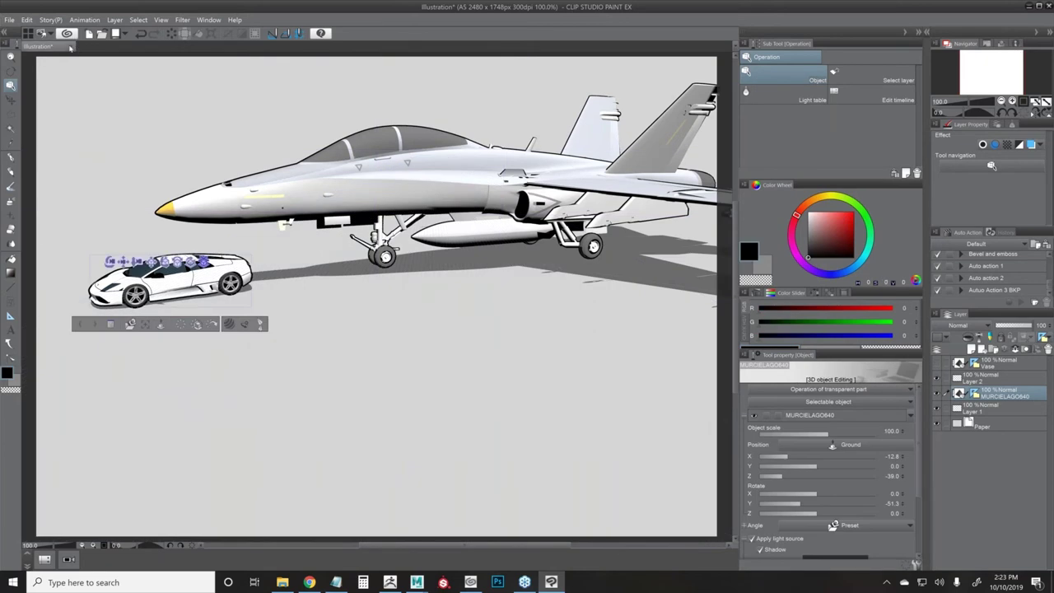
left_click(72, 46)
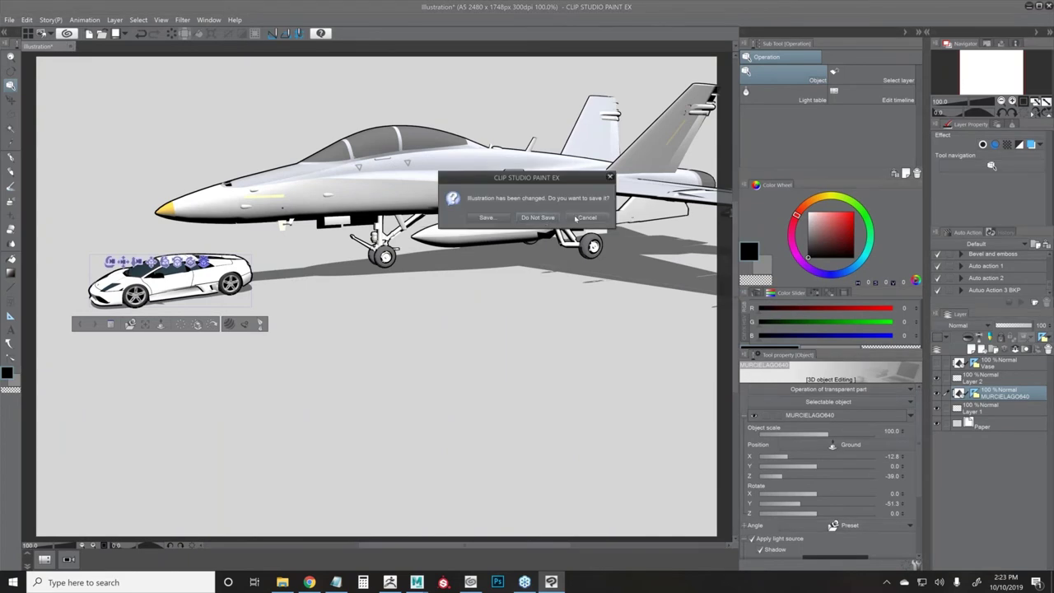
left_click(574, 218)
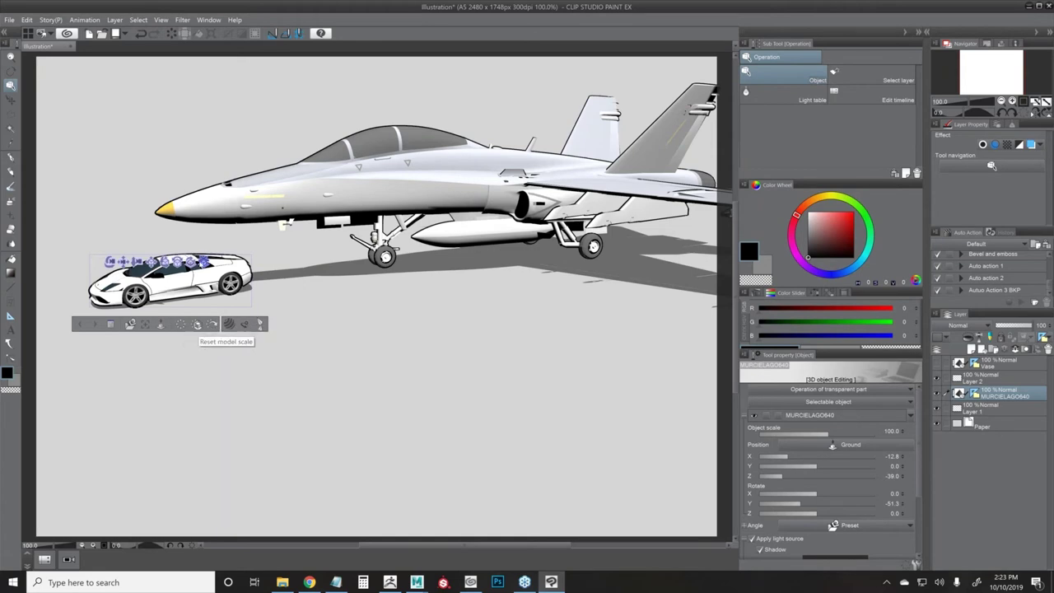
left_click_drag(239, 268, 237, 272)
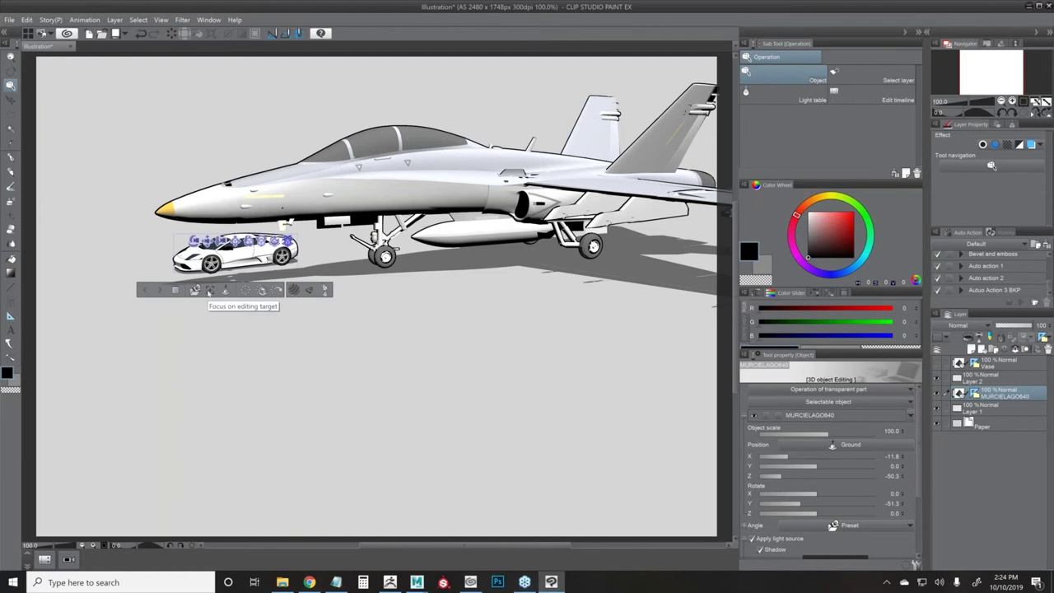
left_click(209, 290)
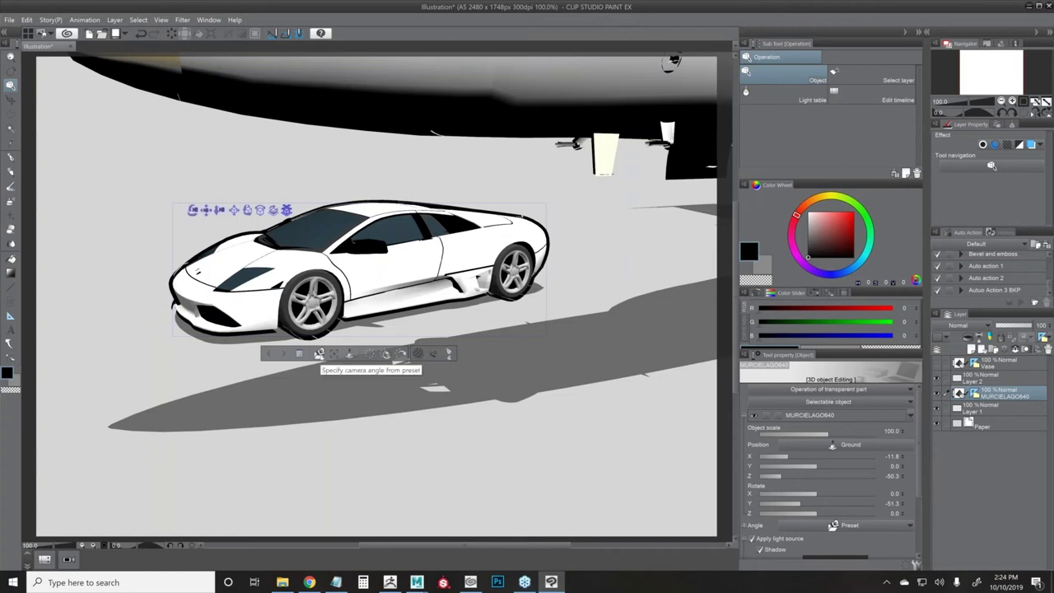
- Try several preset camera angles on the 3D scene, ending with a frontal view of the car
left_click(320, 354)
scroll(423, 427, "down", 2)
left_click_drag(424, 428, 429, 374)
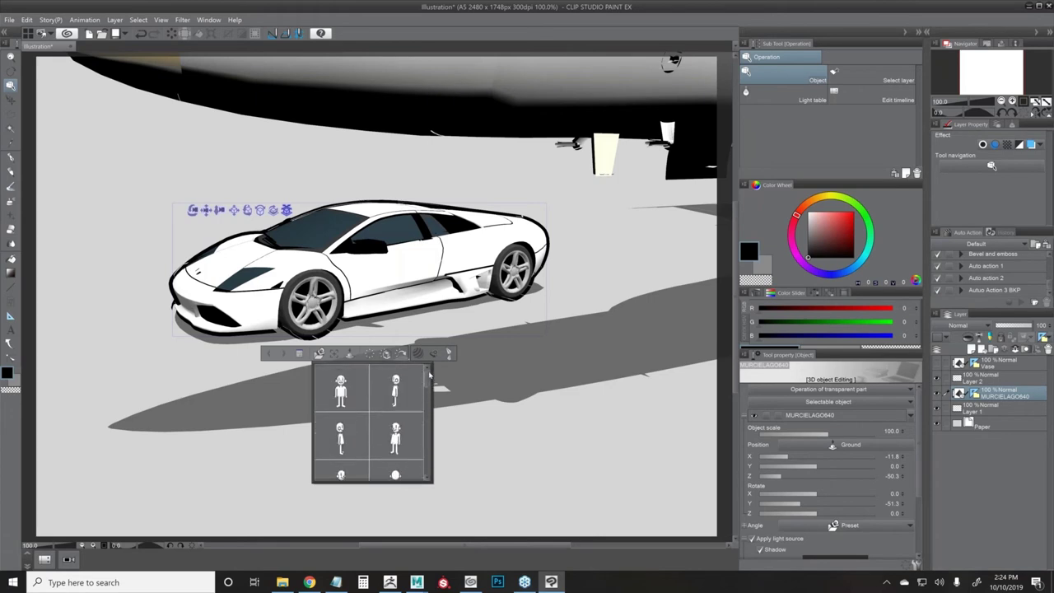
left_click(354, 391)
left_click(395, 392)
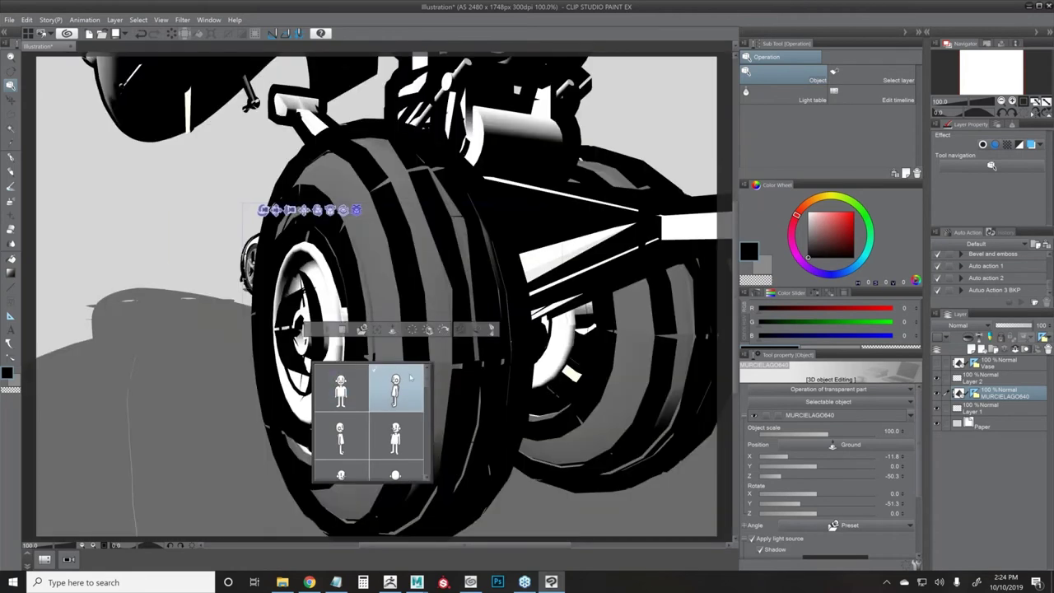
scroll(426, 399, "down", 2)
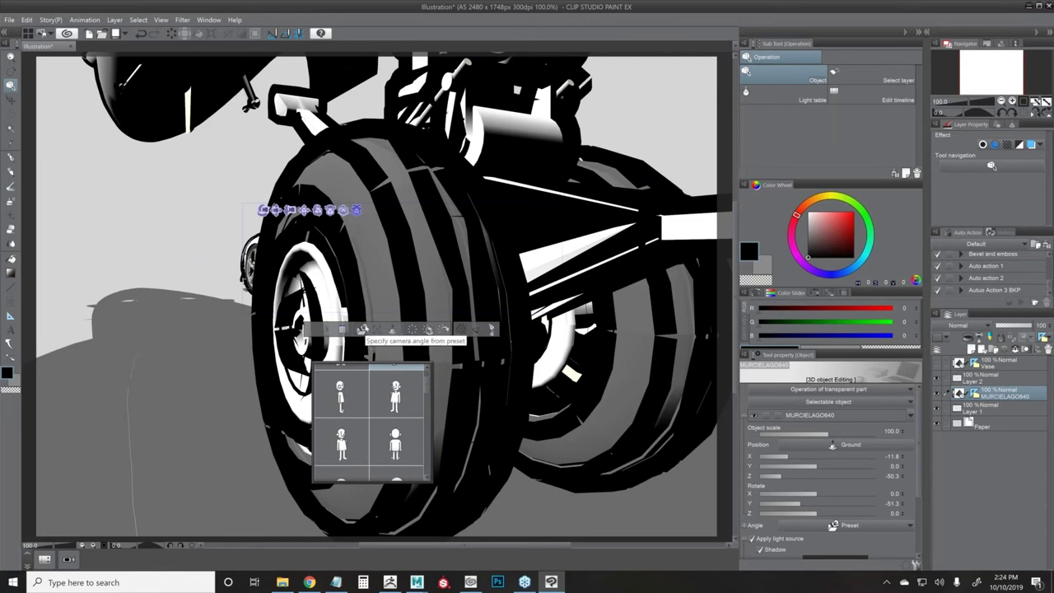
left_click(347, 444)
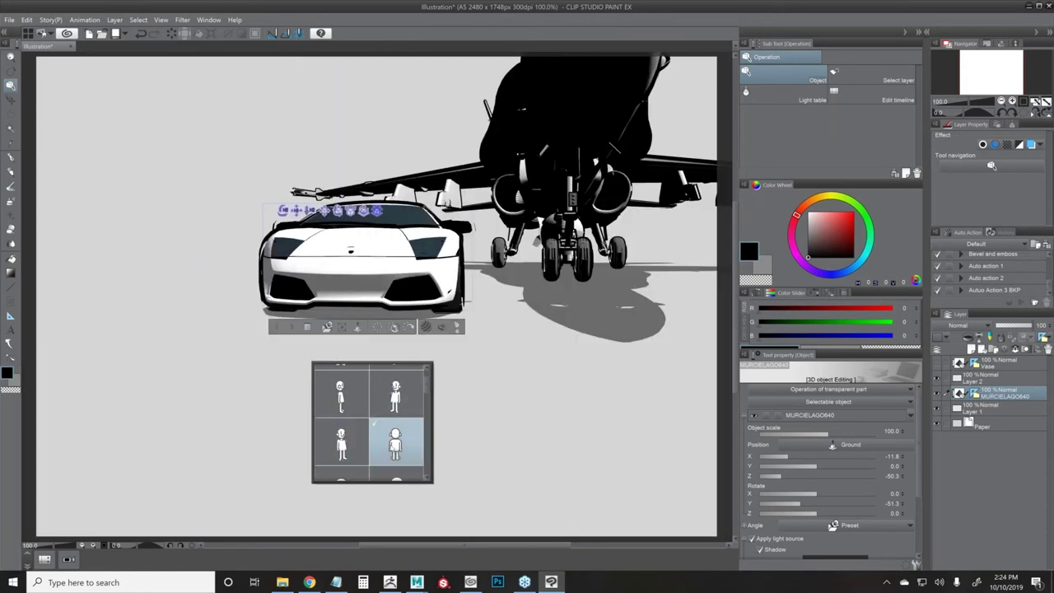
left_click(387, 445)
left_click(355, 446)
scroll(426, 420, "down", 3)
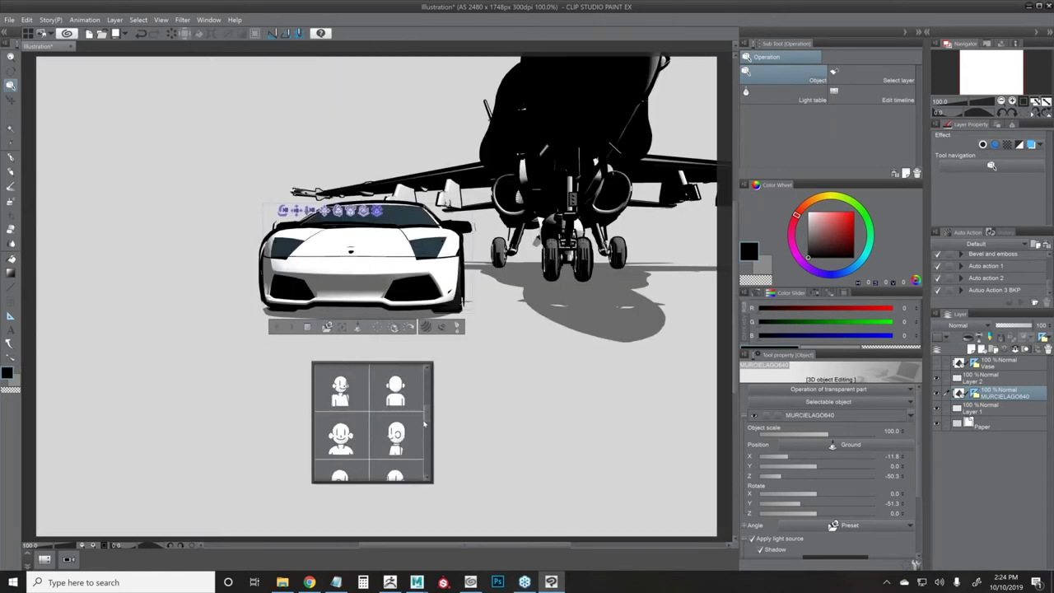
scroll(425, 419, "down", 2)
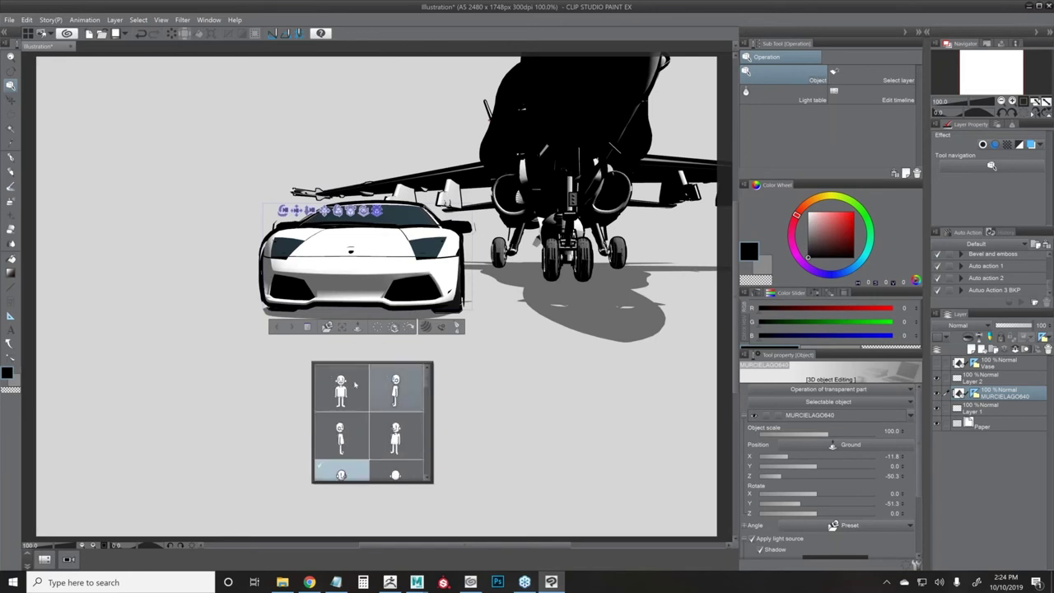
- Review the detailed object list of the 3D layer, and orbit the camera to a raised front view of the car and jet
left_click(308, 330)
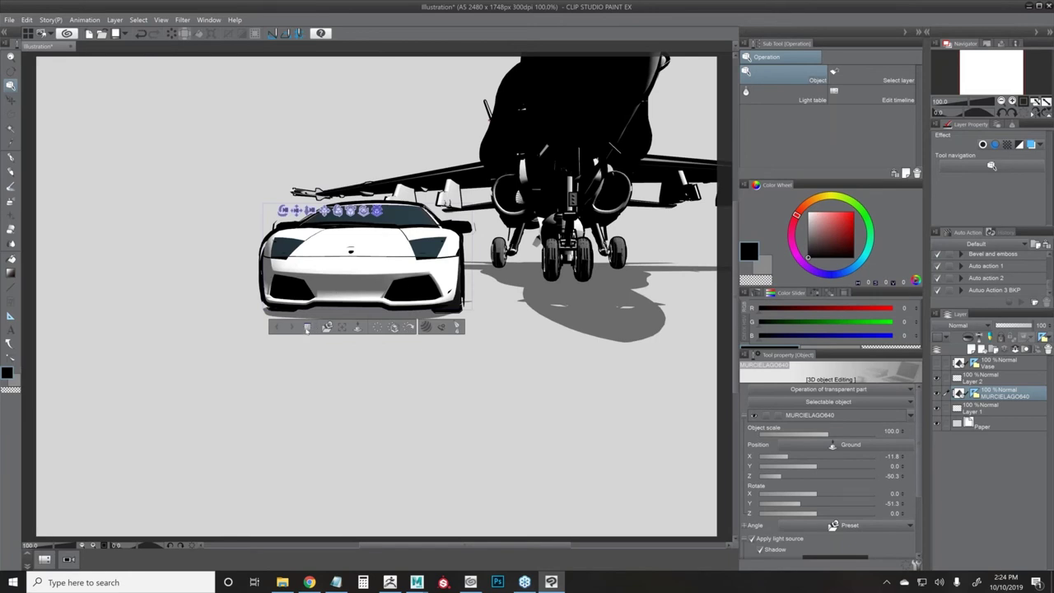
left_click(306, 326)
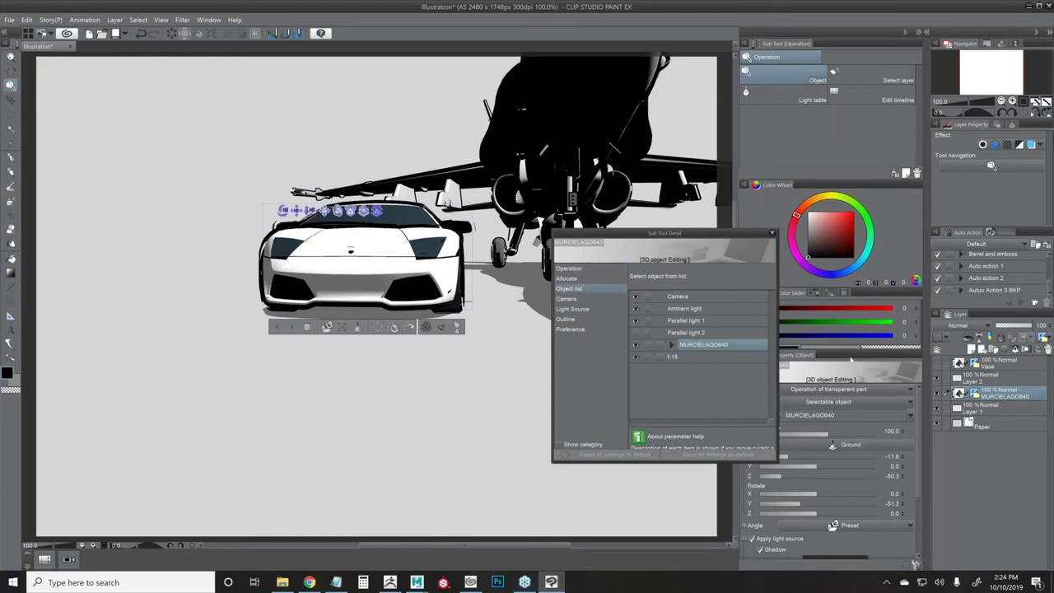
left_click_drag(655, 239, 595, 252)
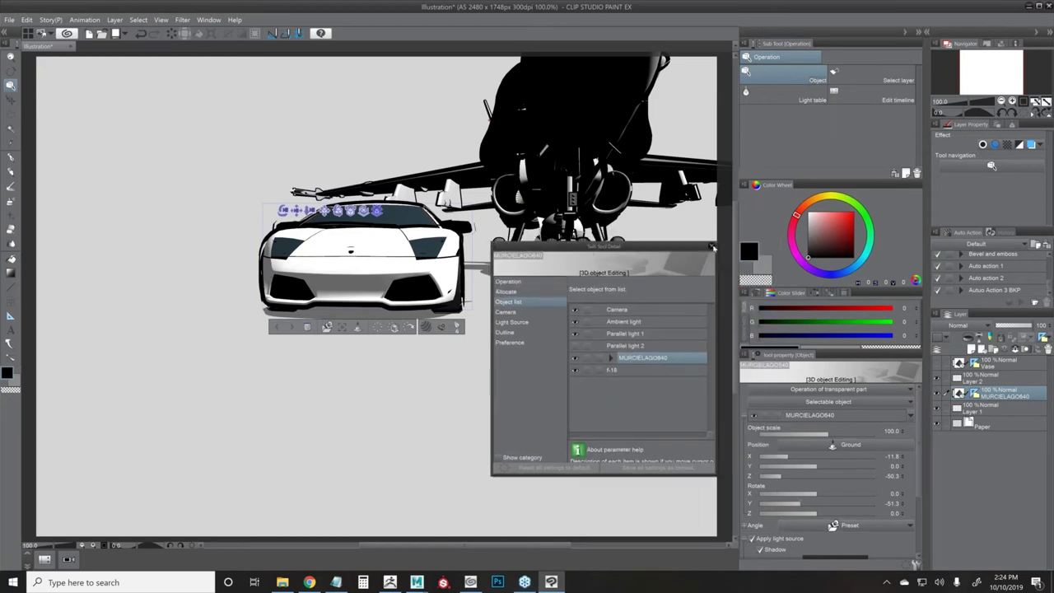
left_click(713, 246)
left_click_drag(525, 317, 233, 344)
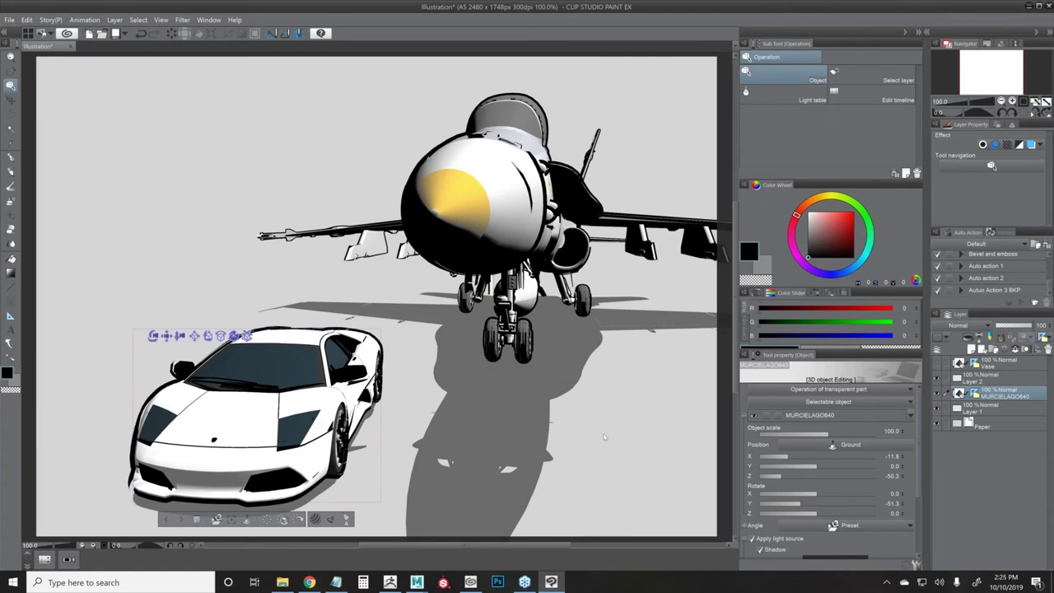
mouse_move(605, 436)
left_mouse_down()
mouse_move(602, 427)
mouse_move(611, 435)
mouse_move(568, 433)
mouse_move(591, 434)
left_mouse_up()
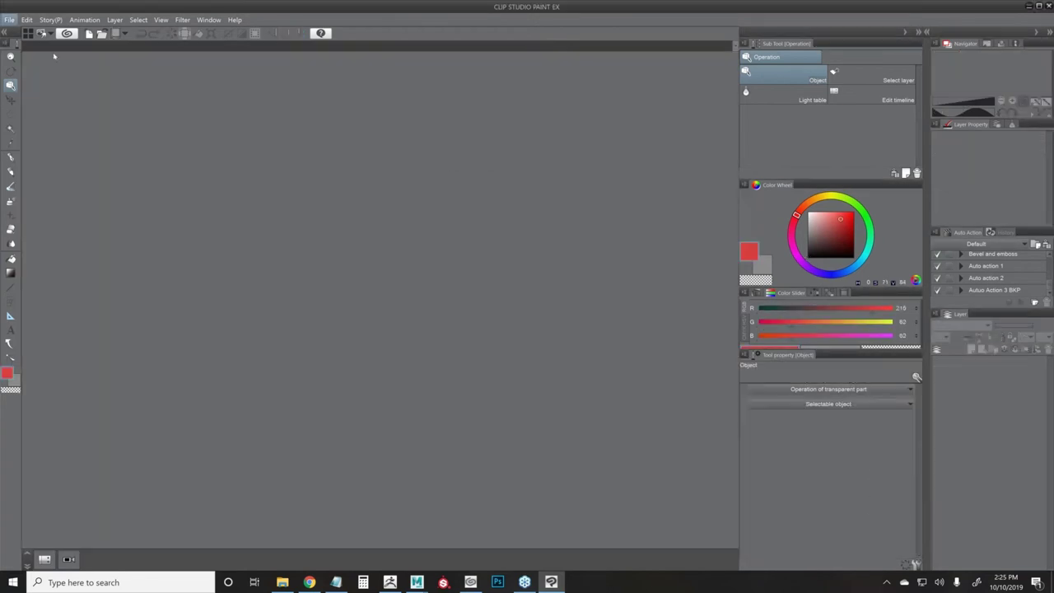
- Create a new A5 illustration canvas of 2480 x 1748 px at 300 dpi
key("ctrl+n")
left_click(388, 164)
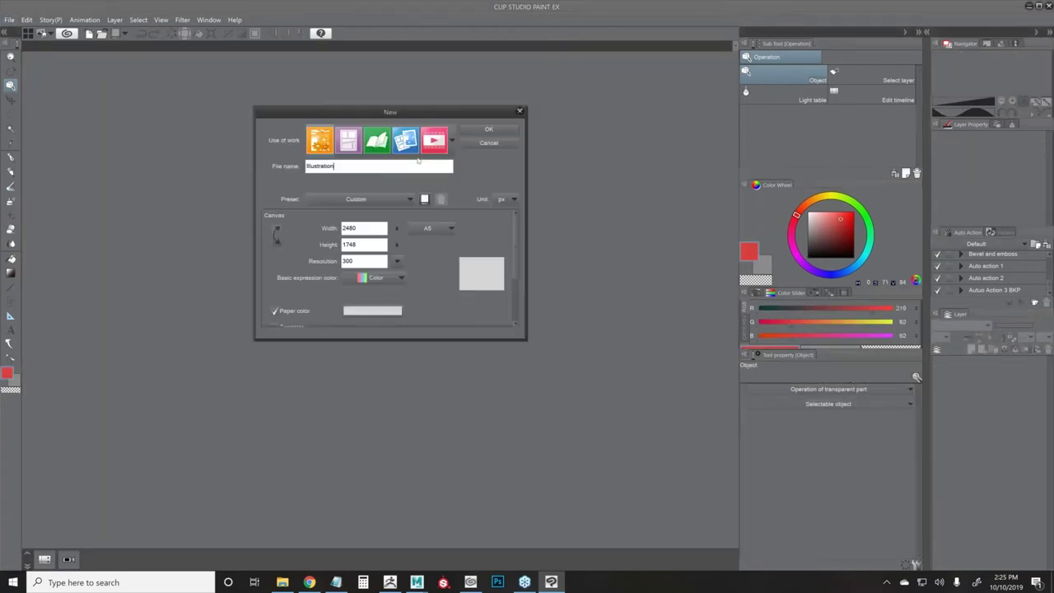
left_click(488, 129)
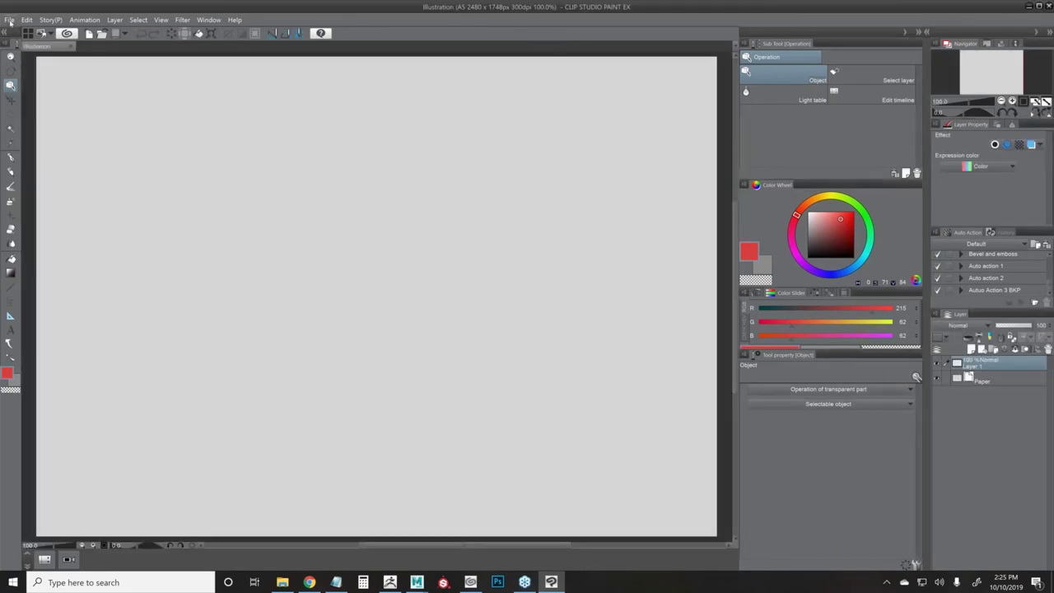
left_click(9, 19)
mouse_move(59, 174)
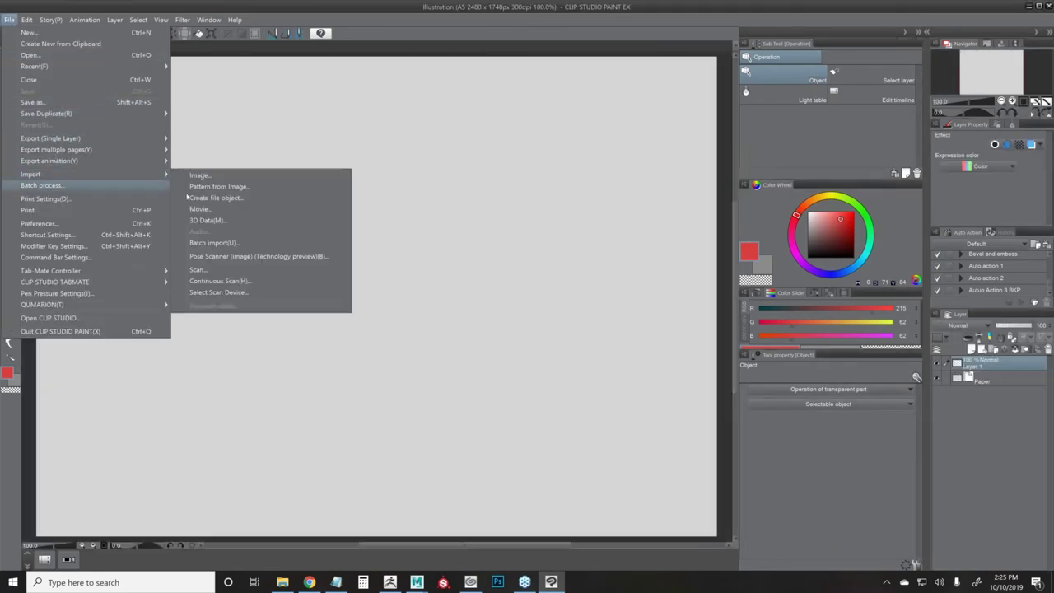
left_click(220, 221)
left_click(236, 94)
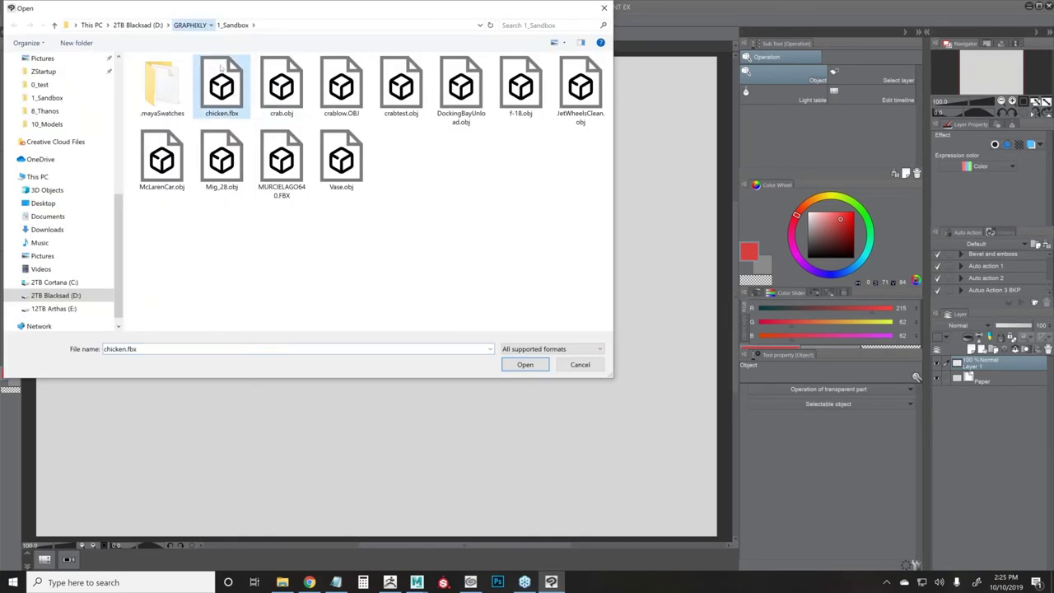
left_click(190, 25)
double_click(341, 82)
left_click(580, 364)
- Open the document 2_Books and move the pile of books closer to X 9.7, Z -45.5
left_click(9, 20)
left_click(35, 59)
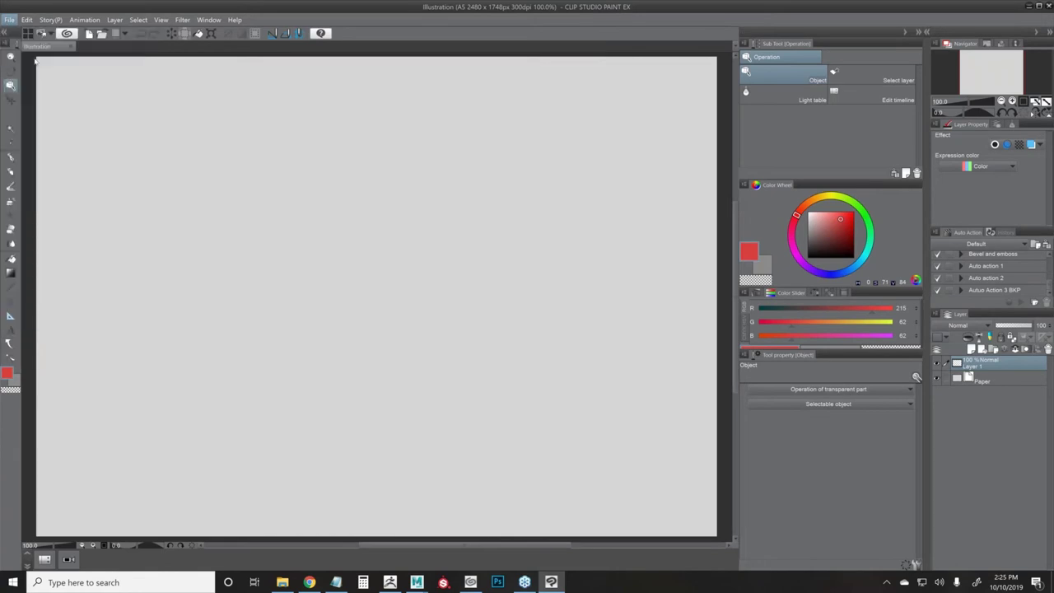
left_click(242, 89)
double_click(242, 90)
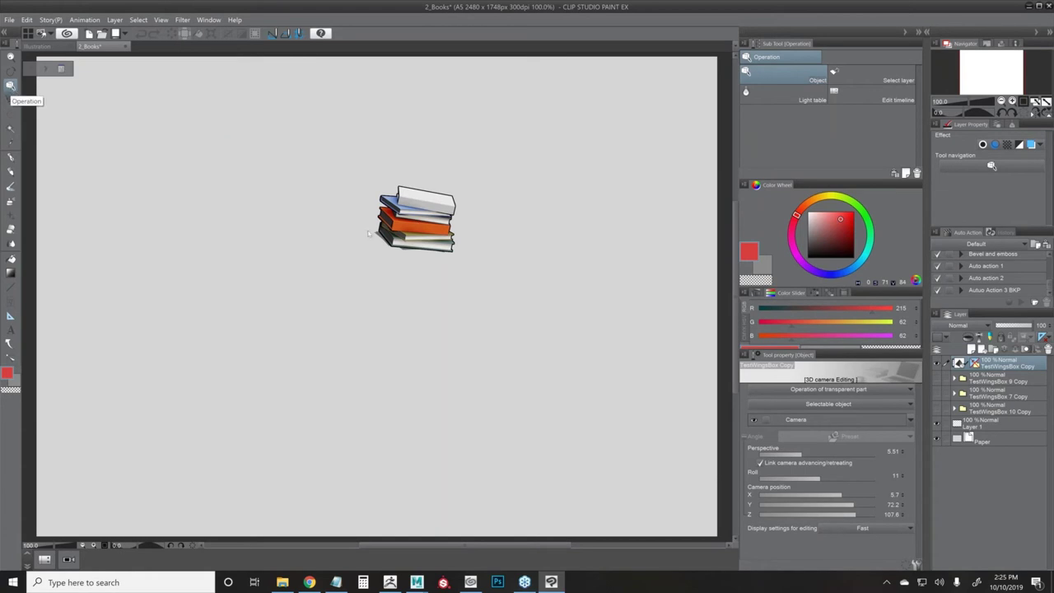
left_click(415, 221)
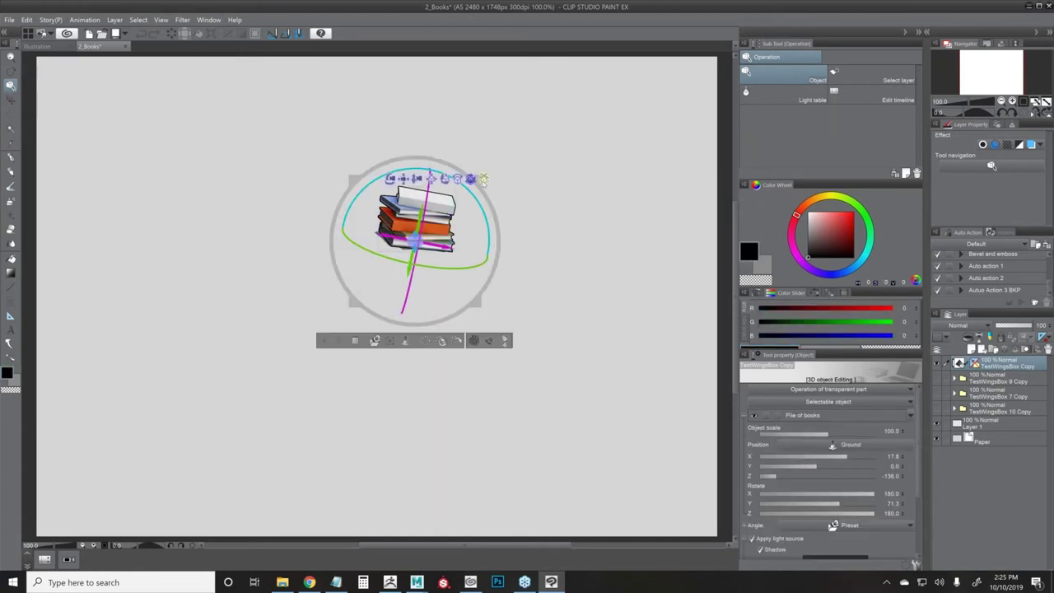
left_click_drag(453, 241, 333, 389)
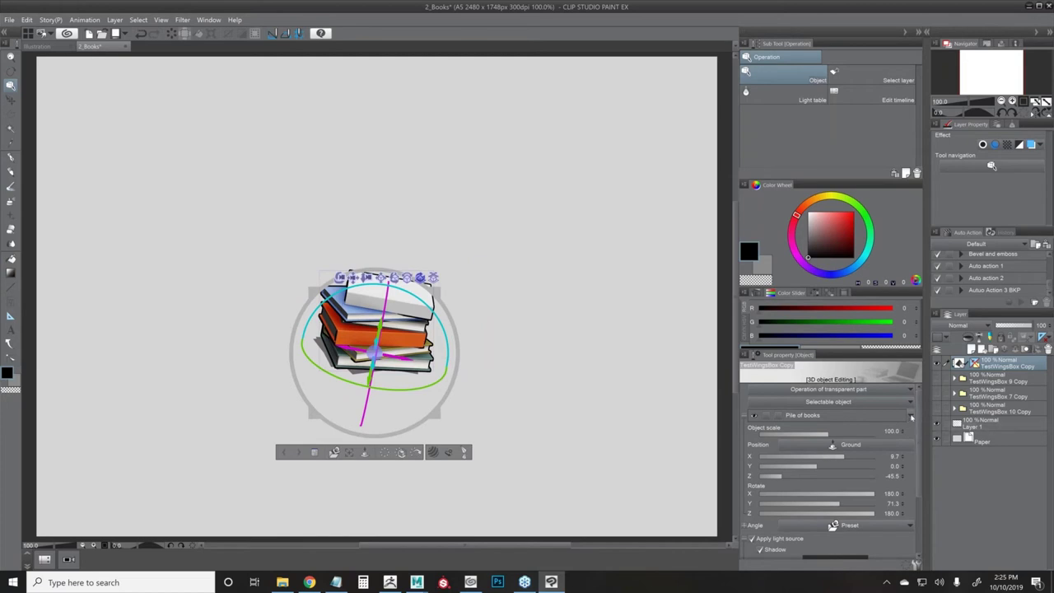
- Select the scene's camera, show the perspective ruler of the TestWingsBox Copy layer, and set the camera roll to 0
left_click(907, 416)
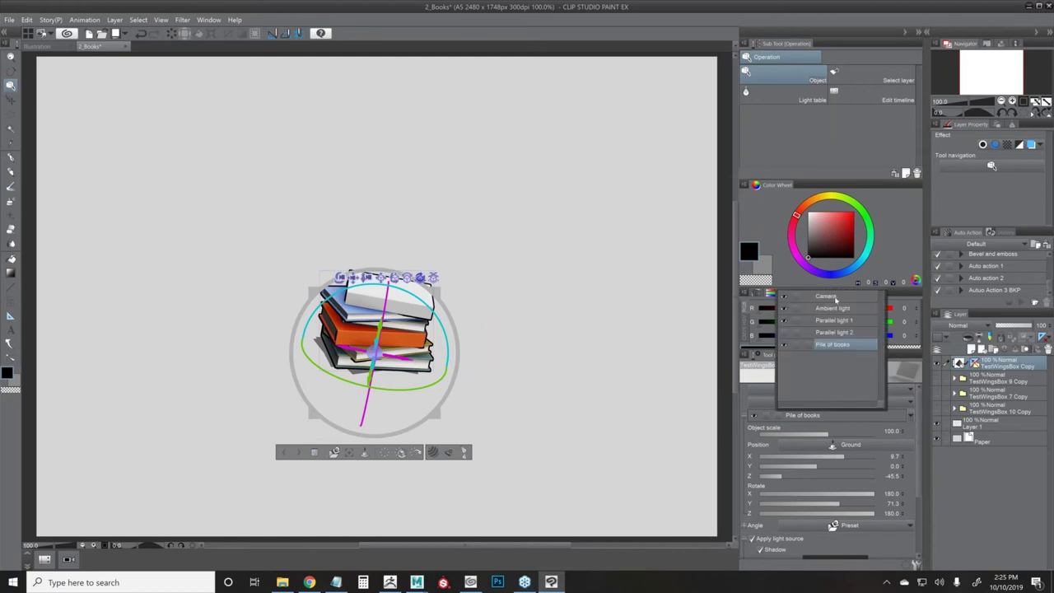
left_click(831, 296)
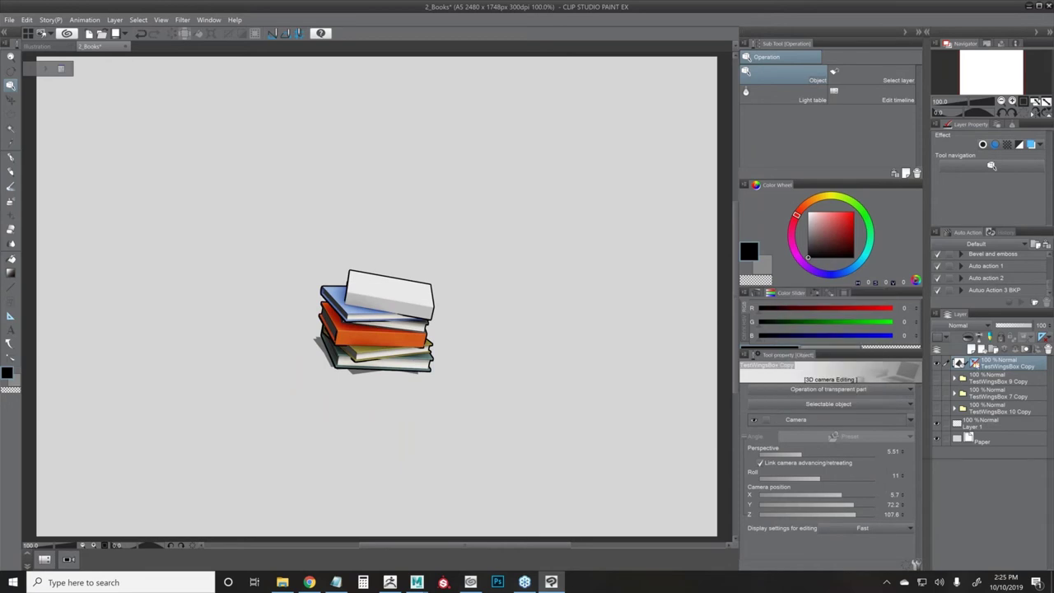
right_click(974, 367)
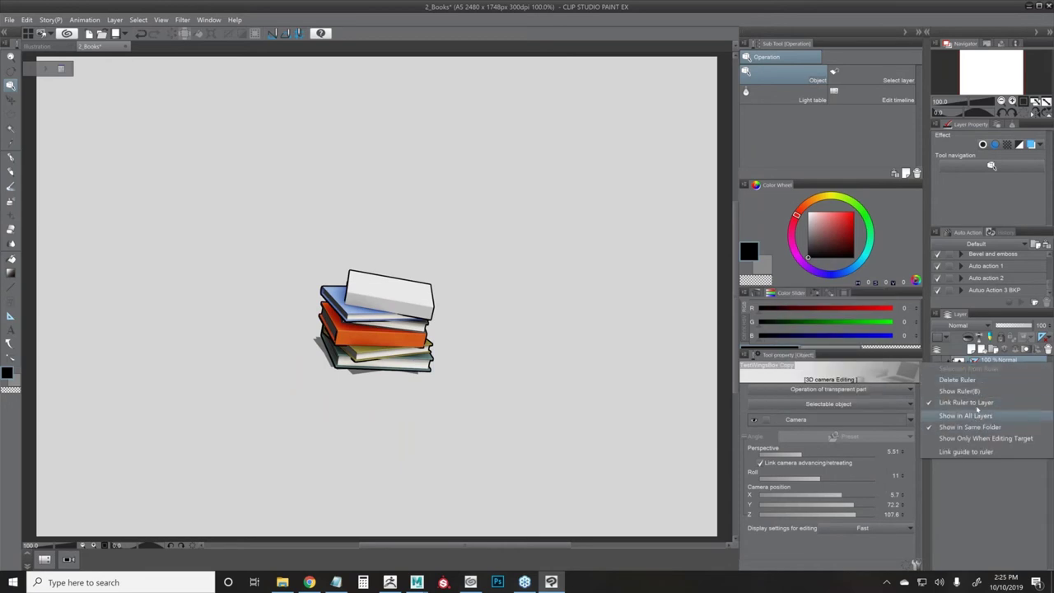
left_click(965, 415)
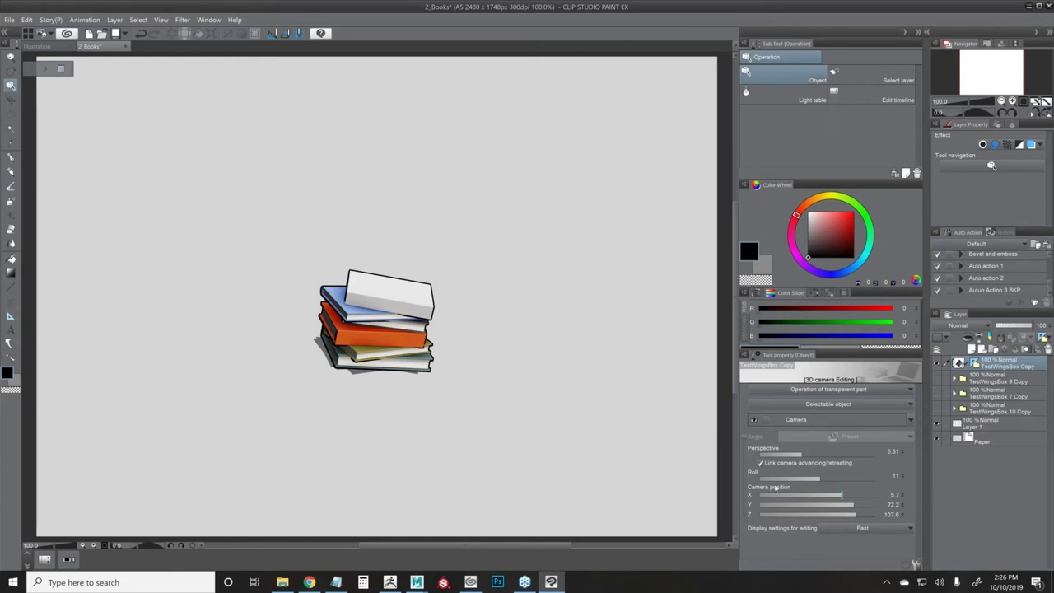
left_click_drag(819, 476, 811, 476)
left_click(895, 476)
type("0")
key("Return")
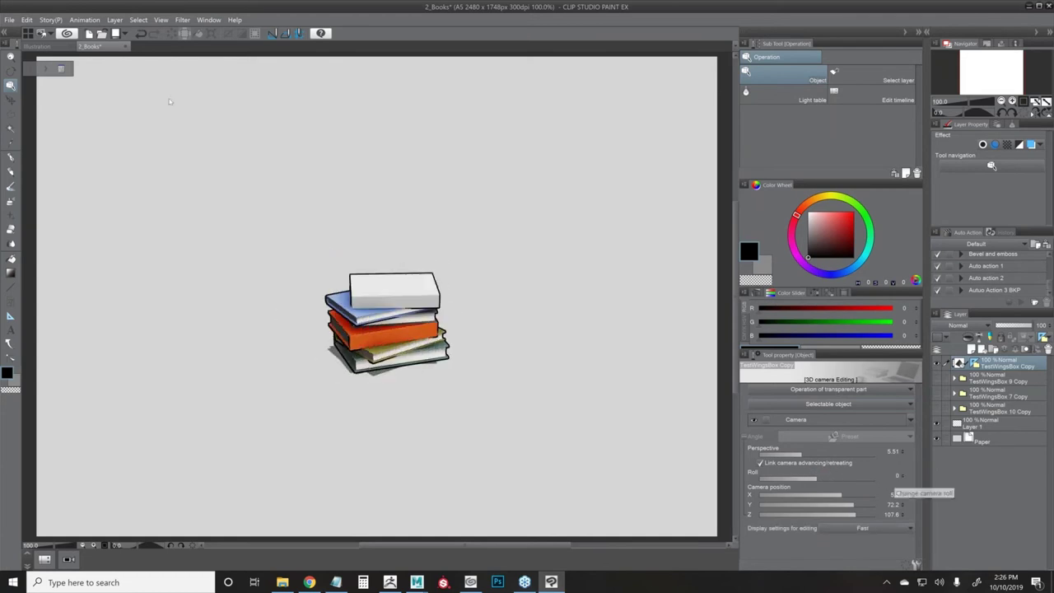
- Set the scene's camera roll to 12
mouse_move(816, 476)
left_mouse_down()
mouse_move(803, 477)
mouse_move(836, 480)
mouse_move(821, 482)
left_mouse_up()
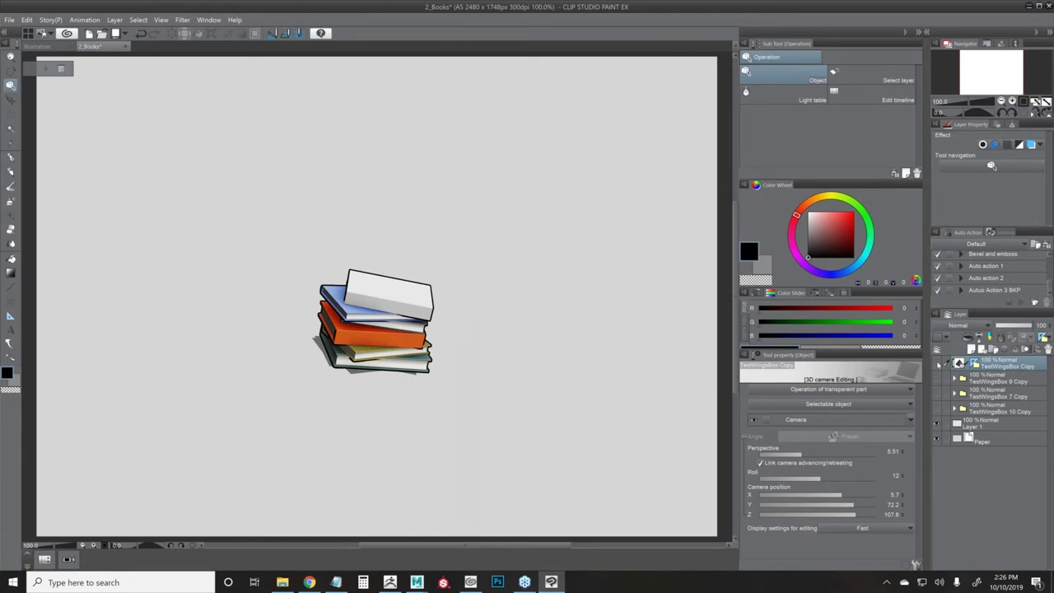
left_click(938, 364)
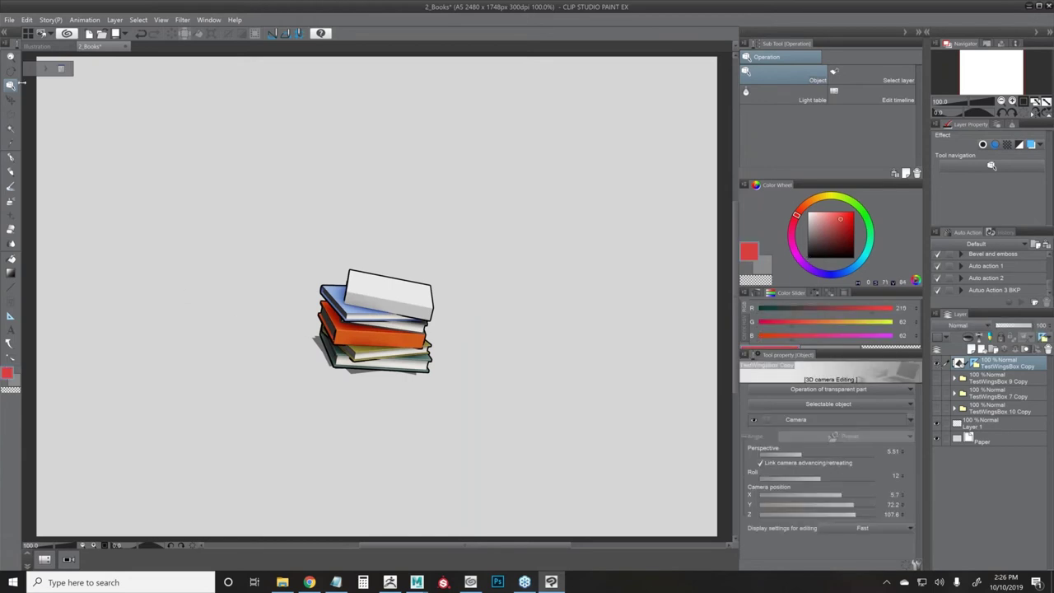
- Apply LT conversion to the TestWingsBox Copy layer with preview on, using 1 px raster lines and posterized Sugar plum tones
left_click(115, 20)
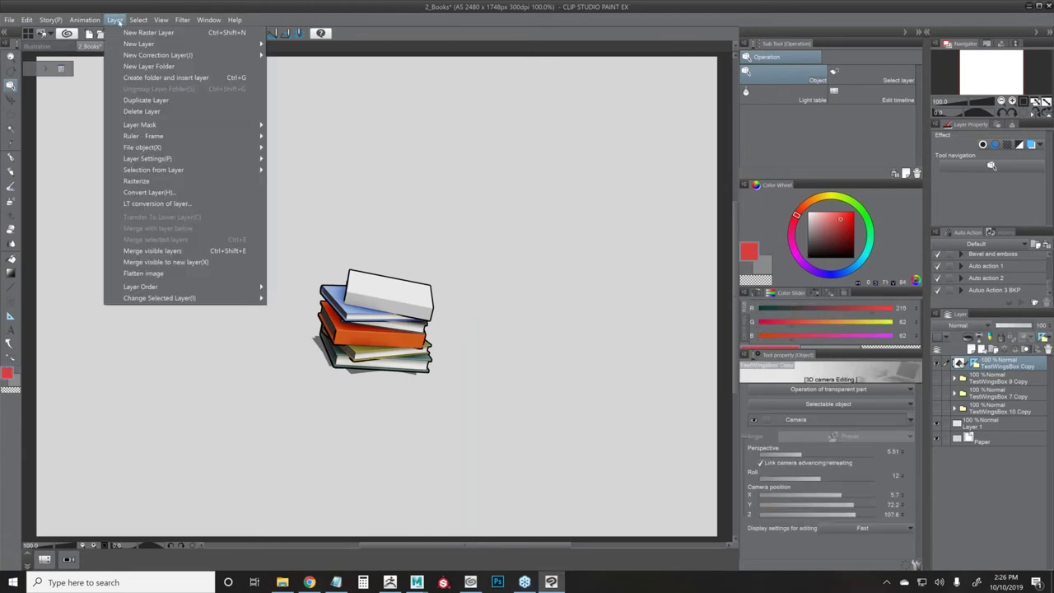
left_click(117, 22)
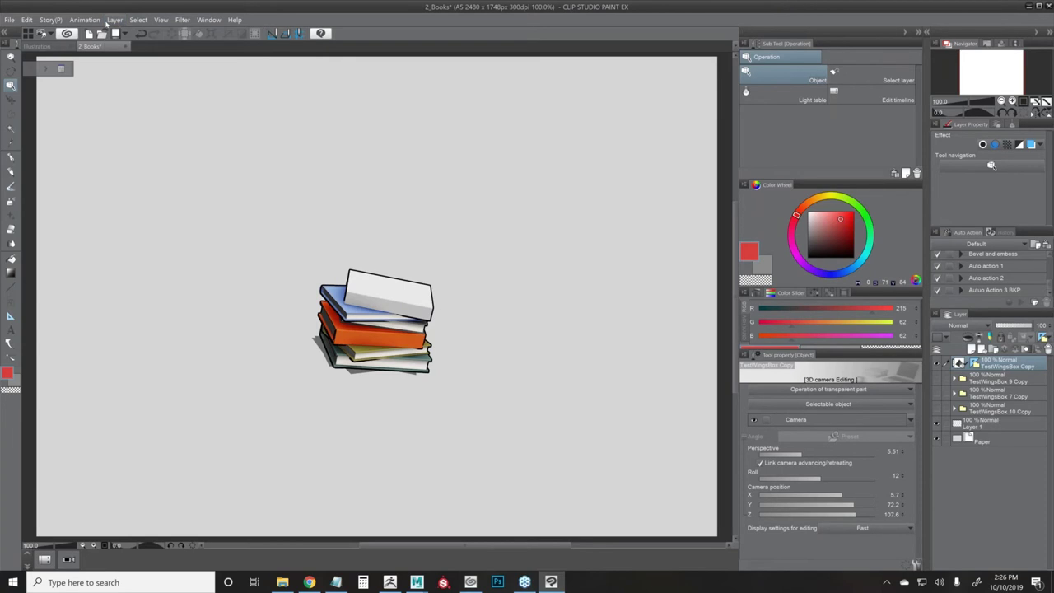
left_click(110, 23)
mouse_move(102, 21)
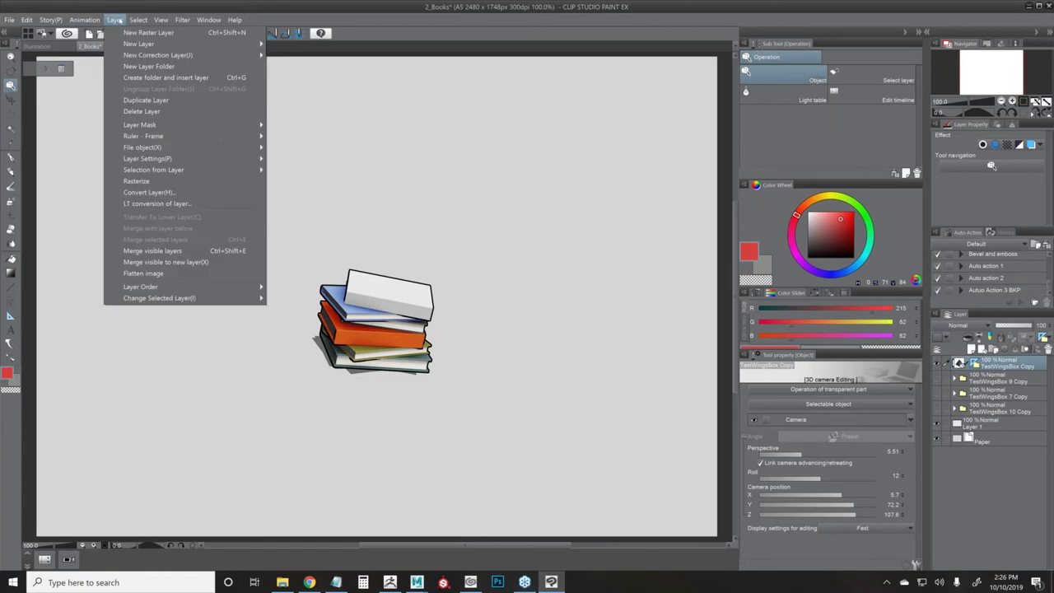
left_click(117, 19)
left_click(115, 20)
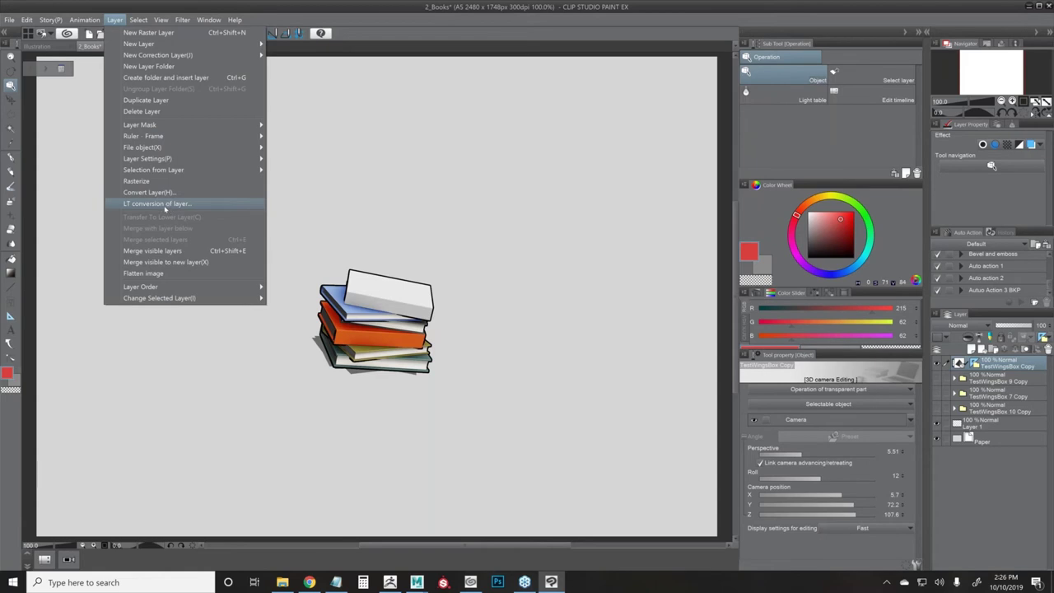
left_click(156, 204)
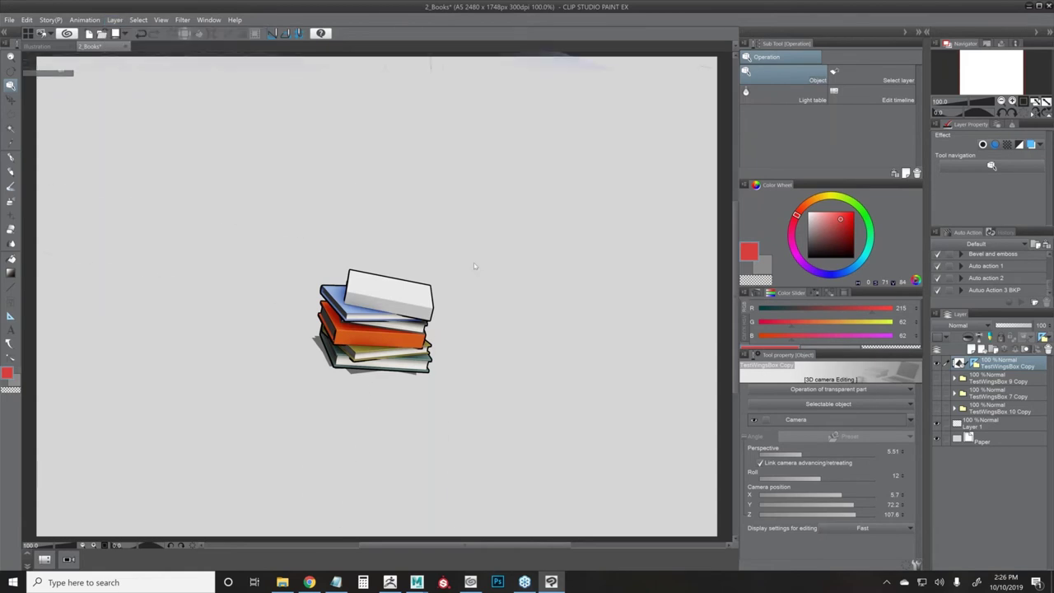
left_click_drag(697, 169, 576, 106)
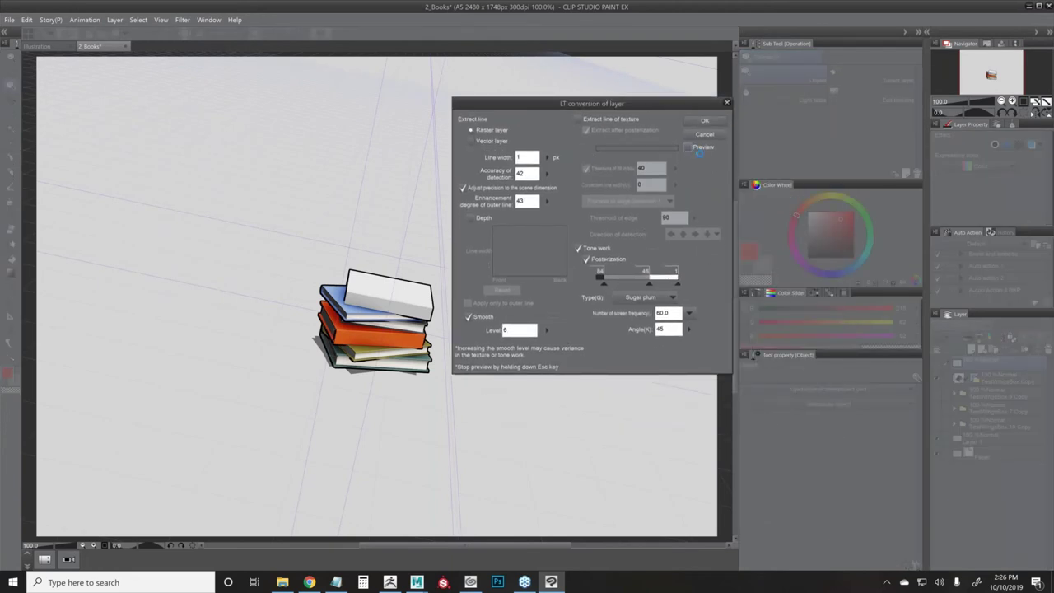
left_click(702, 148)
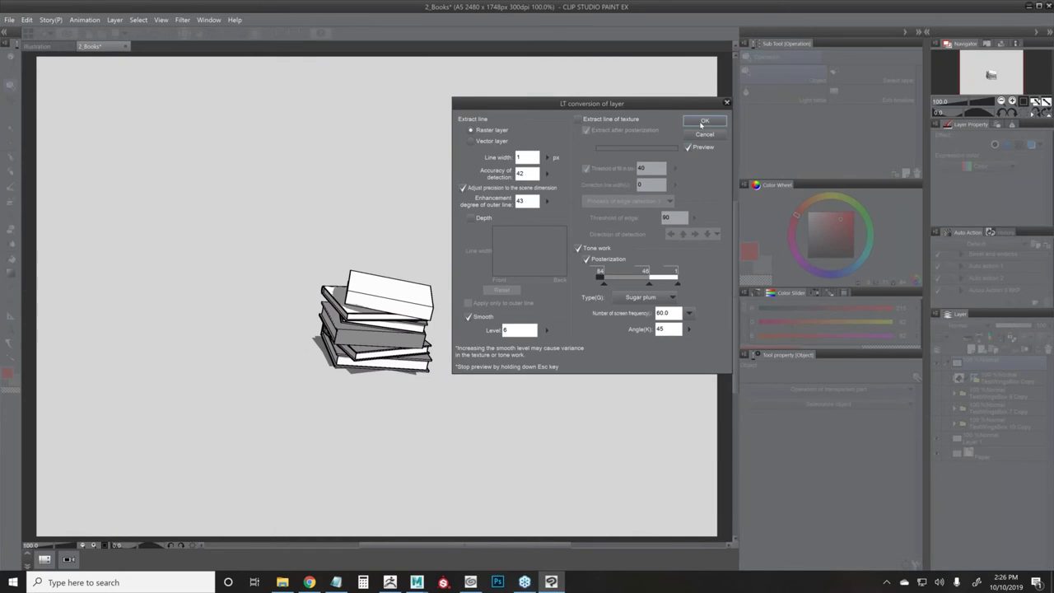
left_click(703, 121)
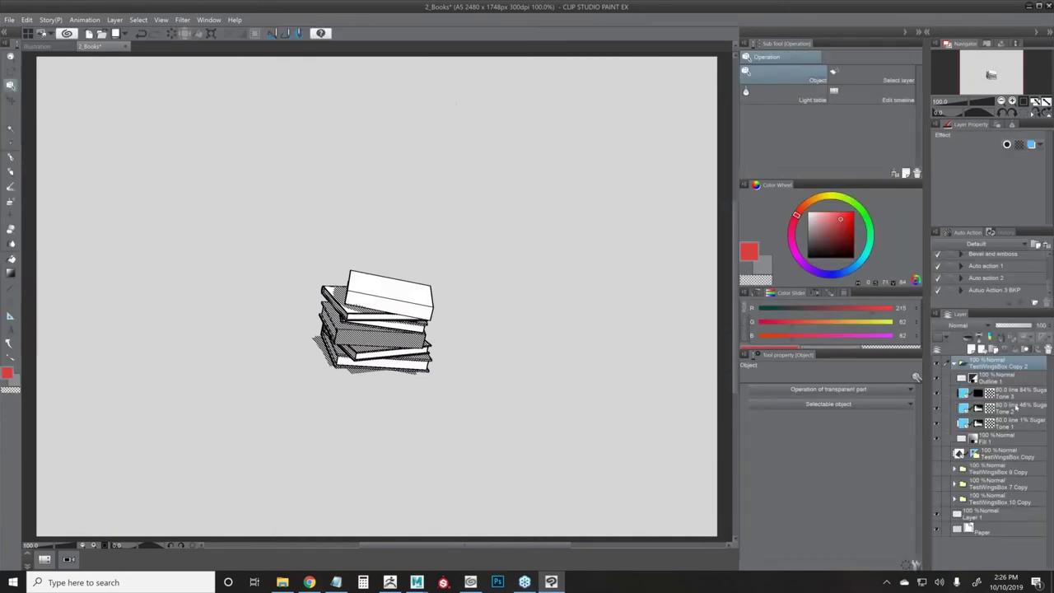
- Compare the converted line-and-tone folder with the original 3D books, then hide the folder and show the 3D layer
key("ctrl+z")
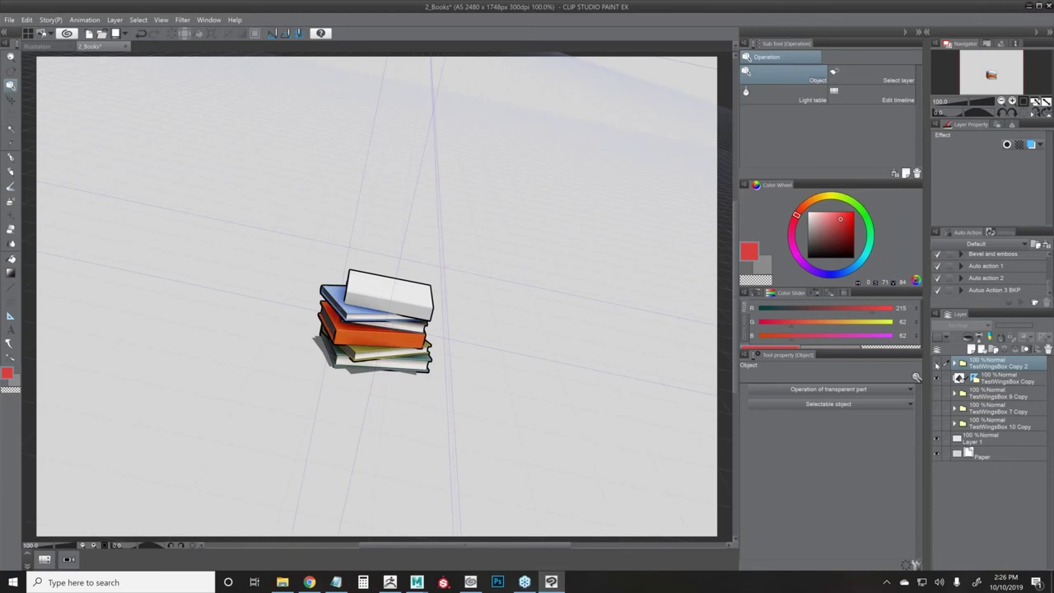
left_click(936, 364)
left_click(936, 378)
left_click(366, 334)
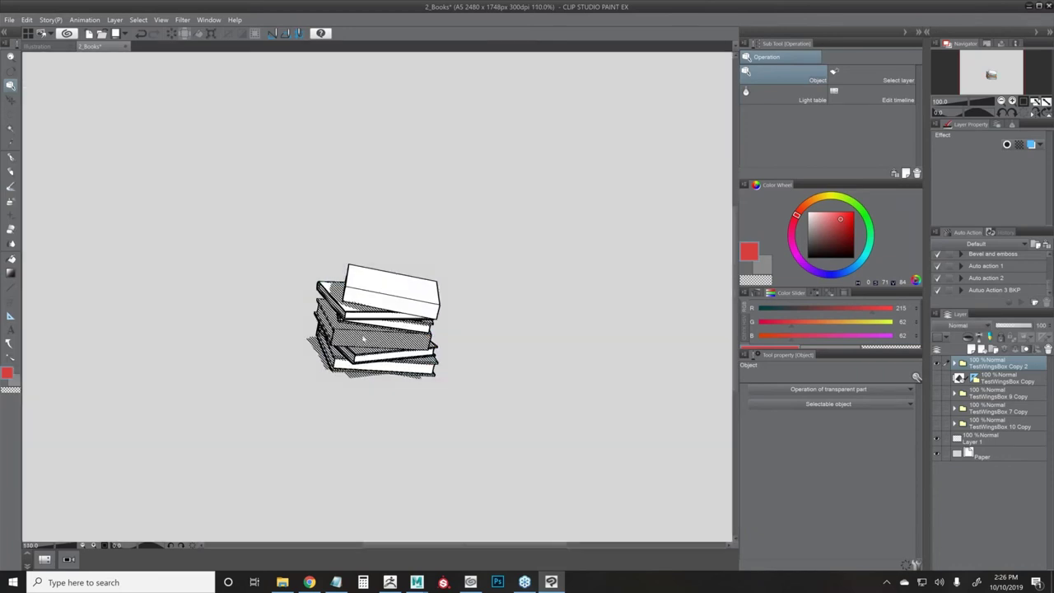
scroll(365, 338, "up", 7)
scroll(385, 328, "down", 6)
left_click(936, 363)
left_click(936, 379)
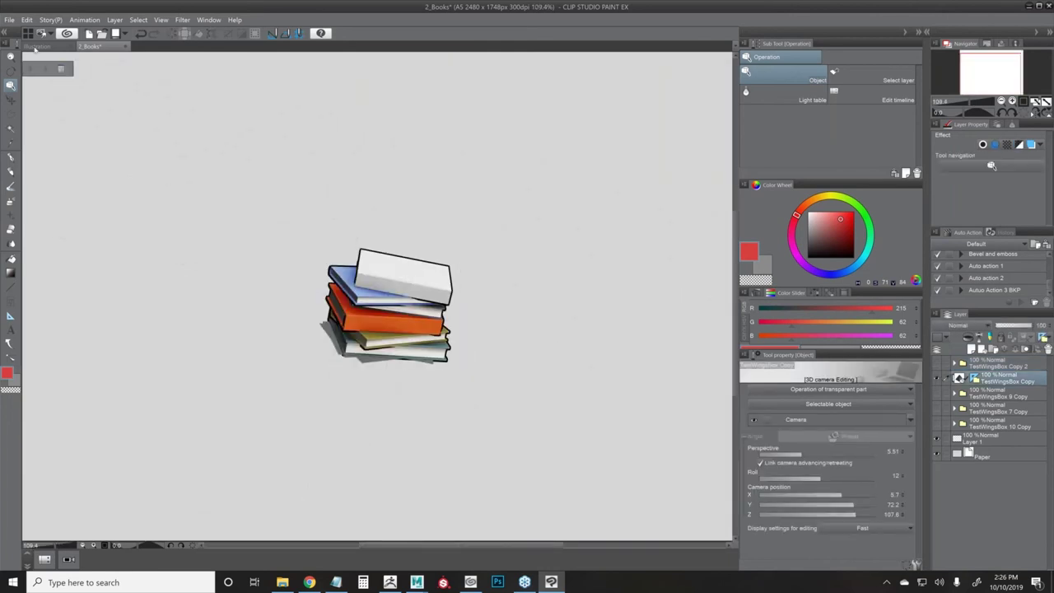
- Select the pile of books and turn it around its vertical axis to a Y rotation of about 63.1
left_click(404, 310)
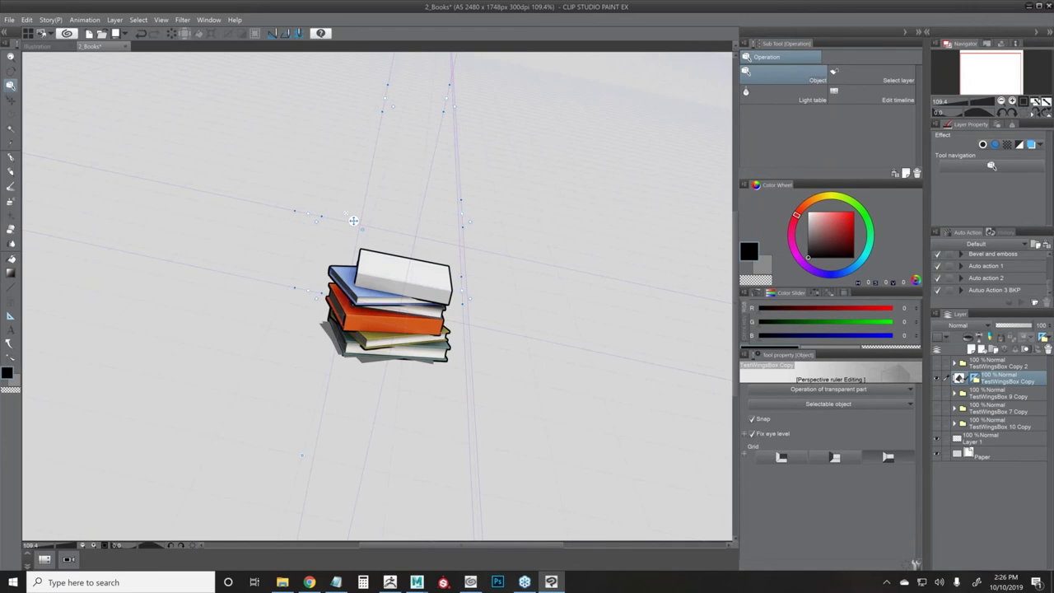
left_click(379, 270)
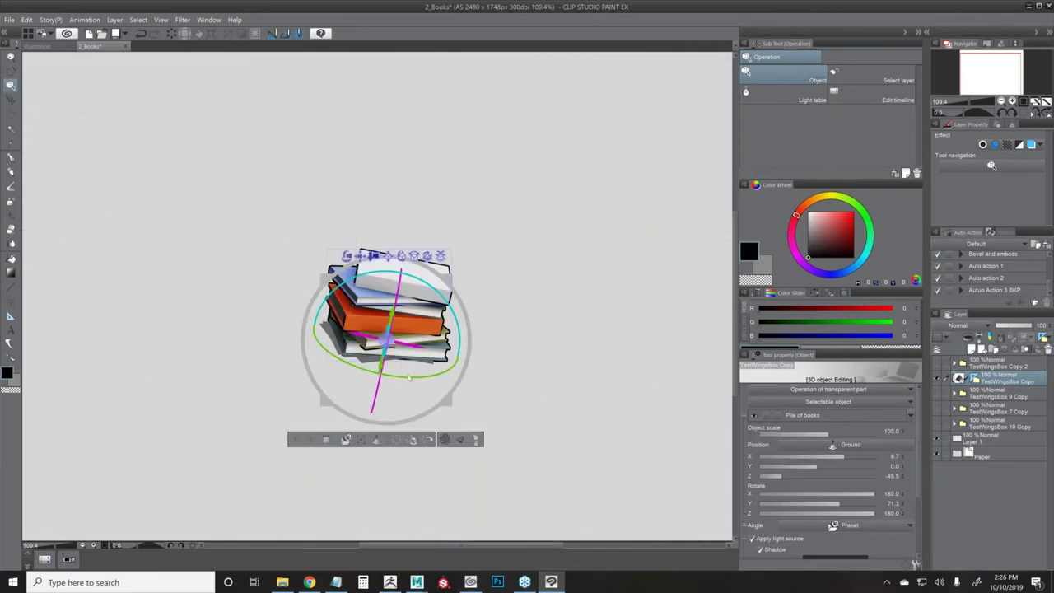
left_click_drag(333, 356, 348, 363)
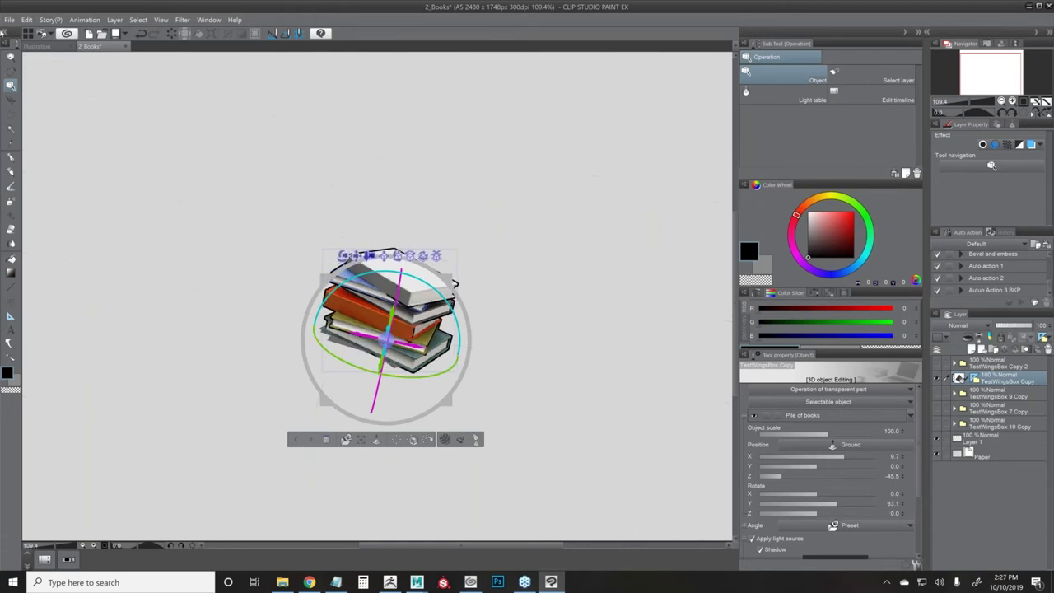
- Try an LT conversion of the rotated books, testing line widths up to 25 px before applying it with 1 px
left_click(10, 98)
left_click(114, 19)
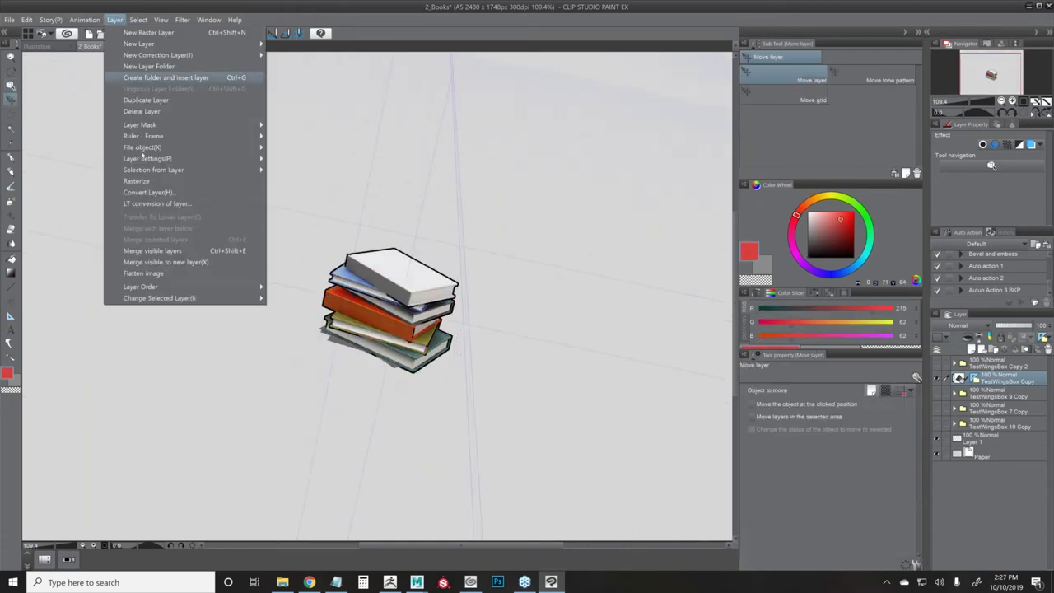
left_click(151, 203)
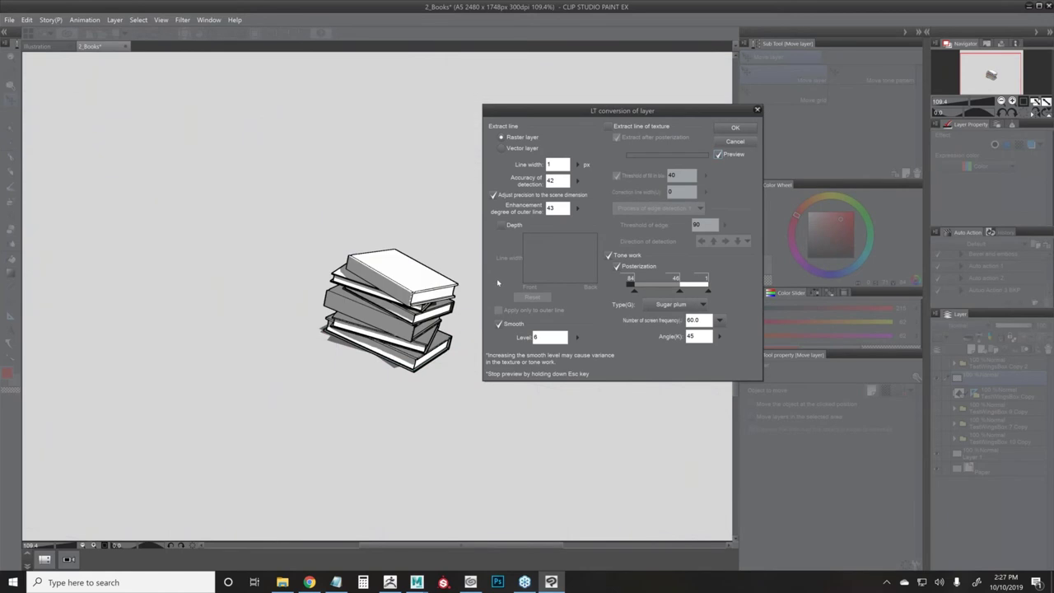
left_click_drag(577, 166, 575, 145)
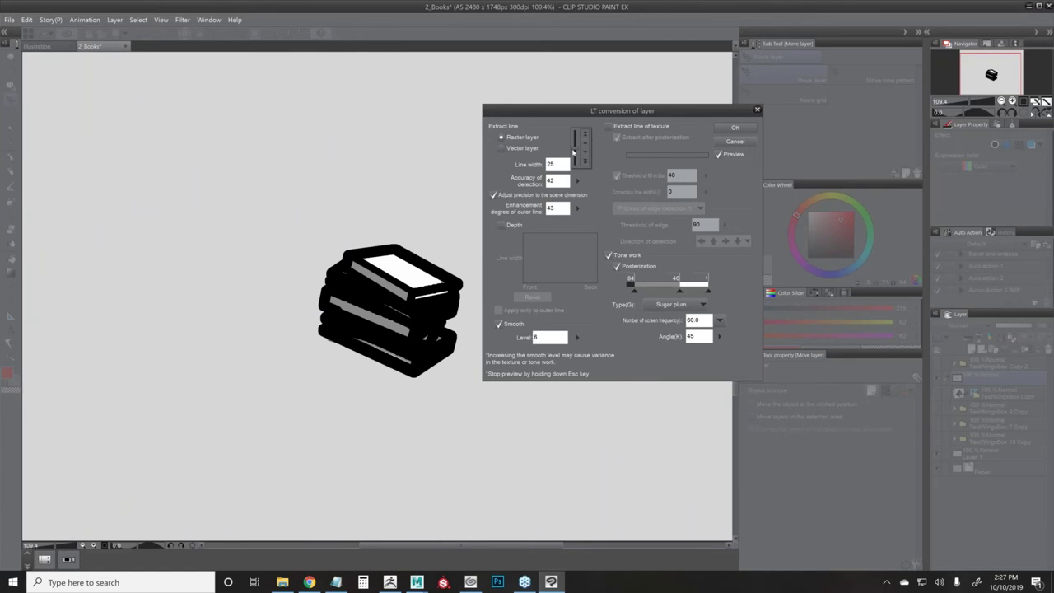
left_click_drag(582, 149, 575, 160)
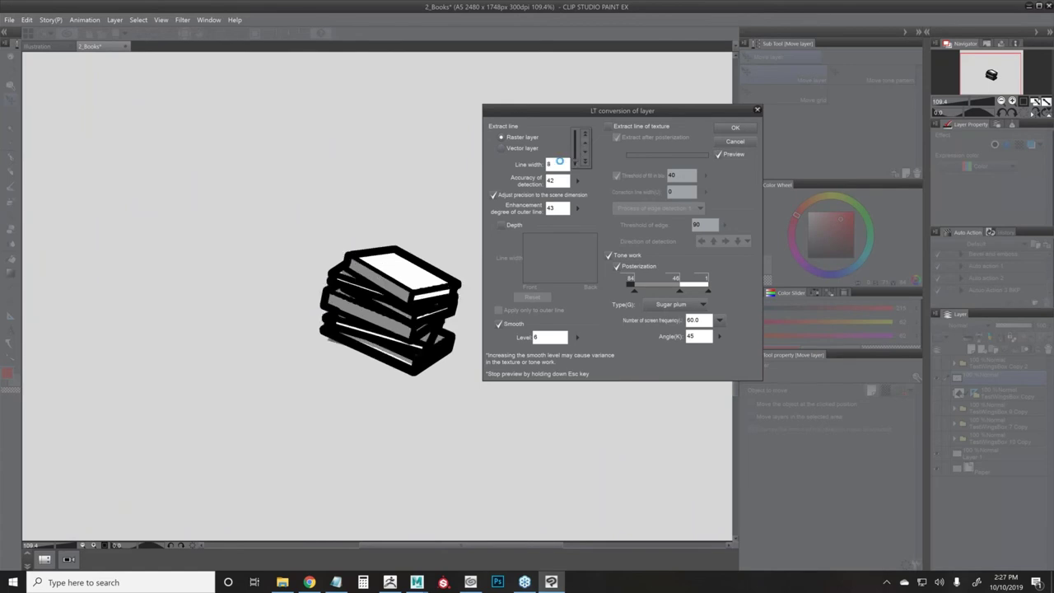
double_click(555, 165)
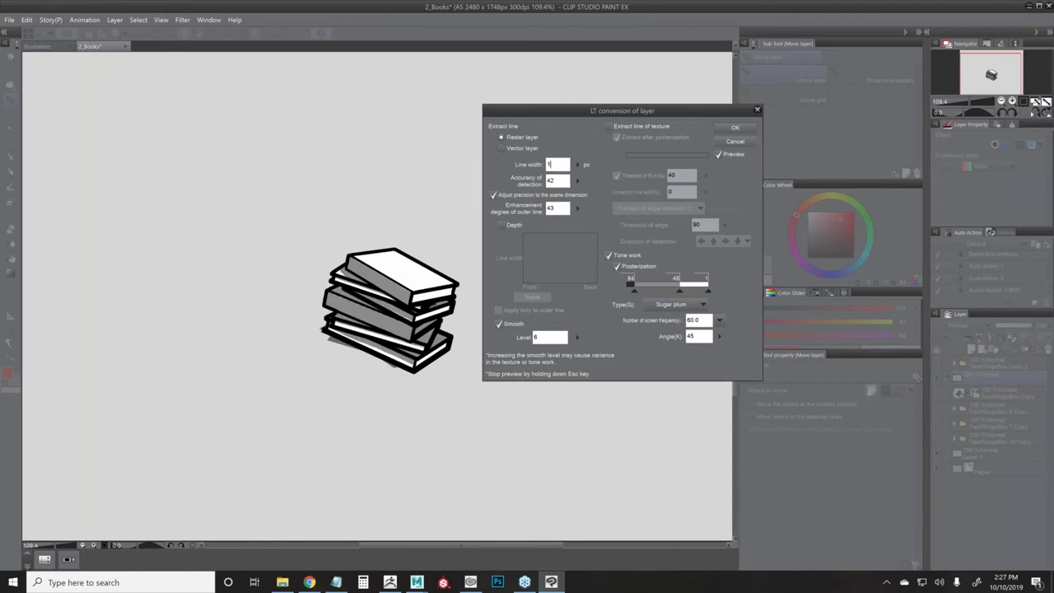
key("Return")
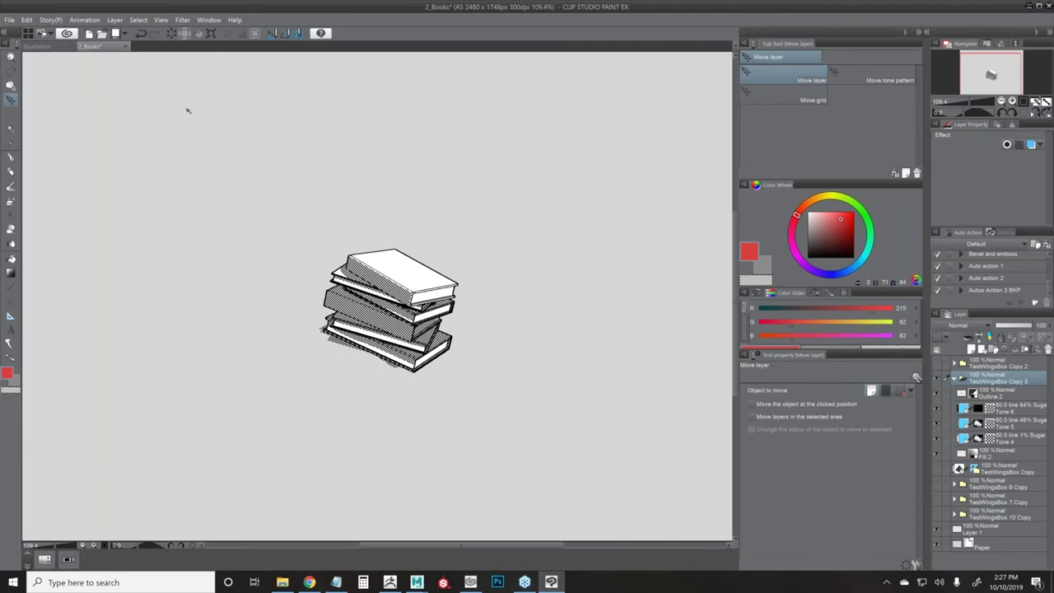
- Undo the last conversion, start a new LT conversion of the 3D layer with preview, and set the accuracy of detection to 58
key("ctrl+l")
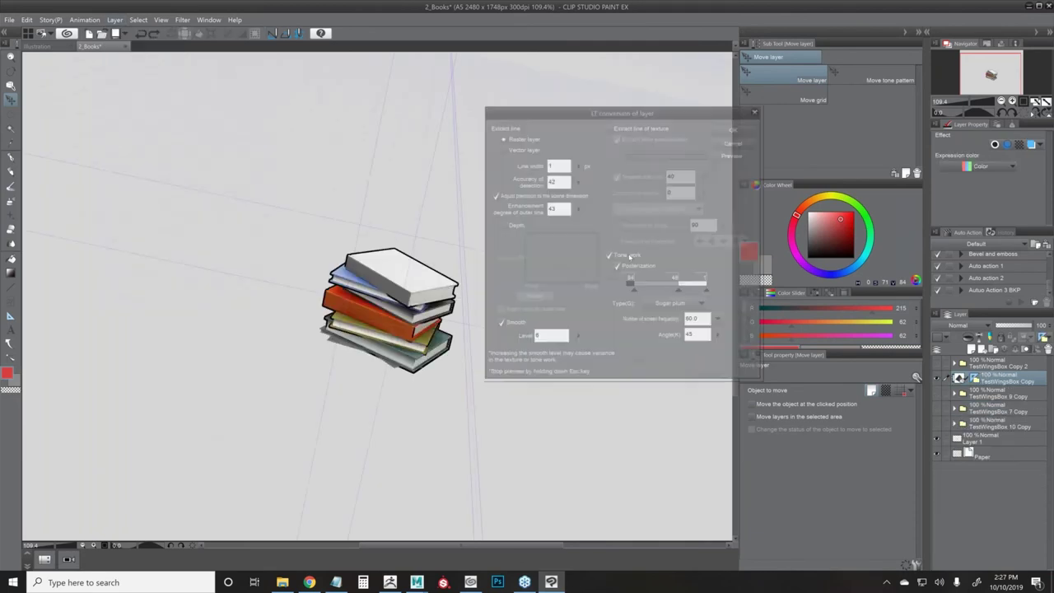
left_click(726, 157)
left_click(578, 180)
mouse_move(576, 181)
left_mouse_down()
mouse_move(577, 169)
mouse_move(578, 194)
left_mouse_up()
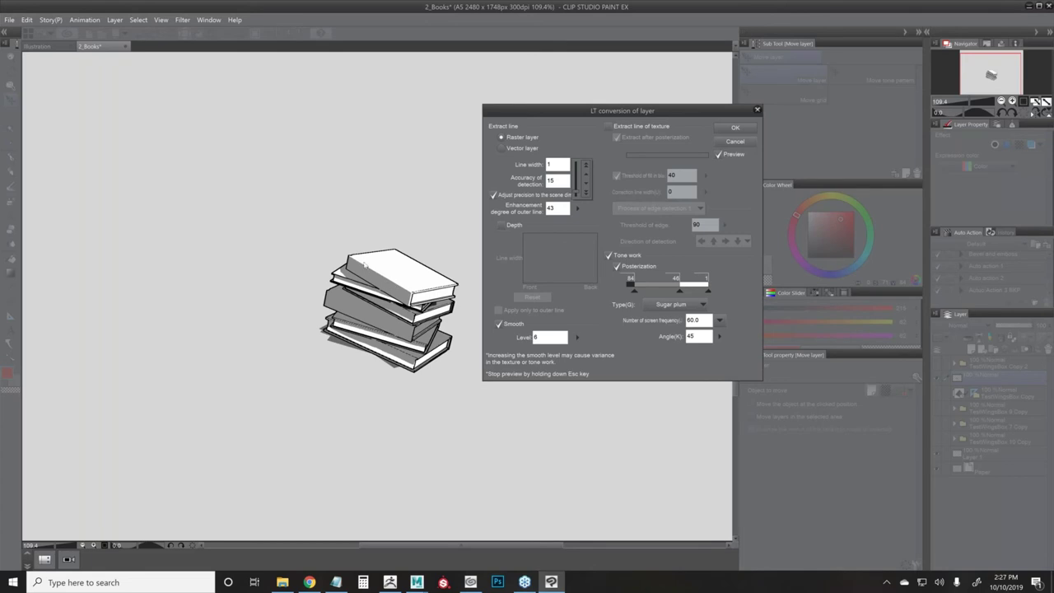
left_click_drag(576, 192, 576, 175)
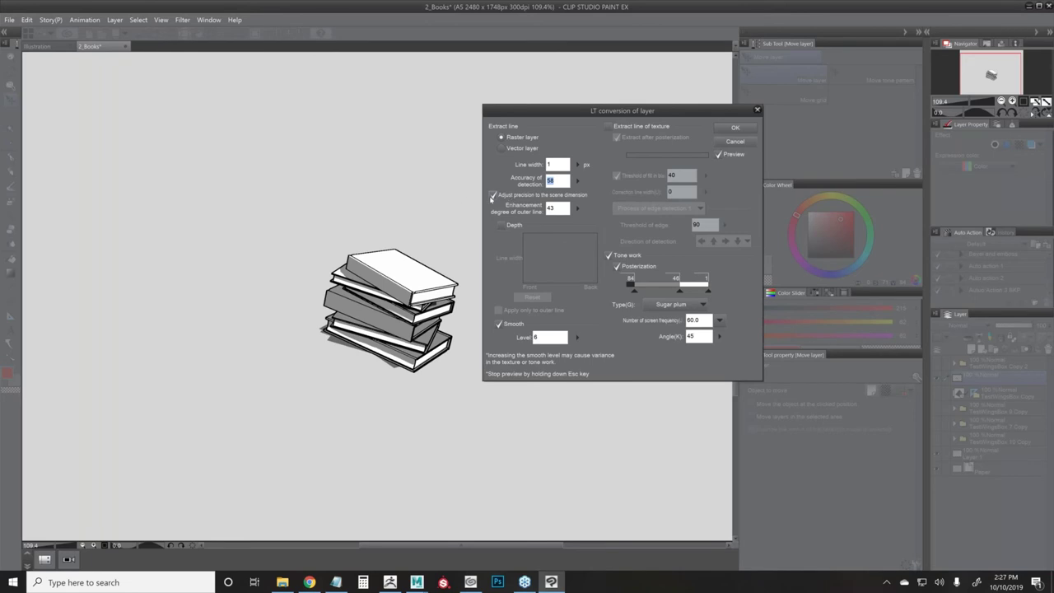
- Try switching the scene precision adjustment off and on and reshaping the depth line-width curve, and turn depth off again
left_click(492, 196)
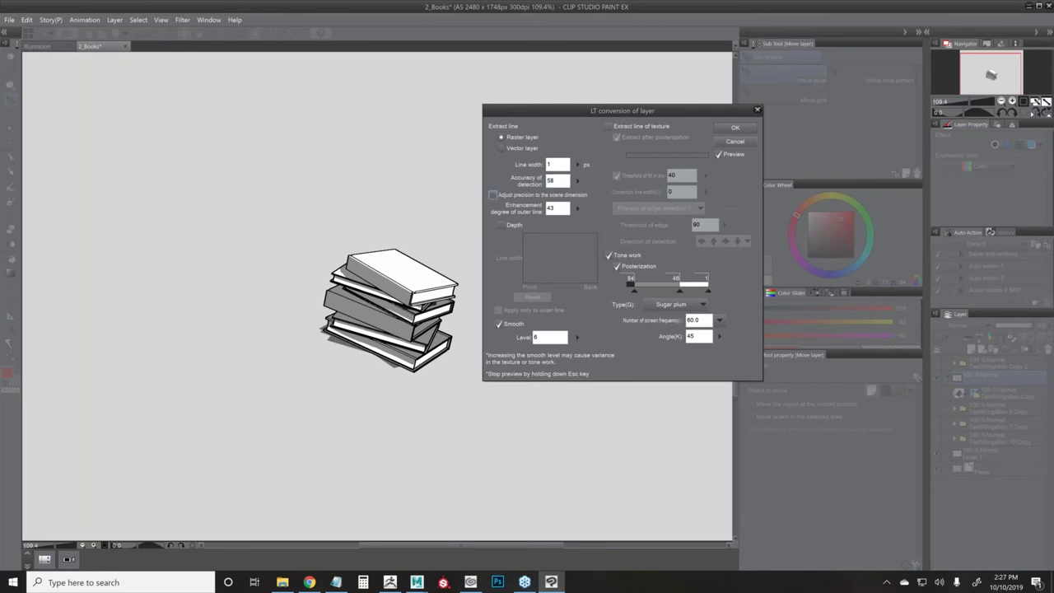
left_click(492, 195)
left_click(501, 225)
left_click_drag(521, 265, 521, 236)
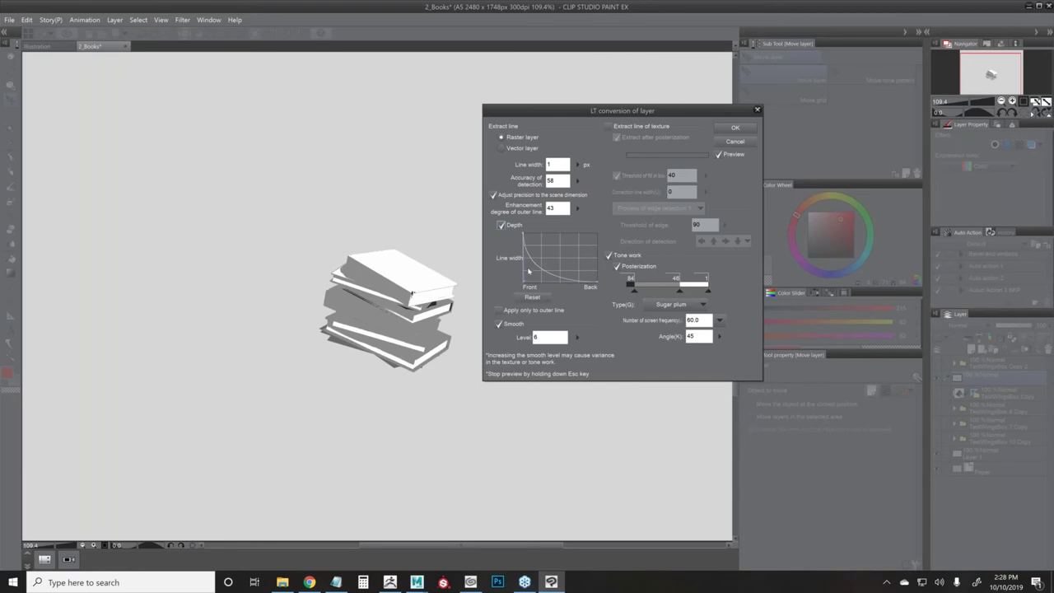
left_click_drag(537, 270, 599, 284)
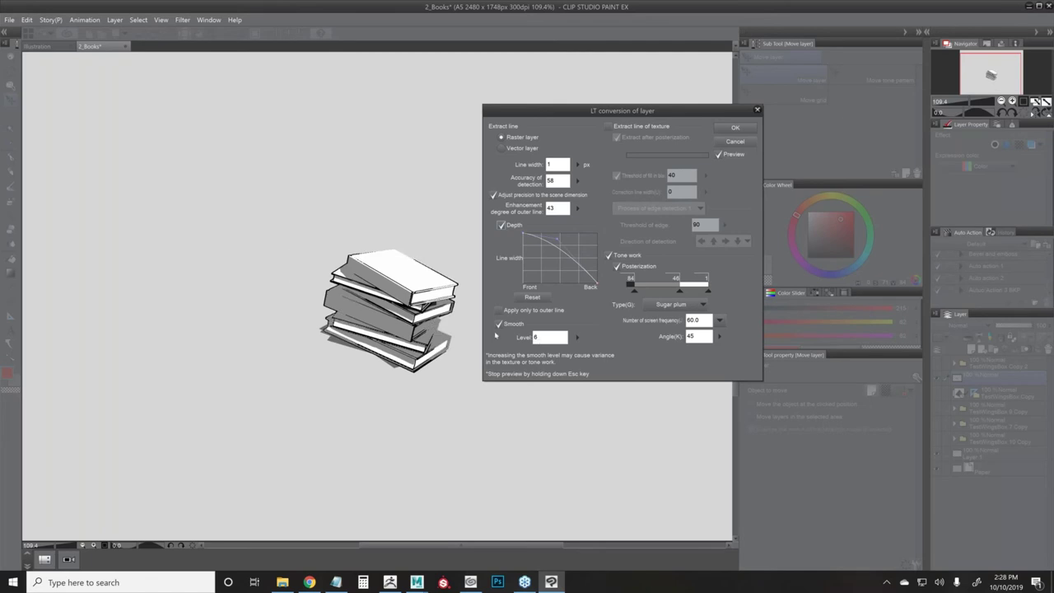
left_click(501, 227)
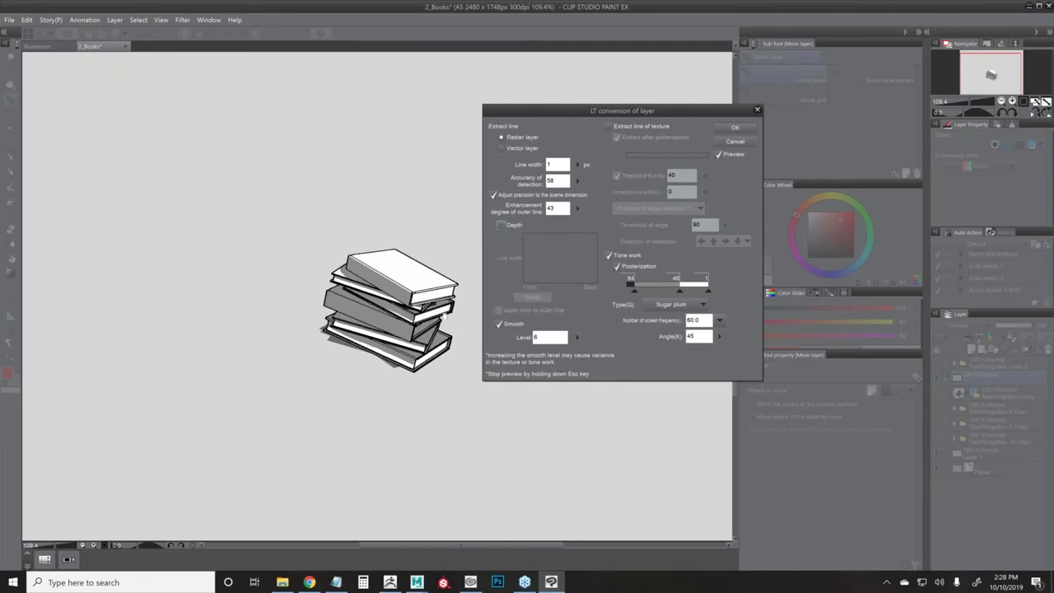
mouse_move(577, 337)
left_mouse_down()
mouse_move(581, 356)
mouse_move(577, 339)
left_mouse_up()
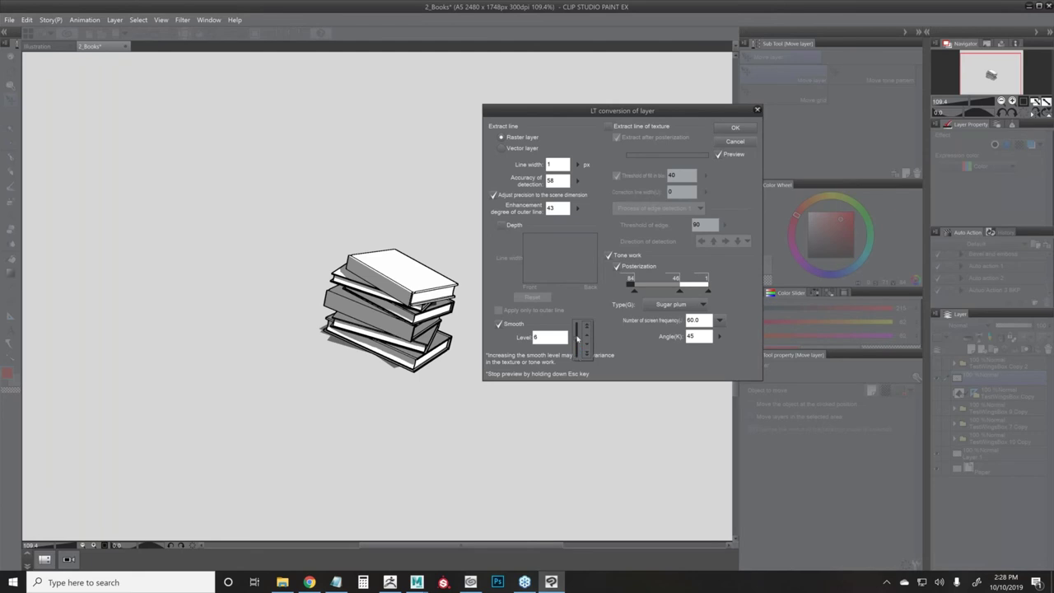
- Add a posterization level to the tone work and adjust the four levels to 93, 66, 43 and 1
left_click(642, 111)
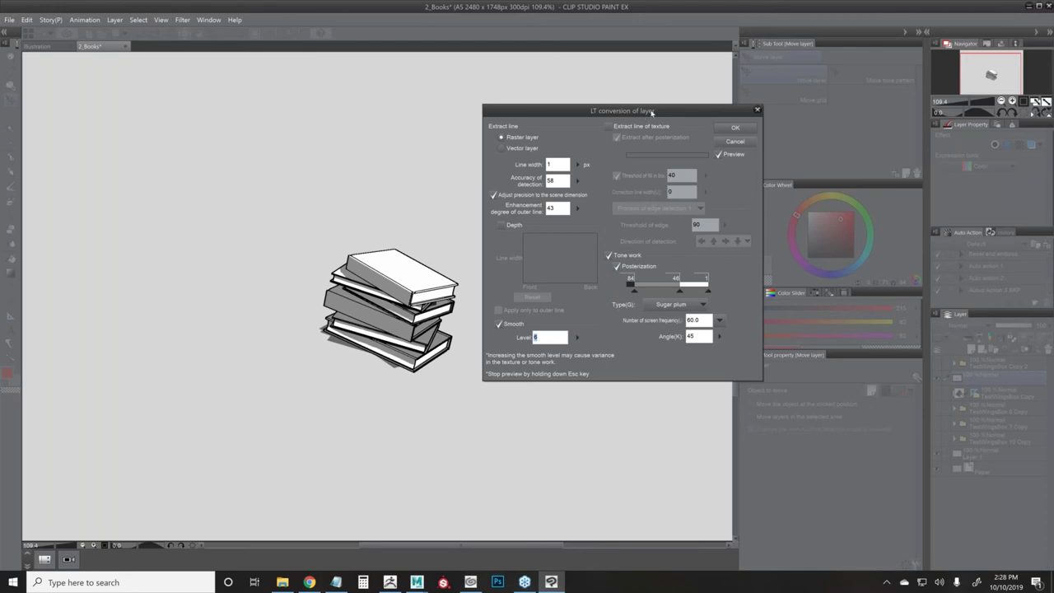
left_click_drag(644, 117, 624, 115)
left_click_drag(614, 287, 662, 286)
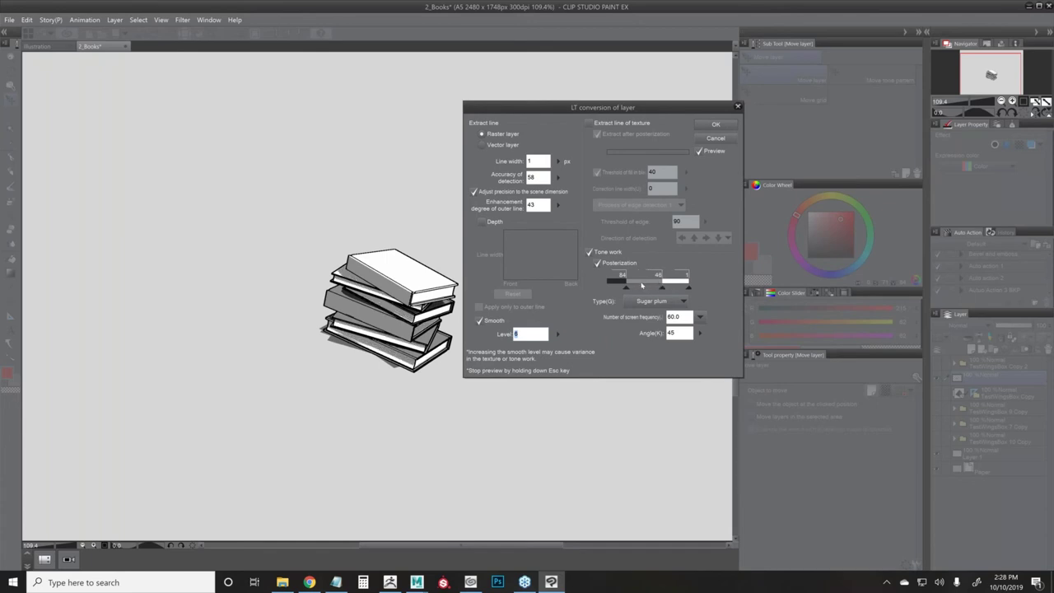
left_click(643, 287)
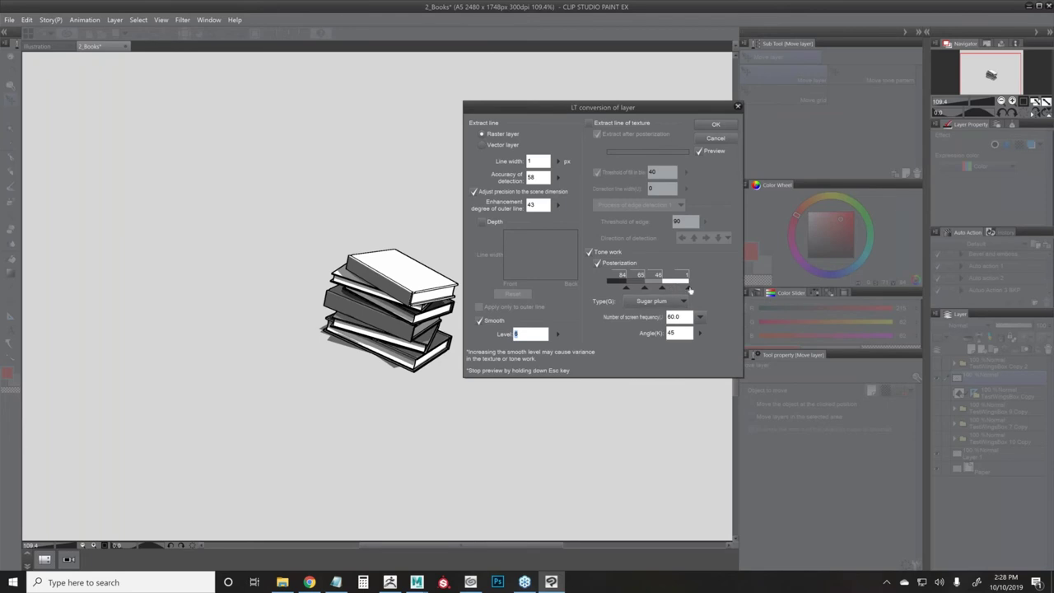
left_click(674, 286)
left_click(615, 286)
mouse_move(624, 286)
left_mouse_down()
mouse_move(625, 297)
mouse_move(677, 292)
mouse_move(628, 291)
left_mouse_up()
left_click(664, 290)
left_click(644, 289)
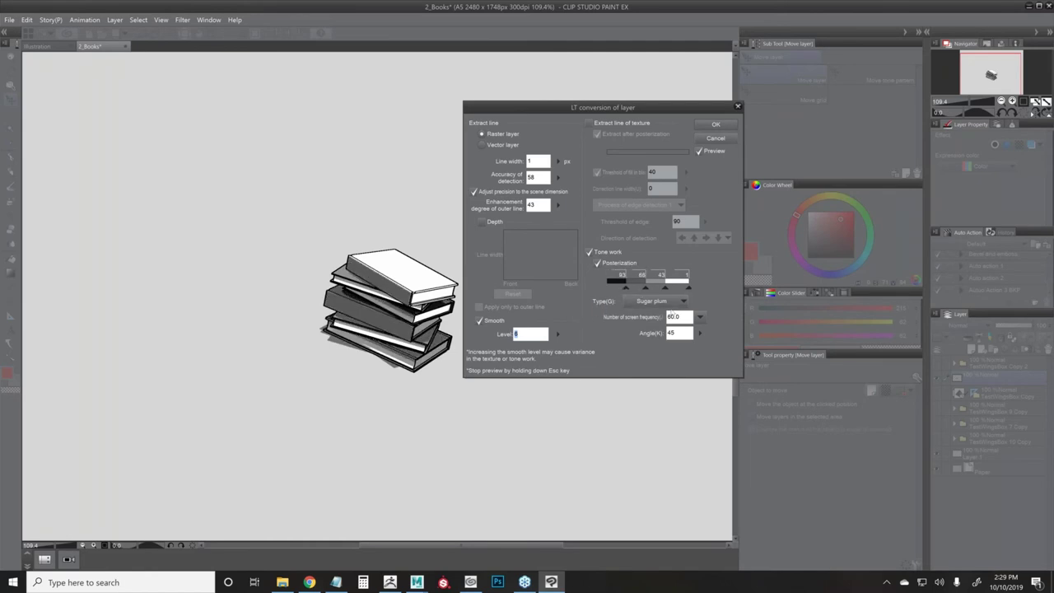
- Review the tone types, keep Sugar plum at screen frequency 60.0, and apply the LT conversion
left_click(682, 303)
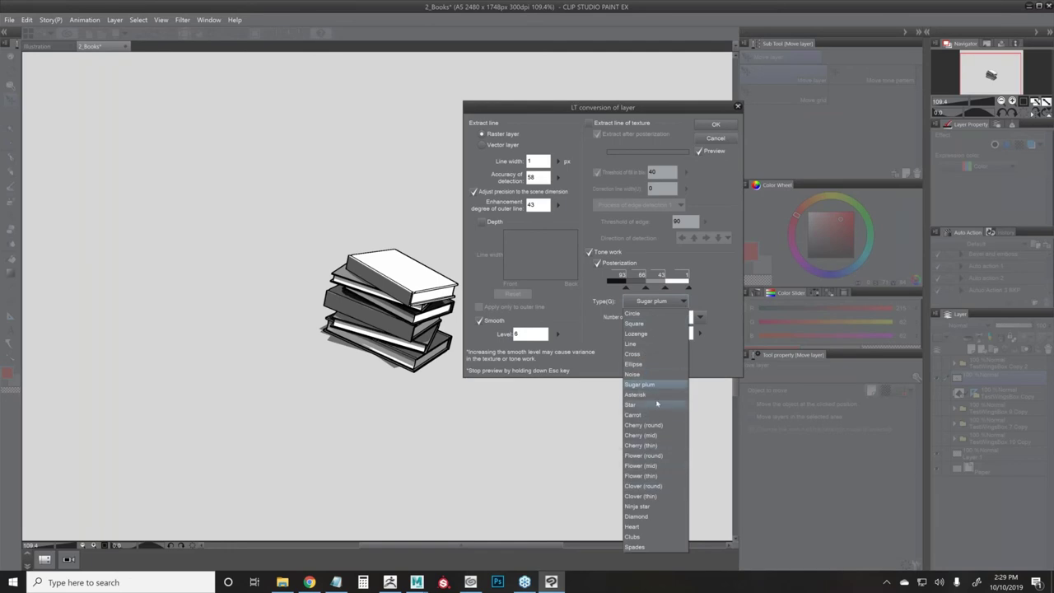
left_click(706, 350)
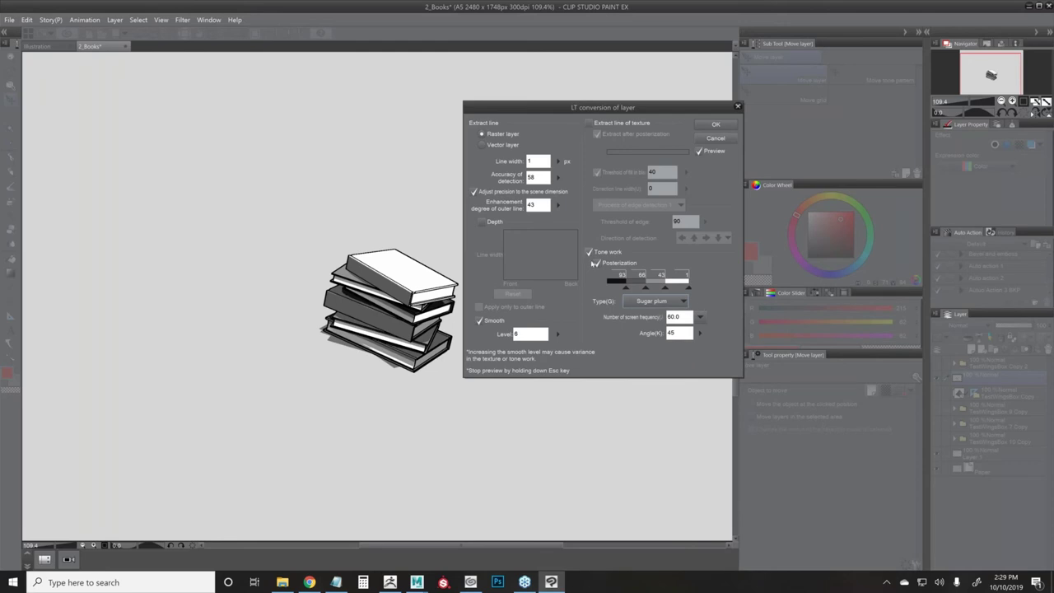
left_click(713, 124)
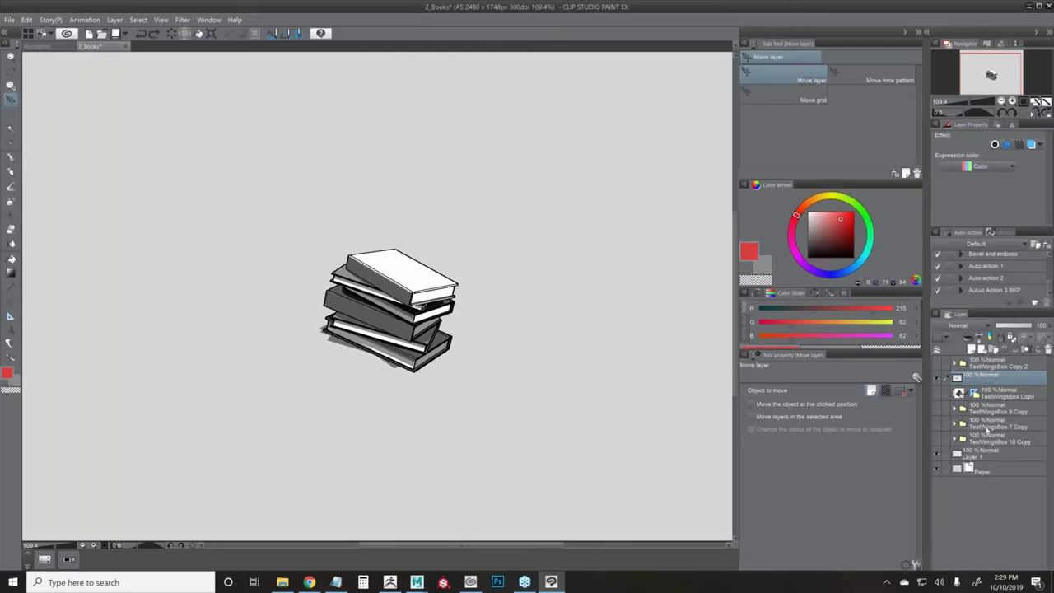
scroll(509, 292, "up", 2)
scroll(509, 291, "down", 1)
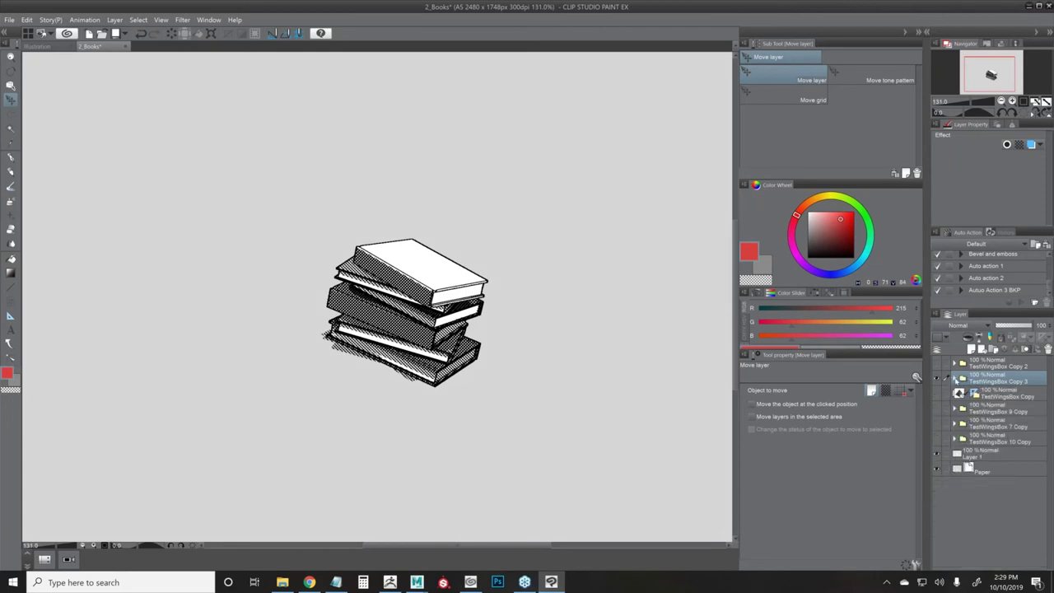
- Expand the converted TestWingsBox Copy 3 folder and hide its four tone layers and the Fill 2 layer
left_click(936, 337)
left_click(947, 362)
left_click(954, 378)
left_click(953, 378)
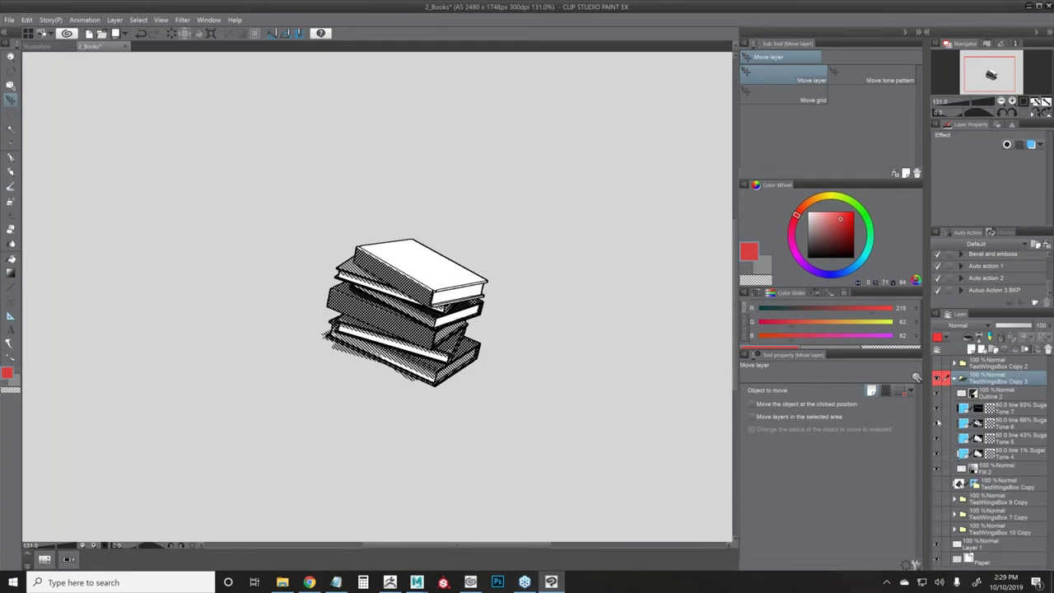
left_click_drag(935, 410, 936, 470)
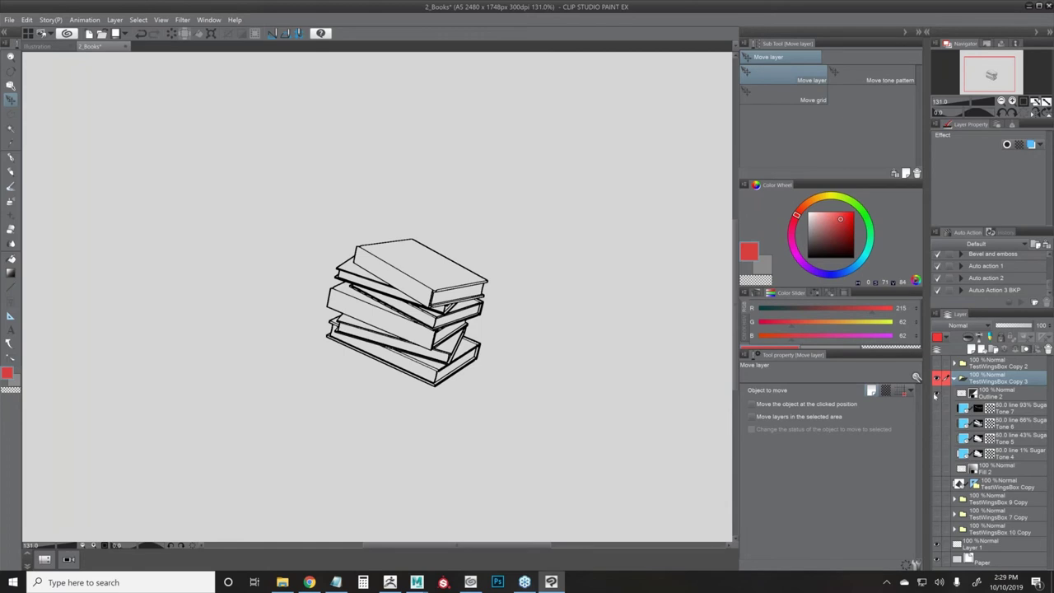
- Toggle the Outline 2 layer until it is hidden, and show the four tone layers and Fill 2 again
left_click(934, 395)
left_click(935, 396)
left_click(935, 396)
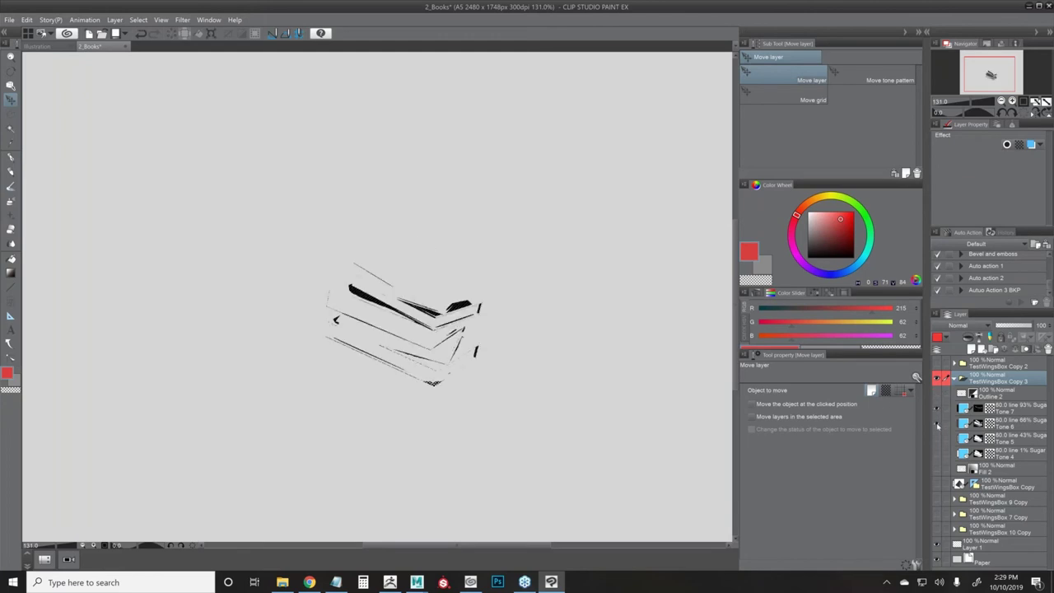
left_click(936, 424)
left_click(936, 439)
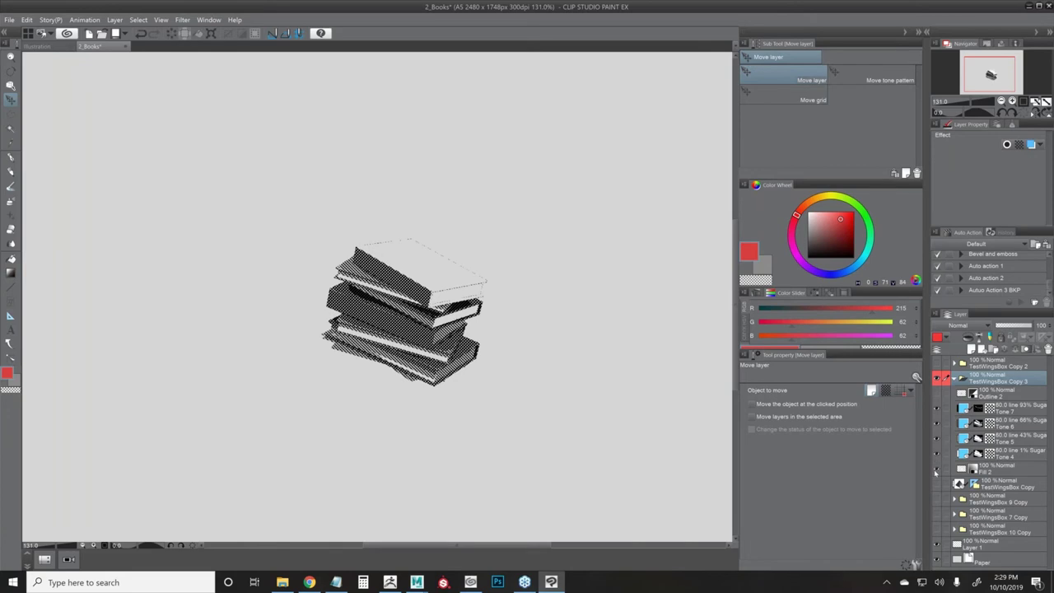
left_click(935, 469)
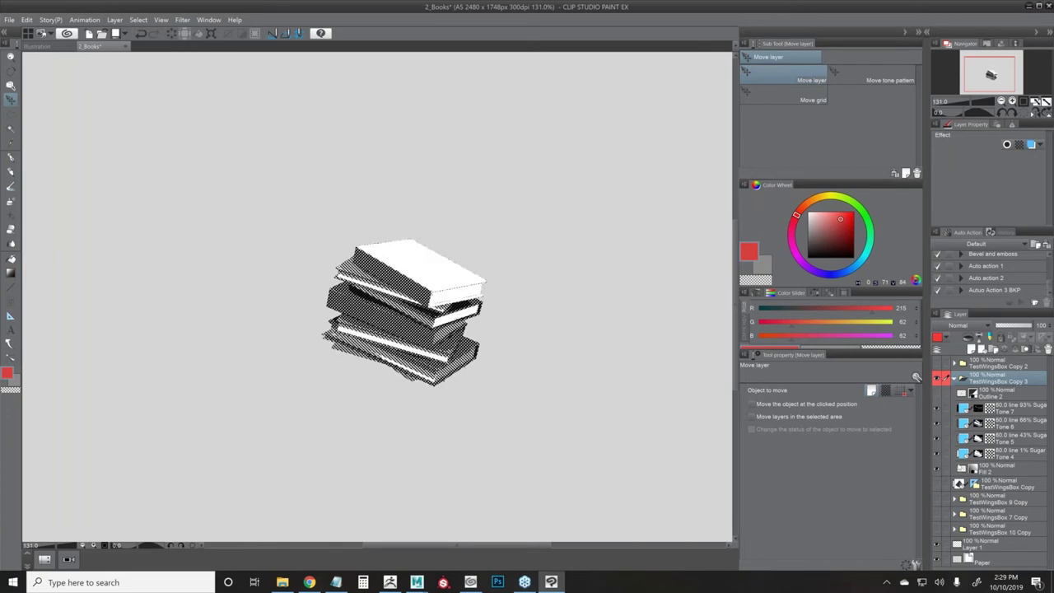
- Select the painted area of the Fill 2 layer and save the document
left_click(942, 468)
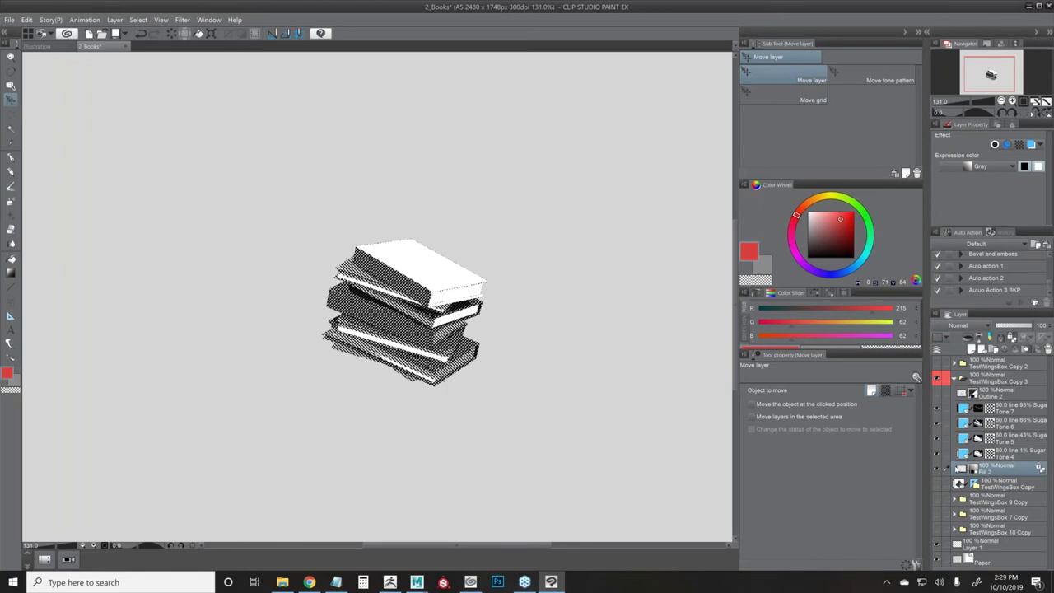
left_click(961, 469, "ctrl")
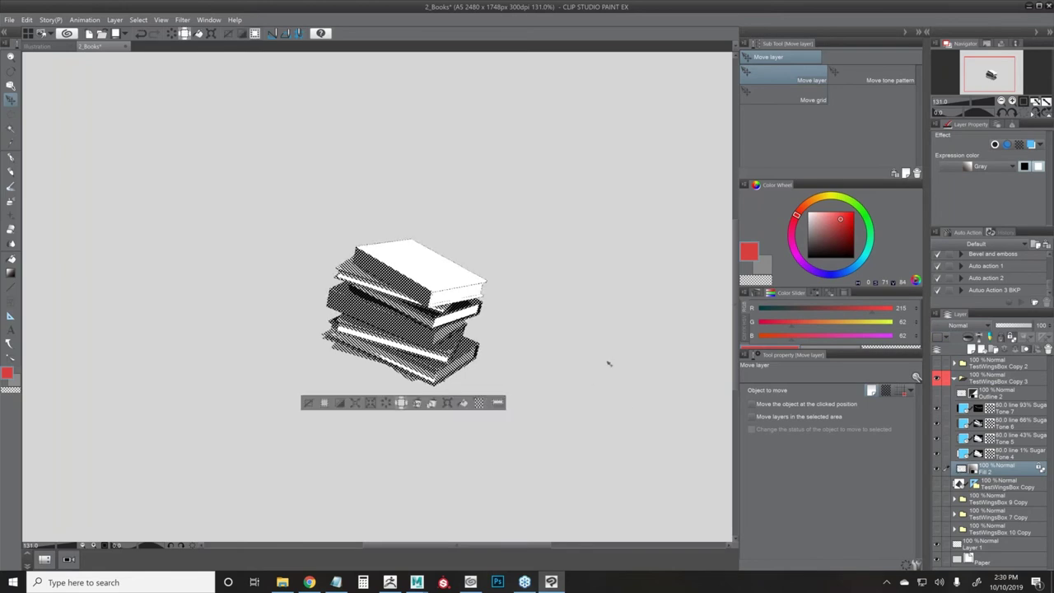
key("ctrl+s")
- Show the Outline 2 layer, select Tone 7 and enlarge the layer property area to reveal its dot settings
left_click(936, 393)
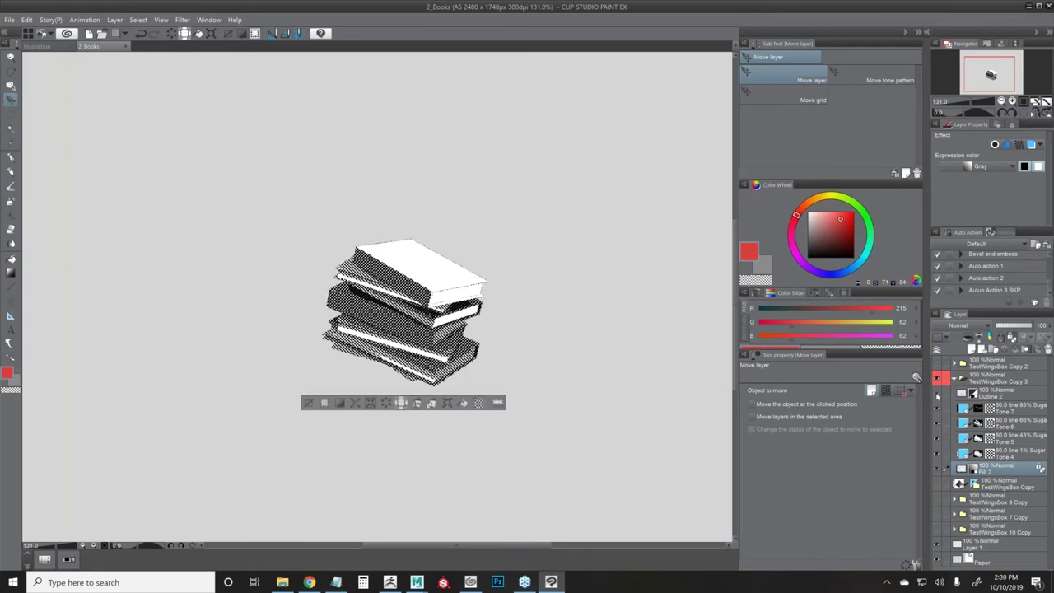
left_click(984, 393)
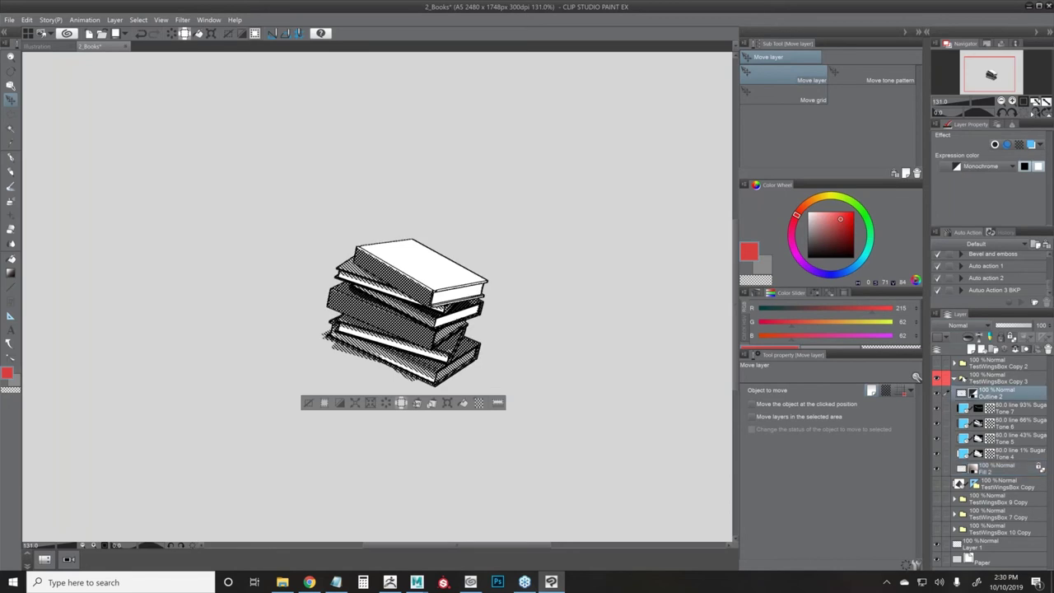
left_click(1011, 411)
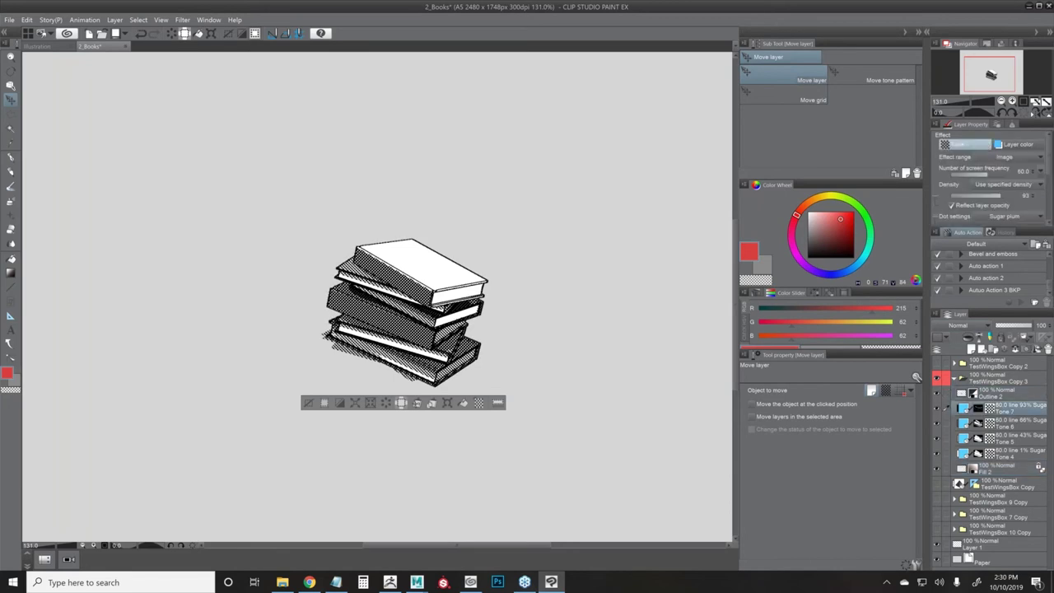
left_click(966, 218)
left_click_drag(977, 281, 977, 266)
- Hide Tone 7, Tone 5 and Tone 4 so only Tone 6 stays visible with the outline and fill, and select Tone 6
left_click(937, 455)
left_click(936, 458)
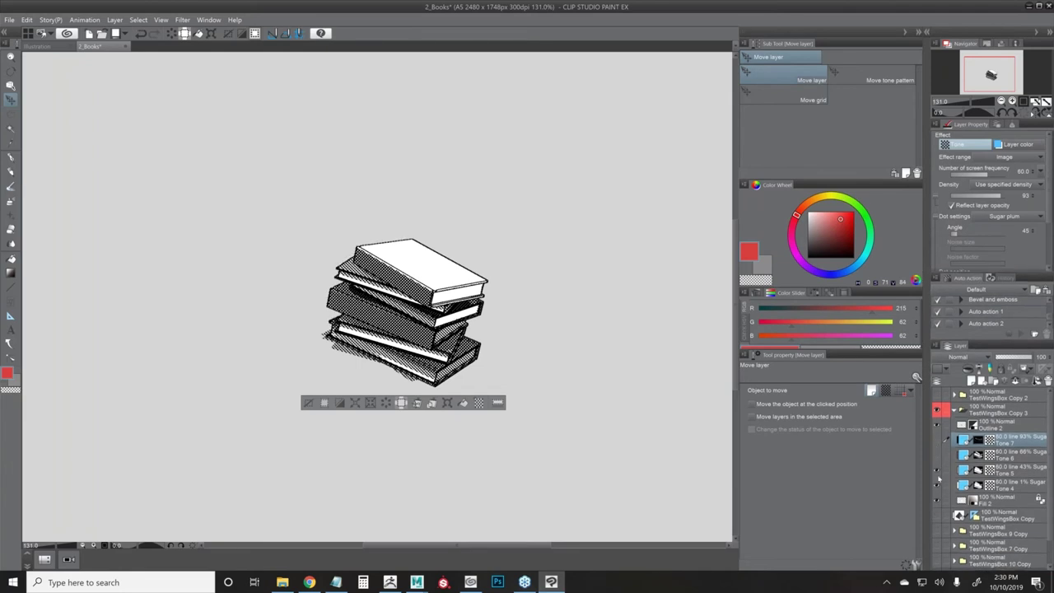
left_click_drag(937, 484, 937, 440)
left_click(936, 441)
left_click(936, 440)
left_click(935, 455)
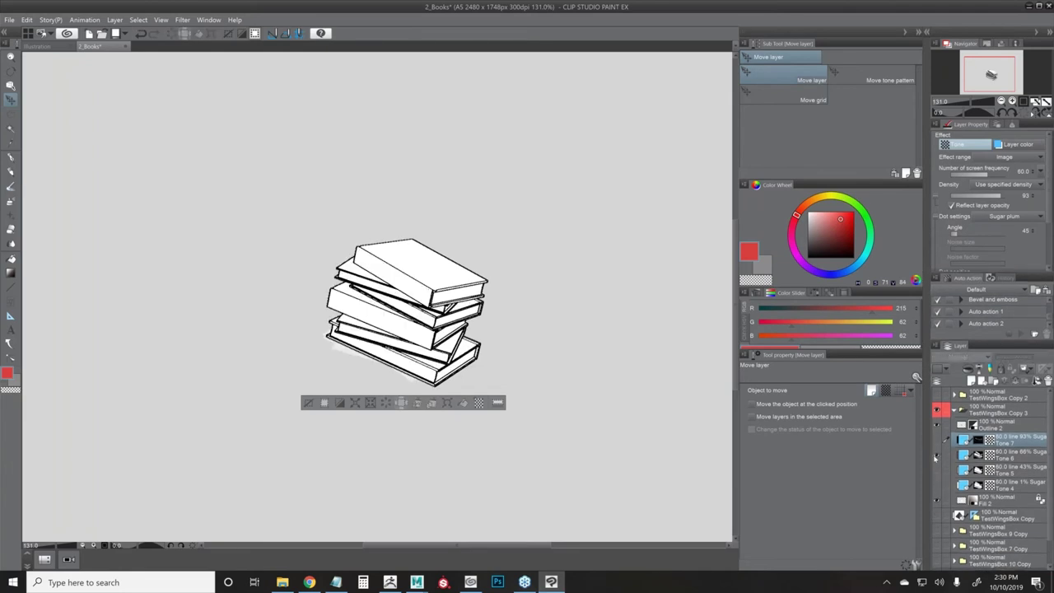
left_click(935, 457)
left_click(997, 453)
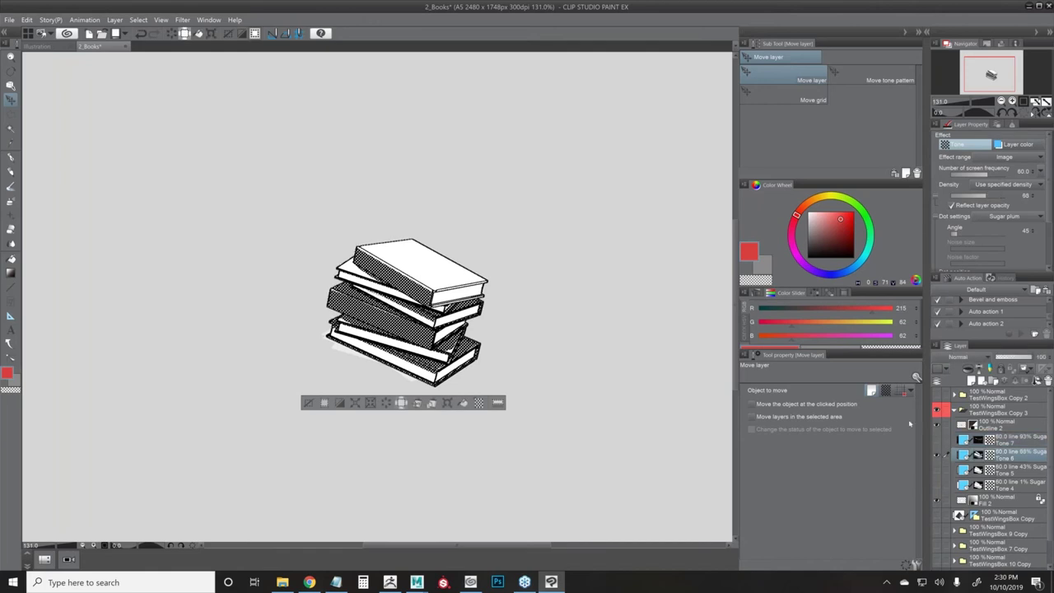
- Set Tone 6 to a screen frequency of 53.5 and change its dot shape to Circle
scroll(377, 336, "up", 6)
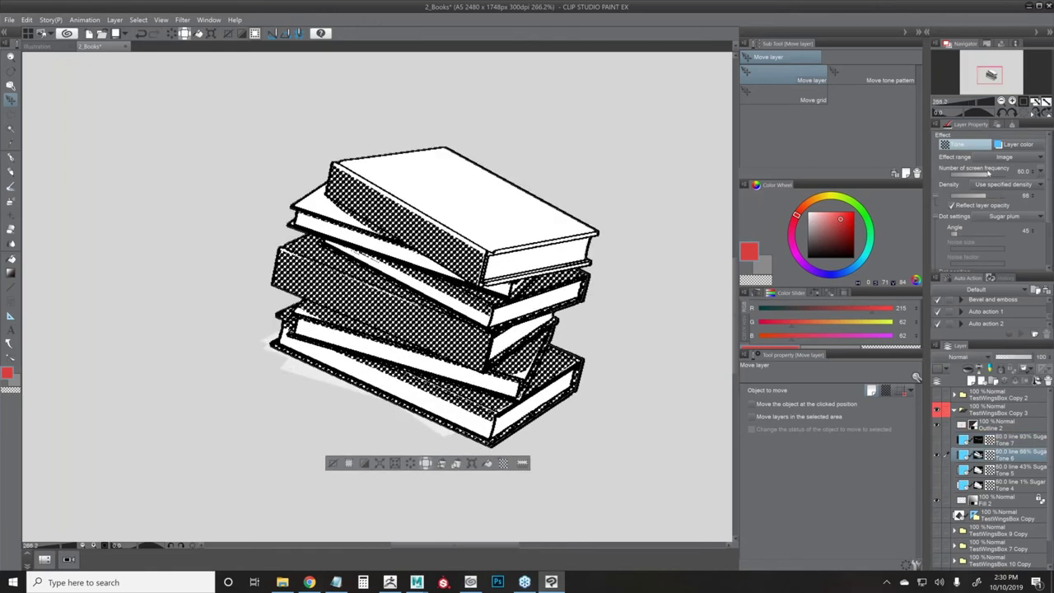
left_click(968, 173)
mouse_move(968, 174)
left_mouse_down()
mouse_move(993, 177)
mouse_move(961, 170)
mouse_move(985, 171)
left_mouse_up()
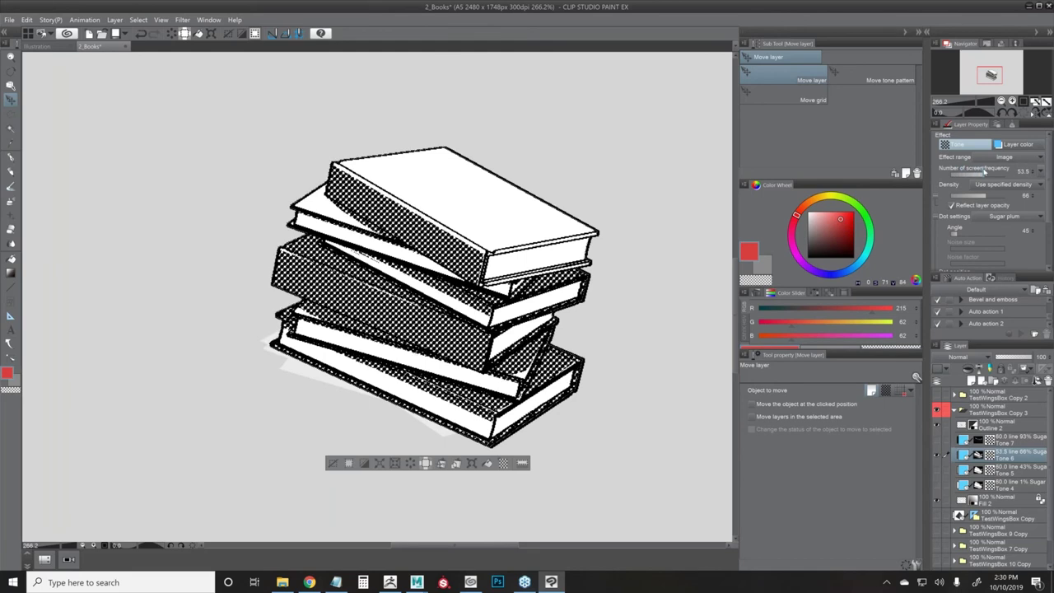
left_click(1028, 217)
left_click(1004, 227)
key("ctrl+plus")
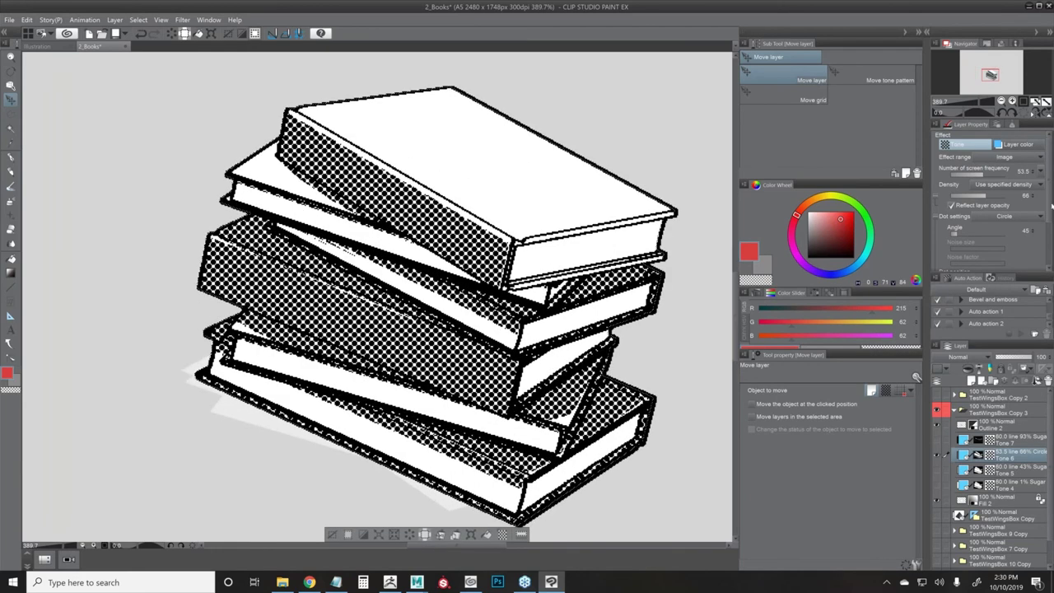
- Set the screen frequency of Tone 6 to 28.8 and its density to 35
left_click(961, 174)
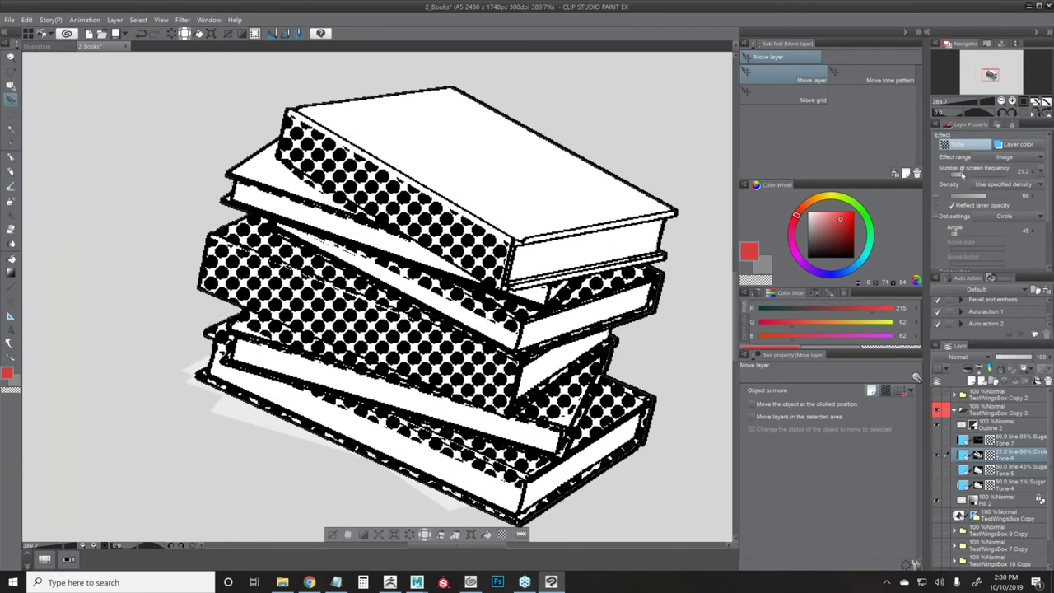
left_click_drag(961, 174, 954, 195)
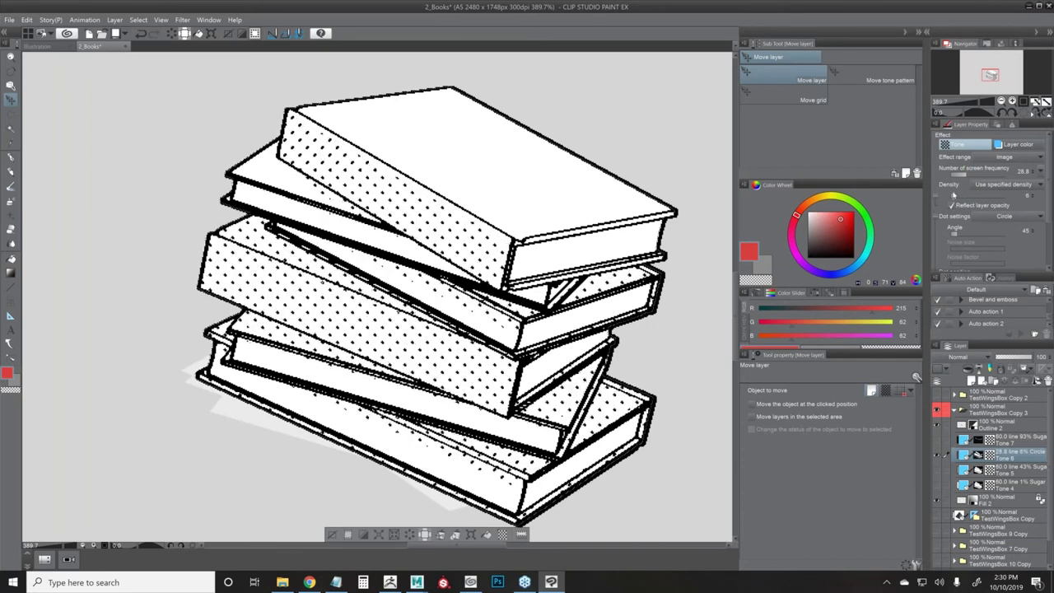
mouse_move(954, 195)
left_mouse_down()
mouse_move(984, 196)
mouse_move(969, 196)
left_mouse_up()
scroll(549, 342, "down", 2)
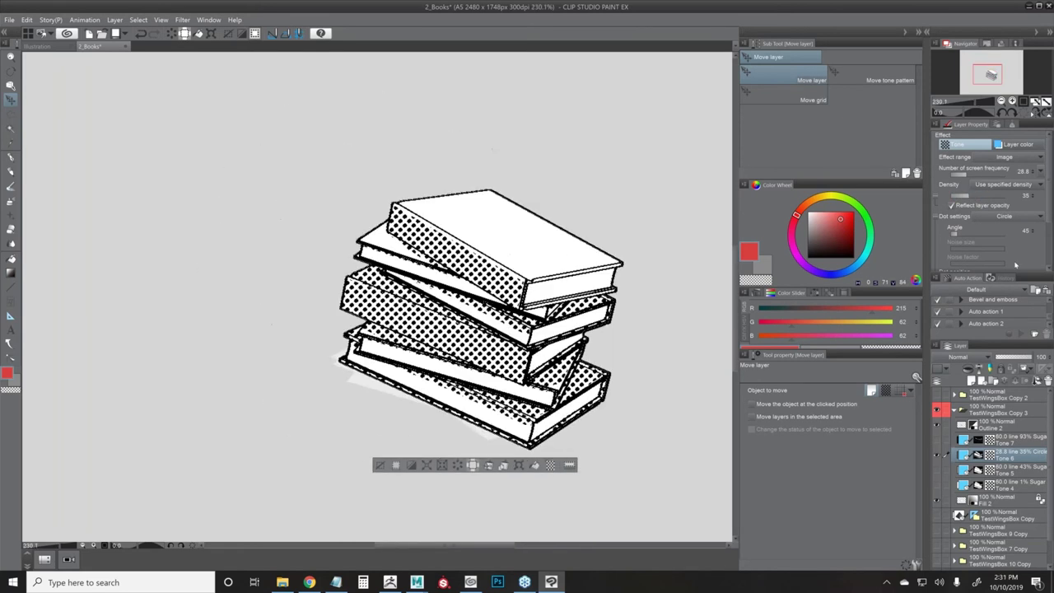
left_click(1023, 216)
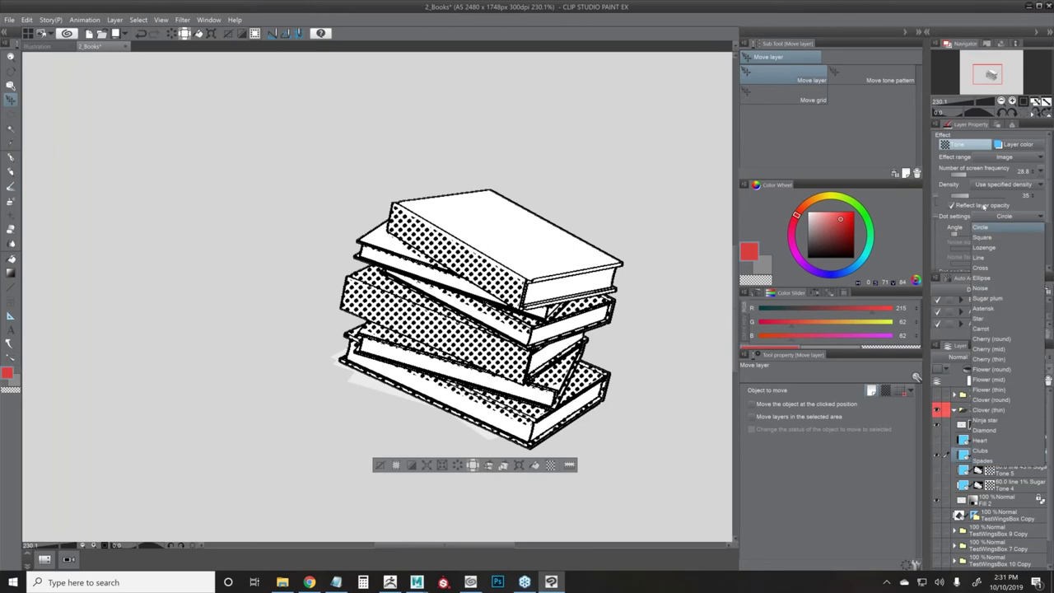
left_click(1049, 202)
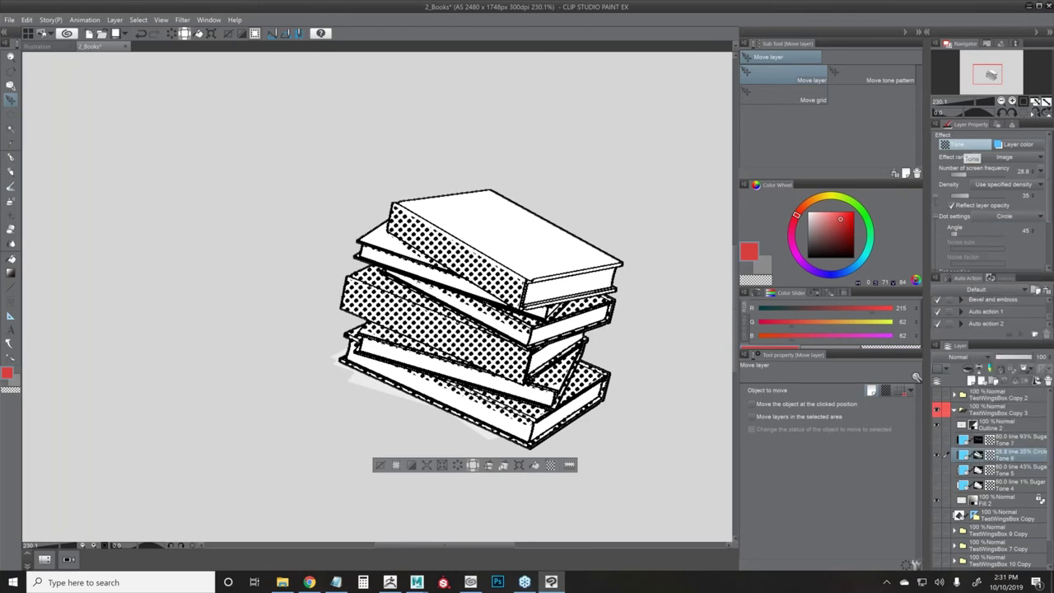
scroll(603, 403, "down", 1)
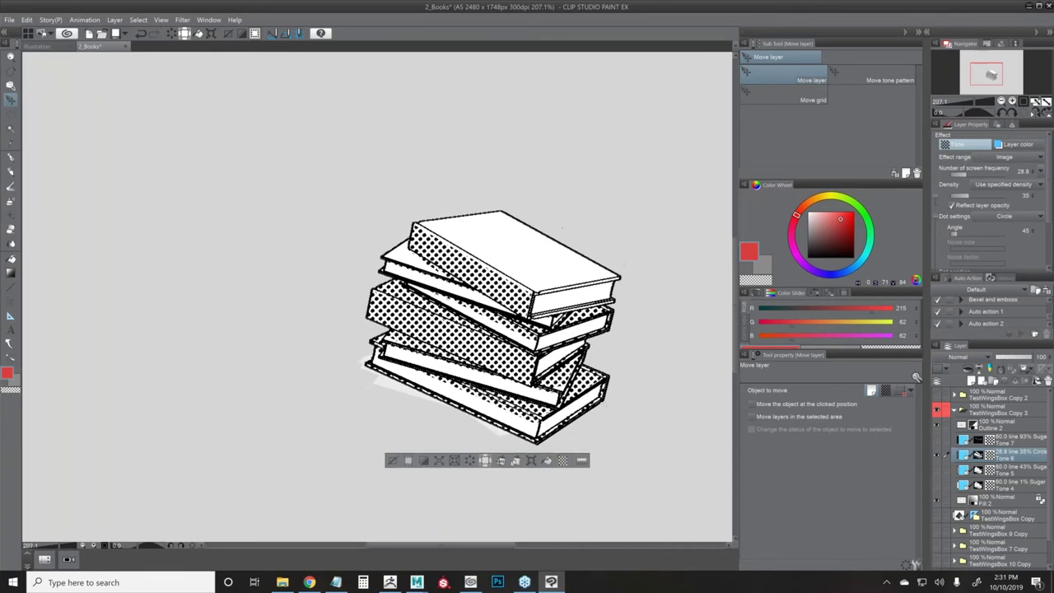
- Turn off the tone effect on Tone 6 and apply a layer color effect with a dark blue sub color
left_click(959, 144)
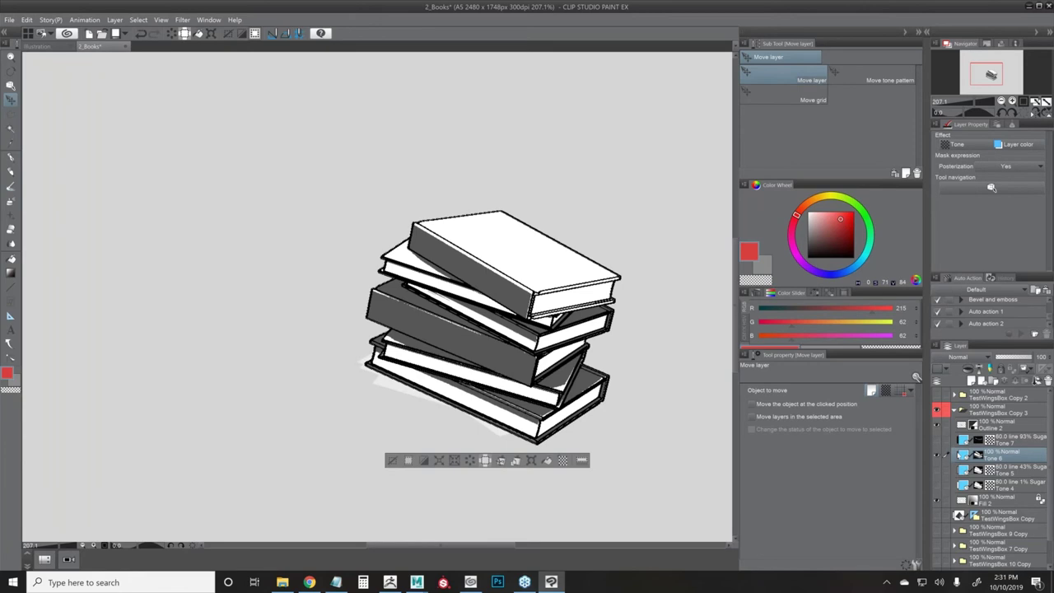
left_click(840, 272)
left_click(840, 240)
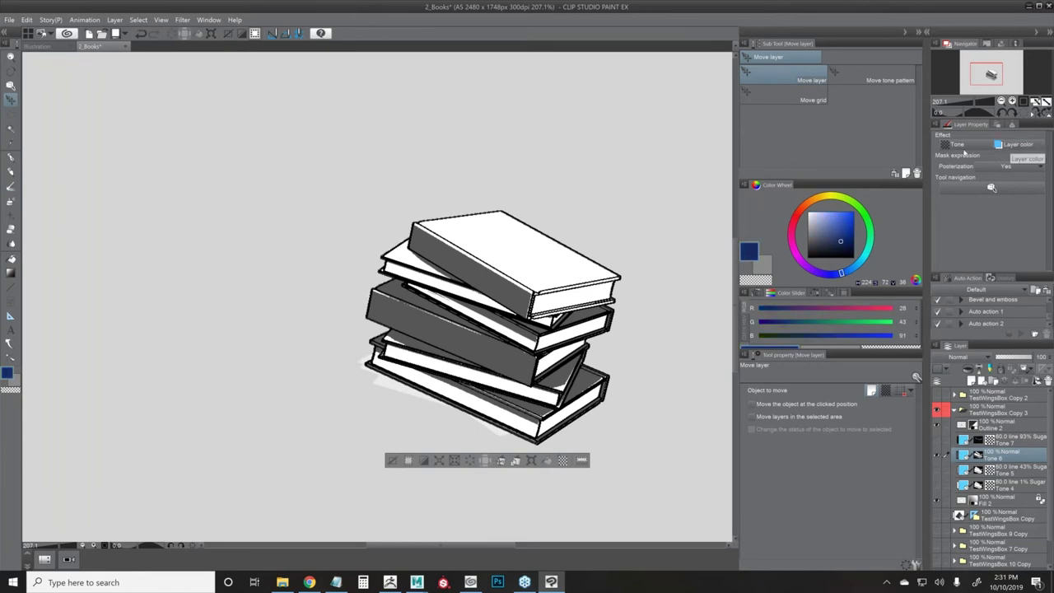
left_click(1012, 144)
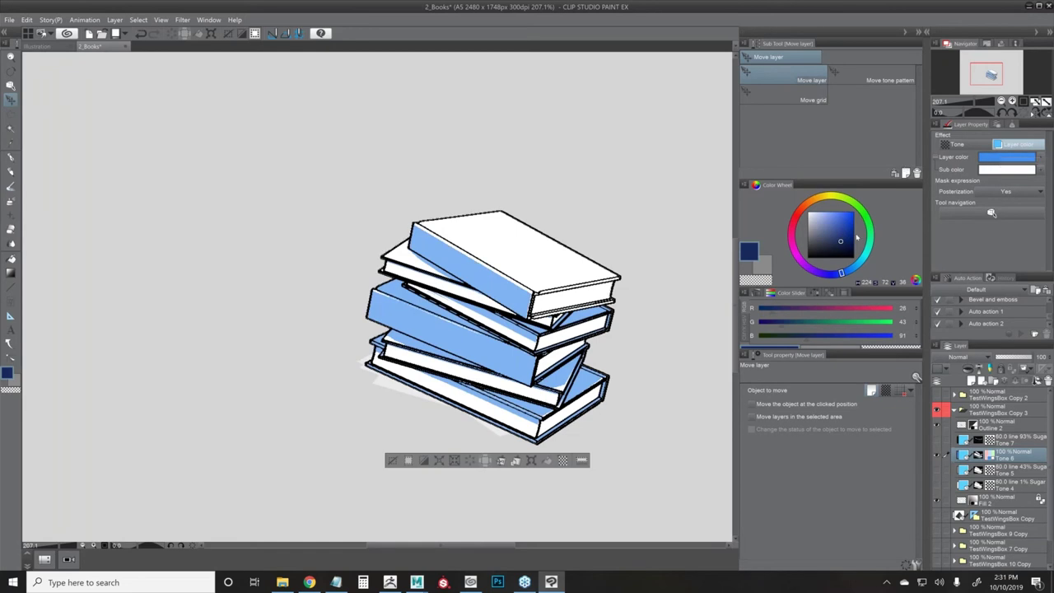
left_click(992, 168)
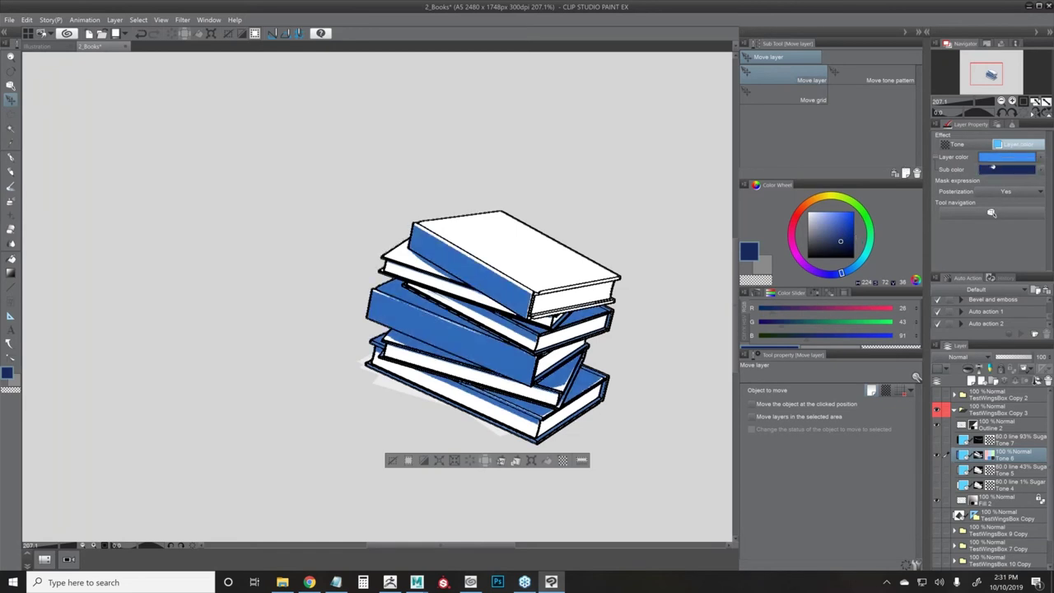
scroll(564, 340, "down", 3)
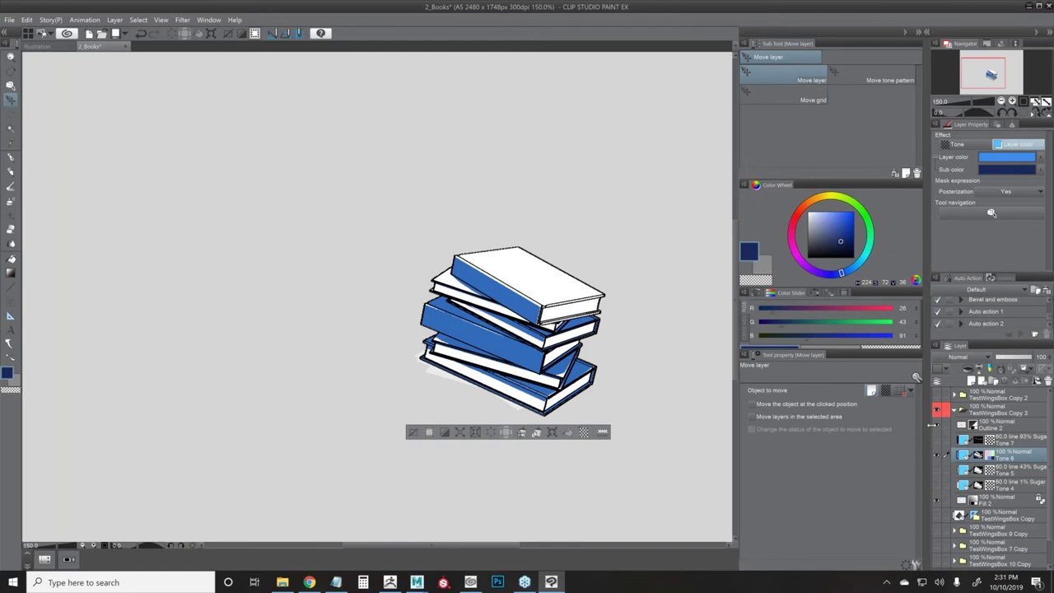
- Show the original 3D layer TestWingsBox Copy, clear the selection, recenter the books and enlarge the auto action list
left_click(938, 513)
key("ctrl+d")
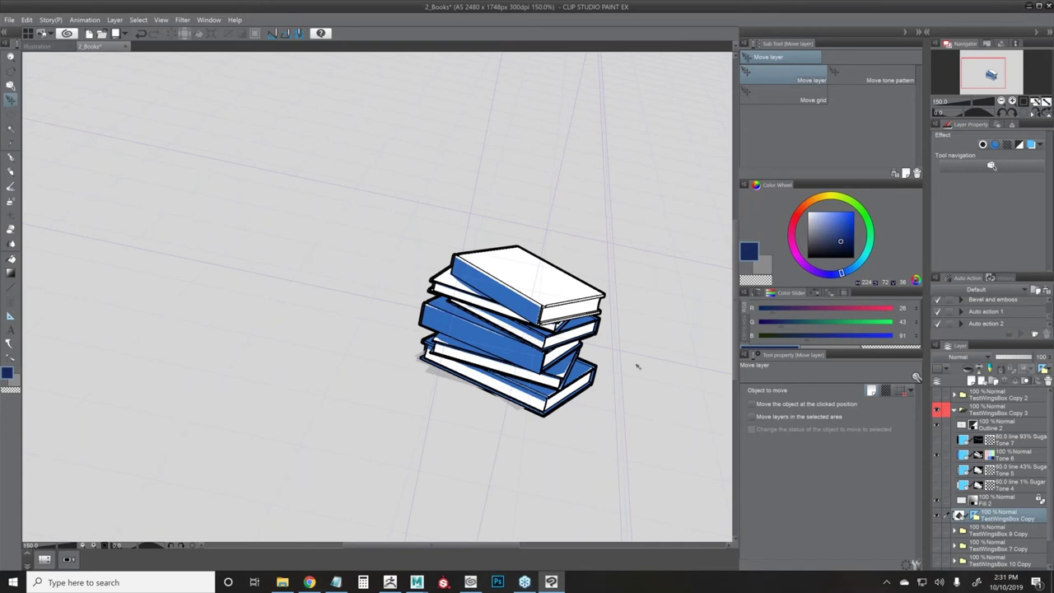
scroll(638, 363, "down", 3)
scroll(640, 349, "up", 1)
left_click_drag(602, 312, 481, 284)
left_click_drag(985, 272, 986, 226)
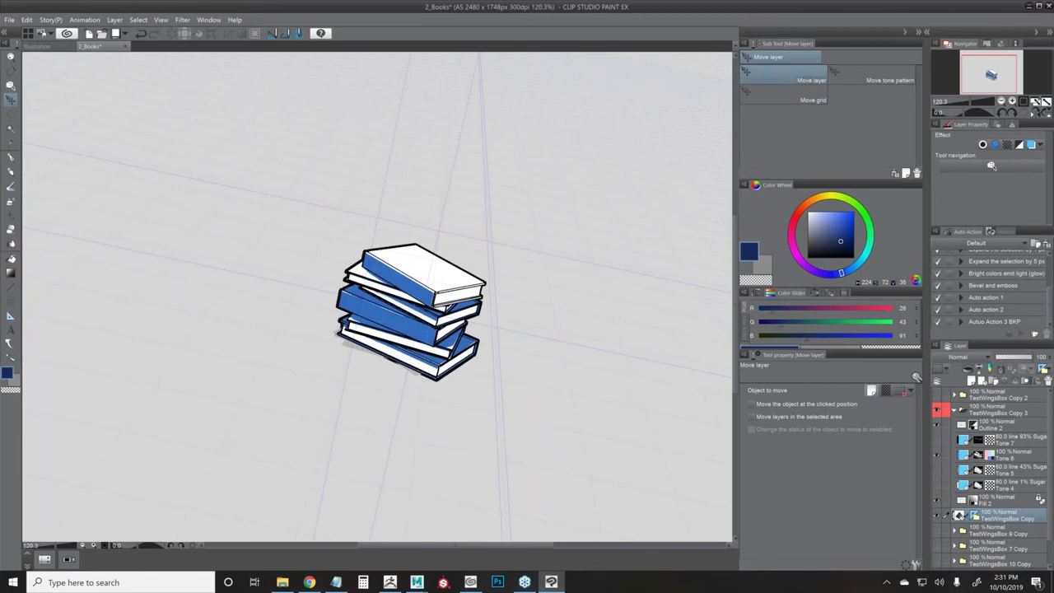
left_click(208, 20)
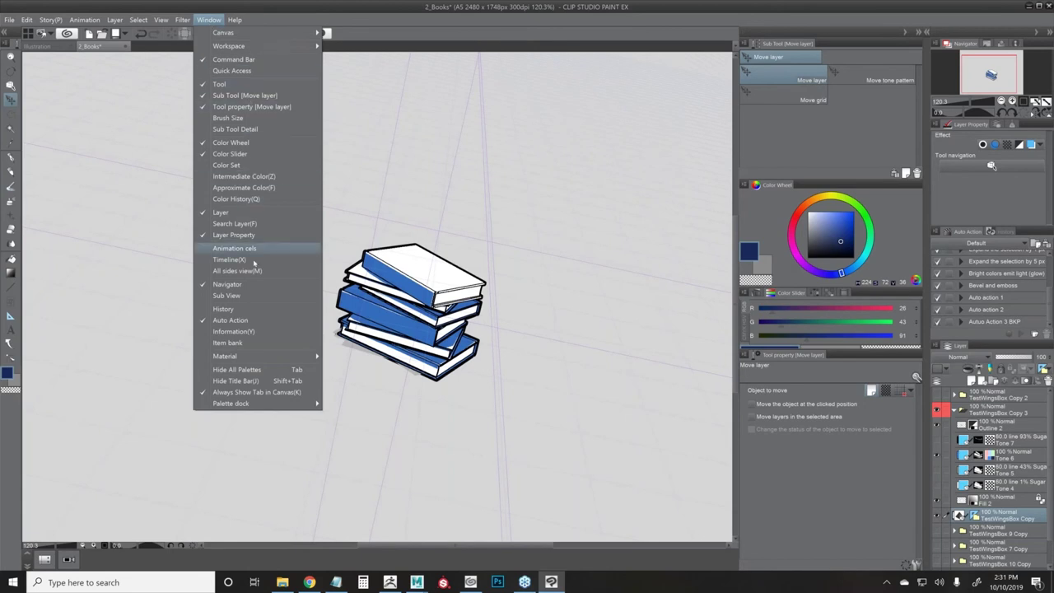
mouse_move(160, 20)
mouse_move(208, 20)
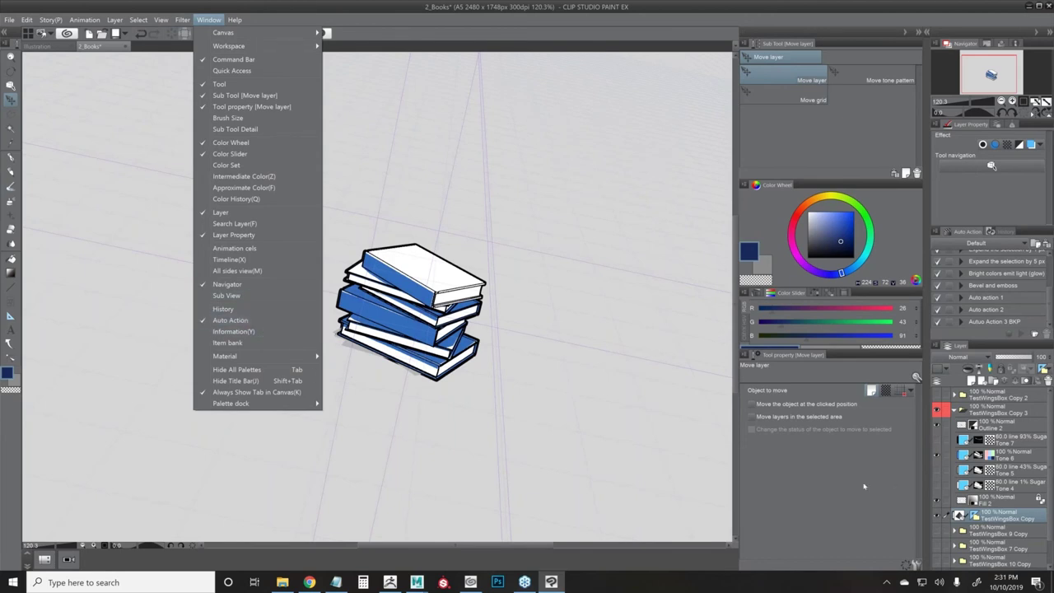
left_click(864, 485)
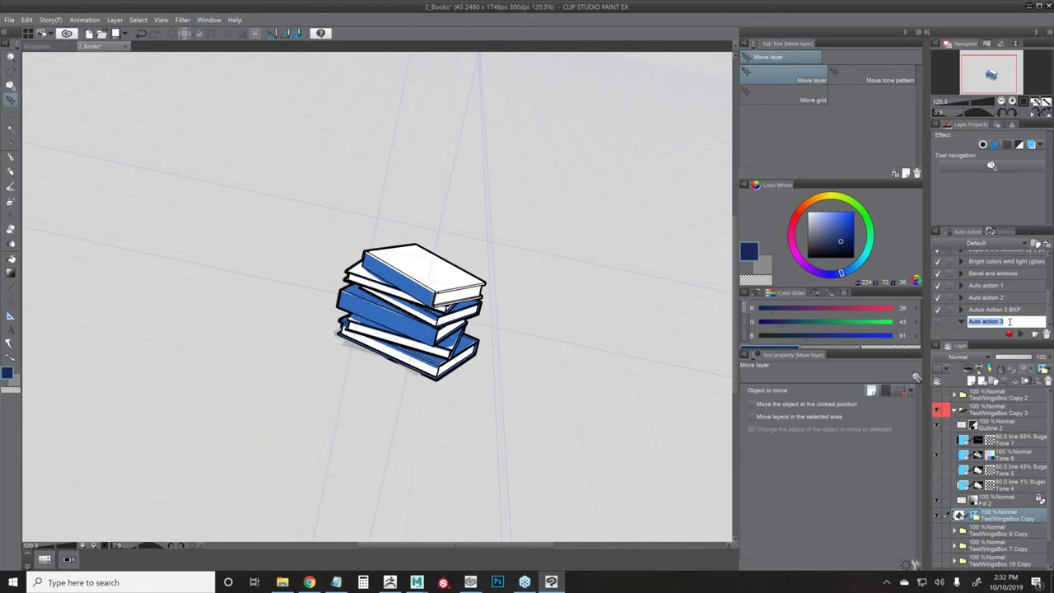
- Collapse and hide the TestWingsBox Copy 3 folder, and delete the new Auto action 3 together with its started recording
key("Return")
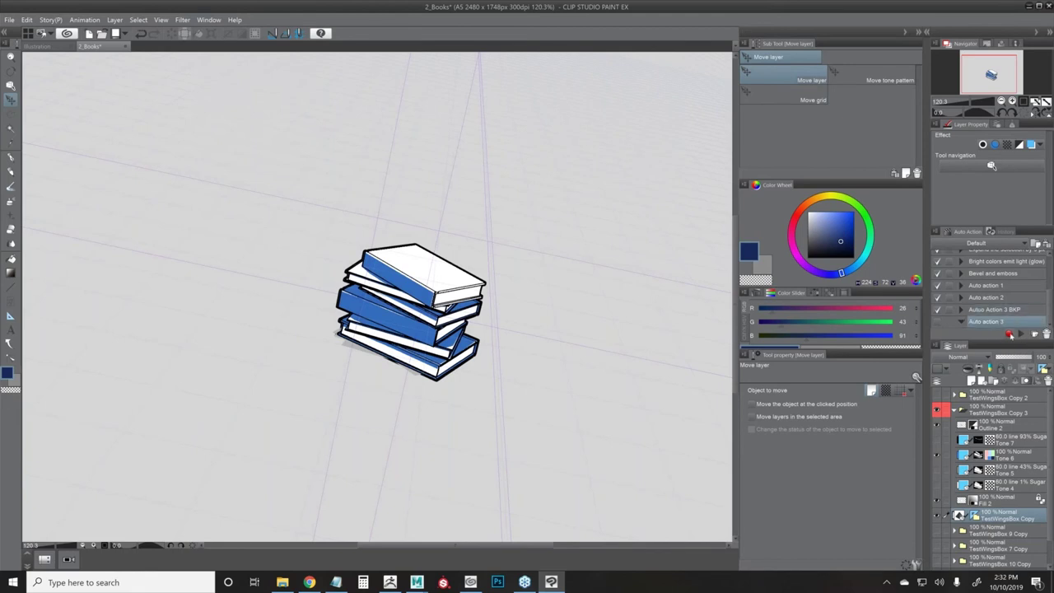
left_click(1009, 334)
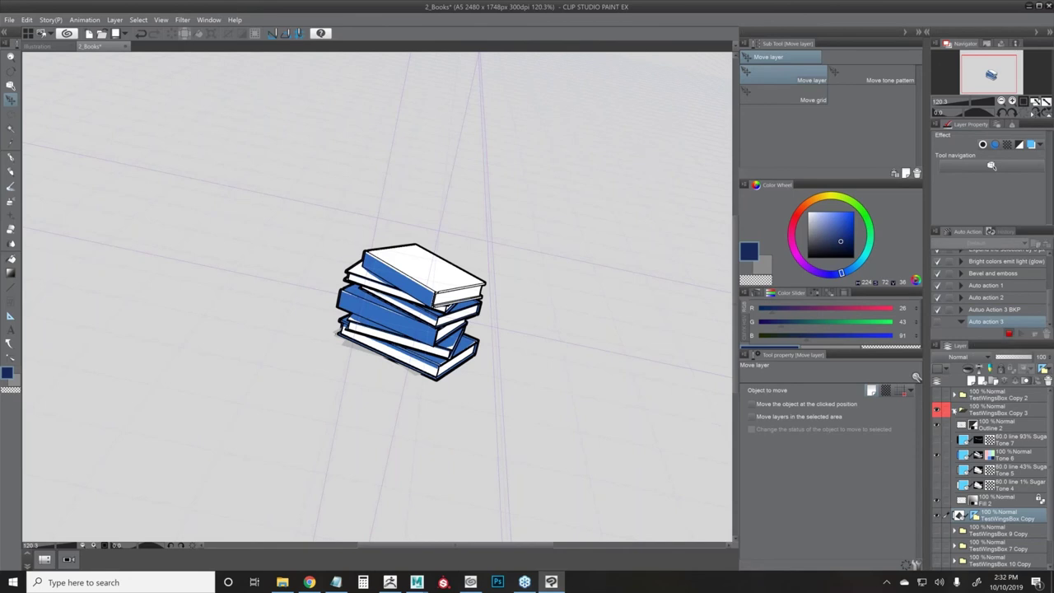
left_click(953, 410)
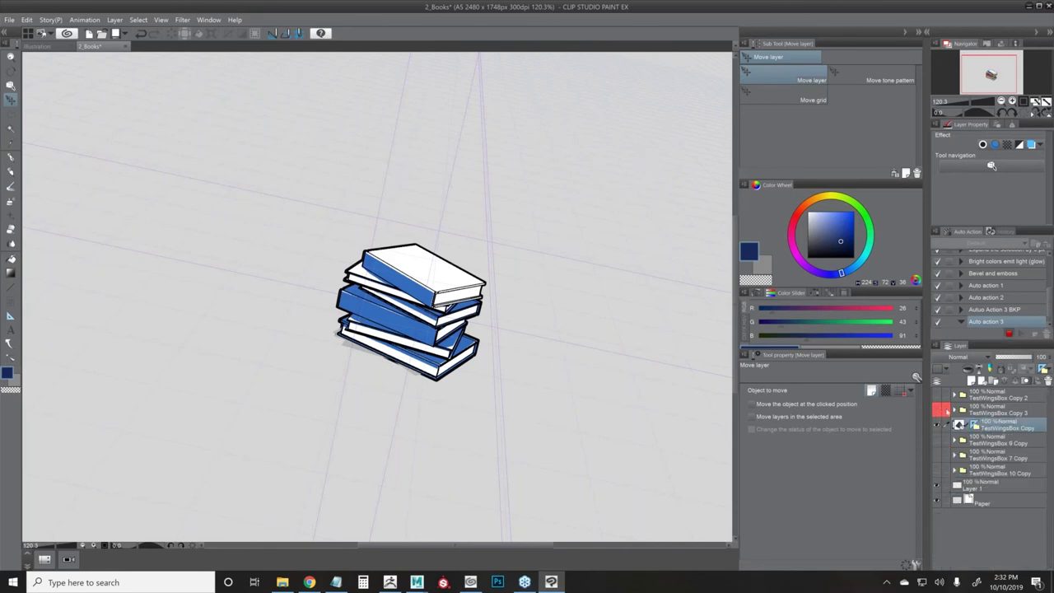
left_click(1009, 333)
left_click(1046, 334)
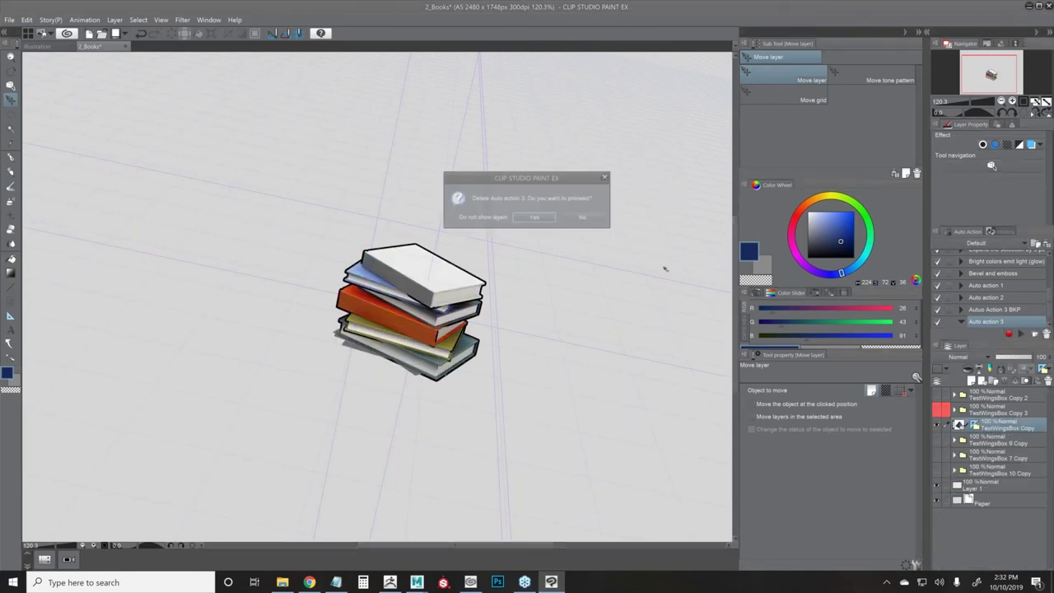
key("Return")
- Add a fresh auto action to the Default set with the suggested name Auto action 3 and start recording it
left_click(1033, 333)
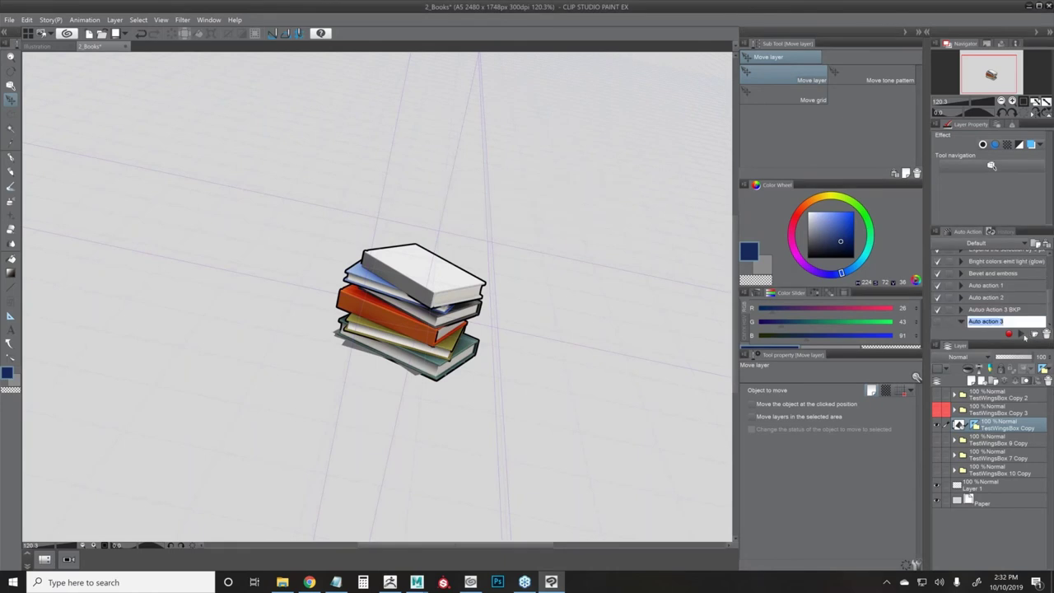
key("Return")
left_click(1010, 334)
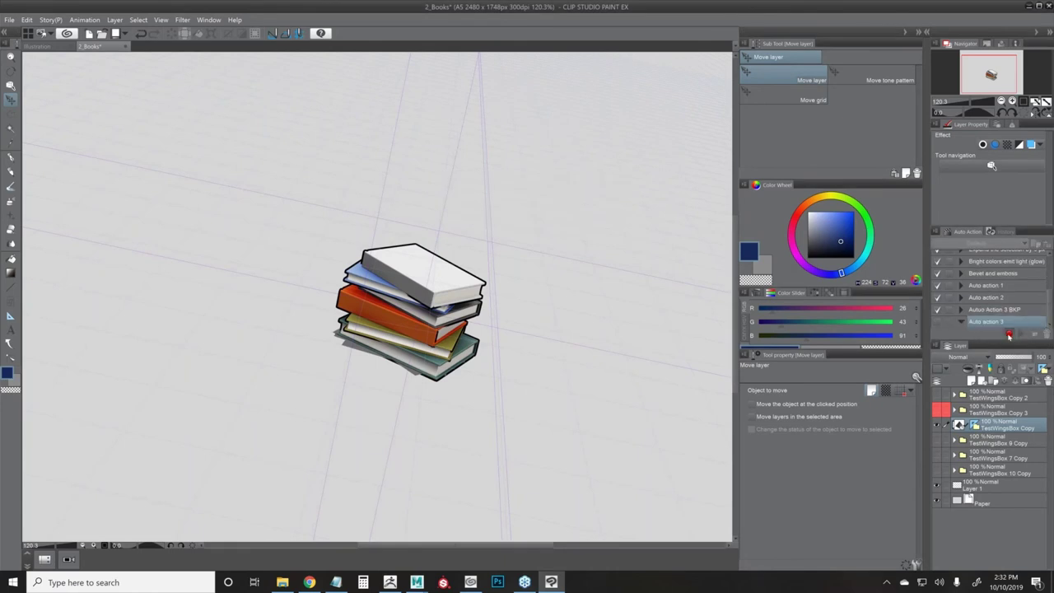
- Record an LT conversion of the TestWingsBox Copy layer with the preview on and the other options left as set, and stop recording
left_click(114, 20)
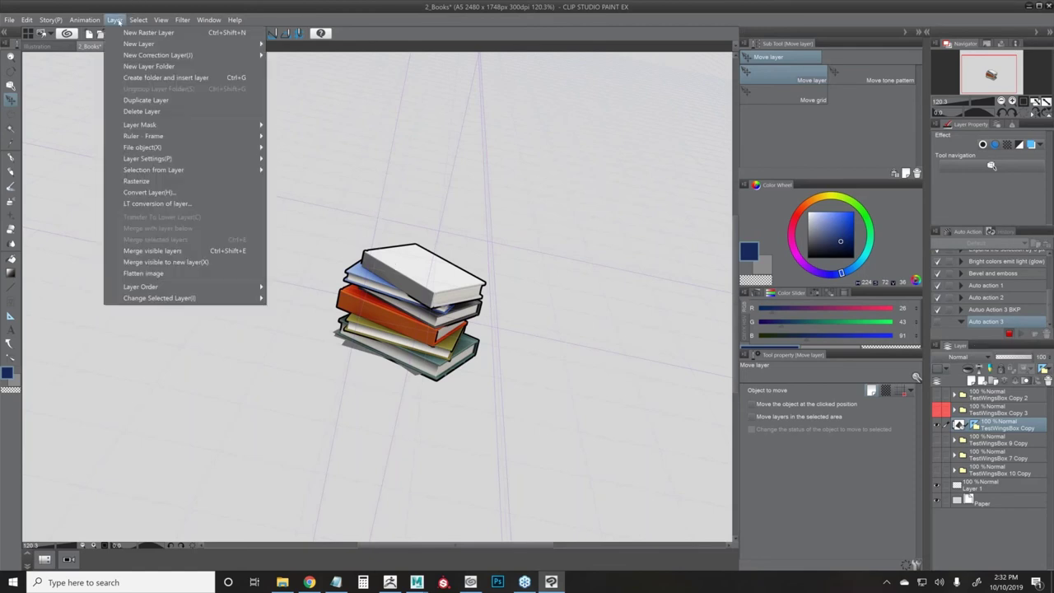
left_click(159, 204)
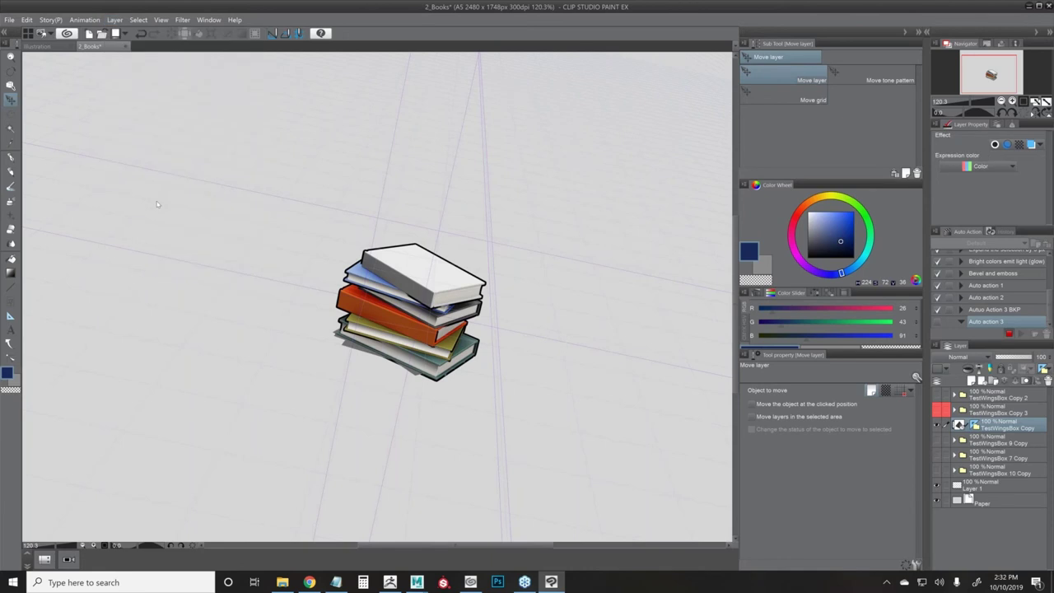
left_click(698, 151)
left_click_drag(619, 108, 658, 108)
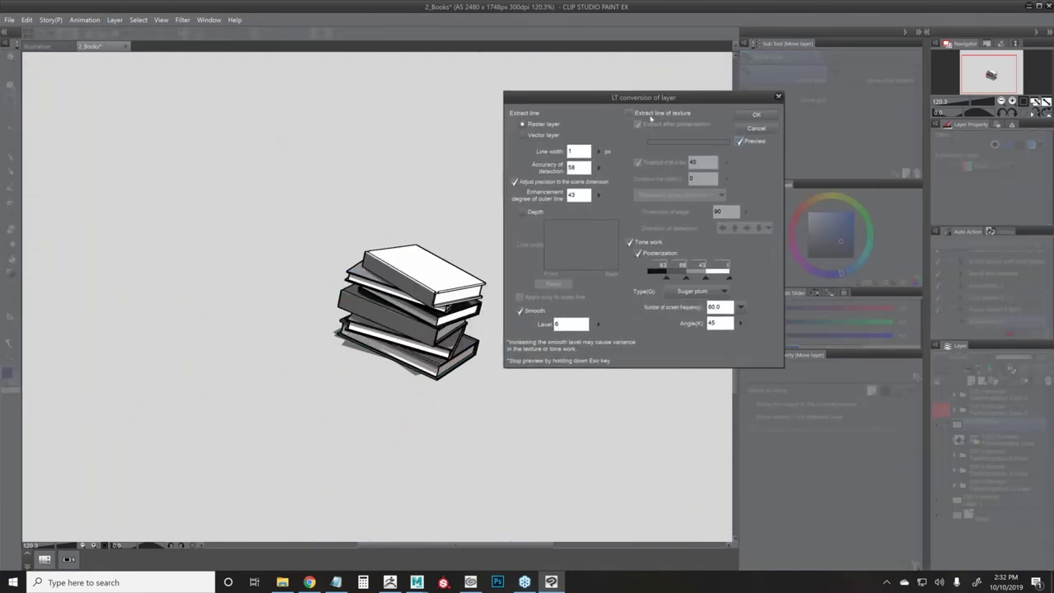
left_click(755, 115)
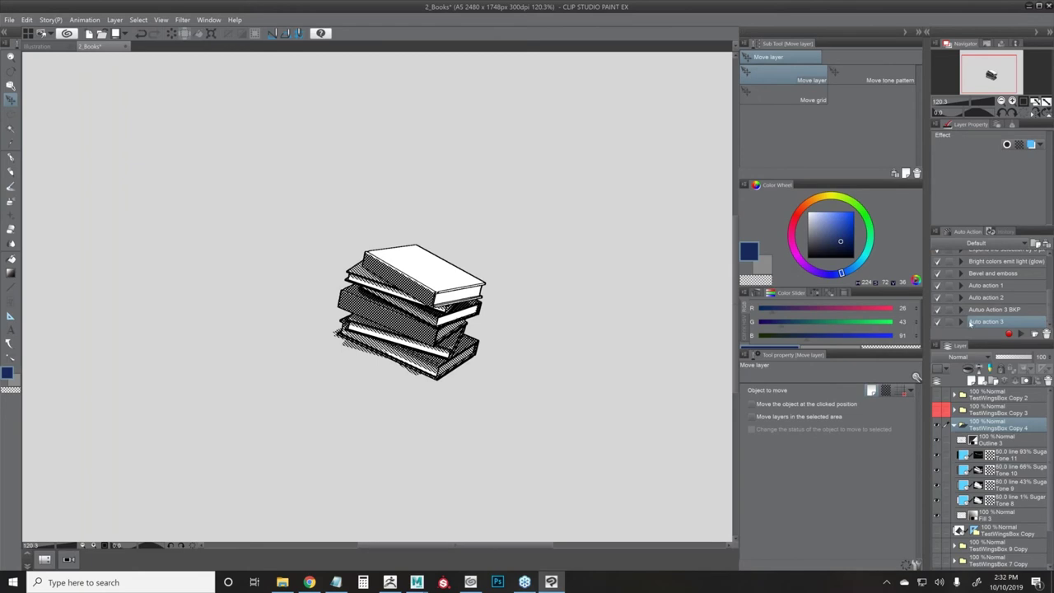
- Collapse and hide the converted TestWingsBox Copy 4 folder and show the 3D layer TestWingsBox Copy again
left_click(954, 425)
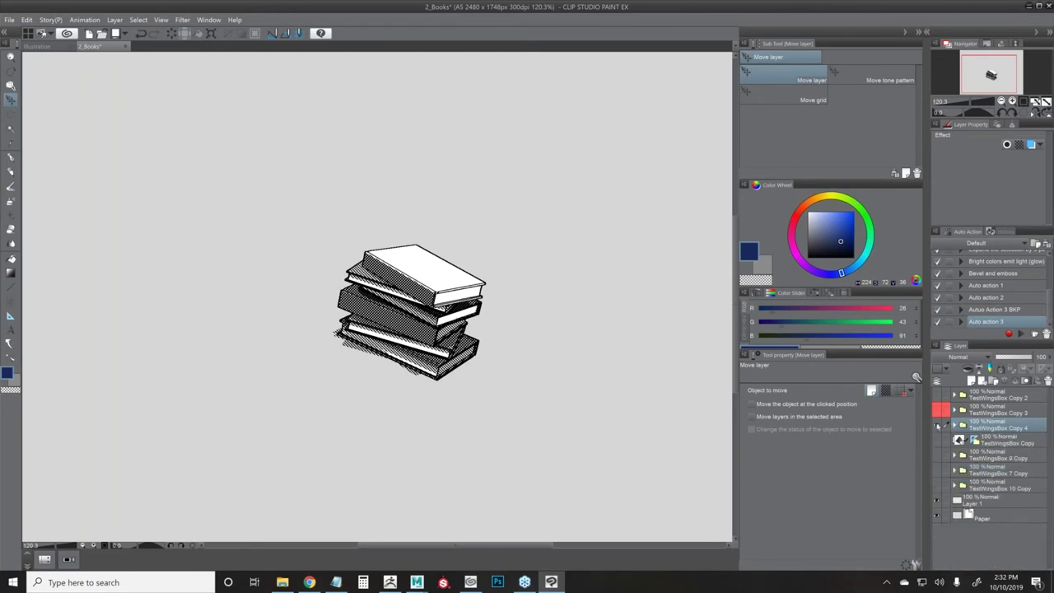
left_click(937, 425)
left_click(938, 438)
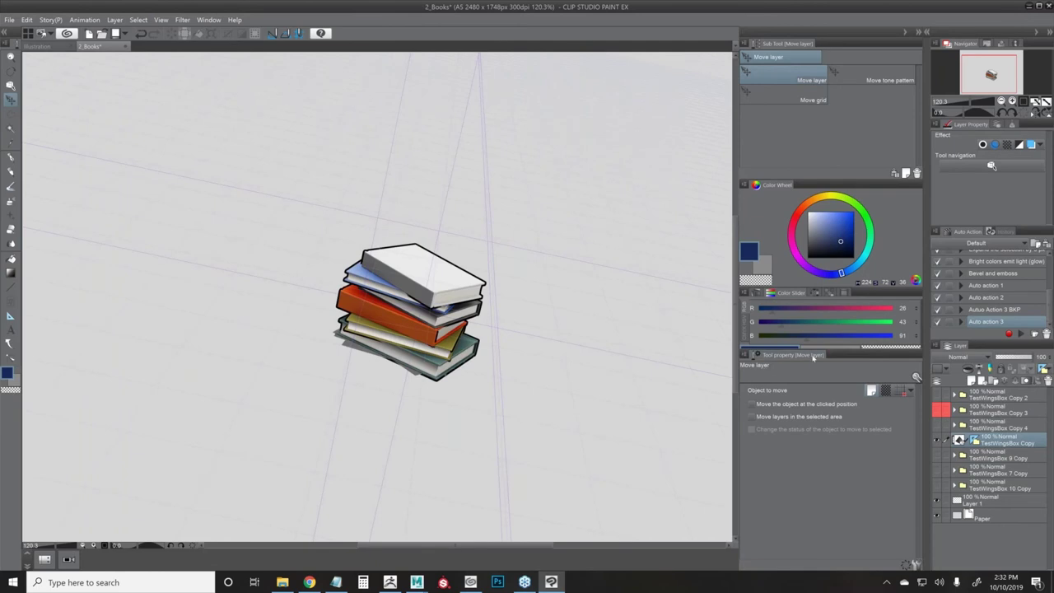
- Place the 3D book pile, turned to a new angle, on the left part of the canvas and convert it with Auto action 3
left_click(11, 86)
left_click_drag(440, 343, 247, 342)
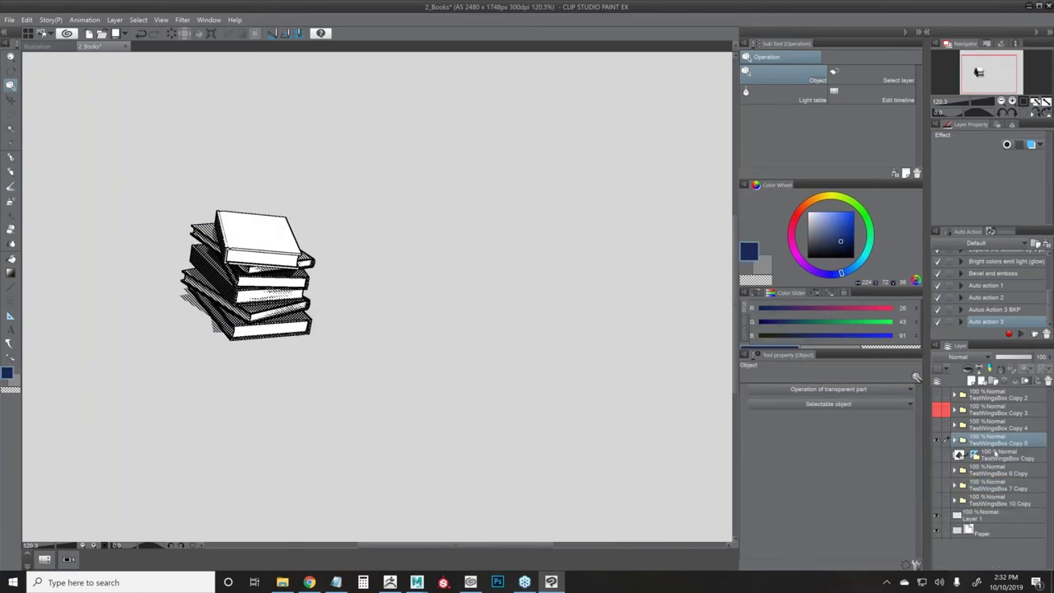
- Show the 3D layer again, place the pile at the canvas's upper right at a scale of about 283, and convert it with Auto action 3
left_click(994, 454)
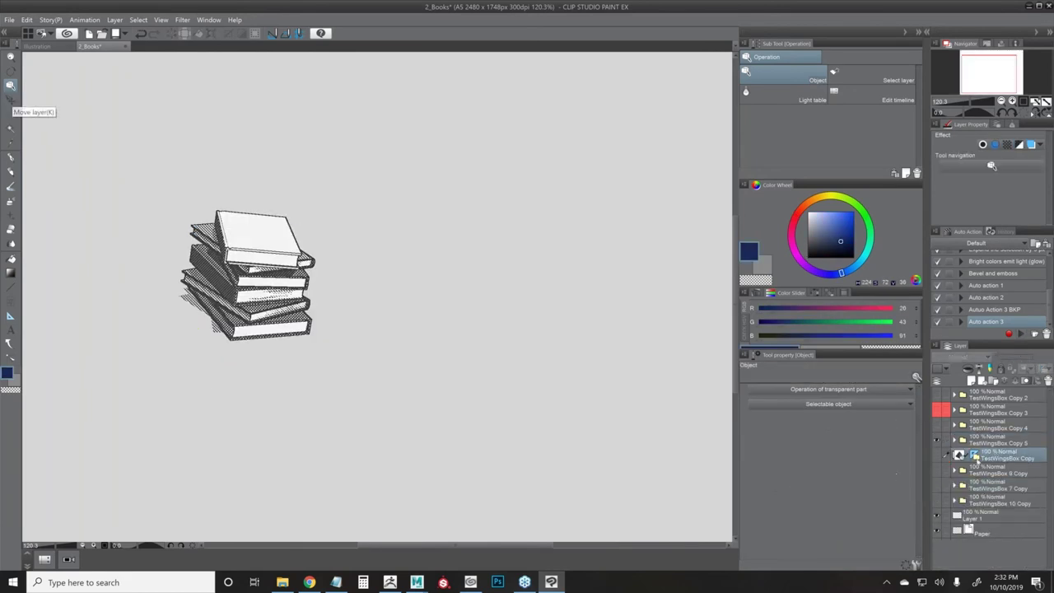
left_click(938, 457)
left_click_drag(275, 311, 526, 263)
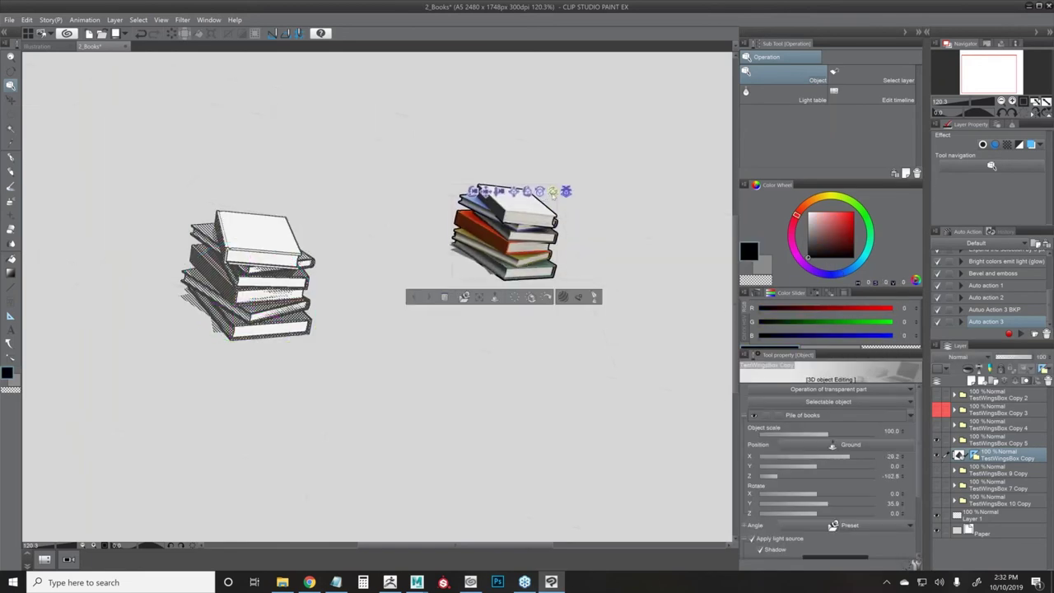
mouse_move(831, 431)
left_mouse_down()
mouse_move(855, 431)
mouse_move(840, 432)
left_mouse_up()
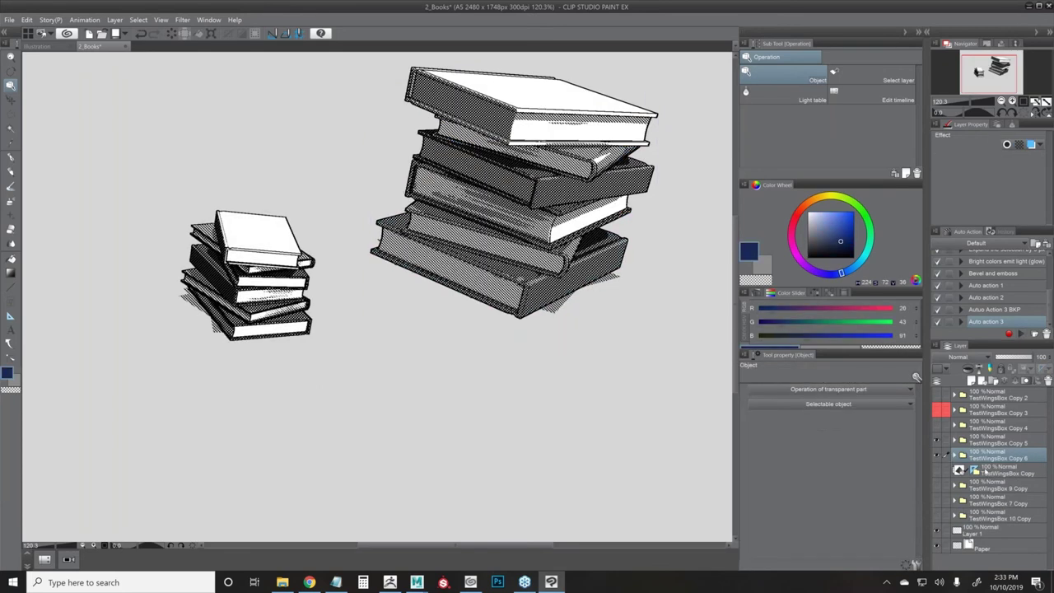
- Show the 3D layer again, shrink the pile and place it beside the large stack's left edge, and convert it with Auto action 3
left_click(985, 471)
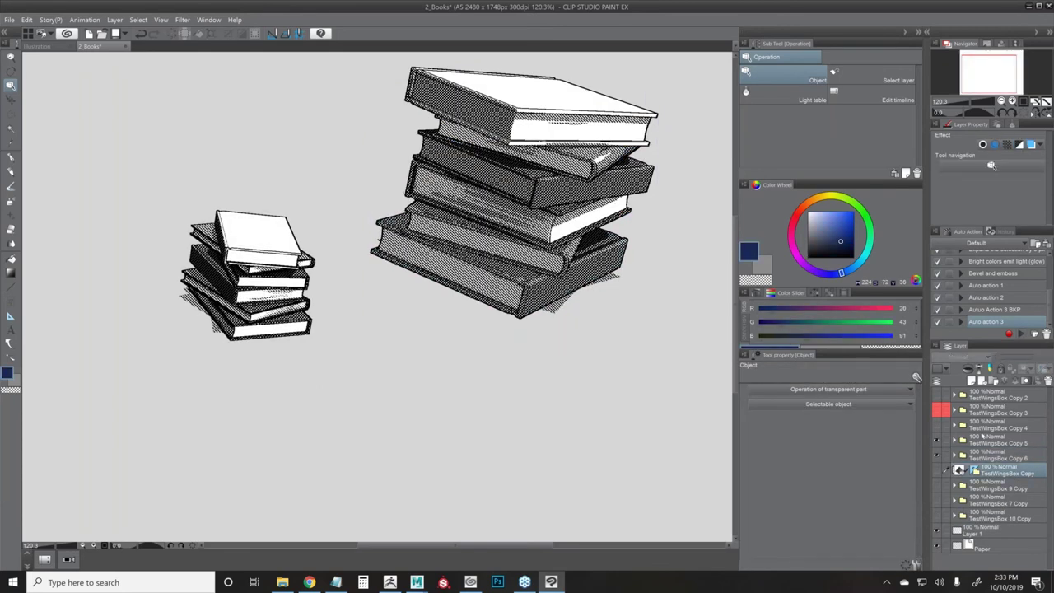
left_click(935, 470)
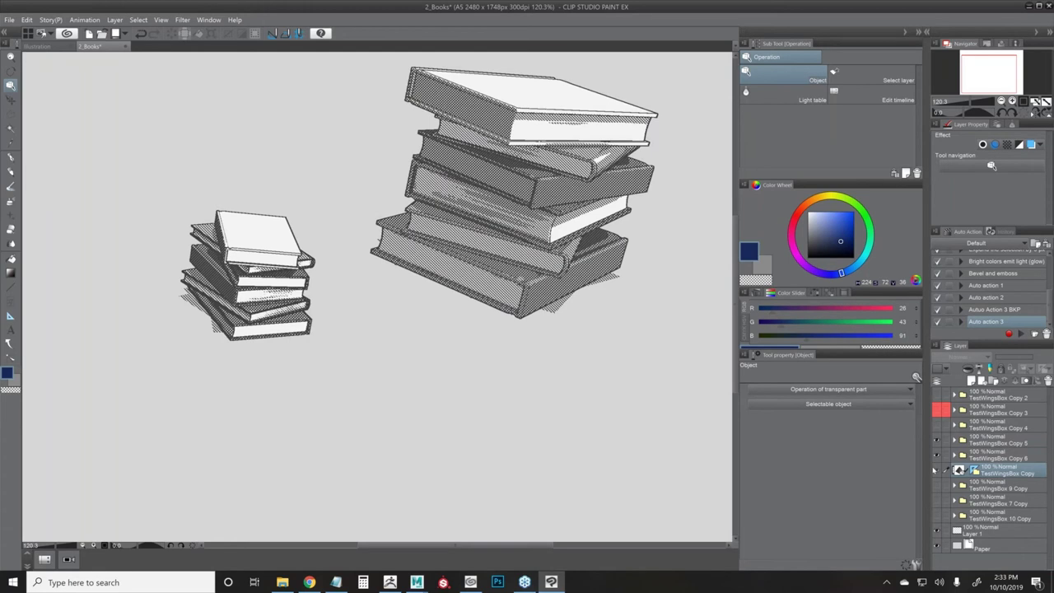
left_click(381, 159)
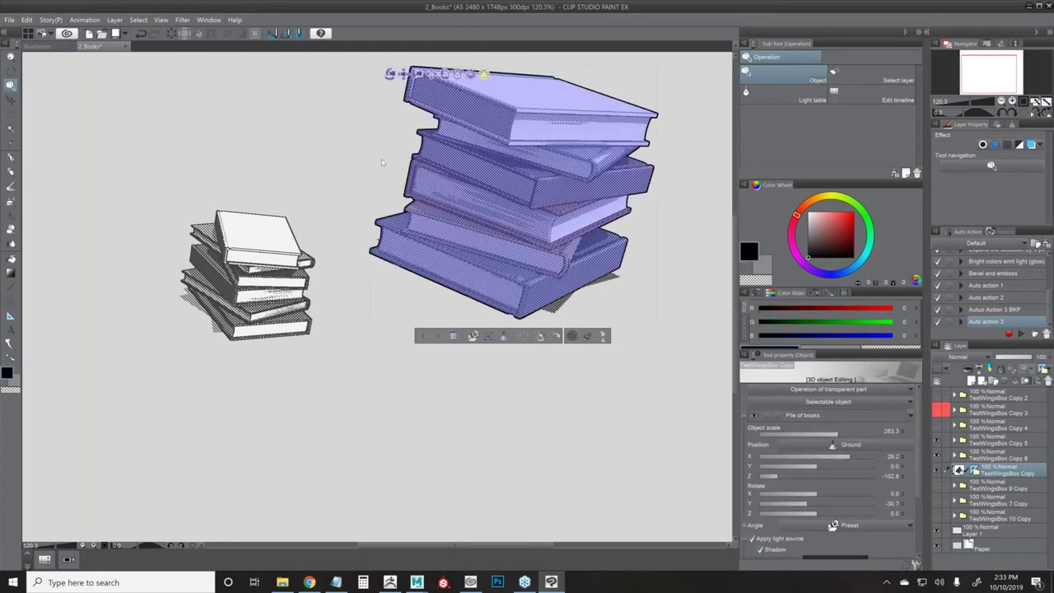
left_click_drag(381, 159, 336, 179)
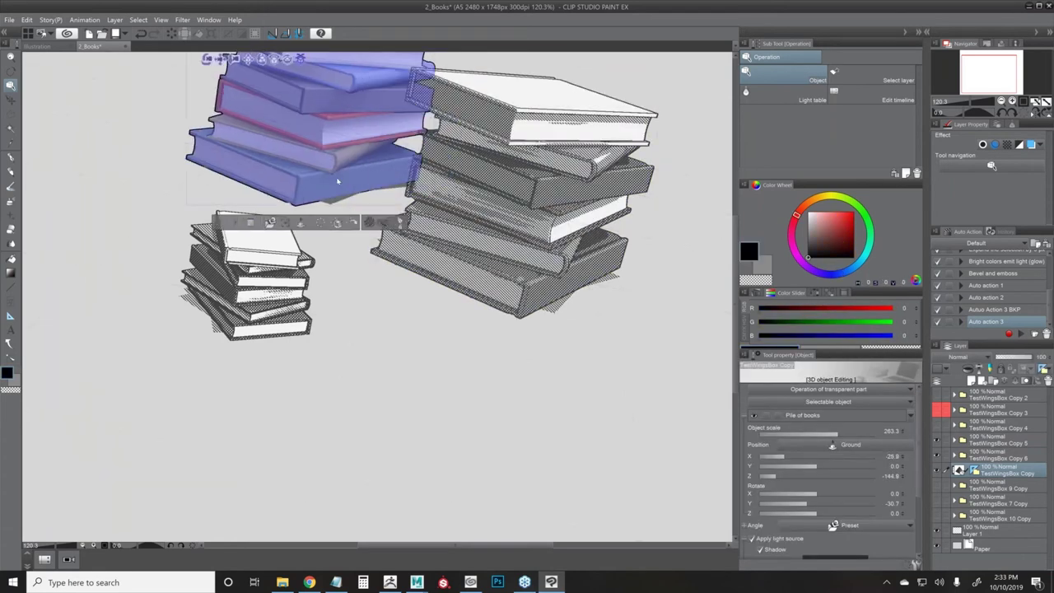
left_click_drag(809, 434, 824, 429)
left_click_drag(309, 171, 381, 213)
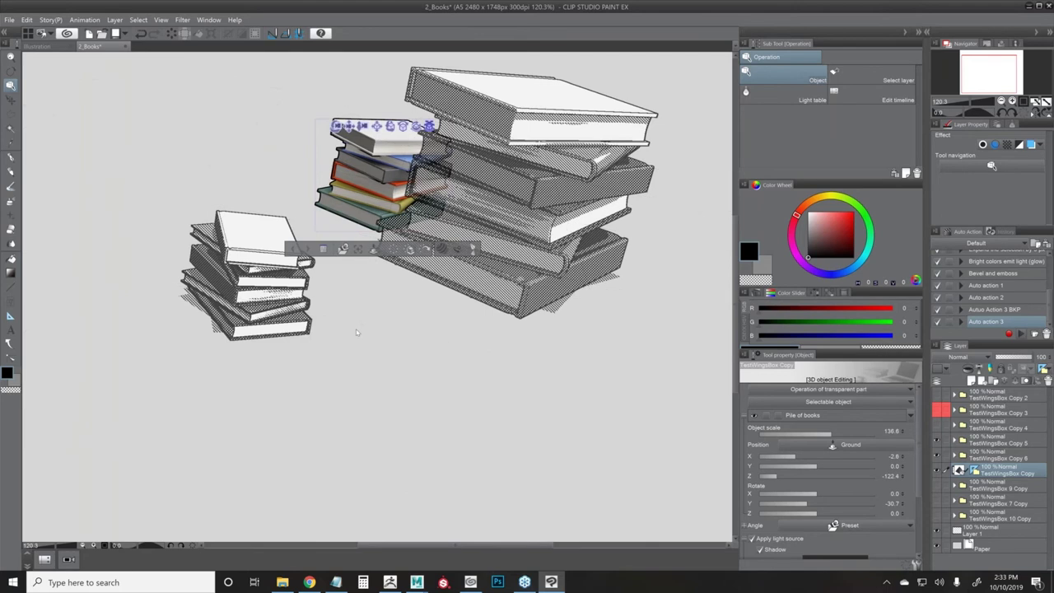
left_click(357, 333)
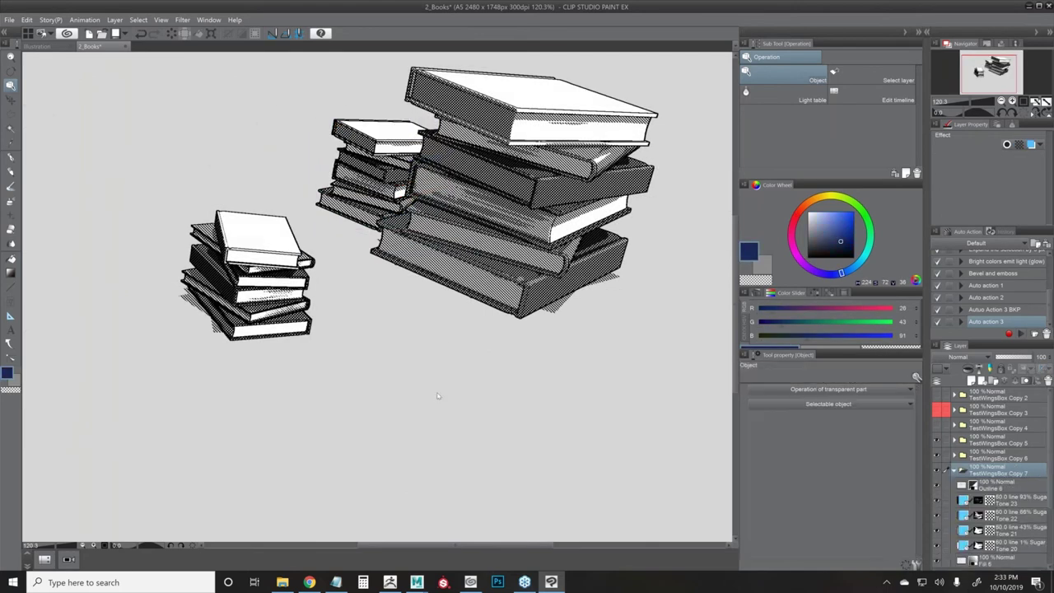
- Rename Auto action 3 as Convert 3D to Linework
scroll(439, 377, "down", 1)
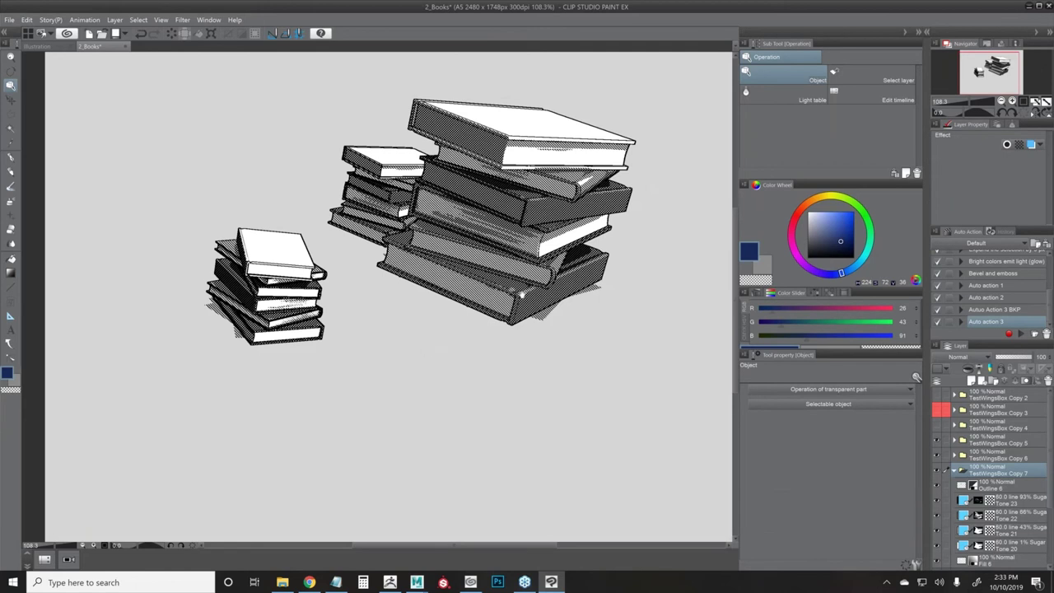
mouse_move(477, 269)
left_mouse_down()
mouse_move(425, 277)
mouse_move(492, 286)
mouse_move(494, 296)
left_mouse_up()
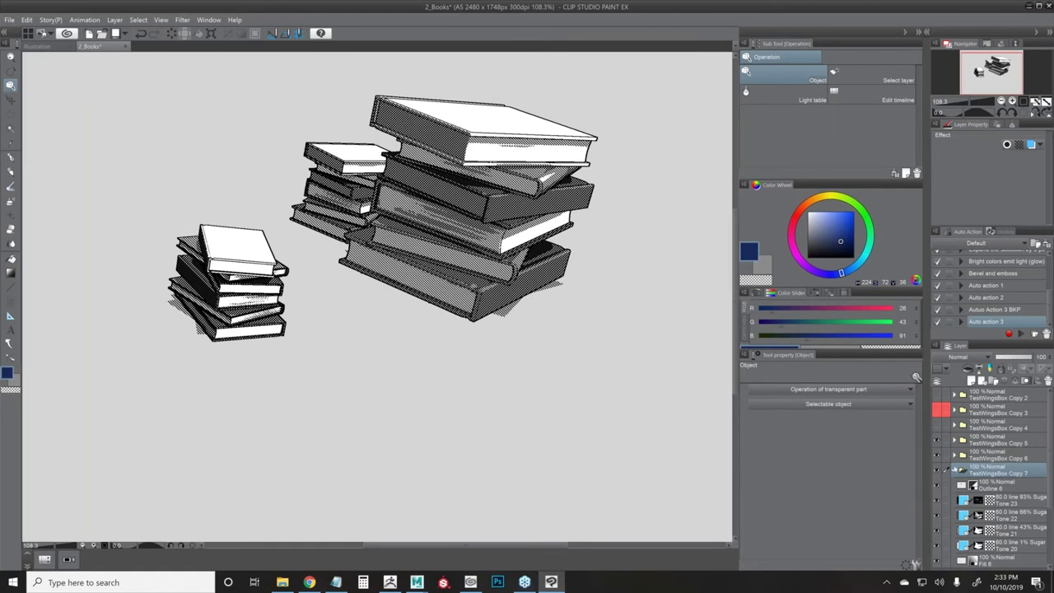
double_click(991, 323)
key("ctrl+a")
type("Convert")
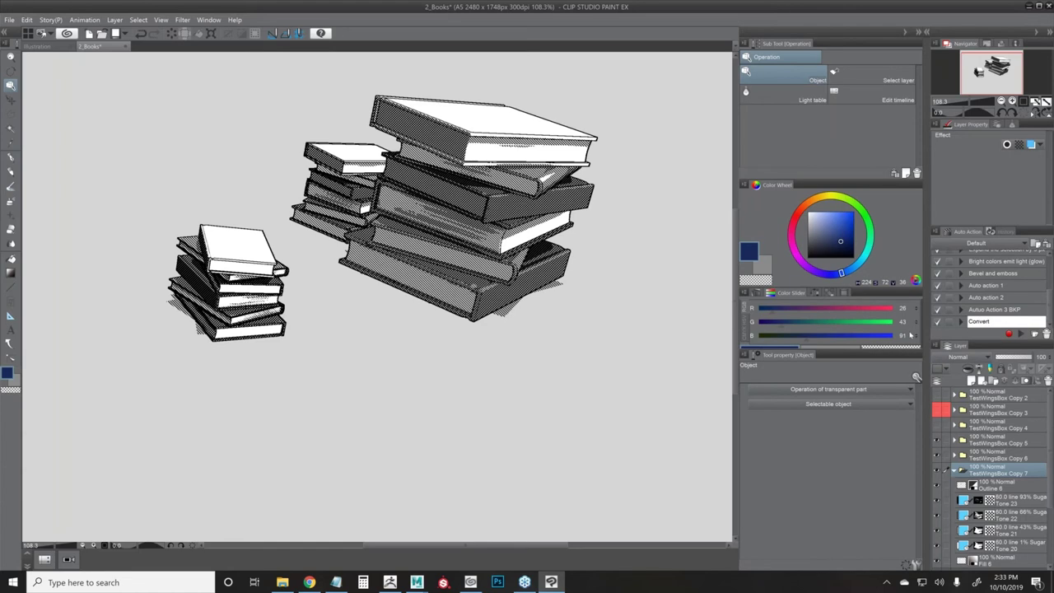
type(" 3D to")
key("BackSpace")
key("BackSpace")
type("3D to Linework")
key("Return")
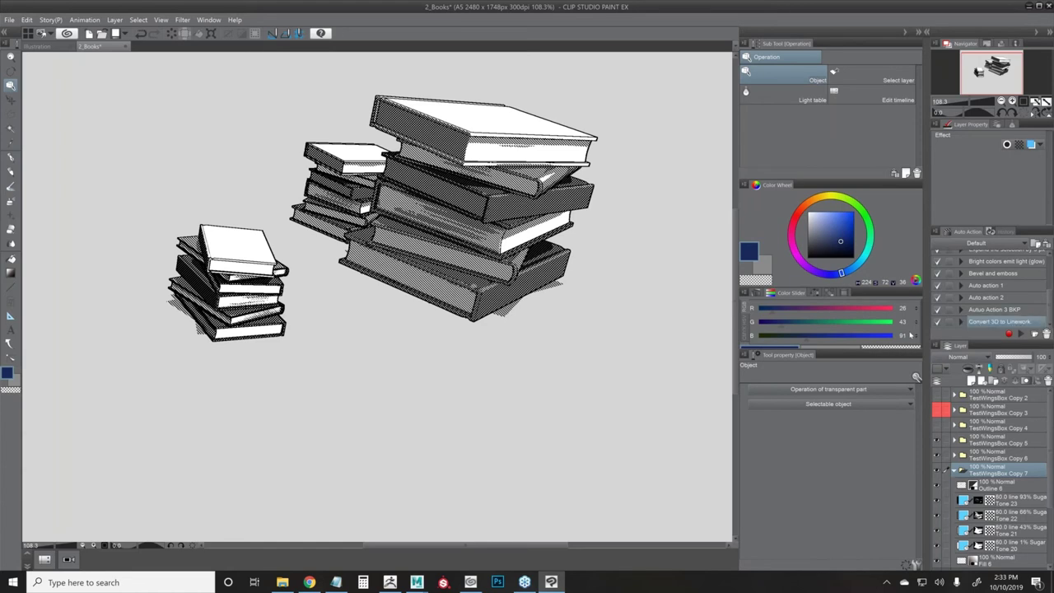
- Collapse the TestWingsBox Copy 7 folder and examine the converted book stacks with the folder and the 3D layer shown and hidden
left_click(954, 470)
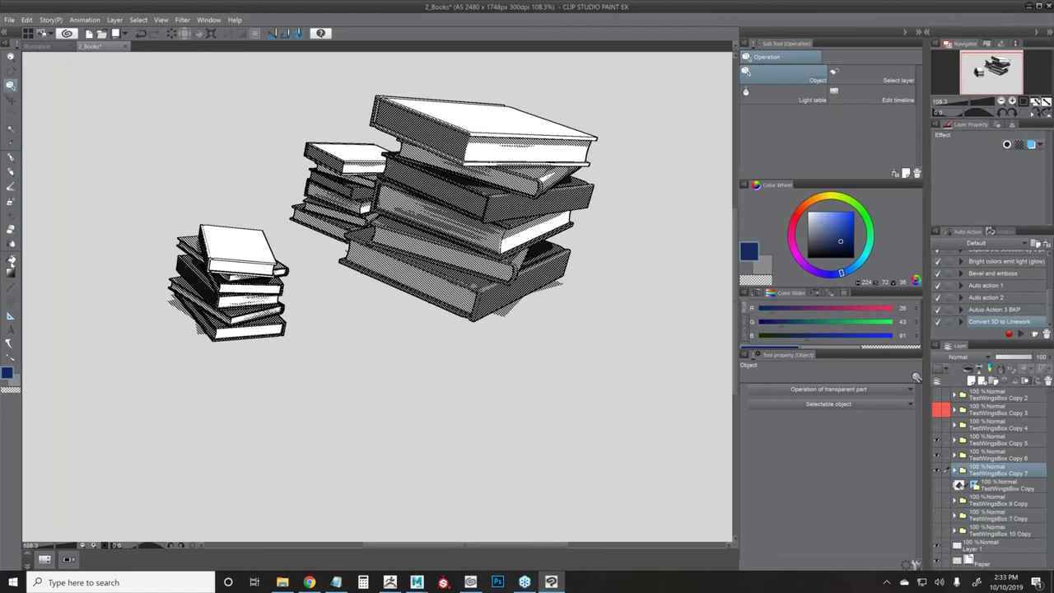
scroll(75, 315, "down", 2)
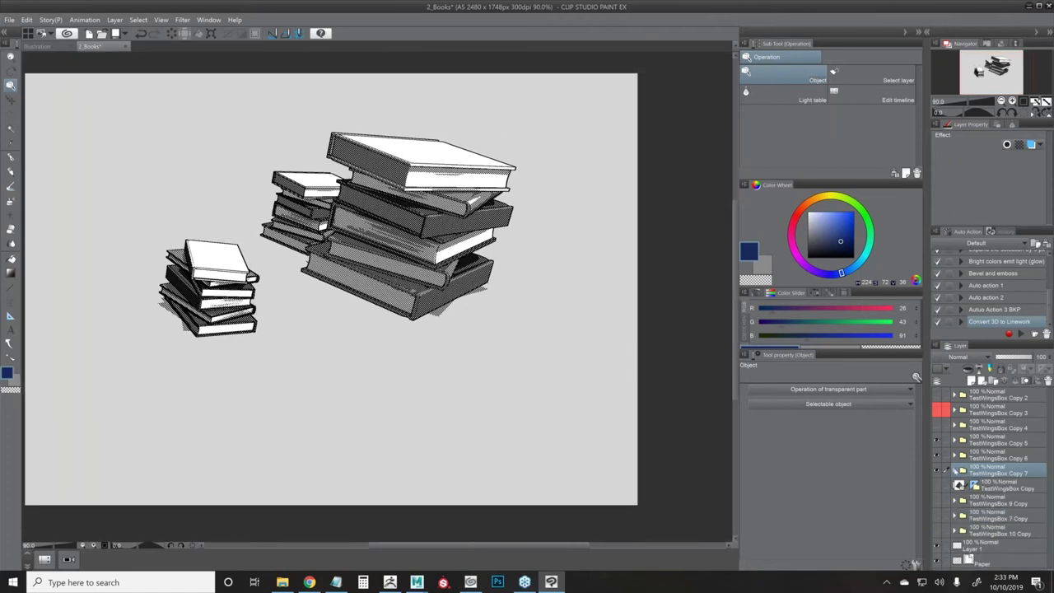
left_click(937, 471)
left_click(937, 471)
left_click(940, 484)
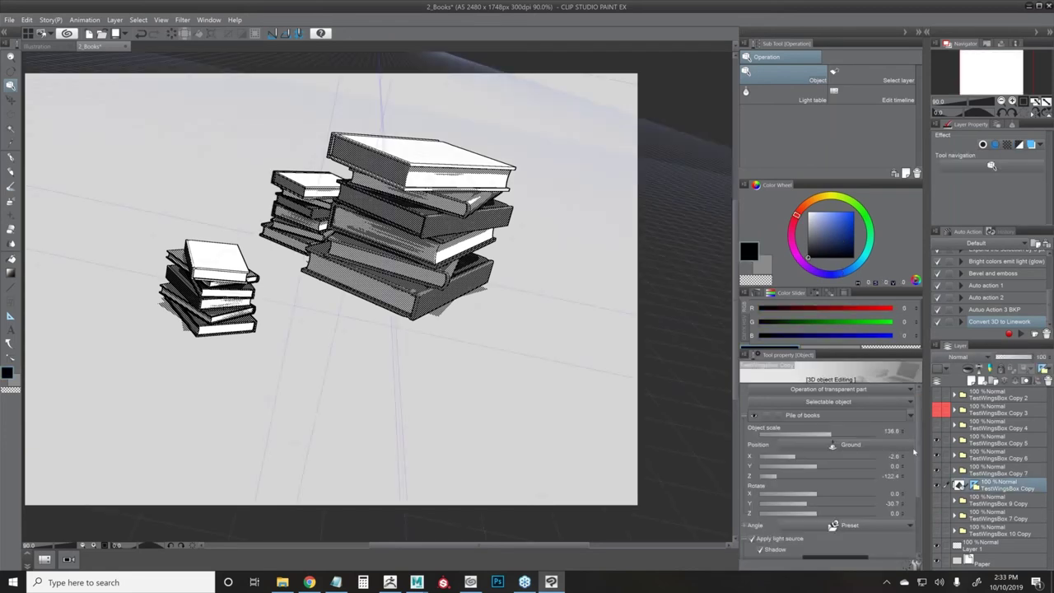
left_click(998, 467)
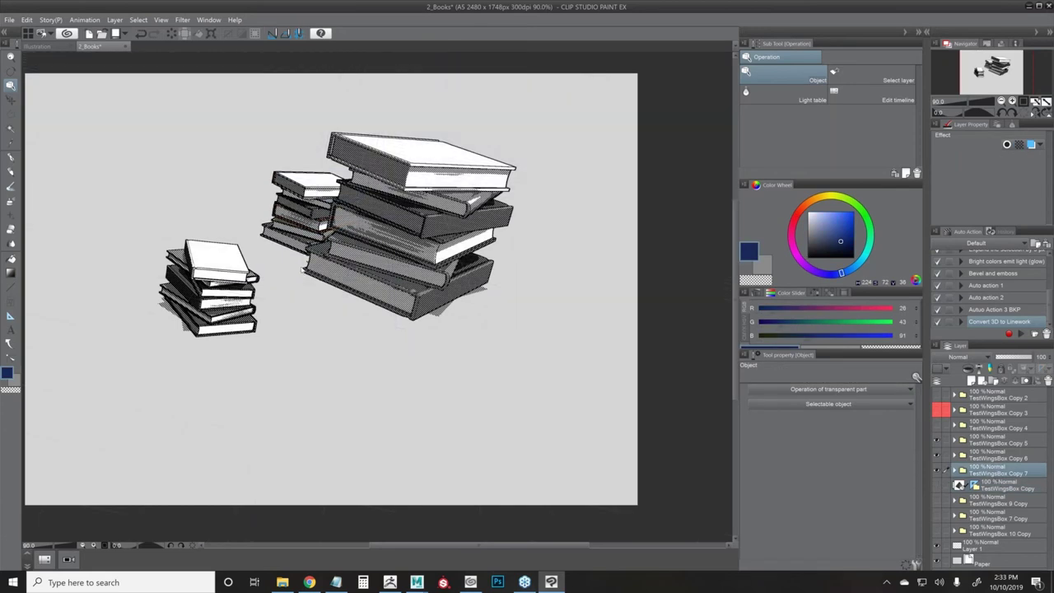
scroll(280, 293, "up", 1)
scroll(213, 269, "up", 1)
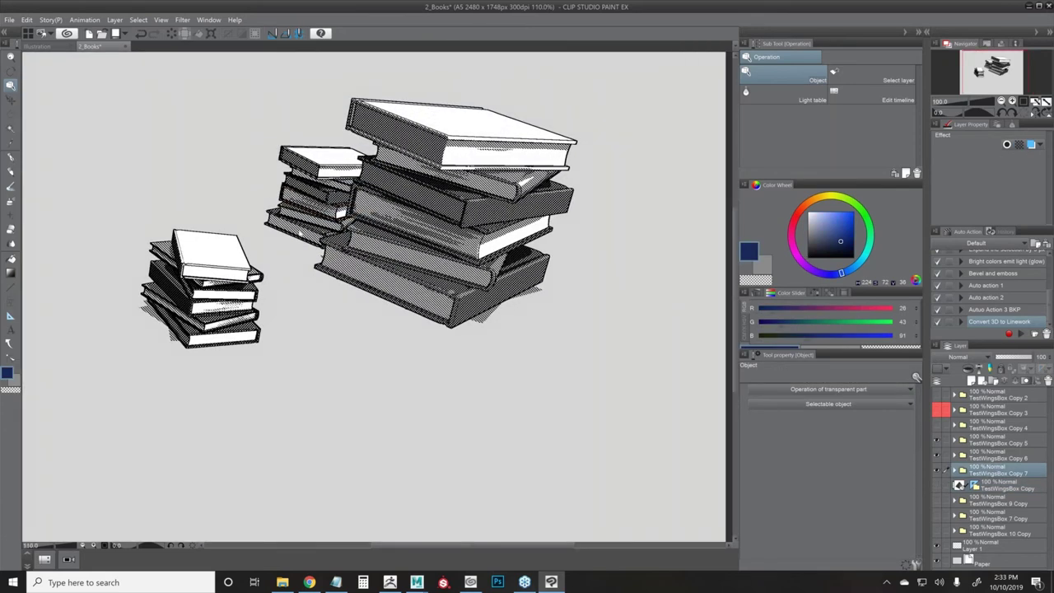
scroll(186, 219, "up", 3)
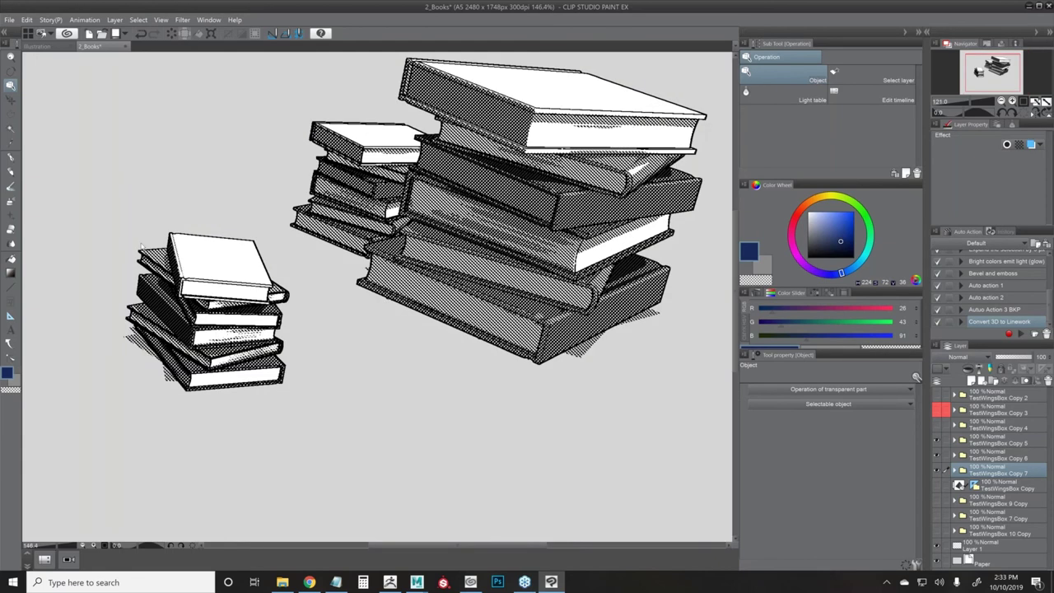
- Compare the 3D book stack with its line art by showing the 3D layer and toggling the TestWingsBox Copy 5, 6 and 7 folders
scroll(260, 270, "down", 1)
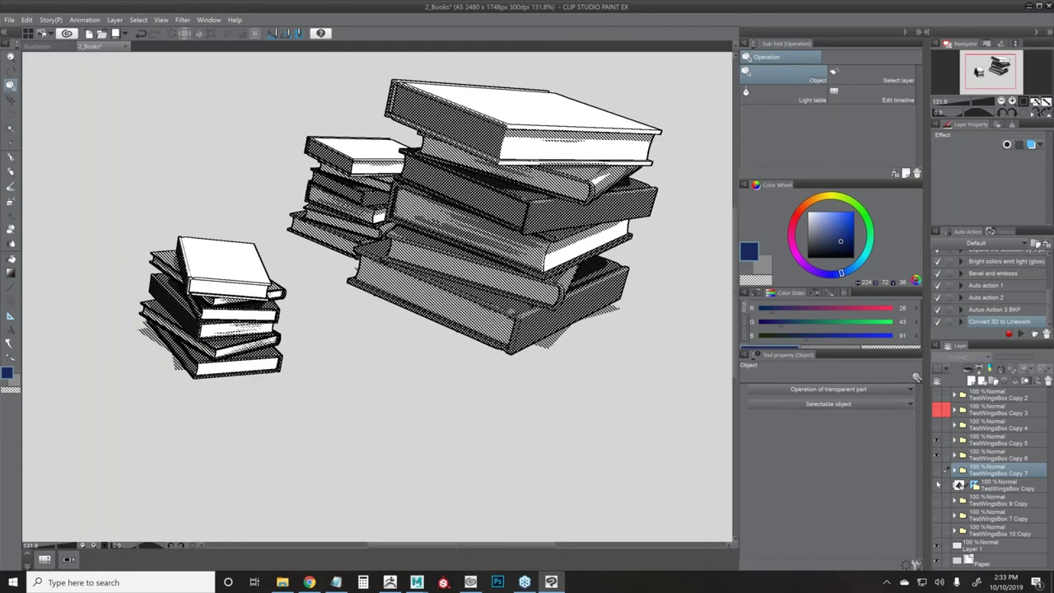
left_click(935, 456)
left_click(935, 443)
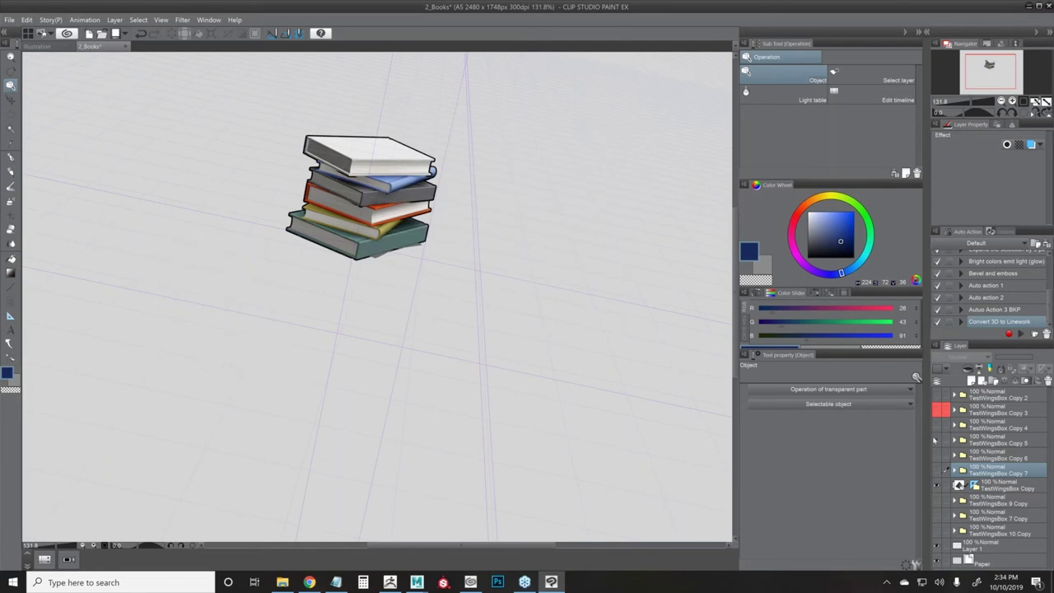
left_click_drag(933, 439, 935, 456)
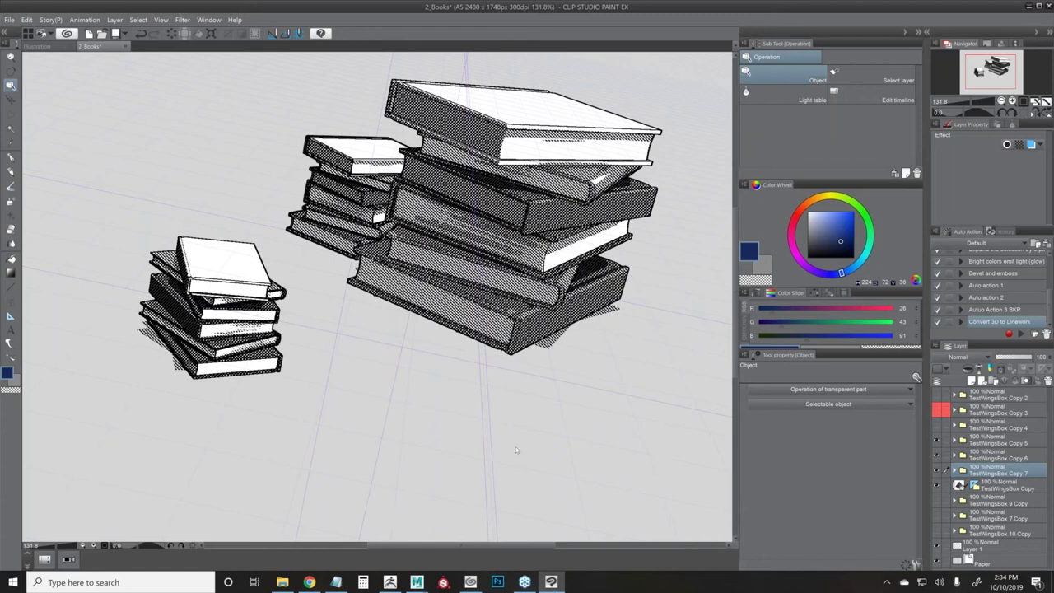
scroll(498, 446, "down", 2)
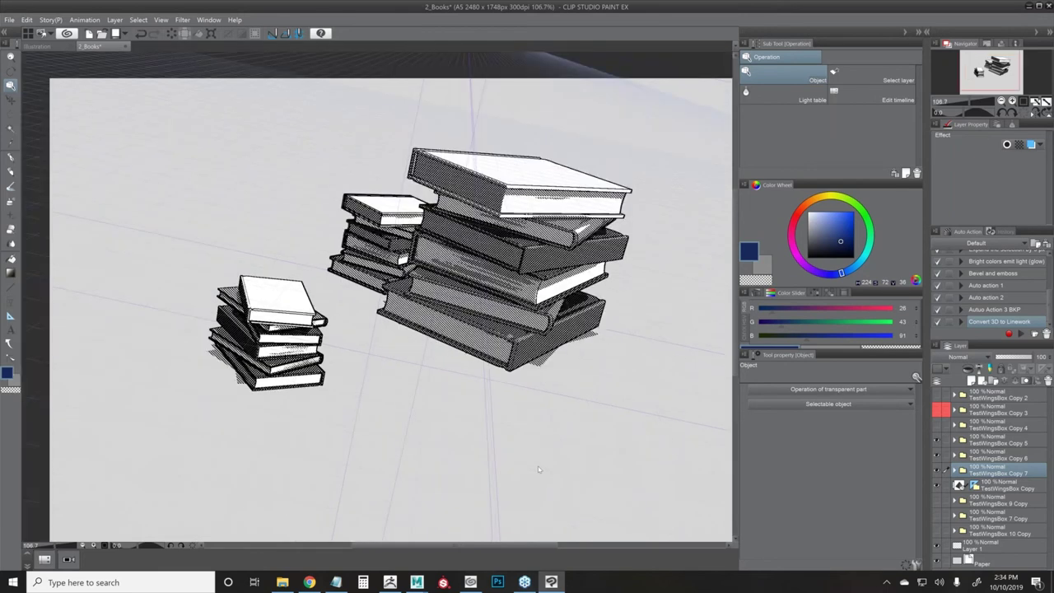
left_click_drag(553, 341, 520, 313)
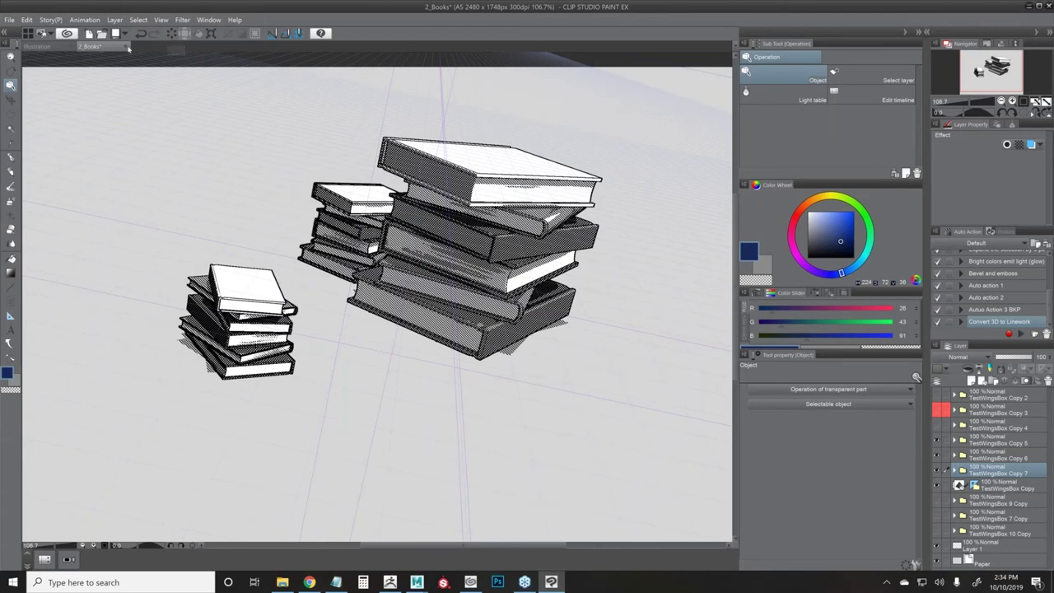
- Create a new A5 illustration canvas of 2480 x 1748 px at 300 dpi
left_click(9, 20)
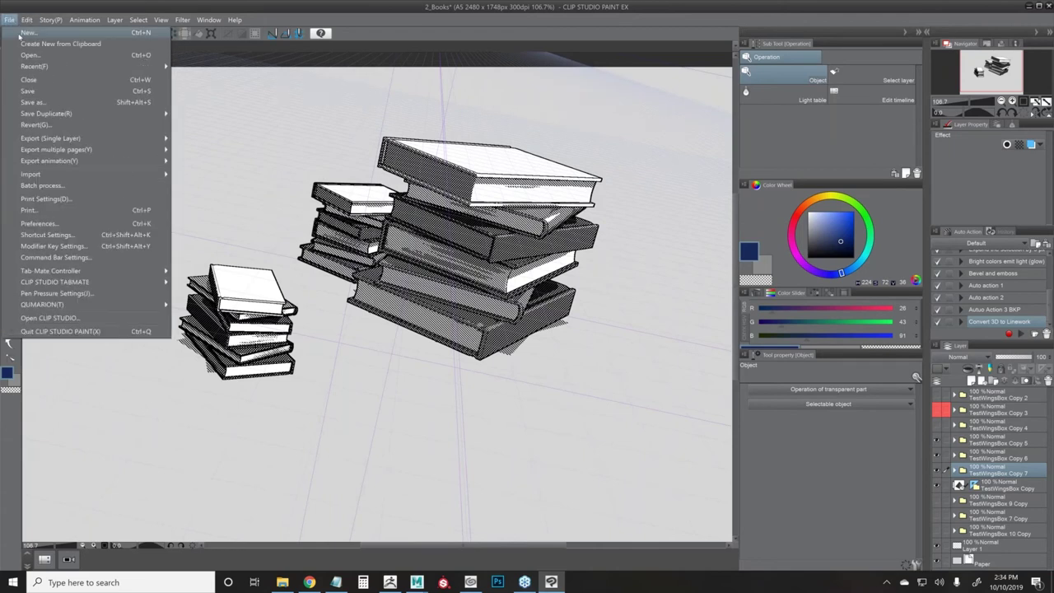
left_click(35, 33)
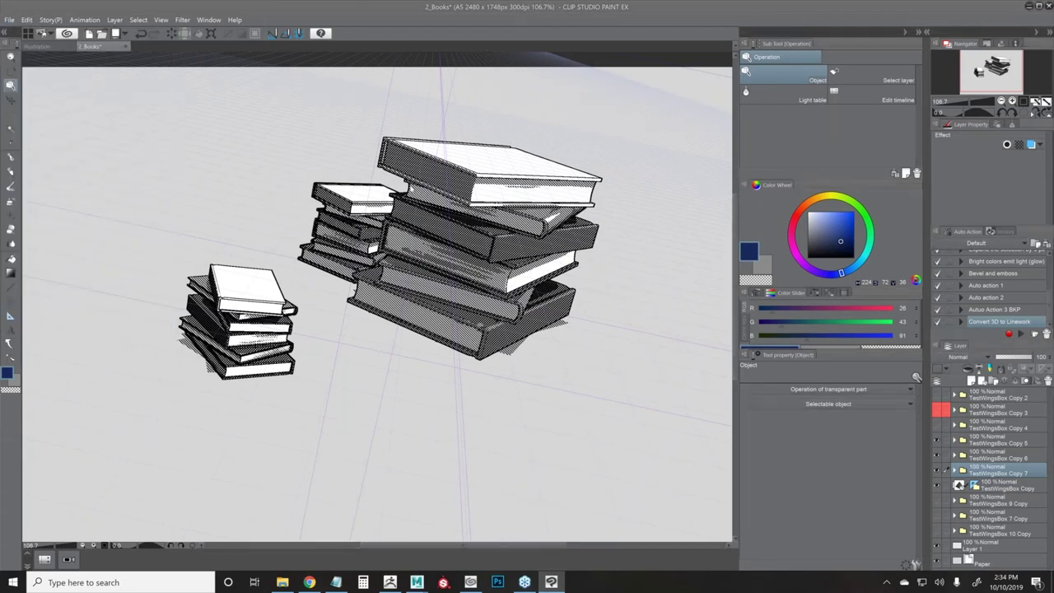
left_click(9, 19)
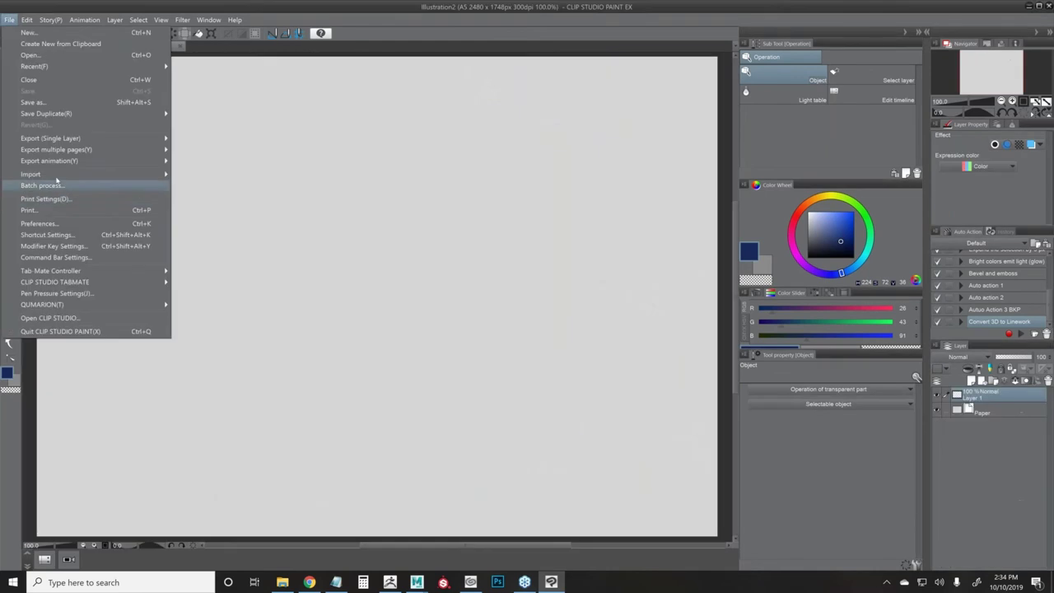
mouse_move(57, 175)
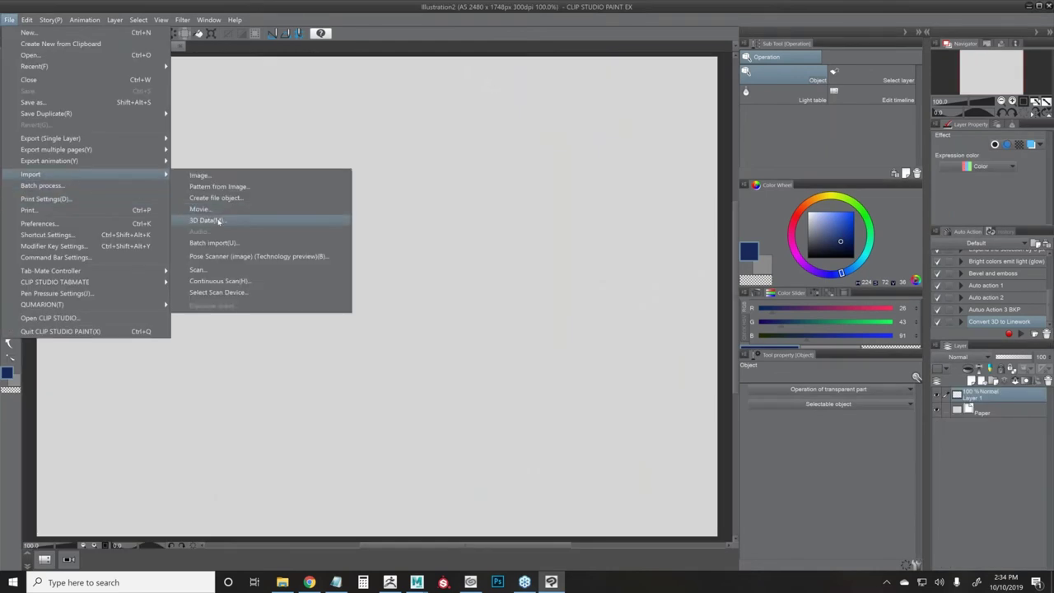
left_click(219, 221)
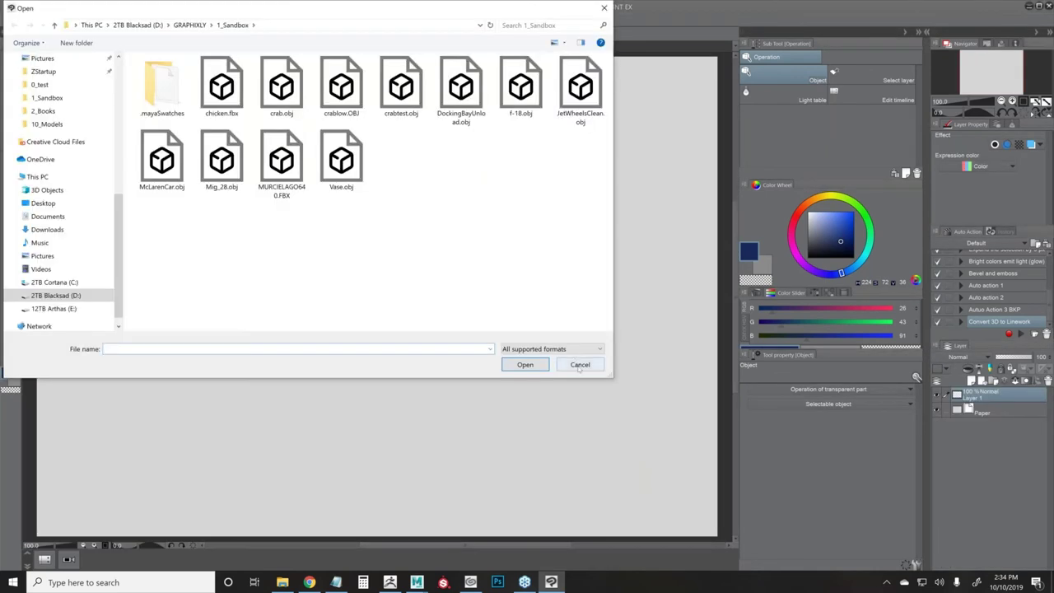
left_click(579, 368)
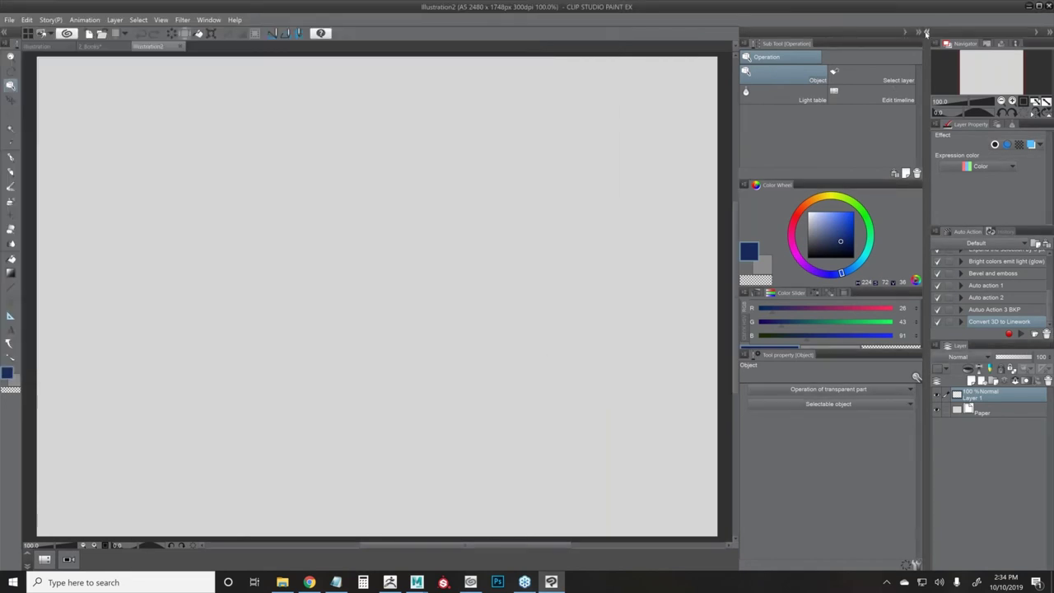
- Expand the materials library, show its 3D category and open the search for more materials on CLIP STUDIO ASSETS
left_click(925, 32)
left_click(745, 249)
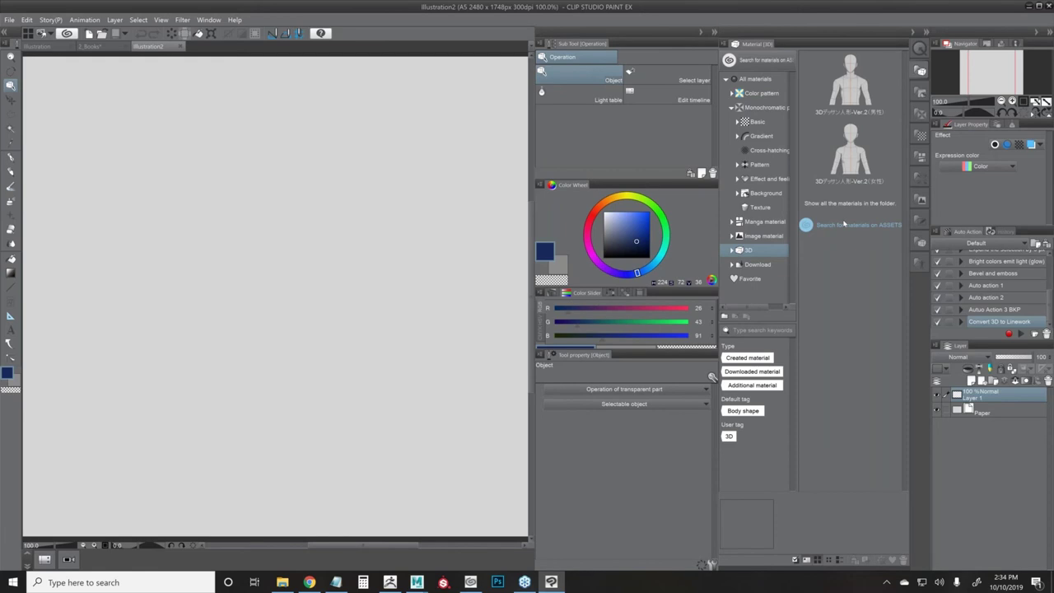
left_click(843, 223)
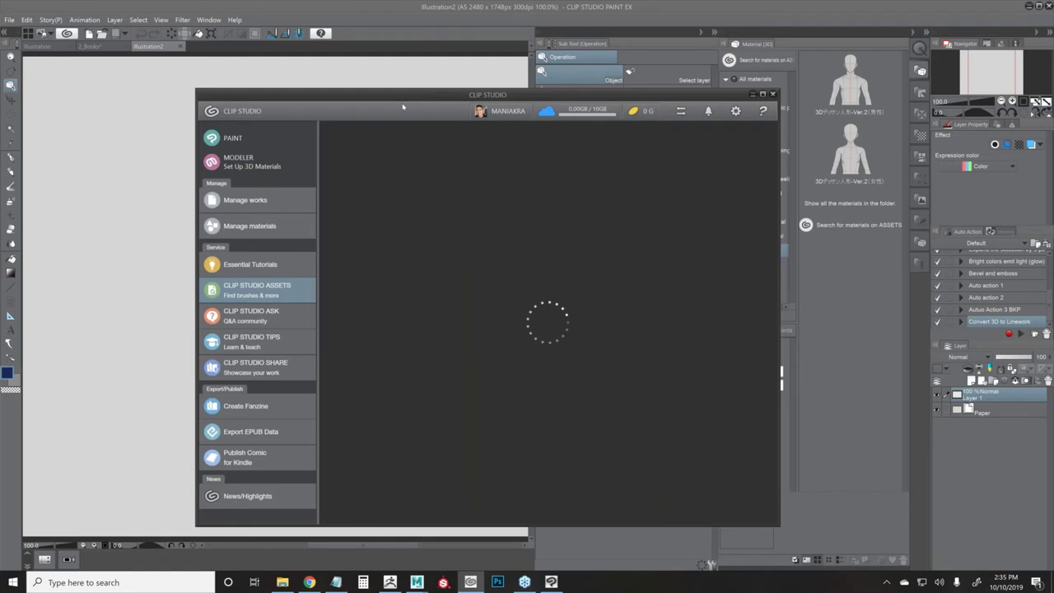
- Search CLIP STUDIO ASSETS for materials matching 3D and asset, limiting the results to free ones
type("3D")
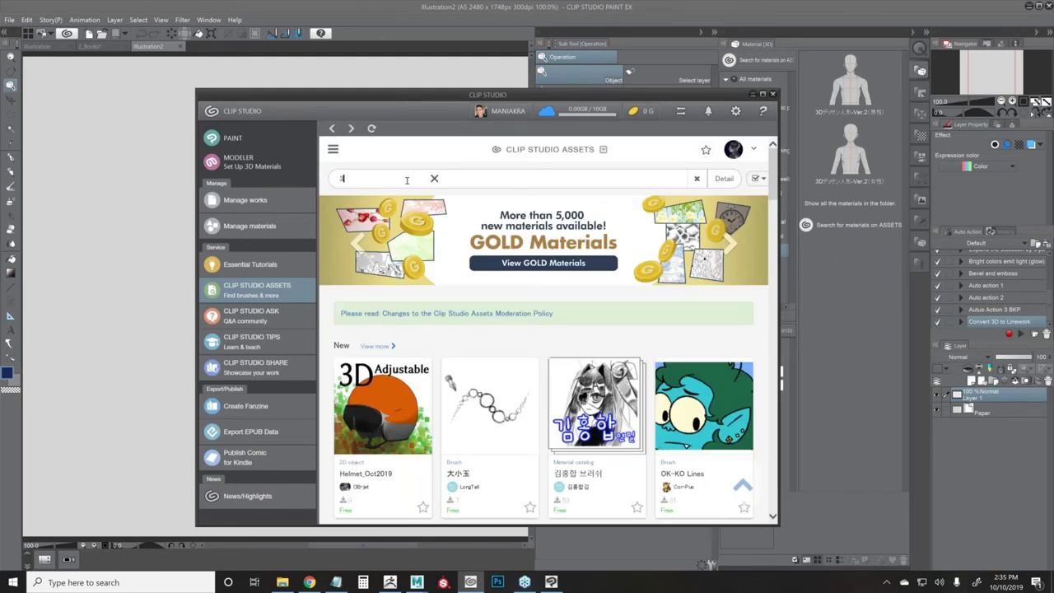
key("Return")
type("asset")
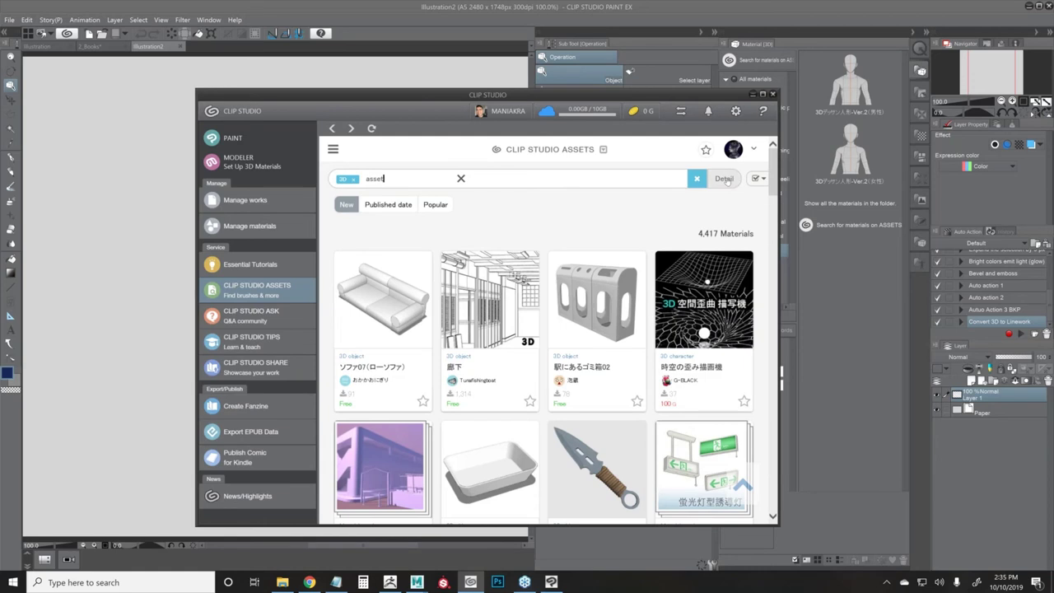
left_click(723, 178)
left_click(358, 368)
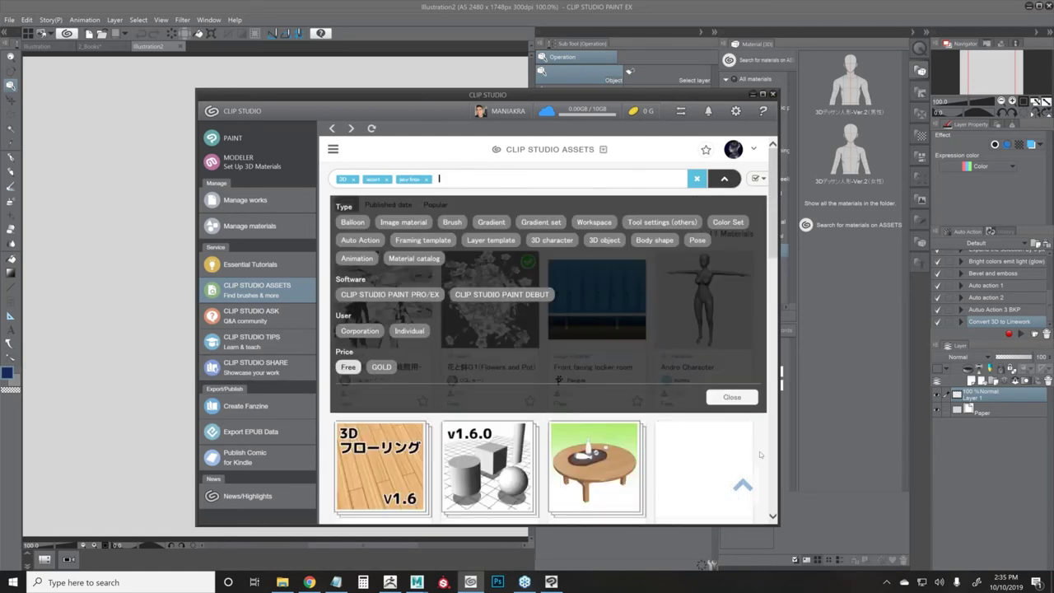
left_click(731, 398)
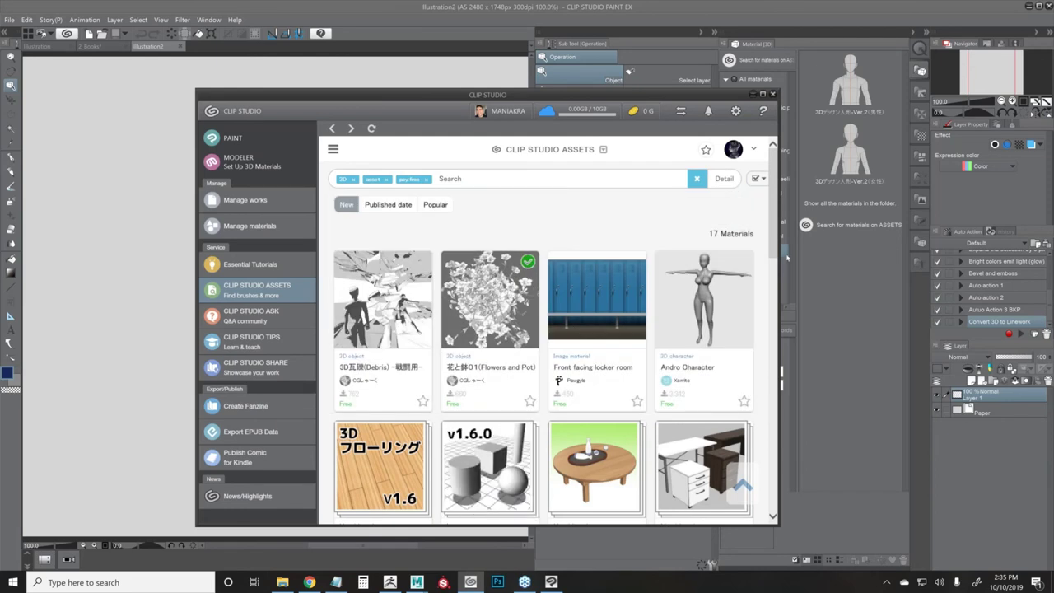
- Download the free round-table material □3Dちゃぶ台, then minimize the CLIP STUDIO window to return to the illustration
scroll(599, 363, "down", 3)
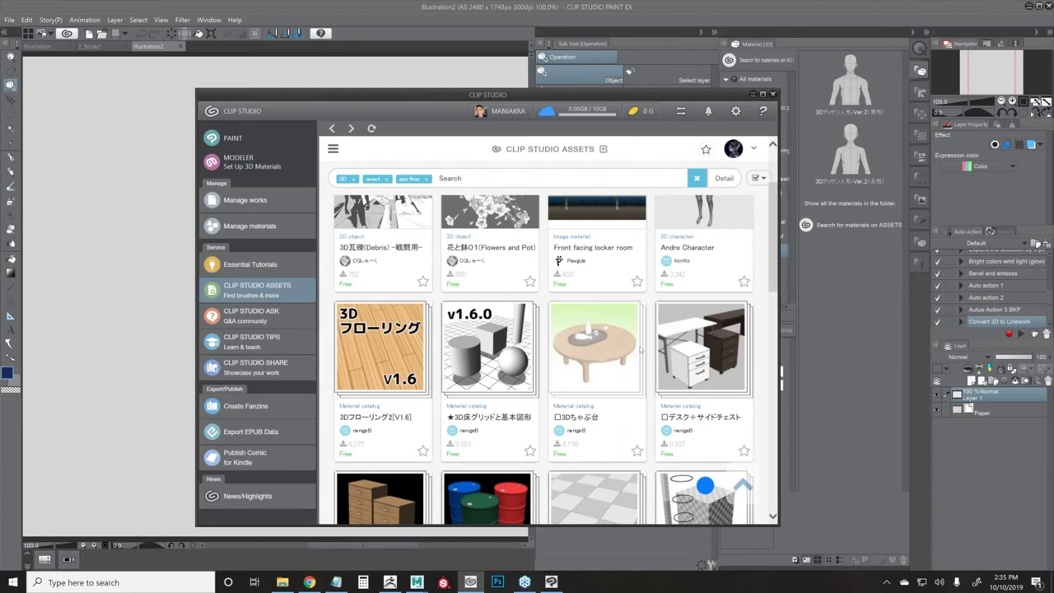
left_click(639, 348)
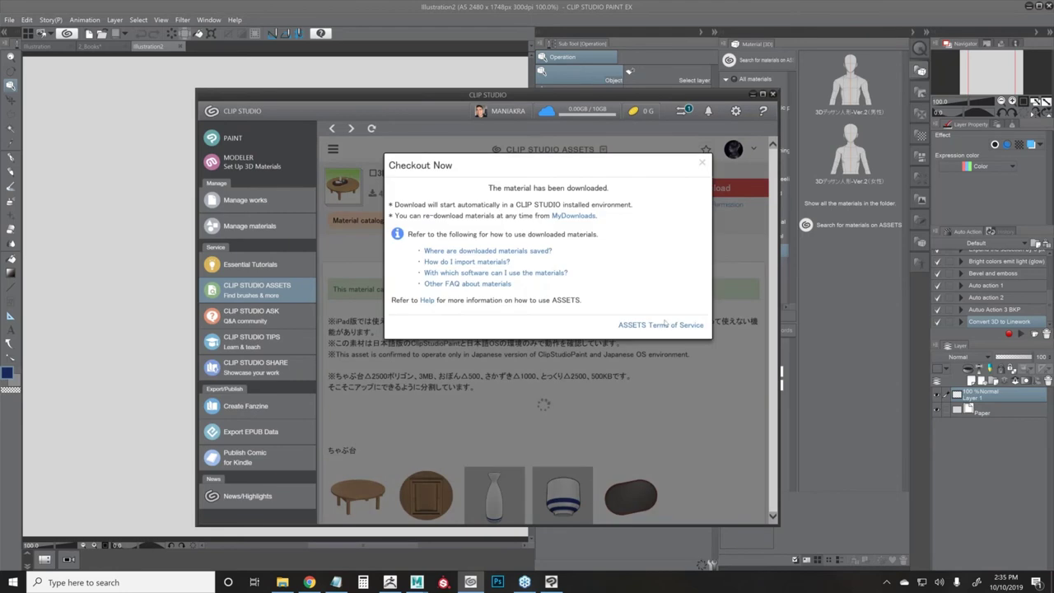
left_click(701, 164)
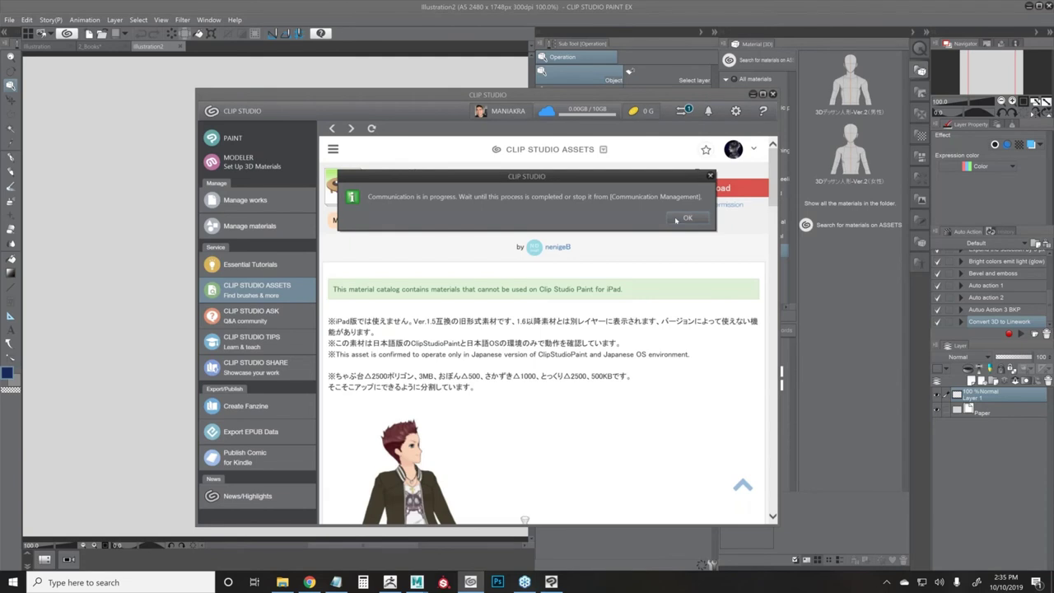
left_click(676, 219)
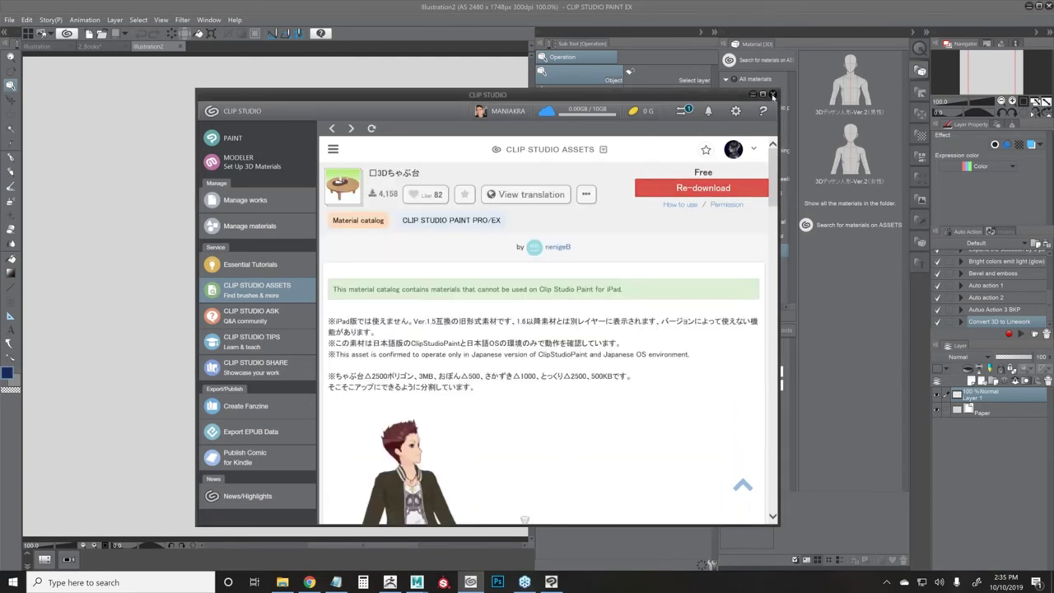
left_click(773, 96)
left_click(685, 218)
left_click(752, 94)
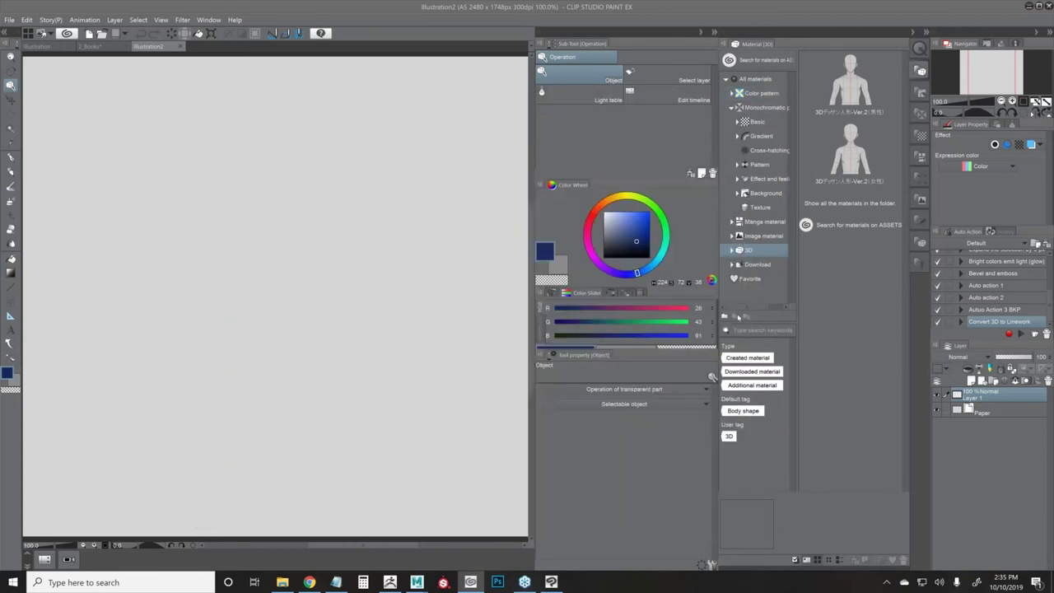
- Find the open ring notebook among the downloaded materials and place it on the canvas as a 3D object
left_click(757, 264)
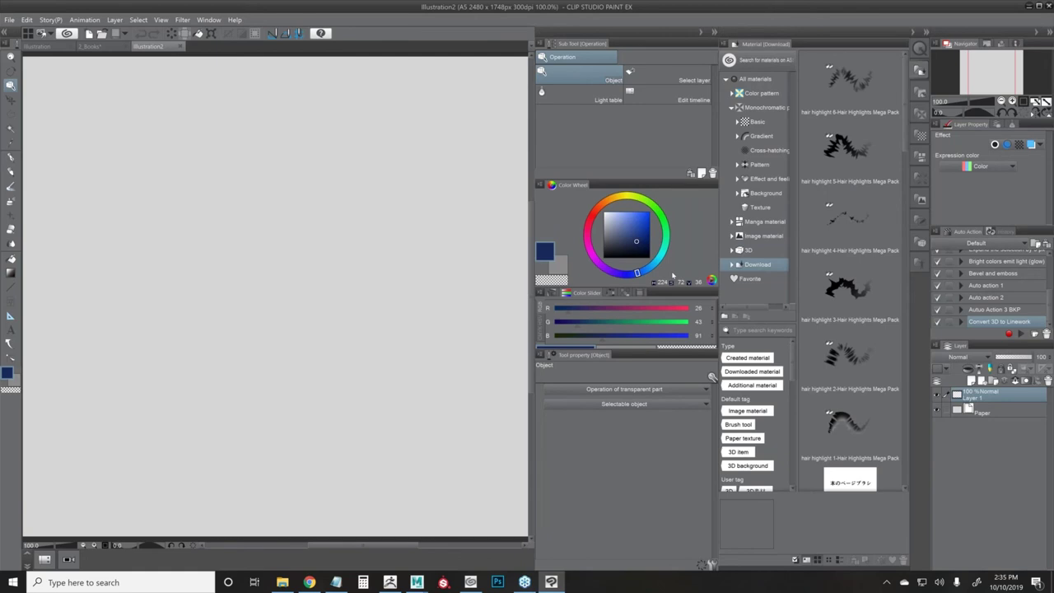
left_click(743, 249)
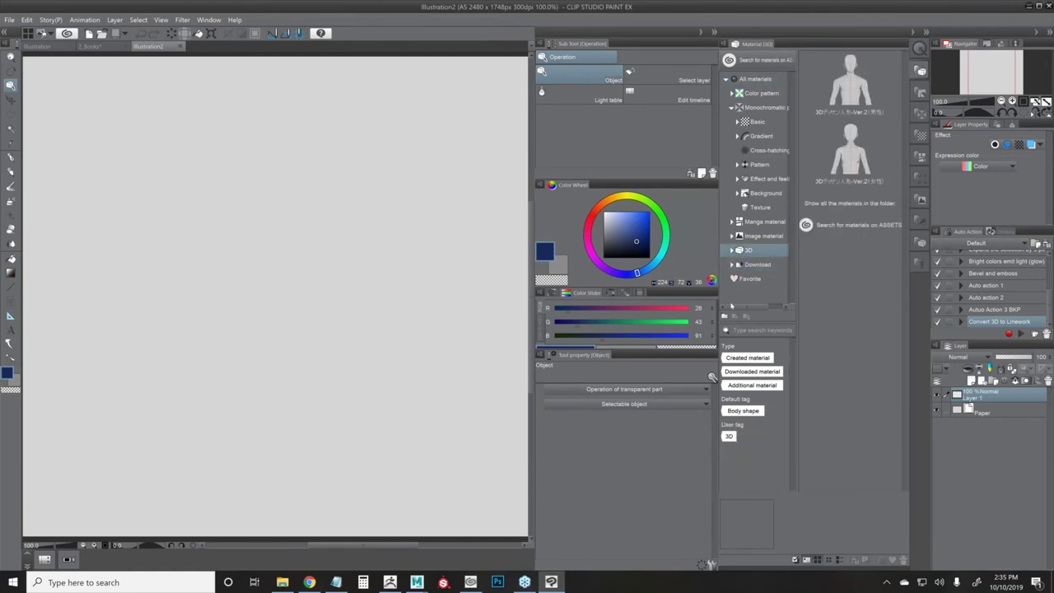
left_click(753, 265)
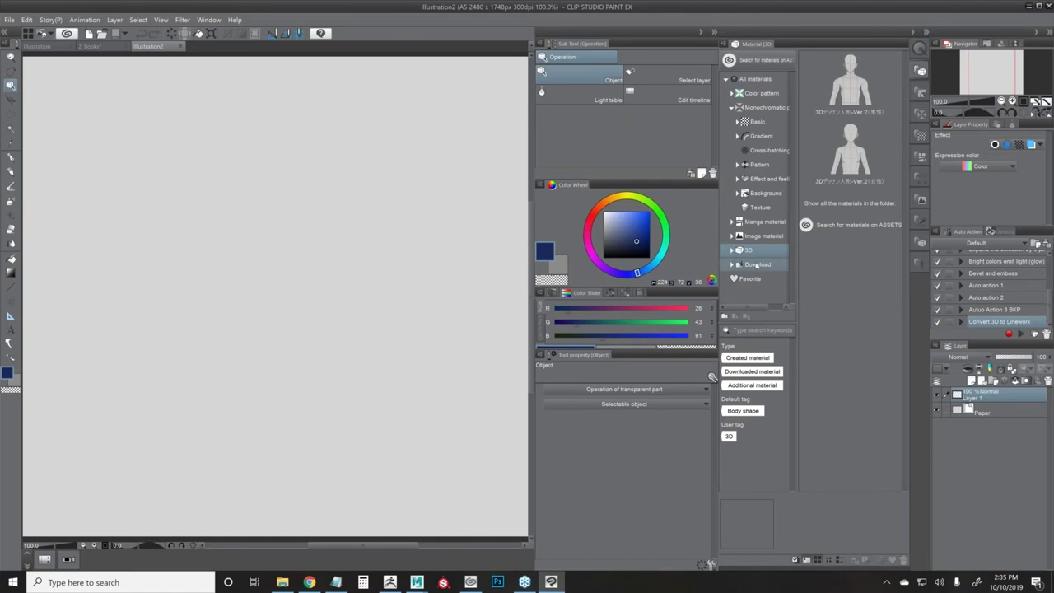
scroll(840, 307, "down", 5)
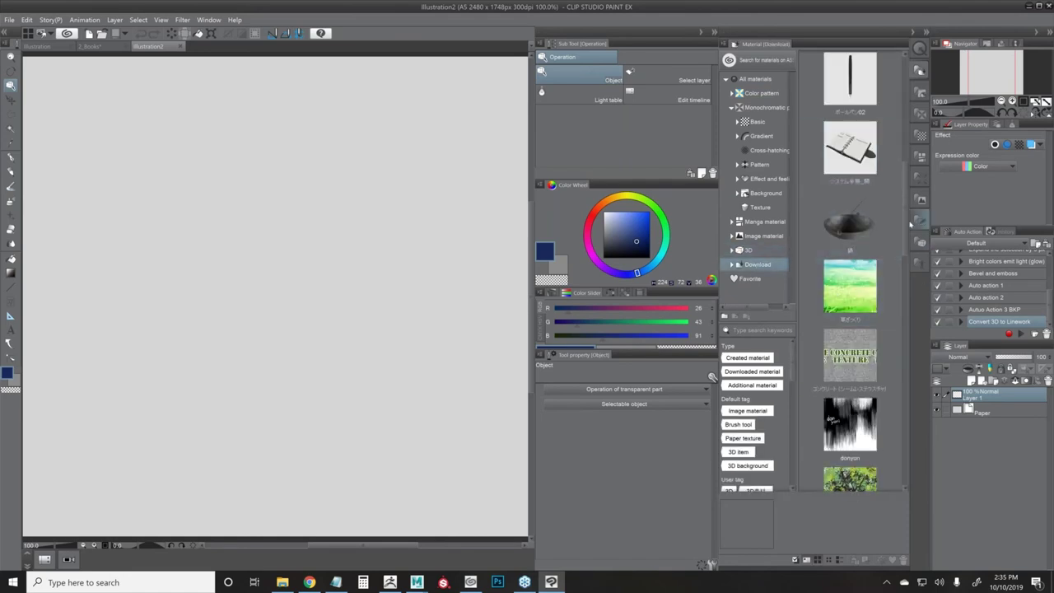
scroll(895, 402, "down", 10)
scroll(895, 402, "up", 10)
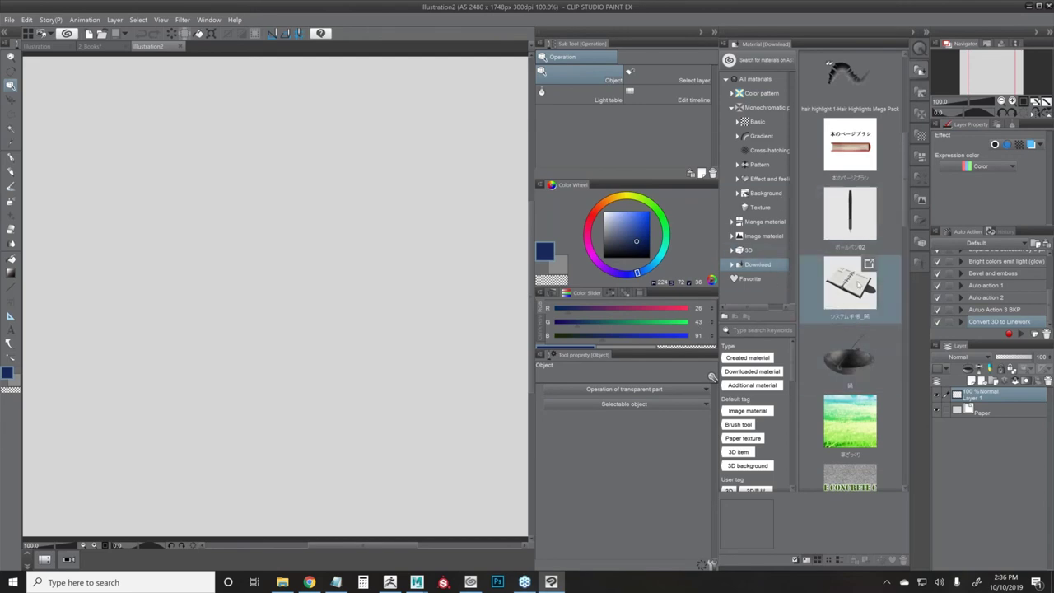
left_click_drag(849, 284, 326, 334)
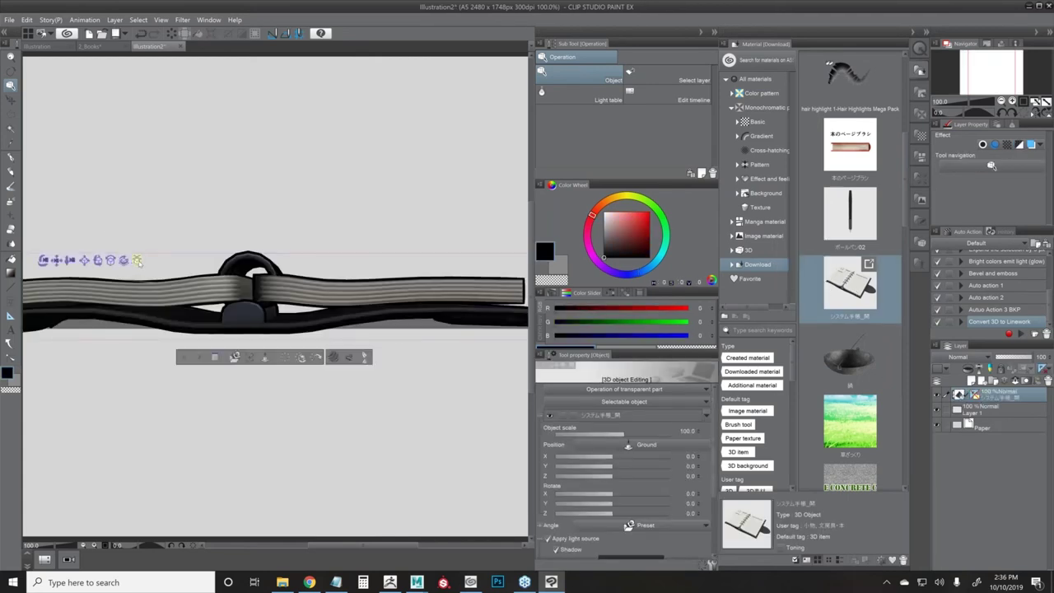
- Reposition the notebook and angle the 3D view so its open pages show obliquely from above, undoing the last change
left_click_drag(356, 229, 359, 311)
left_click_drag(147, 268, 246, 205)
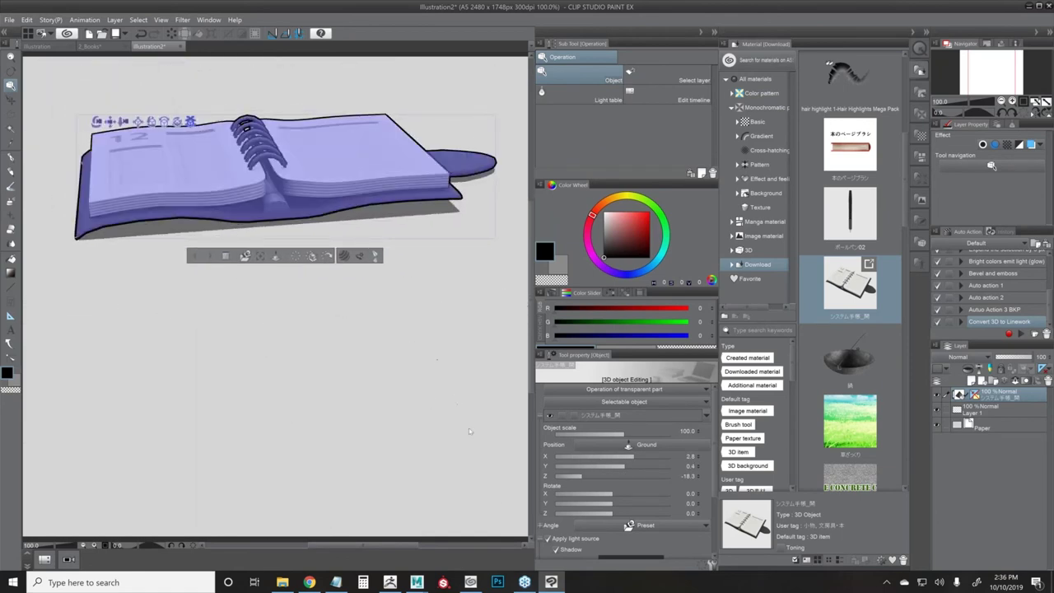
left_click_drag(455, 401, 498, 497)
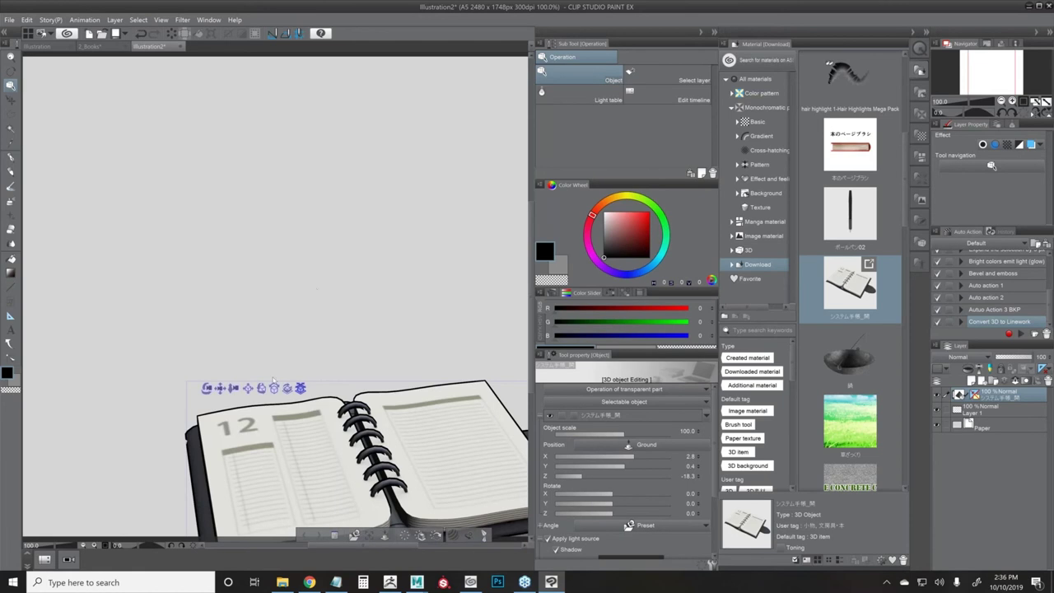
key("ctrl+z")
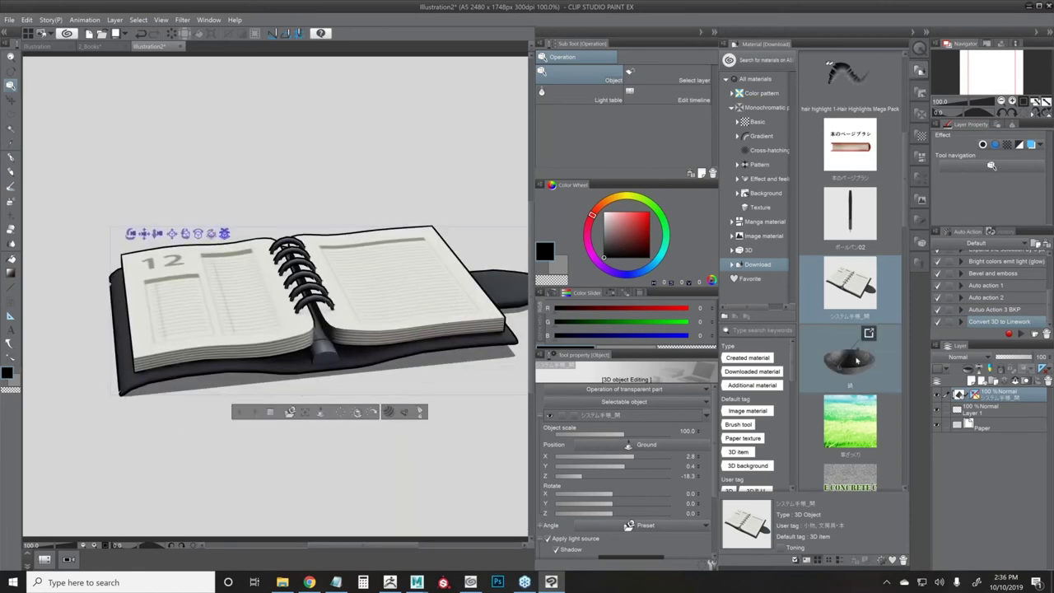
- Add the slatted bench ベンチ01 from the downloaded materials to the notebook's 3D scene
scroll(899, 301, "down", 5)
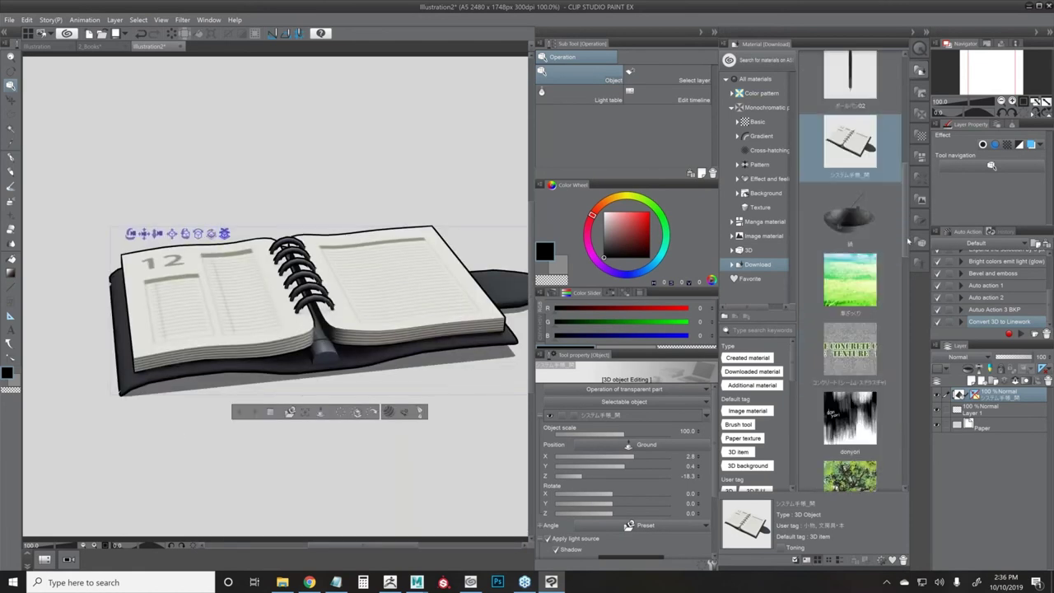
scroll(899, 301, "down", 5)
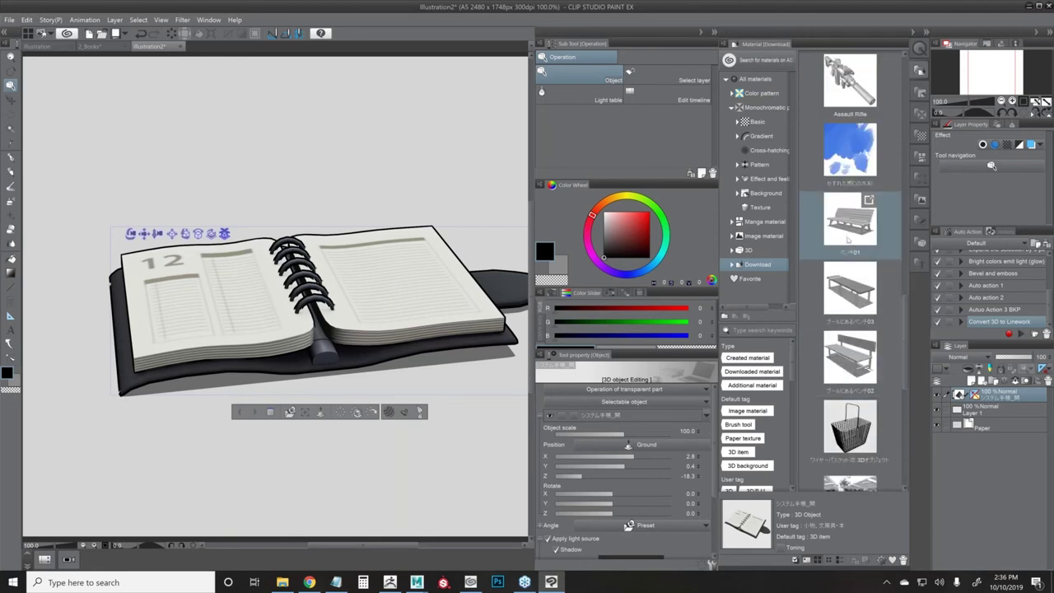
left_click_drag(848, 237, 387, 226)
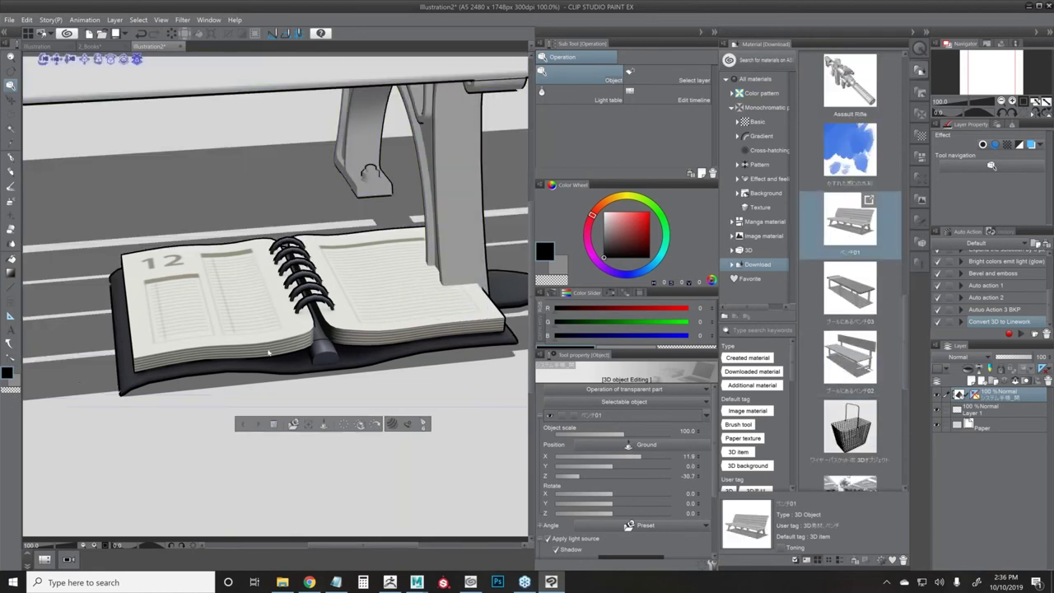
- Reduce the bench's object scale to about 26.5 and move it over the notebook
left_click_drag(233, 229, 284, 270)
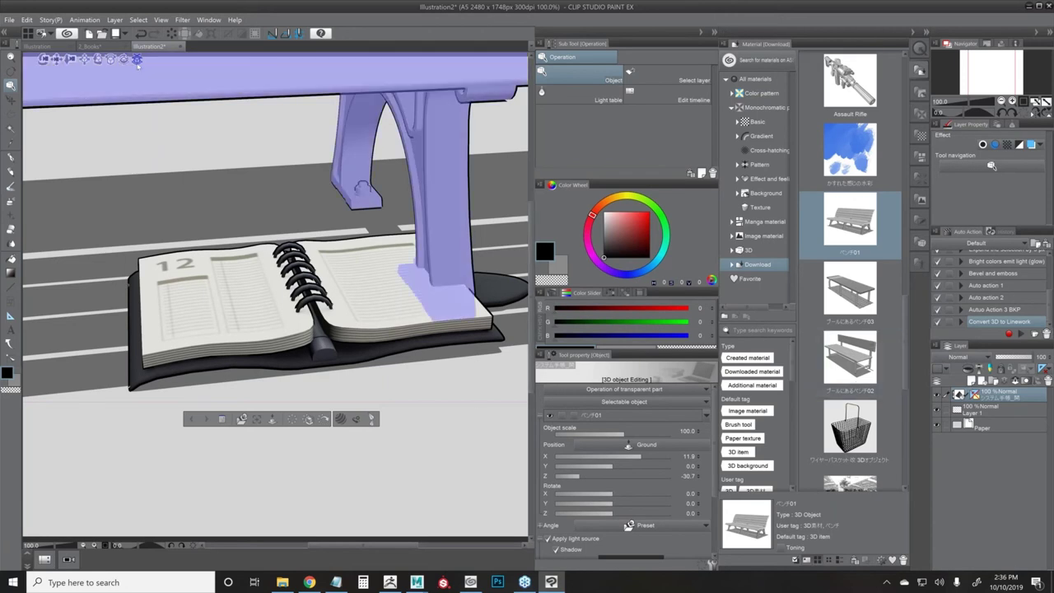
left_click_drag(445, 259, 511, 312)
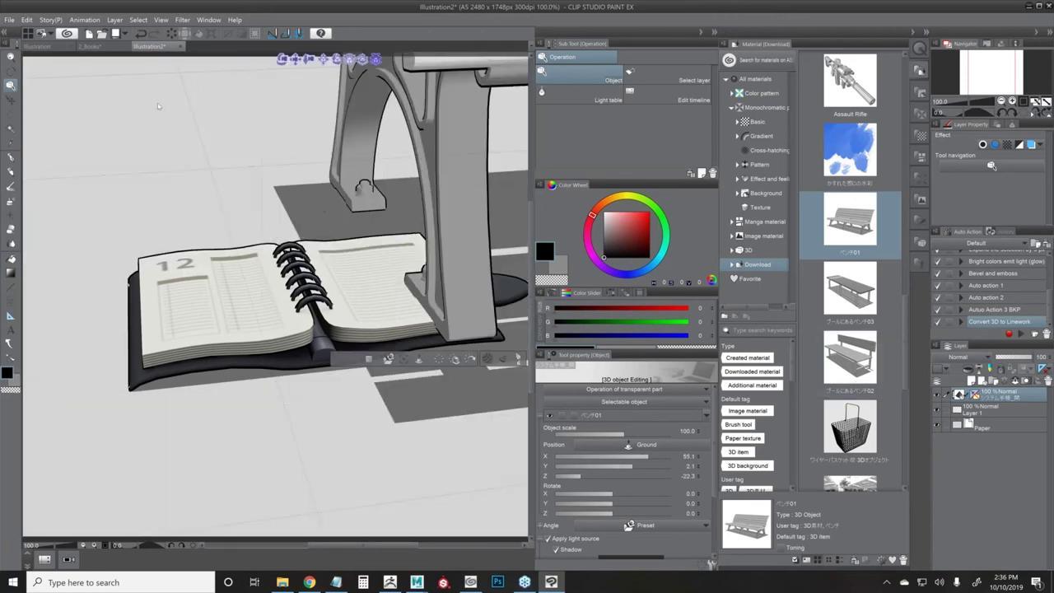
mouse_move(601, 432)
left_mouse_down()
mouse_move(587, 433)
mouse_move(597, 433)
left_mouse_up()
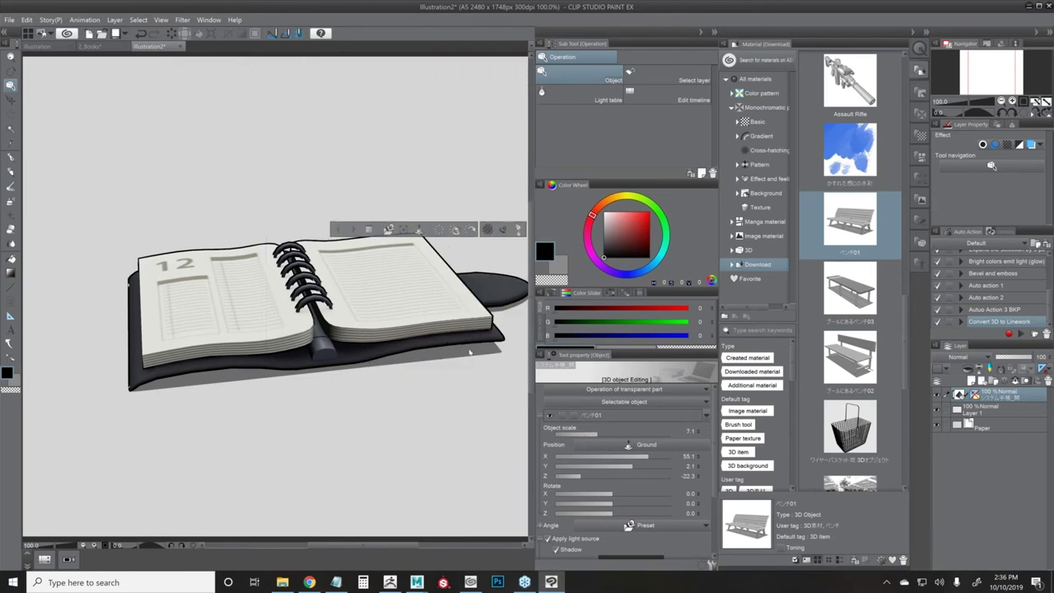
left_click_drag(598, 433, 610, 432)
left_click_drag(319, 363, 210, 267)
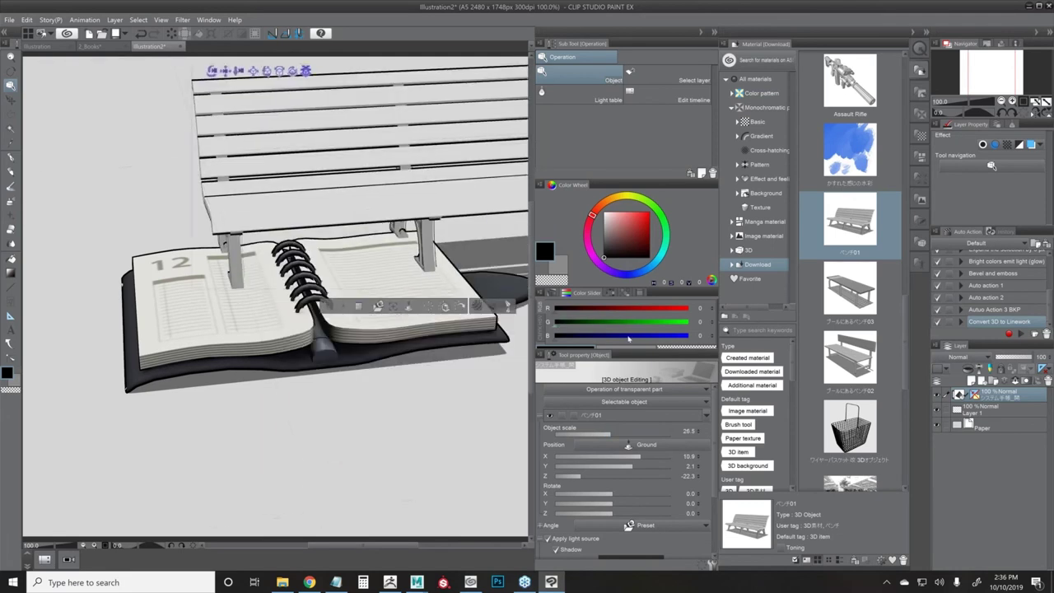
- Move the bench behind the notebook to about X -2.3, Z -35.7, and rotate it to about -55.2 around Y
left_click(928, 33)
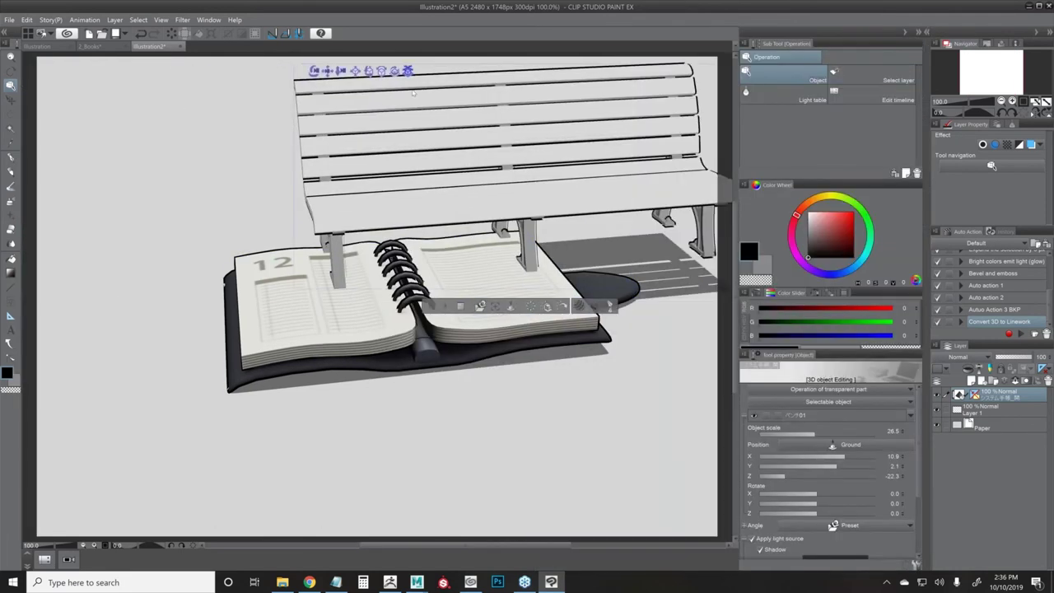
left_click_drag(413, 78, 295, 220)
left_click_drag(199, 72, 224, 89)
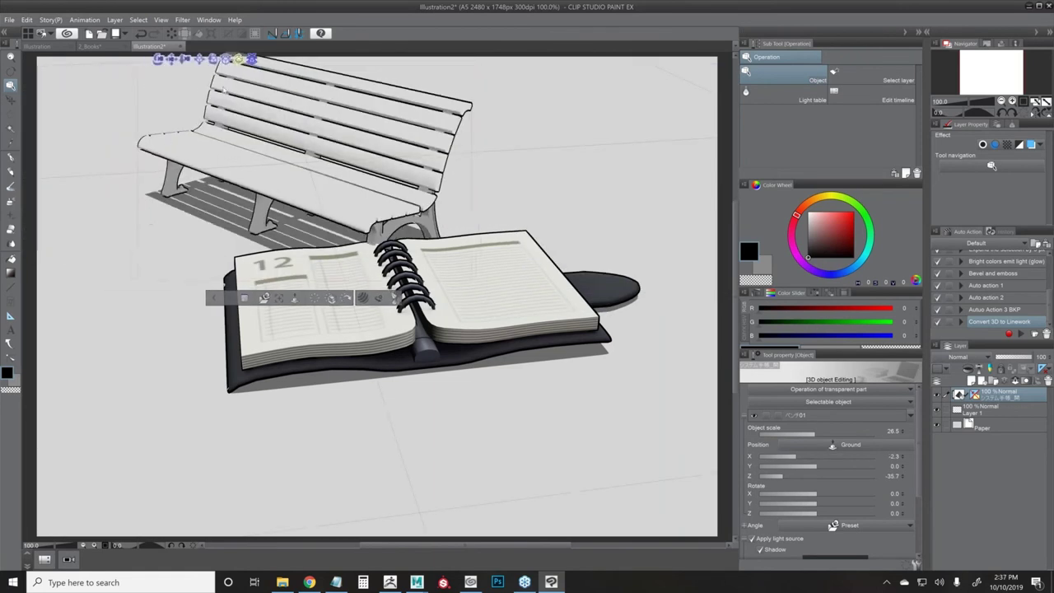
left_click_drag(185, 60, 174, 26)
left_click_drag(273, 147, 339, 238)
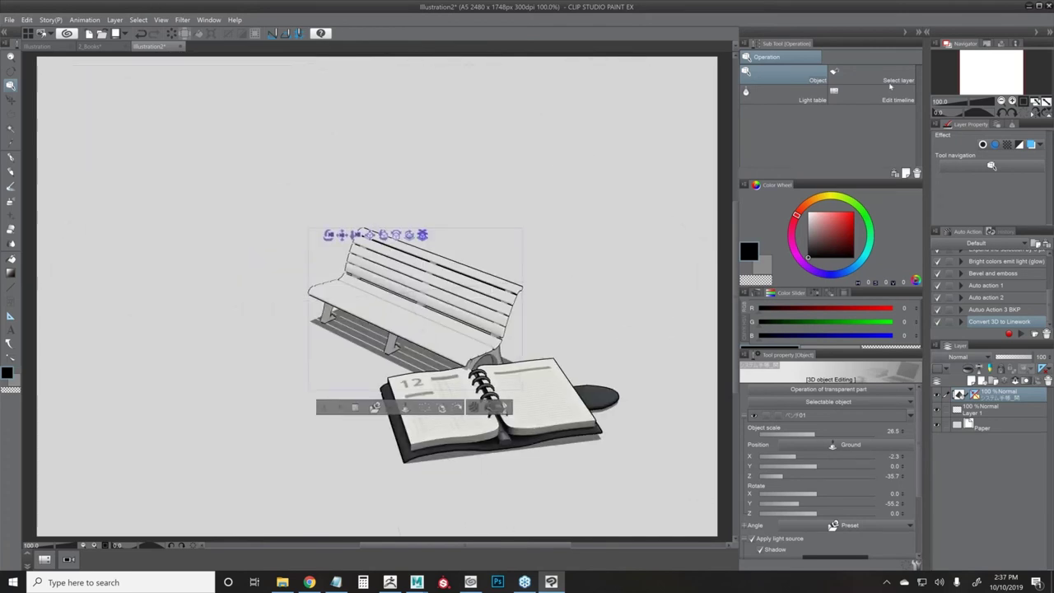
- Add the wire basket from the downloaded materials to the scene, and move the bench farther back behind the notebook
left_click(926, 32)
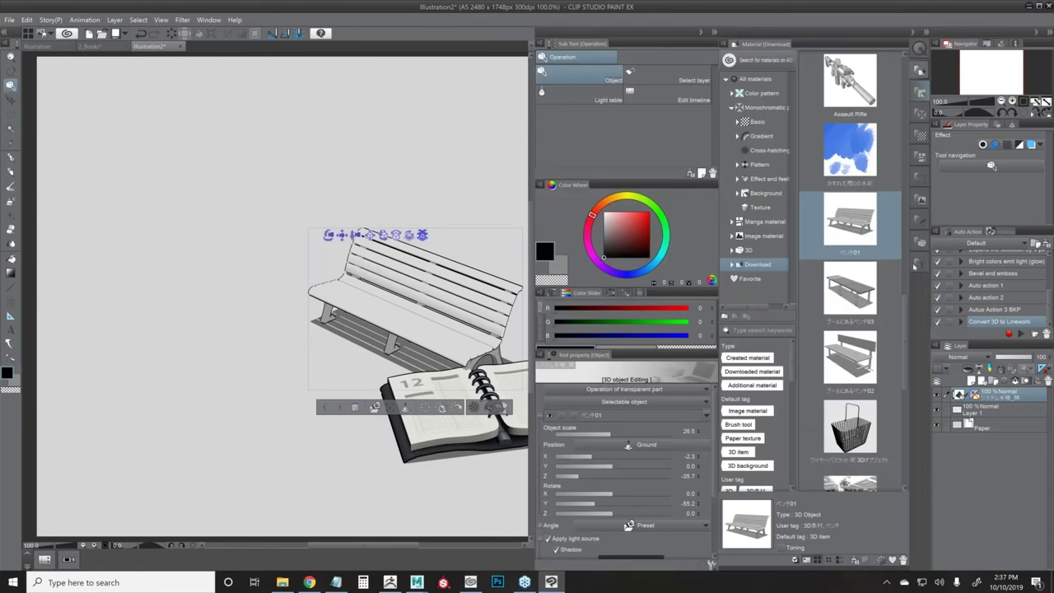
left_click_drag(851, 435, 465, 348)
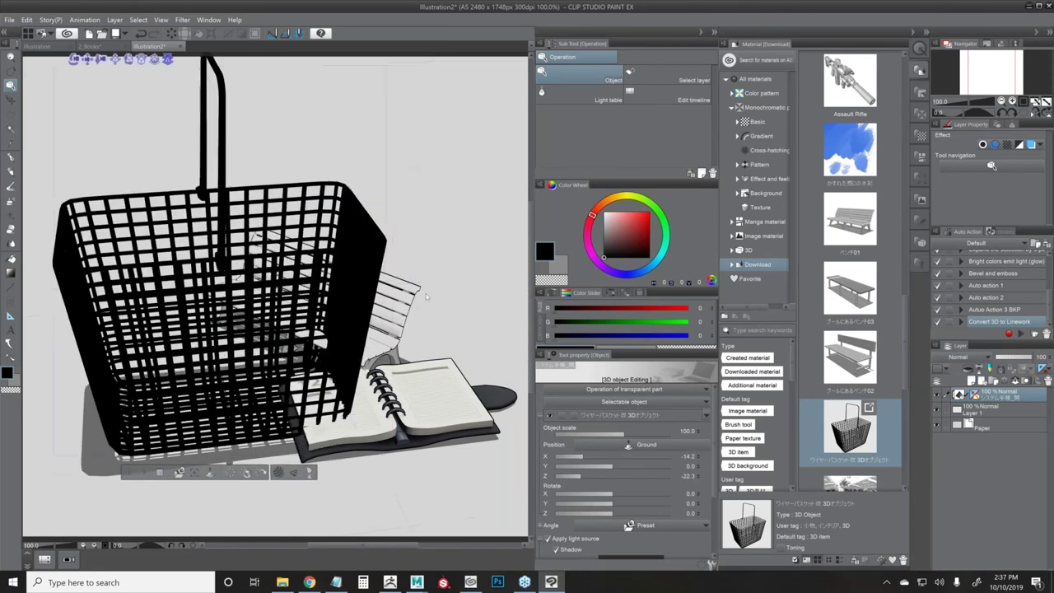
left_click(417, 327)
left_click_drag(487, 335, 450, 239)
left_click_drag(353, 342, 425, 386)
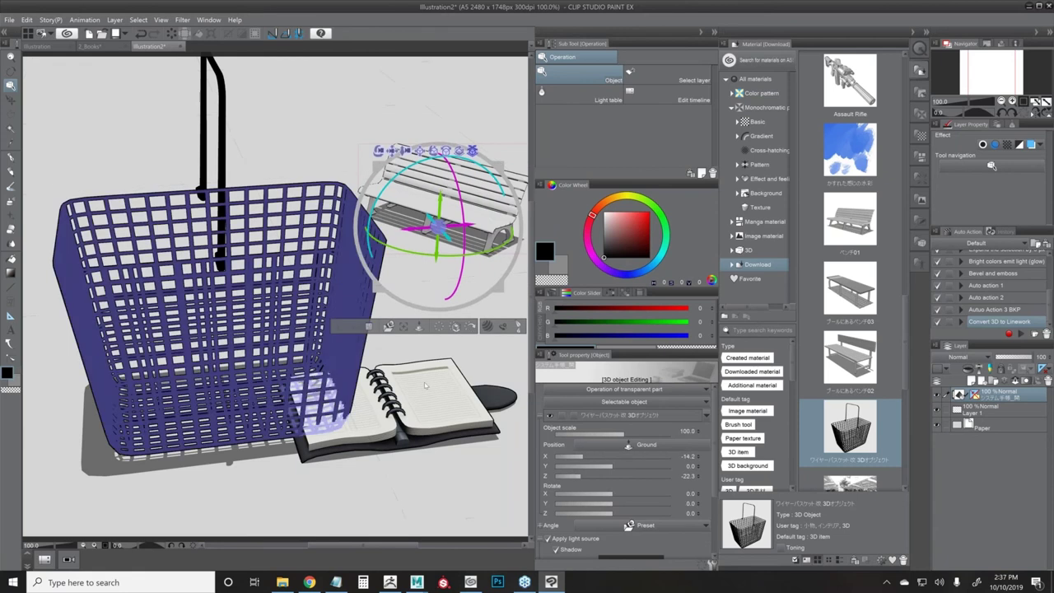
- Move the wire basket behind the notebook beside the bench and reduce its object scale to about 65.3
left_click_drag(333, 354, 370, 269)
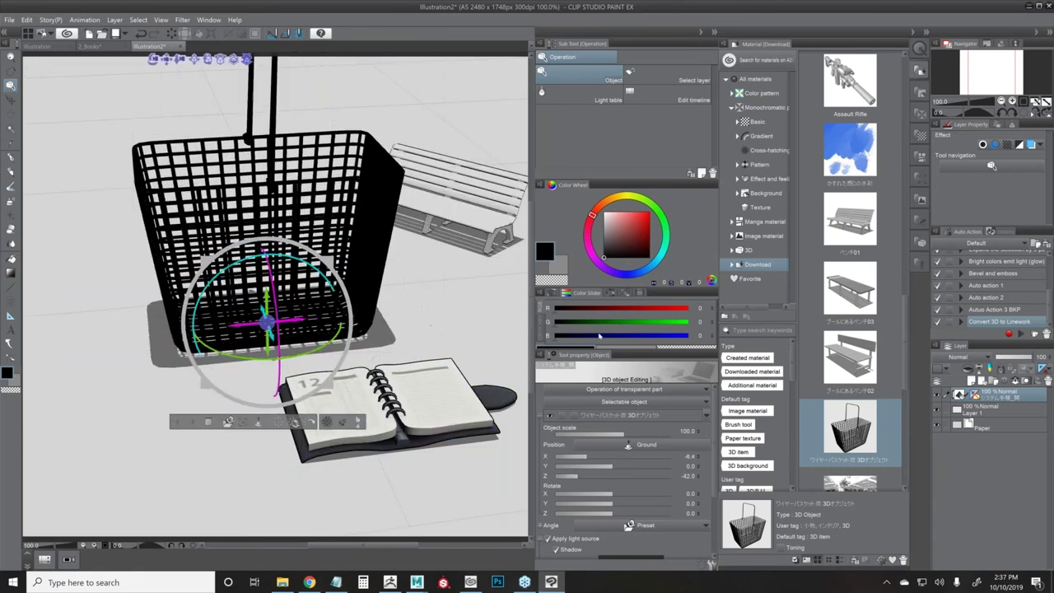
mouse_move(641, 430)
left_mouse_down()
mouse_move(605, 432)
mouse_move(621, 431)
left_mouse_up()
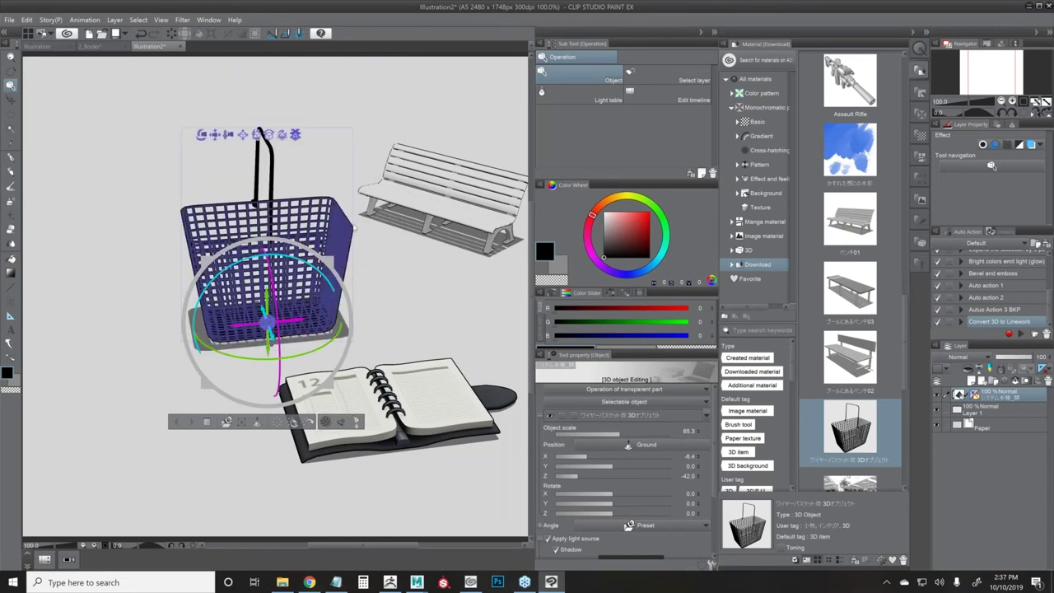
left_click(378, 289)
left_click_drag(370, 287, 243, 328)
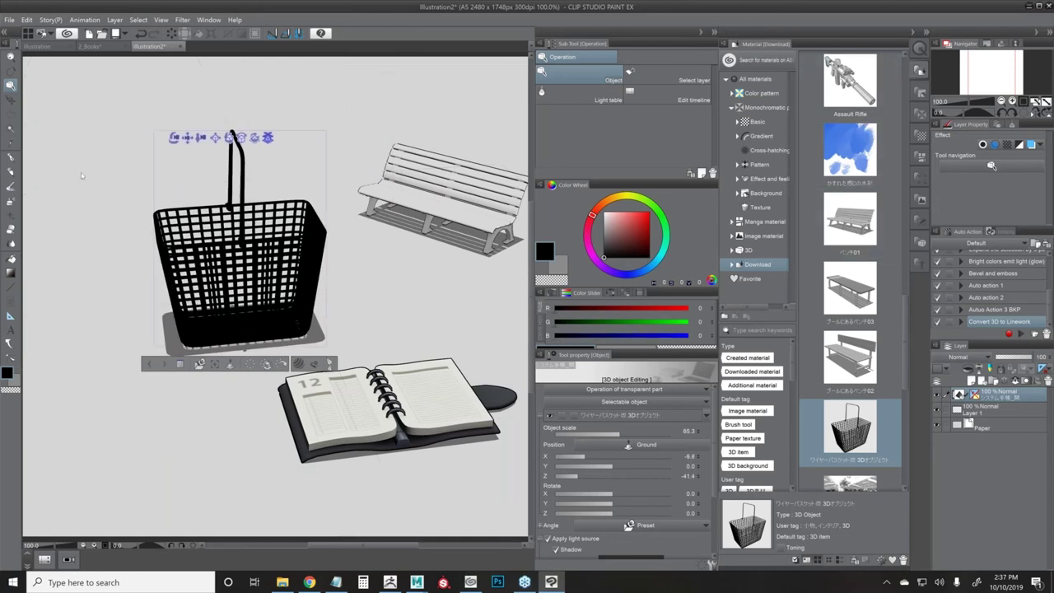
left_click(245, 163)
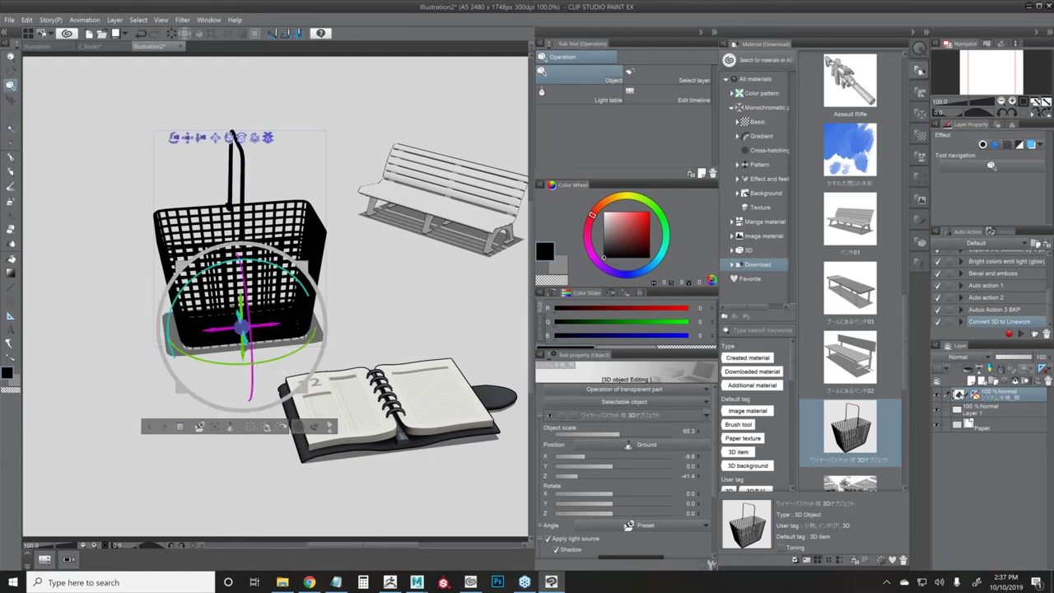
- Rotate the wire basket to about -7.8 around the Y axis
mouse_move(279, 266)
left_mouse_down()
mouse_move(290, 272)
mouse_move(281, 267)
left_mouse_up()
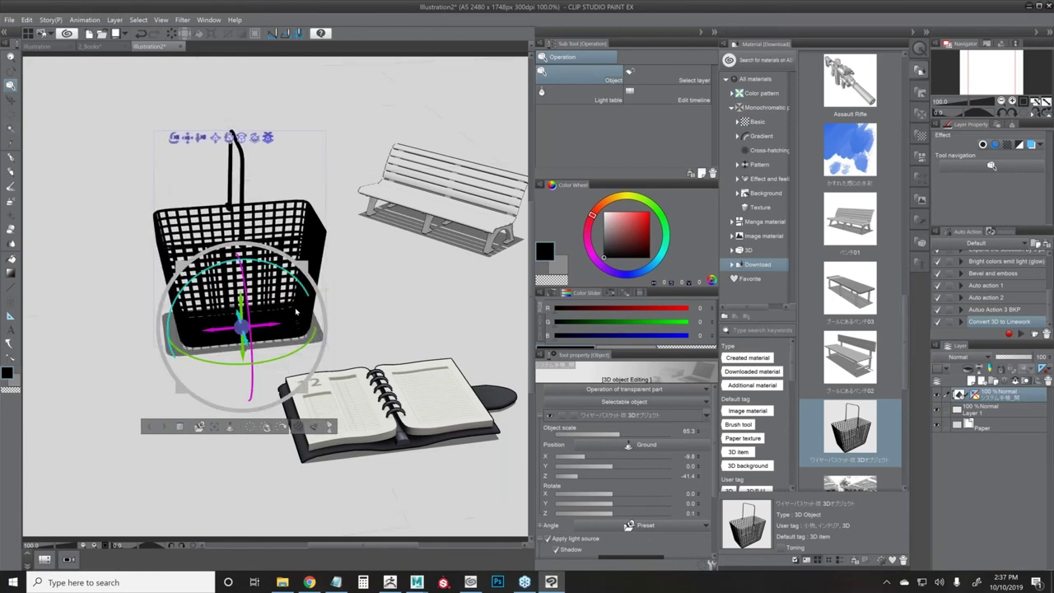
left_click(330, 427)
left_click(331, 425)
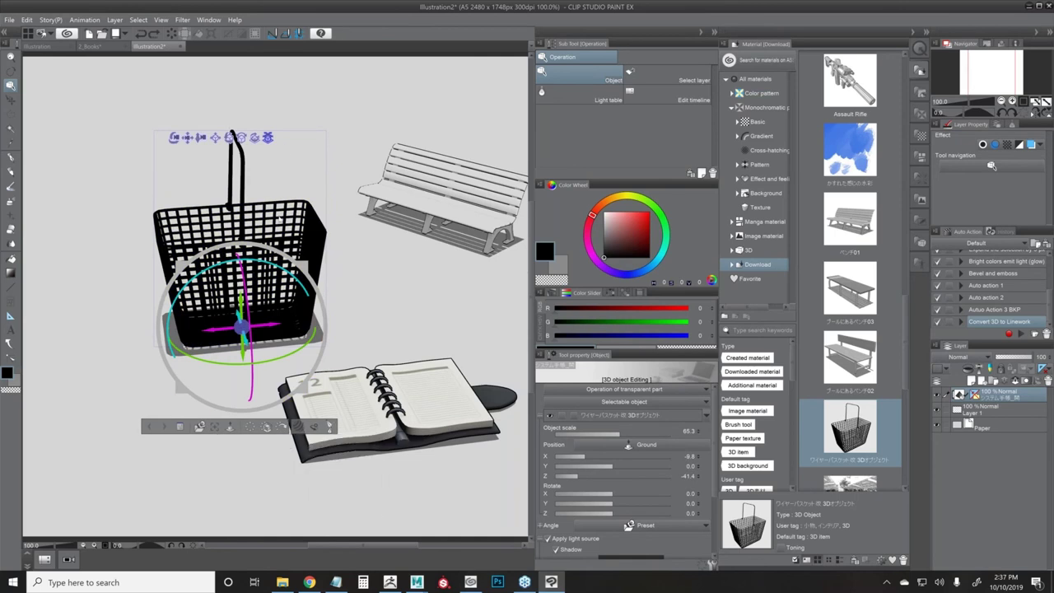
left_click_drag(285, 355, 271, 359)
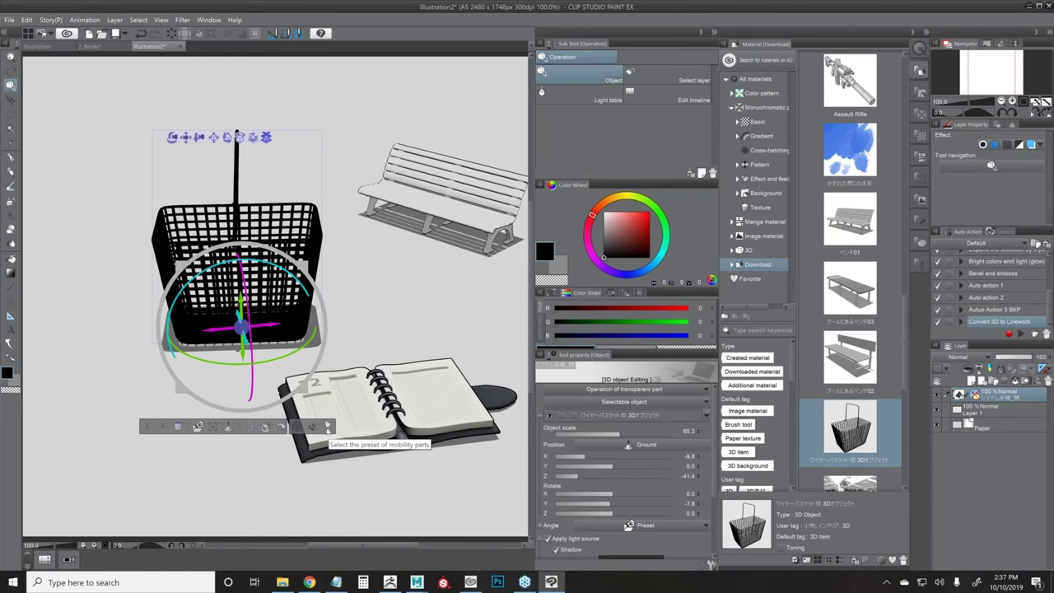
- Swing the wire basket's handle down to one side by setting its movable part to about 62
left_click(328, 427)
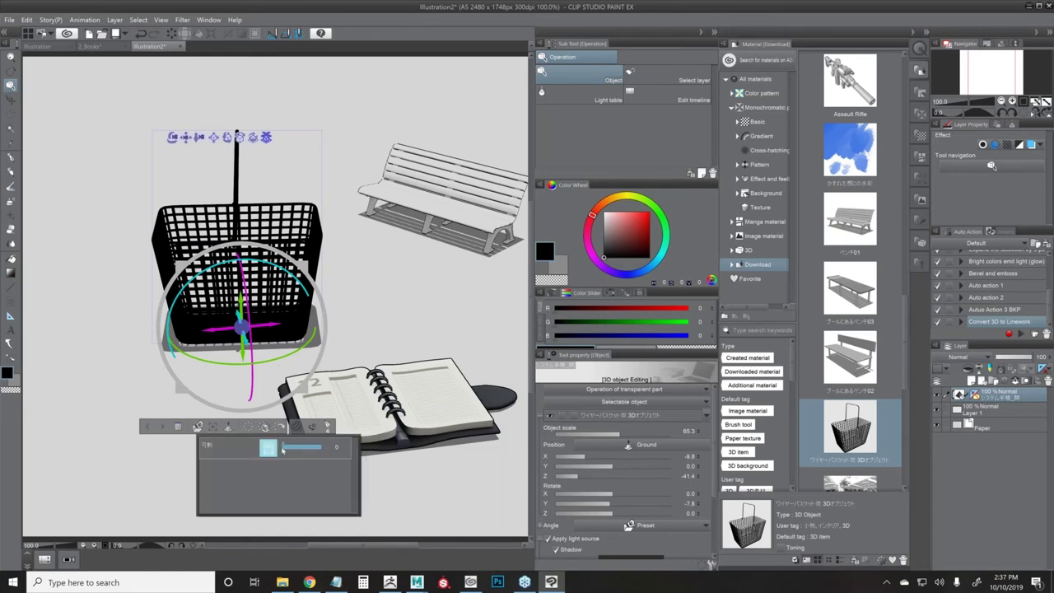
left_click_drag(284, 448, 307, 431)
left_click(328, 426)
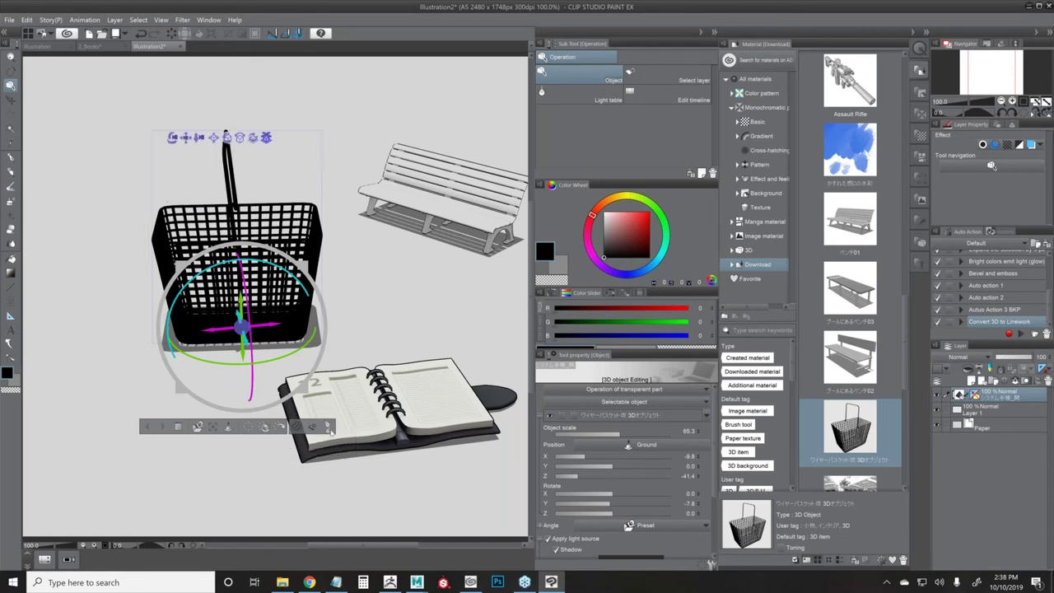
left_click(328, 427)
left_click_drag(290, 447, 315, 449)
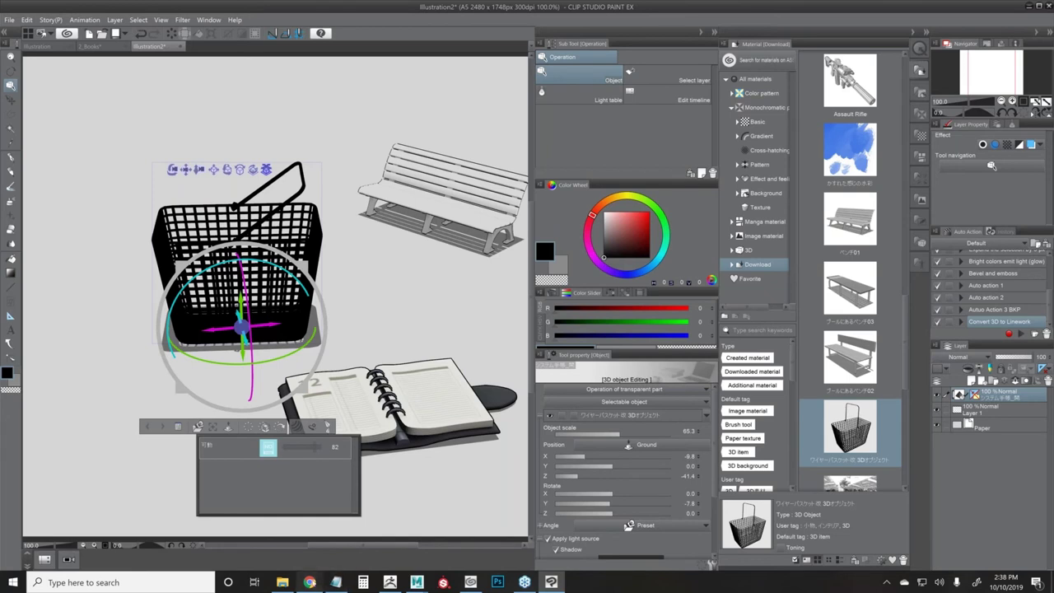
- Switch to Chrome and look through the Free3D home page and its listing of free 3D models
left_click(309, 582)
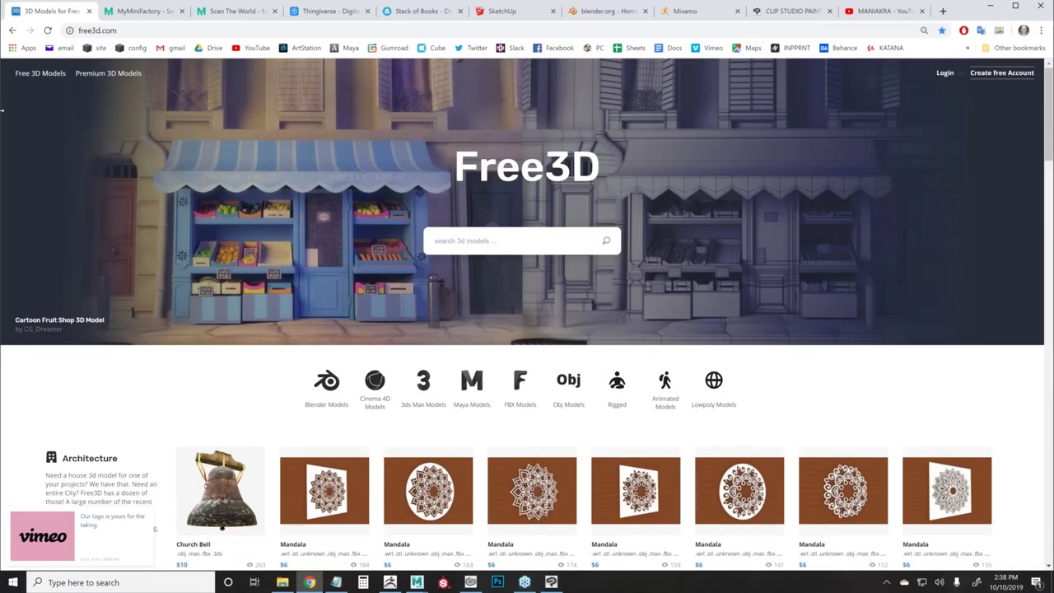
scroll(491, 229, "down", 2)
scroll(491, 229, "up", 2)
scroll(428, 308, "down", 5)
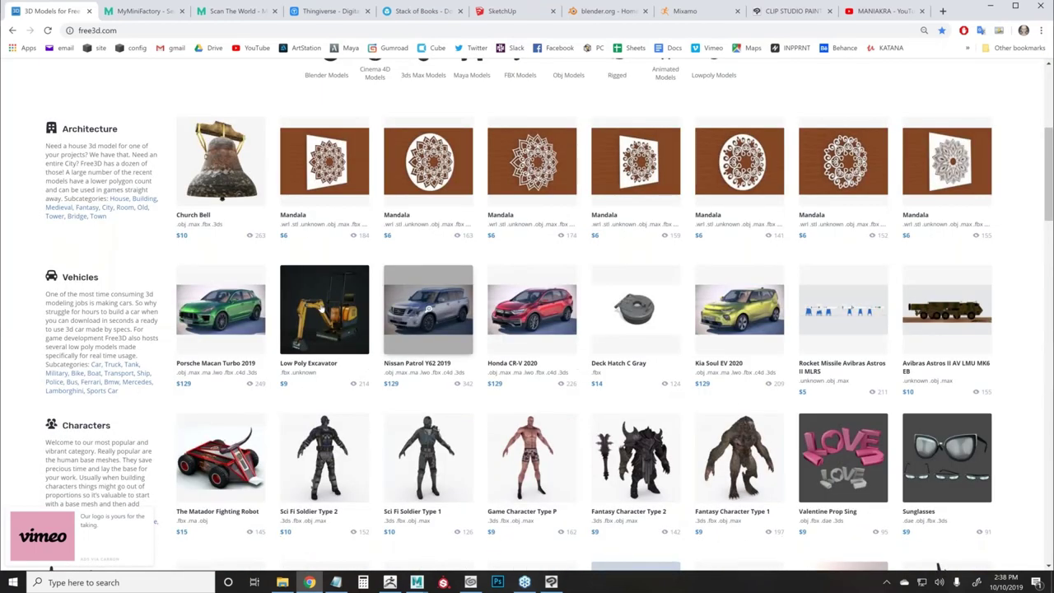
scroll(428, 308, "up", 5)
left_click(41, 75)
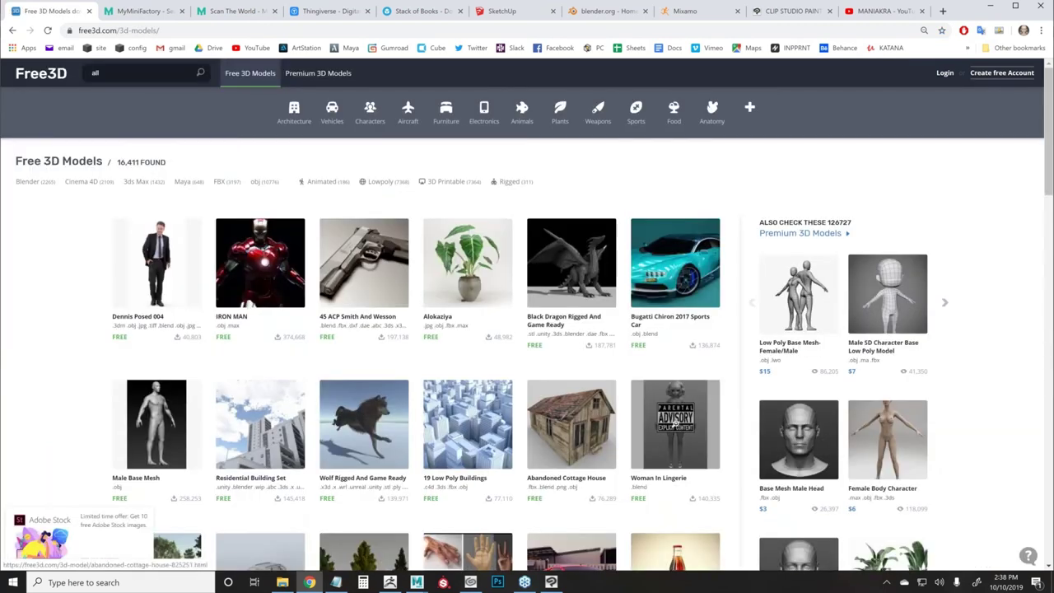
scroll(372, 314, "down", 4)
scroll(372, 313, "up", 4)
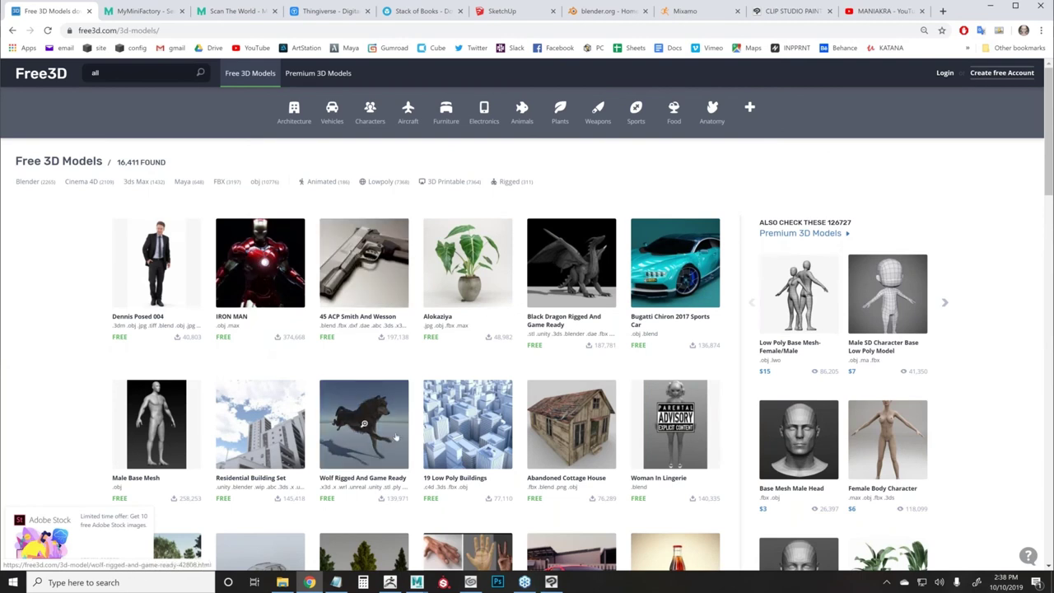
scroll(395, 437, "down", 4)
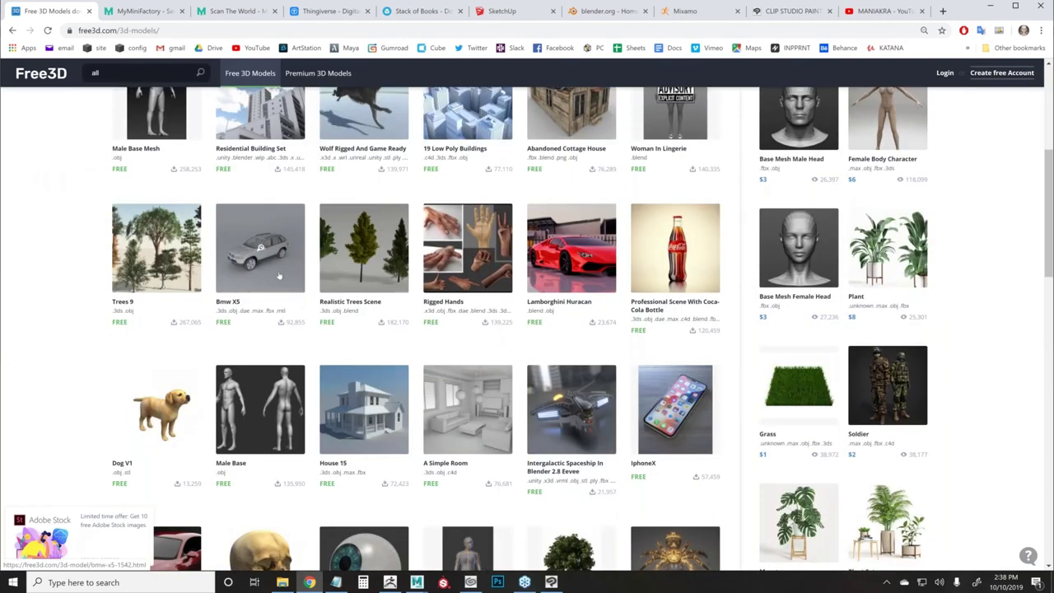
scroll(279, 270, "up", 4)
- Look through the crab search results on MyMiniFactory and open the Ghost Crab model's page
left_click(140, 10)
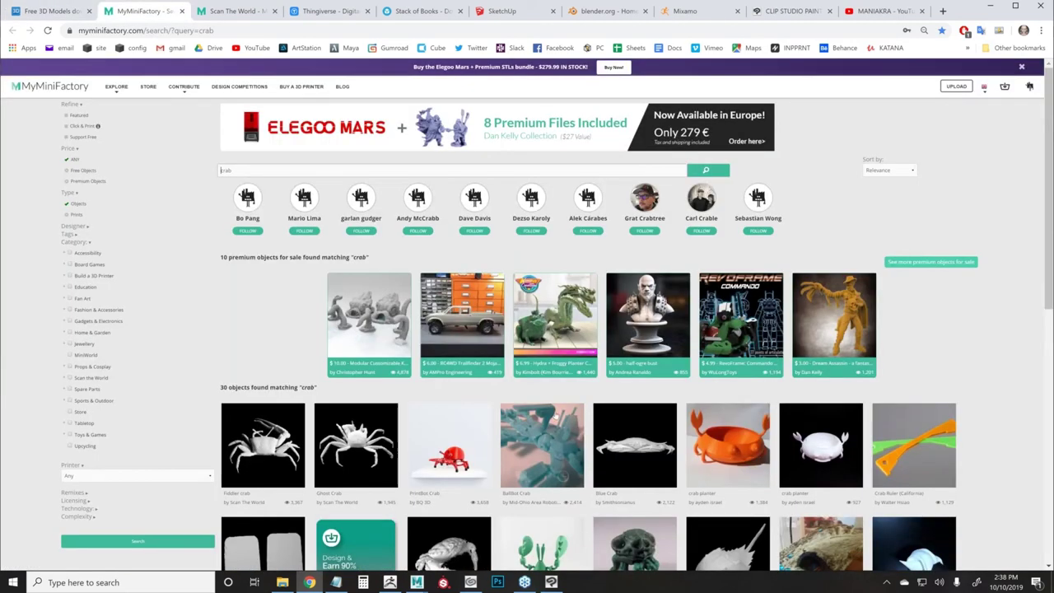
scroll(461, 329, "down", 4)
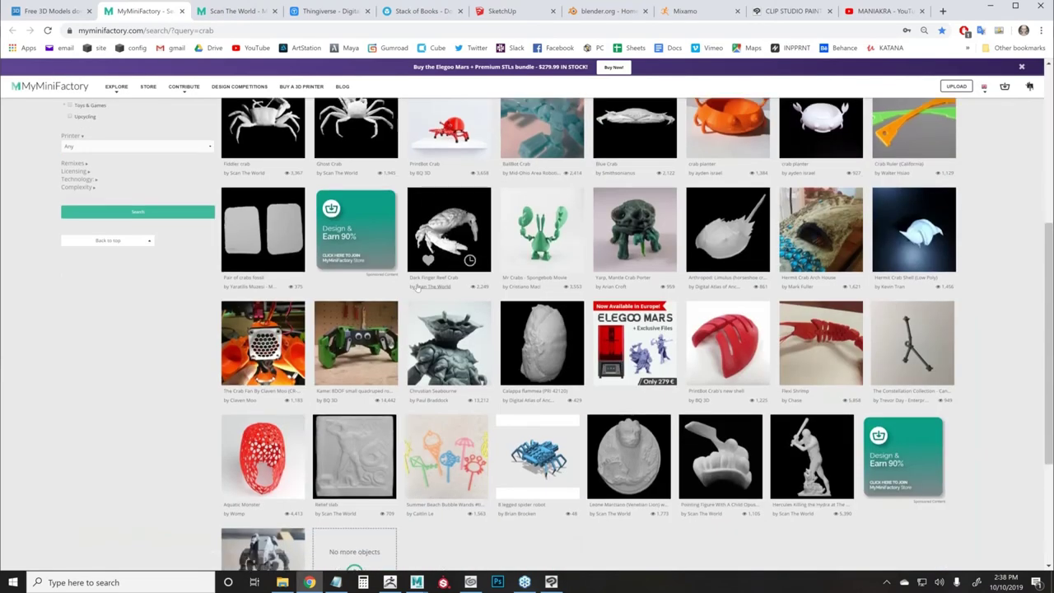
scroll(461, 329, "up", 4)
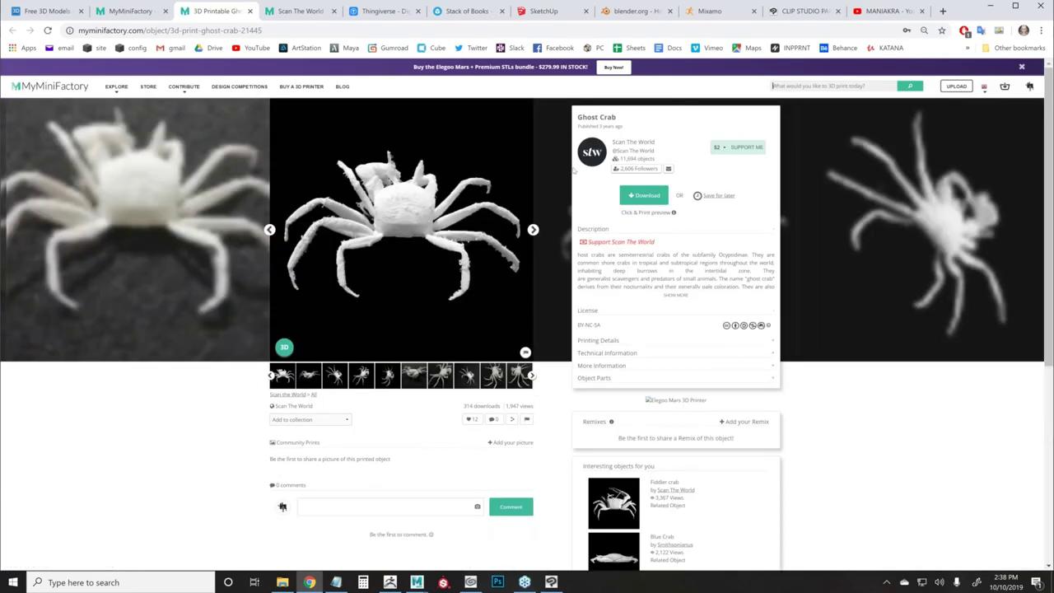
- Look through the Thingiverse home page, then open and examine the models in the Hairy collection
left_click(381, 11)
scroll(569, 391, "down", 5)
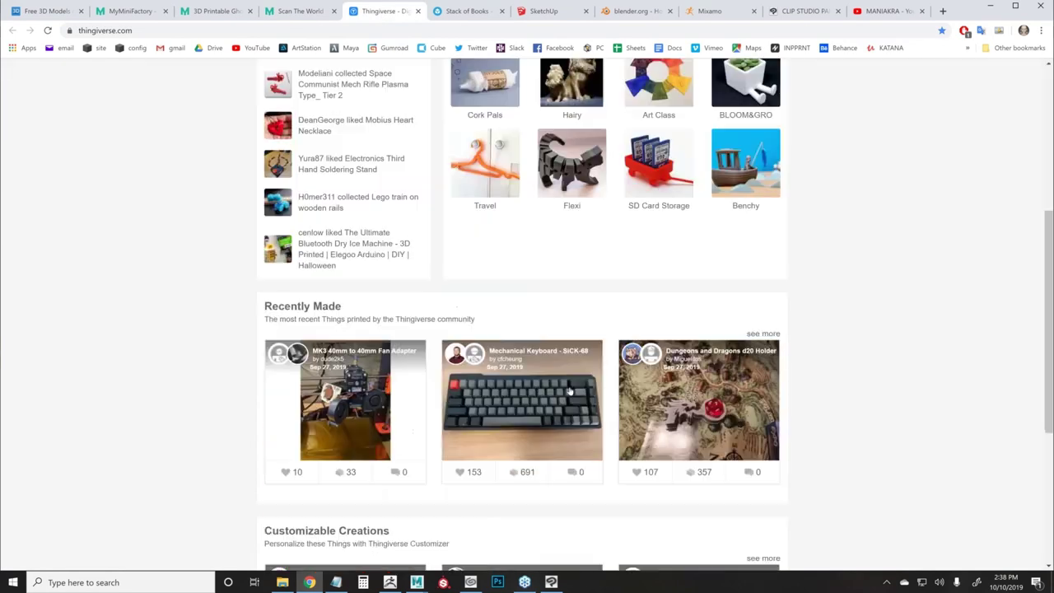
scroll(570, 391, "up", 4)
left_click(567, 383)
left_click(571, 387)
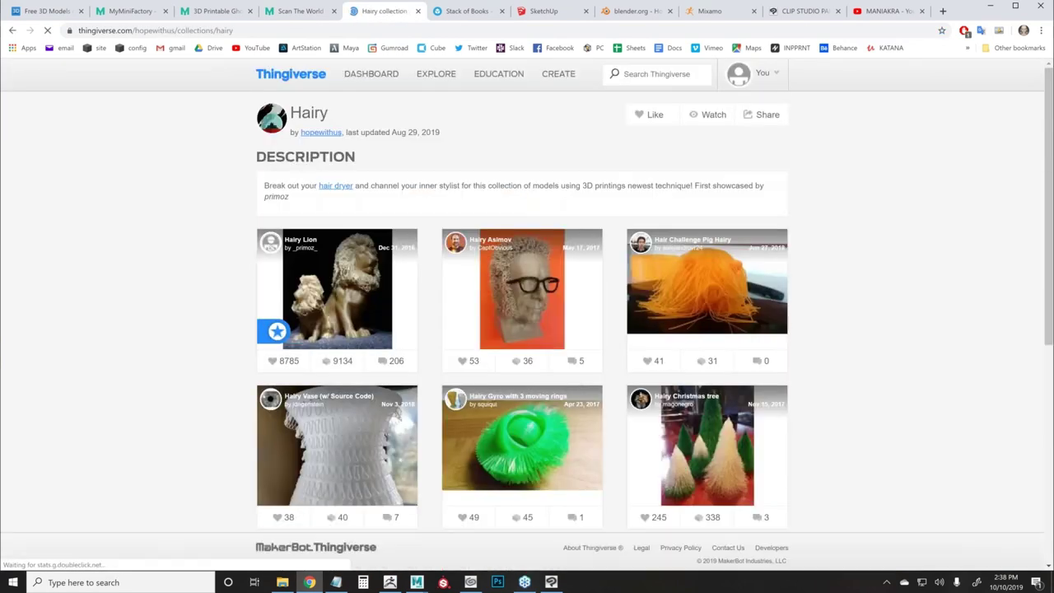
scroll(459, 351, "down", 4)
scroll(461, 345, "up", 4)
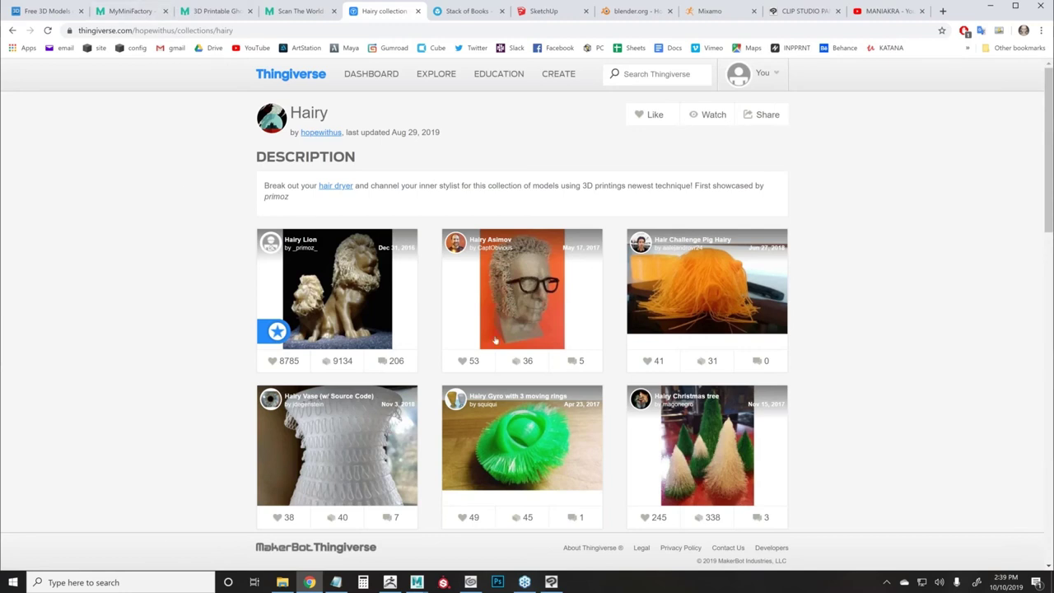
- Launch Blender from the desktop, dismiss its splash screen and delete the default cube
key("super+d")
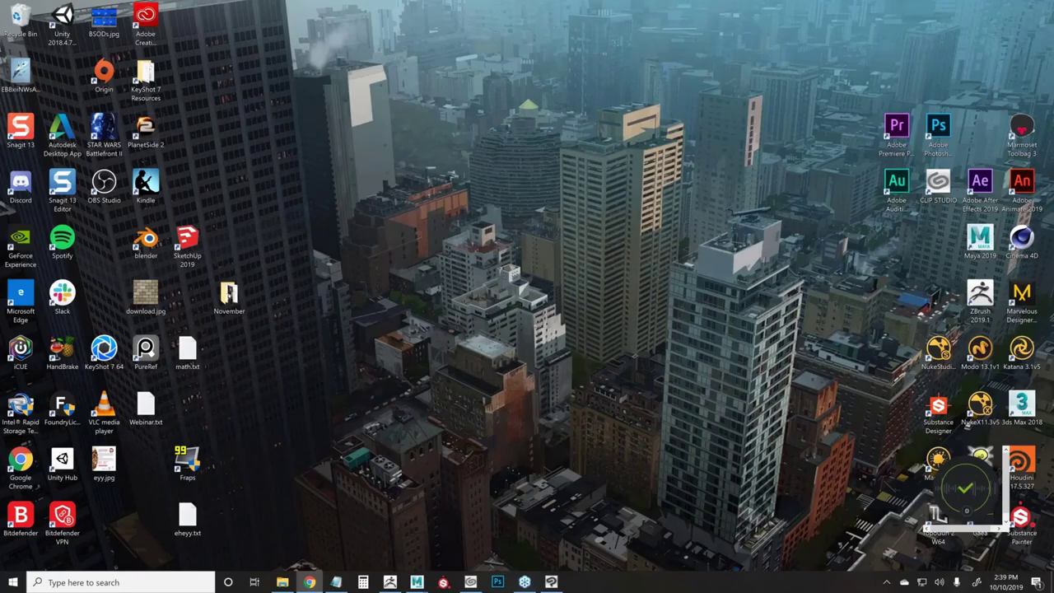
double_click(146, 240)
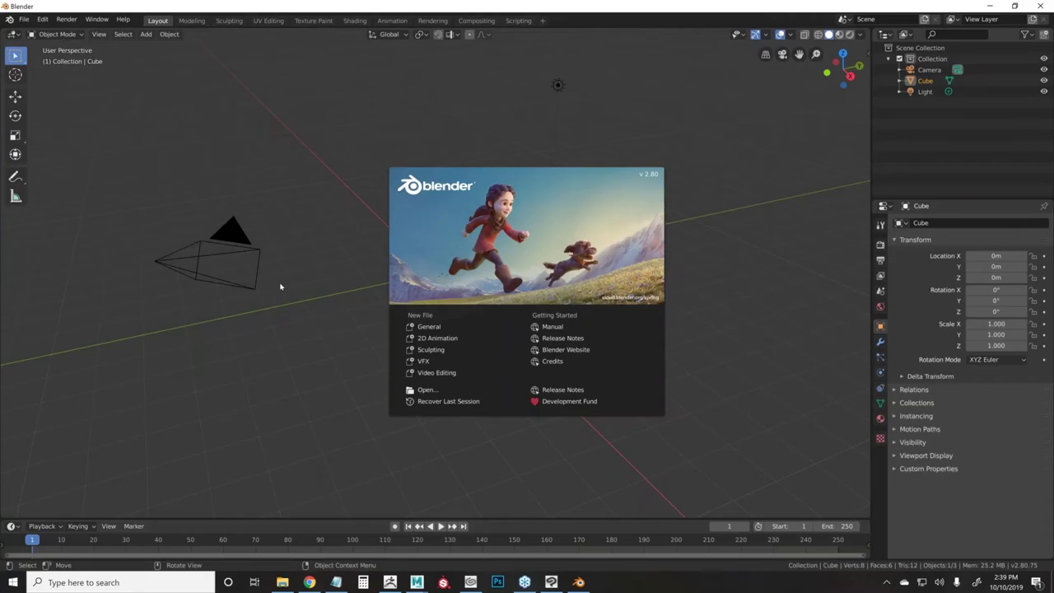
left_click(708, 297)
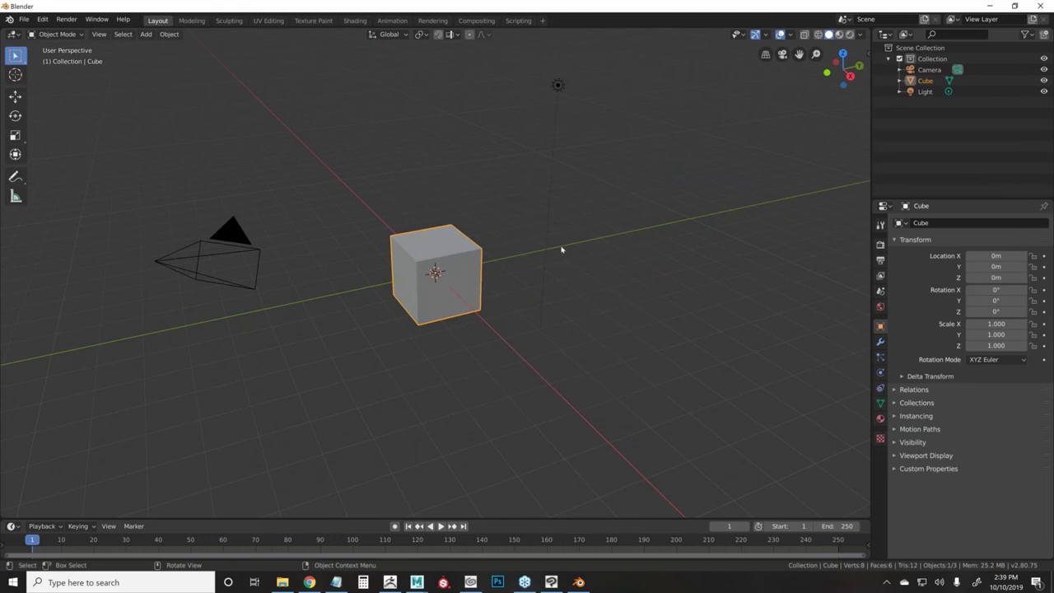
left_click(547, 332)
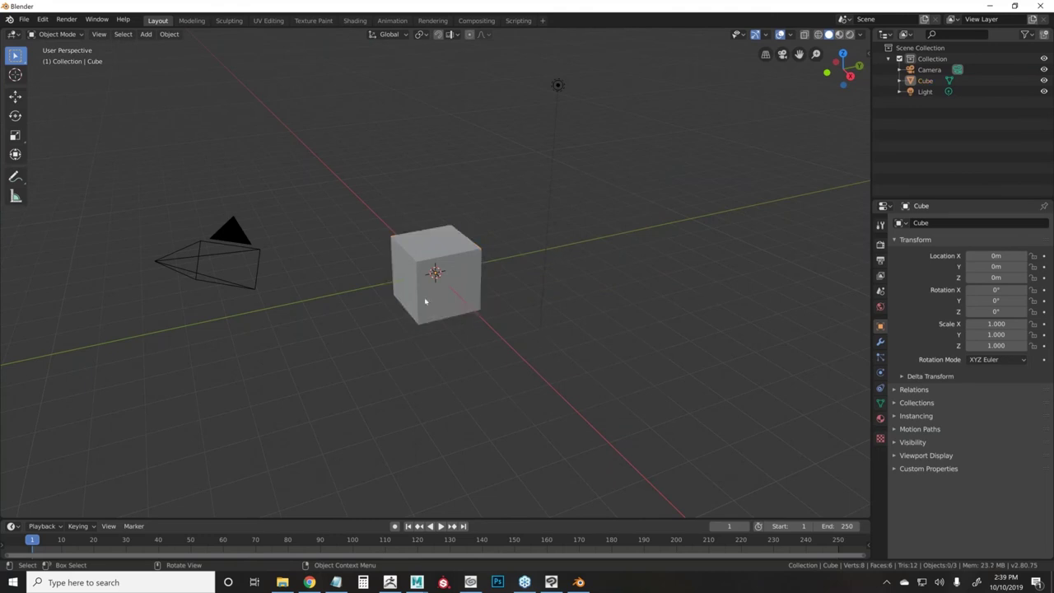
left_click(470, 263)
left_click(989, 82)
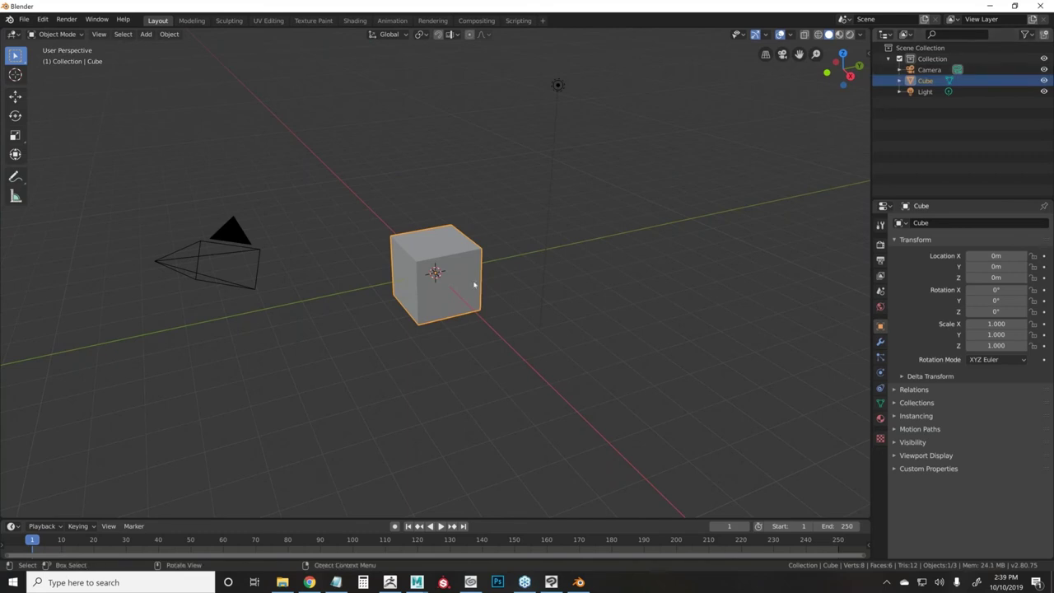
key("Delete")
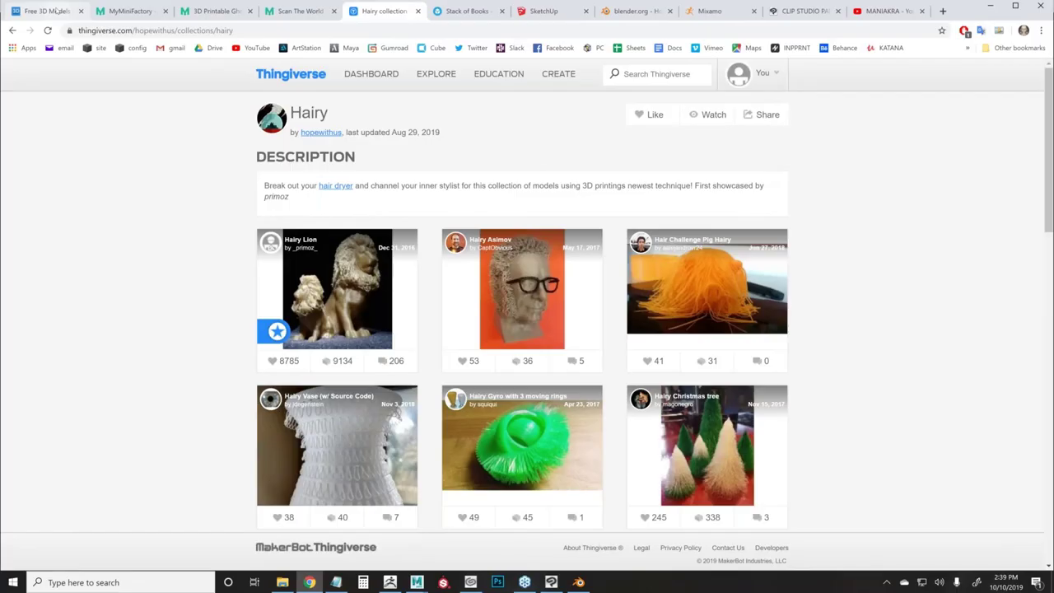
- Return to Free3D in Chrome, search for "cute vader" and open the free Cute Darth Vader model
left_click(56, 11)
type("c")
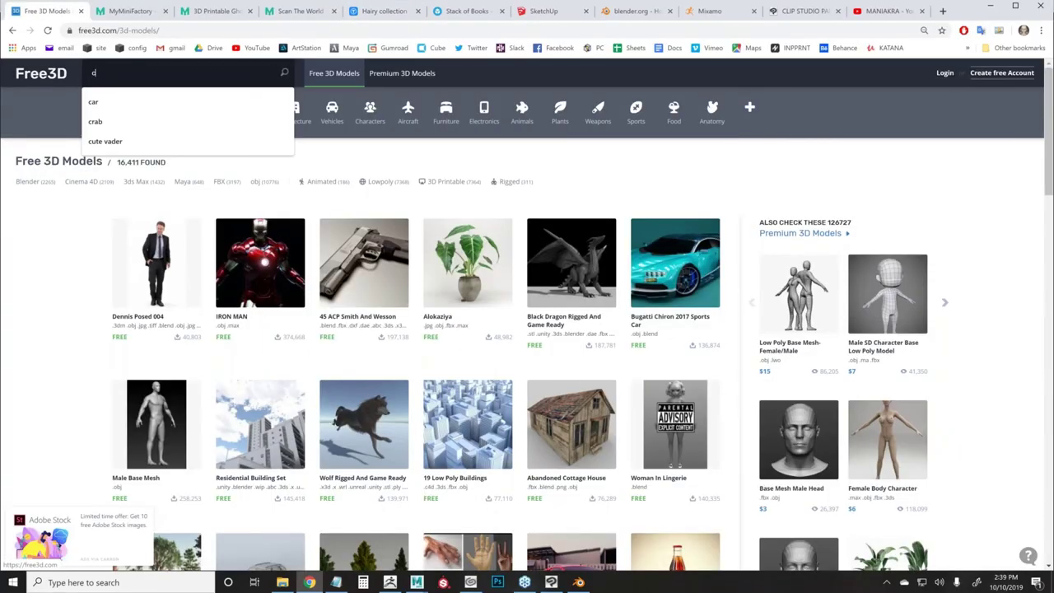
type("ute vader")
key("Return")
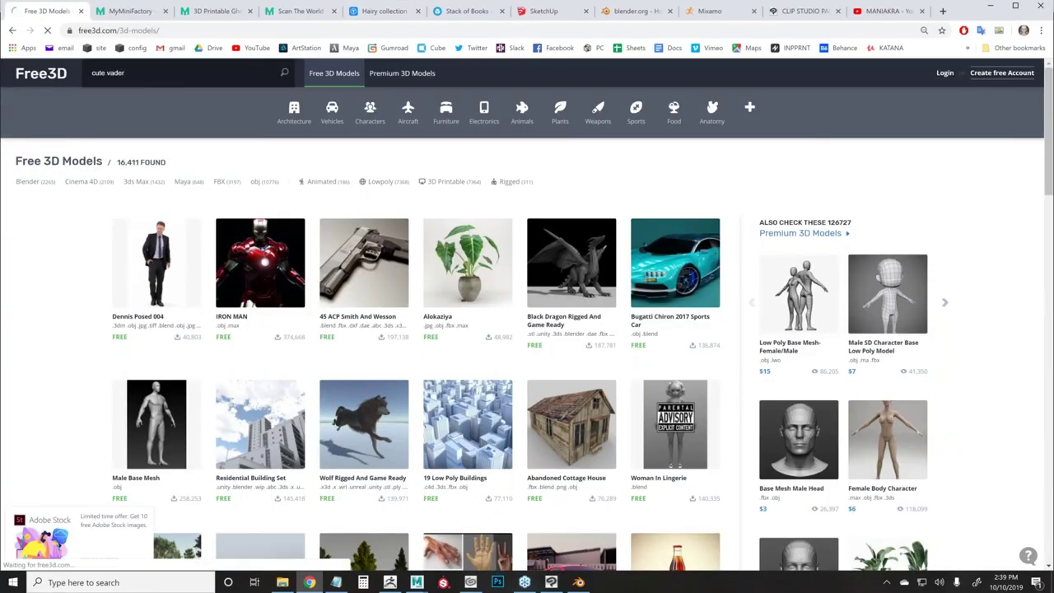
left_click(140, 255)
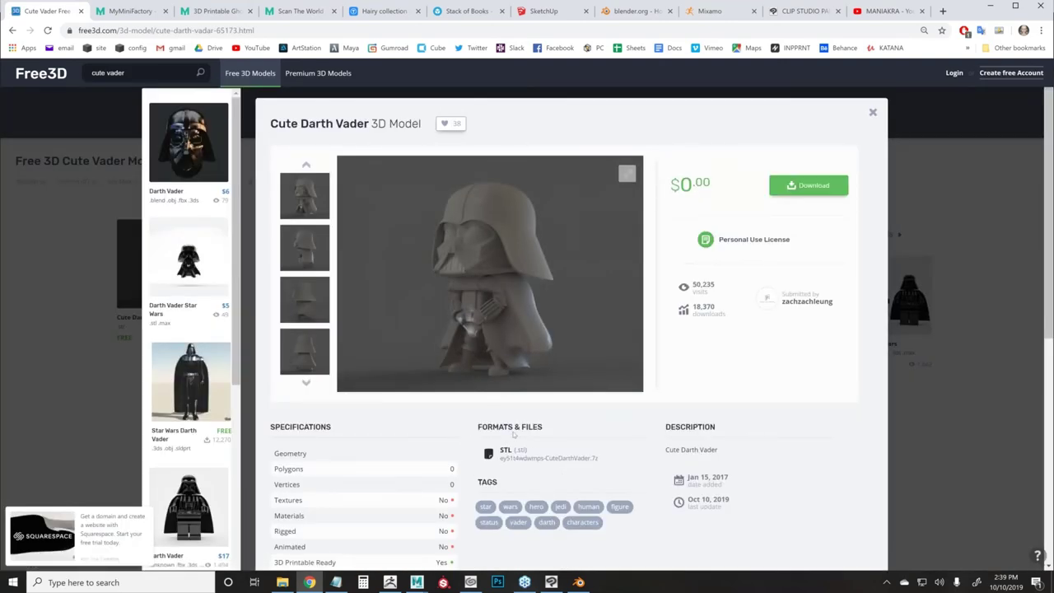
- Download ey51t4wdwmps-CuteDarthVader.7z and show the downloaded archive in its folder
left_click(805, 188)
left_click(512, 162)
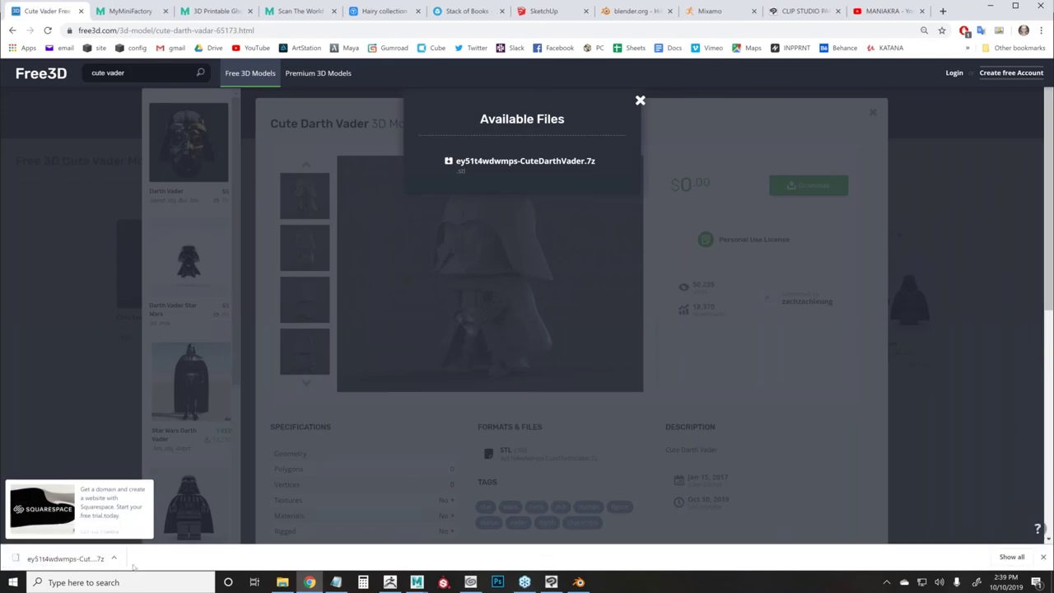
right_click(80, 558)
left_click(107, 524)
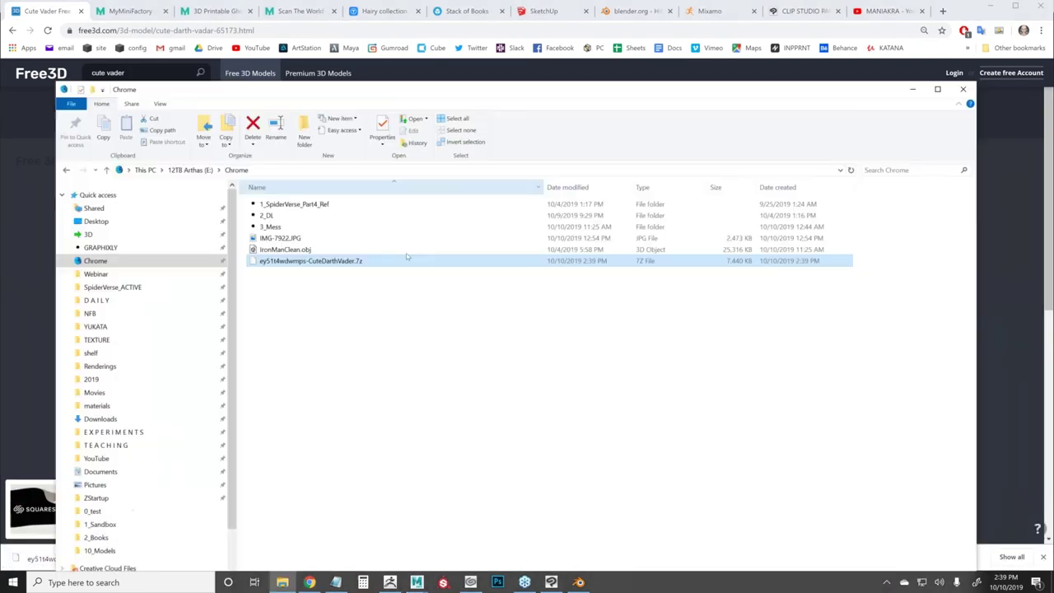
- Extract the CuteDarthVader archive with 7-Zip into its own ey51t4wdwmps-CuteDarthVader folder and open that folder
right_click(311, 261)
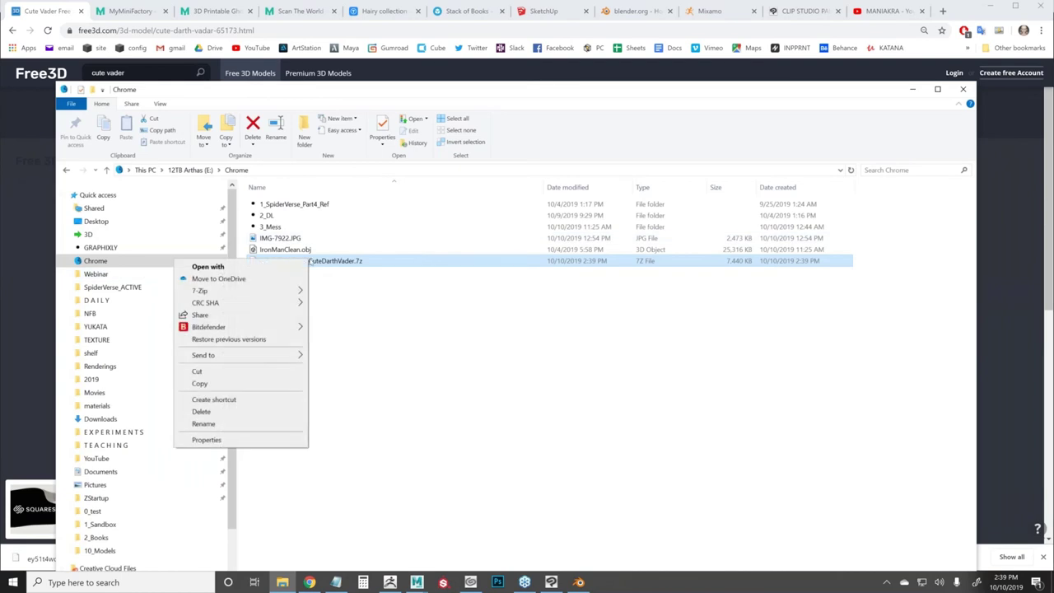
mouse_move(263, 292)
left_click(362, 338)
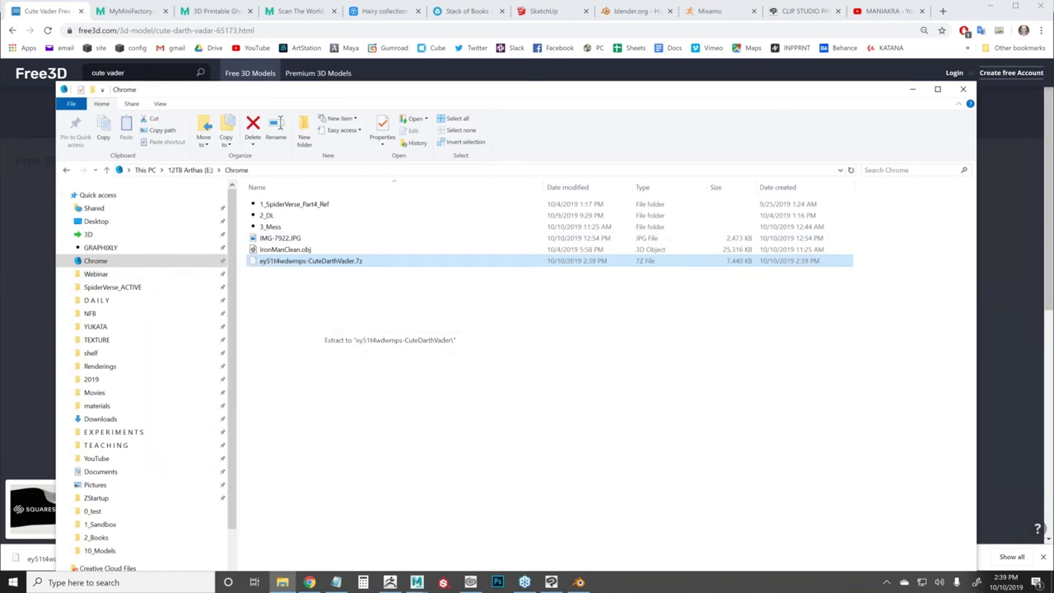
double_click(305, 240)
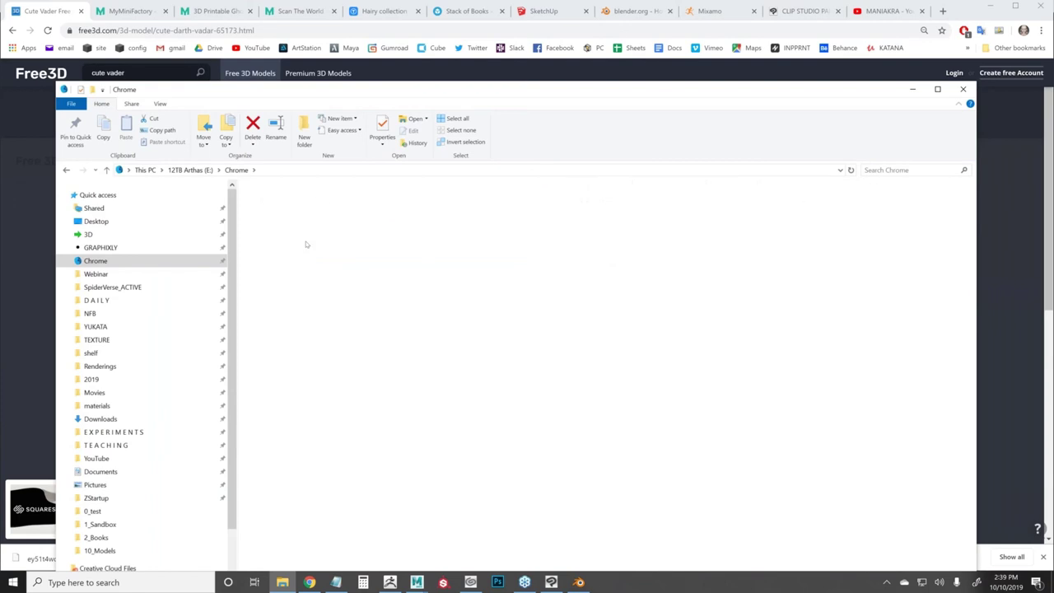
- Switch to Blender and import Cute Darth Vader.STL from the ey51t4wdwmps-CuteDarthVader folder in E:\Chrome as an STL model
left_click(579, 581)
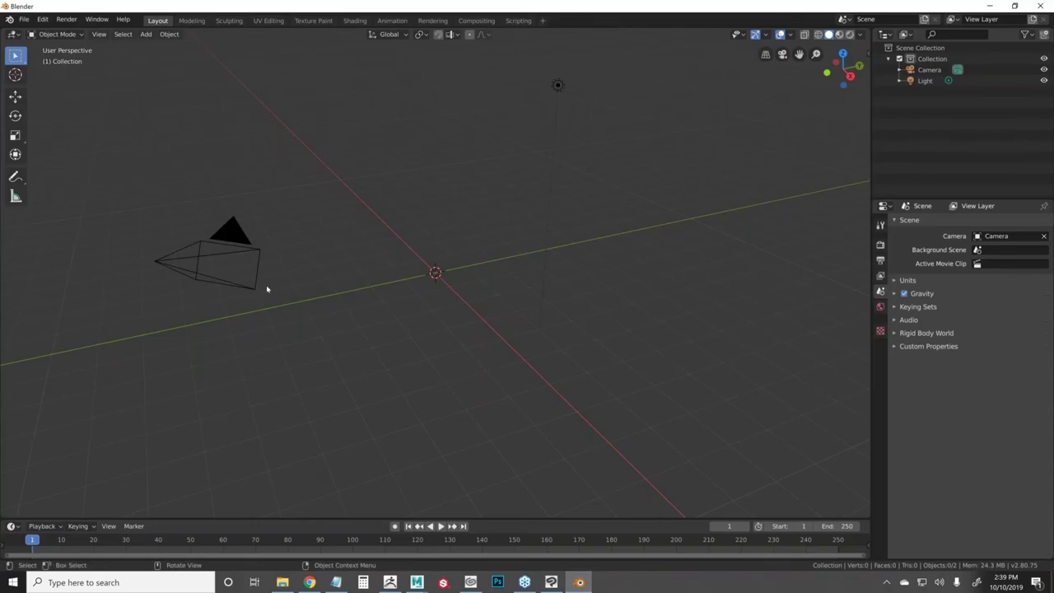
left_click(24, 19)
mouse_move(58, 167)
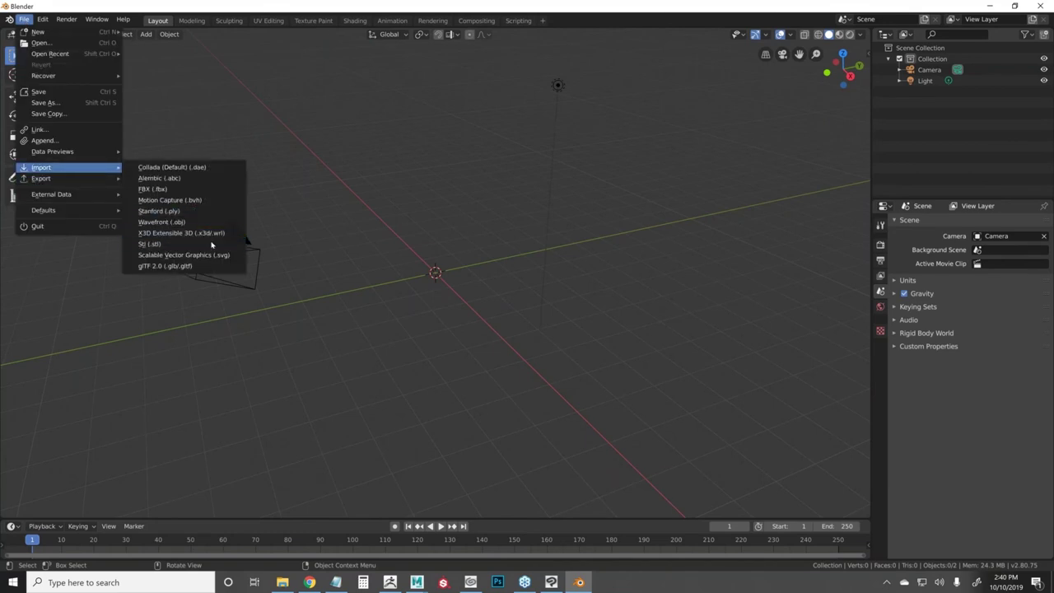
left_click(212, 243)
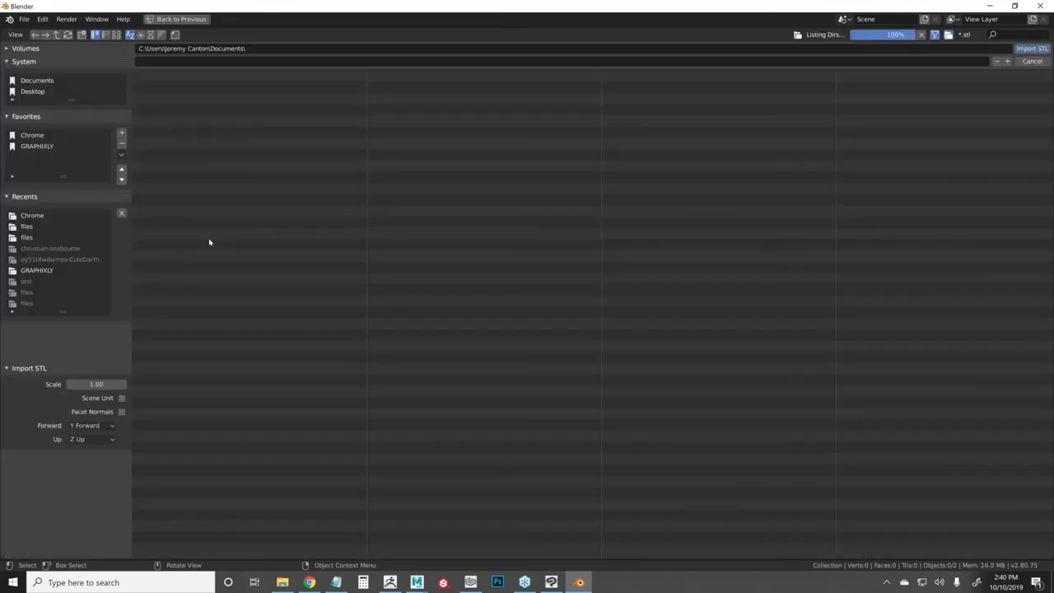
left_click(46, 136)
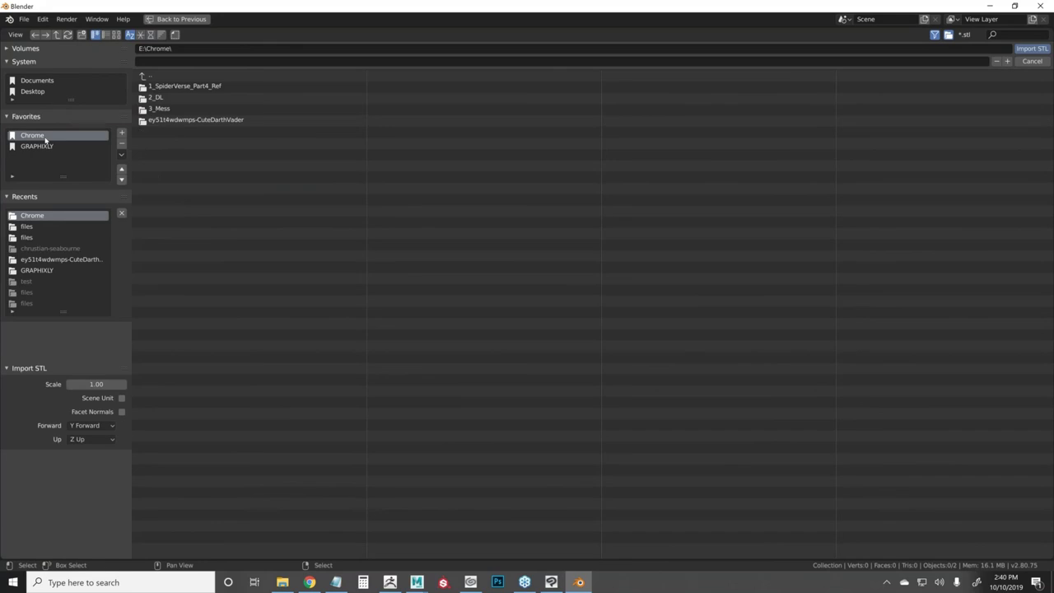
left_click(200, 121)
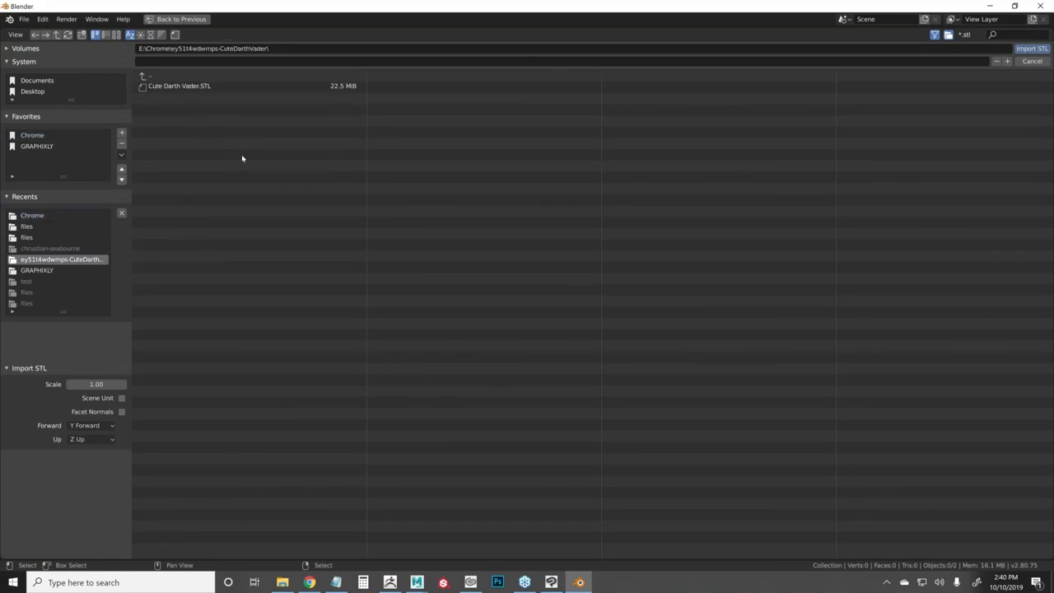
left_click(195, 86)
left_click(1030, 49)
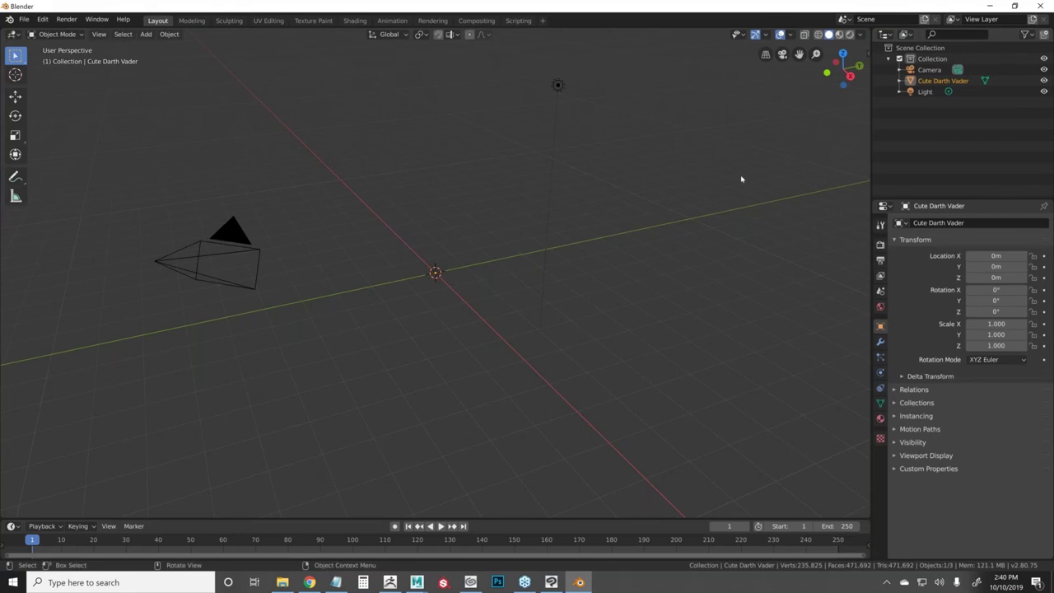
- Scale the imported Cute Darth Vader model down uniformly to about 0.234
key("s")
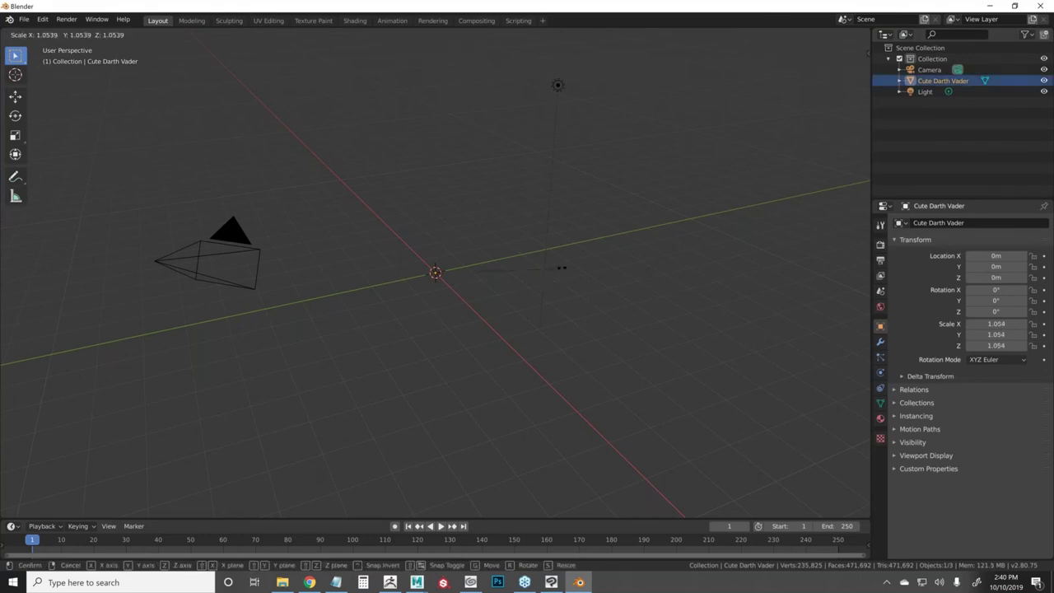
left_click(549, 259)
key("s")
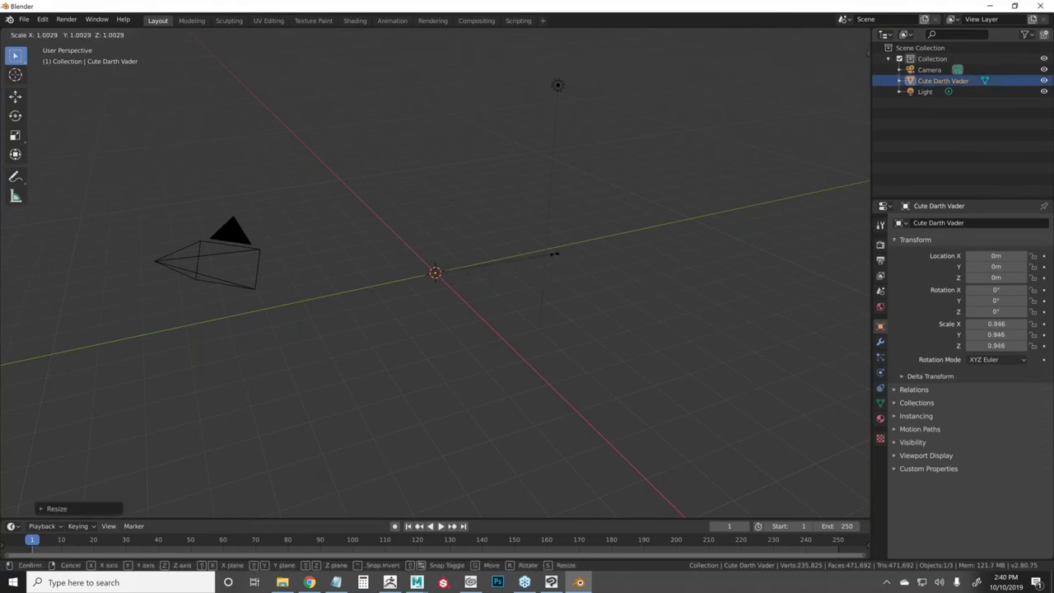
left_click(555, 252)
left_click(610, 247)
mouse_move(617, 231)
left_mouse_down()
mouse_move(640, 211)
mouse_move(557, 242)
mouse_move(626, 225)
mouse_move(571, 261)
mouse_move(616, 223)
left_mouse_up()
left_click(617, 222)
key("s")
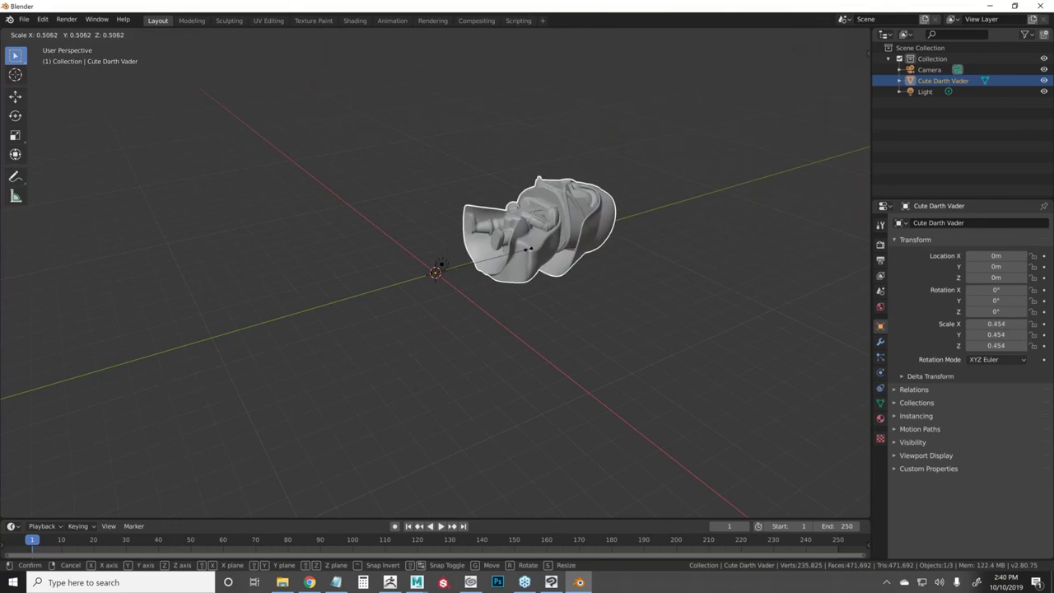
left_click(462, 264)
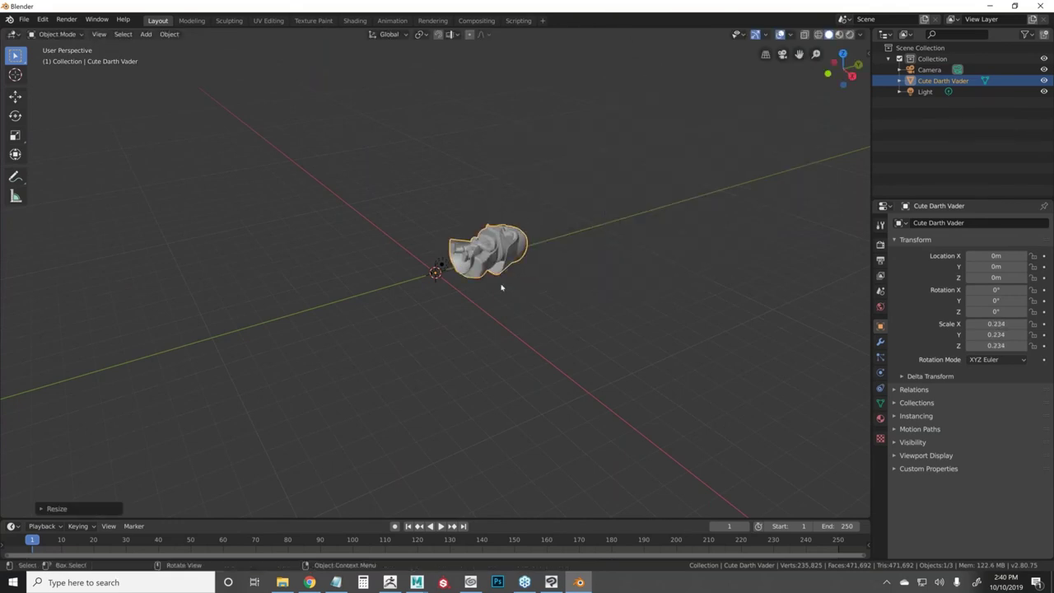
scroll(501, 277, "up", 5)
left_click_drag(587, 277, 498, 275)
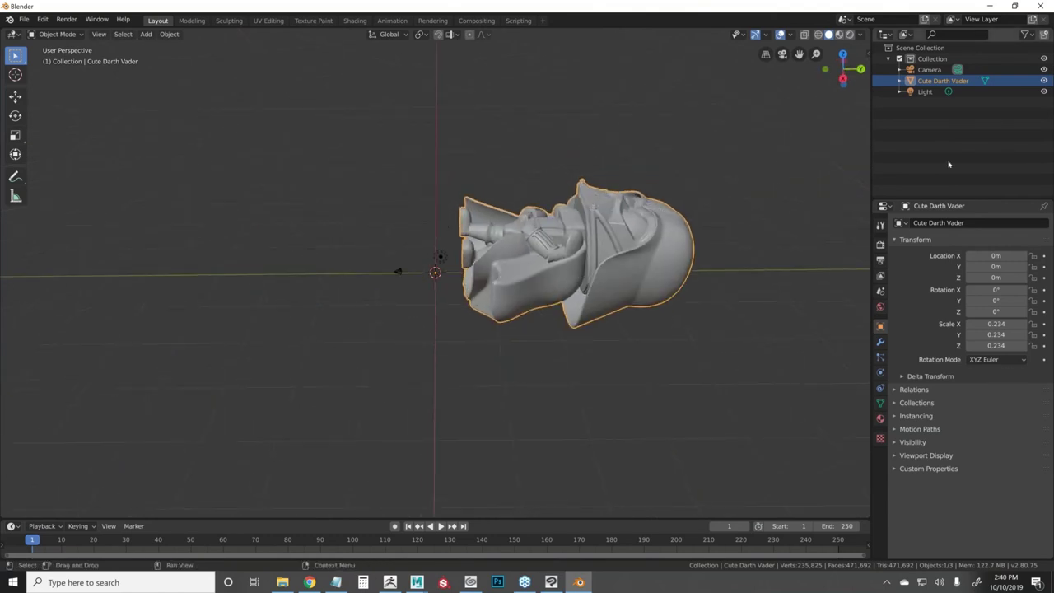
left_click(992, 256)
type("90")
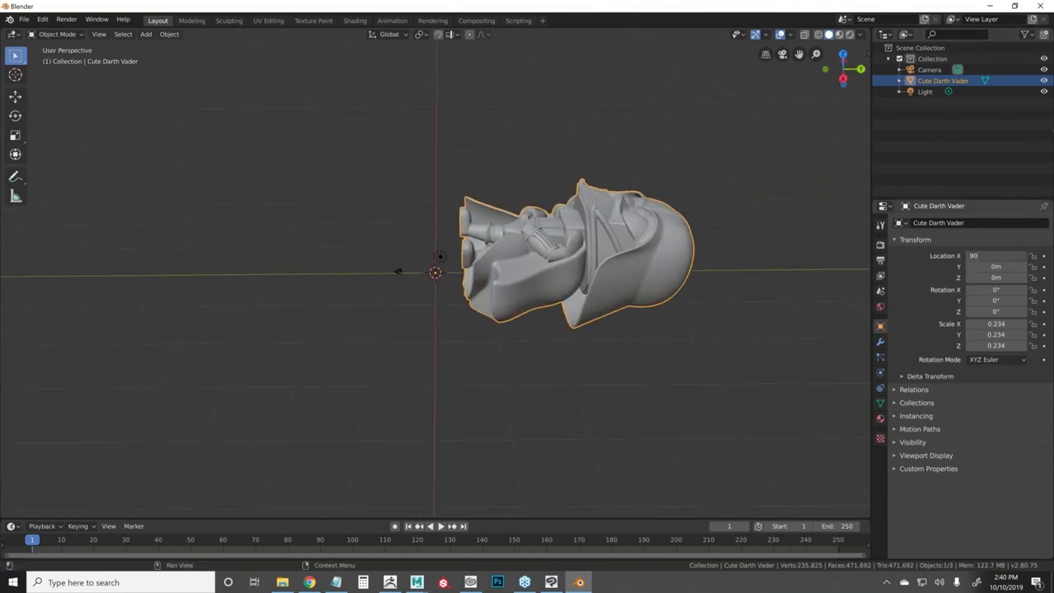
key("Return")
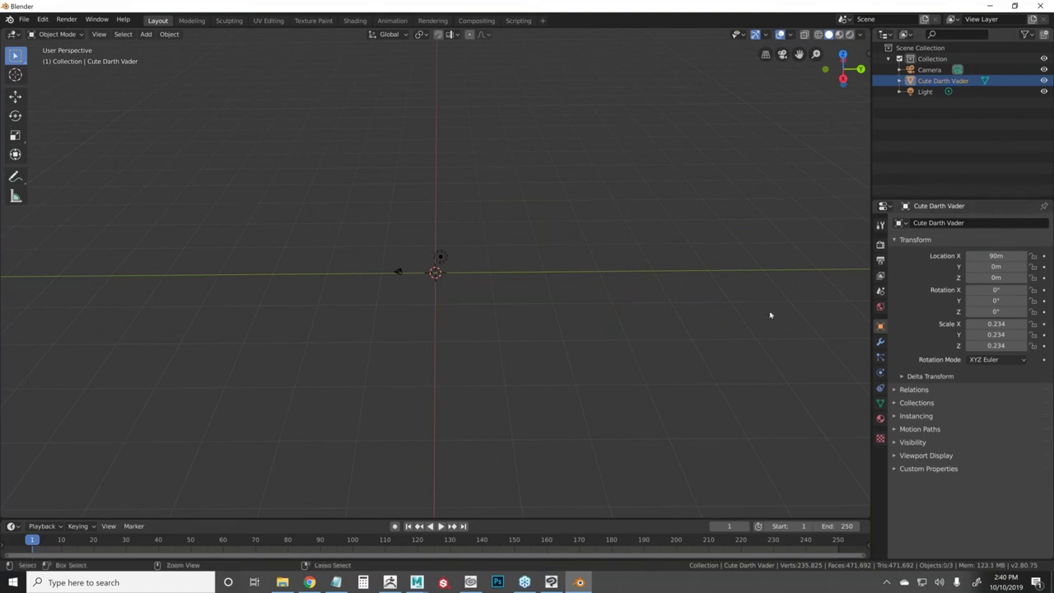
key("ctrl+z")
- Stand the Vader model upright by setting its X rotation to 90°
left_click(996, 289)
type("90")
key("Return")
- Move the Vader model freehand to the scene's origin, at about X -9.05 m, Y 8.69 m, Z -4.52 m
mouse_move(518, 283)
left_mouse_down()
mouse_move(550, 270)
mouse_move(562, 254)
mouse_move(509, 270)
mouse_move(417, 214)
left_mouse_up()
key("c")
key("Escape")
left_click(512, 271)
left_click_drag(569, 276, 424, 222)
left_click_drag(444, 183, 530, 255)
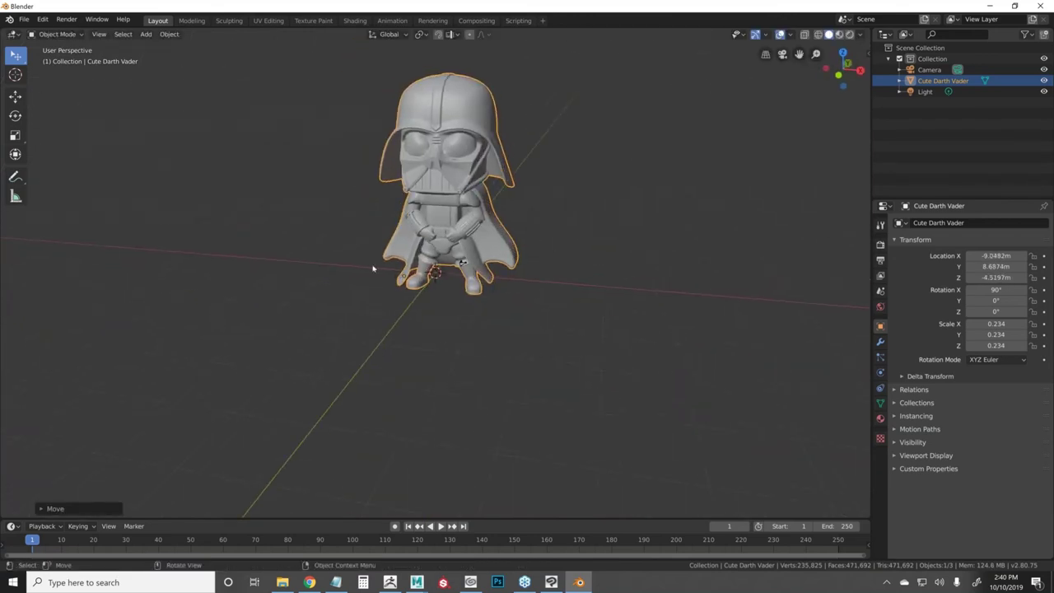
- Export the Vader model as a Wavefront OBJ file named cutevader into D:\GRAPHIXLY
left_click(24, 19)
mouse_move(47, 168)
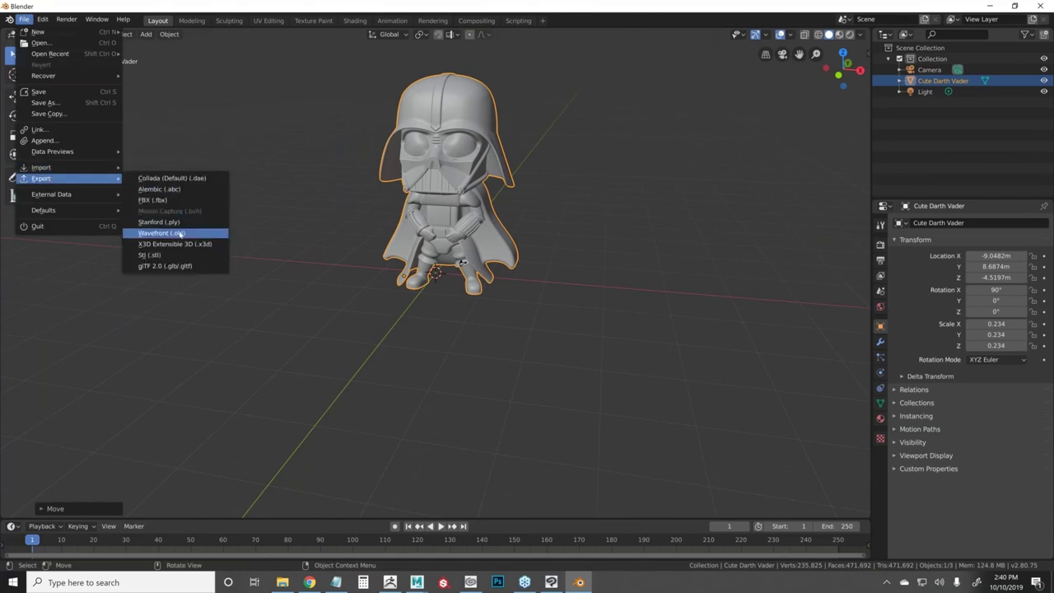
left_click(177, 234)
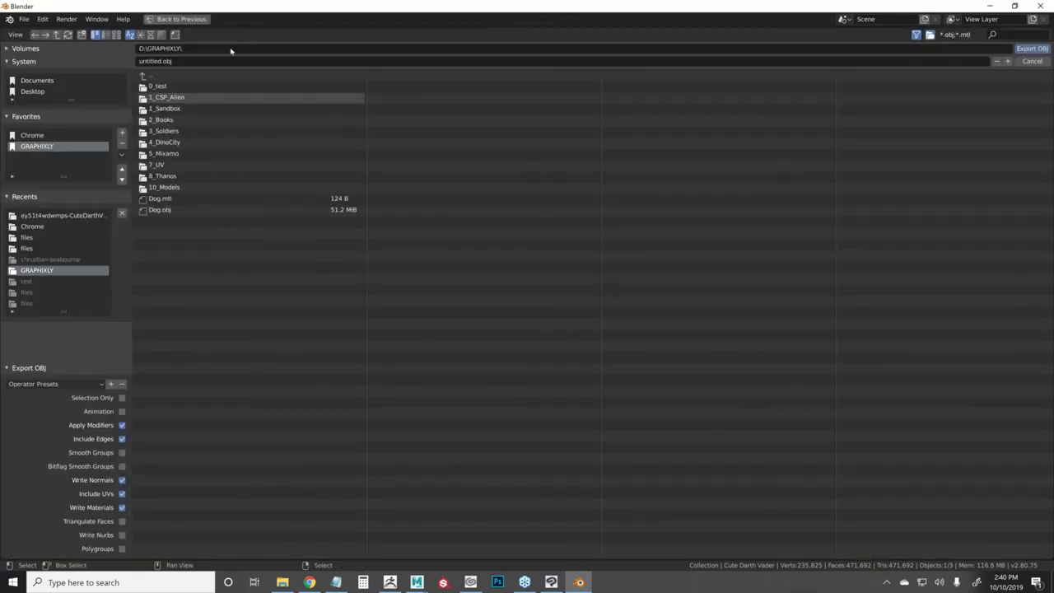
type("cutevade")
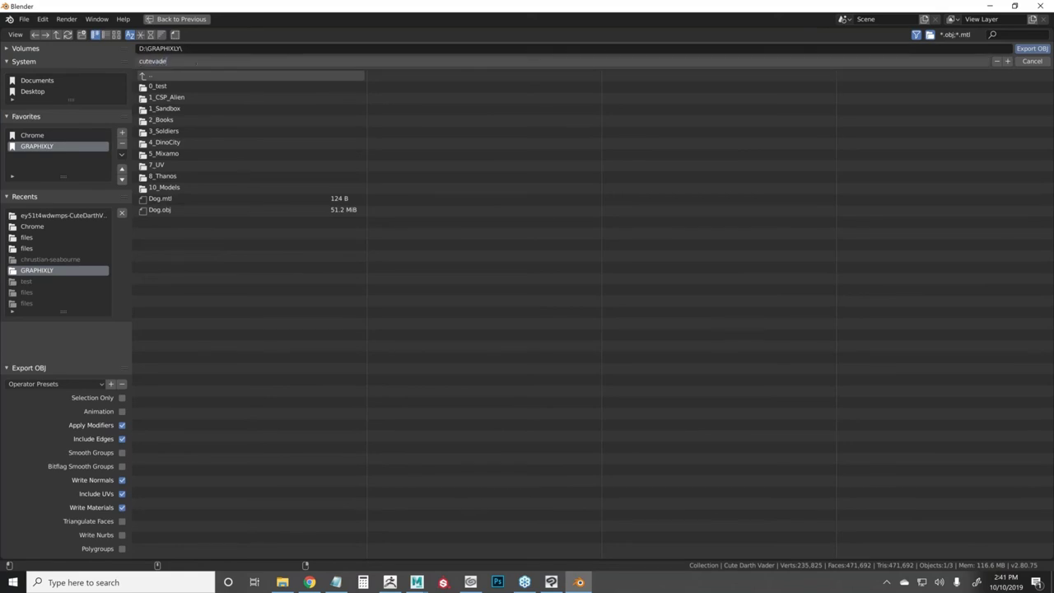
type("r")
key("Return")
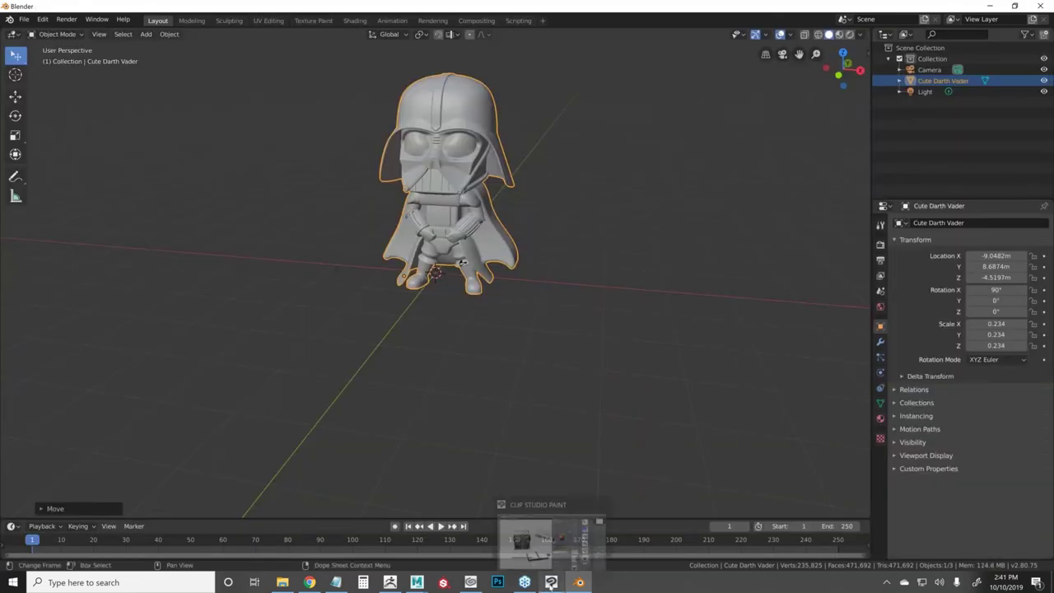
- Switch to Clip Studio Paint and close the 2_Books document without saving, along with the blank Illustration document
left_click(561, 581)
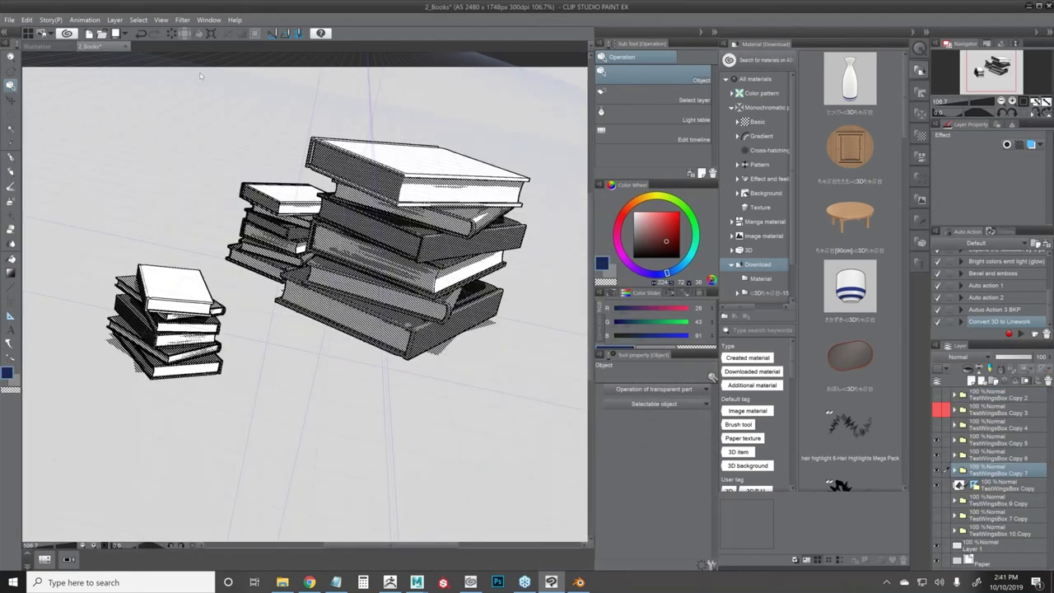
left_click(125, 47)
key("n")
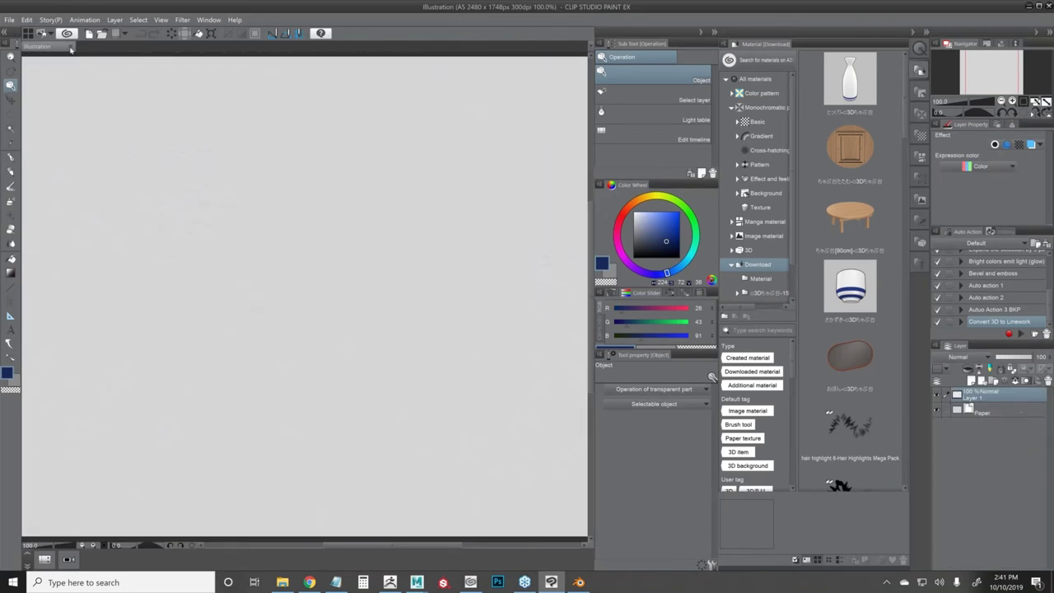
left_click(72, 47)
- Create a new illustration canvas of 2480 × 1748 px at 300 dpi
left_click(9, 19)
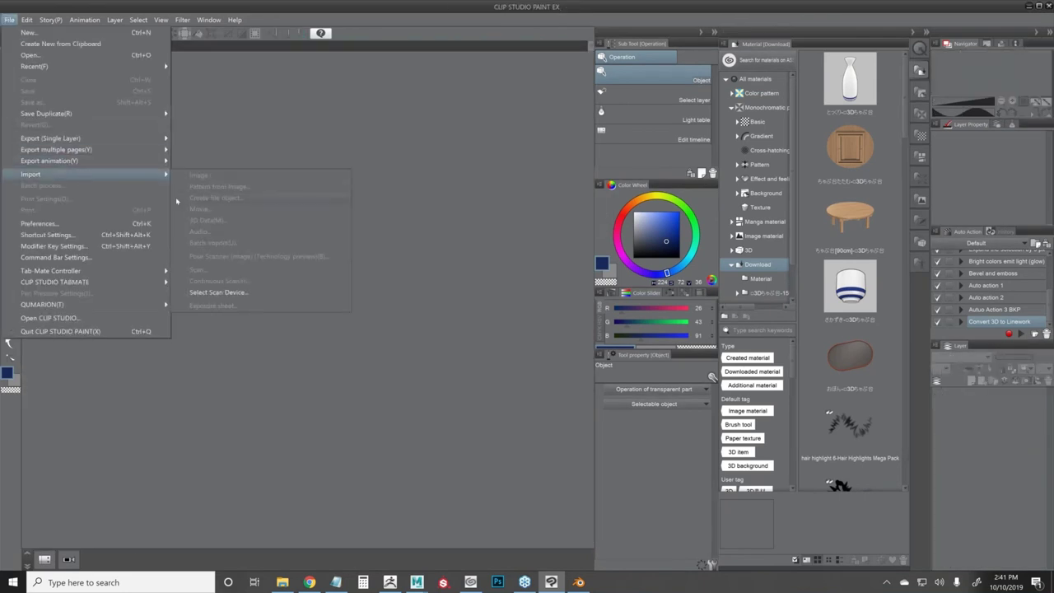
left_click(9, 19)
left_click(11, 20)
left_click(27, 34)
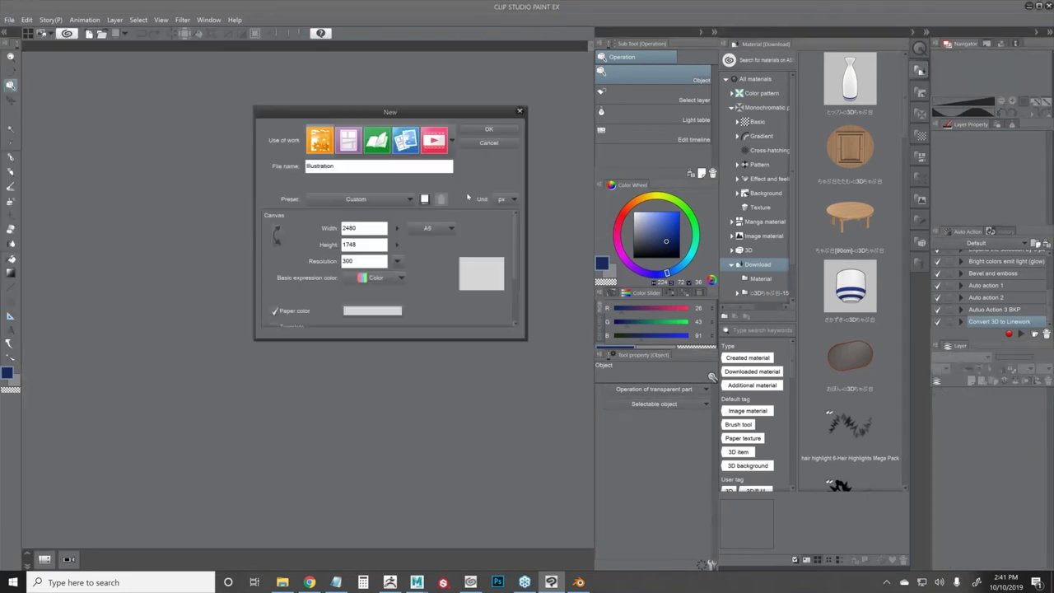
left_click(488, 133)
left_click(10, 19)
mouse_move(32, 174)
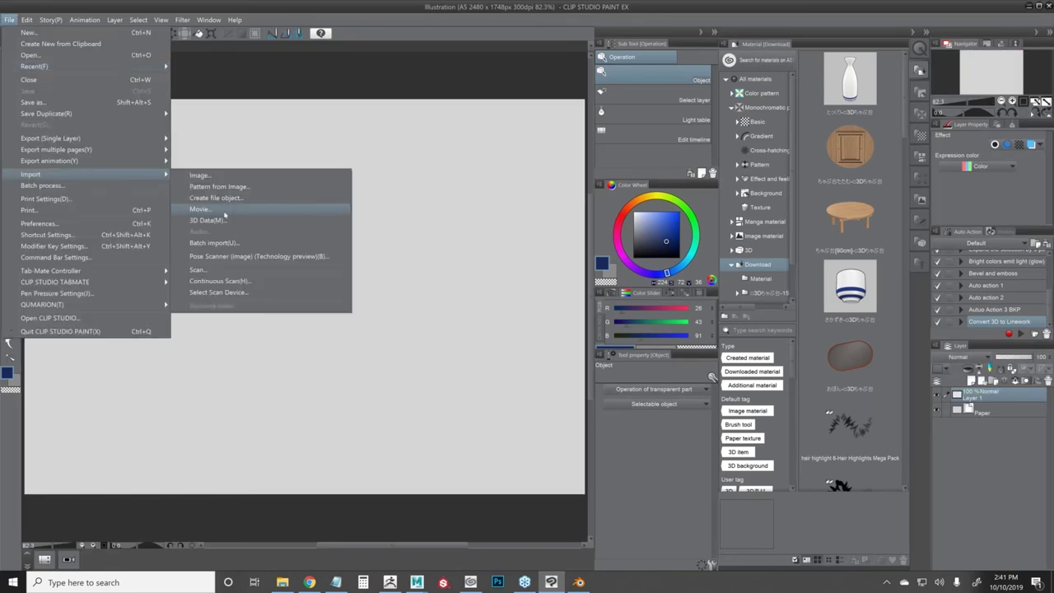
left_click(224, 221)
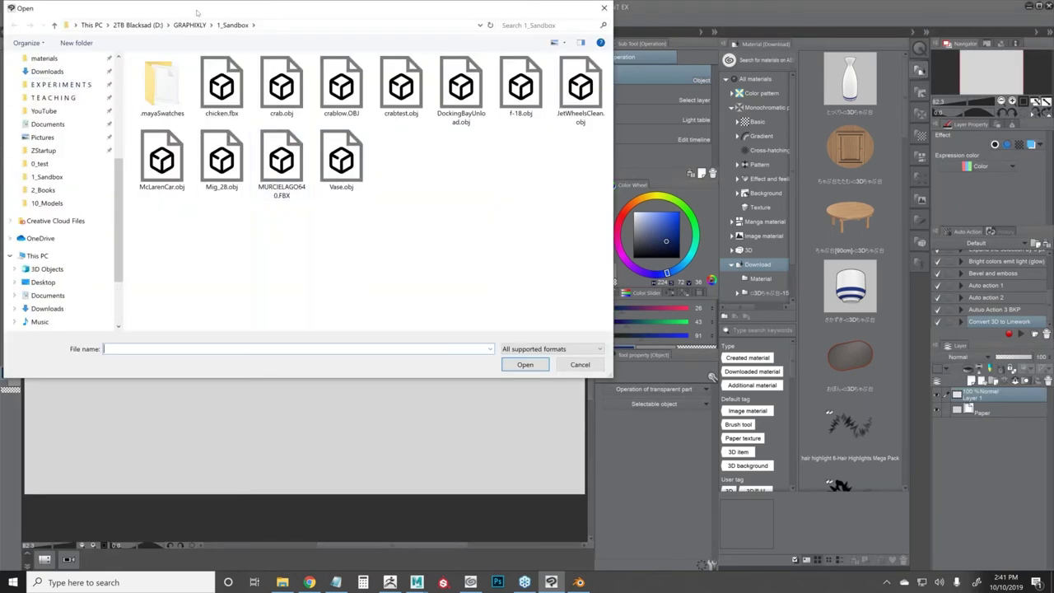
left_click(189, 25)
left_click(349, 154)
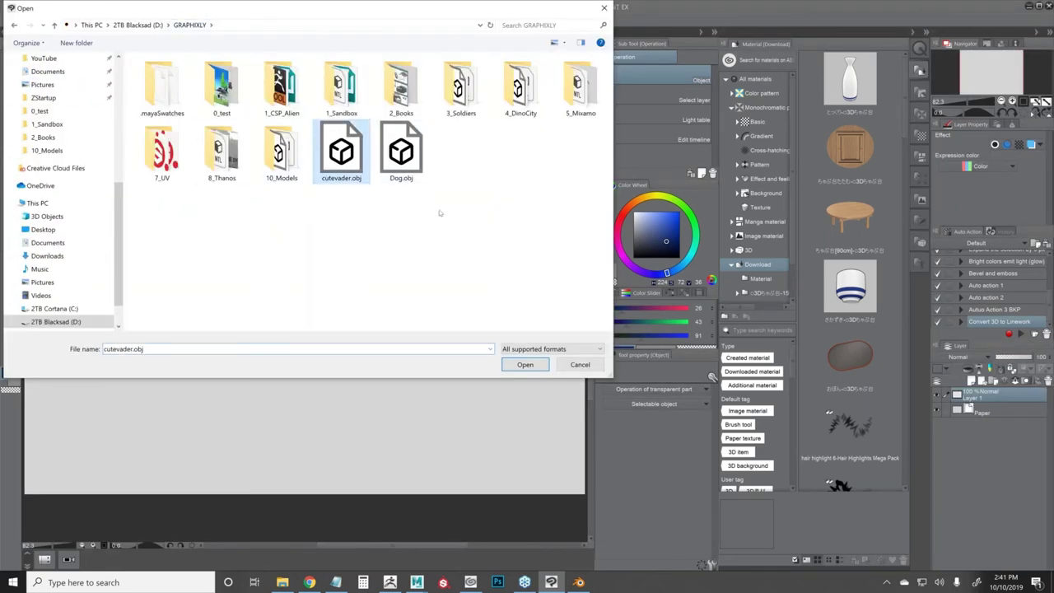
left_click_drag(450, 14, 530, 52)
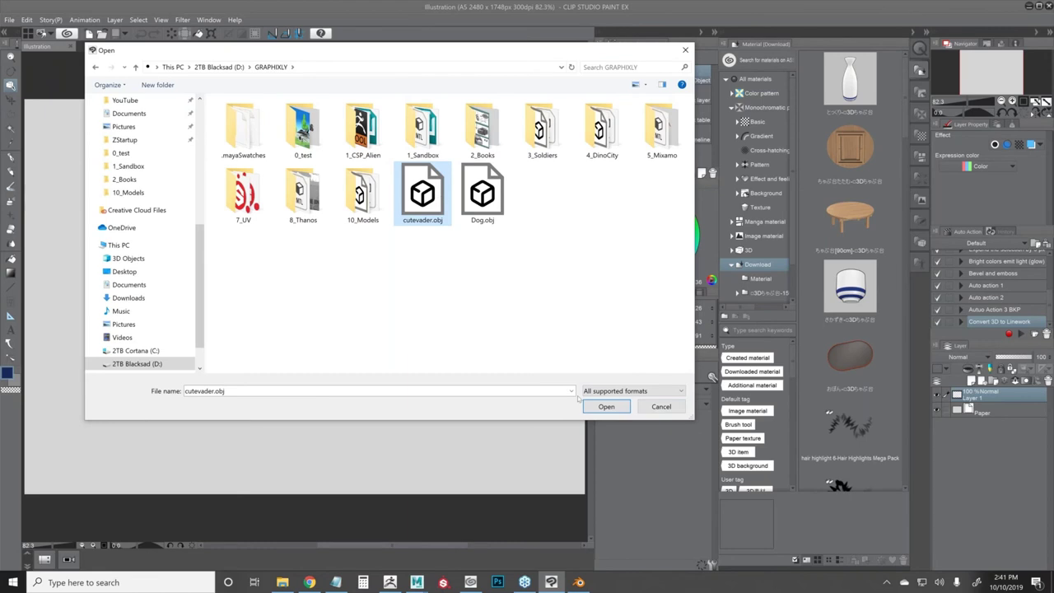
left_click(663, 407)
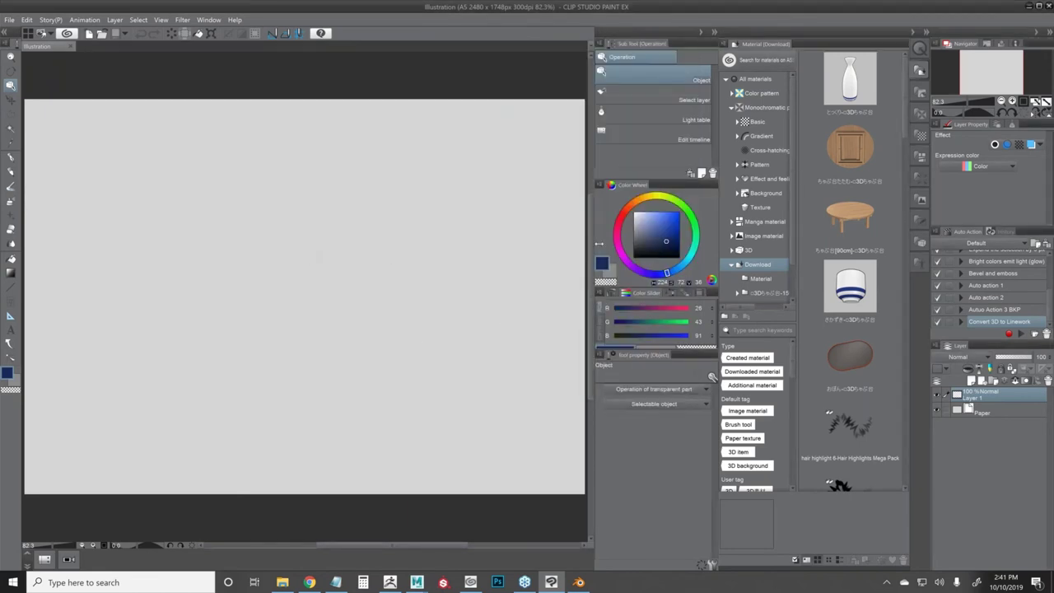
- Widen the canvas area by narrowing the tool and color palettes next to it
left_click_drag(593, 267, 623, 267)
left_click(9, 19)
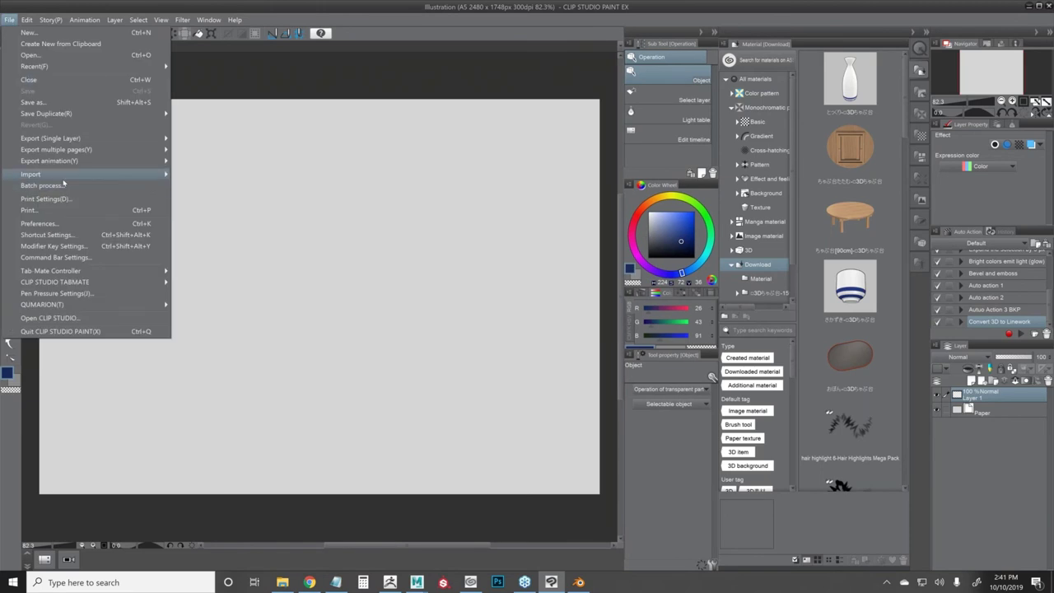
mouse_move(113, 175)
left_click(441, 162)
- Import soldier2.obj from the GRAPHIXLY 3_Soldiers folder into the illustration as 3D data
left_click(9, 19)
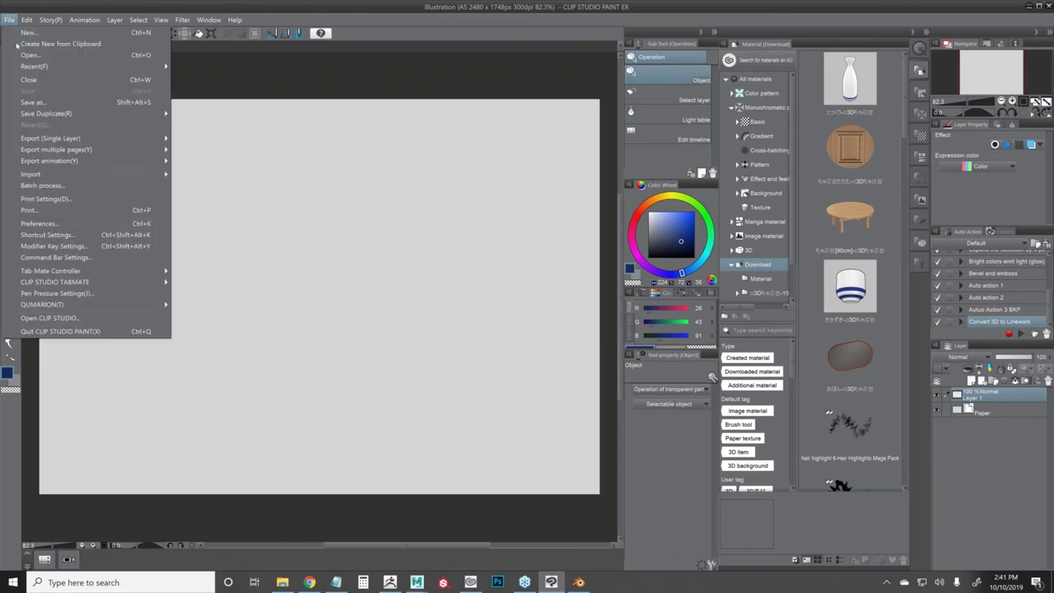
left_click(216, 220)
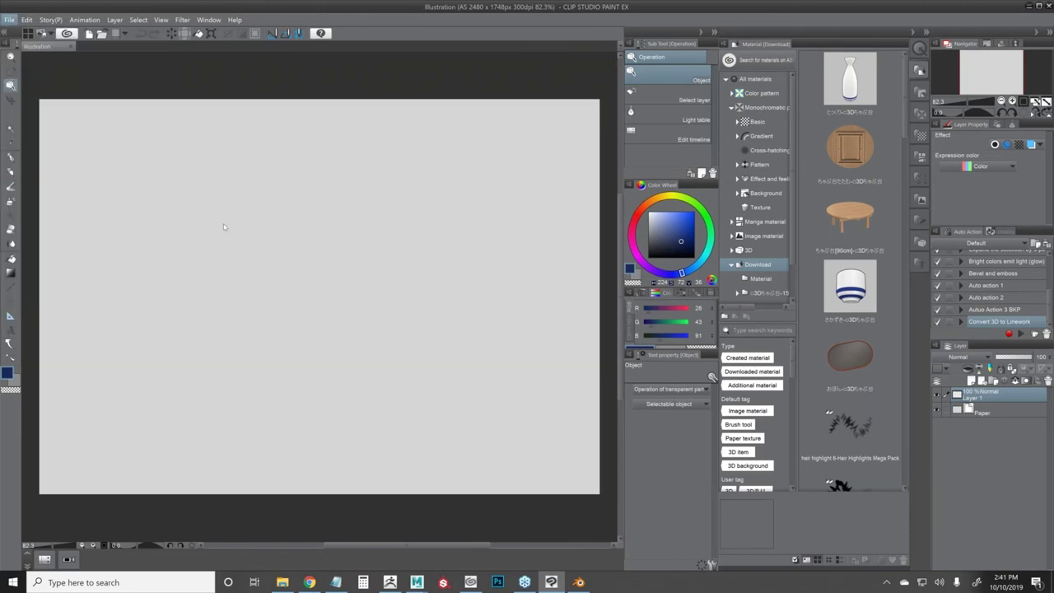
left_click_drag(302, 12, 391, 96)
left_click(279, 109)
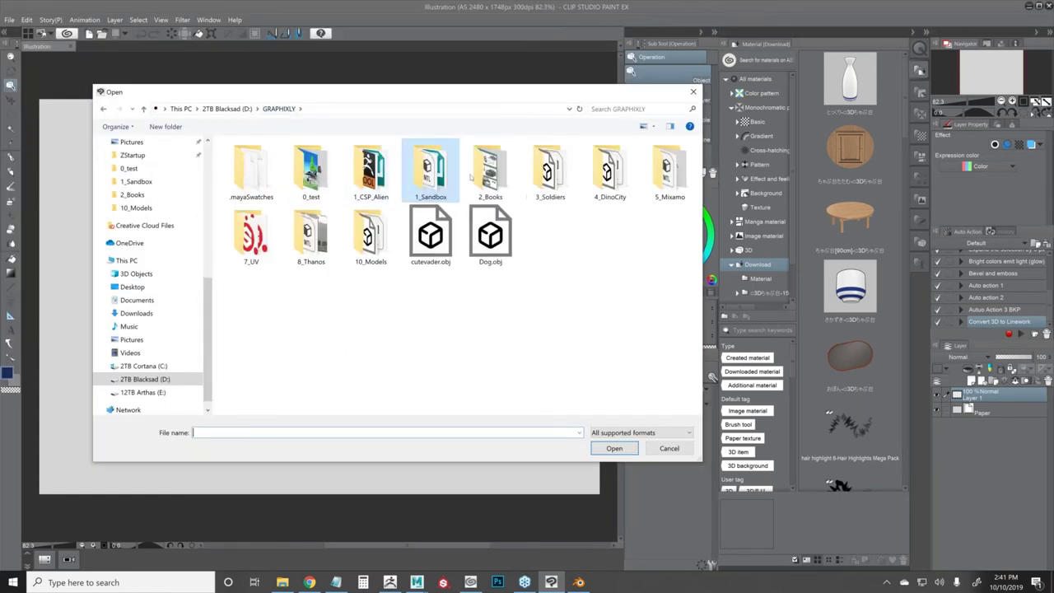
double_click(438, 178)
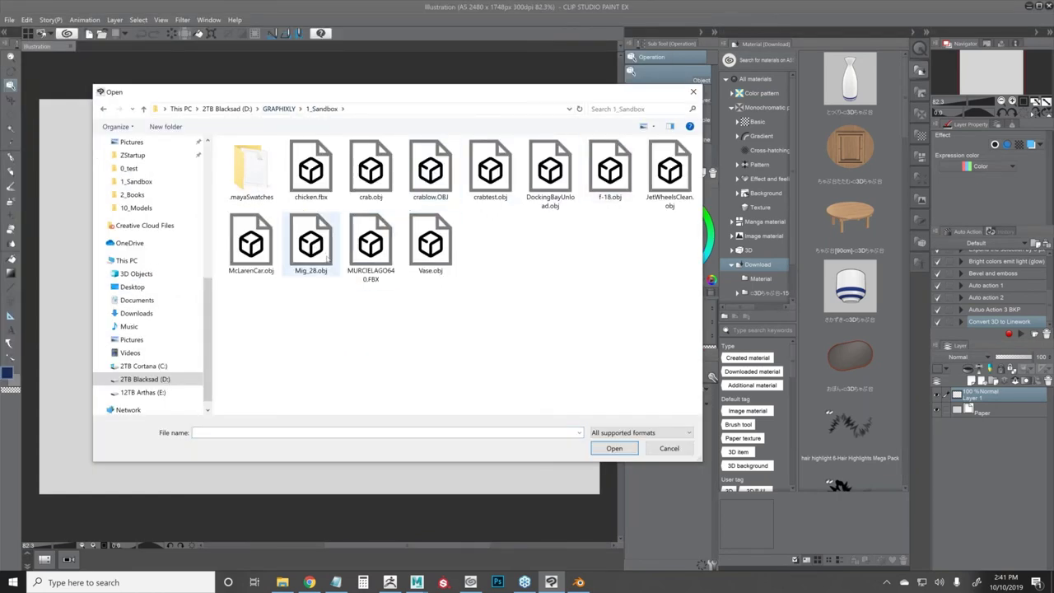
left_click(278, 109)
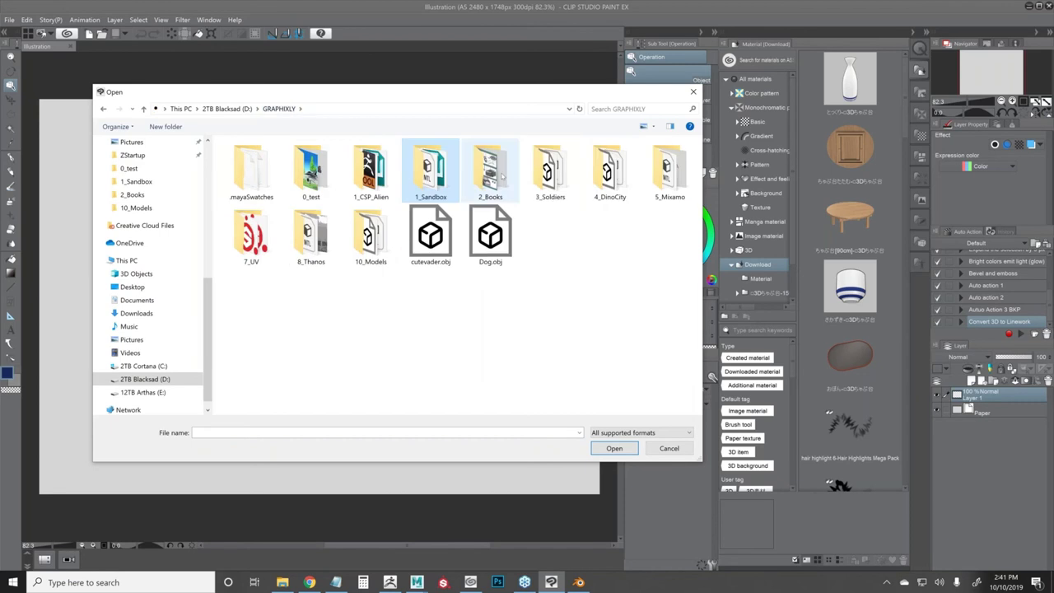
double_click(551, 171)
left_click(310, 170)
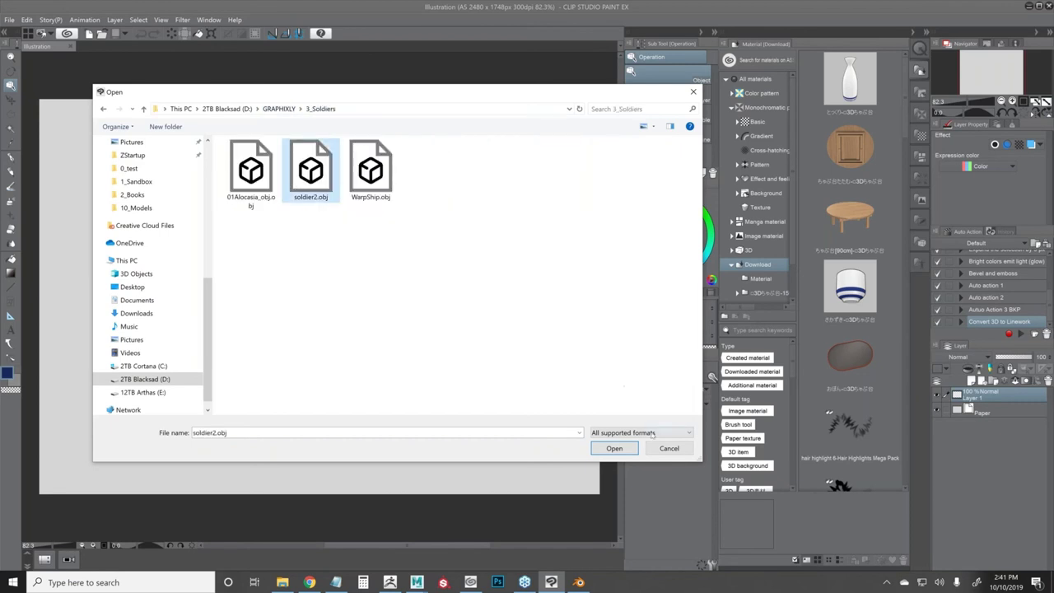
left_click(614, 448)
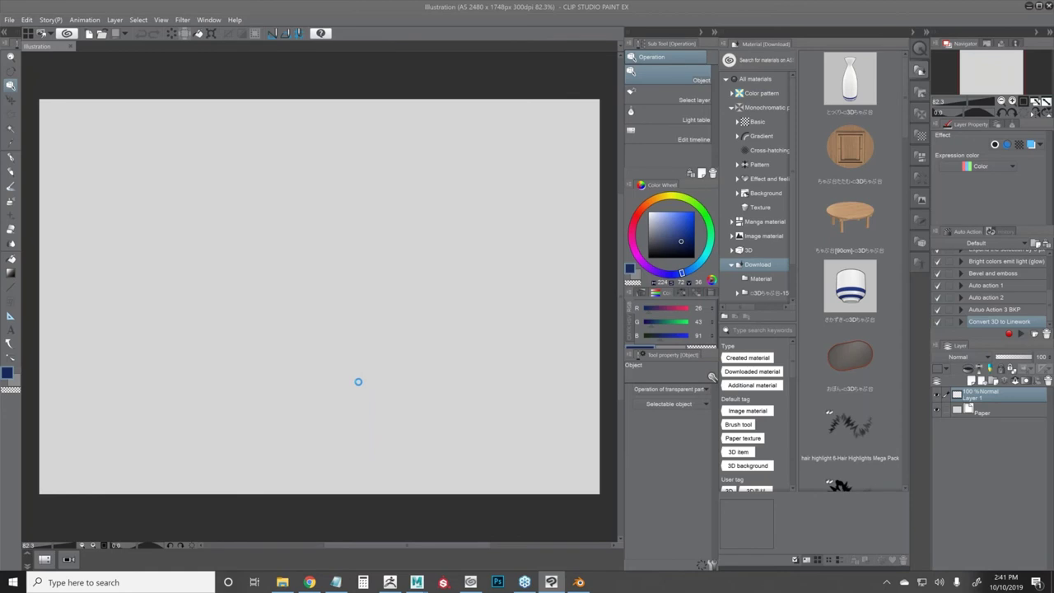
- Place the soldier mid-canvas and a smaller, turned copy behind it, turning each into linework with the Convert 3D to Linework auto action
left_click_drag(347, 107, 287, 482)
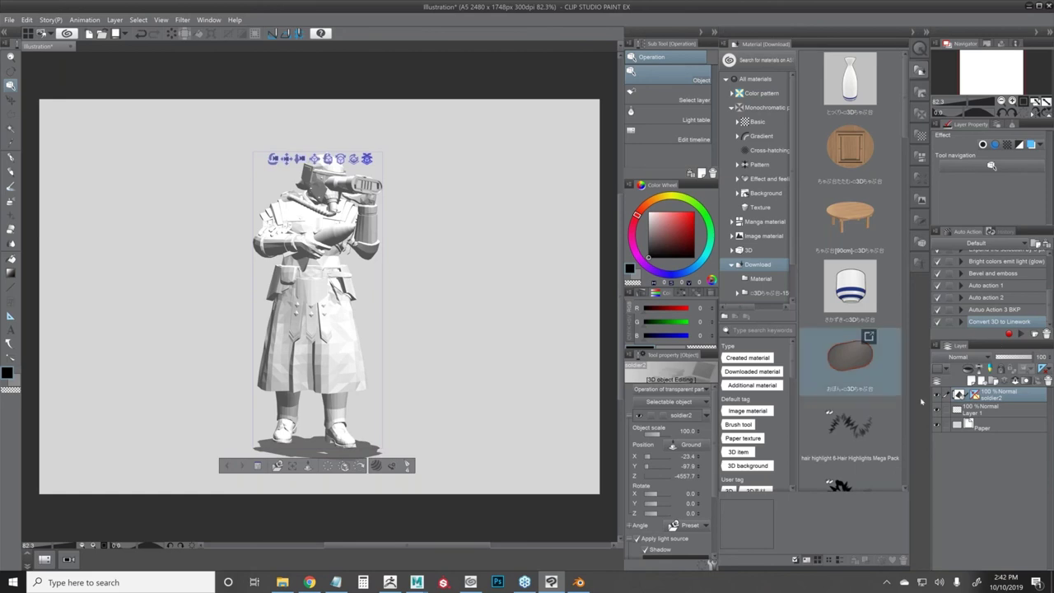
left_click(1020, 335)
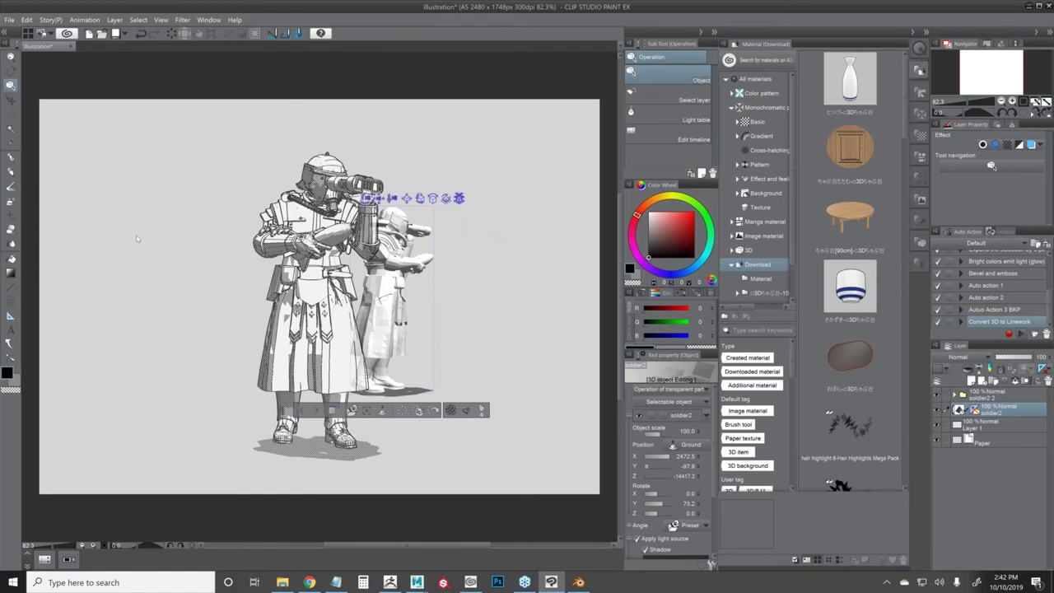
left_click(955, 408)
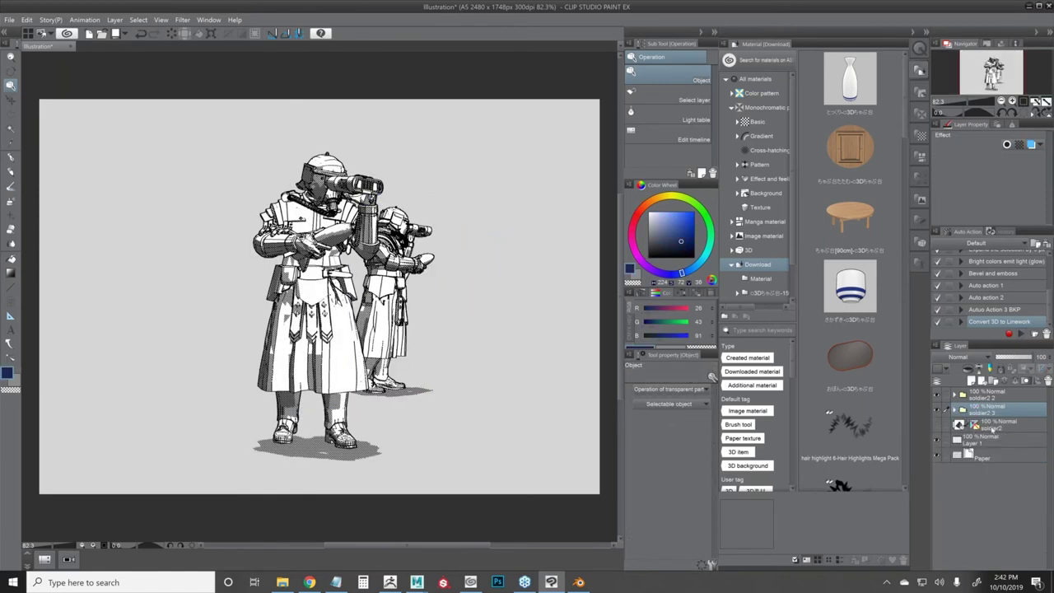
- Reshow the soldier2 3D layer, place the model facing away at the canvas's far left, and convert it to linework
left_click(994, 427)
left_click(936, 424)
left_click_drag(458, 198, 118, 370)
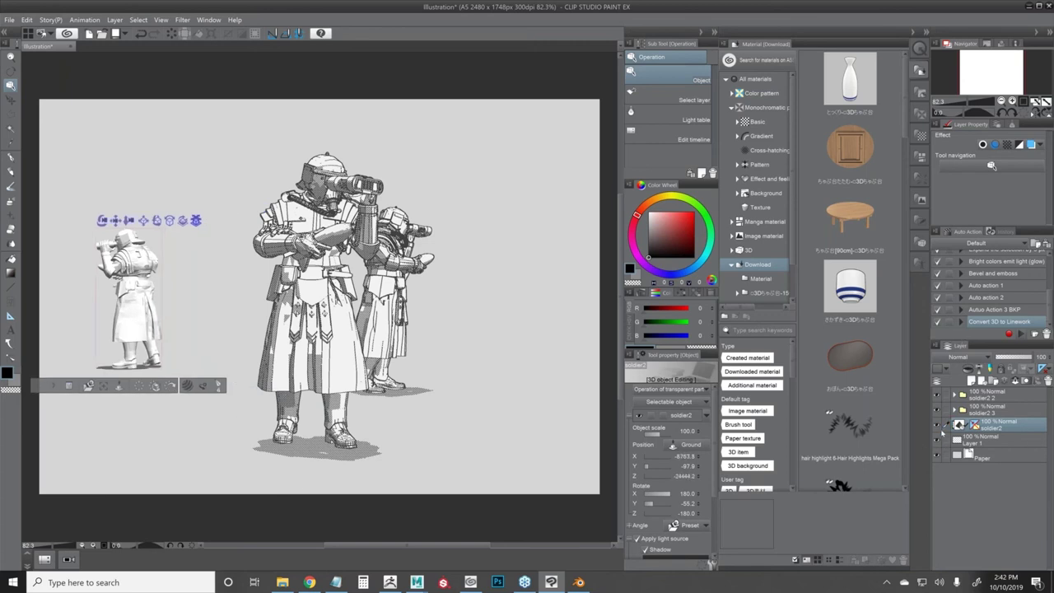
left_click(959, 438)
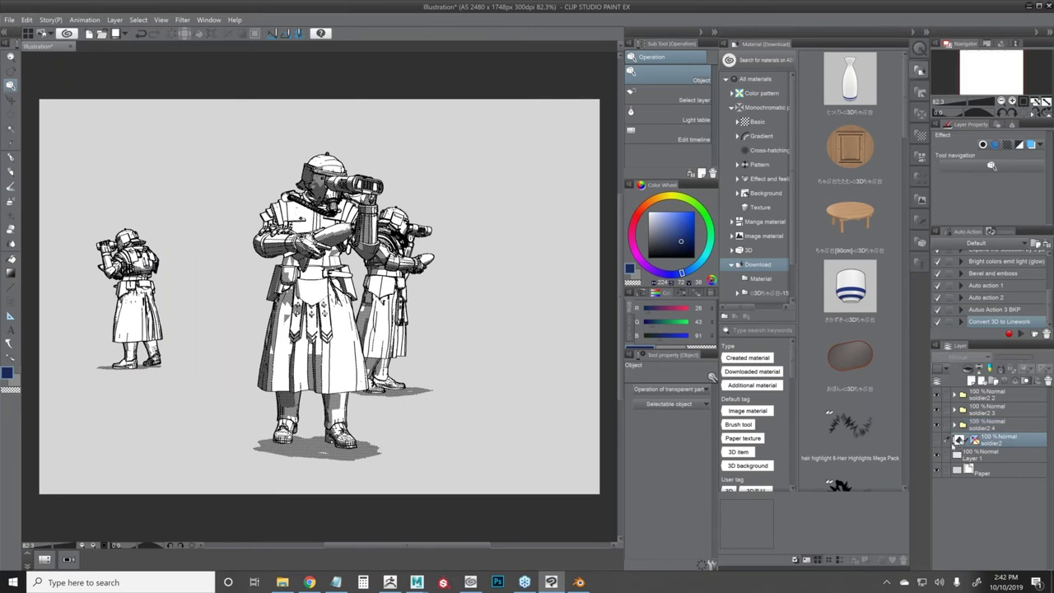
- Import 01Alocasia_obj.obj as 3D data, reduce its object scale to 6.7, and place the plant right of the soldiers
left_click(10, 19)
mouse_move(123, 174)
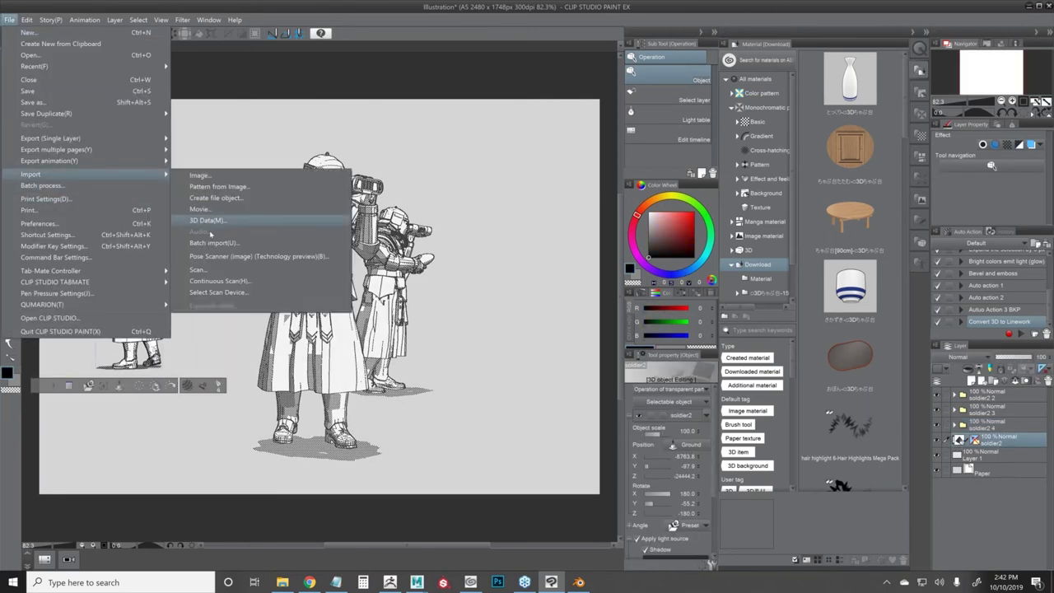
left_click(215, 220)
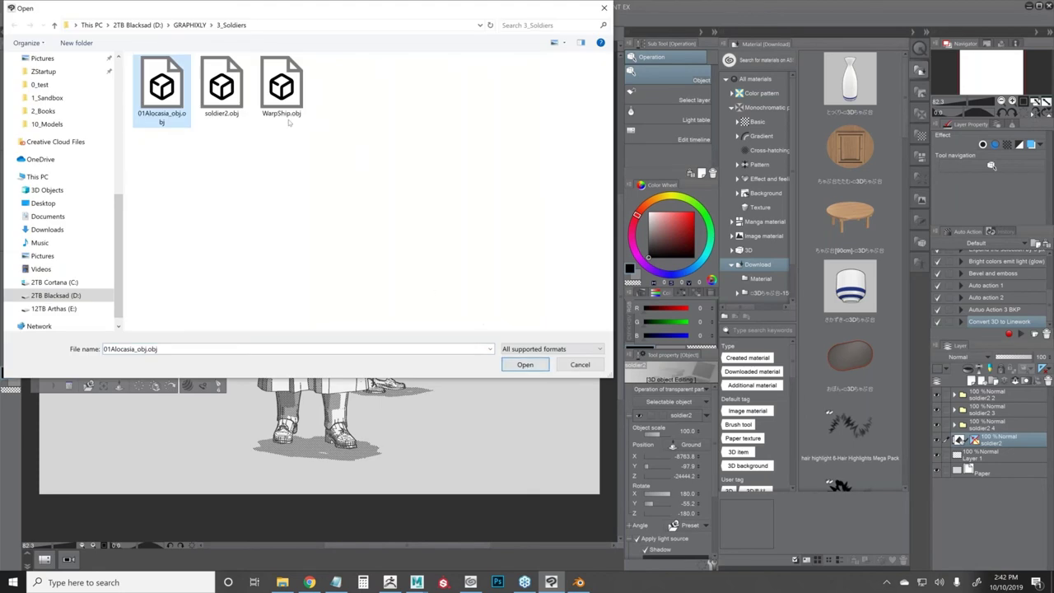
left_click(520, 367)
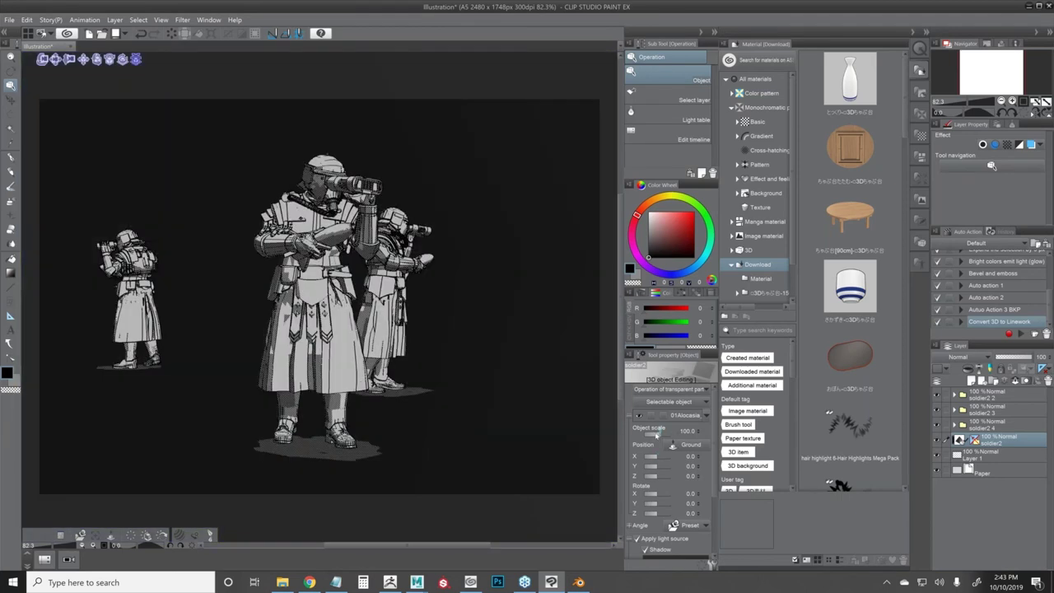
left_click_drag(657, 434, 654, 435)
left_click_drag(465, 451, 416, 325)
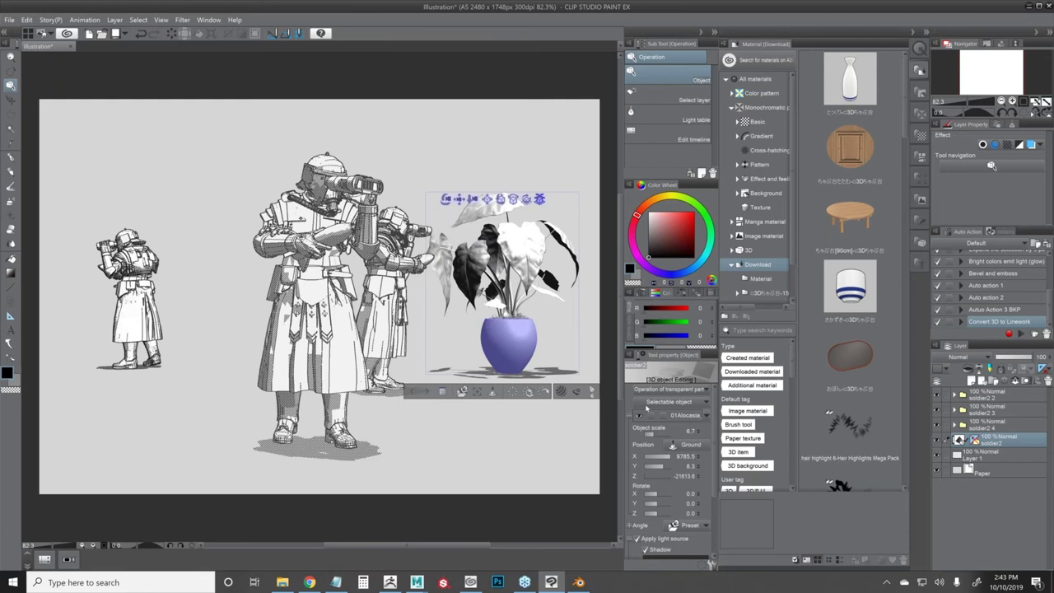
- Hide the Pot part of the 01Alocasia_obj model in its object list
left_click(705, 416)
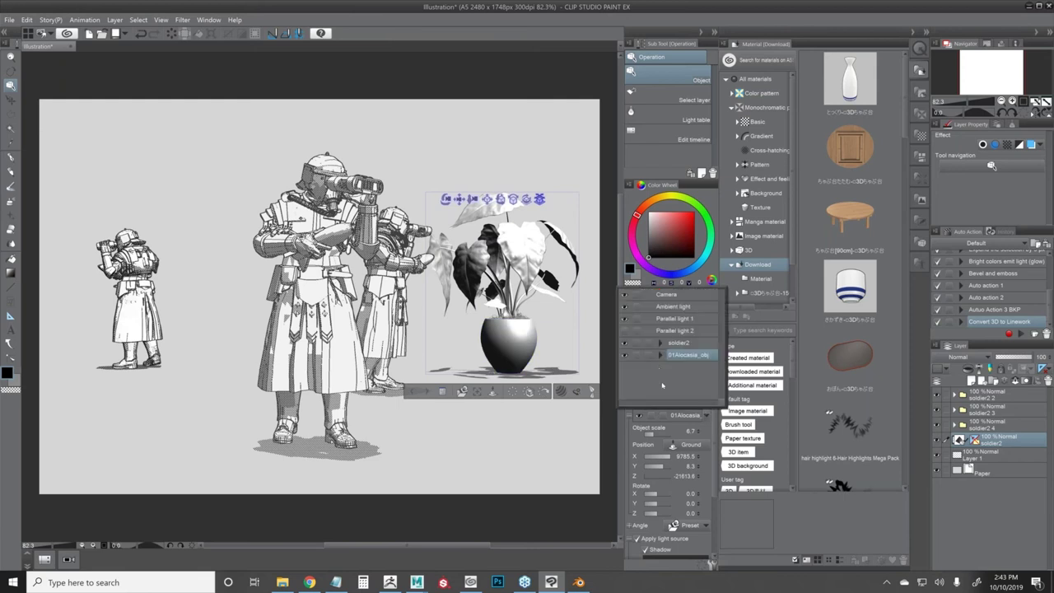
left_click(660, 354)
left_click_drag(721, 325, 720, 346)
scroll(716, 354, "down", 3)
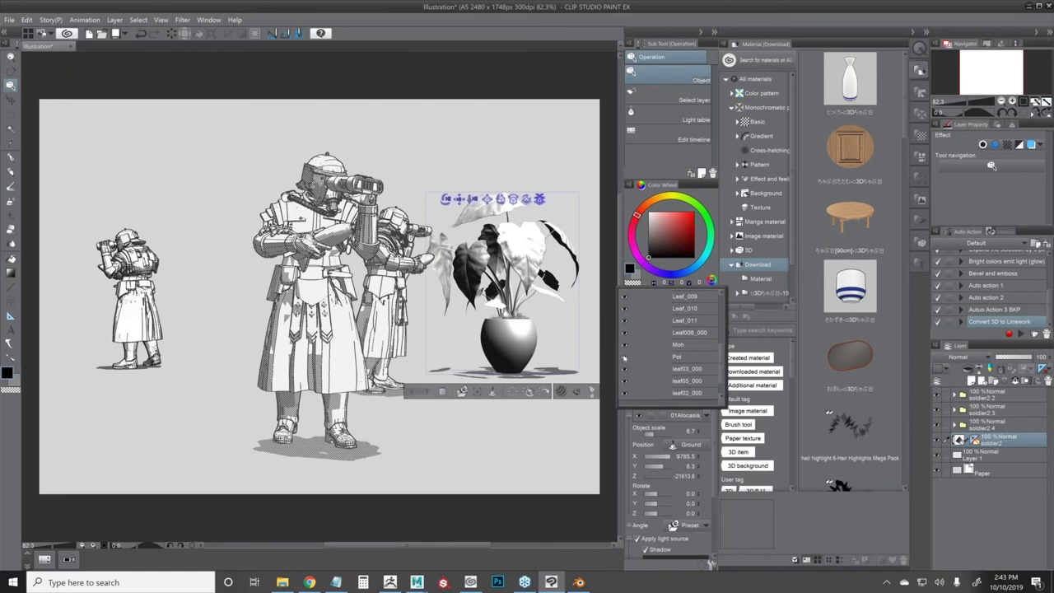
left_click(624, 346)
left_click(624, 347)
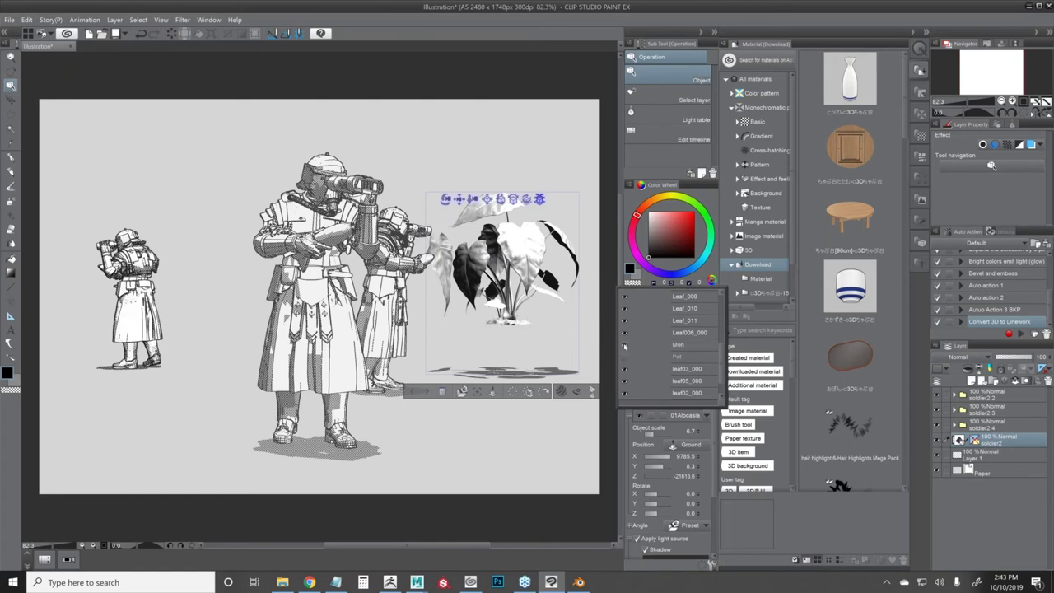
left_click(624, 346)
left_click(715, 469)
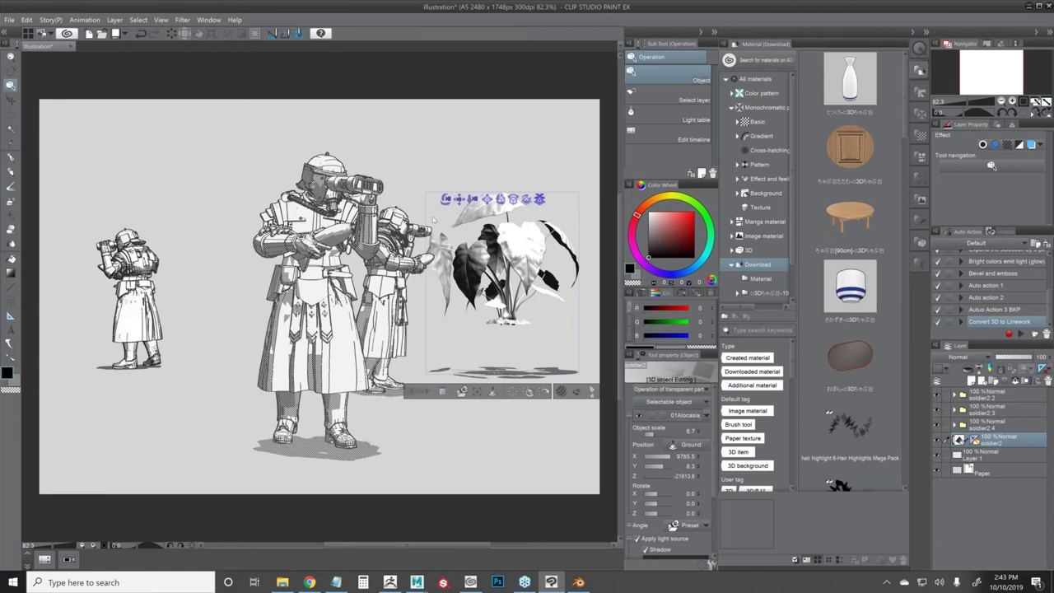
- Enlarge and lower the plant so it stands on the ground beside the rear soldier, and convert it to linework
left_click_drag(497, 412, 545, 416)
left_click(493, 223)
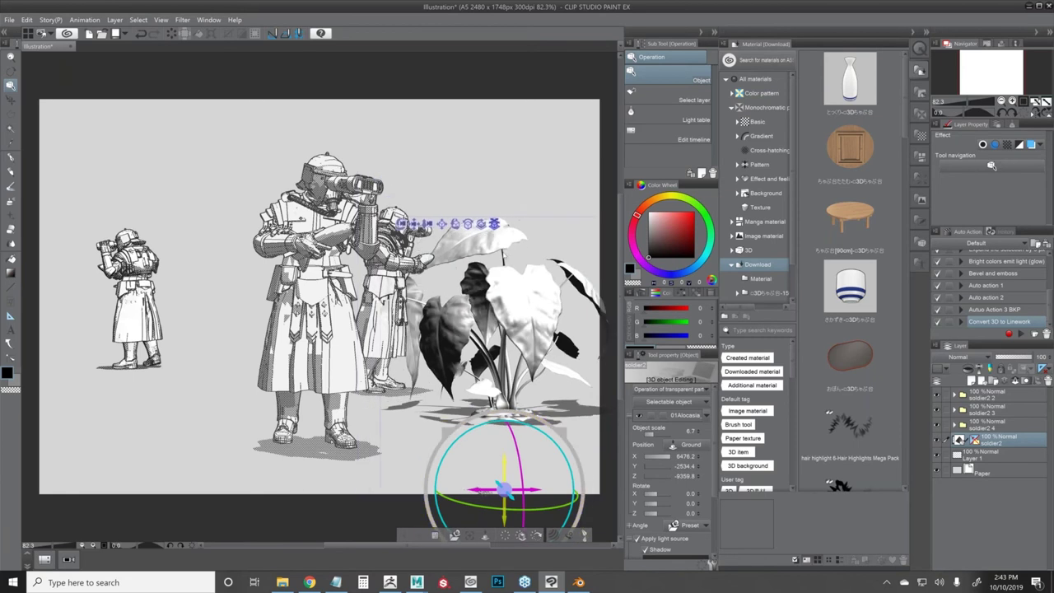
left_click_drag(502, 491, 524, 405)
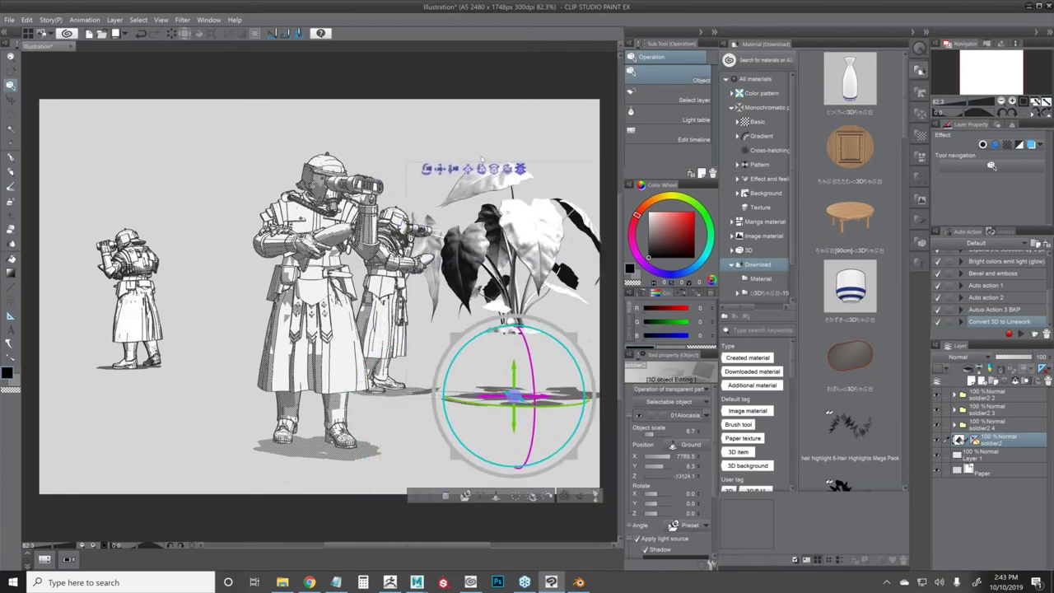
left_click_drag(472, 160, 475, 234)
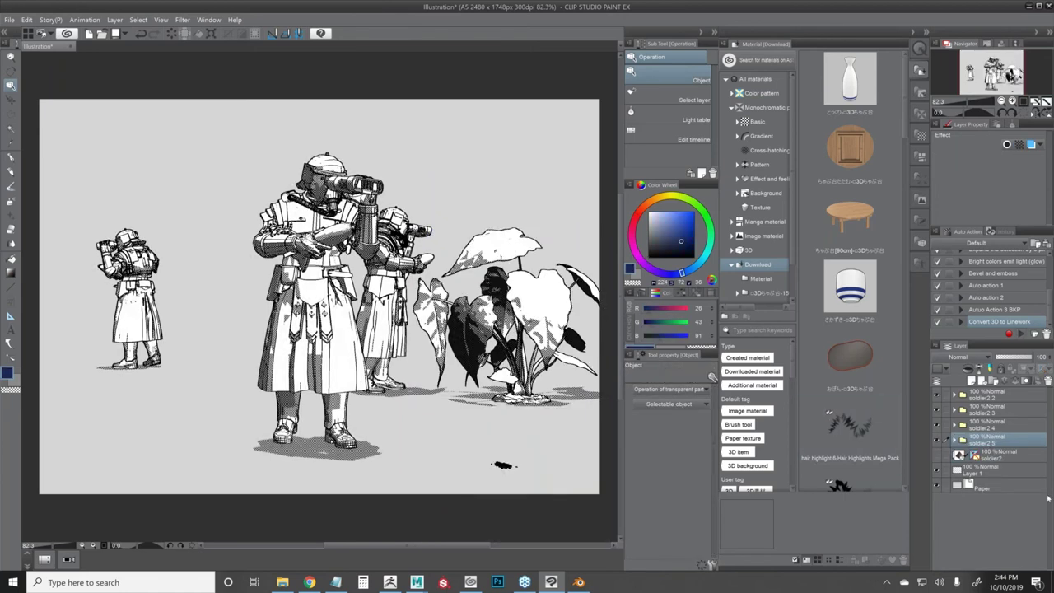
- On Layer 1, make a rectangular selection across the full canvas width from the upper edge down to the horizon
left_click(987, 470)
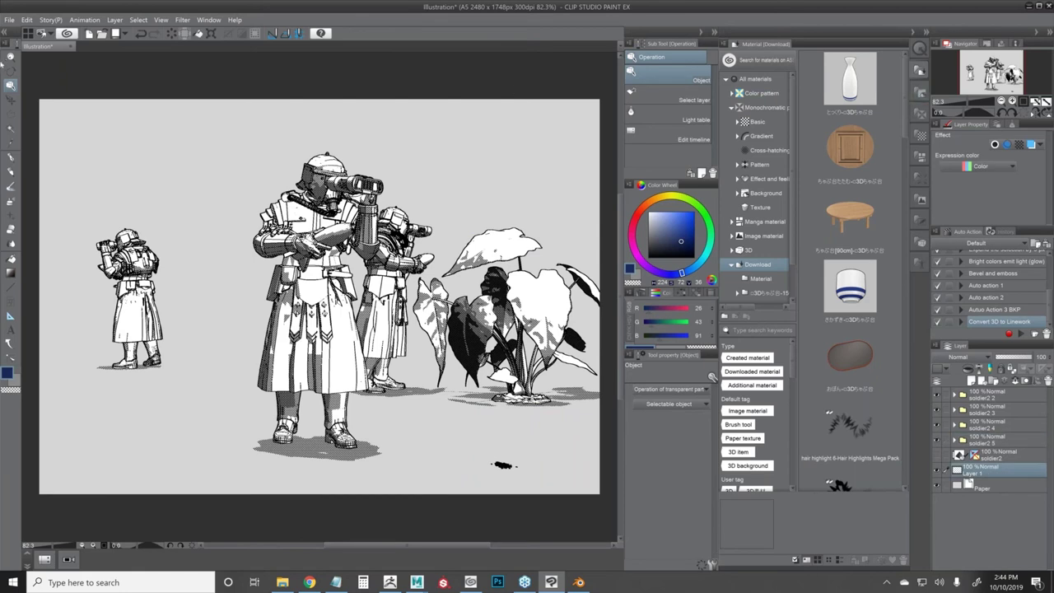
key("m")
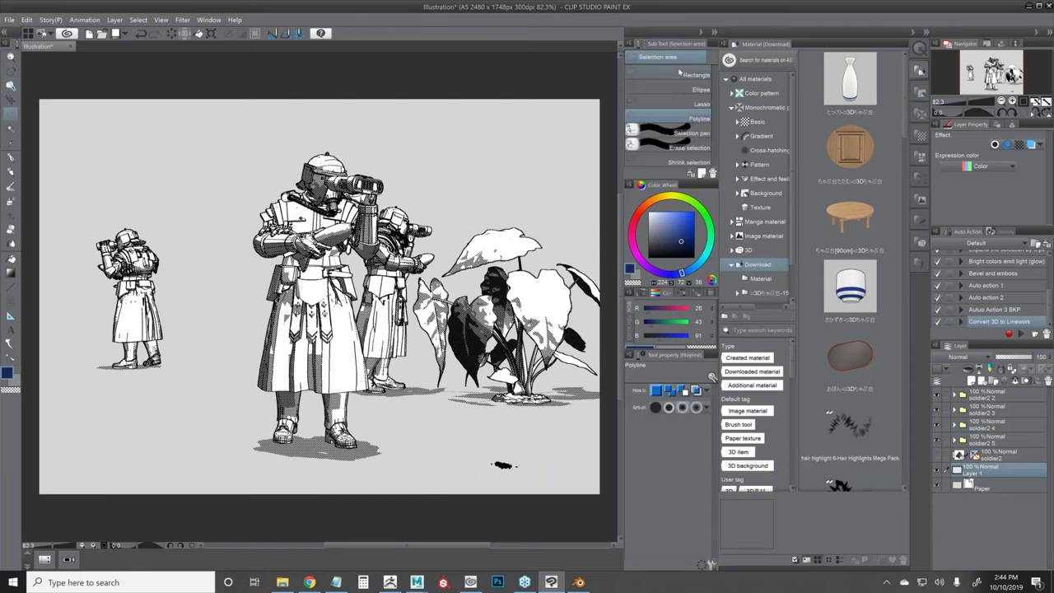
left_click(668, 74)
left_click_drag(39, 94, 215, 316)
left_click_drag(319, 308, 770, 321)
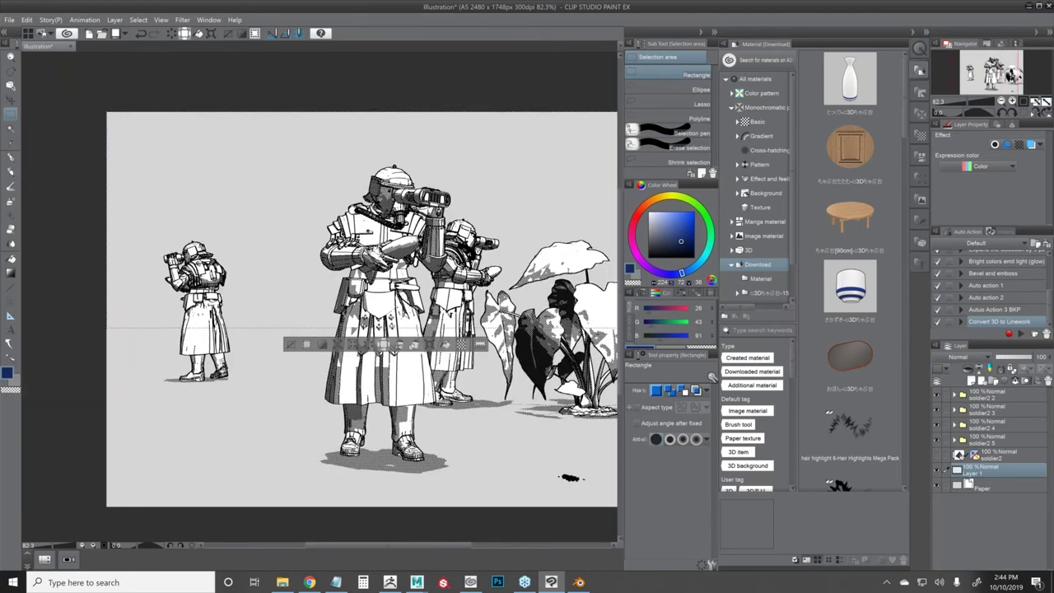
- Fill the selected sky area with a diagonal Night sky gradient, dark at the left and light blue at the upper right
key("g")
scroll(661, 157, "down", 2)
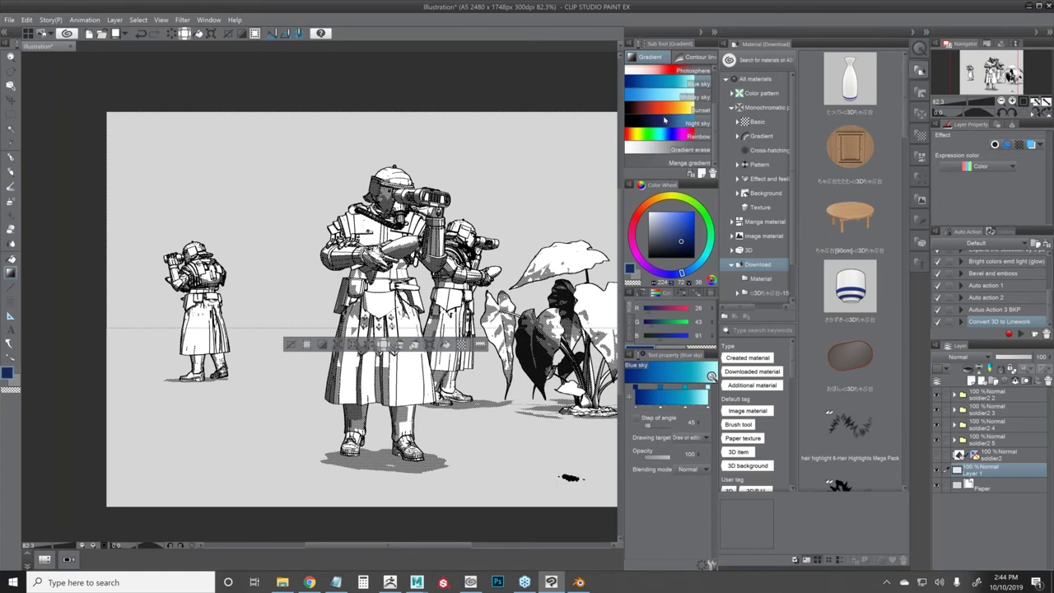
left_click(665, 121)
left_click_drag(449, 149, 371, 307)
left_click_drag(262, 287, 424, 131)
left_click_drag(369, 231, 270, 223)
left_click_drag(306, 236, 359, 164)
left_click_drag(330, 222, 379, 136)
left_click_drag(343, 212, 380, 155)
left_click_drag(359, 237, 481, 103)
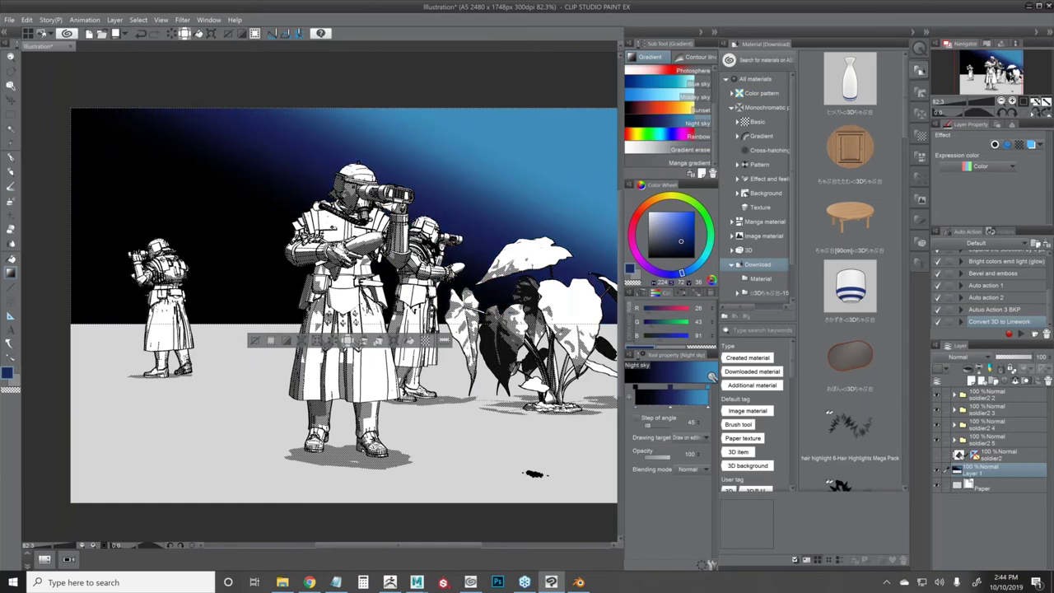
left_click_drag(473, 217, 413, 216)
- Add a new layer above the gradient and spray fine white star speckles across the sky with the size 150 spattering brush
left_click(972, 380)
left_click_drag(354, 238, 428, 260)
key("b")
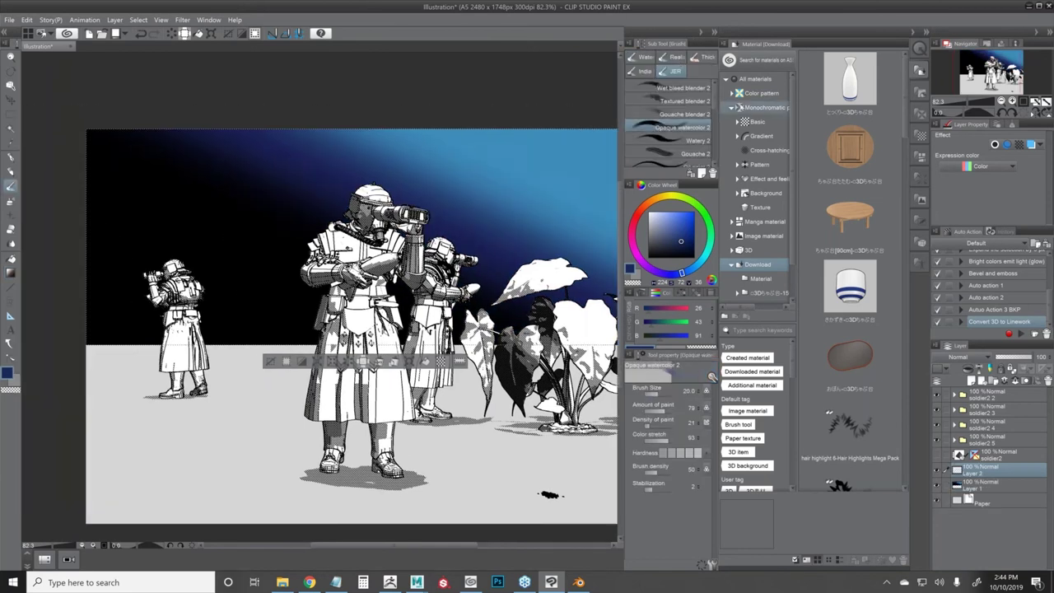
left_click(926, 32)
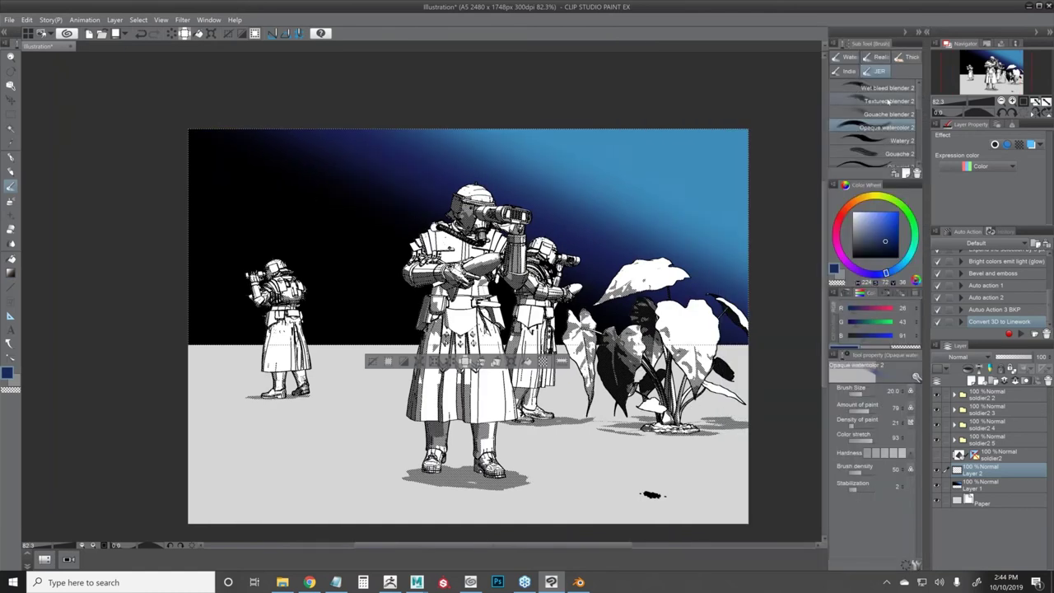
left_click_drag(798, 124, 765, 123)
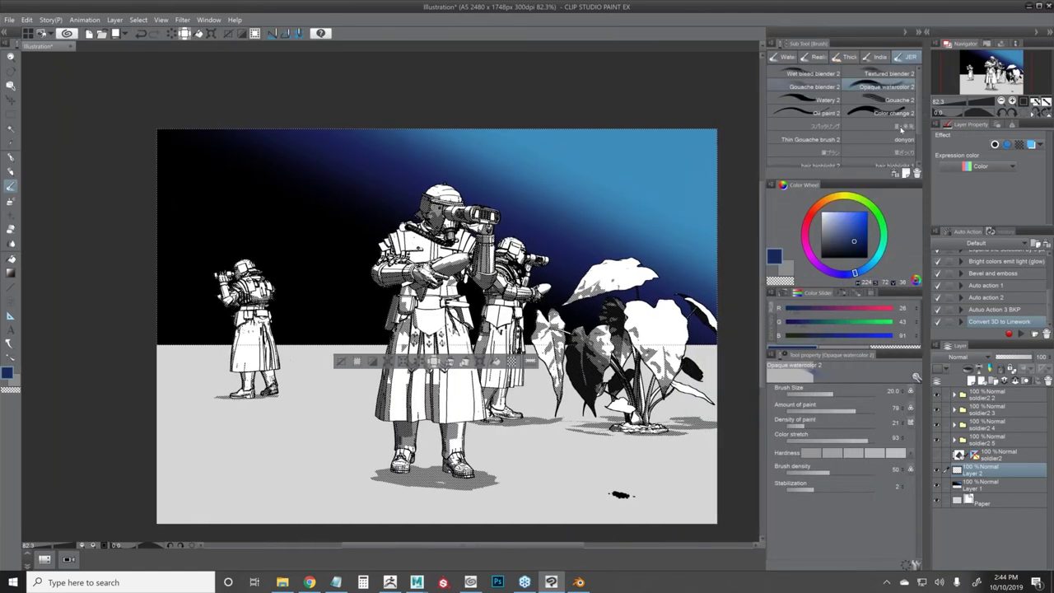
scroll(820, 125, "up", 2)
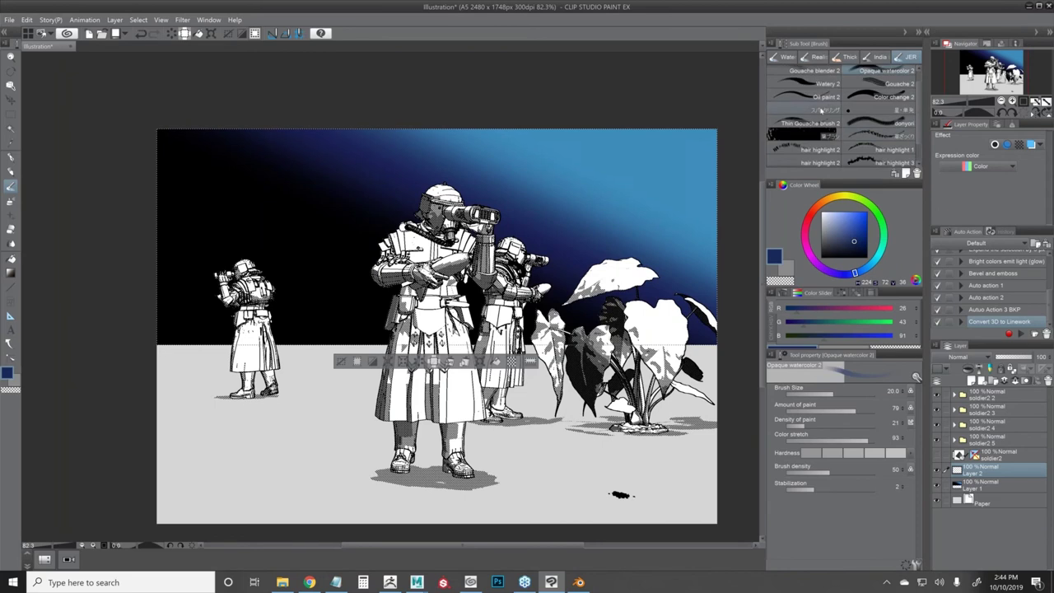
left_click(810, 110)
left_click_drag(838, 227, 821, 212)
mouse_move(565, 242)
left_mouse_down()
mouse_move(554, 215)
mouse_move(570, 162)
mouse_move(619, 239)
mouse_move(617, 261)
mouse_move(398, 178)
mouse_move(451, 163)
mouse_move(455, 126)
mouse_move(474, 123)
mouse_move(276, 215)
mouse_move(325, 142)
mouse_move(331, 244)
mouse_move(416, 206)
left_mouse_up()
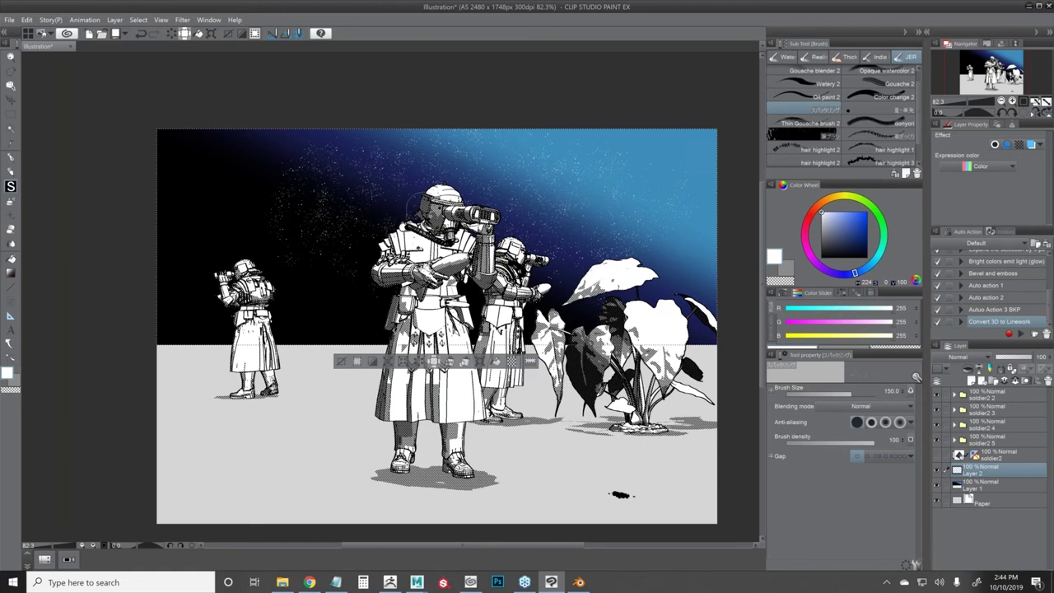
left_click(885, 109)
left_click(565, 190)
left_click(629, 247)
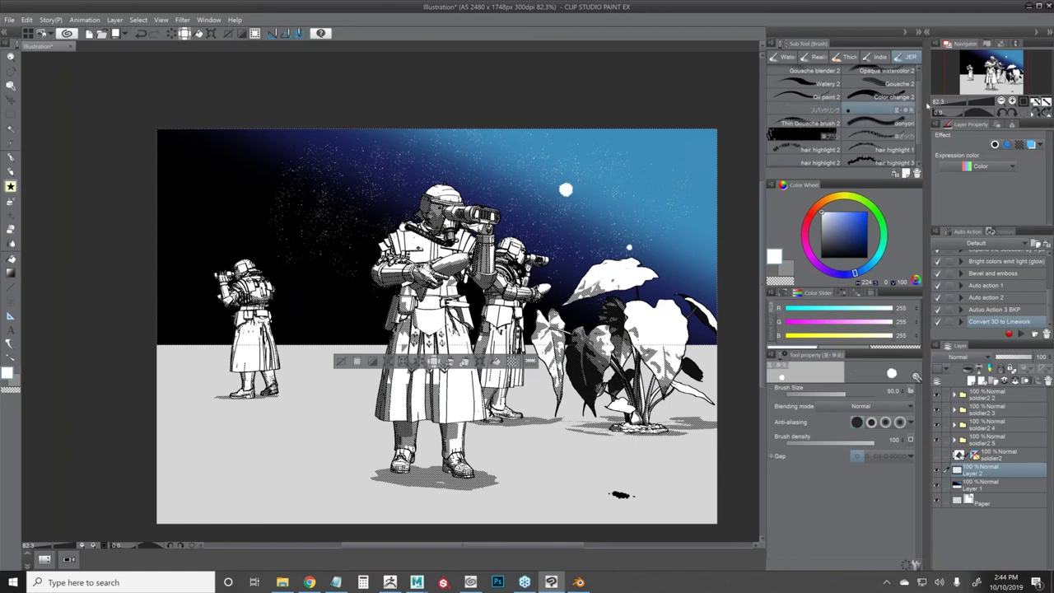
left_click(811, 109)
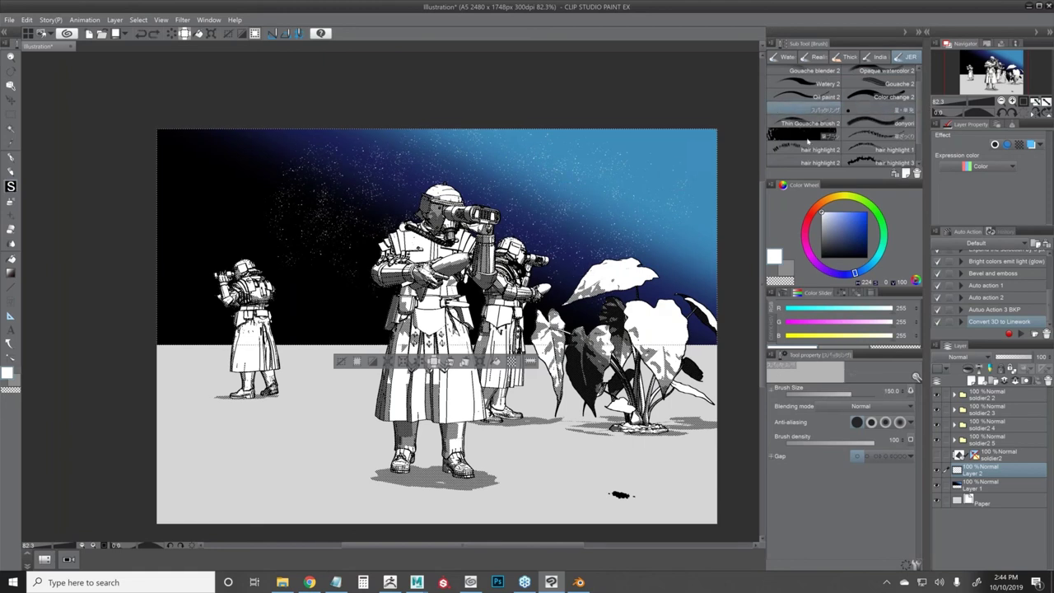
- Scatter small white stars across the sky with the star brush at size 12
left_click(881, 110)
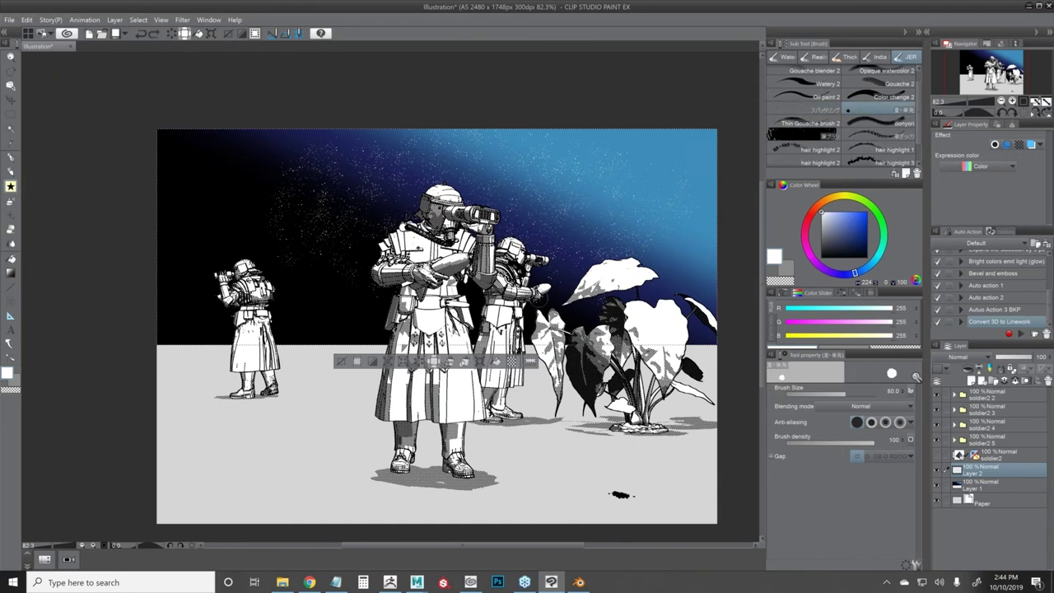
key("bracketleft")
key("bracketleft")
key("bracketleft")
key("bracketleft")
key("bracketleft")
key("bracketleft")
key("bracketleft")
key("bracketleft")
left_click(585, 243)
left_click_drag(627, 279, 601, 249)
key("alt+f")
key("Escape")
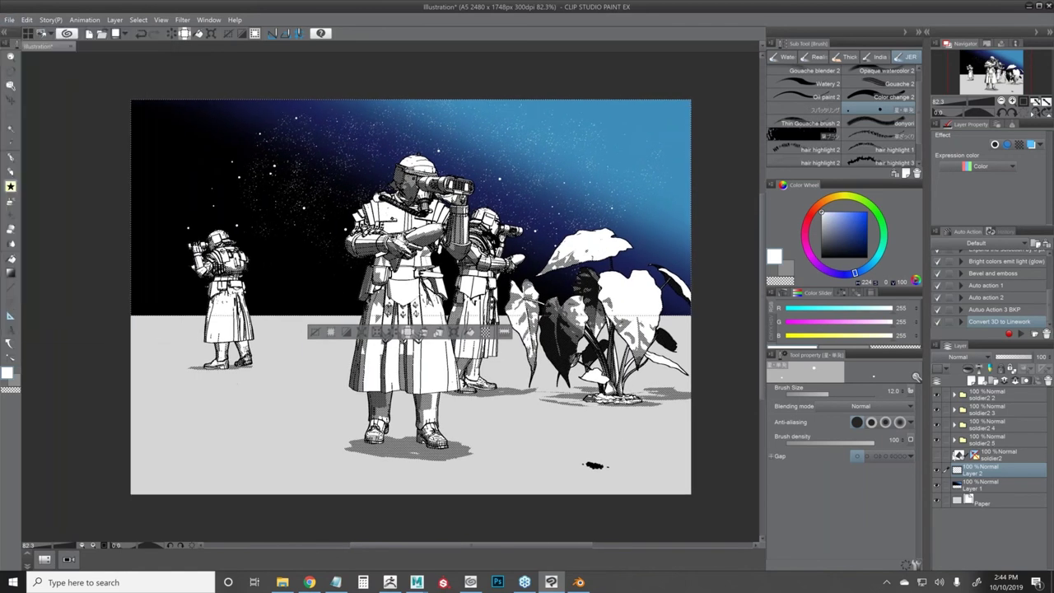
- Import WarpShip.obj as 3D data into the soldier2 3D layer
left_click(943, 454)
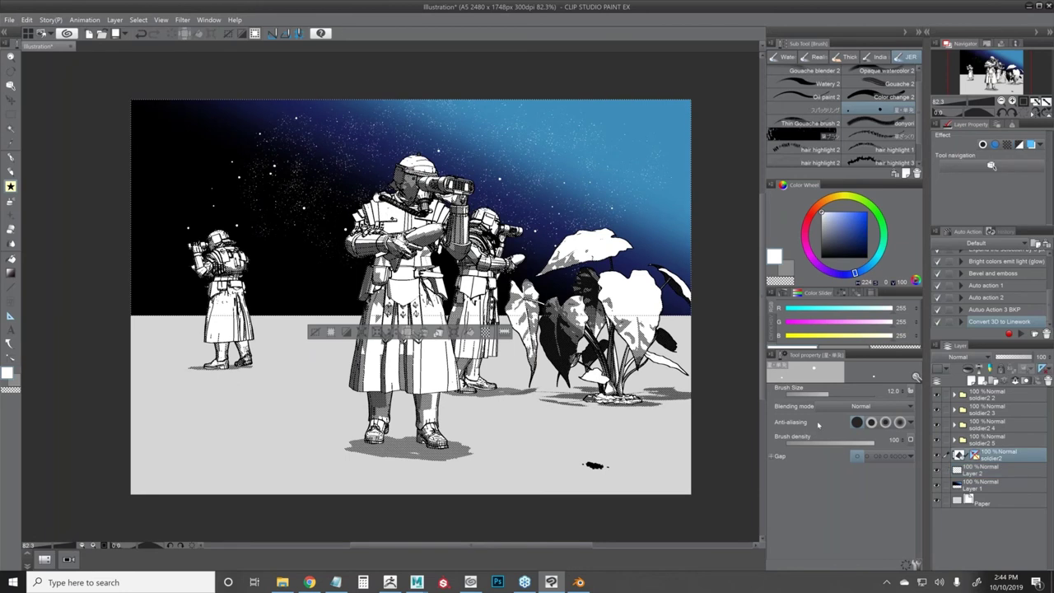
left_click(9, 19)
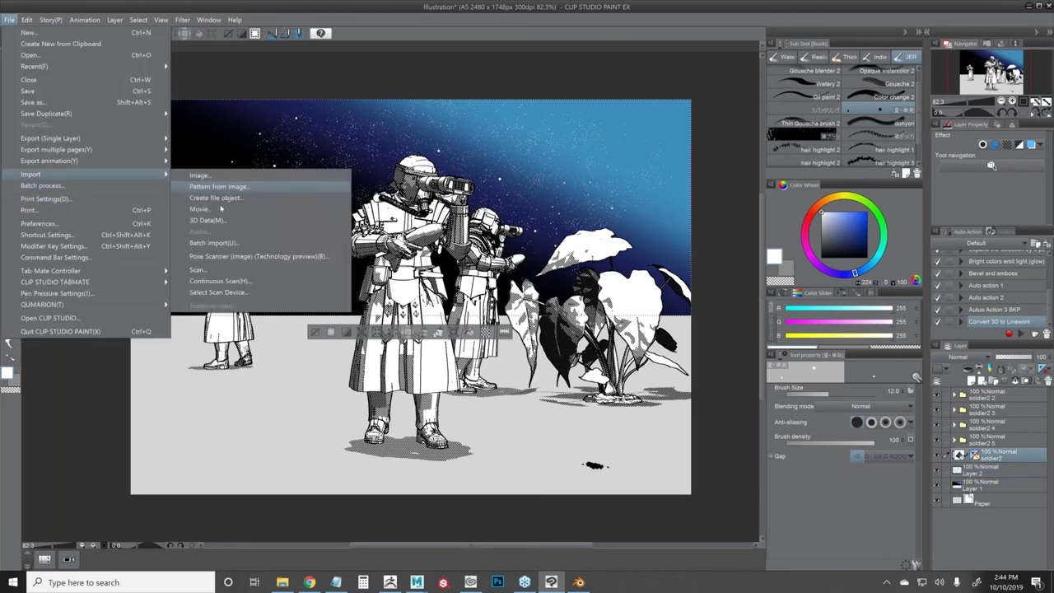
left_click(225, 222)
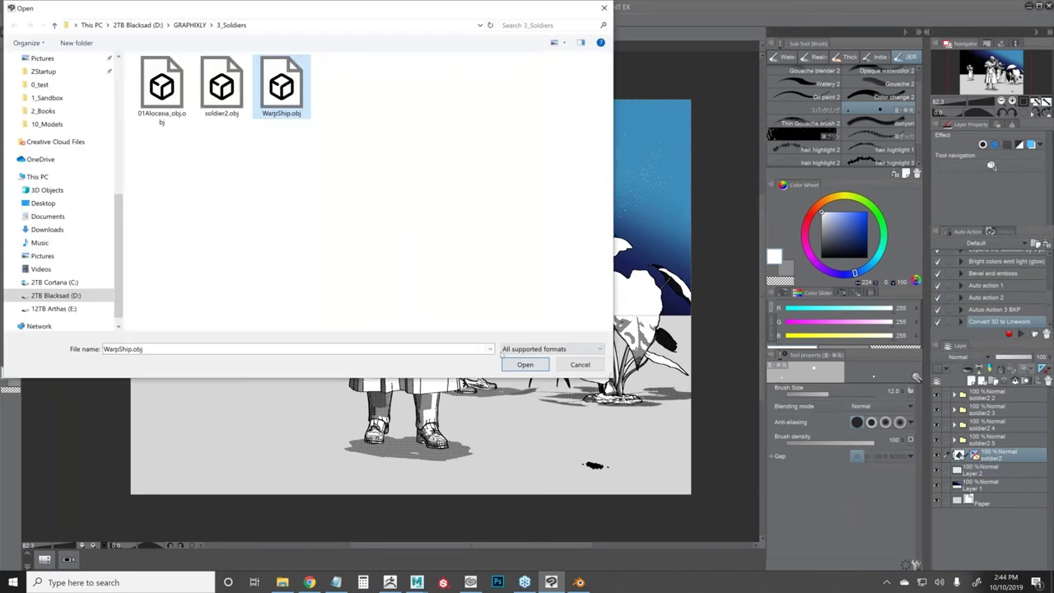
left_click(525, 364)
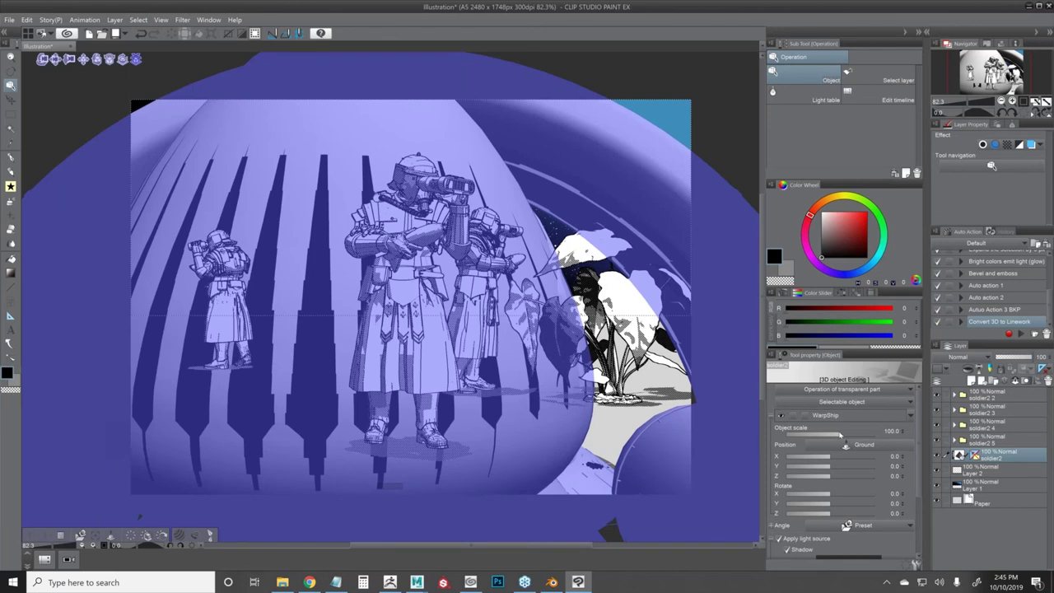
- Reduce the WarpShip's object scale to 18.9, move it into the sky between the left and central soldiers, and rotate it 60.6 around Y
left_click_drag(840, 434, 826, 434)
left_click_drag(365, 467, 303, 331)
left_click_drag(315, 296, 298, 244)
left_click(845, 503)
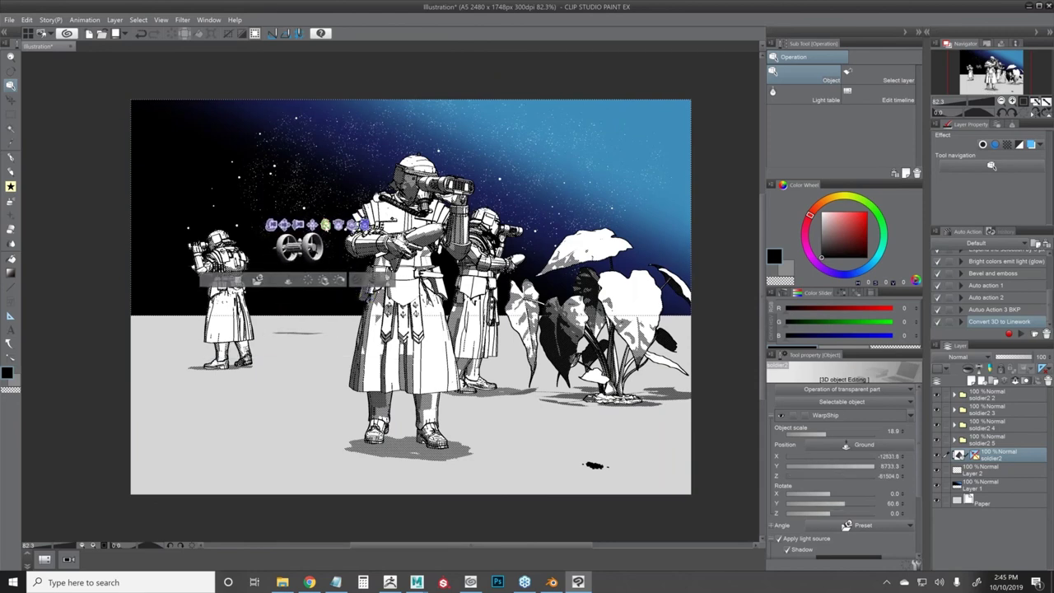
- Enlarge the WarpShip, rotate it to X -45.3, Y 51.3, Z -38.3, and position it in the sky above the left soldier
mouse_move(830, 433)
left_mouse_down()
mouse_move(854, 431)
mouse_move(833, 433)
left_mouse_up()
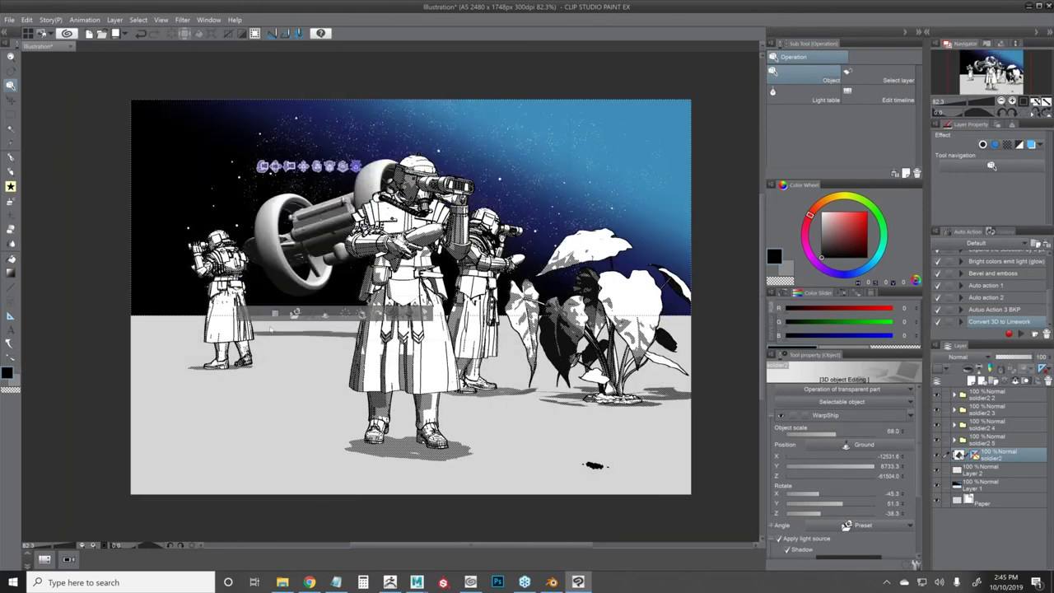
left_click_drag(344, 228, 301, 286)
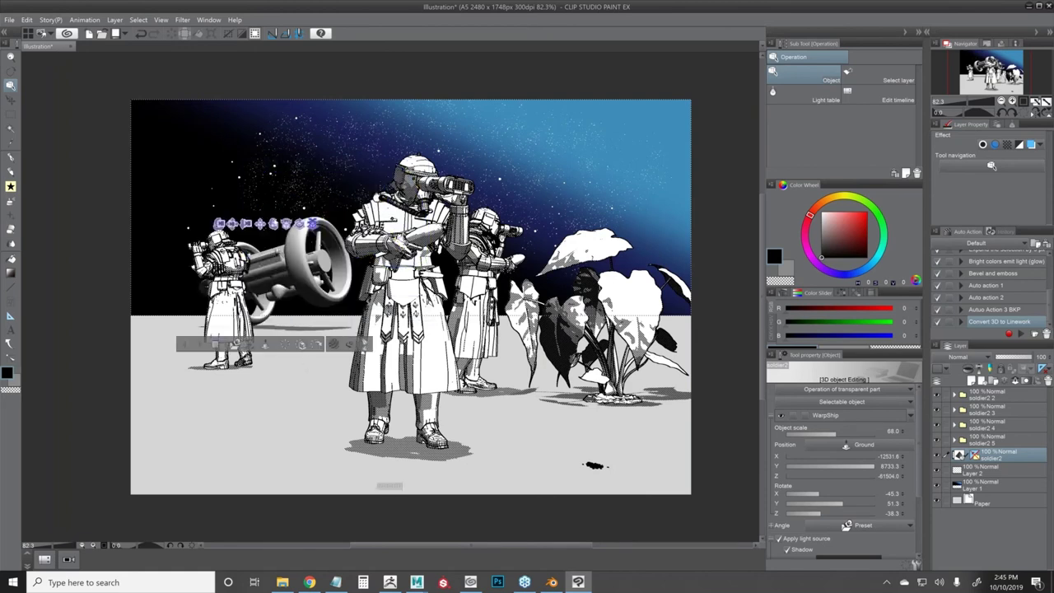
left_click_drag(260, 224, 257, 168)
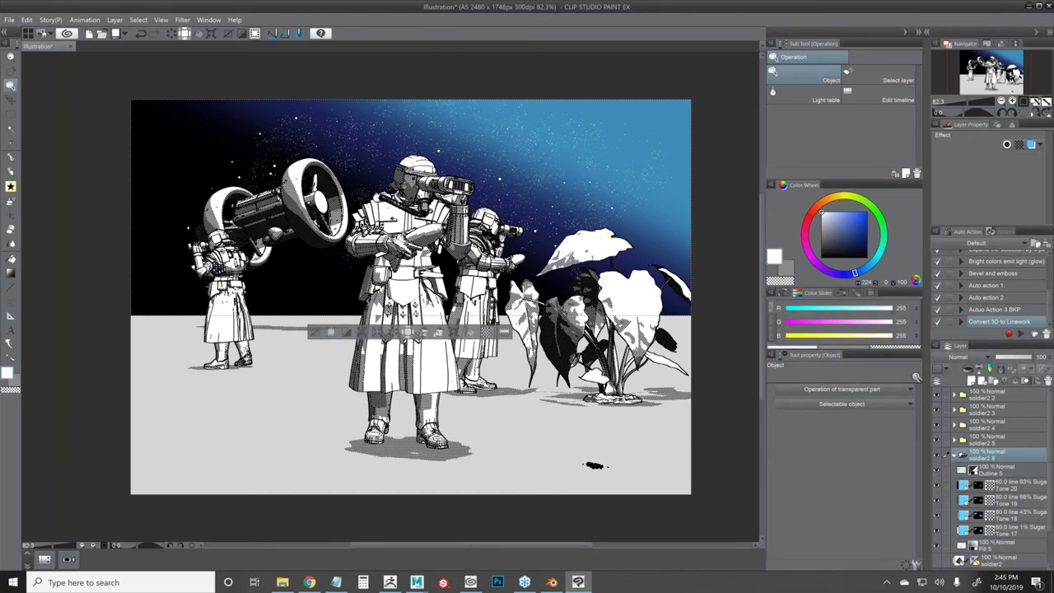
- Examine the converted WarpShip linework and inspect the Outline 5 and Tone 20 layers in its folder
scroll(383, 271, "up", 2)
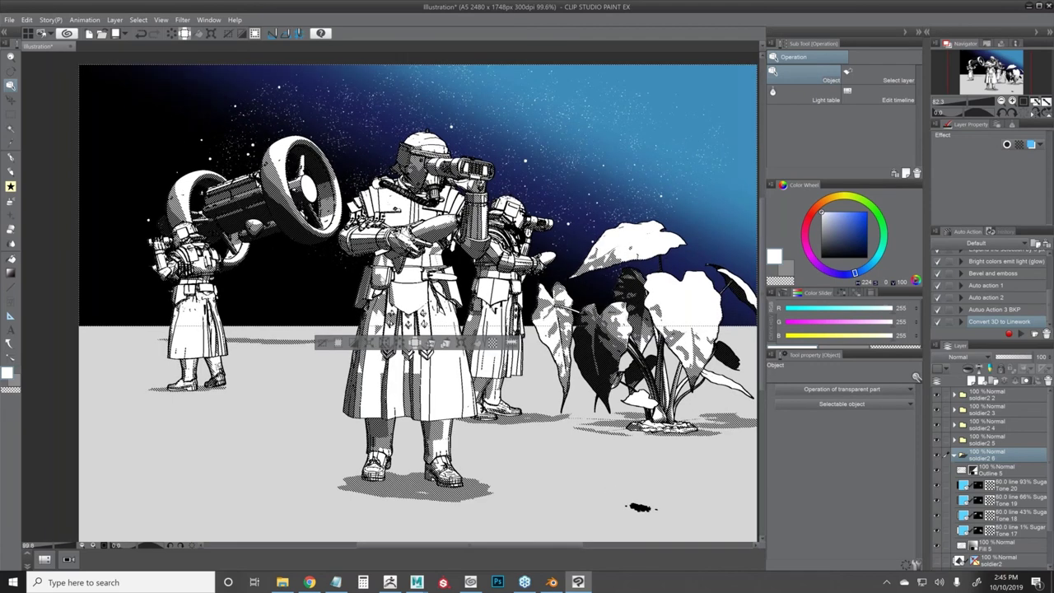
scroll(395, 256, "down", 1)
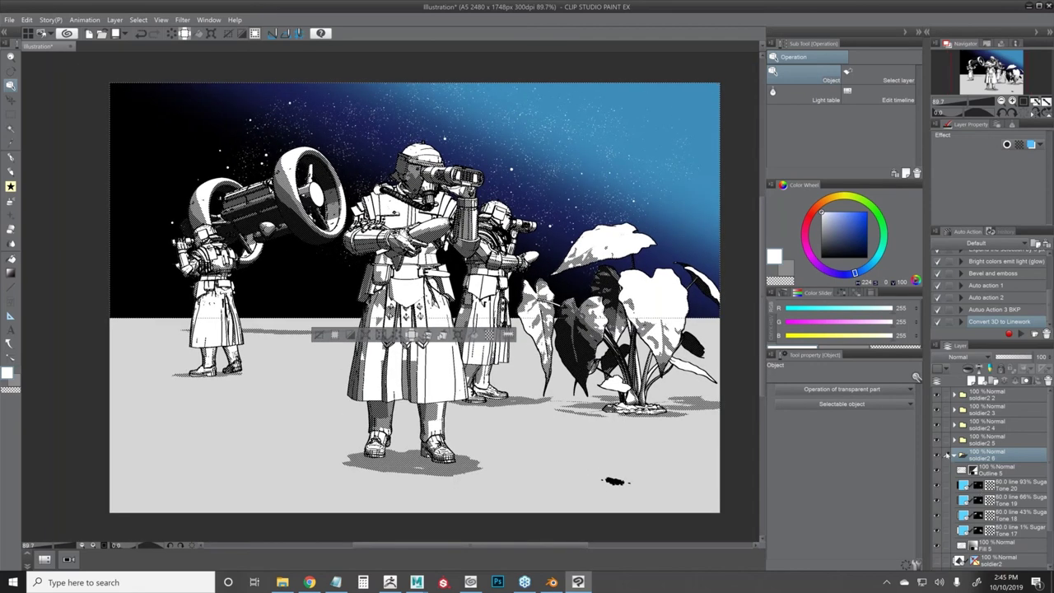
left_click(984, 474)
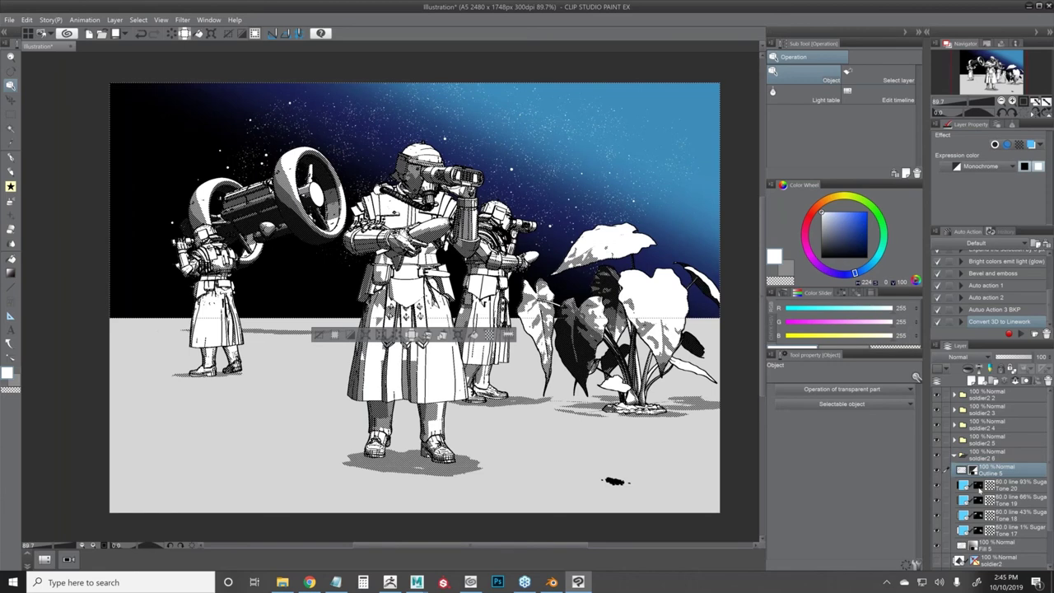
left_click(980, 484)
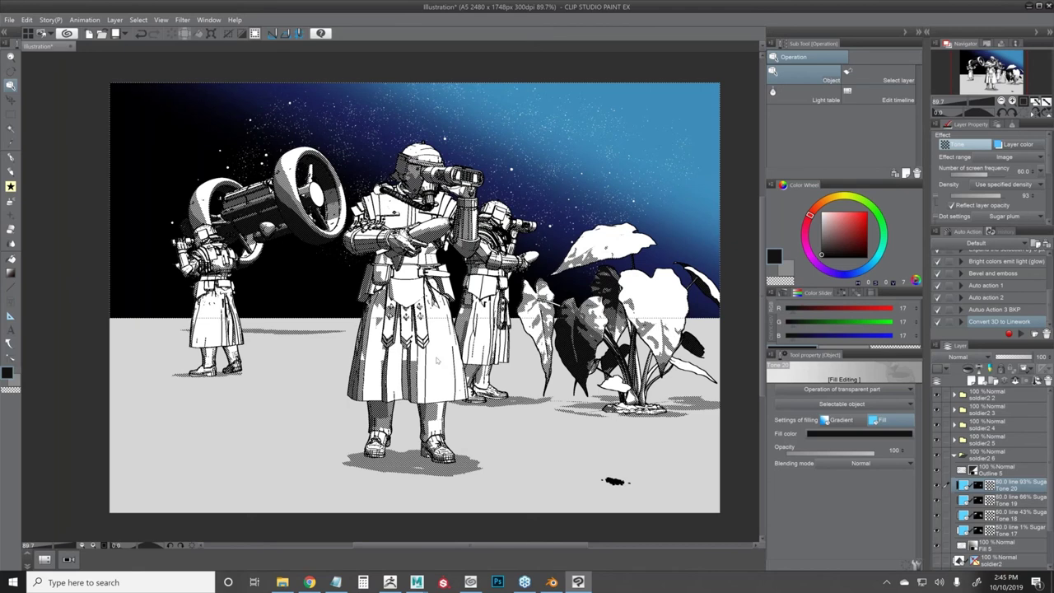
- Switch to Maya, open 6_CoolVech_Demo.mb from the GRAPHIXLY folder, and view the vehicle and robots up close
key("alt+Tab")
left_click(4, 5)
left_click(35, 7)
left_click(8, 14)
left_click(40, 54)
key("ctrl+o")
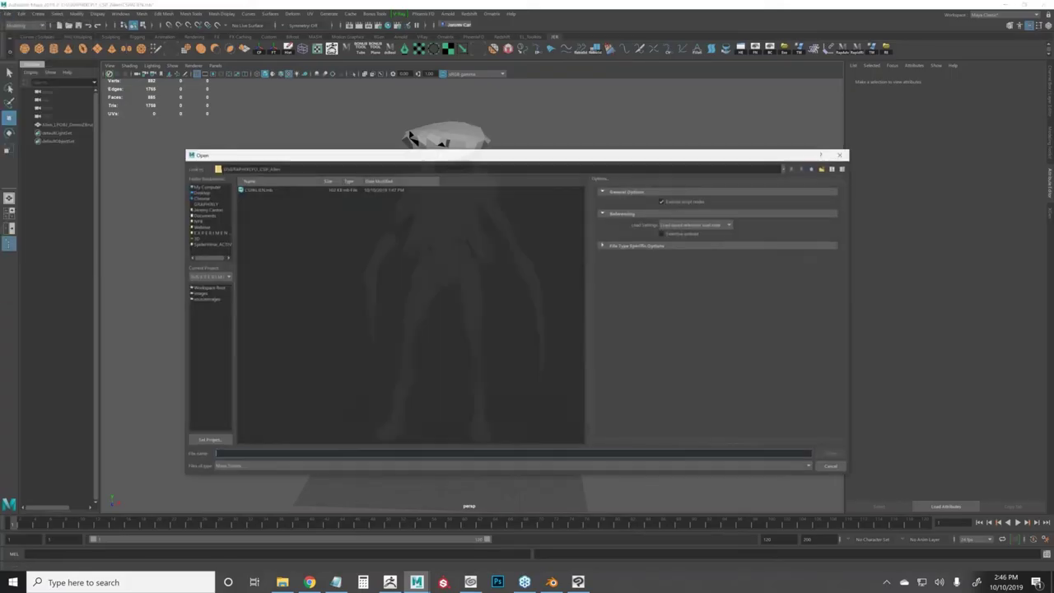
left_click(201, 199)
left_click(255, 204)
left_click(262, 196)
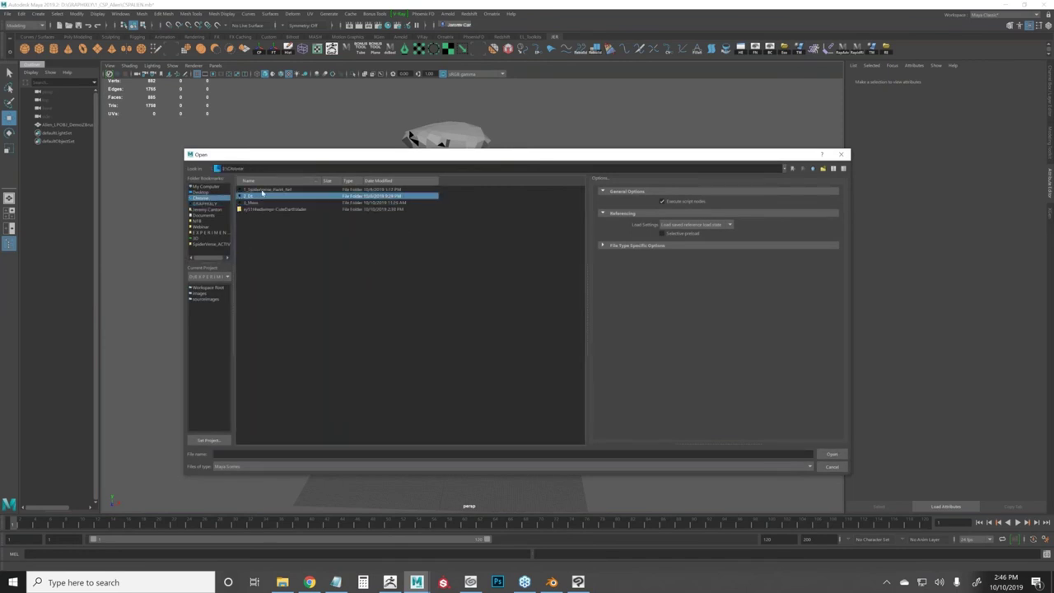
left_click(215, 203)
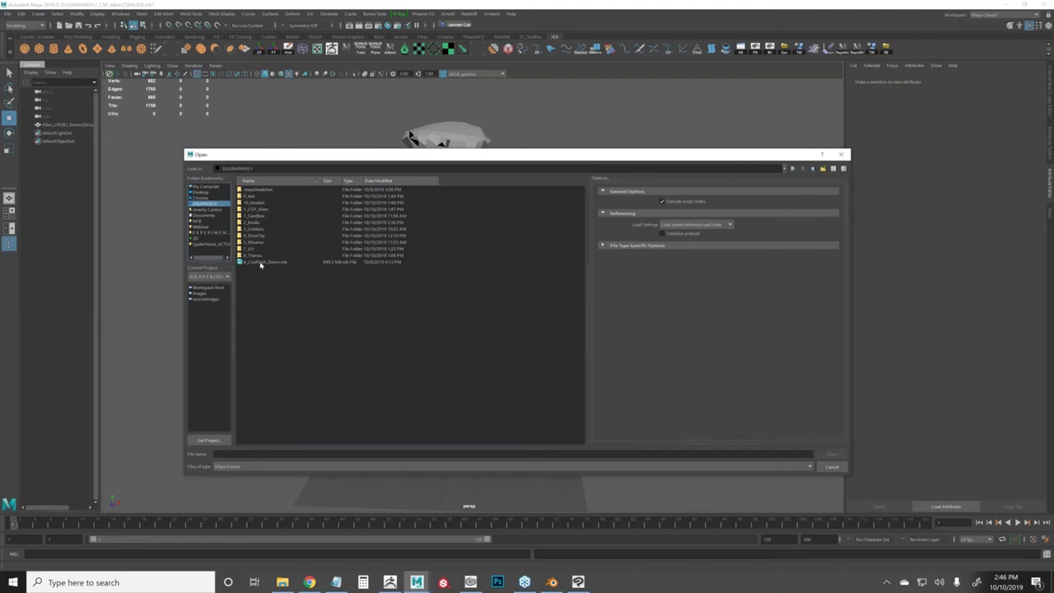
double_click(262, 262)
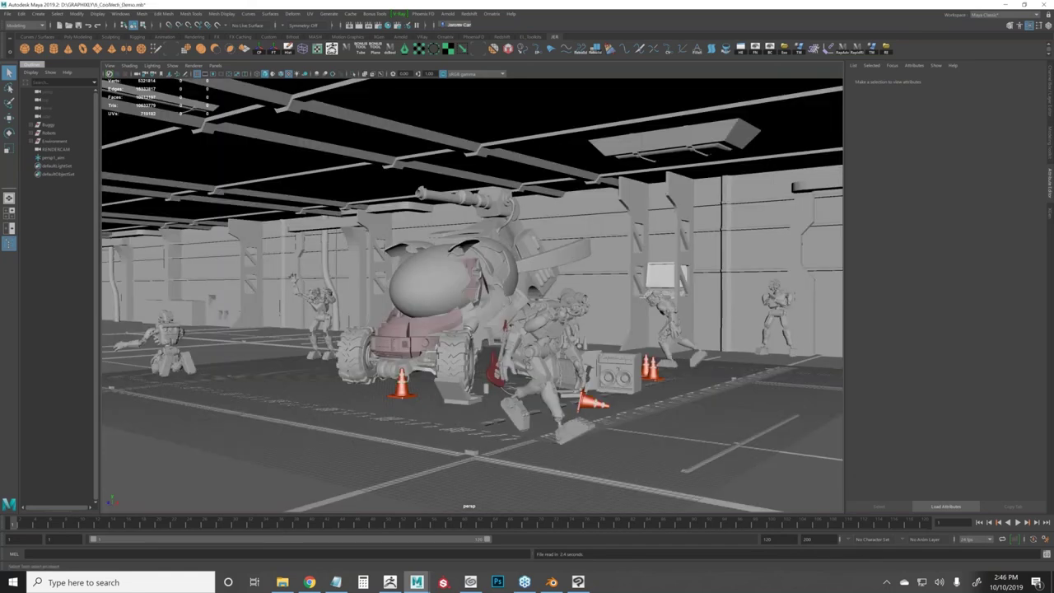
scroll(563, 334, "up", 3)
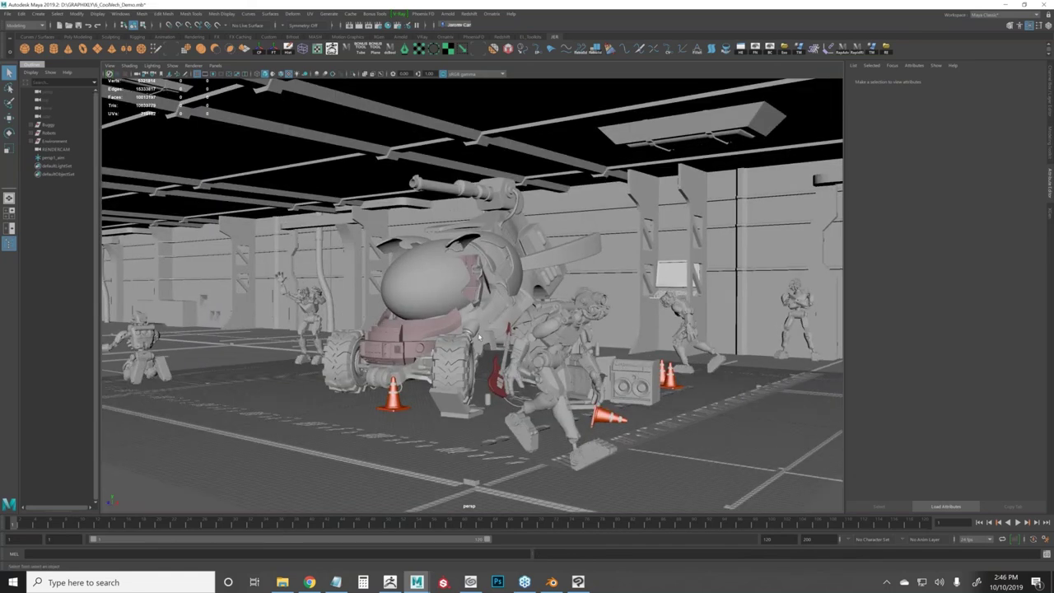
left_click_drag(558, 292, 378, 316)
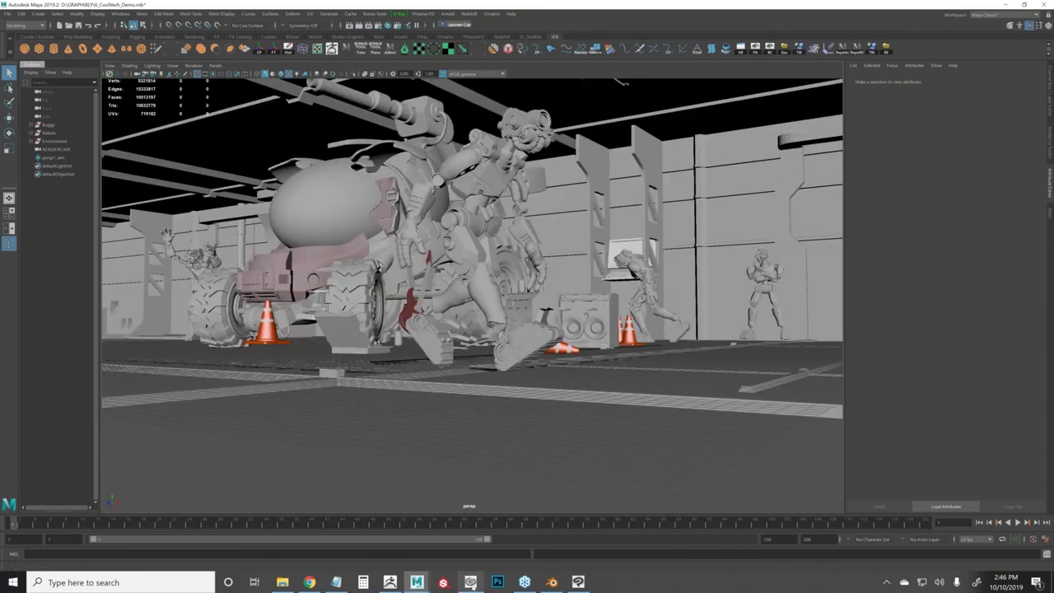
- Switch to Clip Studio Paint, close the soldier illustration, and open a saved illustration from disk
left_click(470, 582)
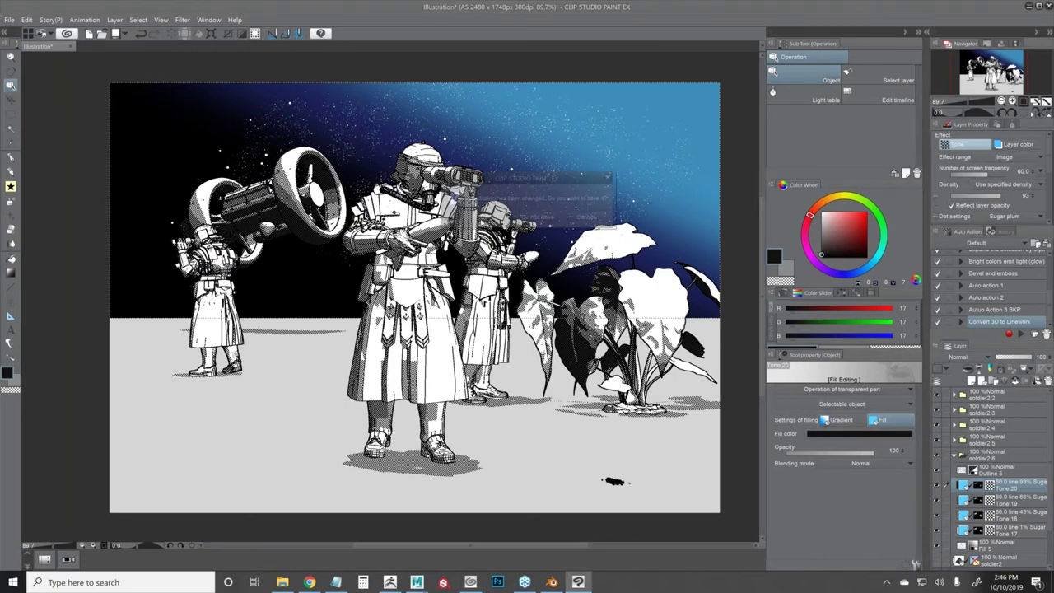
left_click(9, 19)
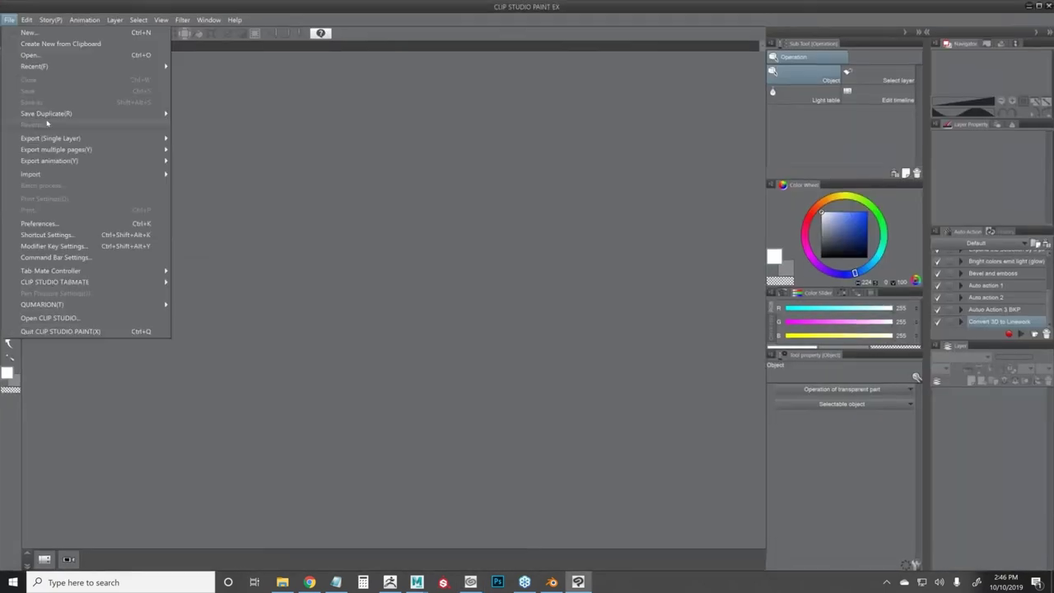
mouse_move(49, 174)
left_click(31, 54)
left_click(191, 26)
left_click(341, 158)
left_click(401, 156)
left_click(524, 366)
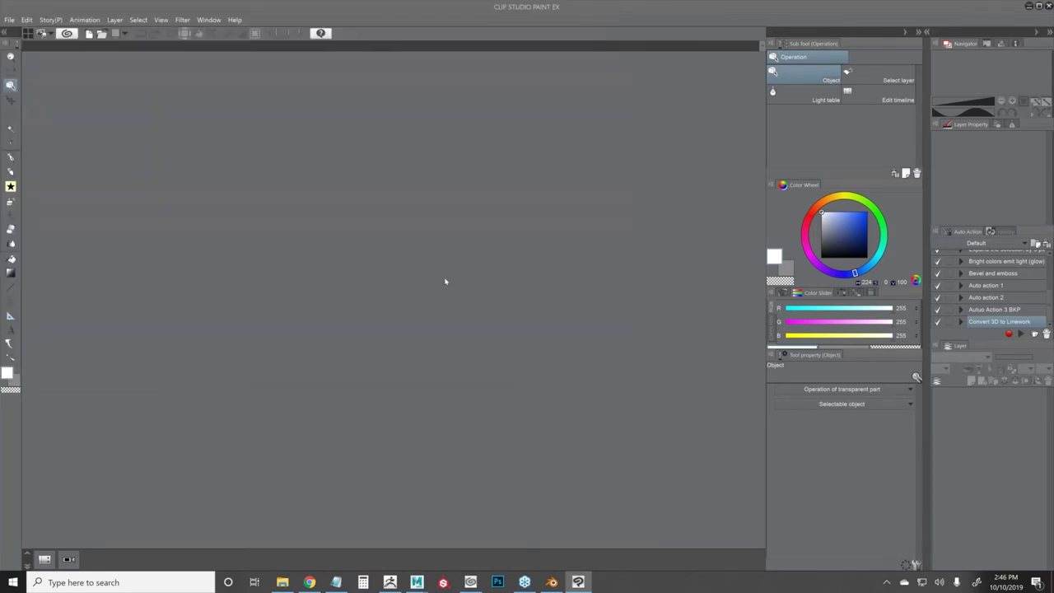
- Return to Maya and examine the guitar, amplifiers and traffic cones beside the vehicle
mouse_move(418, 583)
left_click(450, 547)
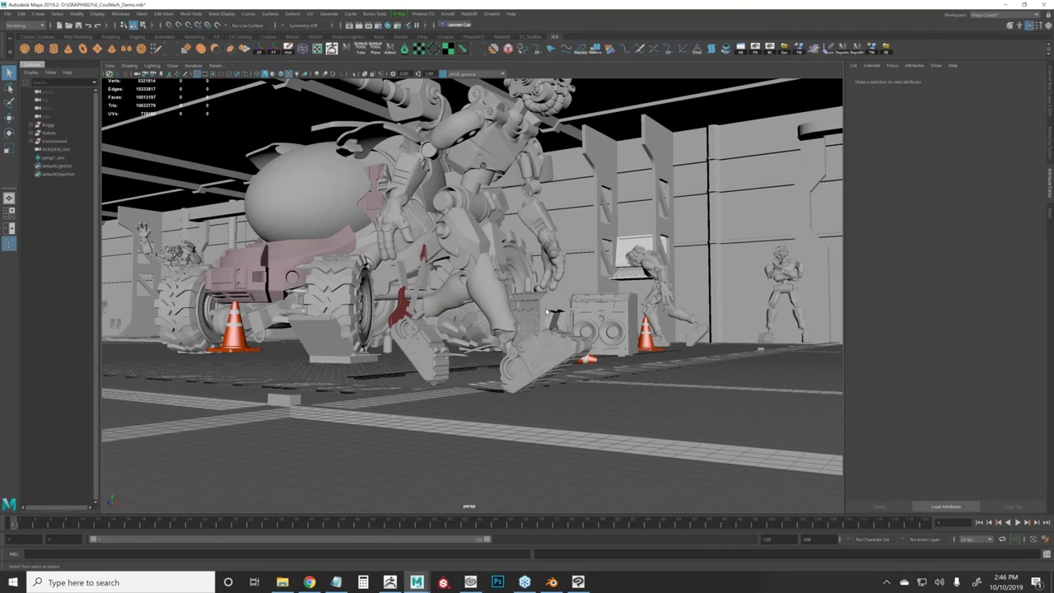
scroll(545, 307, "up", 2)
left_click_drag(545, 307, 550, 332)
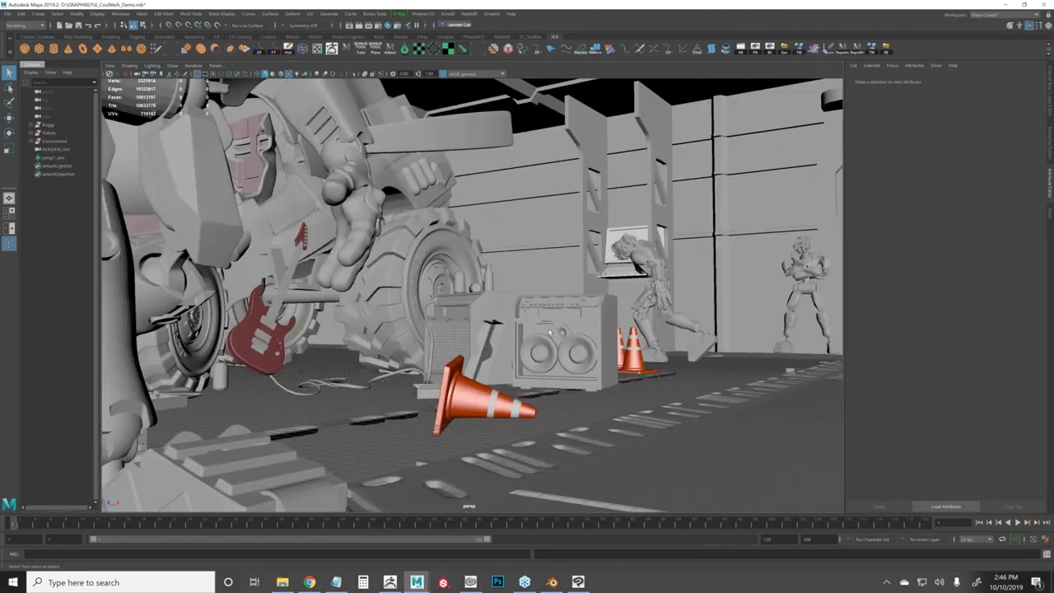
- Switch to File Explorer and open the PureRef board 6_CoolVechRef.pur from the GRAPHIXLY folder
key("alt+Tab")
scroll(110, 247, "up", 3)
left_click(109, 248)
left_click(288, 363)
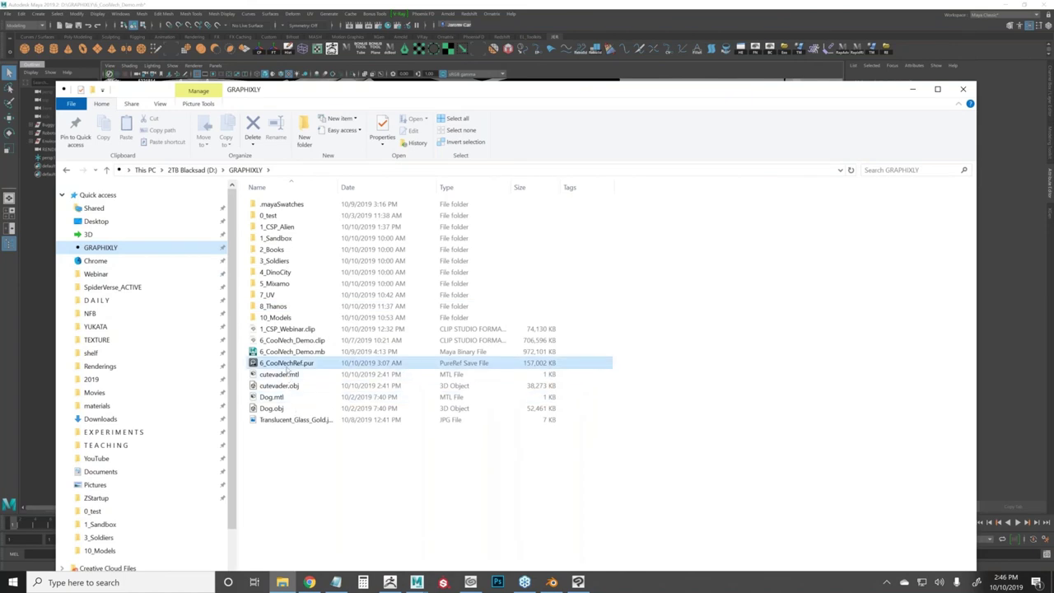
double_click(287, 364)
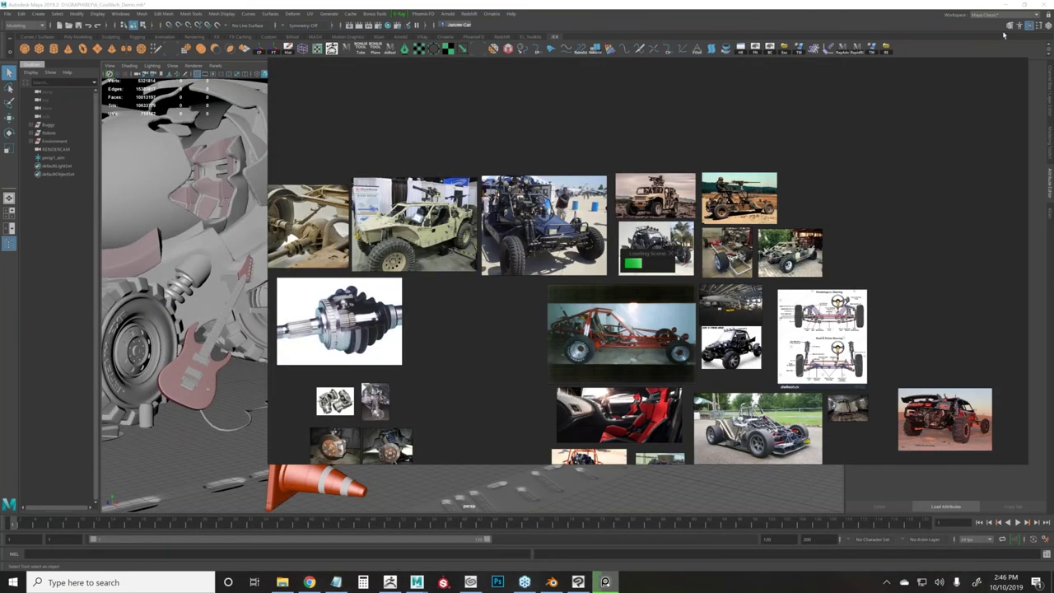
- View the reference board full screen and examine the photos of military buggies
scroll(592, 171, "up", 2)
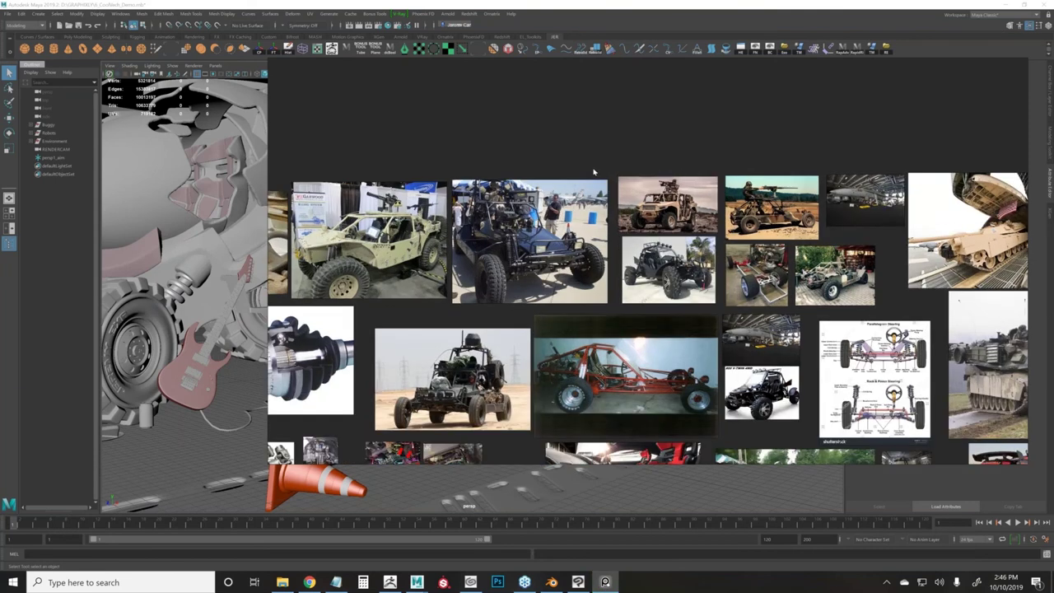
scroll(588, 165, "up", 2)
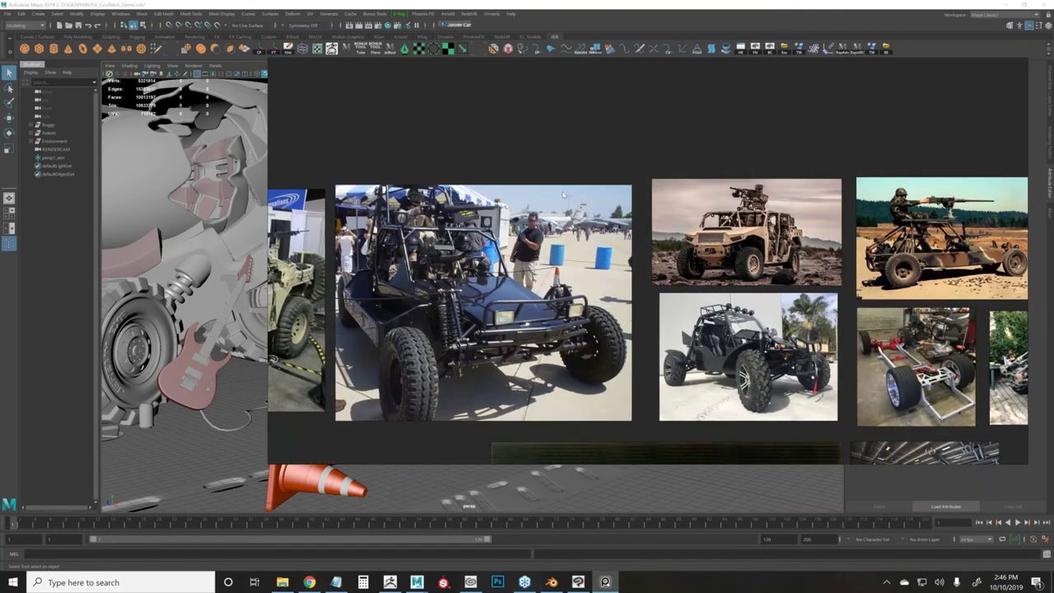
scroll(647, 119, "up", 2)
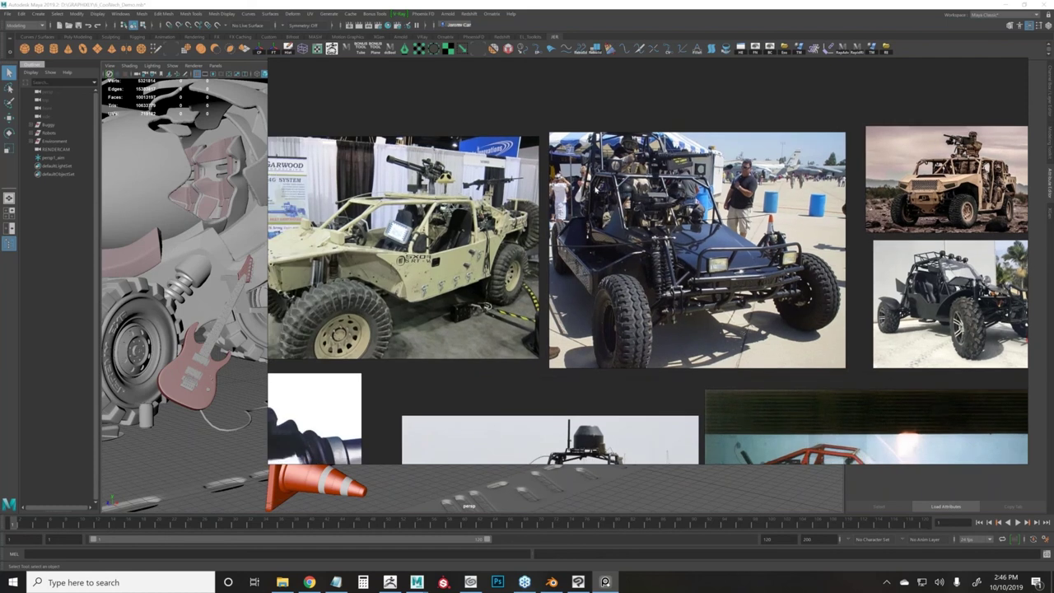
key("ctrl+f")
left_click_drag(345, 277, 774, 290)
left_click_drag(508, 267, 159, 317)
scroll(620, 332, "up", 2)
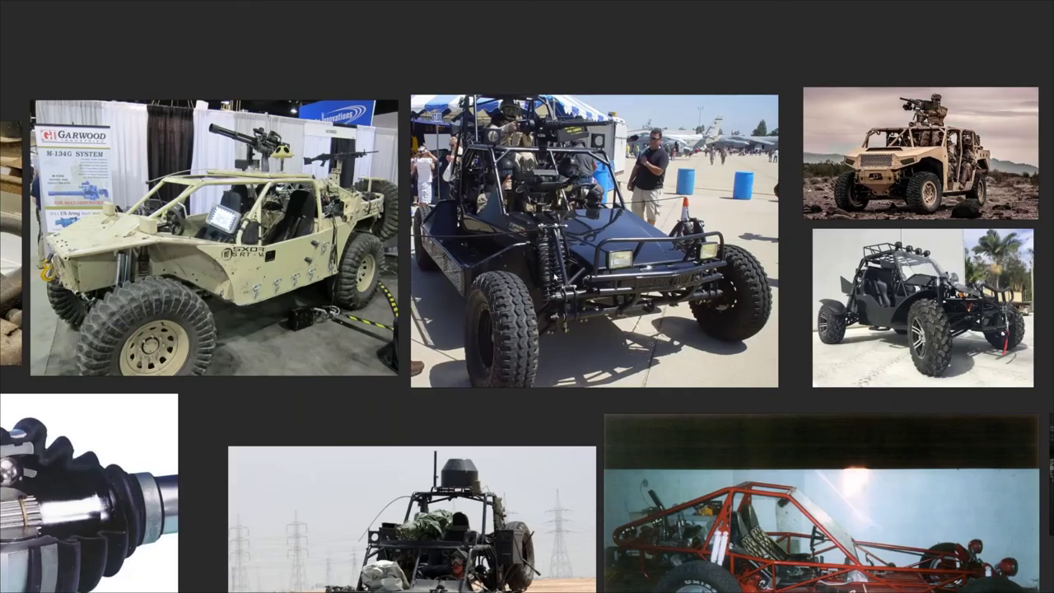
- Examine the brake disc and suspension close-ups on the reference board
left_click_drag(558, 319, 1007, 124)
scroll(388, 294, "down", 1)
left_click_drag(100, 374, 114, 129)
scroll(614, 375, "up", 6)
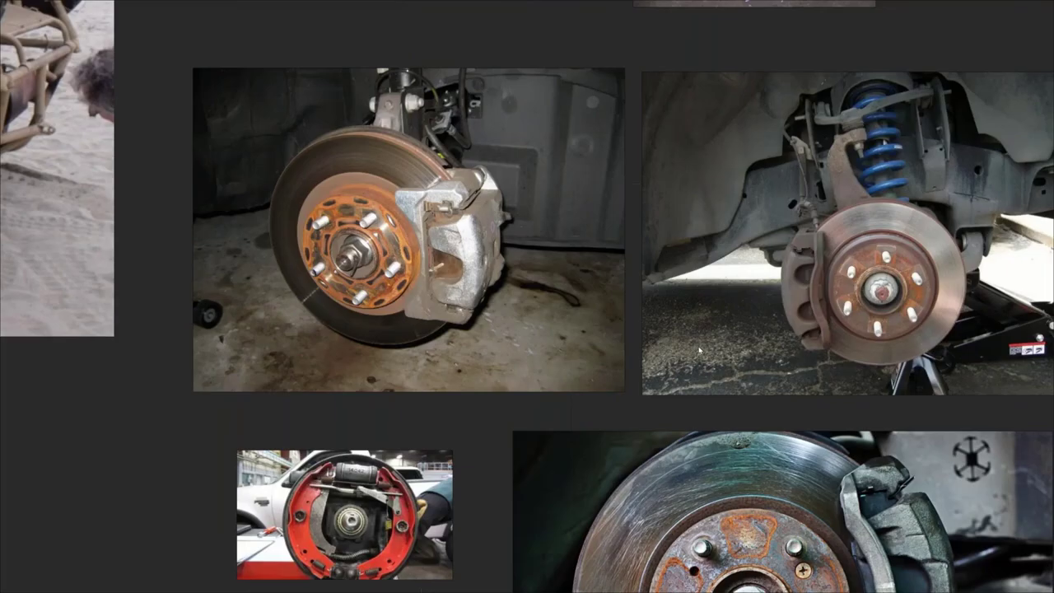
left_click_drag(939, 296, 494, 379)
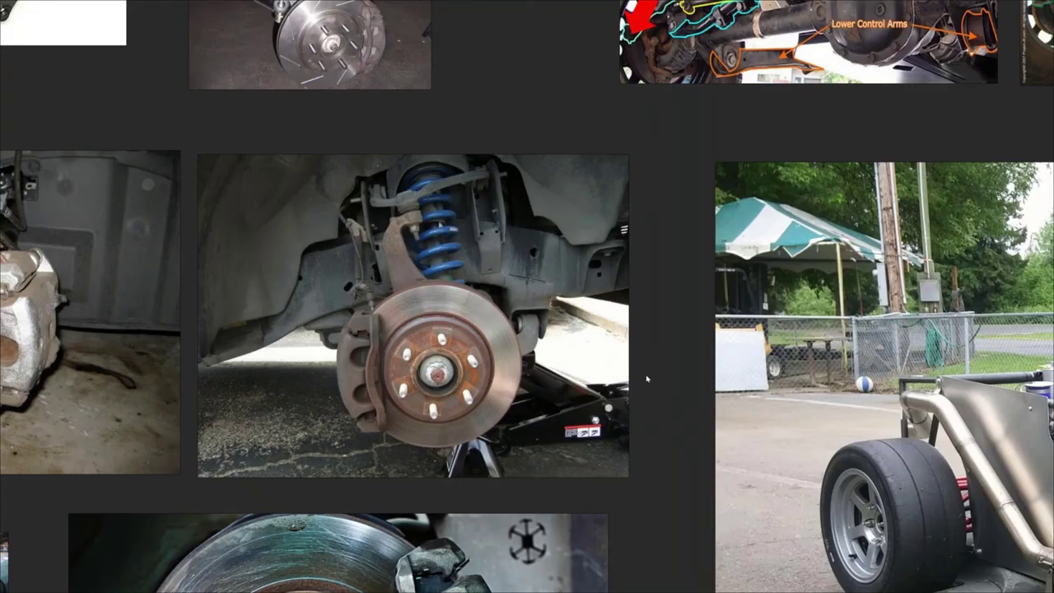
- Examine the buggy frame, steering diagram, tank and aircraft hangar references on the board
scroll(647, 378, "down", 2)
scroll(627, 398, "down", 2)
left_click_drag(1029, 218, 742, 273)
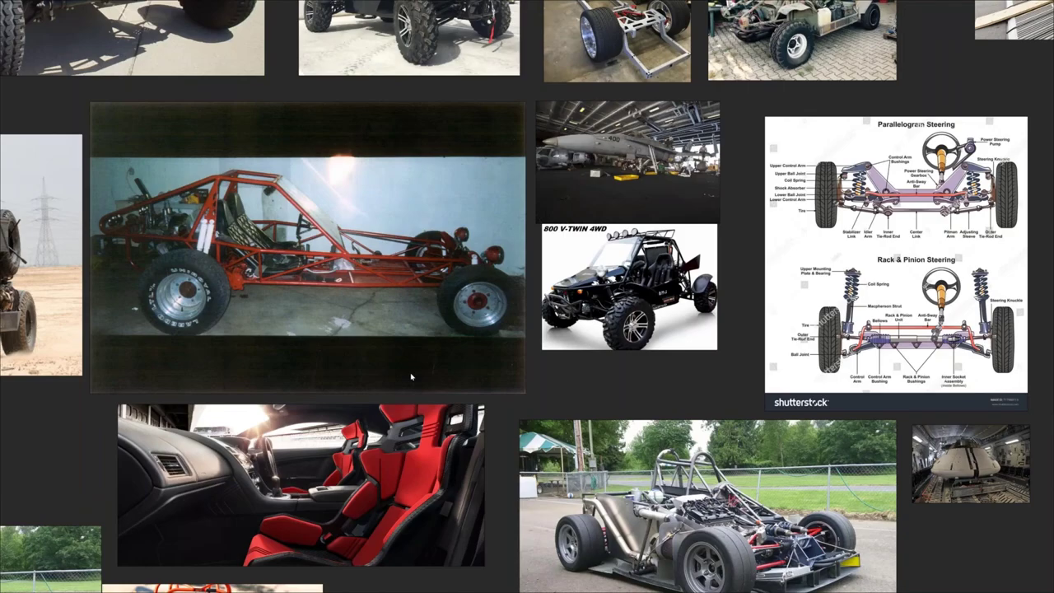
scroll(411, 376, "down", 1)
left_click_drag(801, 280, 512, 418)
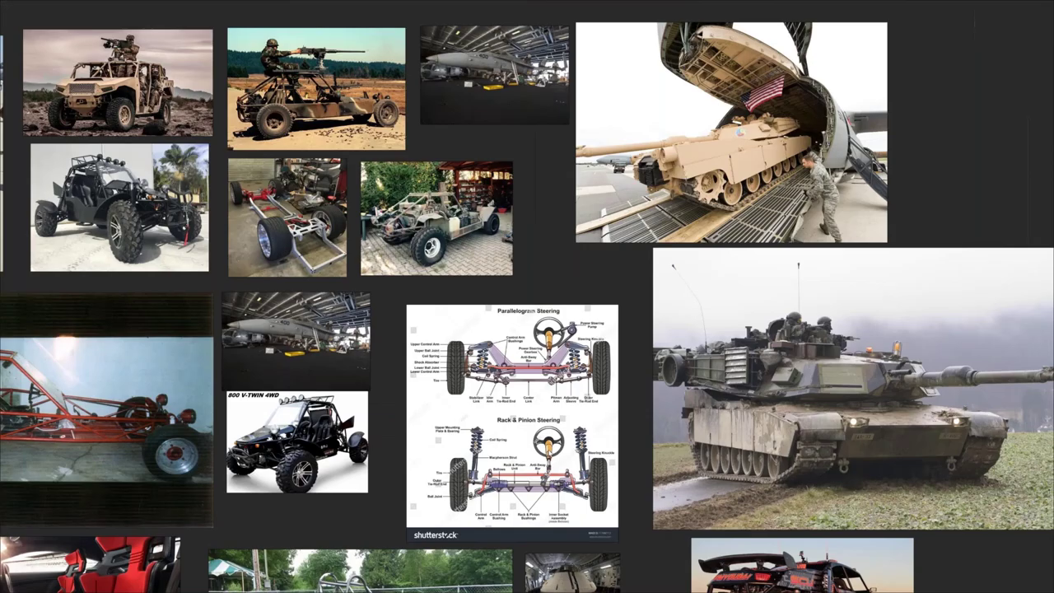
scroll(582, 271, "up", 1)
left_click_drag(583, 271, 524, 442)
scroll(458, 235, "up", 5)
left_click_drag(459, 235, 615, 454)
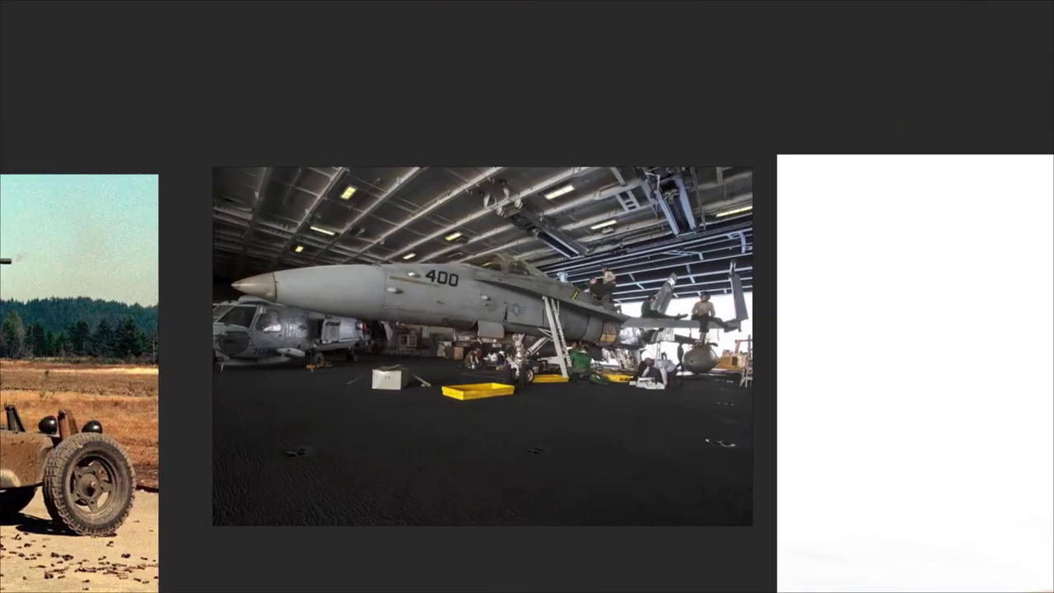
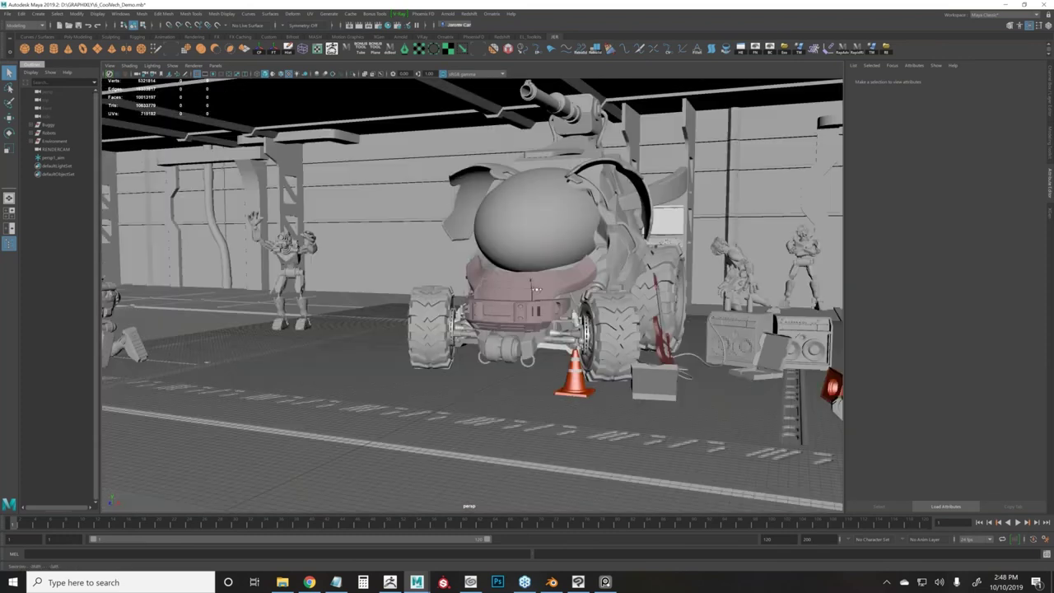
- Expand the Robots group in the Maya scene and toggle the visibility of robots FG2 and FG3
left_click_drag(536, 289, 567, 289)
left_click(428, 273)
left_click_drag(424, 276, 450, 276)
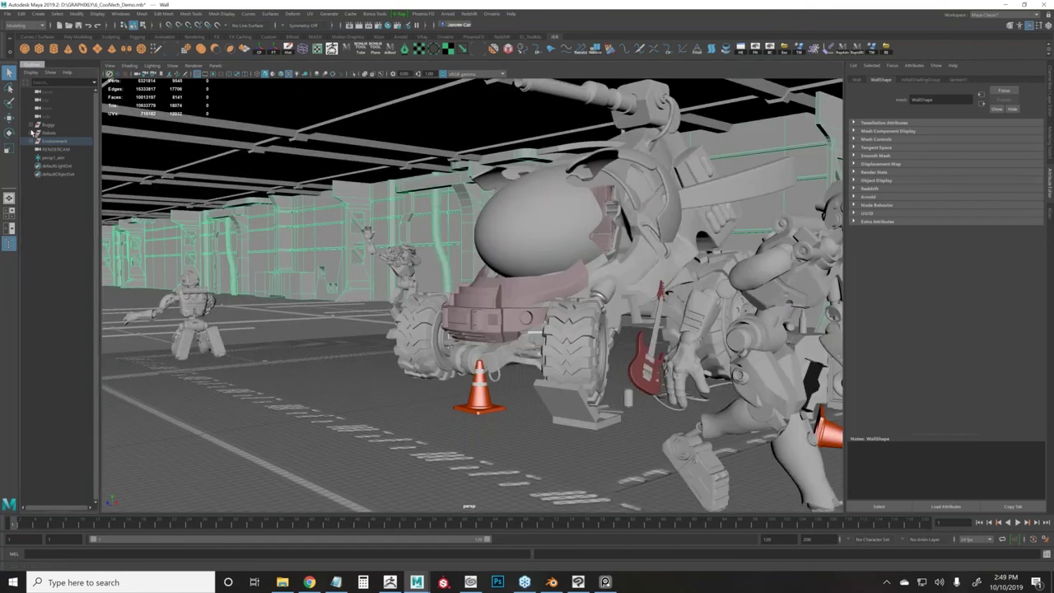
left_click(33, 132)
left_click(52, 149)
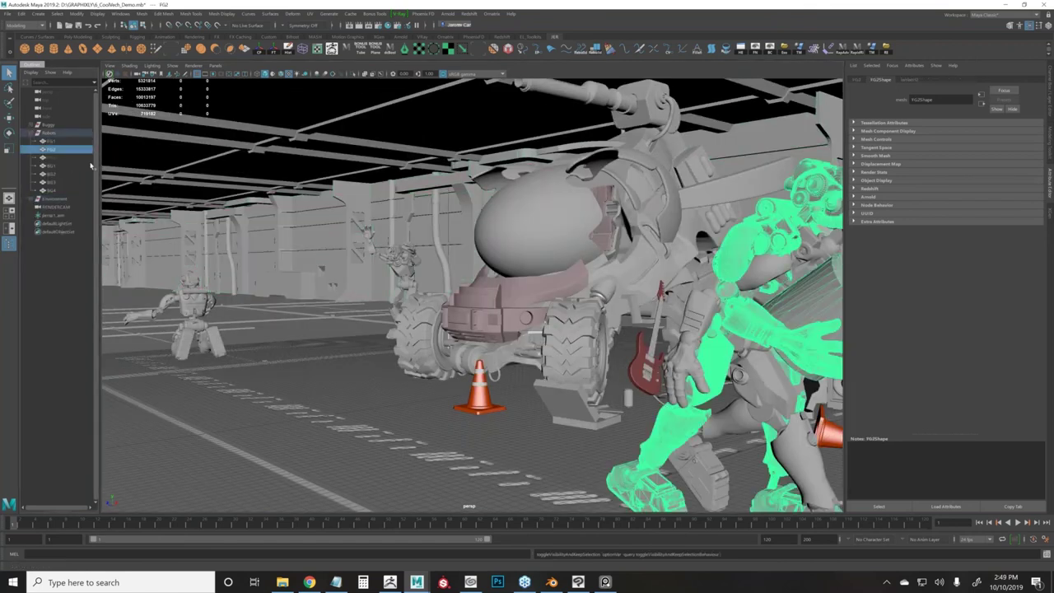
key("w")
left_click_drag(576, 329, 436, 301)
left_click(53, 157)
key("h")
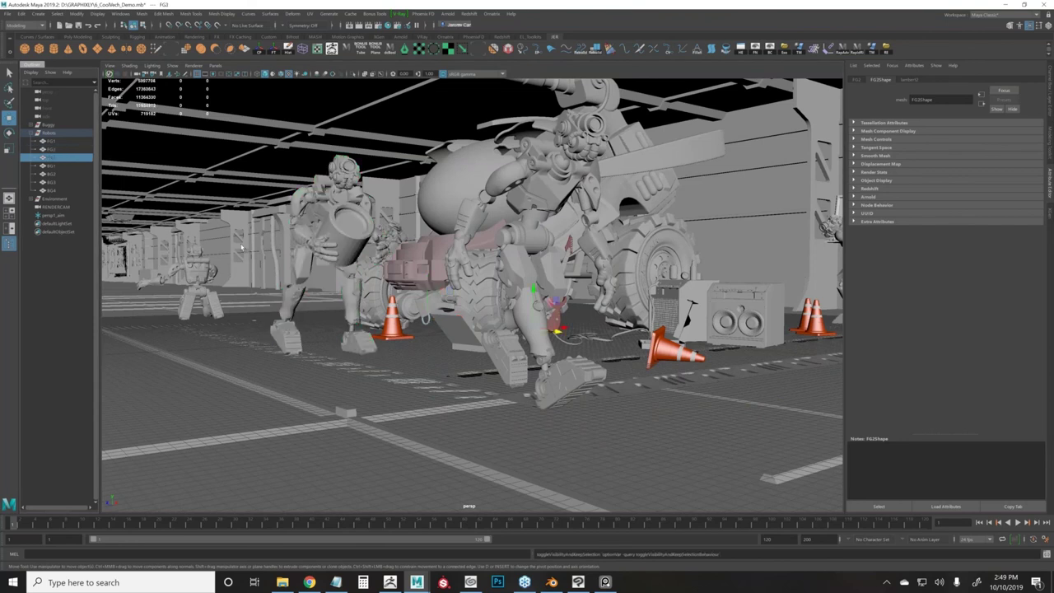
- Toggle the visibility of the FG2 robot, and undo the last visibility and selection changes
left_click_drag(519, 328, 433, 320)
left_click(352, 209)
key("h")
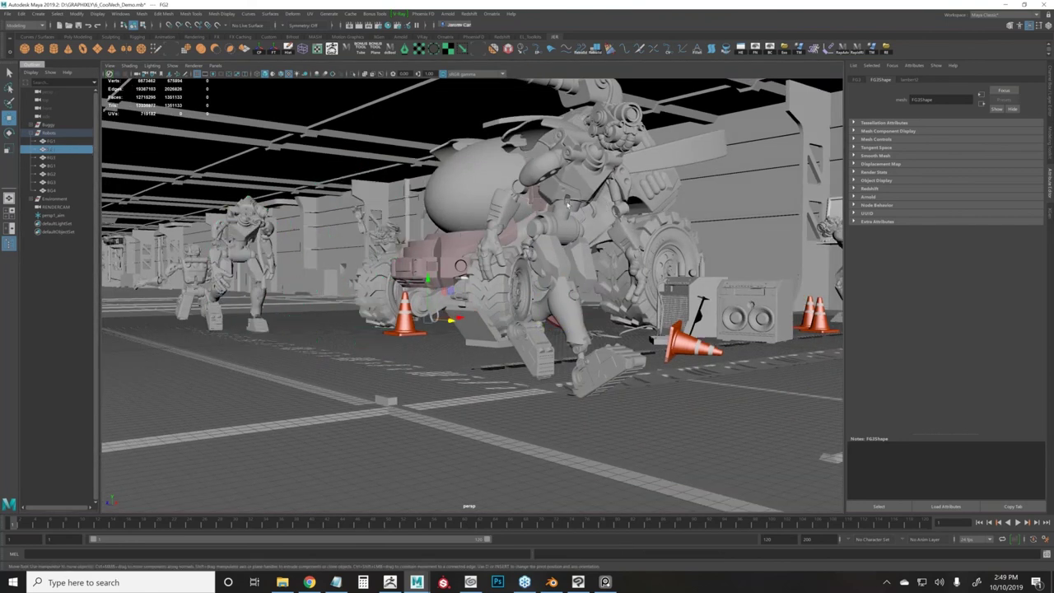
key("ctrl+z")
key("ctrl+z")
key("ctrl+z")
left_click_drag(394, 254, 389, 276)
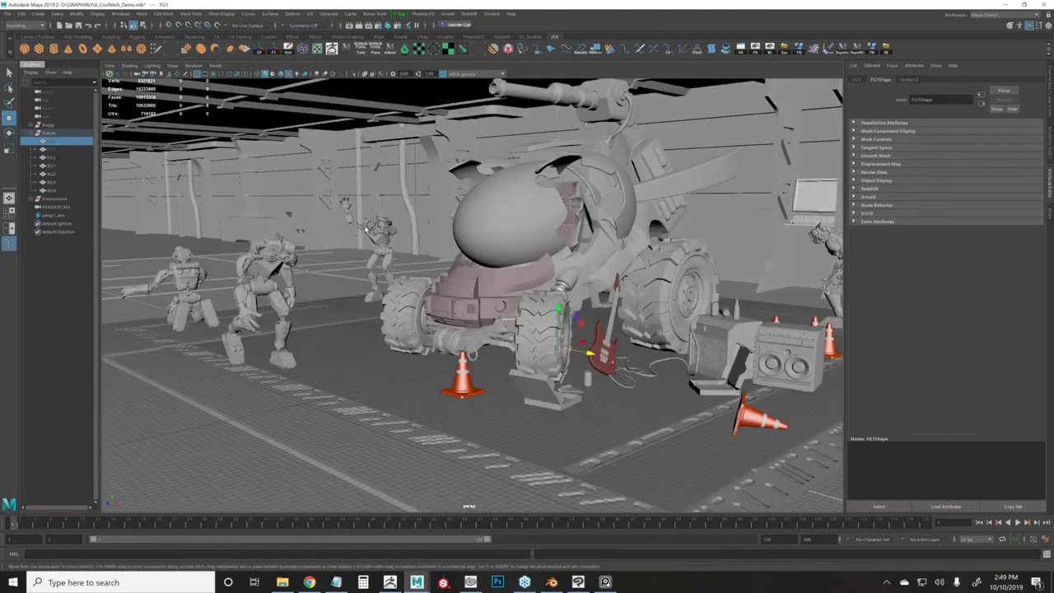
- Select the vehicle's body mesh in the Maya scene, and undo the latest selection changes
left_click(381, 241)
left_click(661, 277)
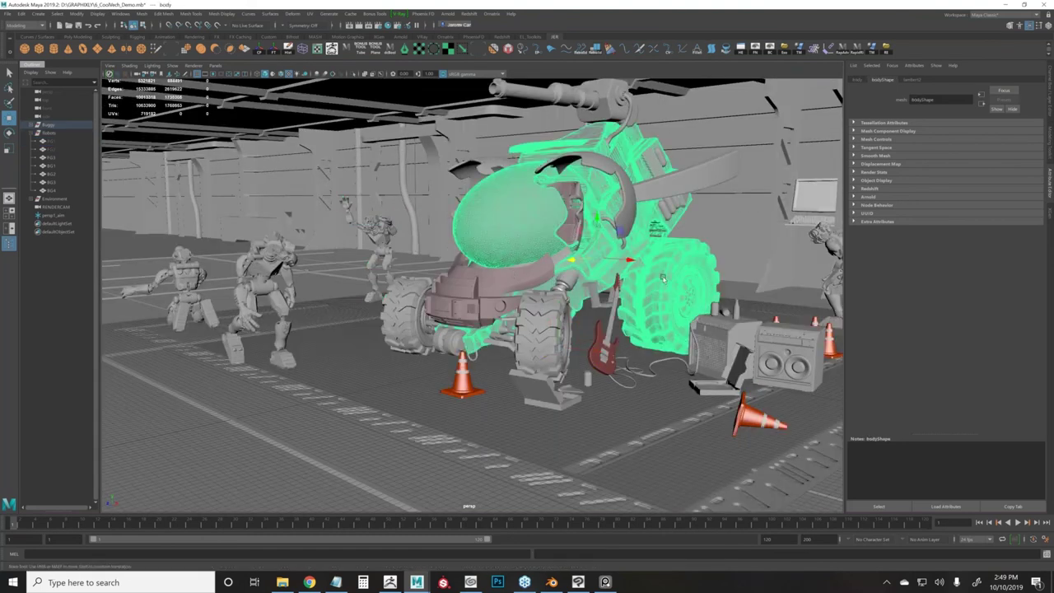
key("ctrl+z")
key("ctrl+z")
key("ctrl+z")
mouse_move(590, 275)
left_mouse_down()
mouse_move(642, 287)
mouse_move(665, 277)
mouse_move(499, 293)
mouse_move(581, 284)
left_mouse_up()
key("ctrl+z")
key("ctrl+z")
key("ctrl+z")
key("ctrl+z")
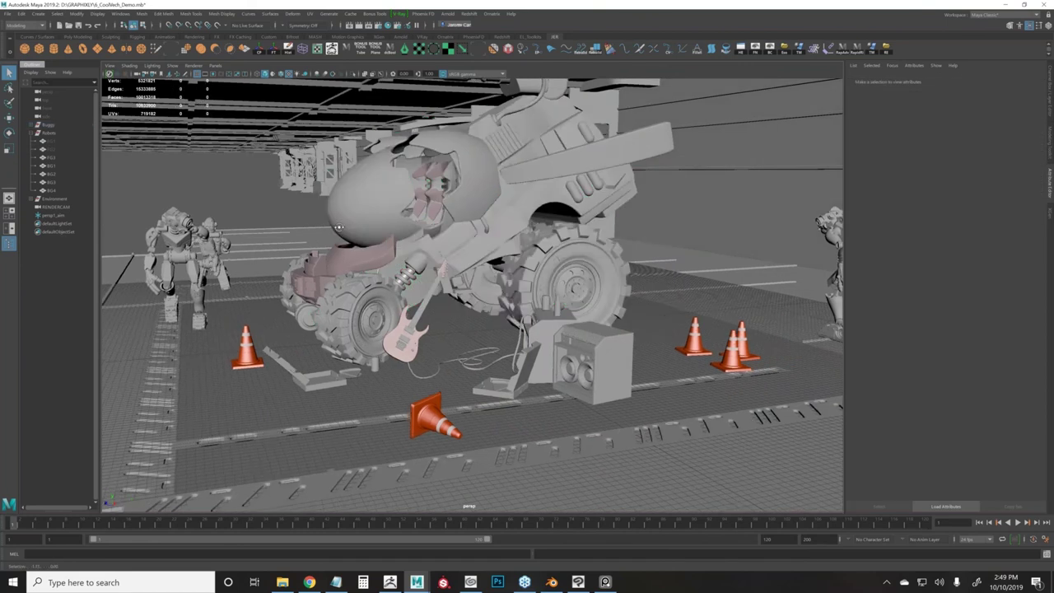
key("ctrl+z")
key("ctrl+z")
key("ctrl+z")
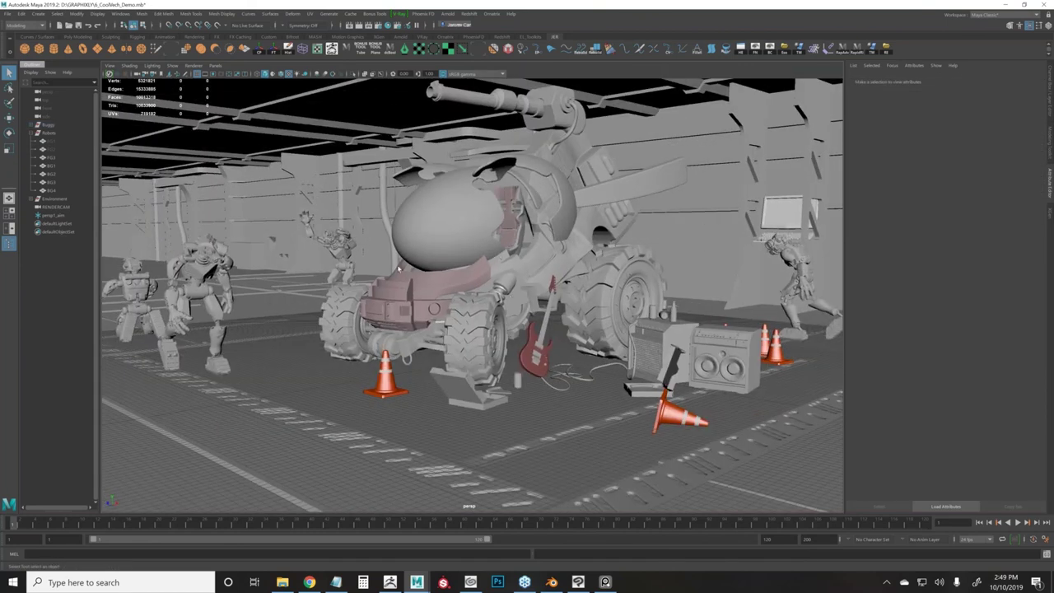
- Select the two-speaker amplifier beside the vehicle in the Maya scene
left_click(547, 276)
left_click(699, 332)
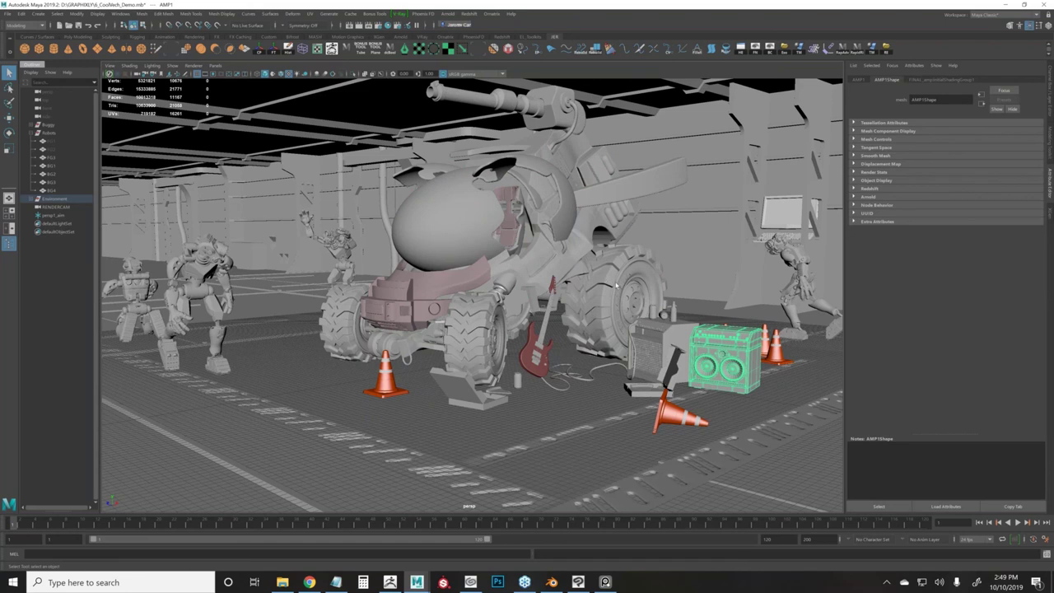
- Switch to Clip Studio Paint and examine the vehicle, guitarist, robot and hangar in the finished CoolVech illustration
left_click(580, 582)
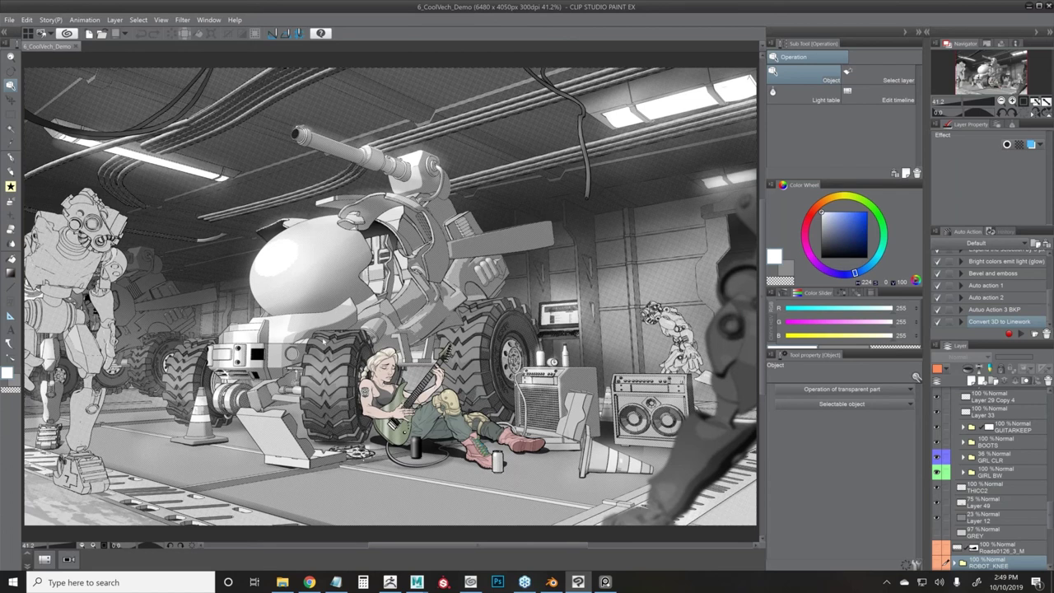
scroll(327, 342, "up", 1)
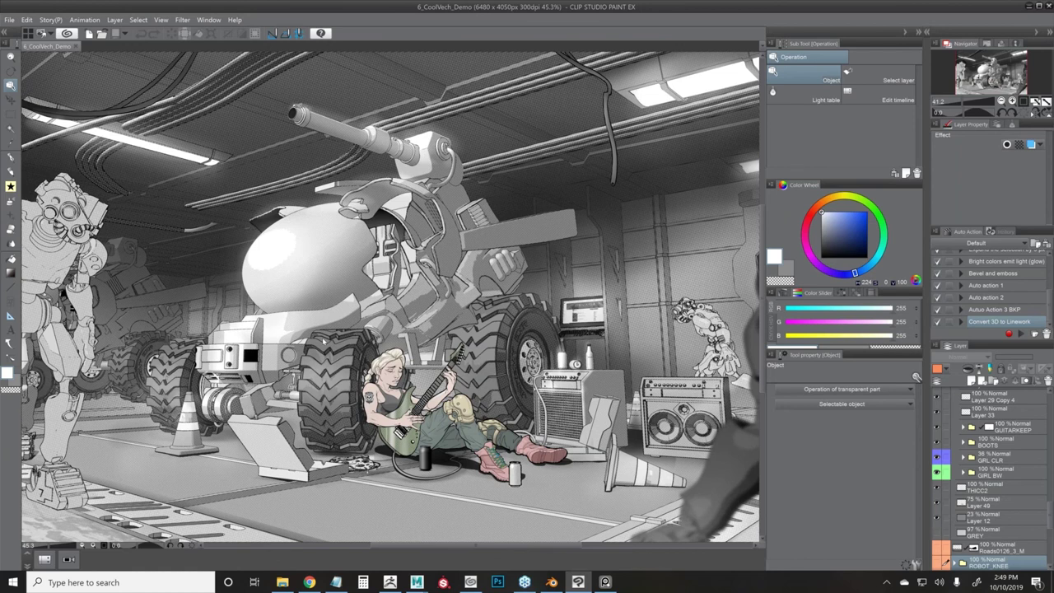
scroll(327, 342, "up", 2)
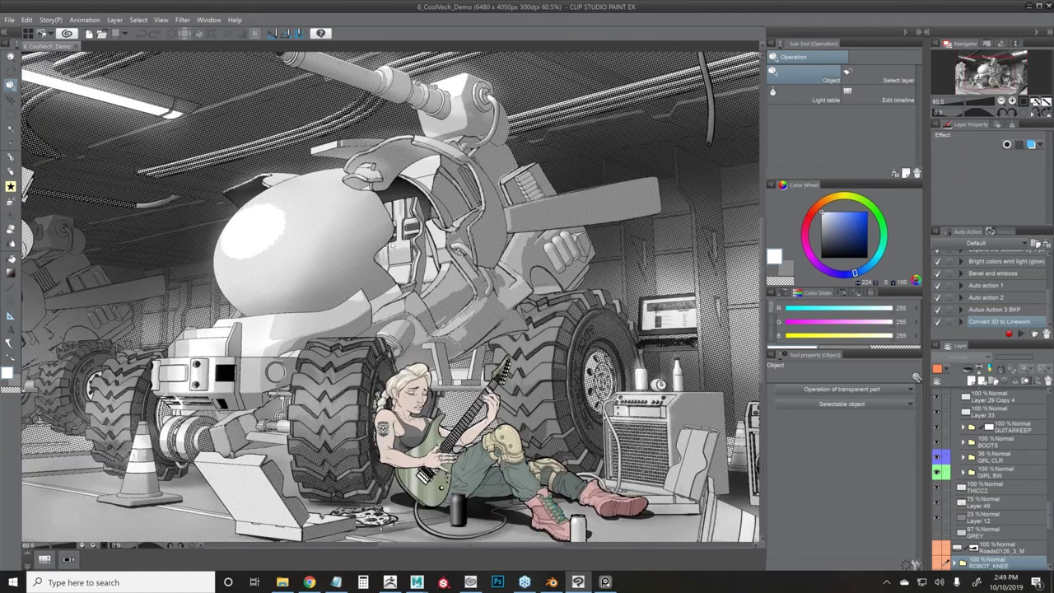
scroll(414, 278, "up", 3)
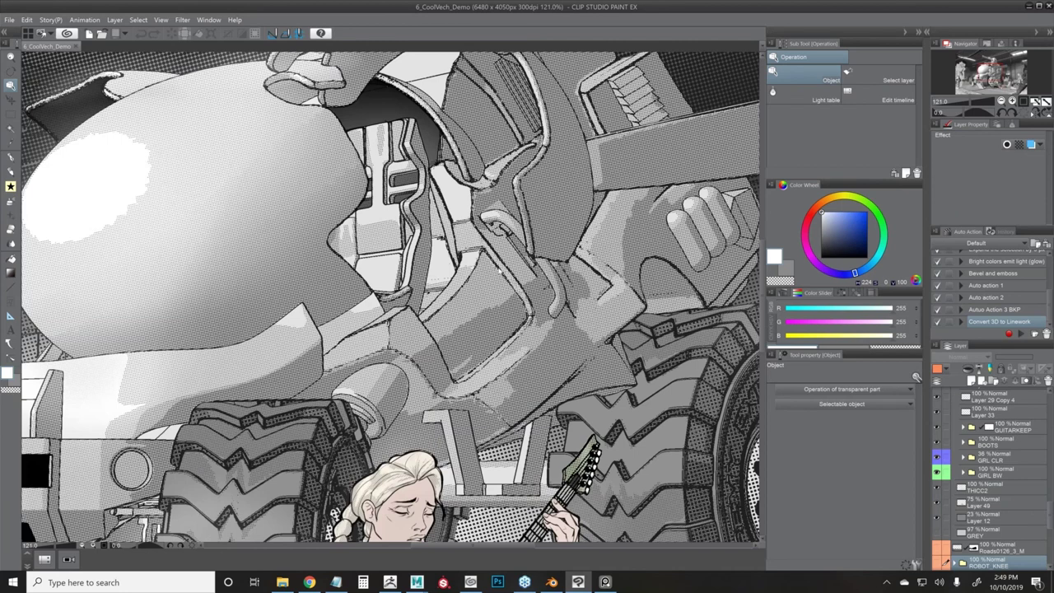
scroll(391, 298, "down", 2)
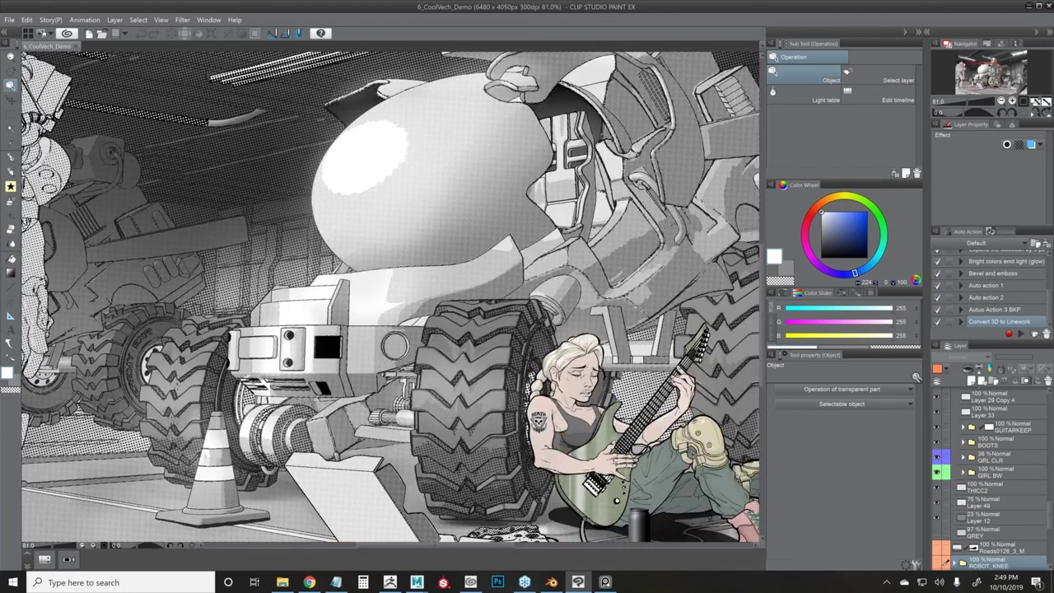
scroll(556, 296, "down", 1)
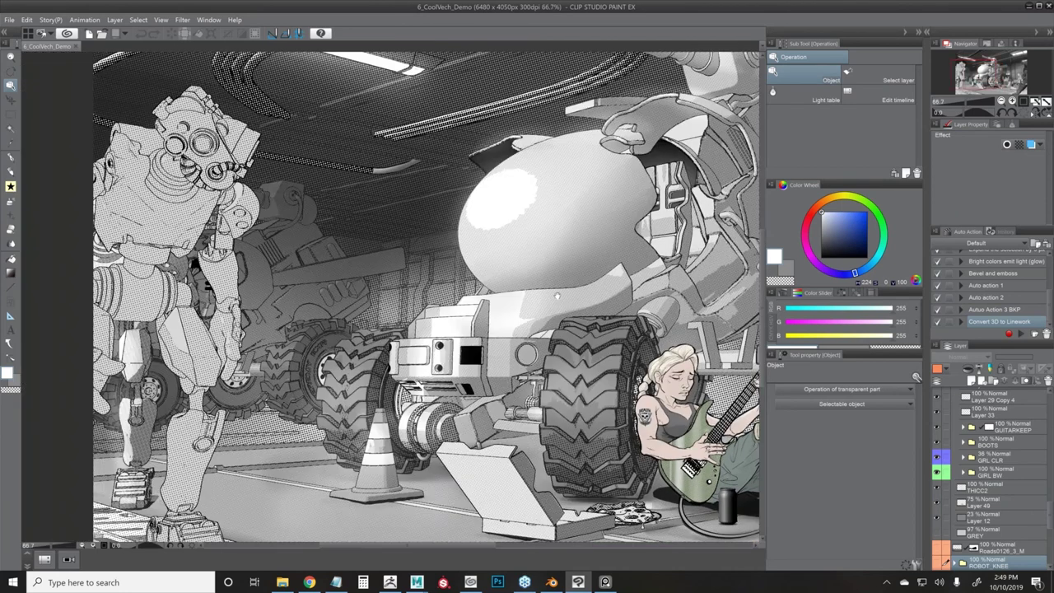
scroll(556, 296, "down", 1)
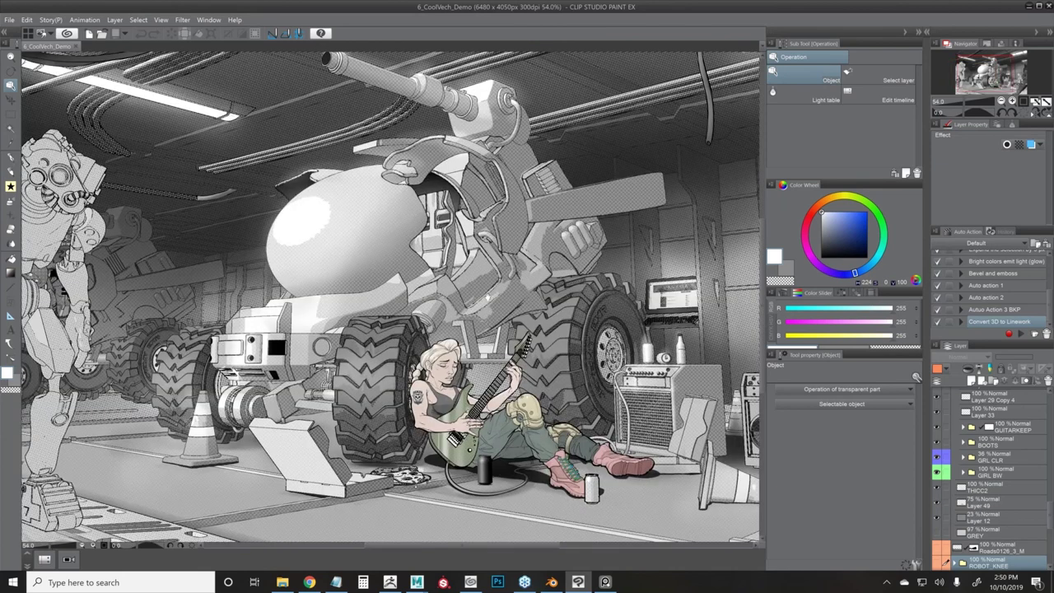
scroll(487, 353, "down", 1)
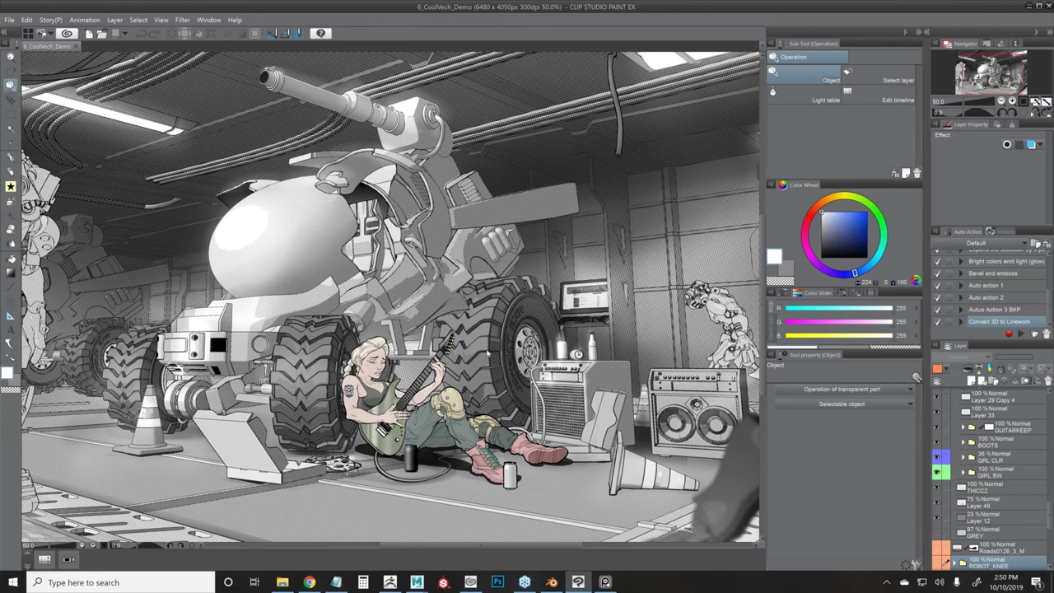
scroll(487, 352, "down", 1)
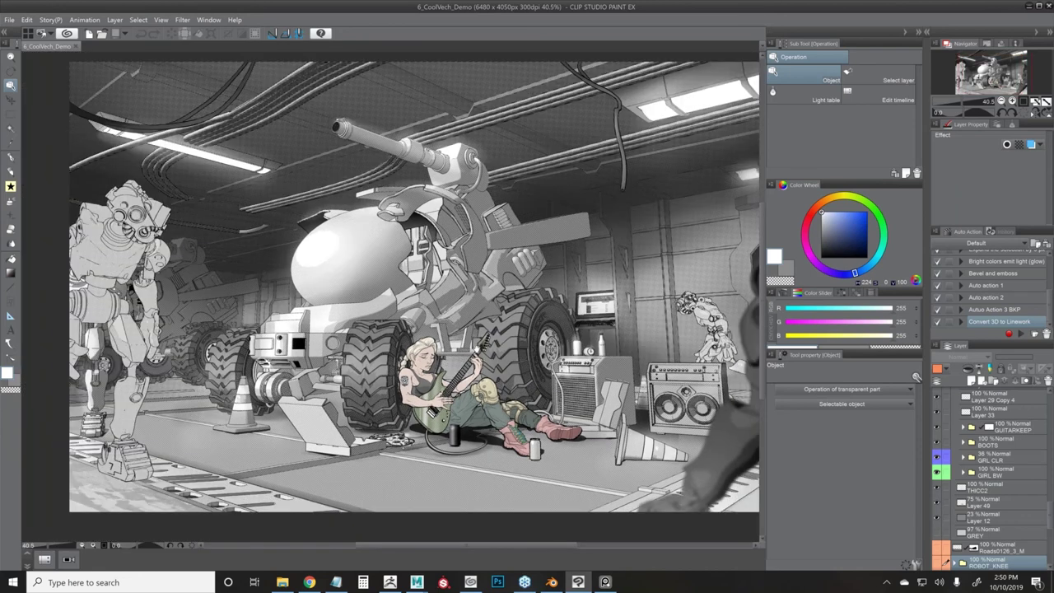
left_click_drag(257, 186, 222, 202)
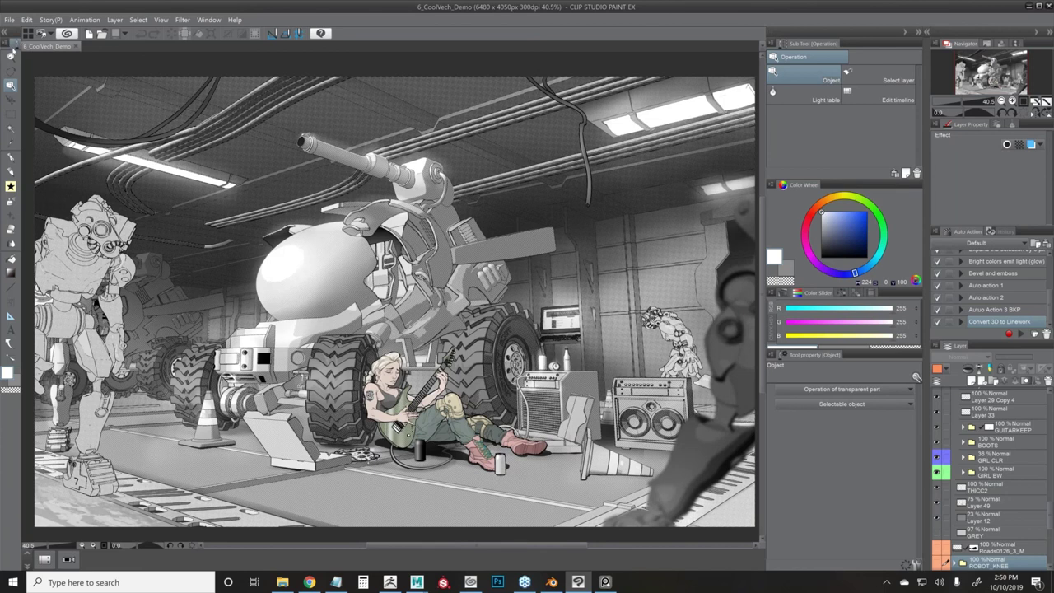
- Open EndGame.clip from the 8_Thanos folder
left_click(10, 22)
key("Escape")
key("ctrl+o")
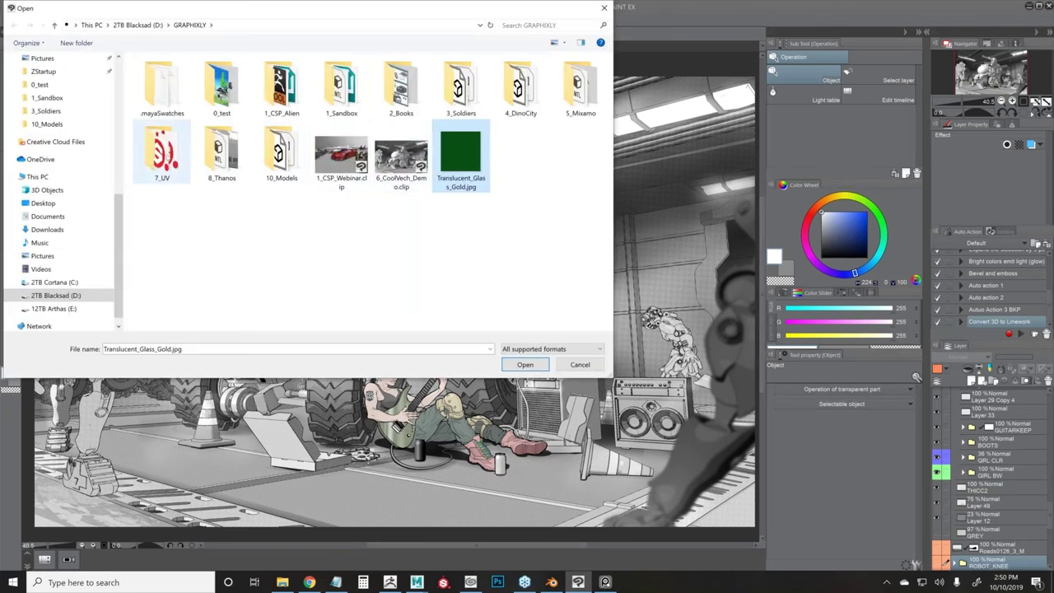
double_click(220, 156)
left_click(161, 86)
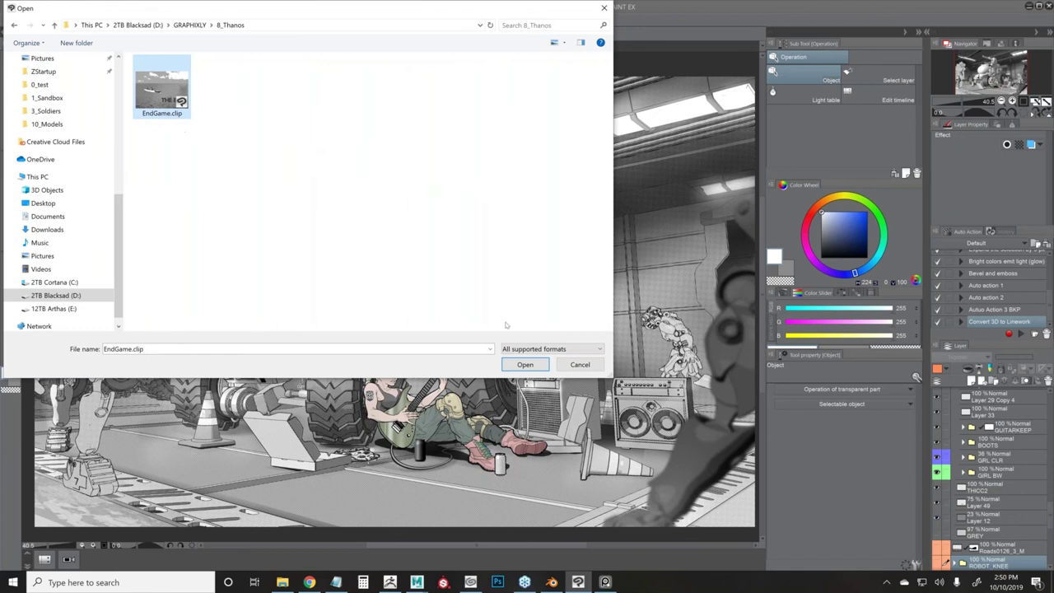
left_click(524, 365)
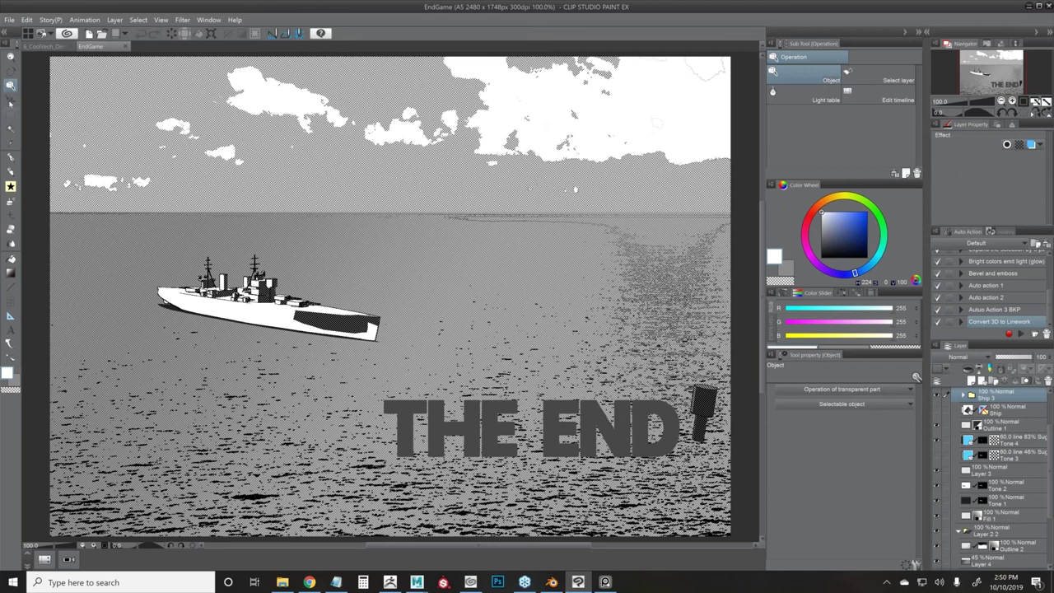
- Create a new A5 illustration canvas of 2480 x 1748 px at 300 dpi
left_click(10, 20)
left_click(27, 33)
key("Return")
left_click(10, 20)
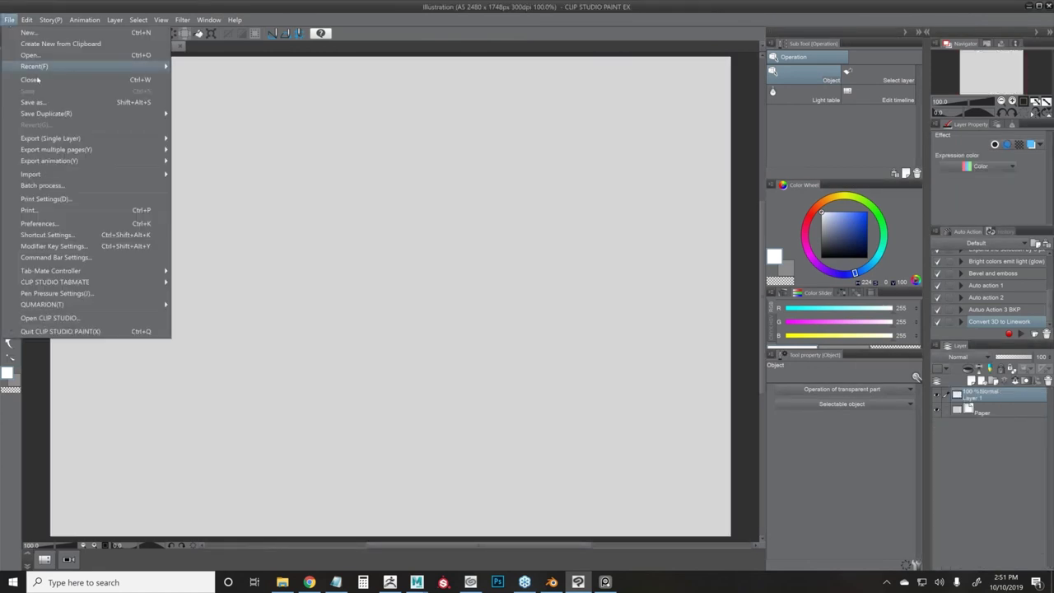
left_click(29, 54)
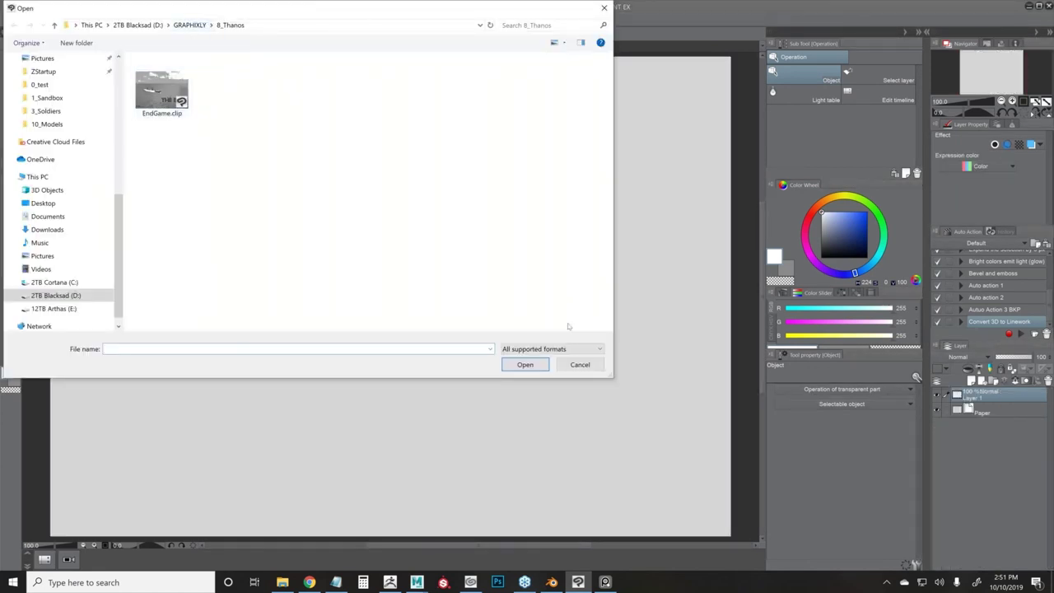
left_click(580, 364)
- Import the 3D model Helicopter_UH60.obj from the 10_Models folder into the new illustration
left_click(10, 20)
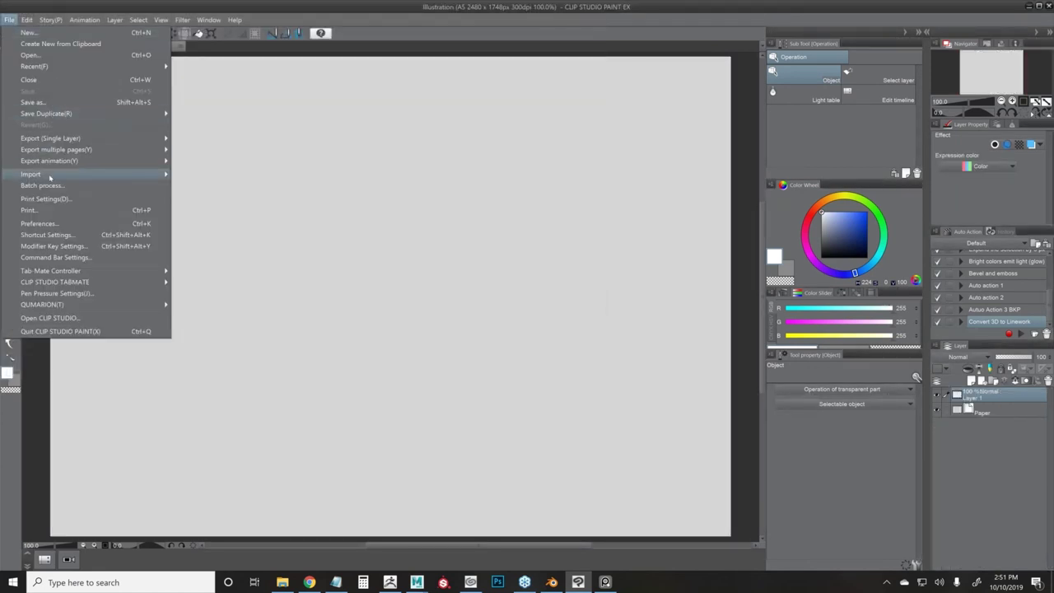
mouse_move(49, 175)
left_click(247, 216)
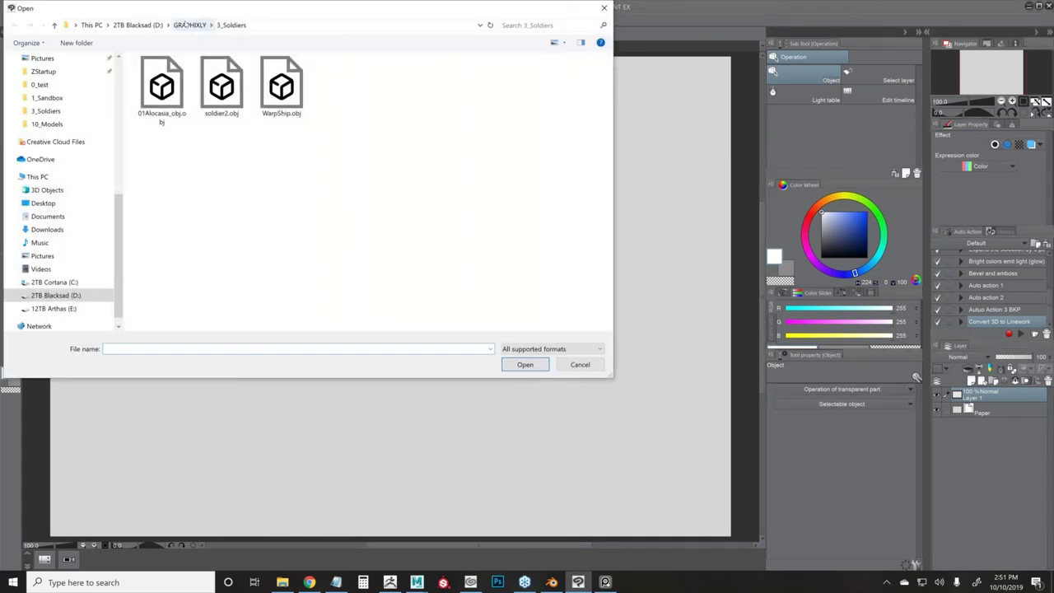
left_click(188, 25)
double_click(303, 123)
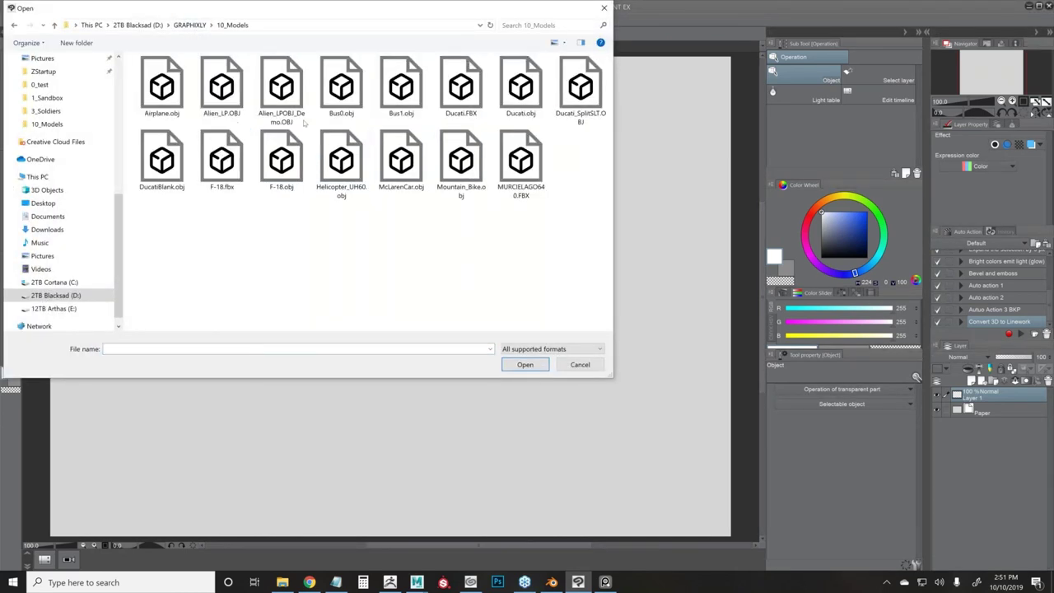
left_click(338, 164)
left_click(505, 364)
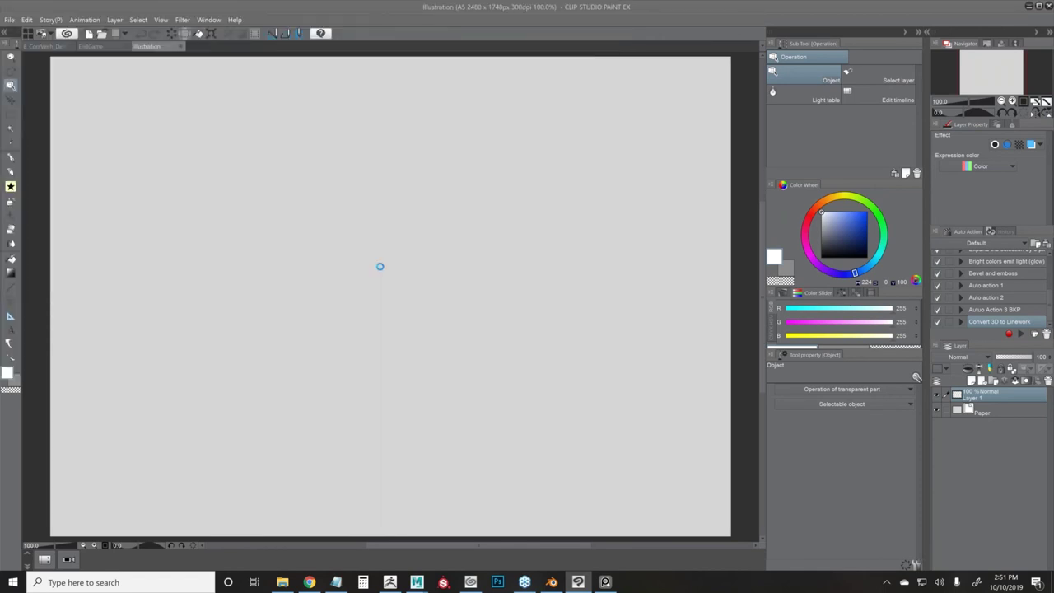
- Raise the helicopter above its ground shadow and rotate it to about 15, 34 and 9 degrees on X, Y and Z
mouse_move(445, 346)
left_mouse_down()
mouse_move(481, 321)
mouse_move(429, 339)
left_mouse_up()
left_click_drag(191, 214, 234, 218)
left_click_drag(861, 349, 860, 319)
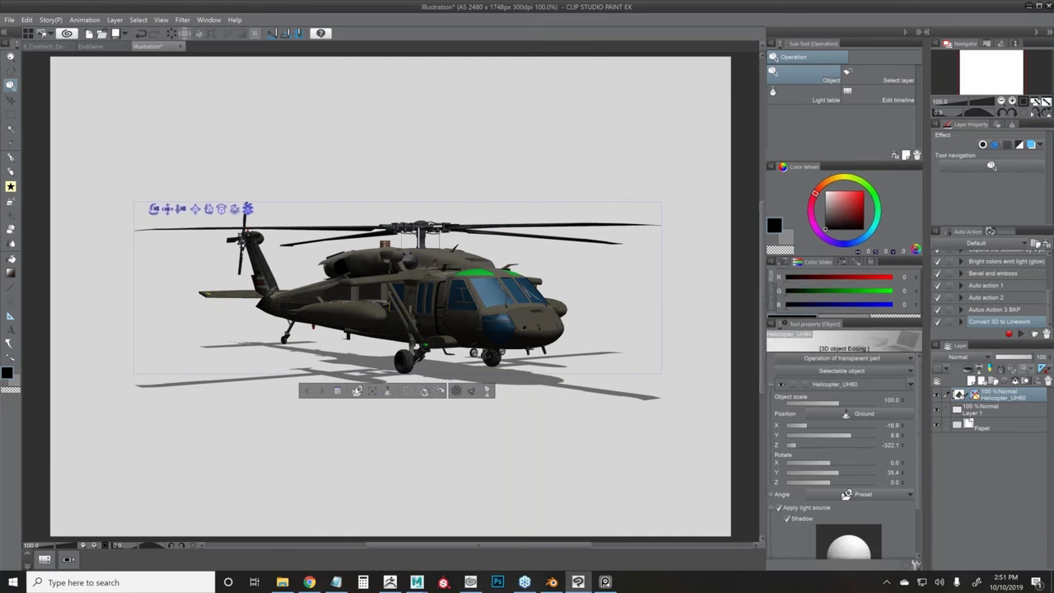
left_click_drag(248, 209, 209, 139)
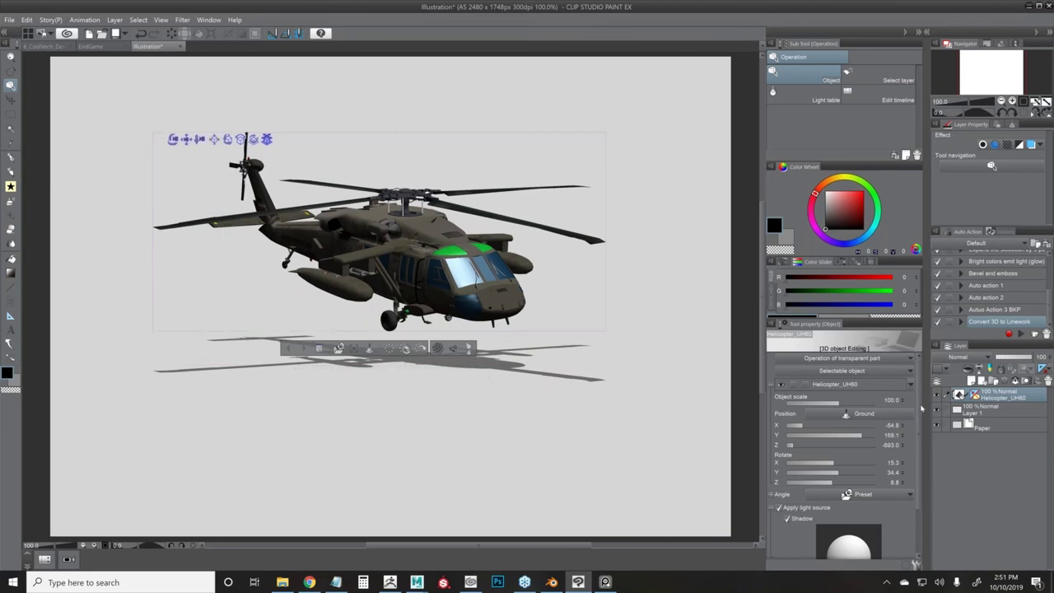
- Toggle Apply light source on the helicopter several times to compare its shading, leaving it off
scroll(920, 504, "down", 2)
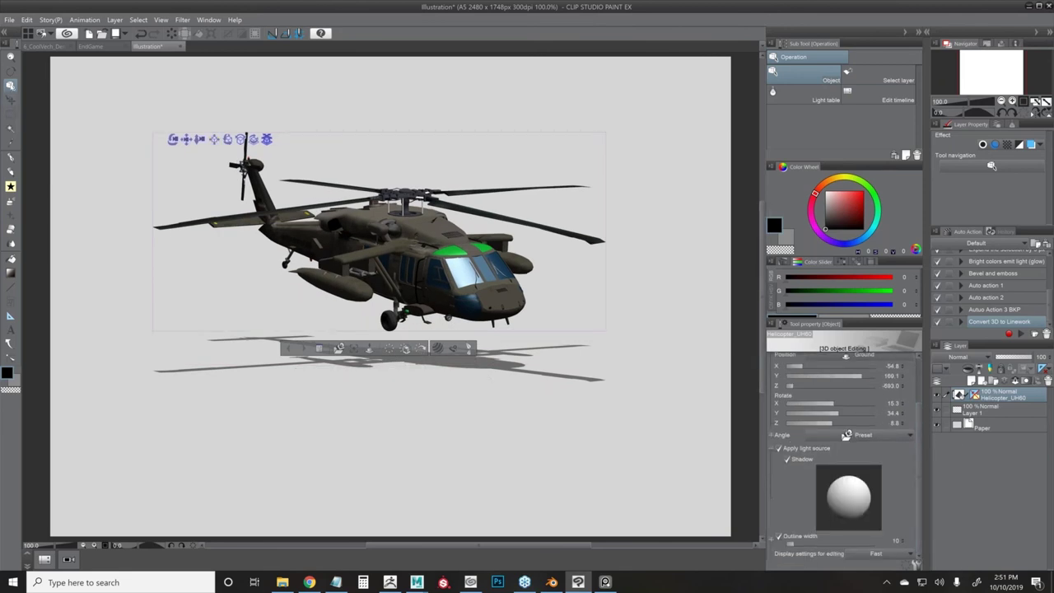
left_click(10, 100)
left_click(11, 86)
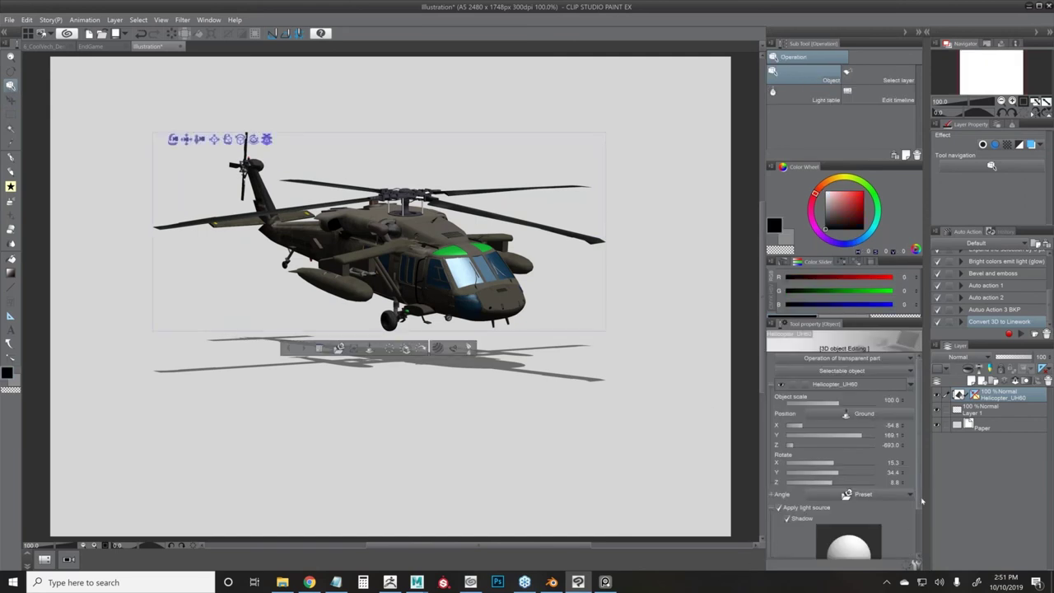
left_click_drag(919, 479, 919, 535)
left_click(780, 449)
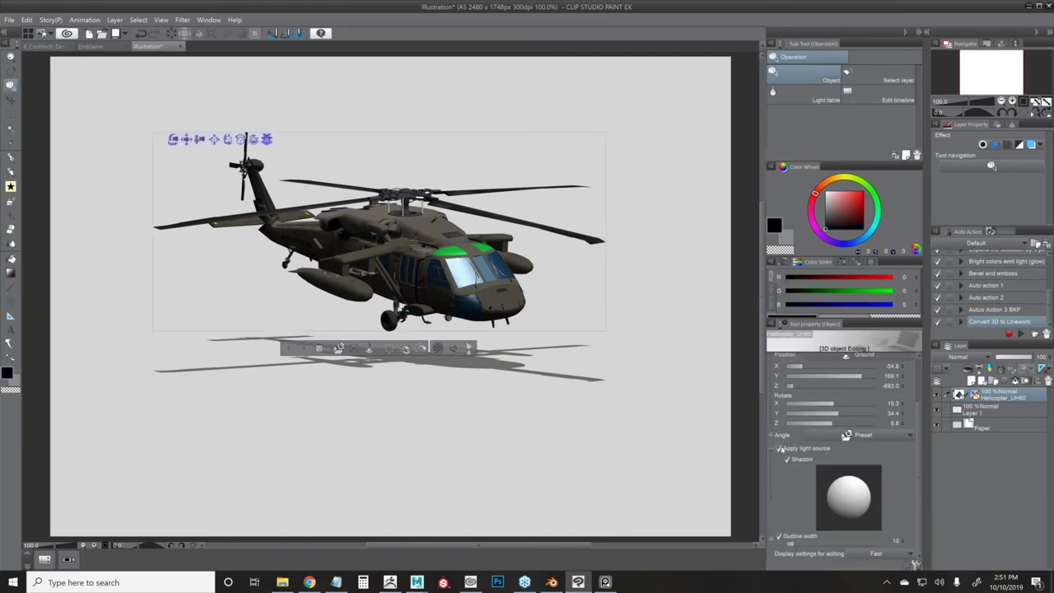
left_click(780, 449)
left_click(780, 449)
left_click(780, 449)
left_click(780, 449)
left_click(780, 448)
left_click(780, 449)
left_click(781, 449)
left_click(780, 449)
- Toggle the helicopter's ground shadow to compare the look, leaving Shadow turned off
left_click(787, 460)
left_click(787, 460)
left_click(787, 461)
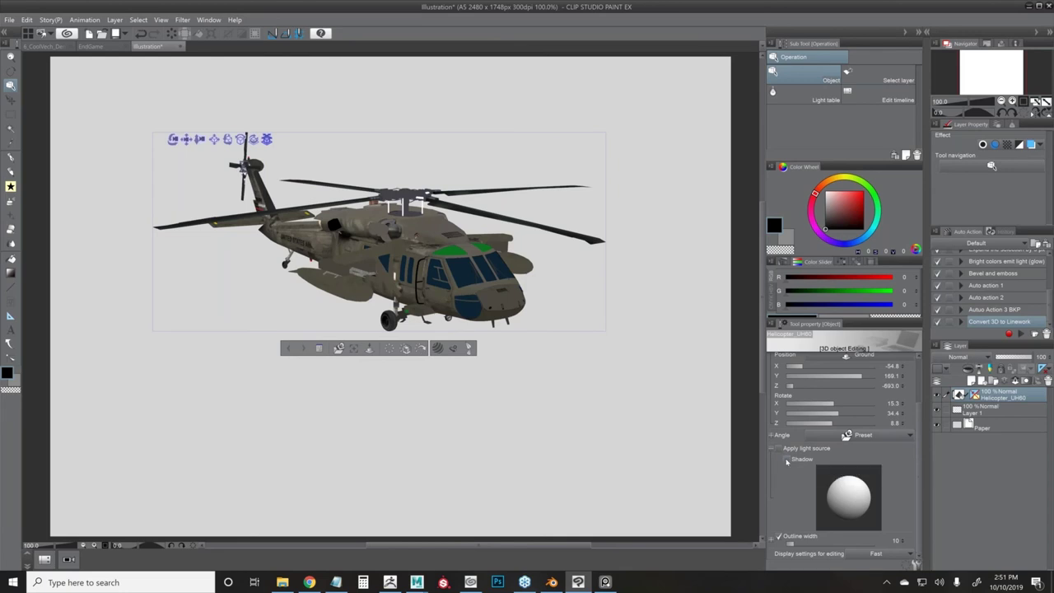
left_click(787, 459)
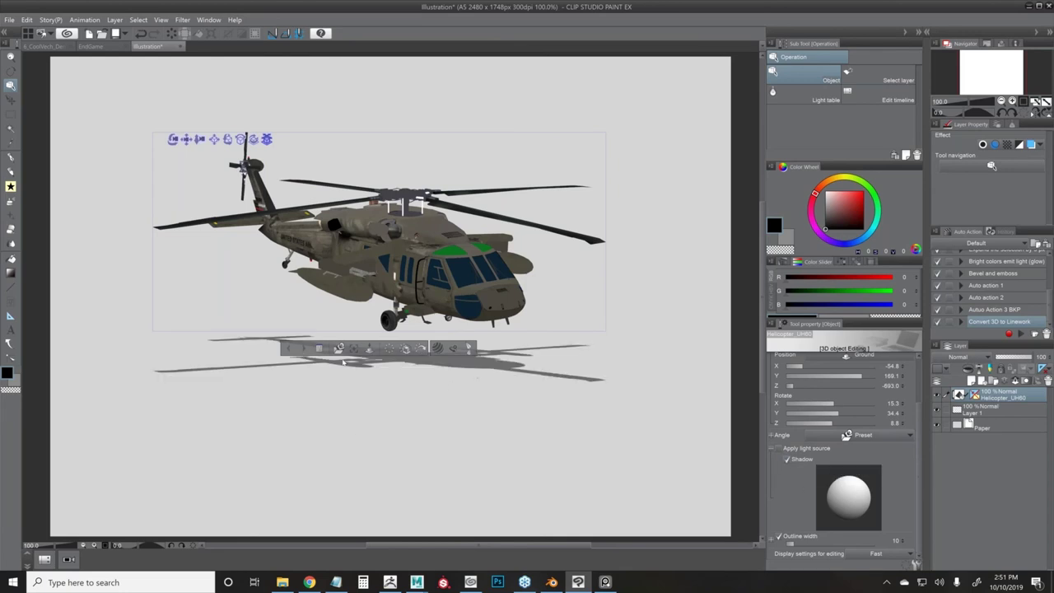
left_click(787, 459)
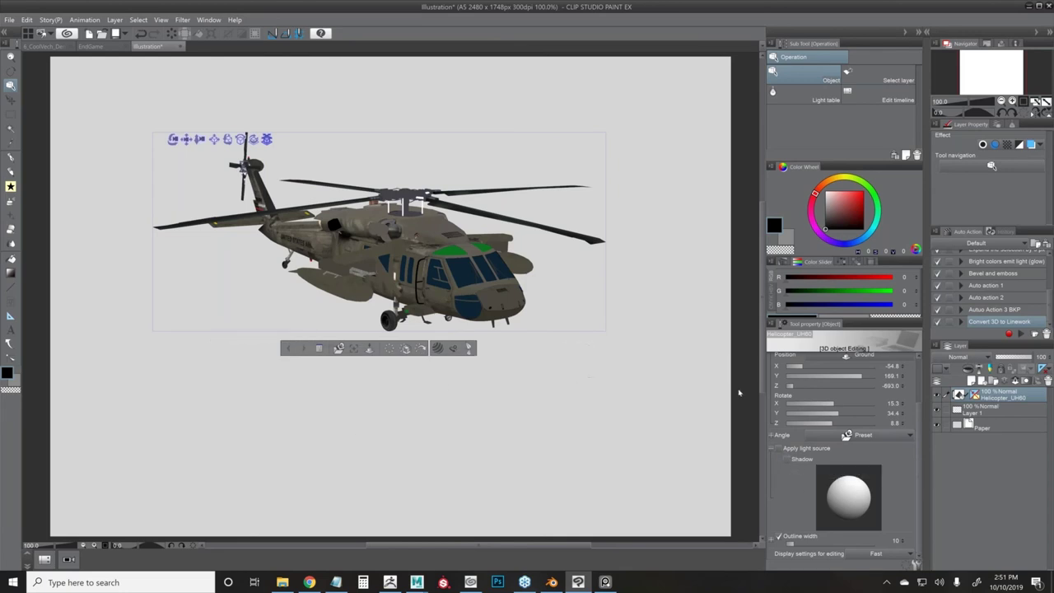
- Apply the light source to the helicopter again and adjust the direction of the light
left_click(776, 448)
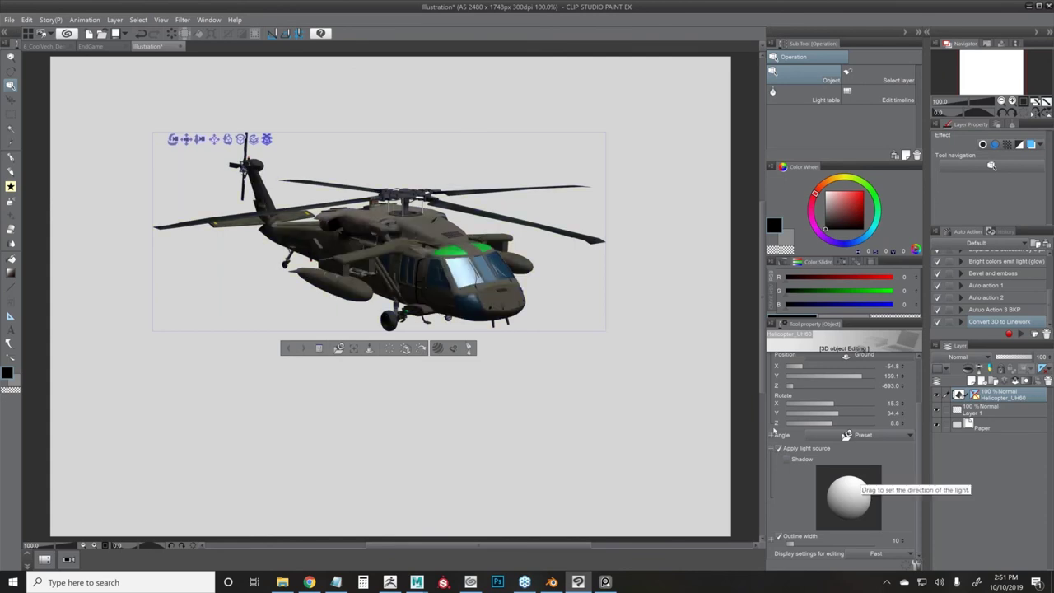
mouse_move(844, 492)
left_mouse_down()
mouse_move(845, 521)
mouse_move(853, 513)
left_mouse_up()
left_click_drag(853, 510, 844, 491)
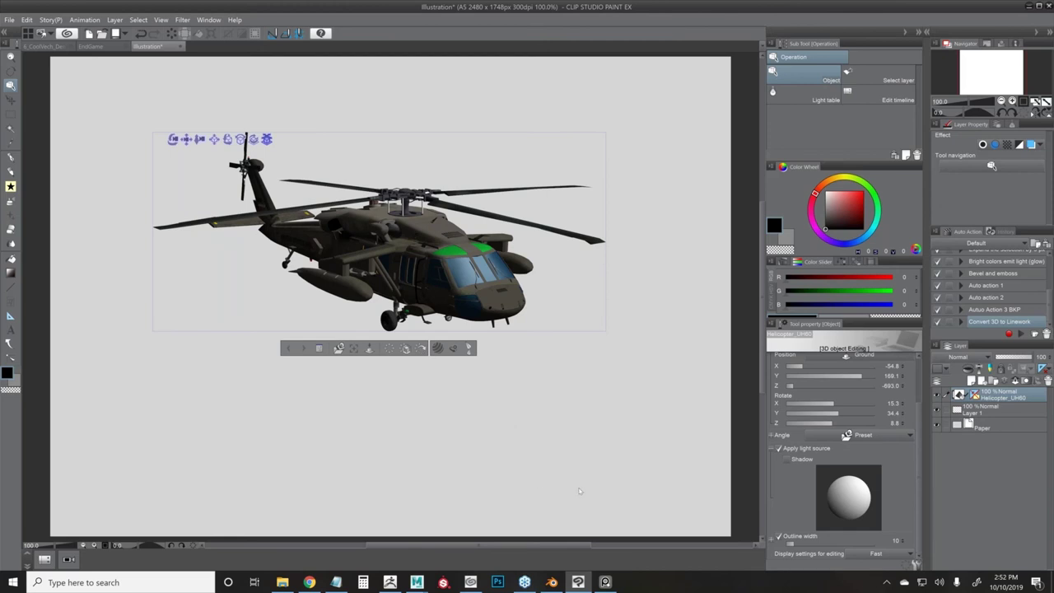
- Switch to Blender and select the Cute Darth Vader model in the scene
left_click(556, 530)
left_click(520, 320)
left_click_drag(519, 352, 532, 354)
mouse_move(556, 282)
left_mouse_down()
mouse_move(524, 355)
mouse_move(543, 291)
mouse_move(523, 291)
mouse_move(538, 283)
left_mouse_up()
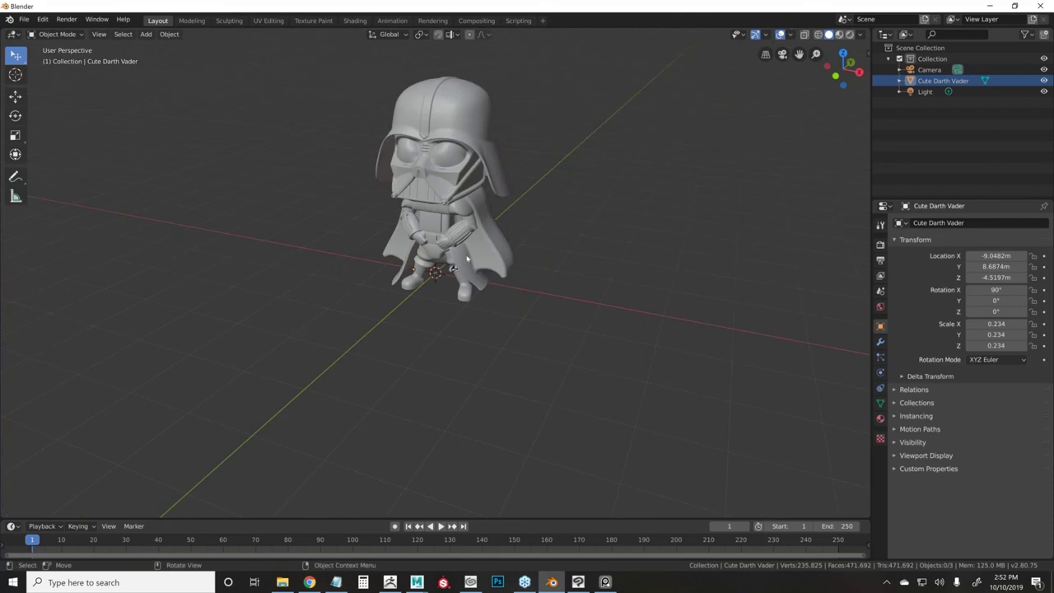
left_click(461, 280)
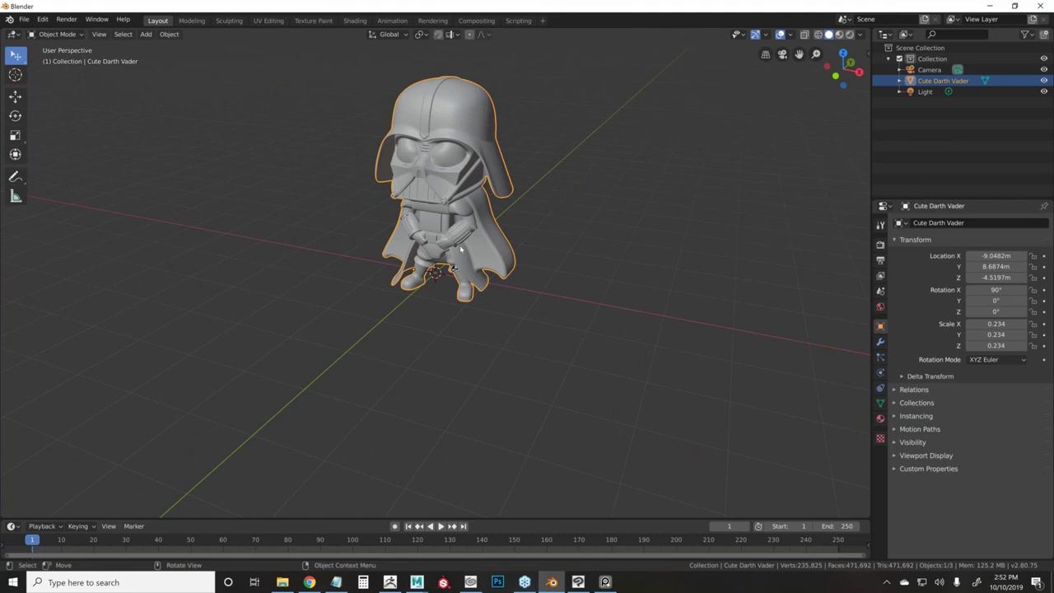
- Move the Cute Darth Vader model so its feet straddle the 3D cursor at the world origin
key("g")
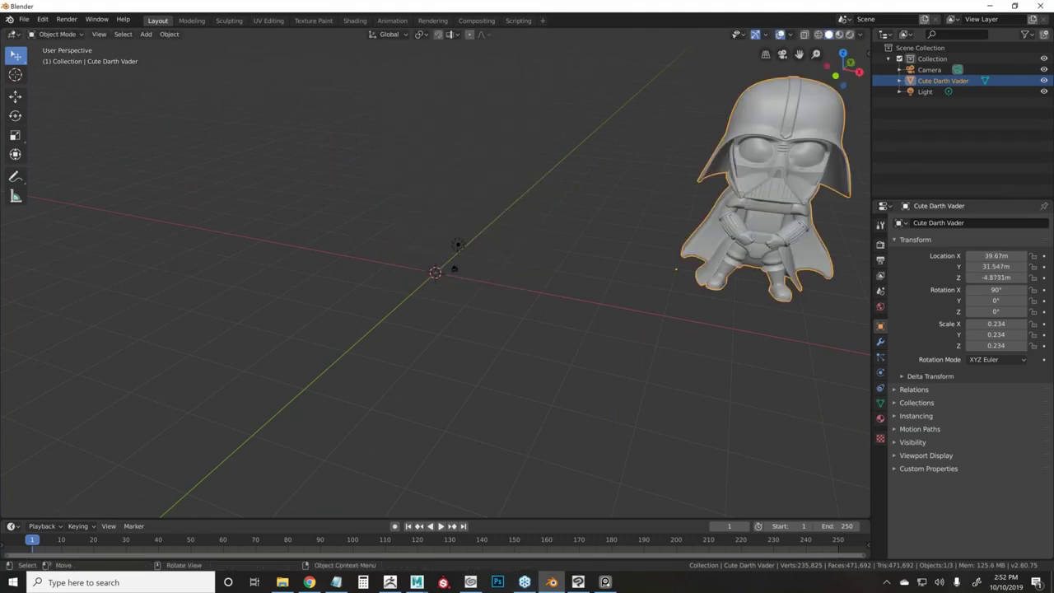
left_click(467, 251)
scroll(502, 262, "up", 11)
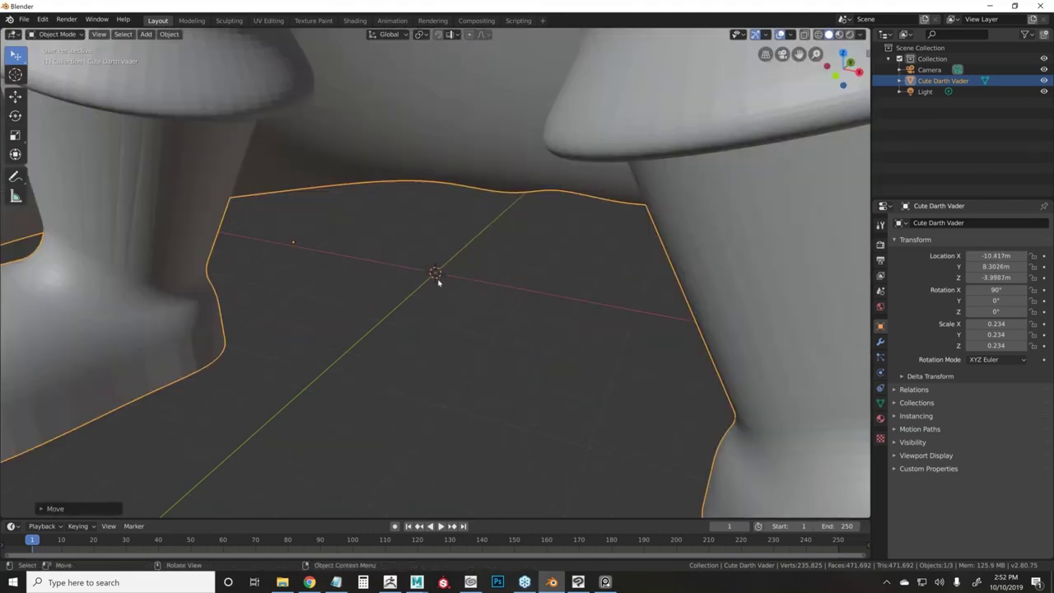
scroll(402, 276, "down", 8)
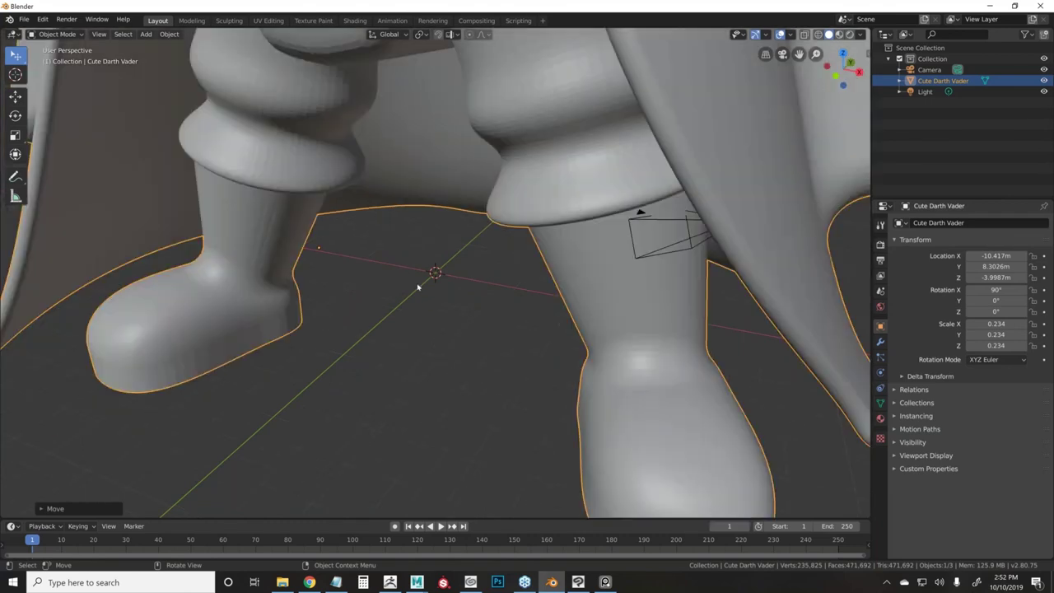
- Examine how the model's feet sit around the world origin and grid from several angles and distances
left_click_drag(530, 278, 488, 277)
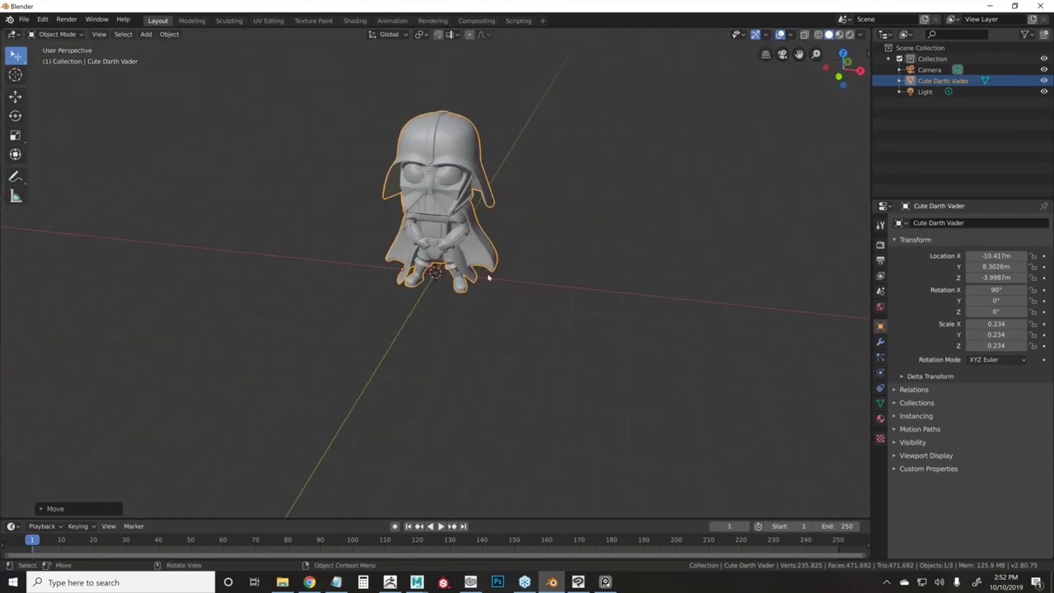
scroll(488, 278, "up", 4)
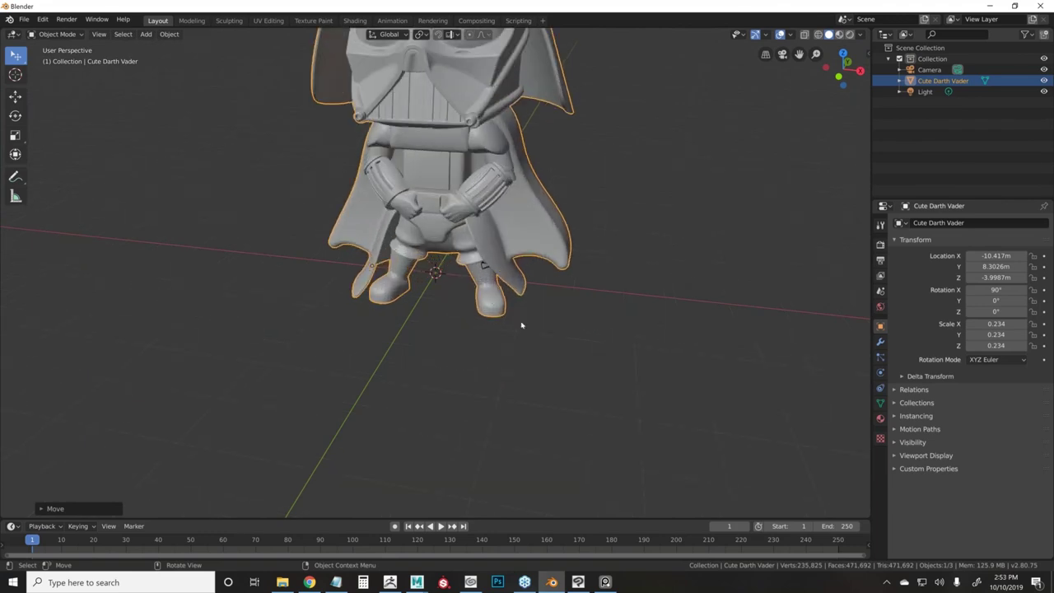
scroll(486, 319, "up", 5)
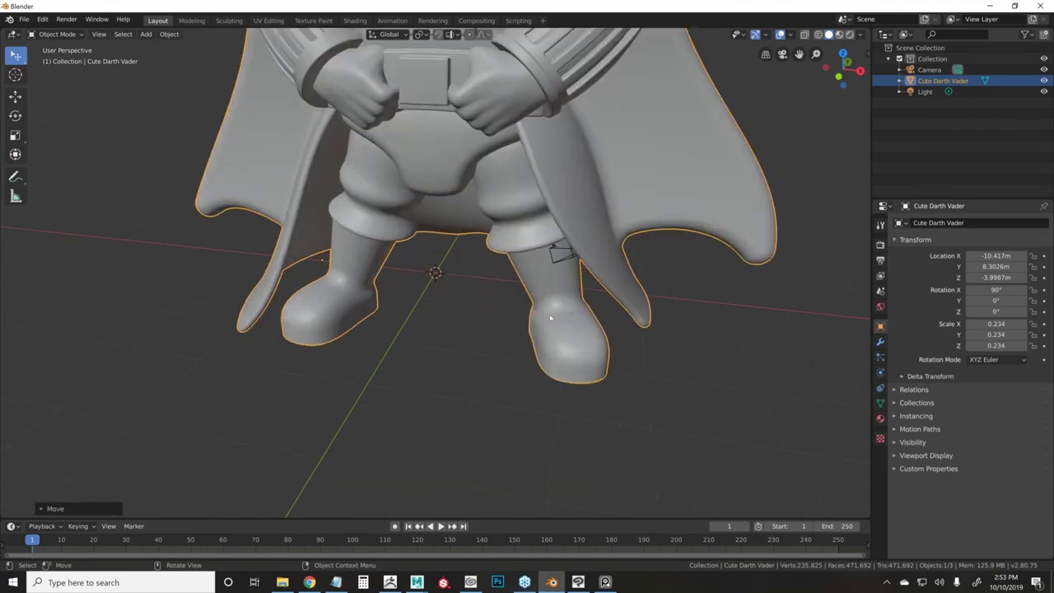
left_click_drag(485, 318, 561, 303)
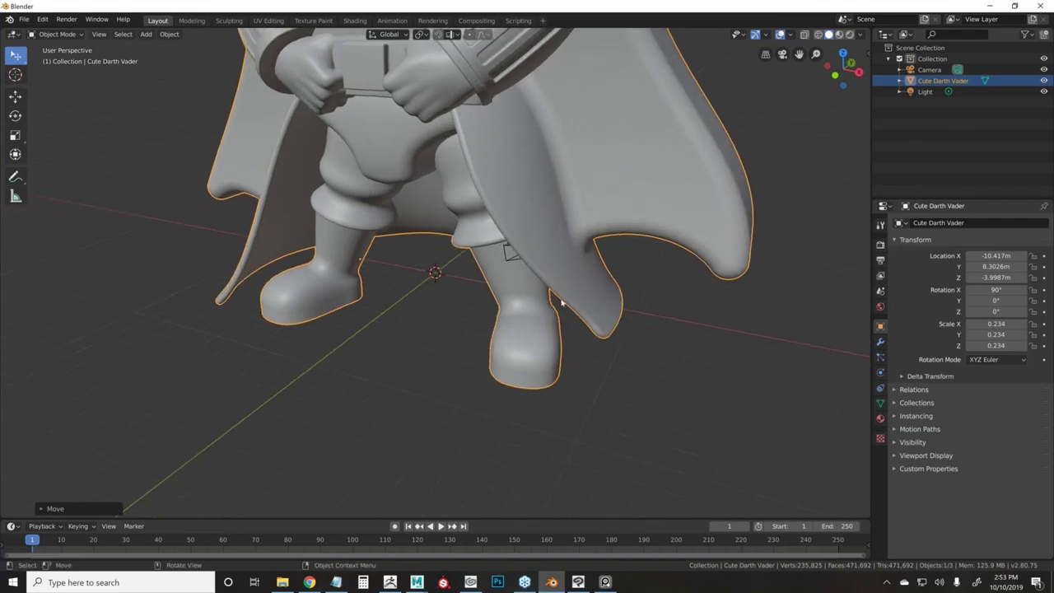
mouse_move(586, 306)
left_mouse_down()
mouse_move(569, 305)
mouse_move(581, 303)
left_mouse_up()
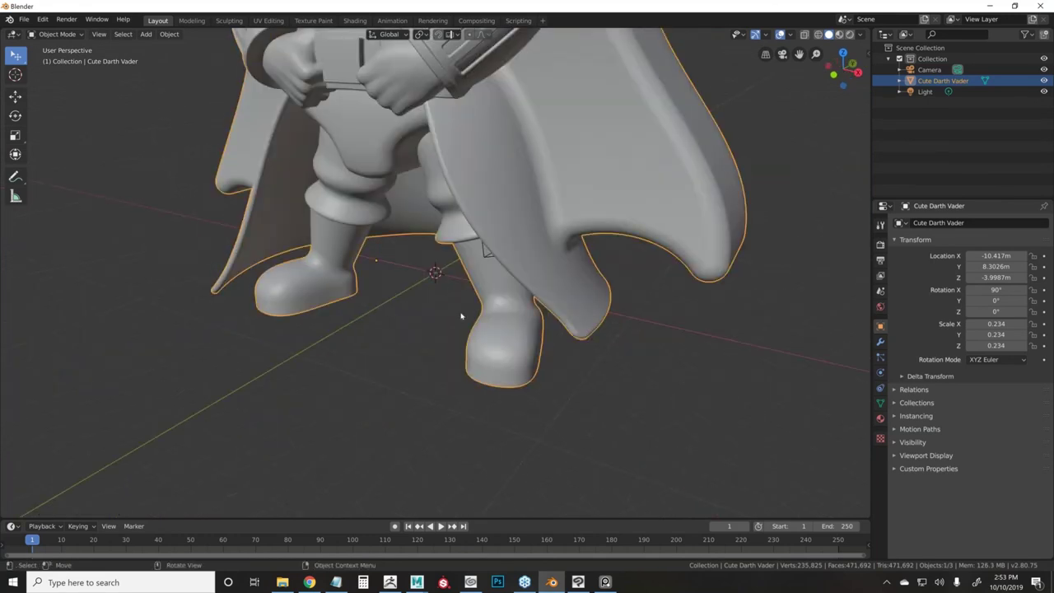
left_click_drag(461, 315, 473, 316)
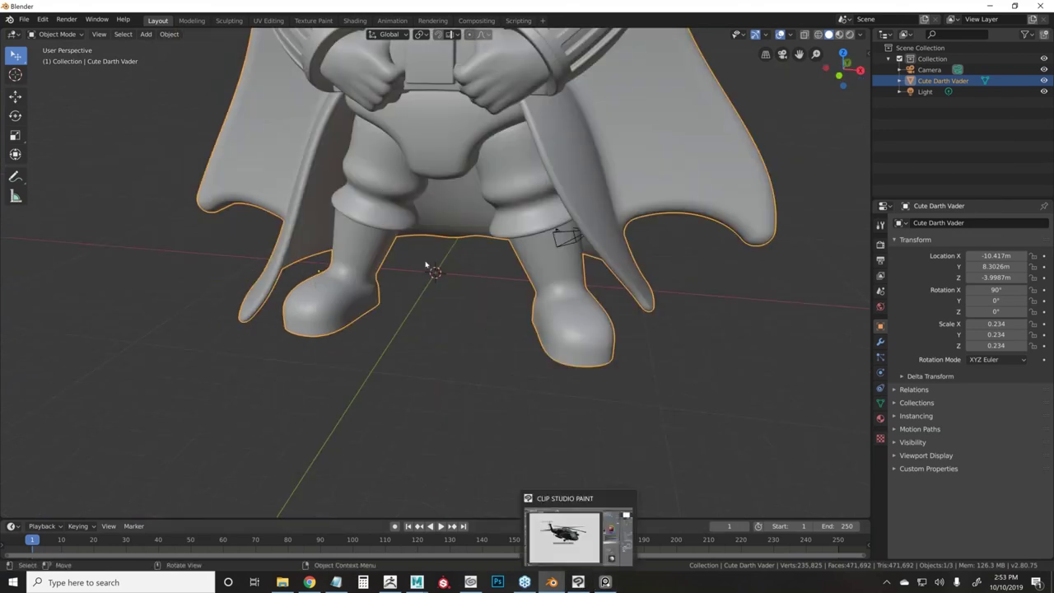
scroll(426, 265, "up", 4)
scroll(453, 312, "down", 7)
left_click_drag(564, 338, 606, 273)
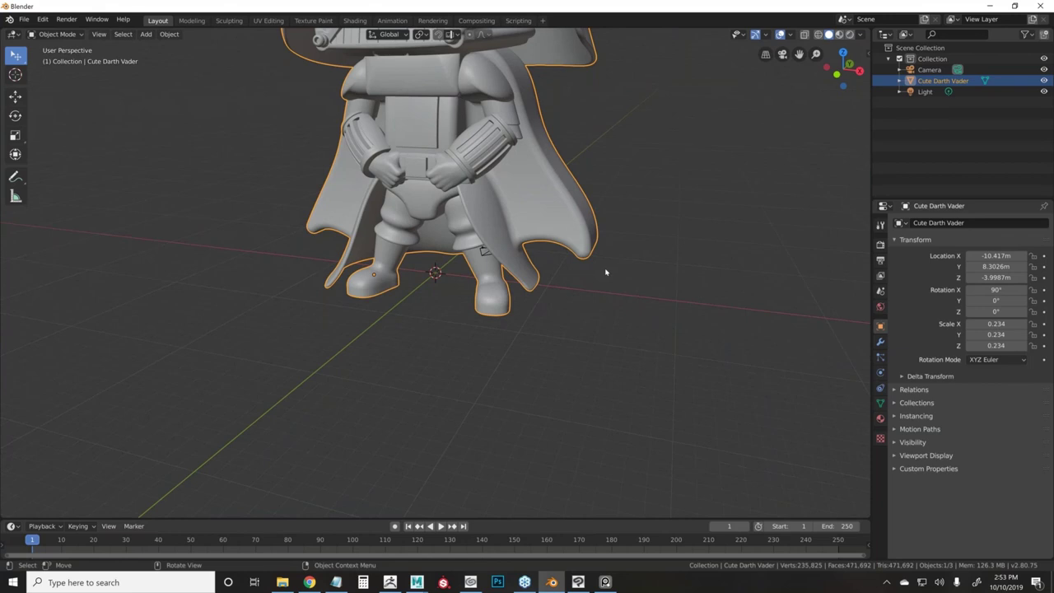
left_click_drag(545, 331, 546, 310)
- Switch to Clip Studio Paint and shrink the helicopter using its object scale
key("alt+Tab")
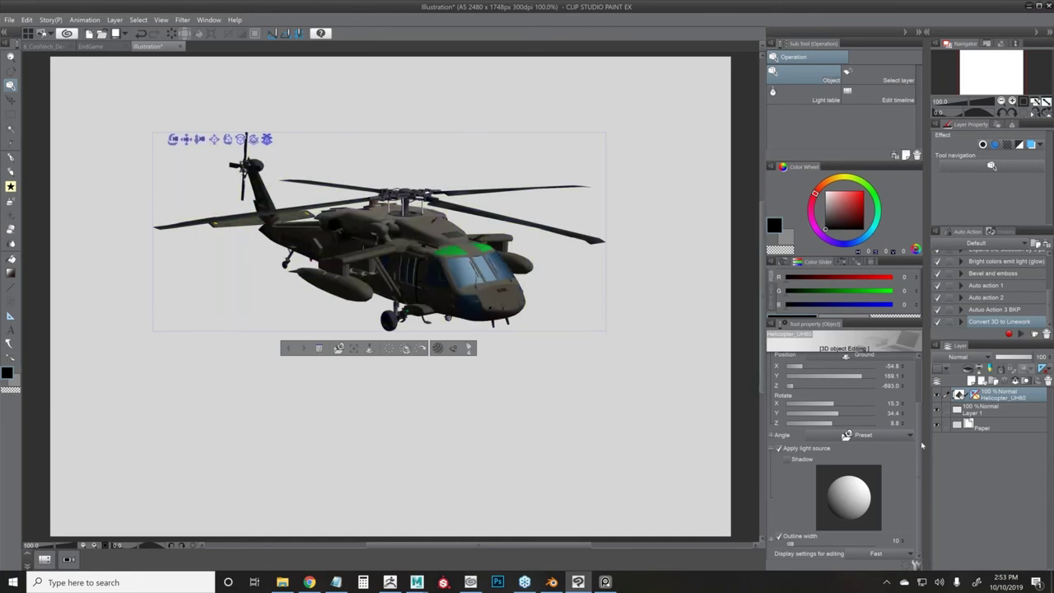
scroll(915, 396, "up", 2)
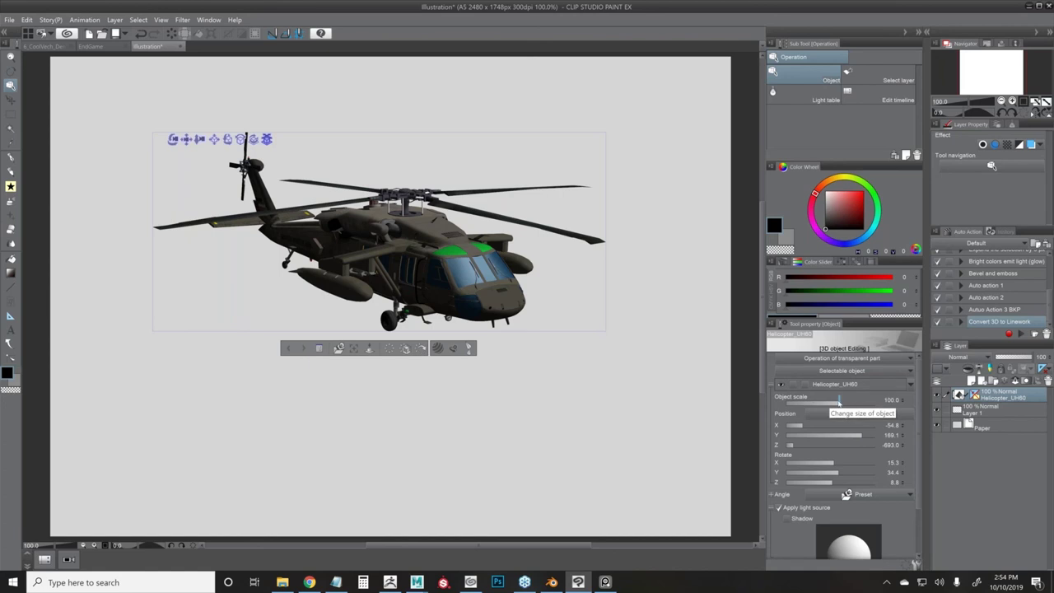
left_click_drag(838, 401, 835, 401)
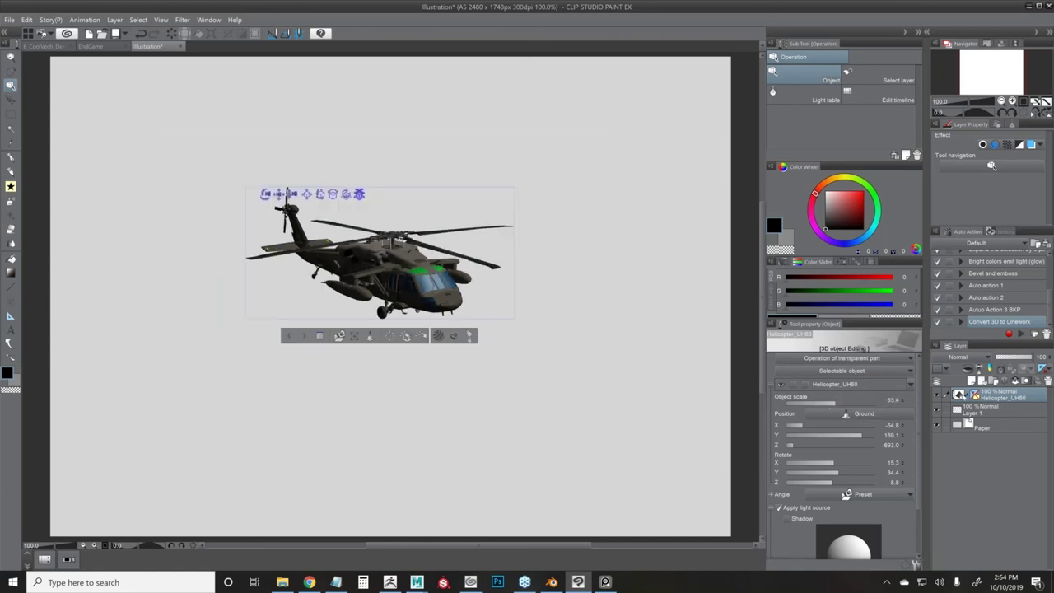
- Show the perspective ruler on the Helicopter_UH60 layer and select it for editing
right_click(975, 396)
left_click(971, 421)
left_click(974, 395)
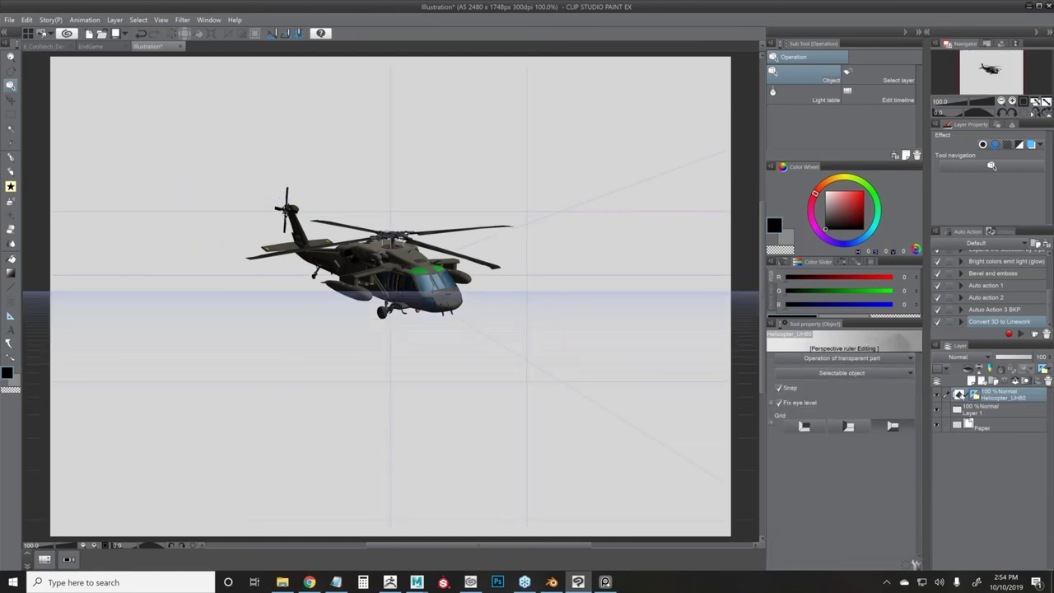
- Reselect the helicopter, enlarge it to an object scale of 124.7 and rotate it slightly
left_click(959, 395)
mouse_move(833, 402)
left_mouse_down()
mouse_move(847, 401)
mouse_move(815, 400)
mouse_move(842, 401)
left_mouse_up()
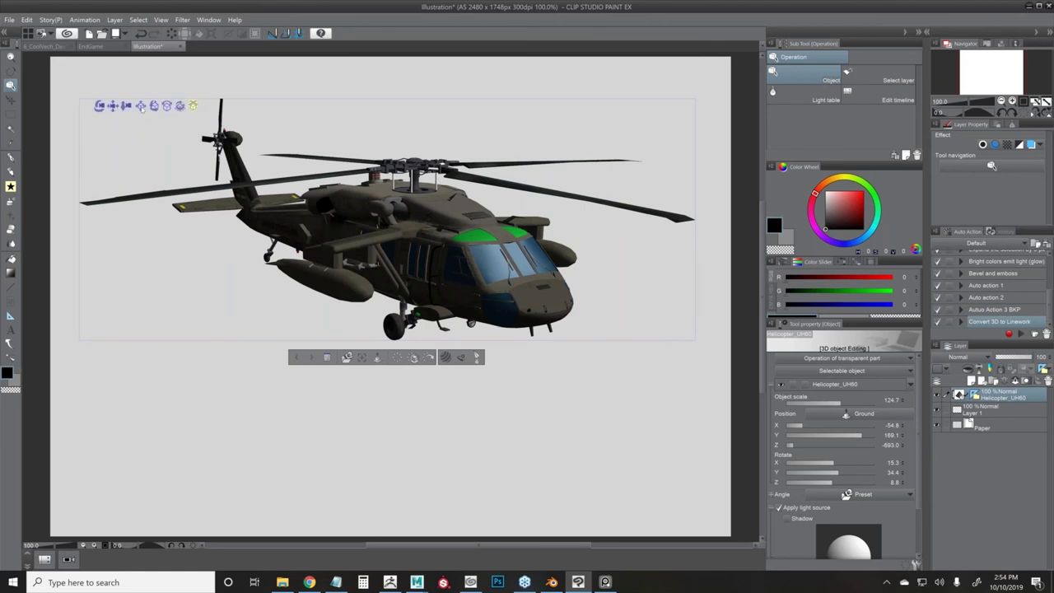
mouse_move(181, 107)
left_mouse_down()
mouse_move(170, 112)
mouse_move(189, 110)
left_mouse_up()
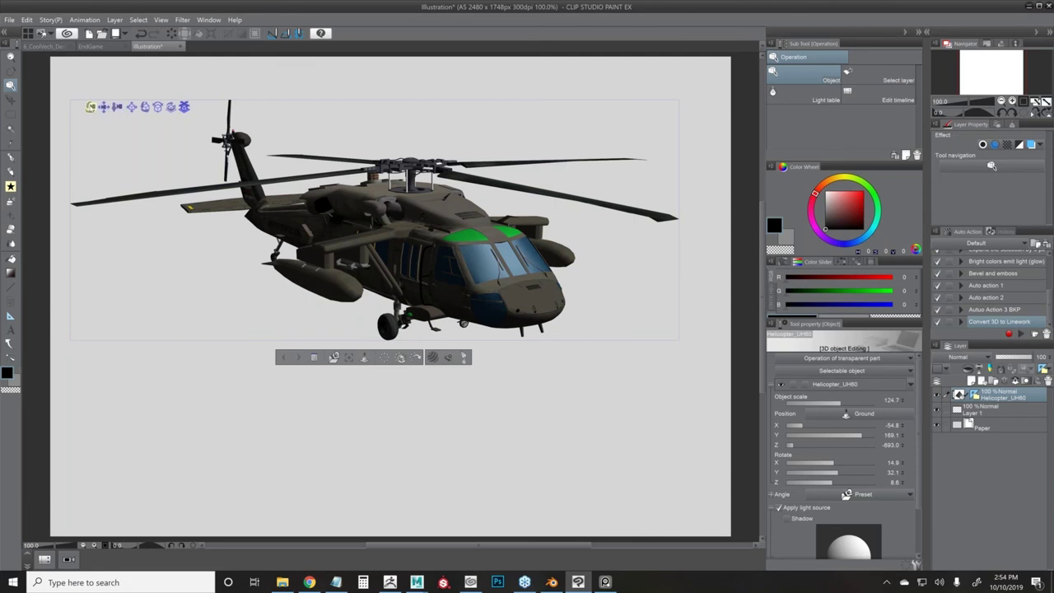
- Rotate, pan and dolly the 3D camera for a frontal view of the helicopter, ending in a close-up
left_click(92, 108)
mouse_move(327, 89)
left_mouse_down()
mouse_move(336, 95)
mouse_move(319, 91)
left_mouse_up()
mouse_move(292, 383)
left_mouse_down()
mouse_move(268, 390)
mouse_move(283, 396)
left_mouse_up()
left_click(174, 162)
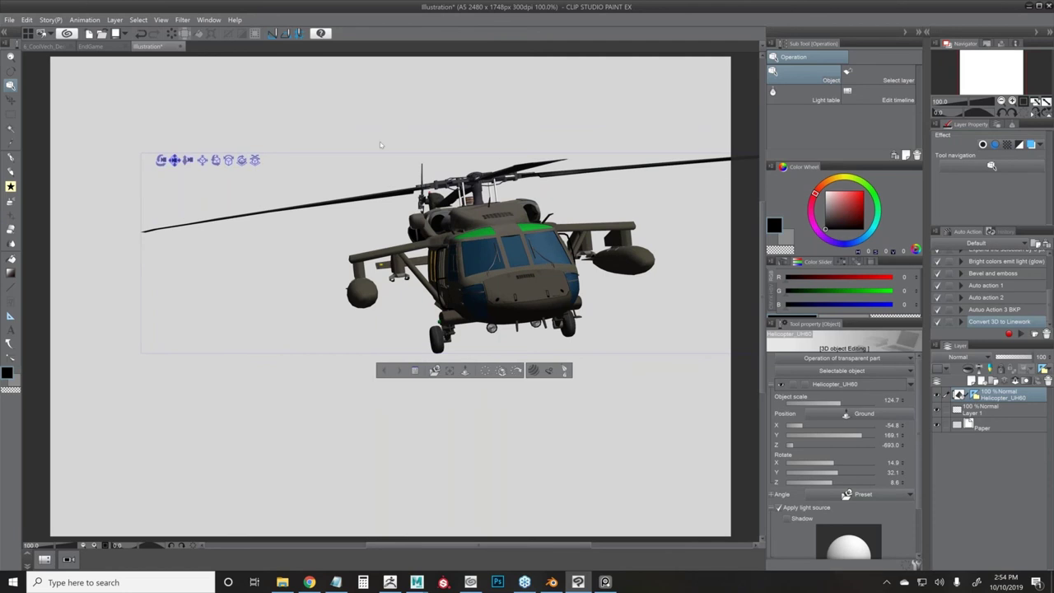
left_click_drag(473, 130, 428, 135)
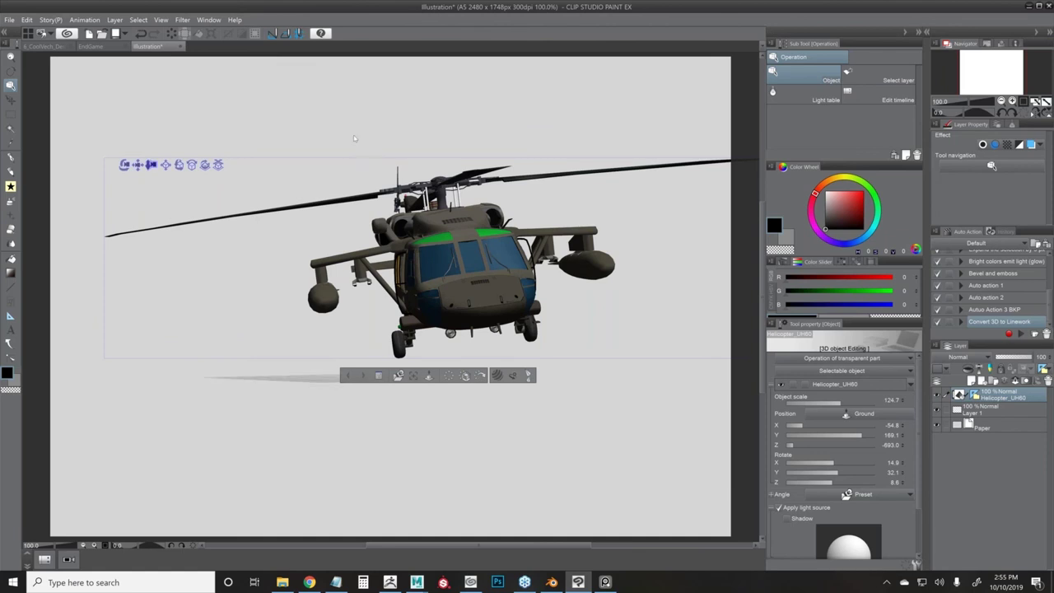
scroll(358, 151, "up", 3)
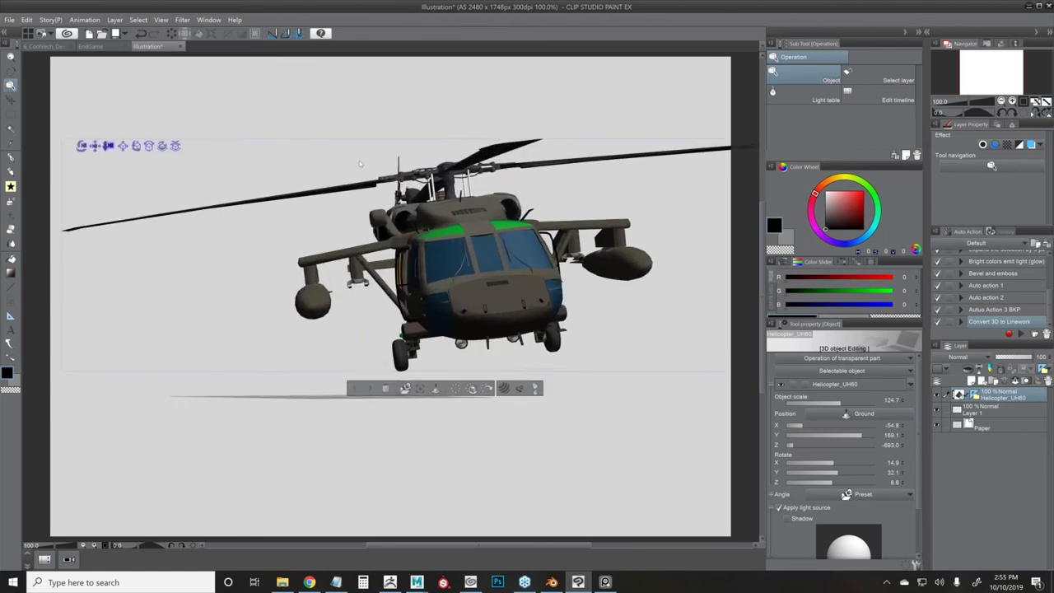
mouse_move(359, 163)
left_mouse_down()
mouse_move(360, 206)
mouse_move(348, 158)
mouse_move(349, 167)
left_mouse_up()
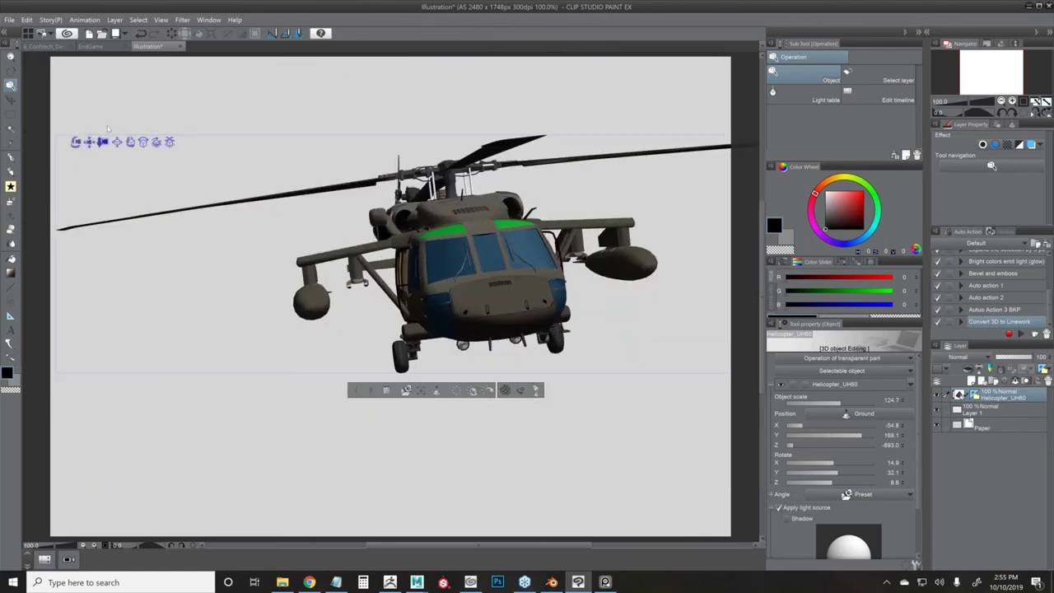
left_click(11, 96)
left_click(11, 85)
left_click_drag(268, 116, 336, 154)
- Open the mountangs illustration from the 0_test folder inside GRAPHIXLY
left_click(9, 19)
left_click(25, 54)
key("ctrl+o")
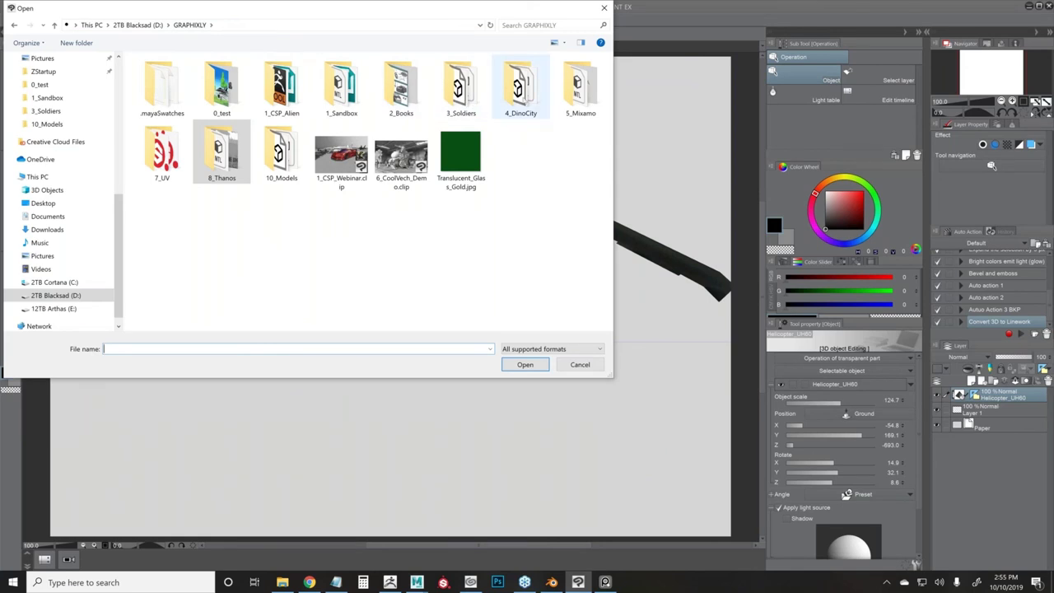
double_click(520, 86)
left_click(200, 25)
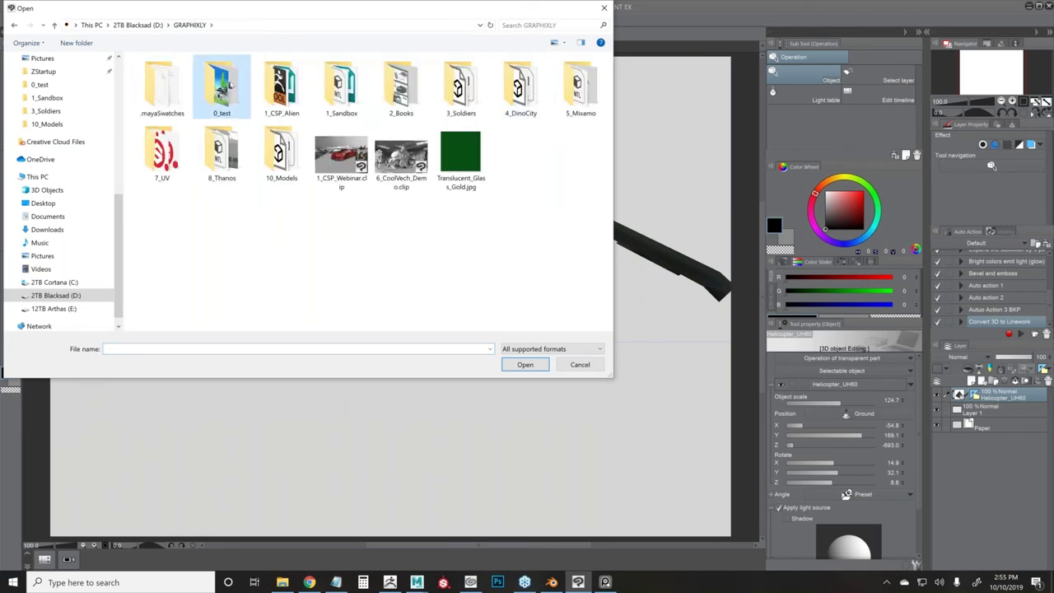
double_click(222, 87)
left_click(580, 158)
left_click(524, 363)
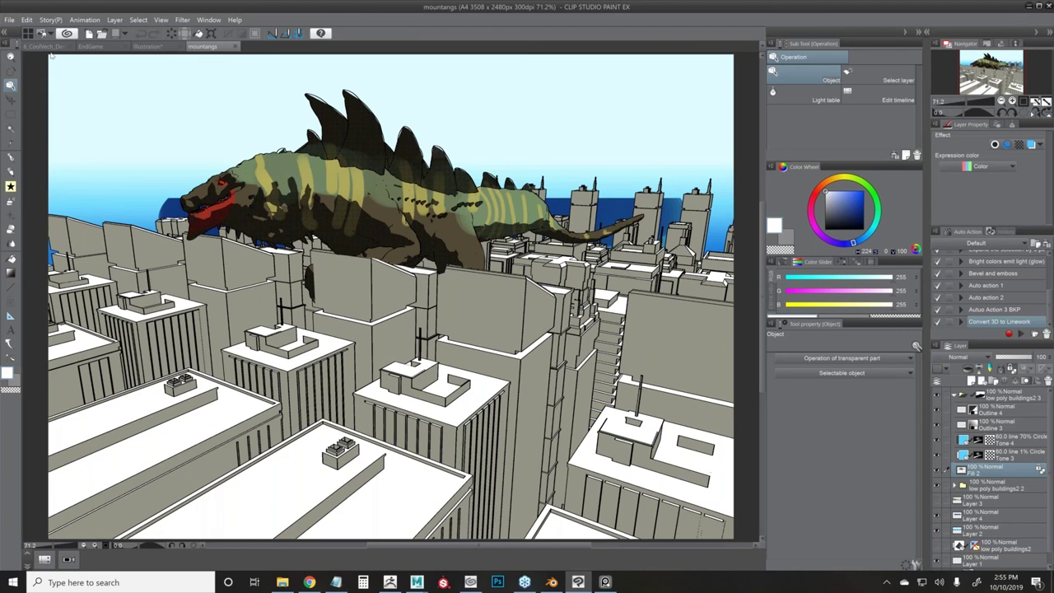
- Create a new A5 illustration canvas, 2480 x 1748 px at 300 dpi, with the file name Illustration2
left_click(11, 20)
key("Escape")
key("ctrl+n")
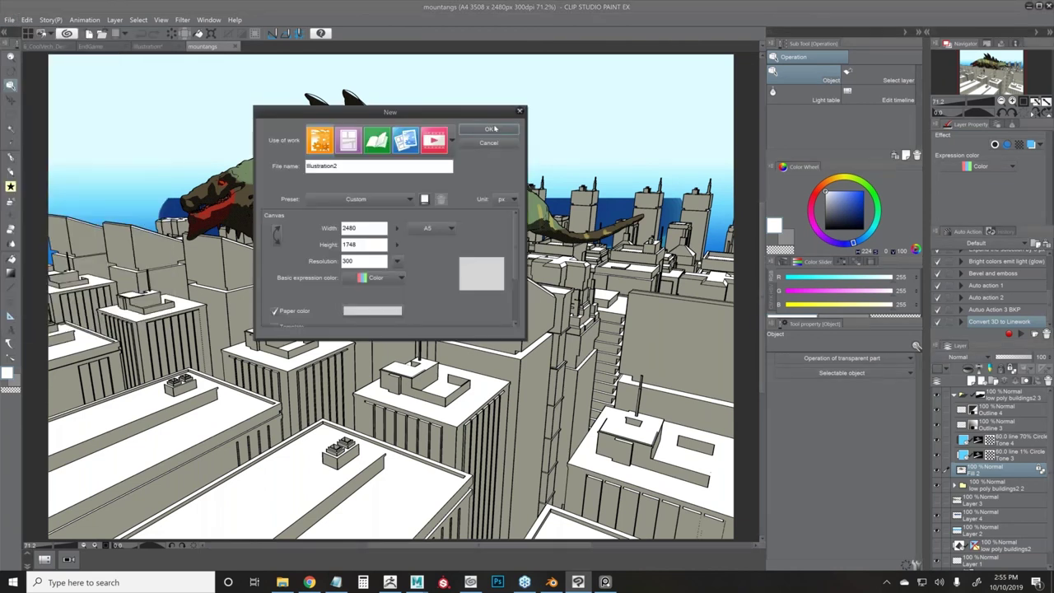
left_click(489, 129)
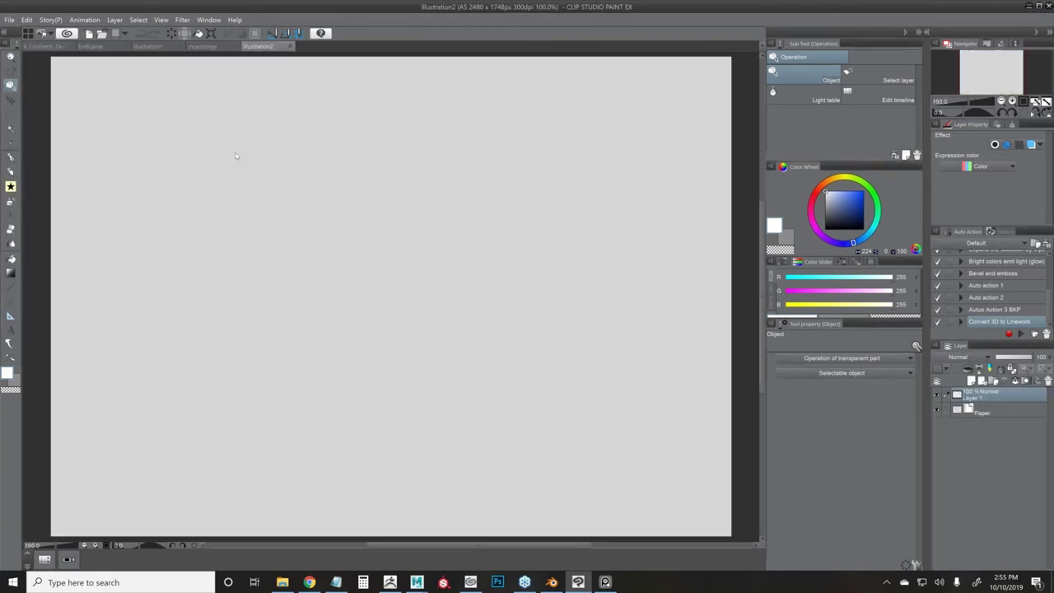
- Find the 3D kettle among the downloaded materials and place it on the canvas
left_click(926, 33)
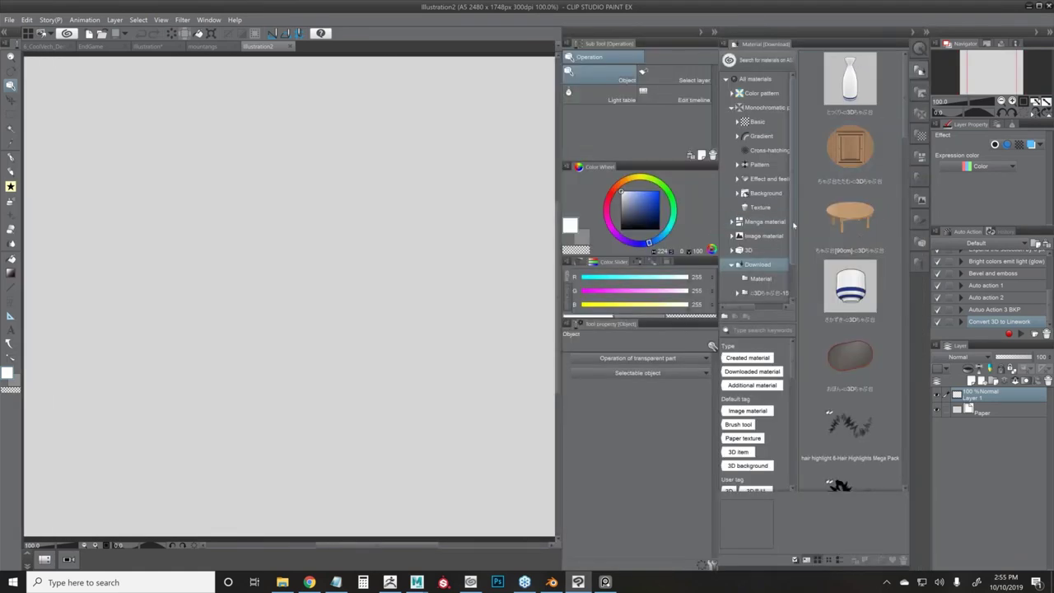
left_click_drag(794, 224, 794, 270)
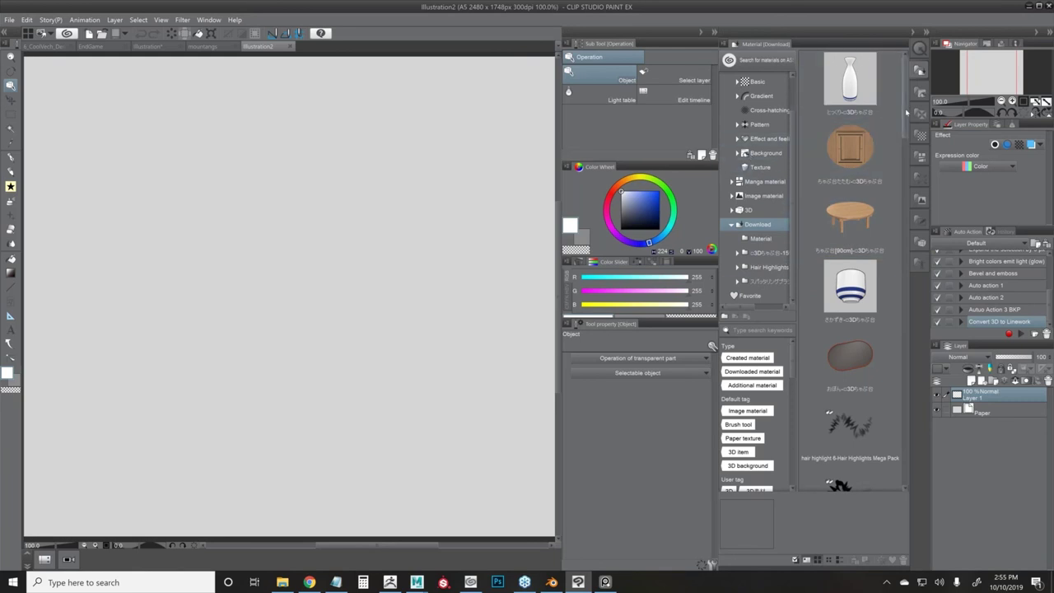
scroll(894, 380, "down", 5)
scroll(894, 380, "down", 5)
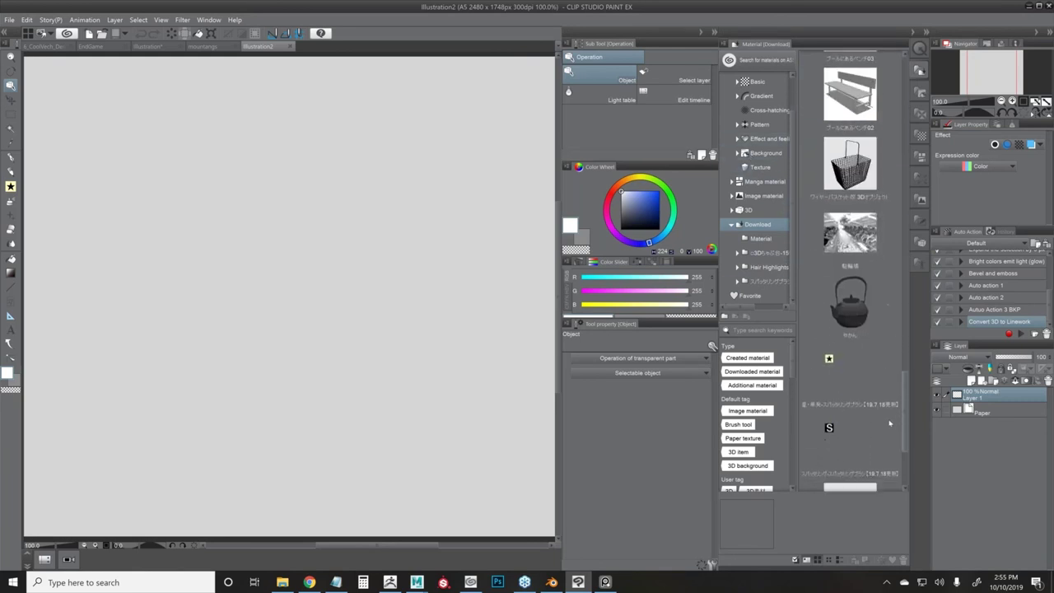
left_click(849, 287)
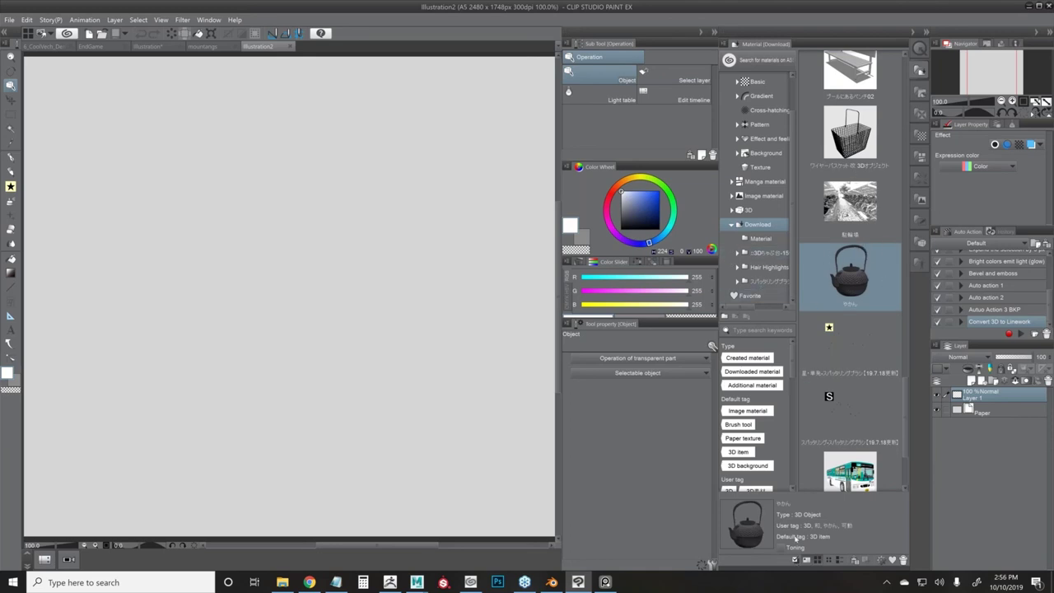
mouse_move(848, 284)
left_click_drag(852, 284, 306, 319)
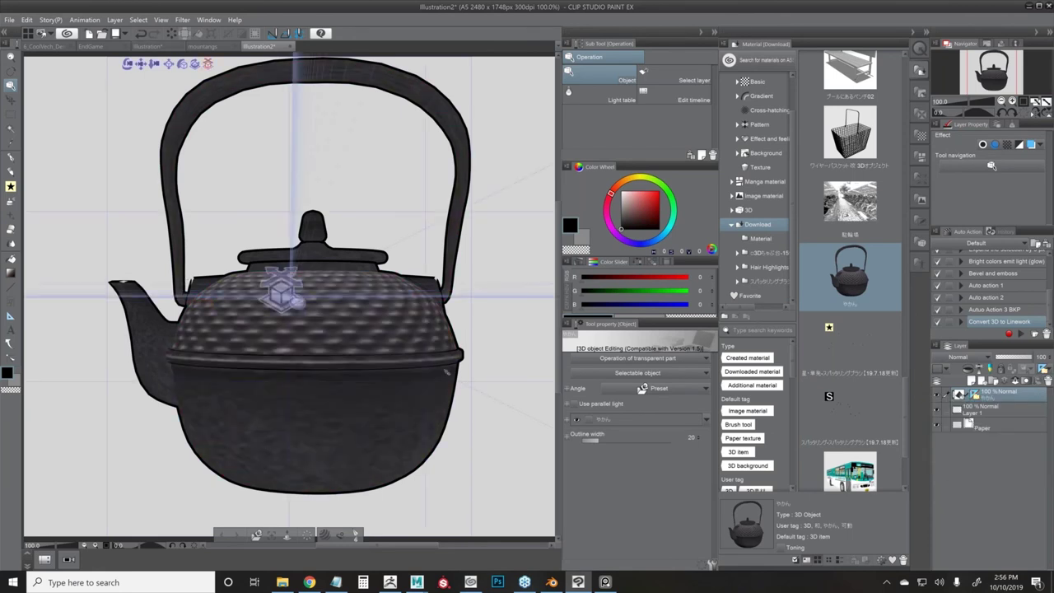
- Make the kettle much smaller on the canvas and tilt the 3D camera to view it from slightly above
left_click_drag(208, 63, 204, 4)
left_click_drag(217, 59, 262, 157)
left_click(274, 182)
mouse_move(410, 173)
left_mouse_down()
mouse_move(423, 186)
mouse_move(433, 183)
mouse_move(428, 170)
left_mouse_up()
left_click_drag(315, 183, 324, 165)
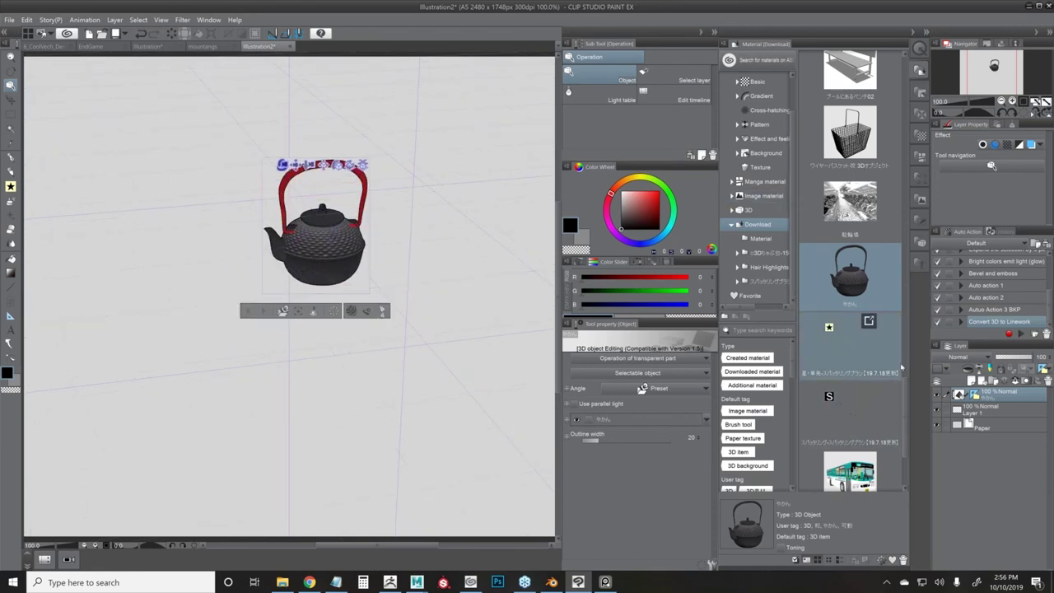
- Show the 3D materials, search for more on Clip Studio Assets and open the Helmet_Oct2019 3D object page
left_click(748, 210)
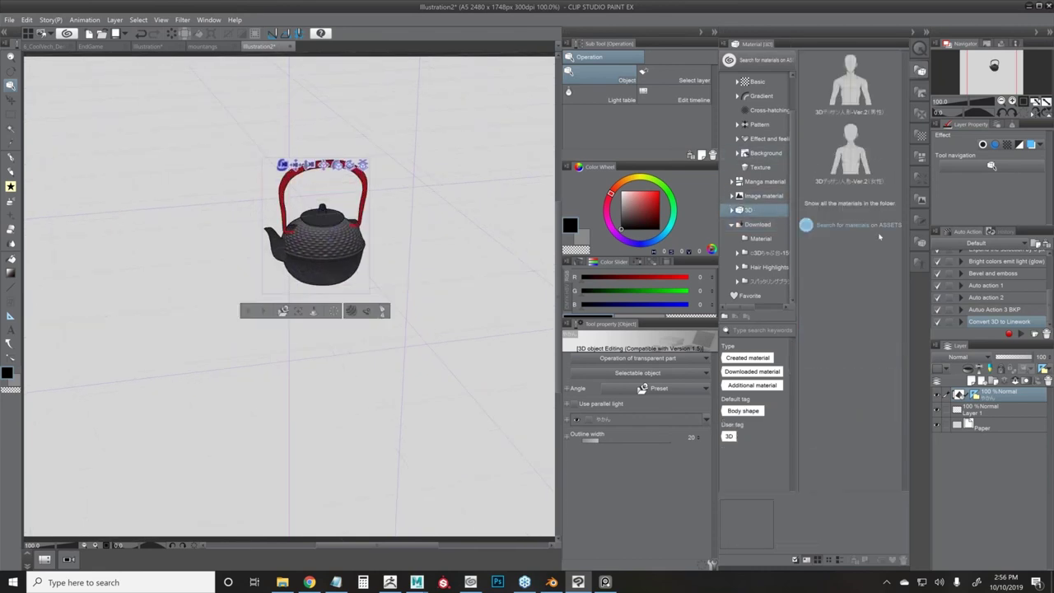
left_click(853, 225)
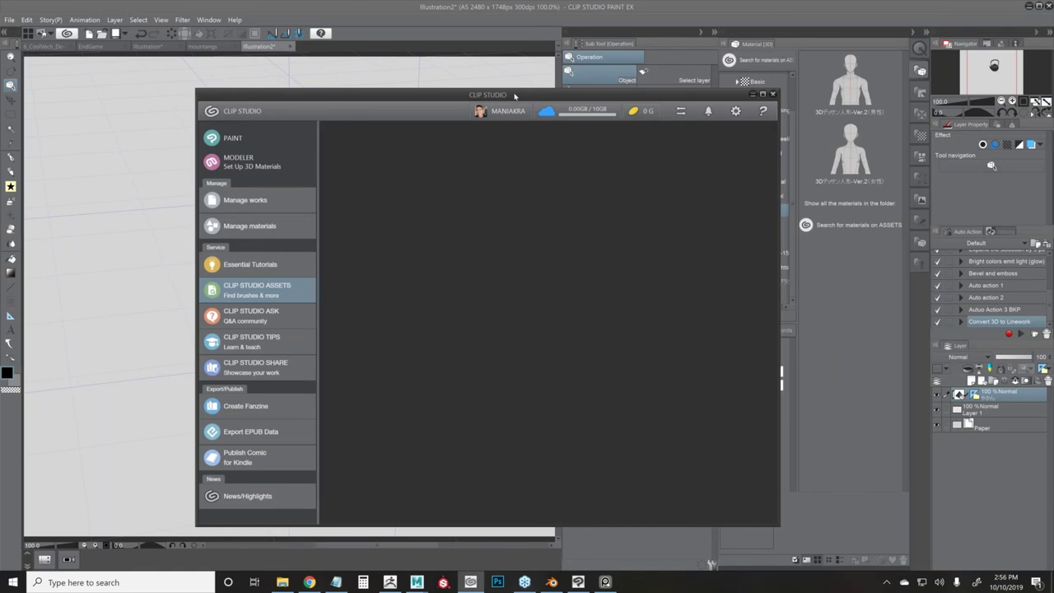
left_click_drag(517, 97, 492, 107)
scroll(518, 329, "down", 5)
scroll(360, 418, "up", 5)
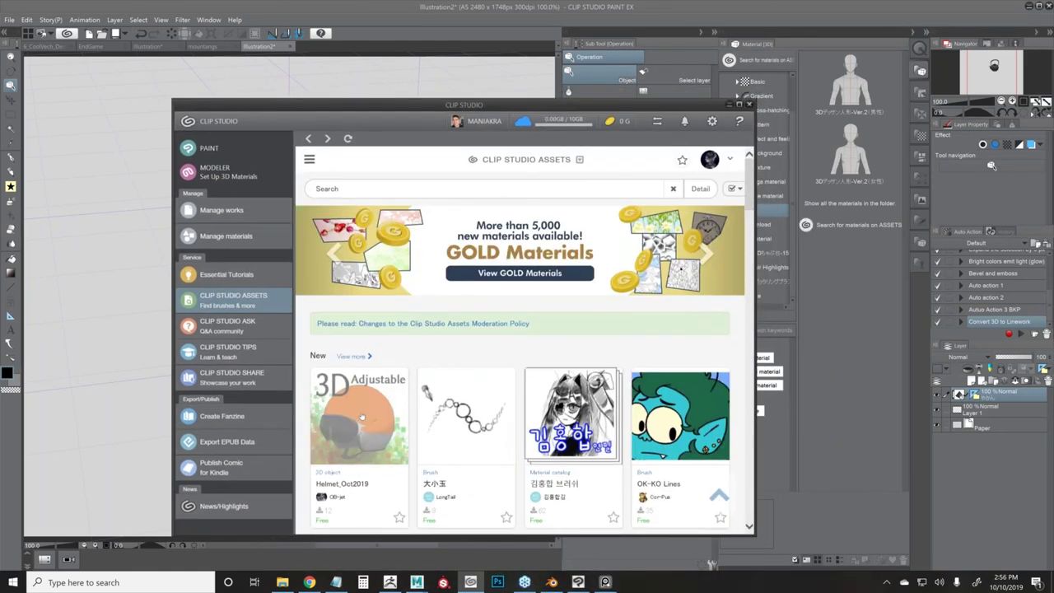
left_click(362, 416)
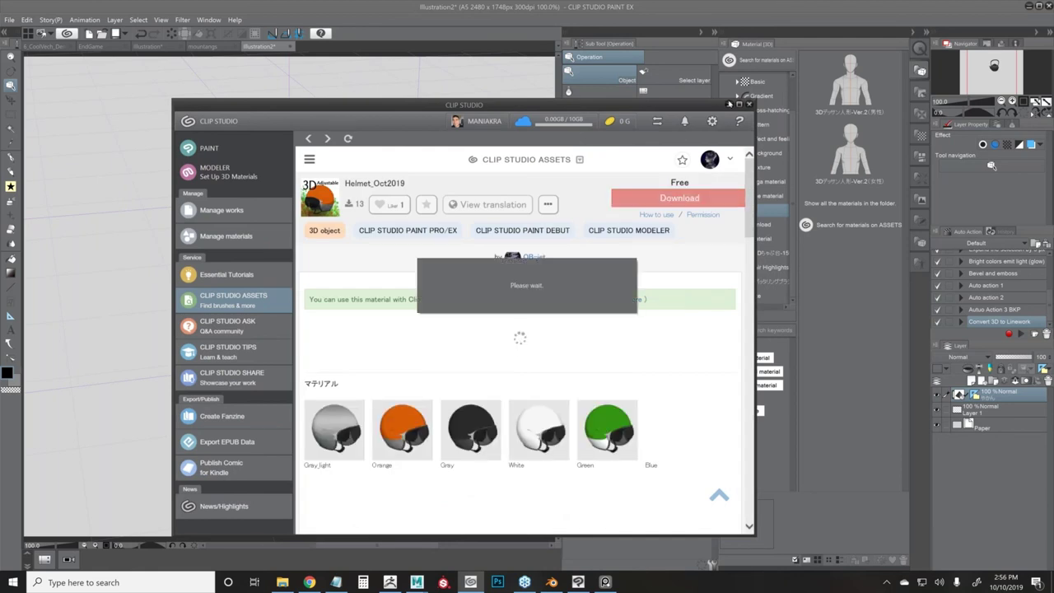
- Minimize the Clip Studio window and close the Illustration2, mountangs and Illustration documents without saving them
left_click(728, 105)
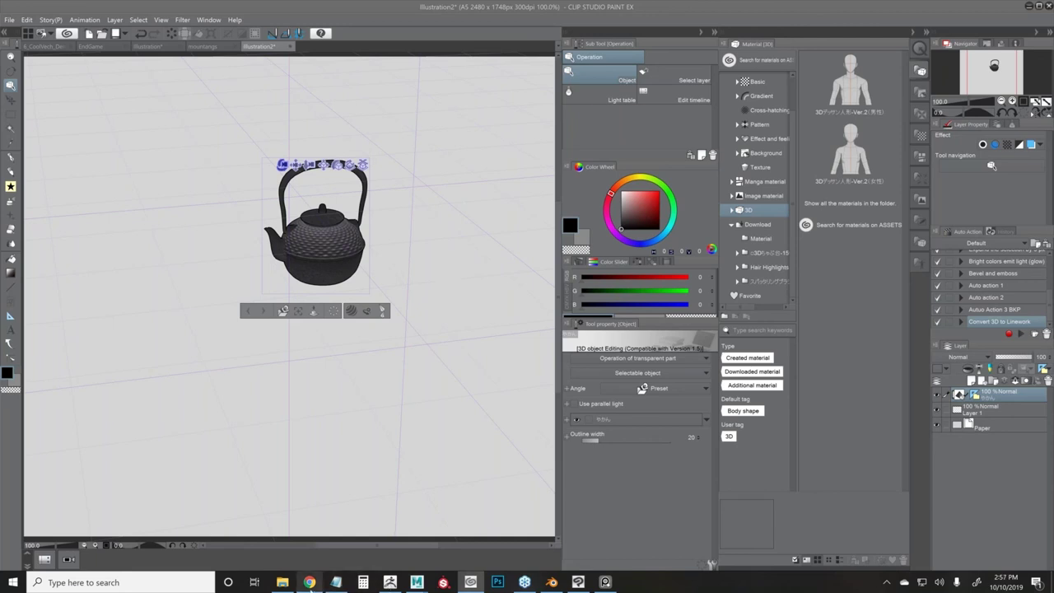
mouse_move(311, 583)
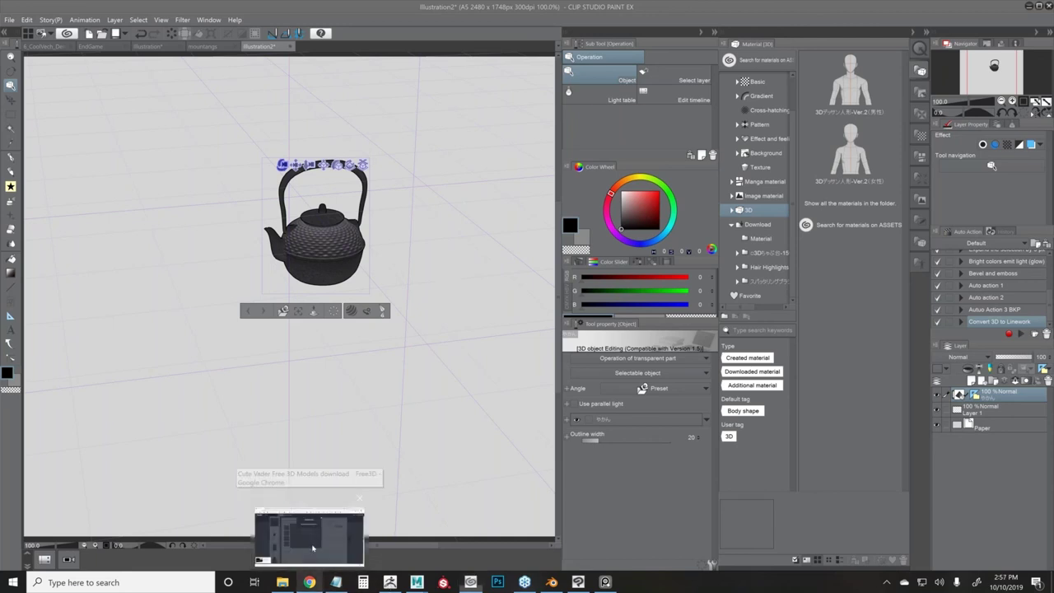
left_click(312, 562)
left_click(575, 585)
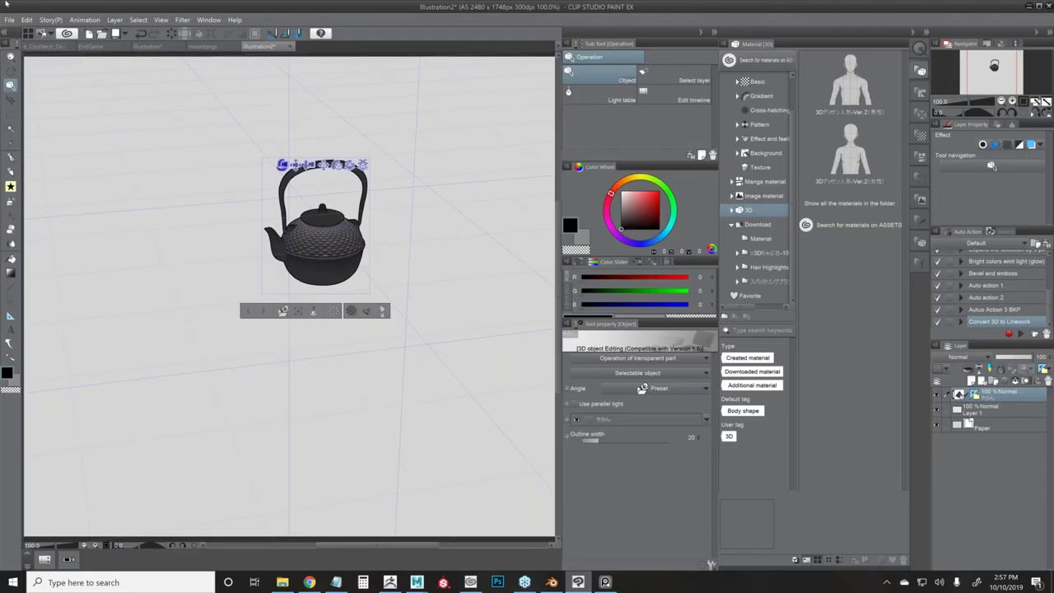
left_click(290, 47)
left_click(531, 216)
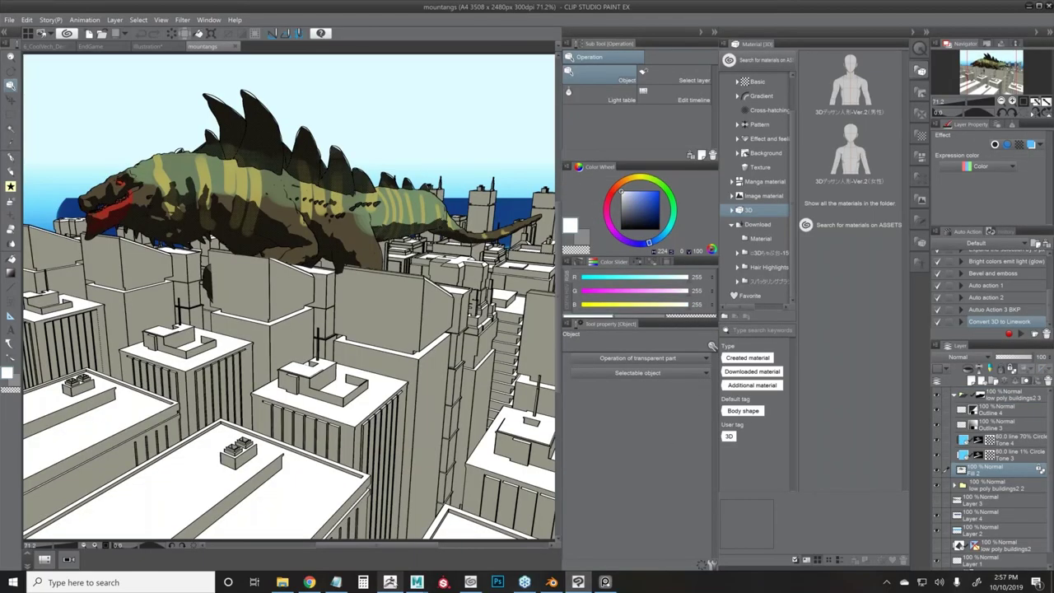
left_click(395, 583)
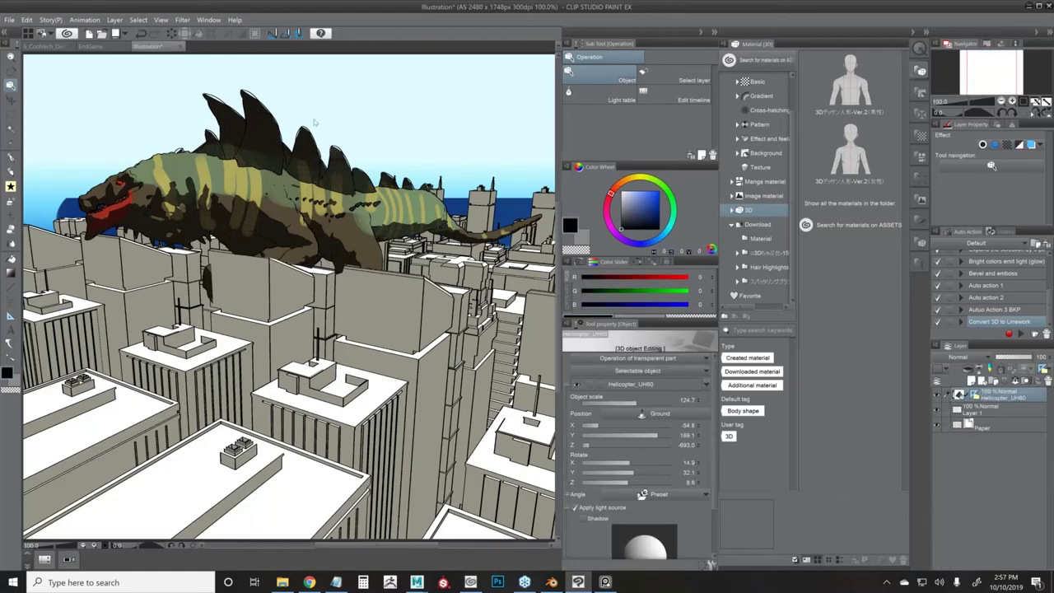
left_click(175, 47)
left_click(180, 47)
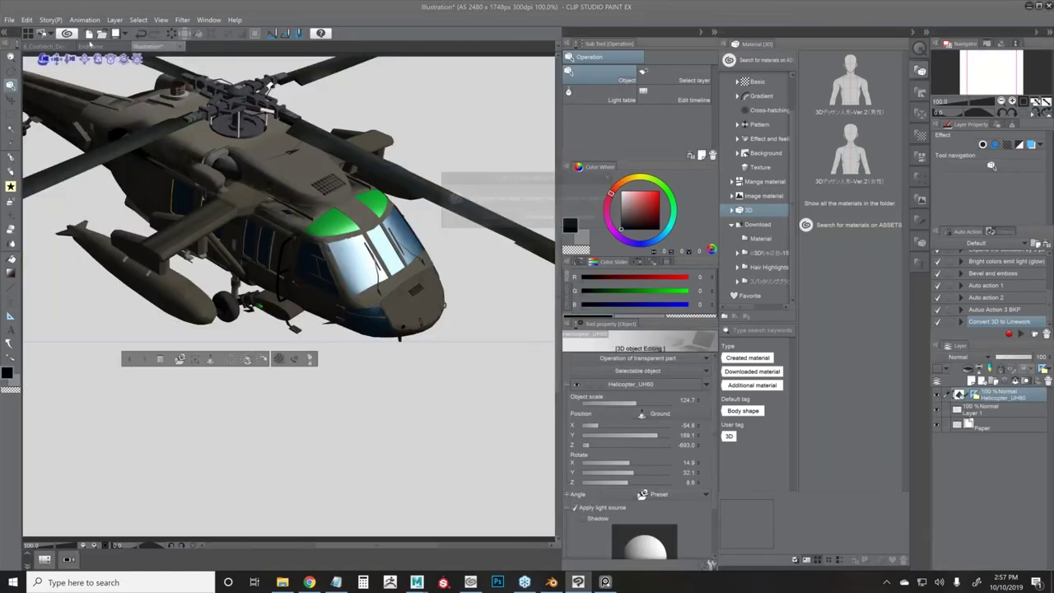
left_click(531, 219)
- Create a new A5 canvas of 2480 x 1748 px at 300 dpi with the file name Illustration
left_click(9, 20)
left_click(25, 33)
key("ctrl+n")
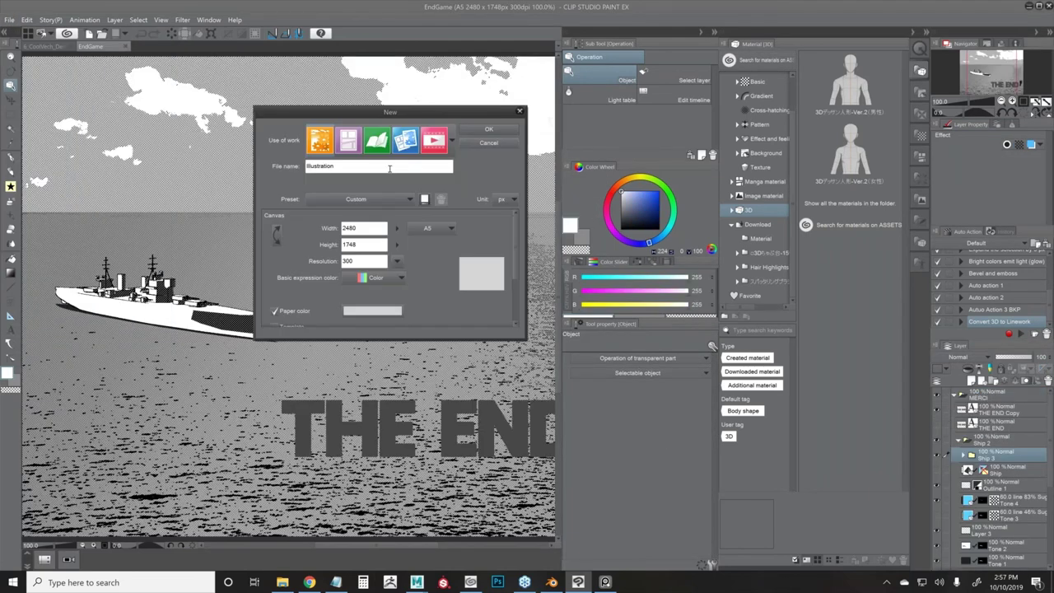
left_click(487, 131)
- Import the 3D model IronManClean.obj from the 5_Mixamo folder onto the new canvas
left_click(8, 19)
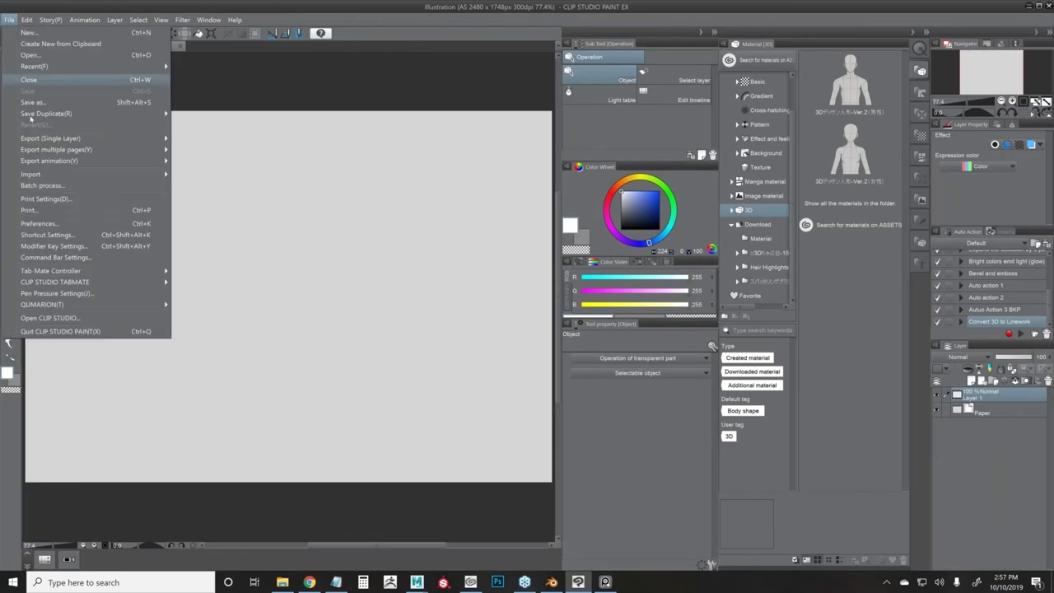
mouse_move(148, 175)
left_click(212, 220)
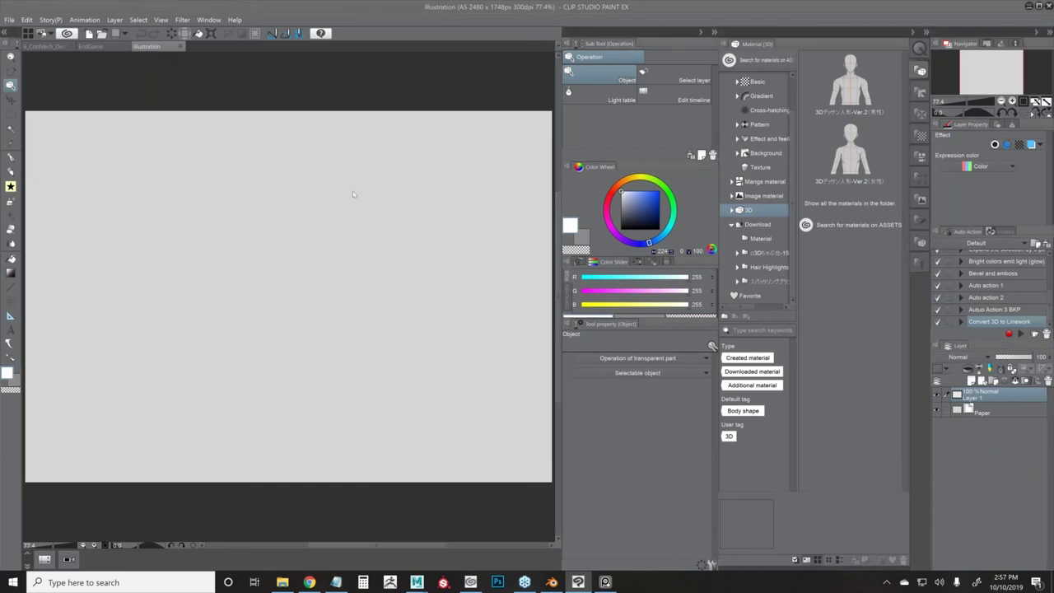
left_click(184, 26)
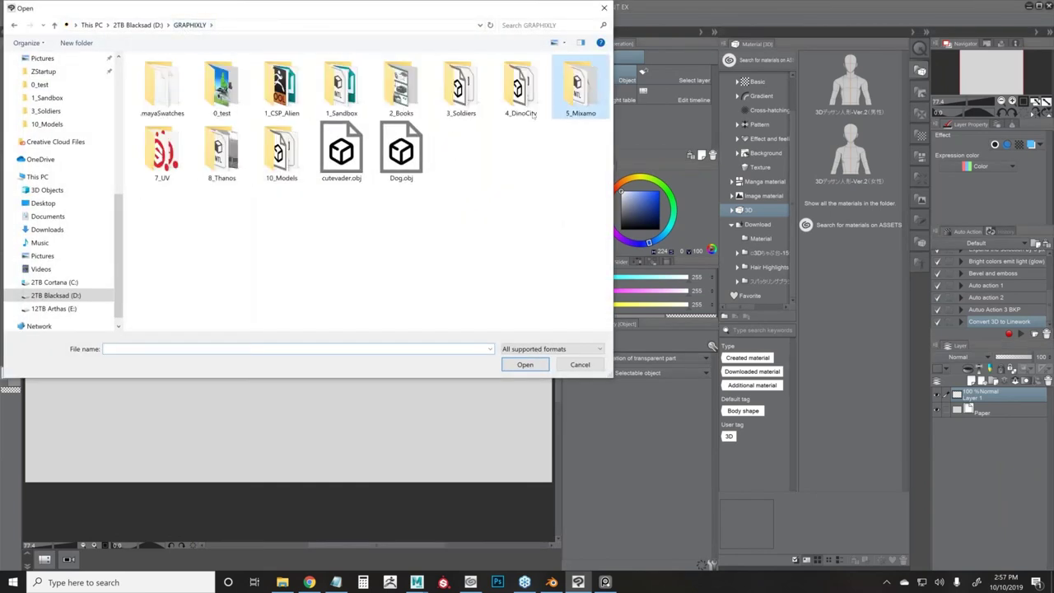
double_click(580, 82)
left_click(341, 86)
left_click(280, 87)
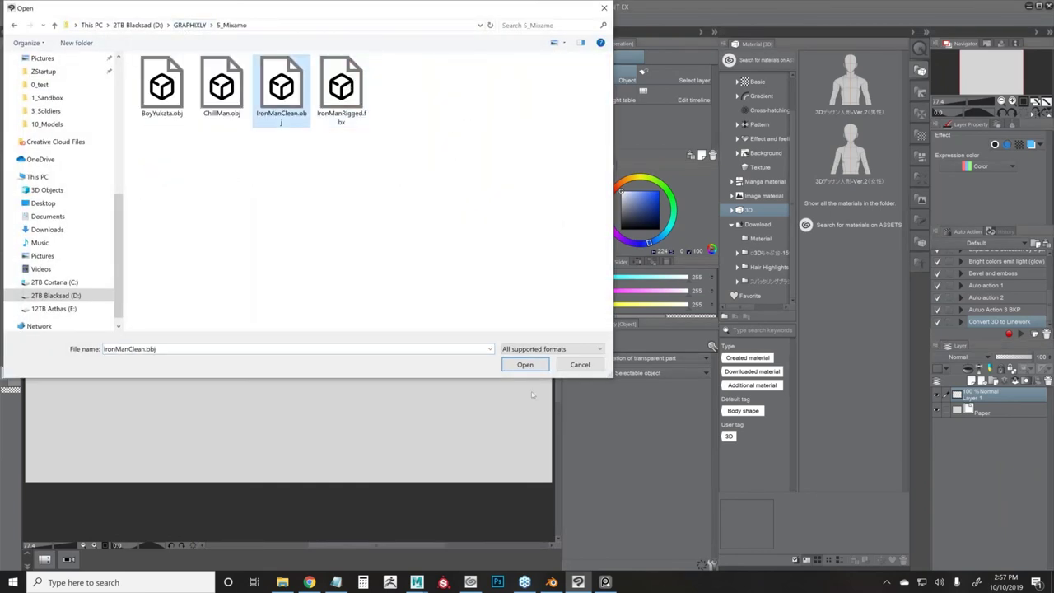
left_click(524, 365)
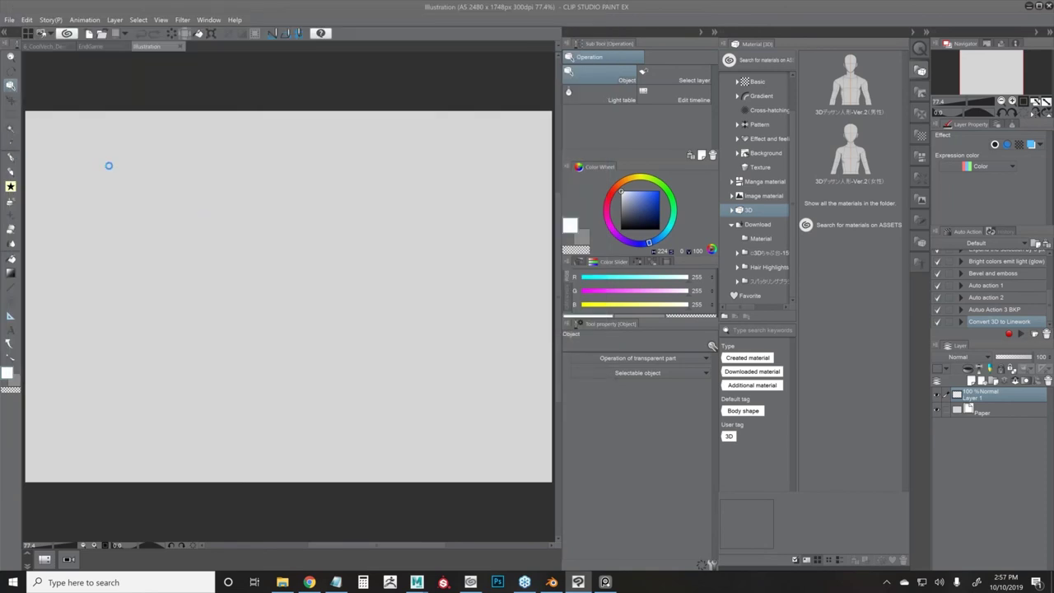
- Frame the full IronManClean figure with the 3D camera and rotate the model to about 0.8 on the Y axis
left_click_drag(211, 118, 267, 95)
left_click_drag(213, 141, 210, 143)
left_click(252, 142)
left_click_drag(454, 415, 447, 306)
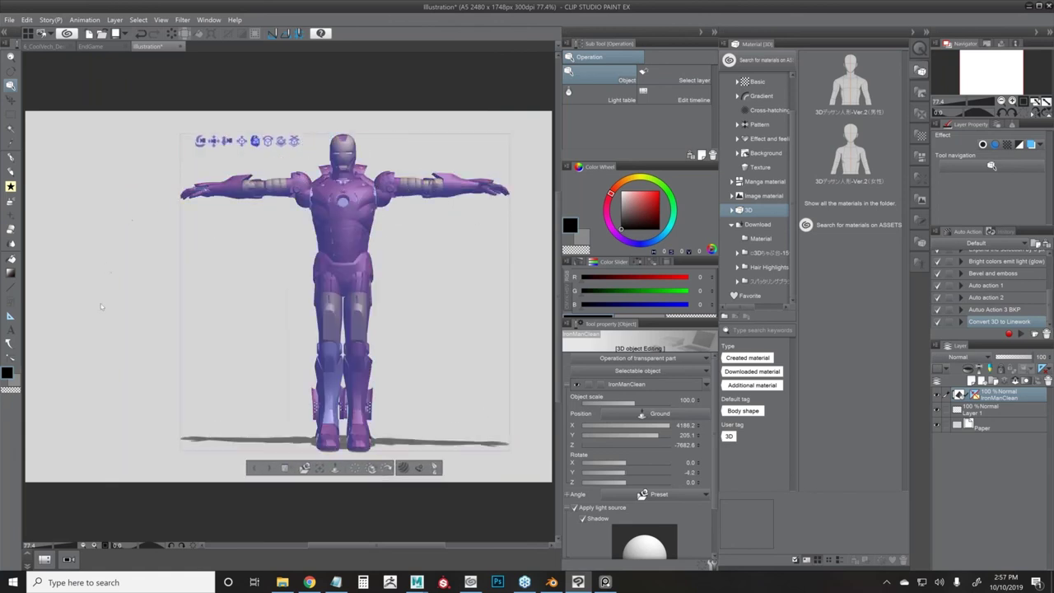
left_click(346, 266)
left_click(394, 456)
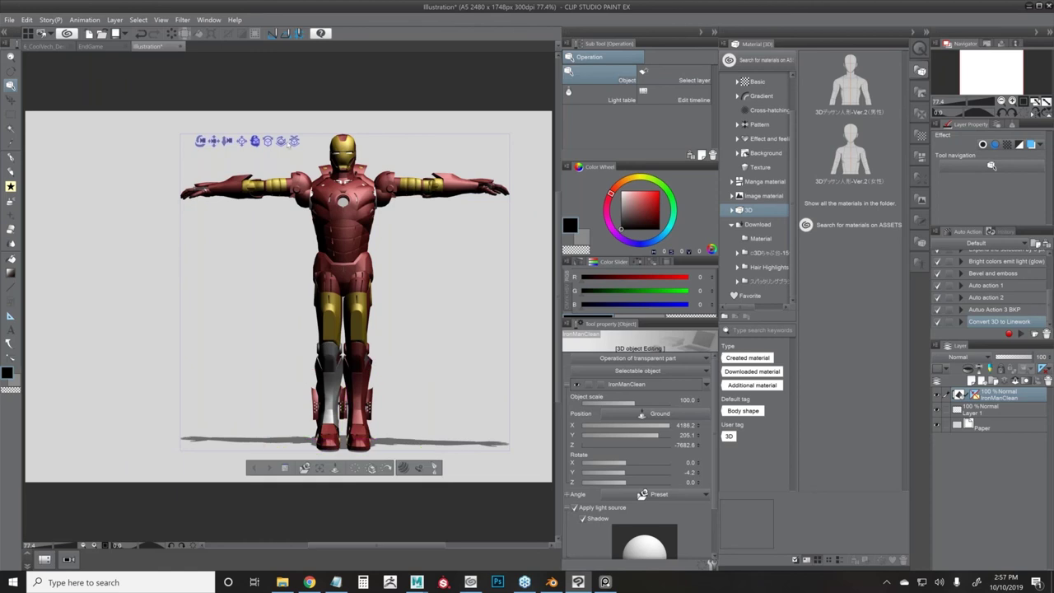
left_click_drag(281, 144, 443, 262)
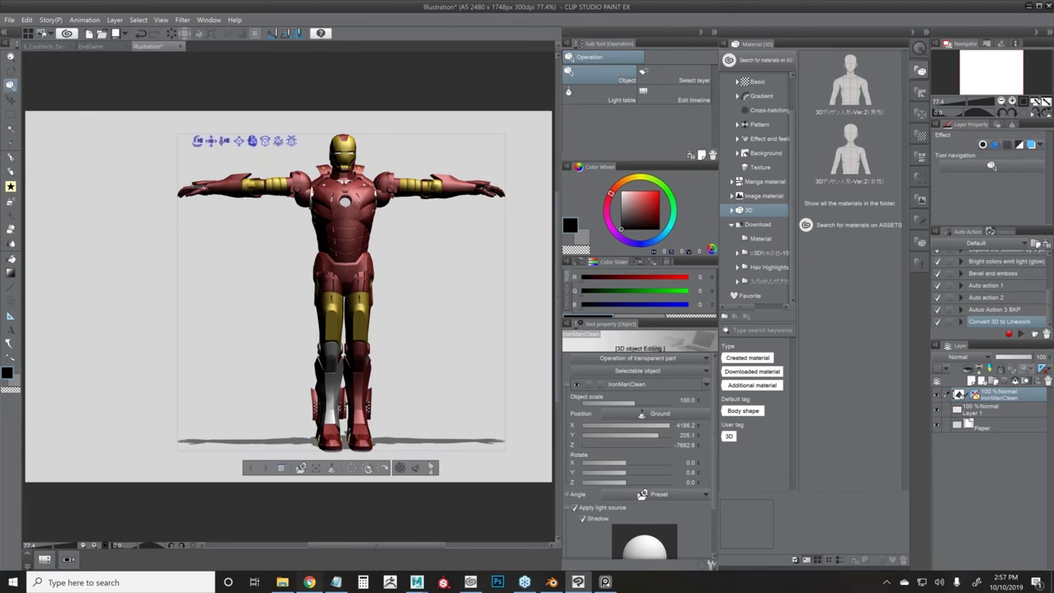
- Switch to Mixamo in Chrome and preview the Samba Dancing and Capoeira animations on the BoyYukata character
left_click(309, 582)
left_click(710, 12)
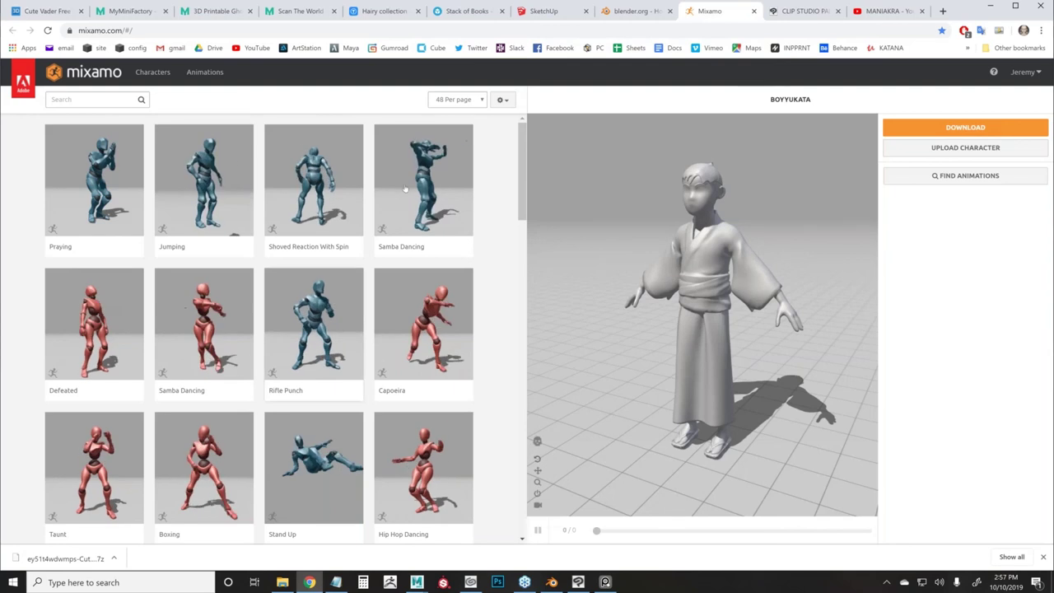
mouse_move(693, 337)
left_mouse_down()
mouse_move(602, 302)
mouse_move(960, 313)
mouse_move(809, 327)
mouse_move(690, 322)
mouse_move(663, 307)
mouse_move(680, 349)
left_mouse_up()
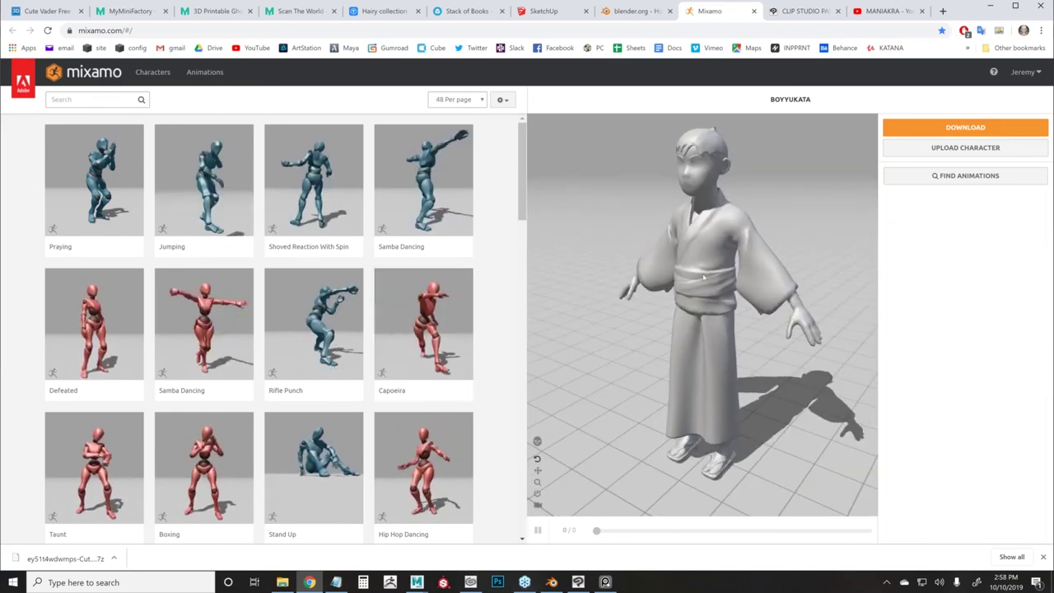
left_click(420, 198)
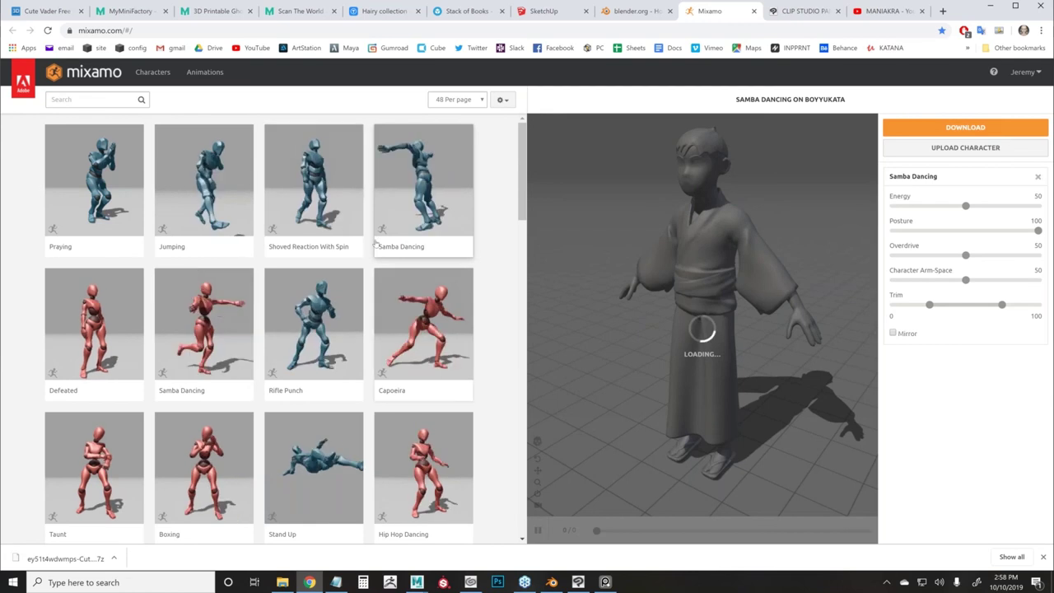
left_click(436, 329)
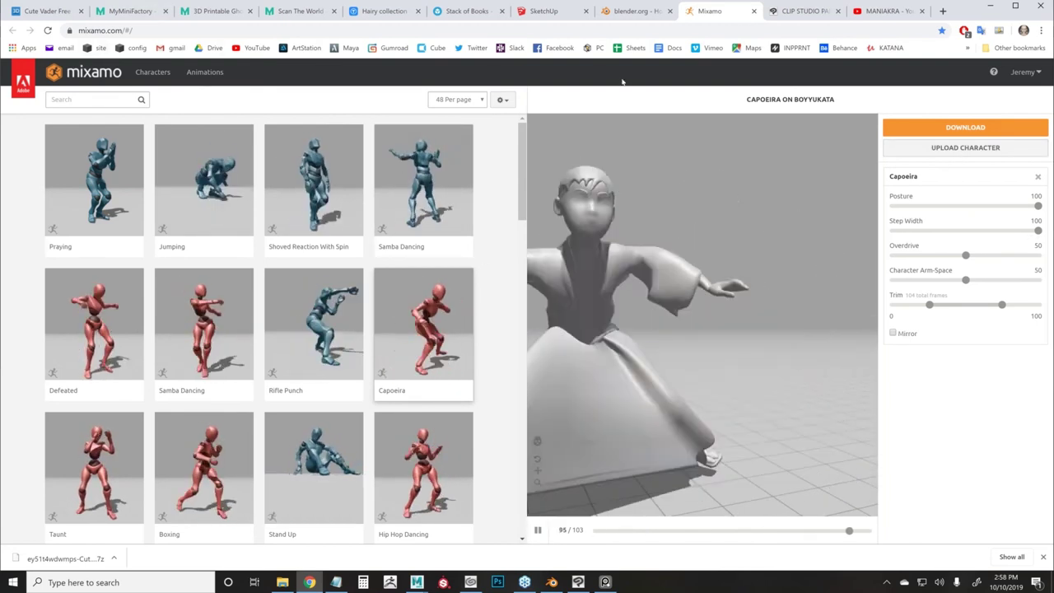
- Upload IronManClean.obj from the GRAPHIXLY 5_Mixamo folder to Mixamo as a new character
left_click(965, 147)
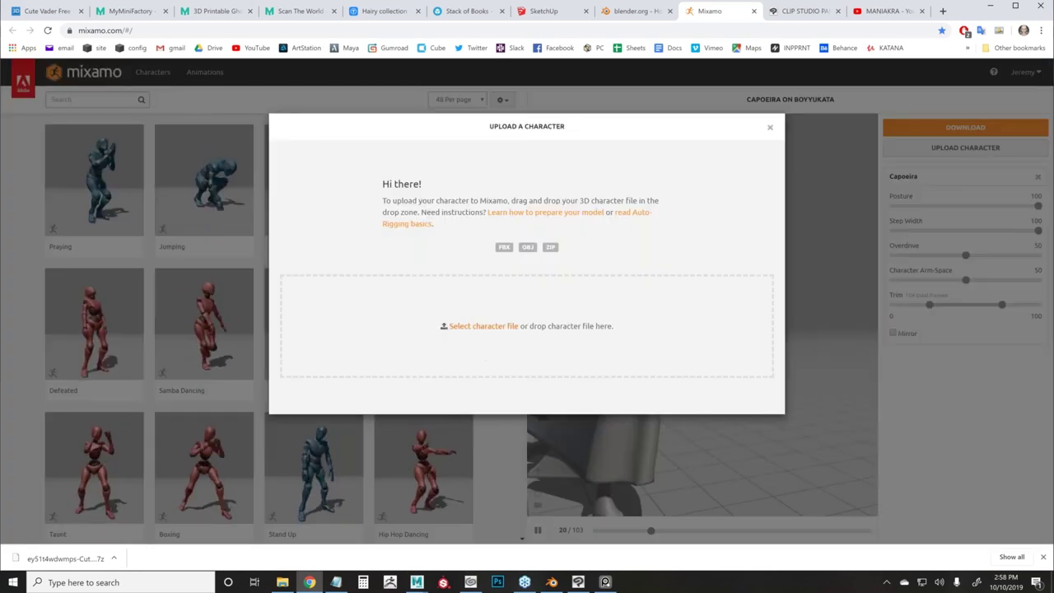
left_click(495, 326)
left_click_drag(119, 262, 112, 124)
left_click(56, 121)
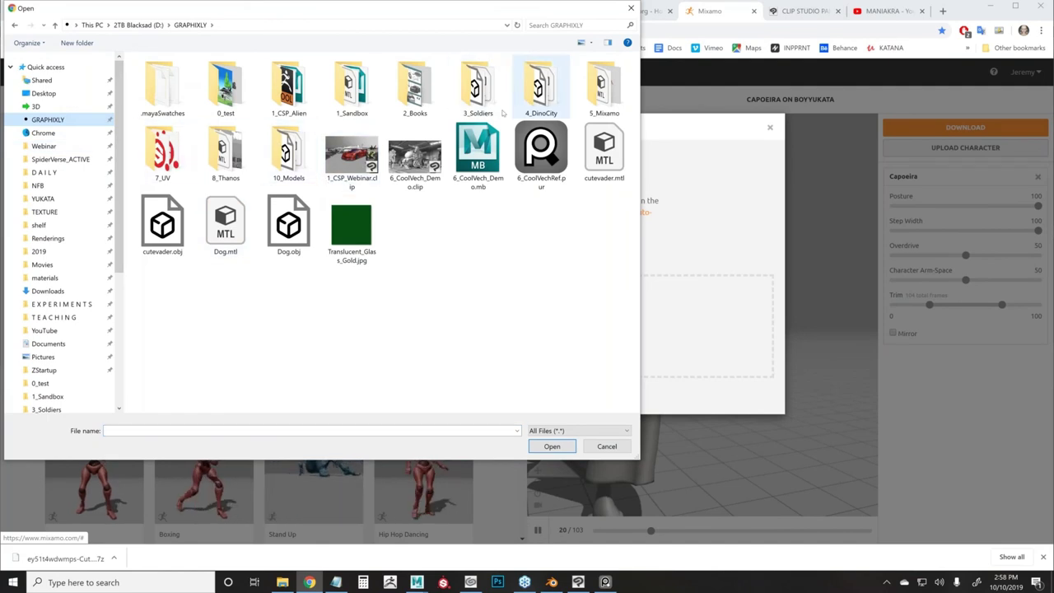
double_click(604, 86)
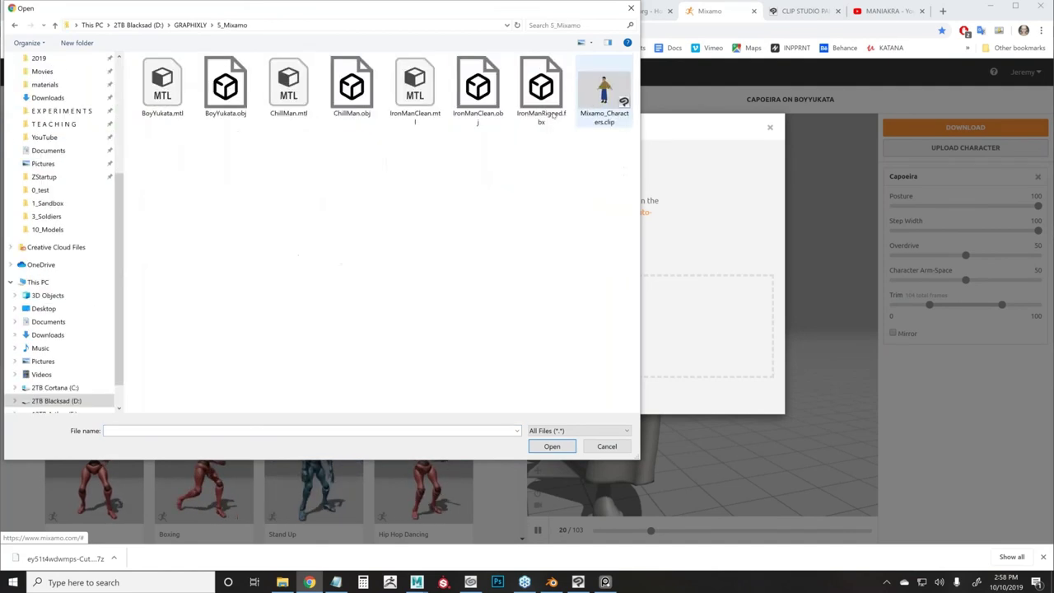
left_click(457, 122)
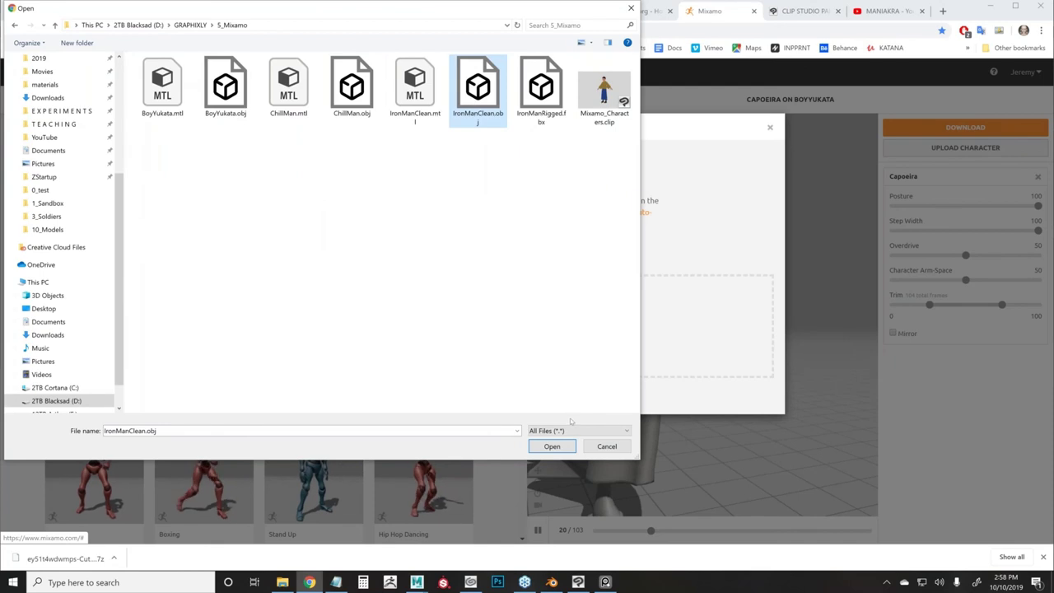
left_click(553, 445)
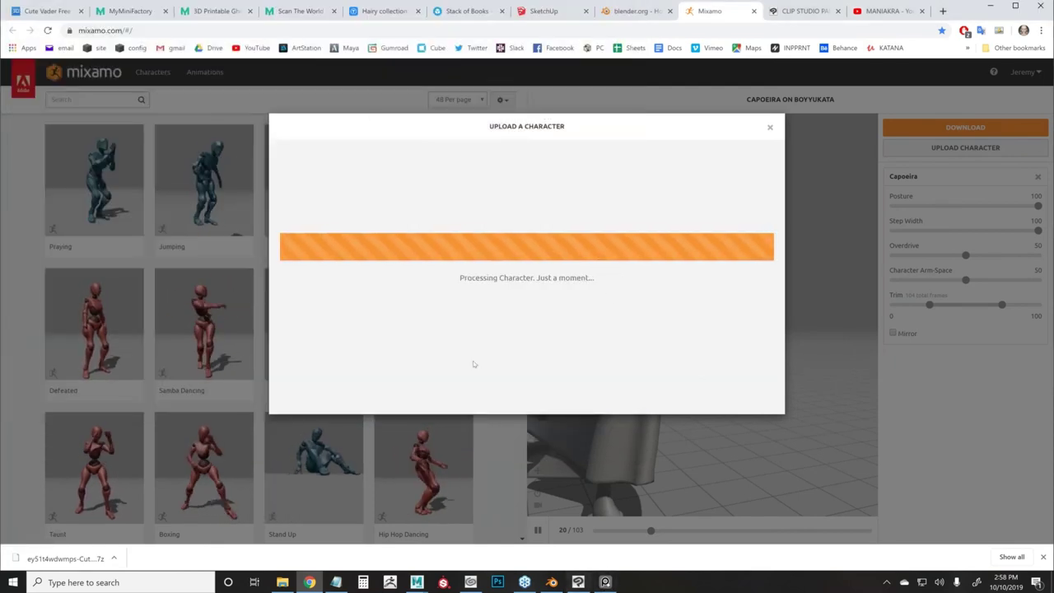
- Switch back to Clip Studio Paint, delete the IronManClean layer and import the rigged model IronManRigged.fbx
left_click(578, 582)
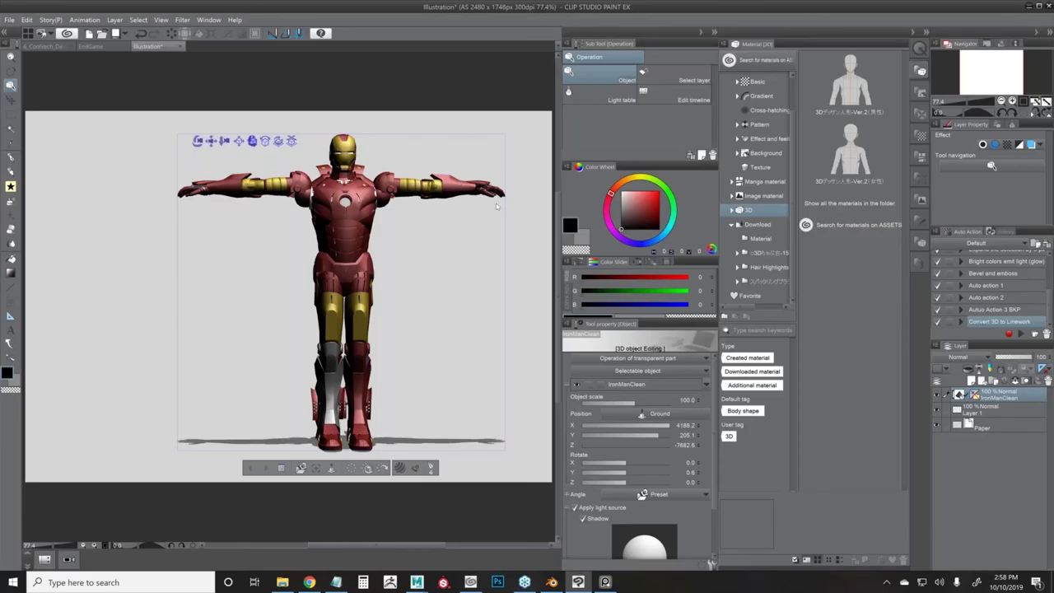
left_click(1045, 381)
left_click(9, 19)
mouse_move(82, 173)
left_click(214, 221)
left_click(341, 91)
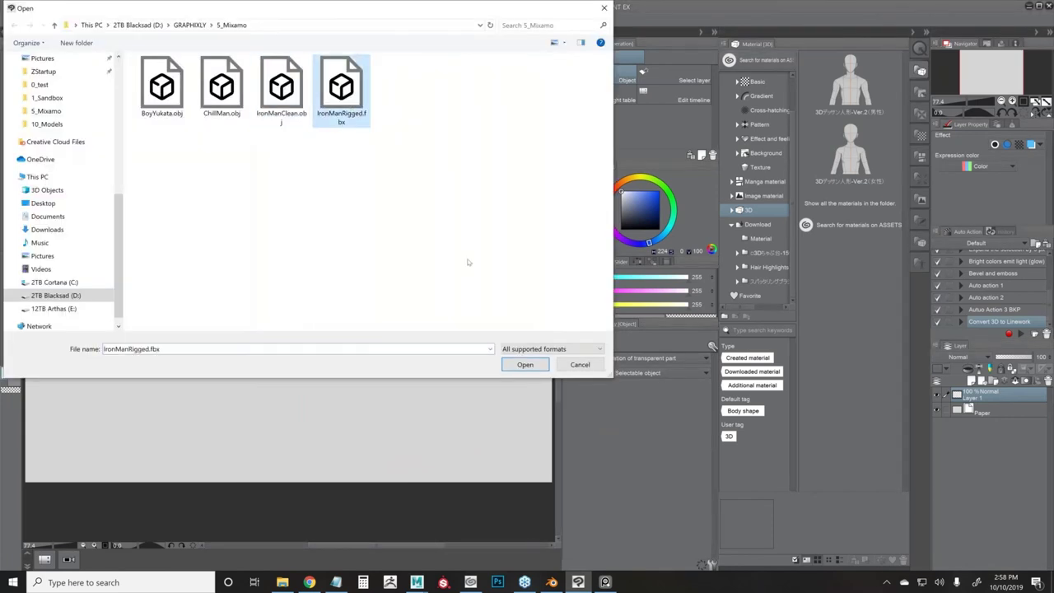
left_click(525, 364)
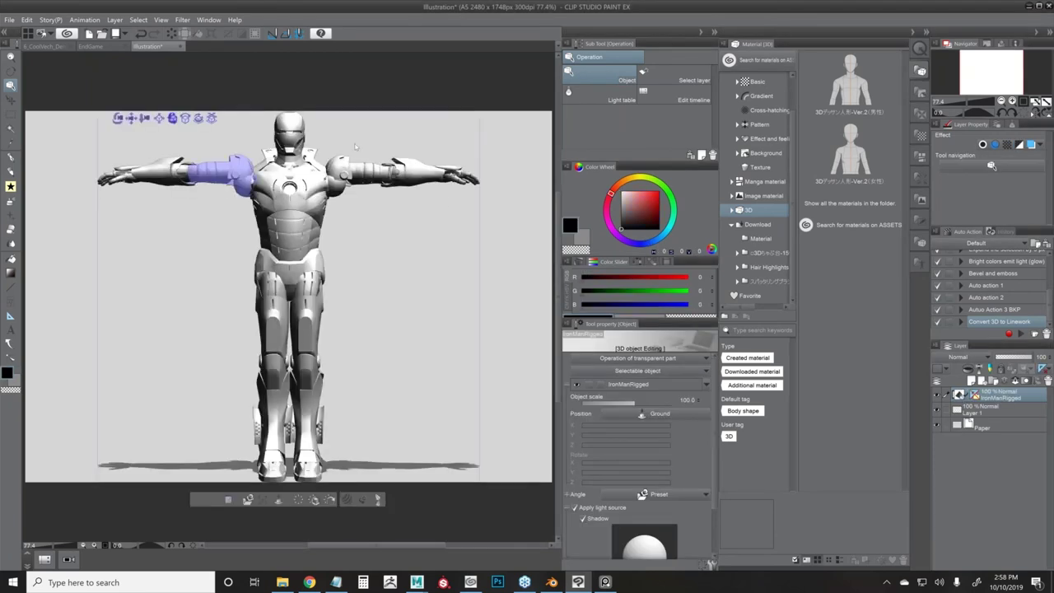
- Pose the rigged Iron Man by rotating both upper arms down from the T-pose towards the sides of the body
left_click(215, 180)
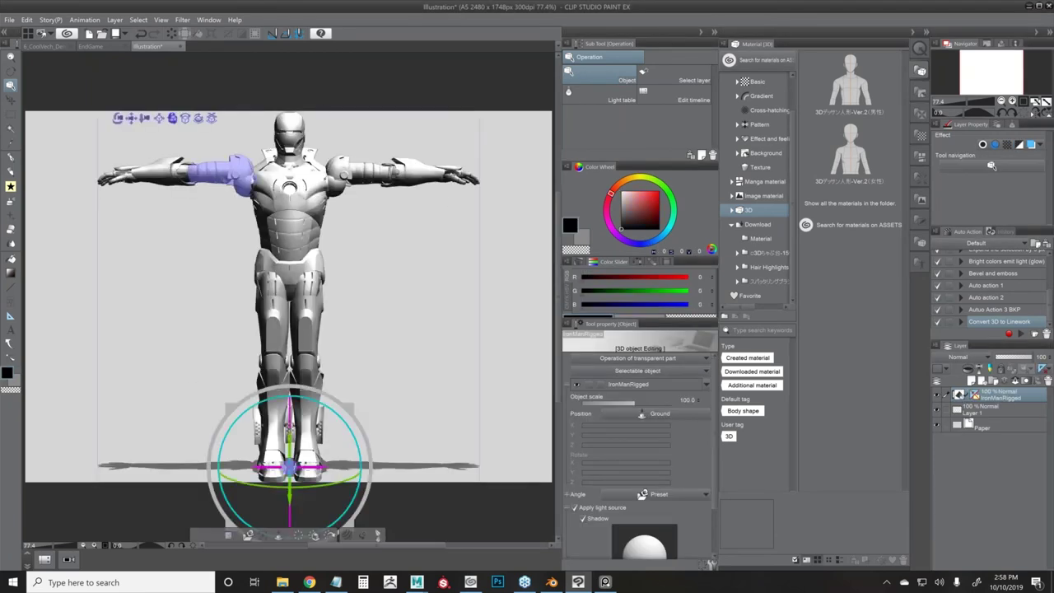
left_click_drag(321, 398, 312, 396)
key("ctrl+z")
left_click(217, 175)
left_click_drag(273, 151, 235, 144)
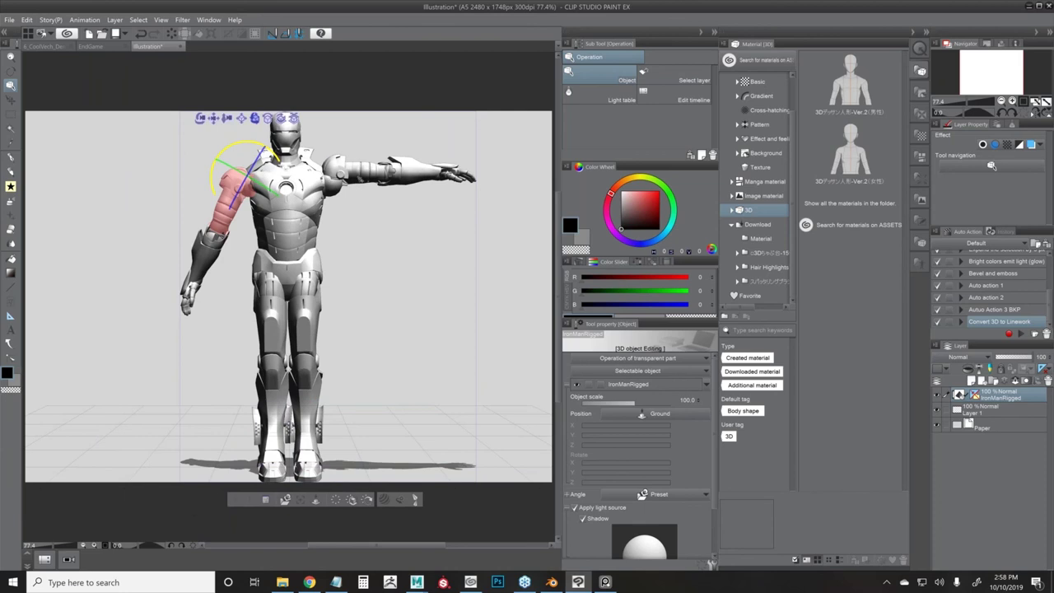
left_click(350, 170)
left_click_drag(353, 154, 349, 262)
- Pick the torso and right-arm joints of the rigged figure and rotate the right forearm straighter downward
left_click(347, 262)
left_click_drag(331, 207, 296, 223)
left_click(288, 222)
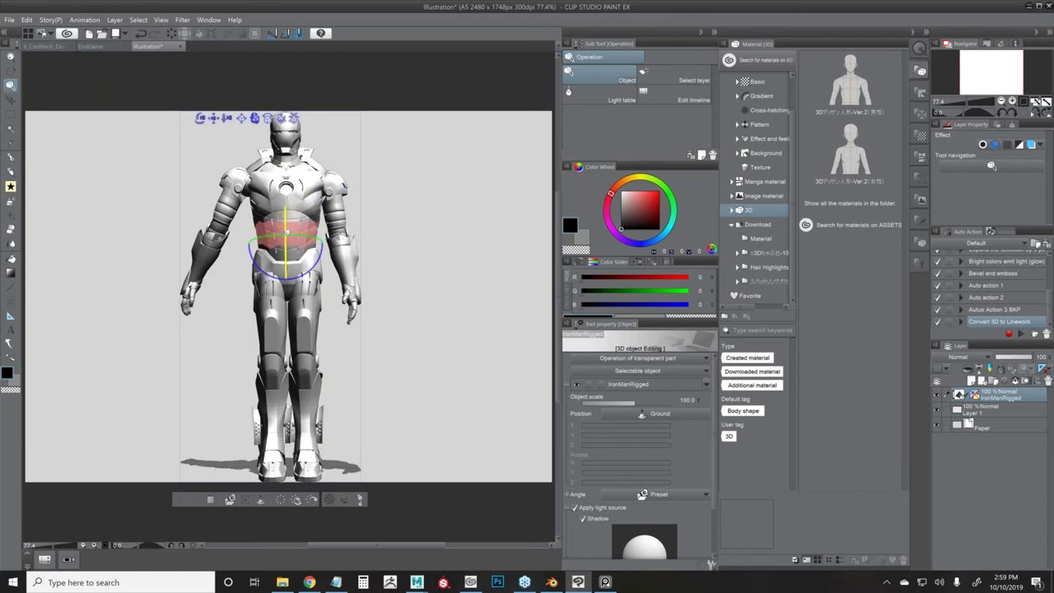
left_click(230, 199)
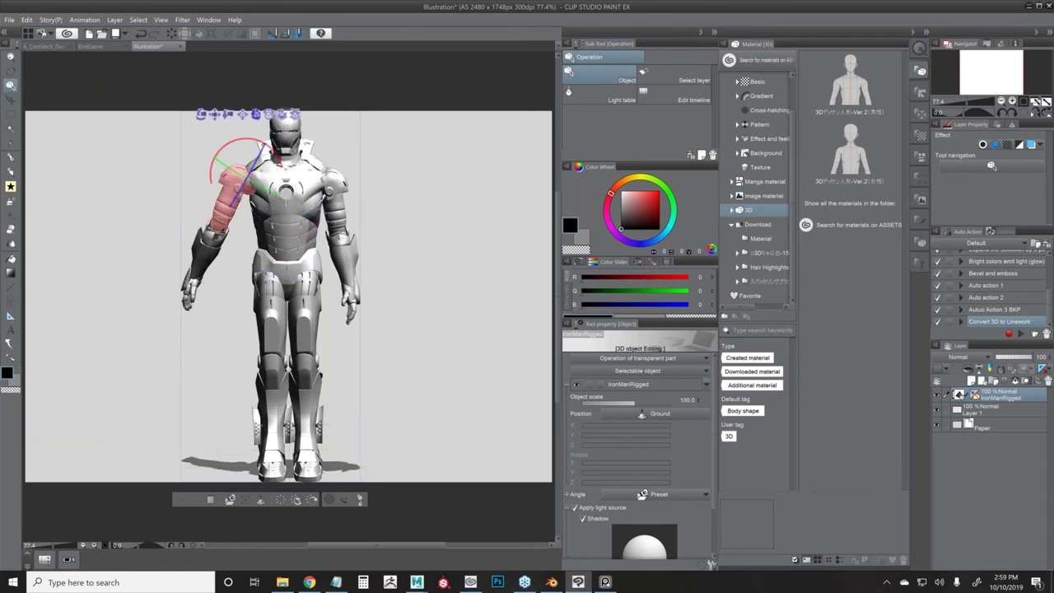
left_click_drag(239, 192, 212, 240)
left_click(211, 237)
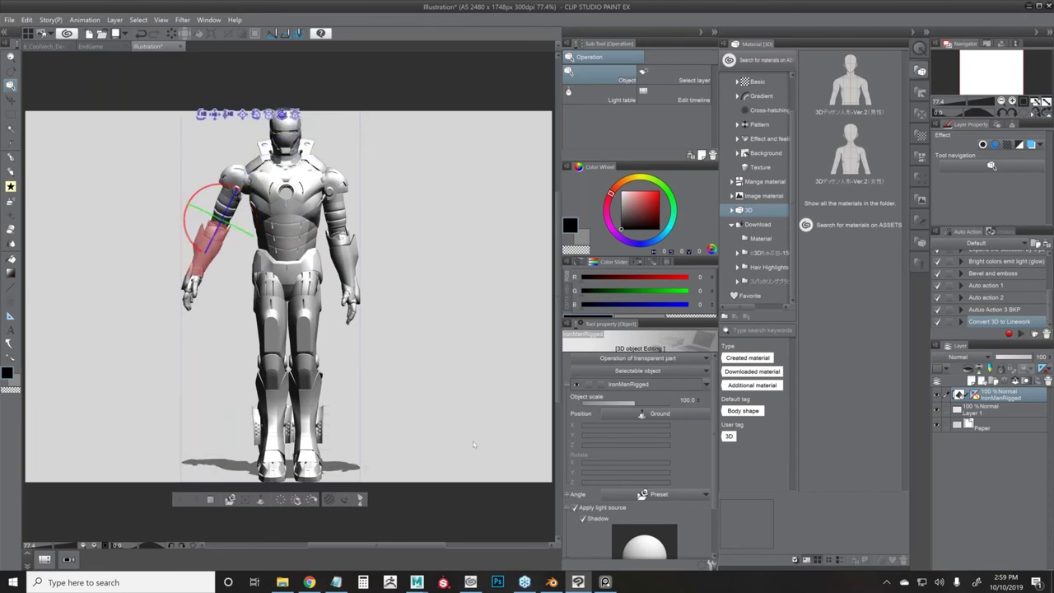
left_click_drag(448, 445, 400, 440)
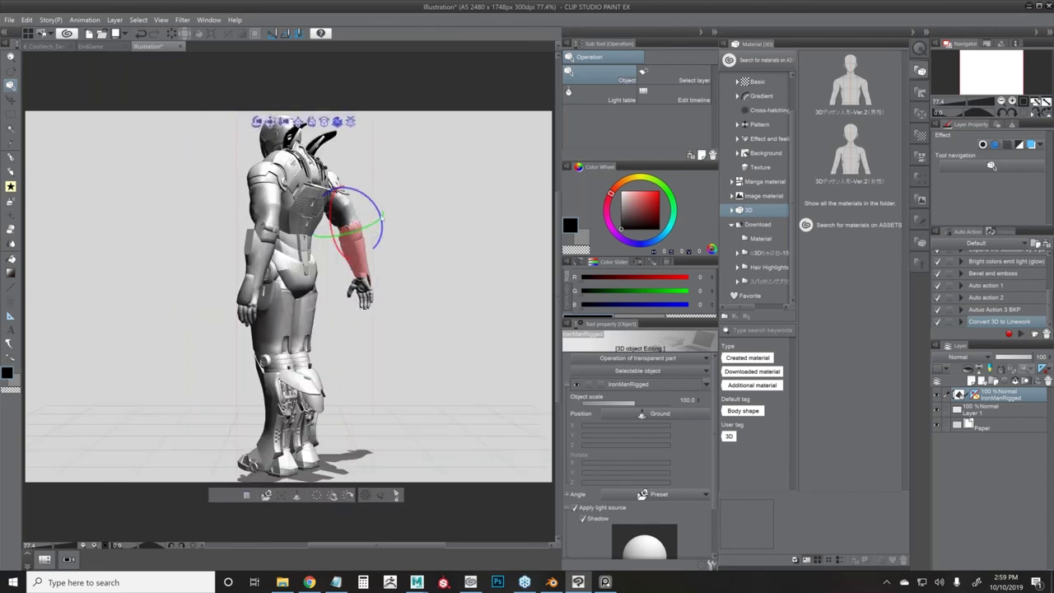
left_click_drag(338, 127, 332, 126)
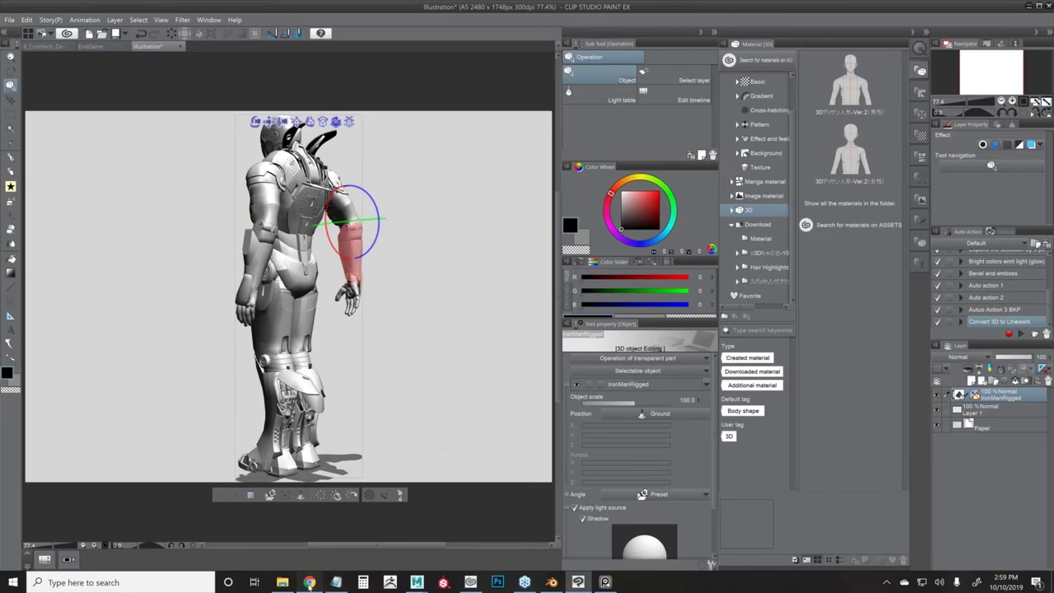
- Switch to Mixamo, place the chin, wrist, elbow, knee and groin markers on the Iron Man model and start auto-rigging with Standard Skeleton (65)
left_click(310, 582)
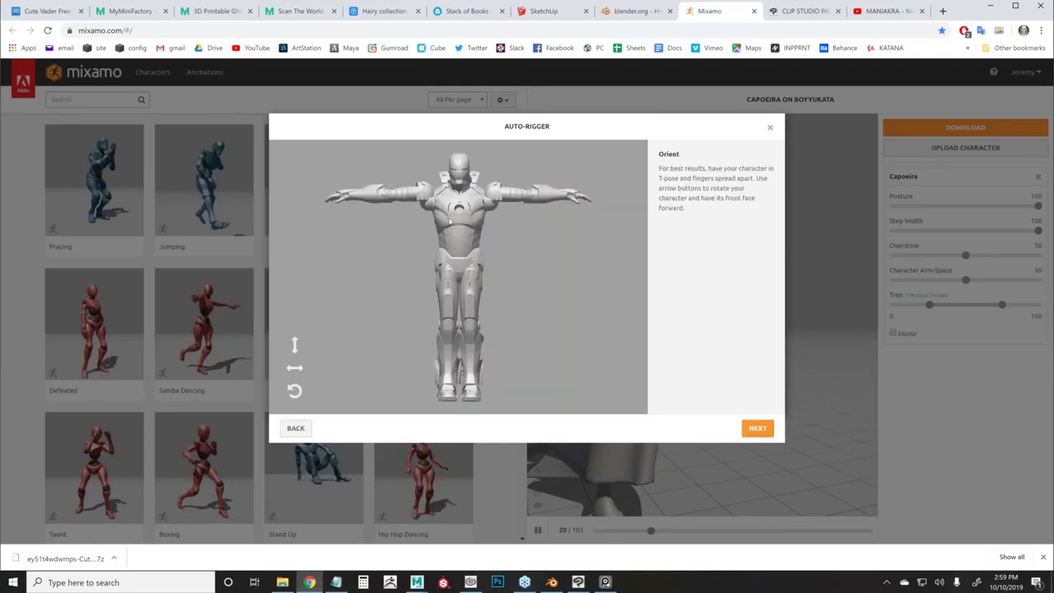
left_click(757, 428)
left_click_drag(328, 277, 458, 183)
mouse_move(328, 305)
left_mouse_down()
mouse_move(354, 304)
mouse_move(376, 229)
mouse_move(353, 195)
left_mouse_up()
left_click_drag(355, 331, 390, 195)
left_click_drag(355, 359, 449, 326)
left_click_drag(329, 386, 457, 277)
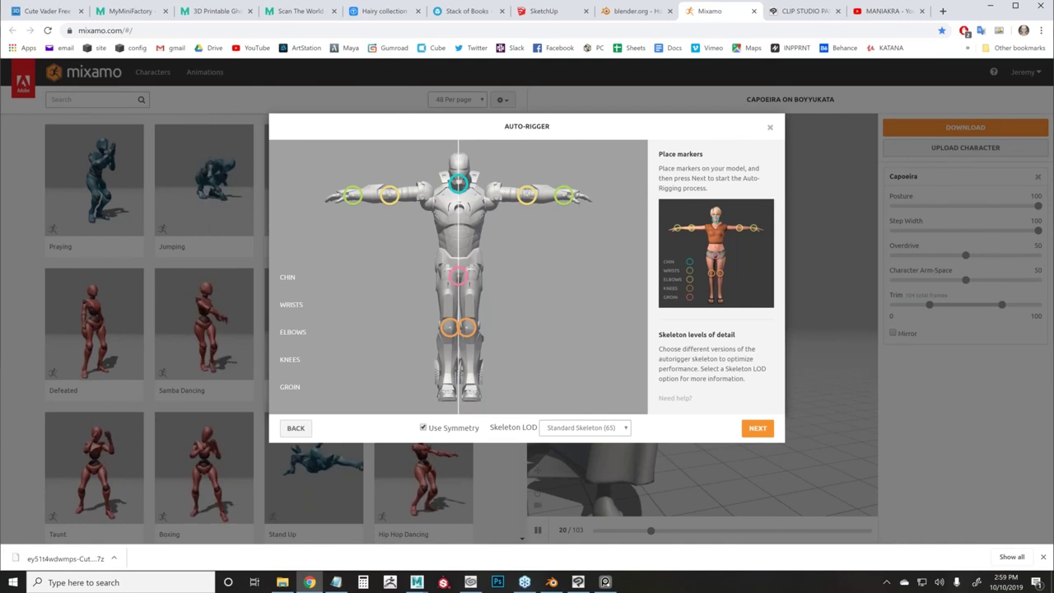
left_click(758, 428)
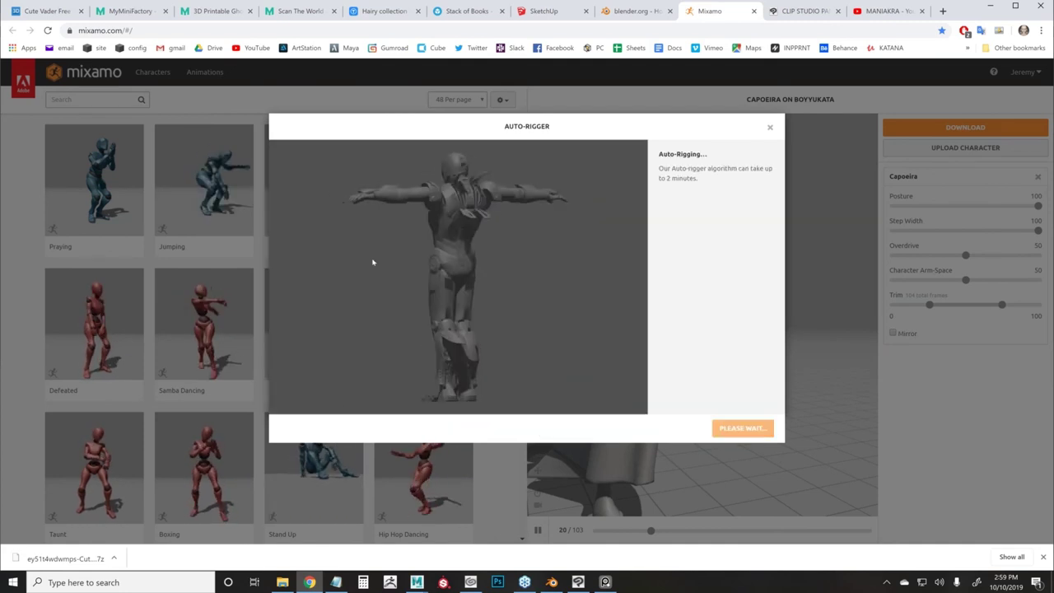
- Switch back to Clip Studio Paint and rotate the rigged Iron Man's head backward so the face points upward
left_click(581, 584)
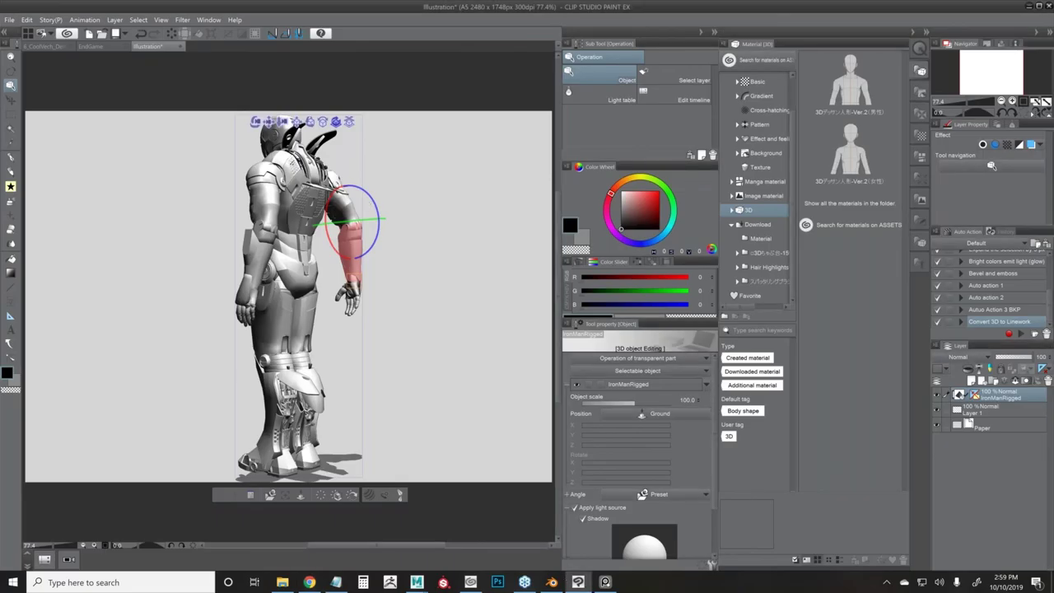
left_click_drag(373, 207, 138, 59)
left_click_drag(167, 108, 212, 368)
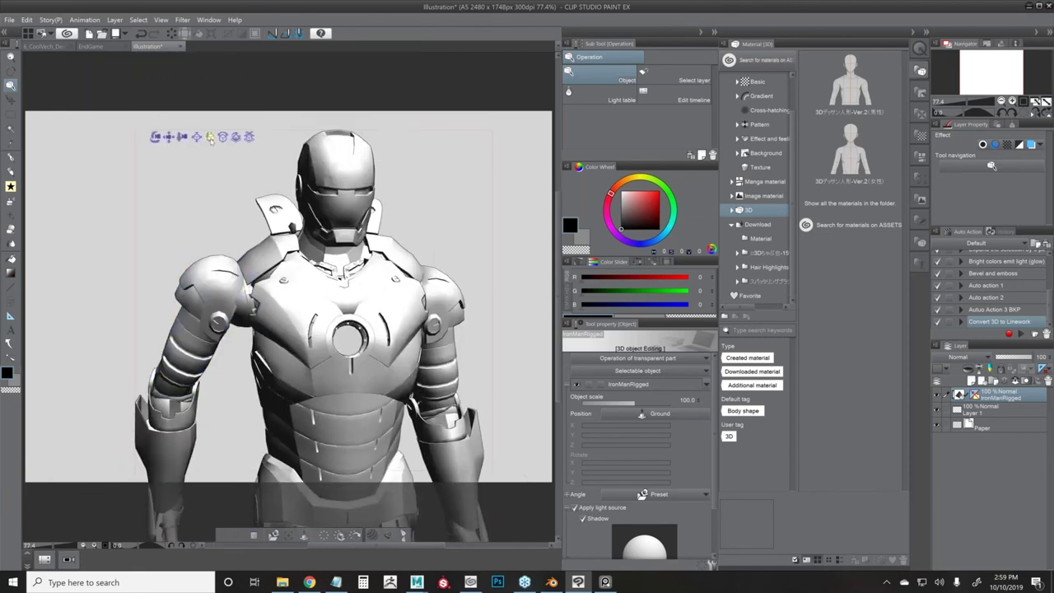
left_click_drag(458, 247, 384, 252)
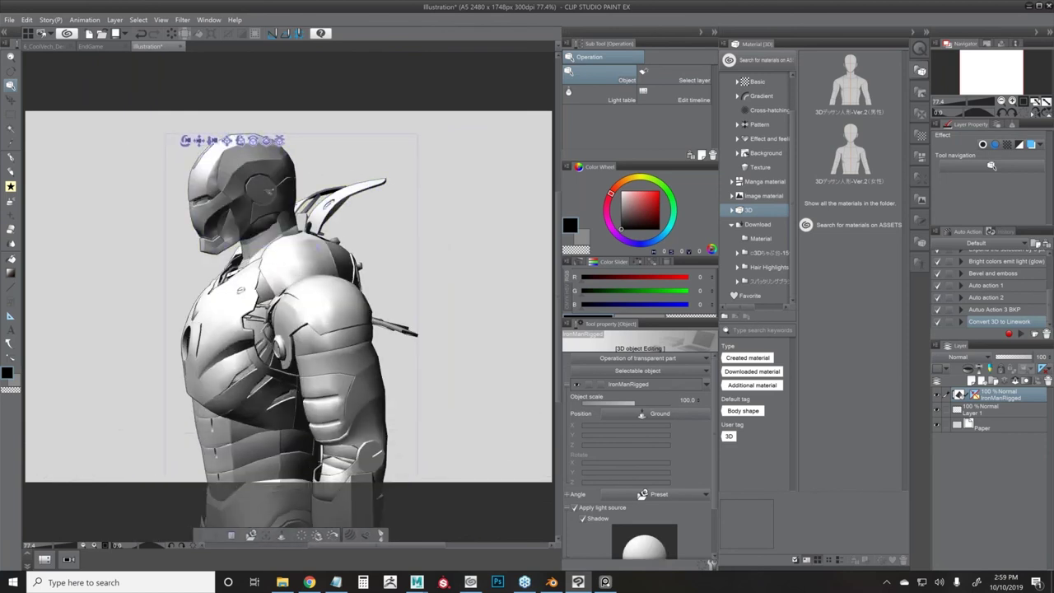
left_click(234, 195)
left_click_drag(450, 244, 458, 253)
left_click_drag(280, 197, 349, 220)
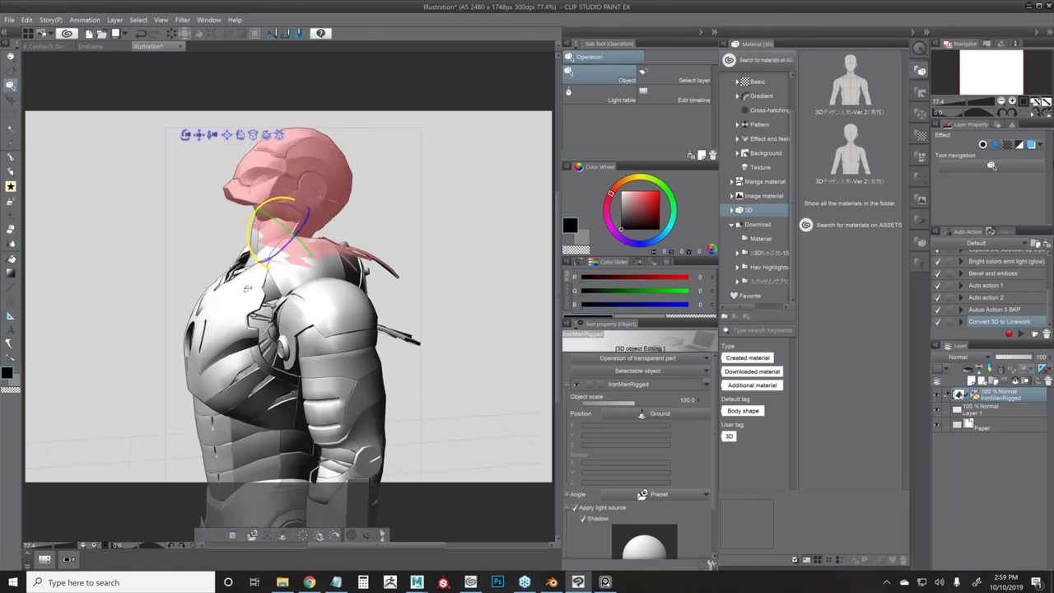
- Add the male Ver.2 3D drawing figure to the scene behind Iron Man and select it for posing
left_click_drag(859, 88, 465, 353)
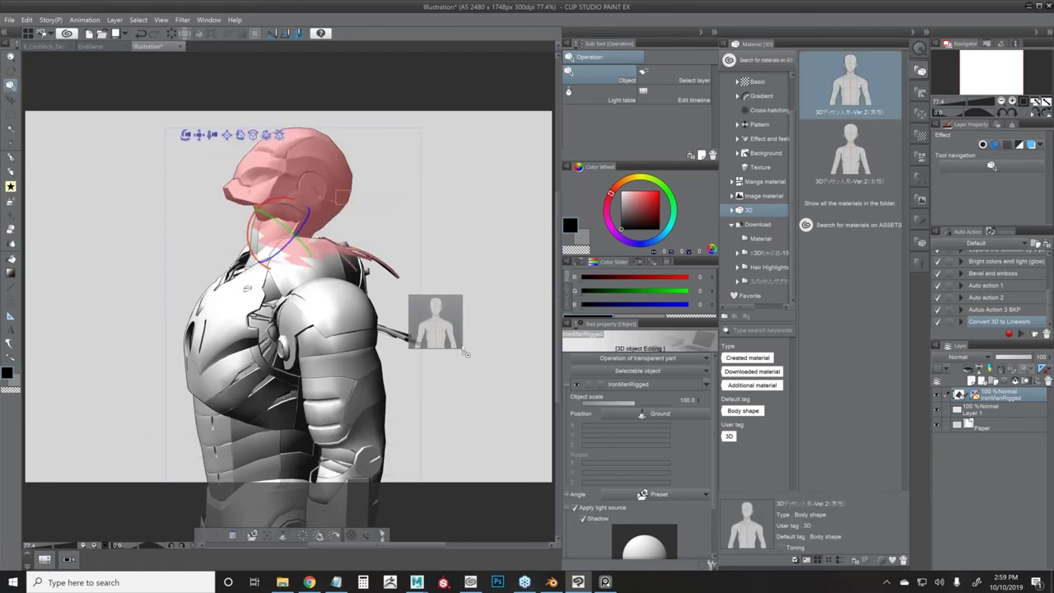
mouse_move(495, 179)
left_mouse_down()
mouse_move(425, 329)
mouse_move(441, 308)
mouse_move(410, 310)
left_mouse_up()
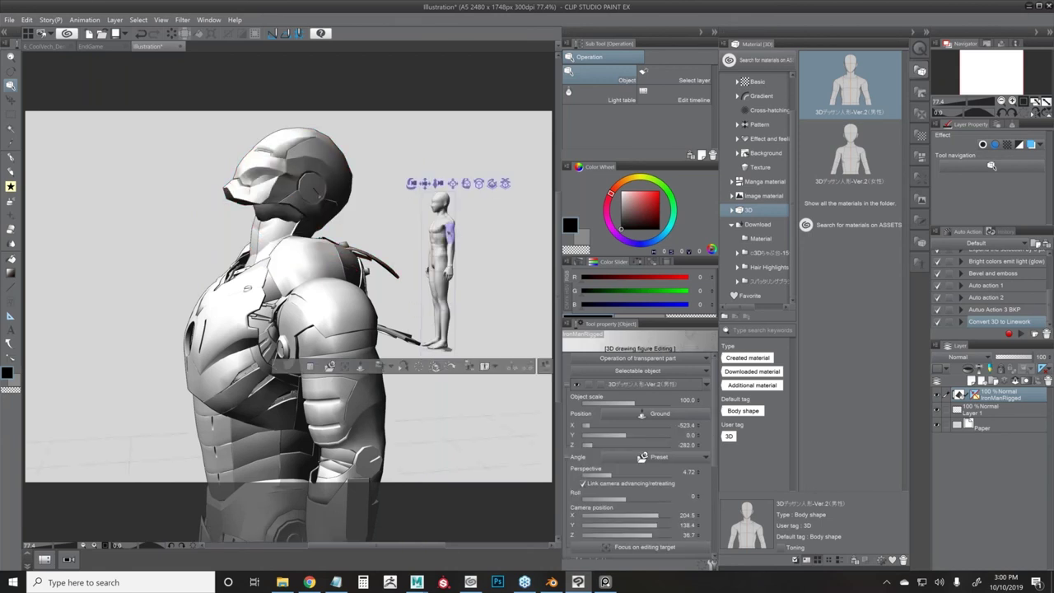
left_click(454, 235)
left_click_drag(468, 313, 477, 285)
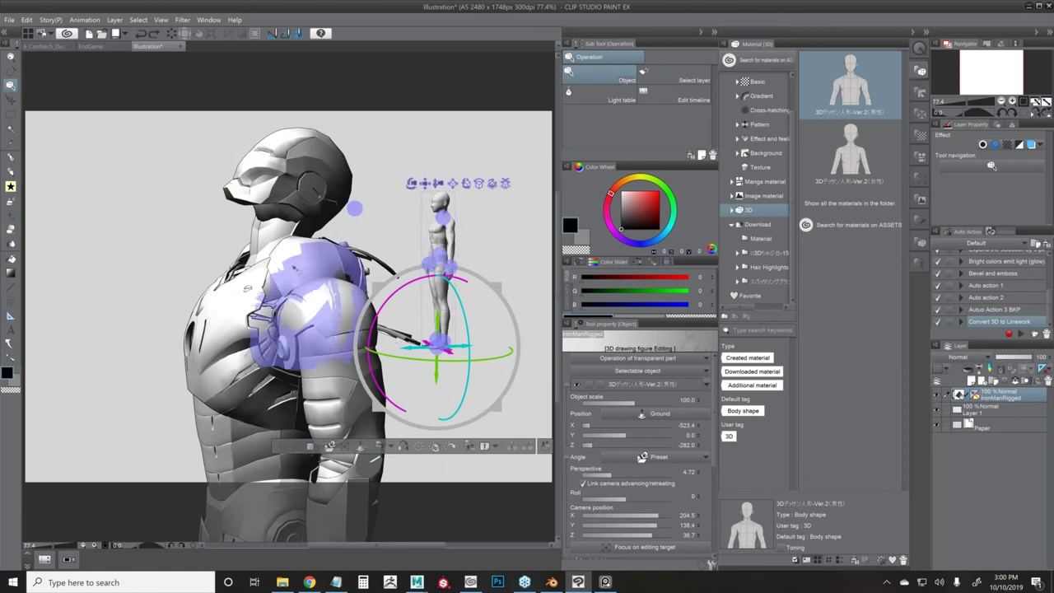
- Pose the drawing figure with its control points into a stride, with one leg stretched forward and the arm bent back
left_click(294, 267)
left_click(443, 252)
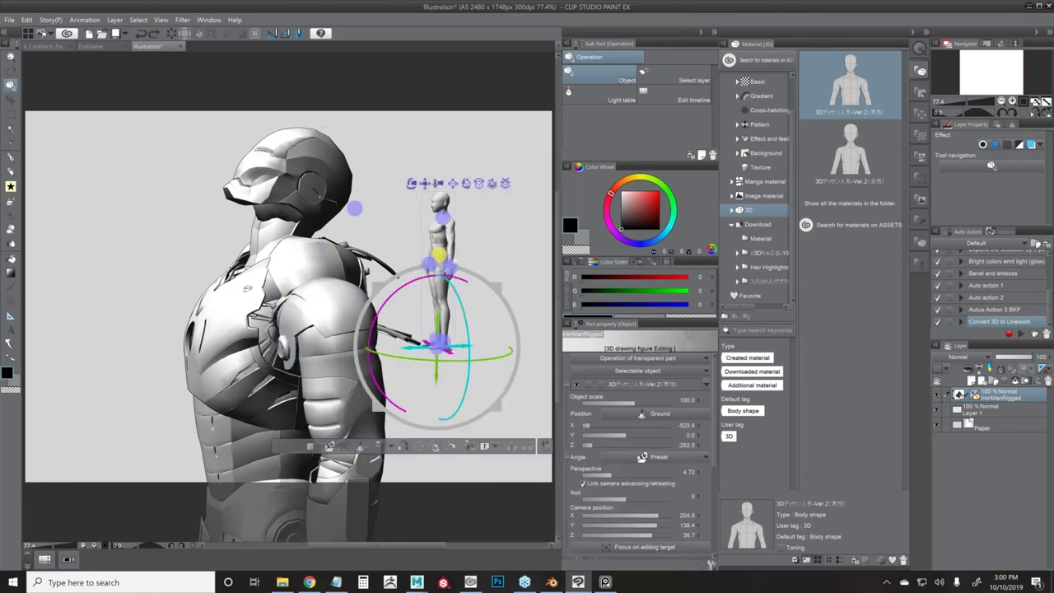
left_click(444, 261)
left_click(449, 257)
left_click(443, 262)
left_click(448, 267)
left_click(448, 266)
left_click_drag(447, 218, 518, 244)
left_click_drag(446, 169, 374, 216)
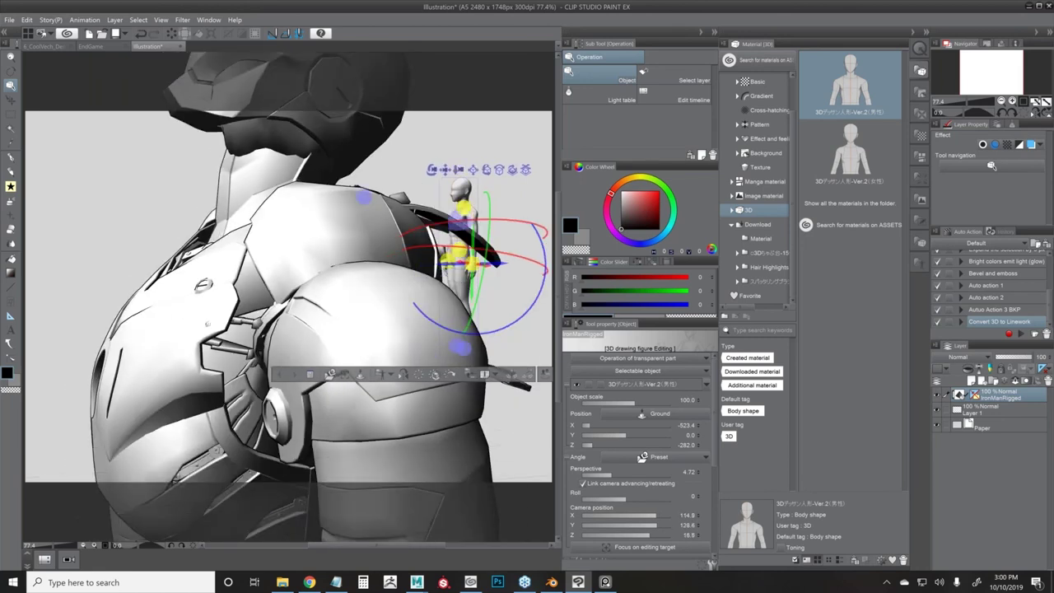
left_click_drag(392, 286, 404, 283)
left_click_drag(379, 358, 339, 347)
scroll(449, 337, "up", 1)
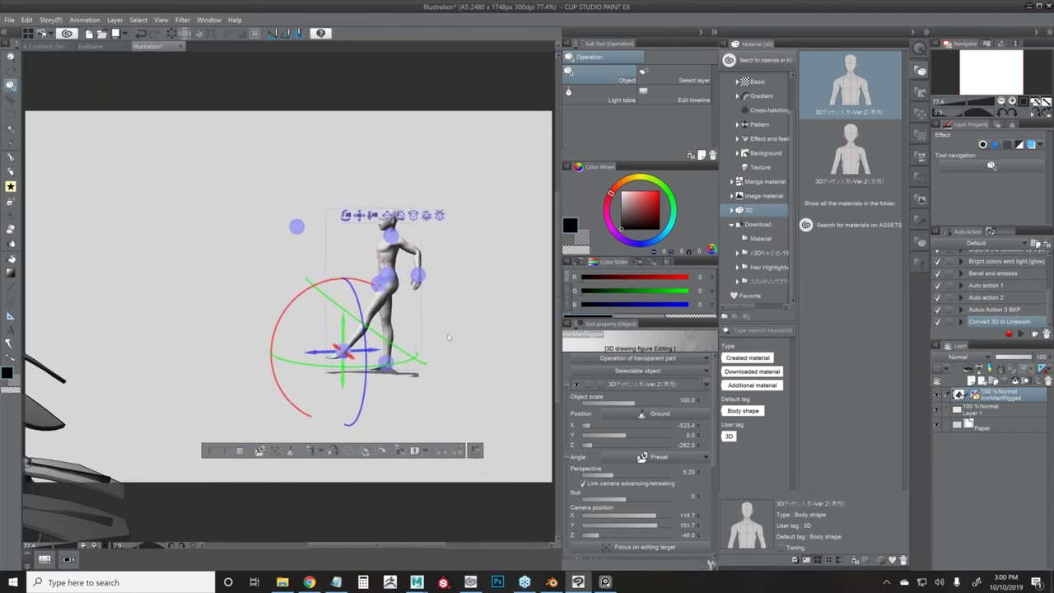
- Select Iron Man's chest section, return to the Object tool and undo the last few changes
left_click_drag(449, 336, 313, 337)
left_click(280, 301)
left_click_drag(302, 60, 132, 51)
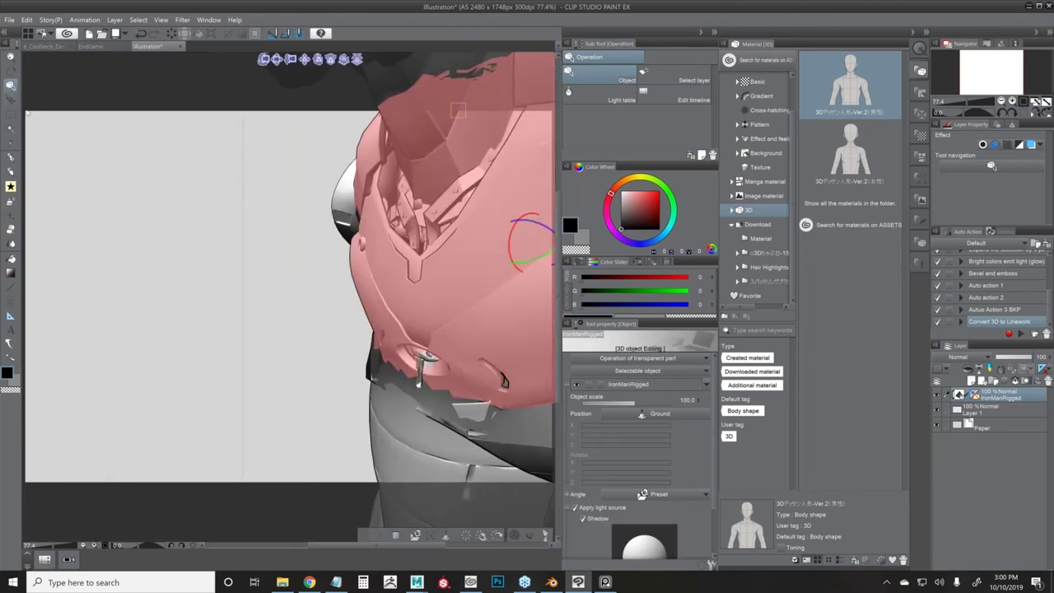
key("k")
left_click(11, 85)
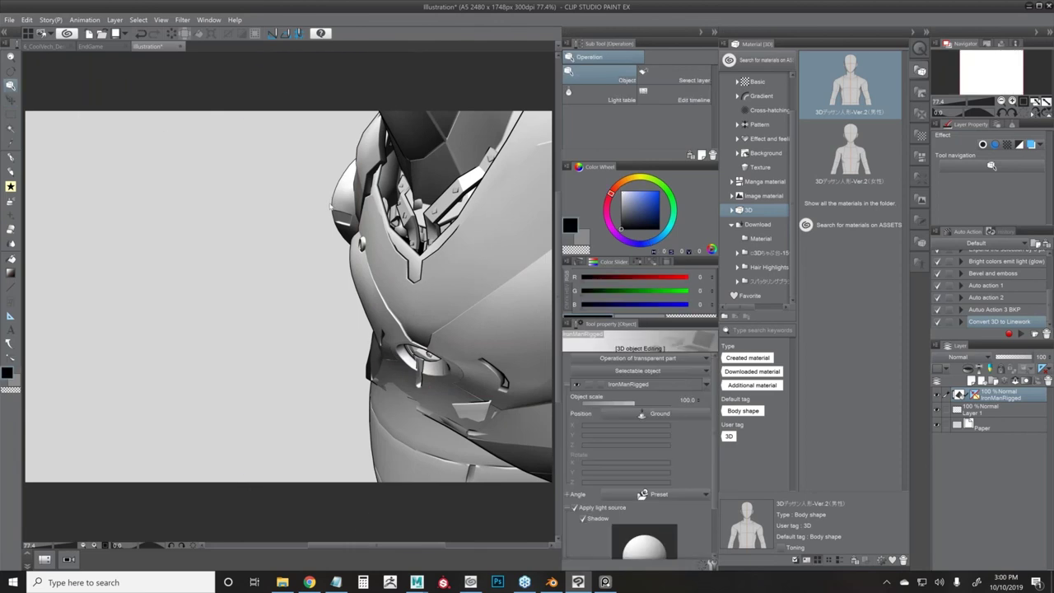
left_click_drag(290, 59, 274, 14)
key("ctrl+z")
key("ctrl+z")
key("ctrl+z")
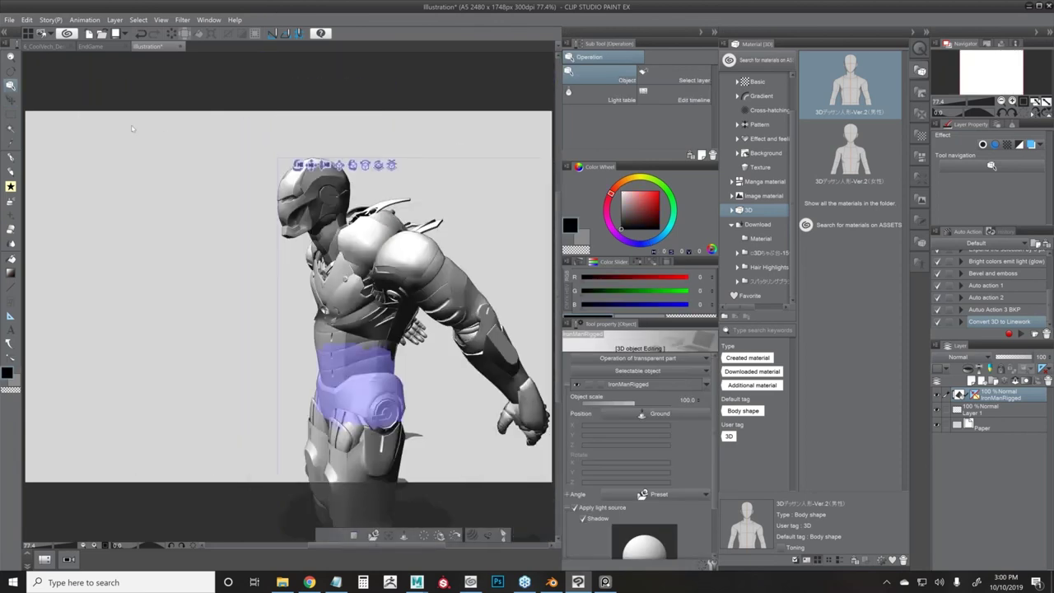
key("ctrl+z")
key("ctrl+z")
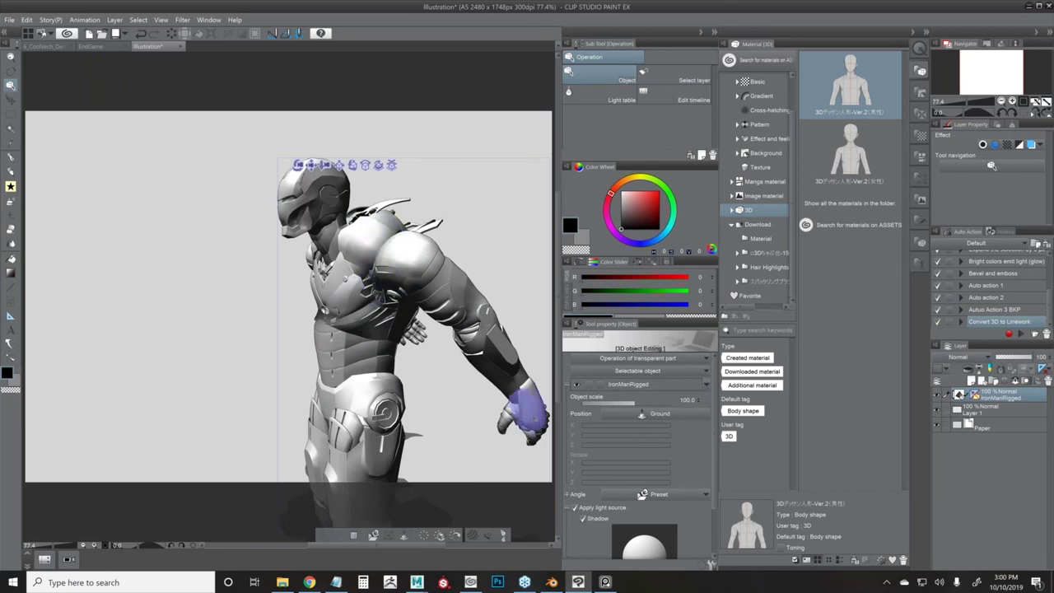
- Rotate Iron Man's left hand at the wrist, bend the upper body forward and select the left forearm
left_click(520, 410)
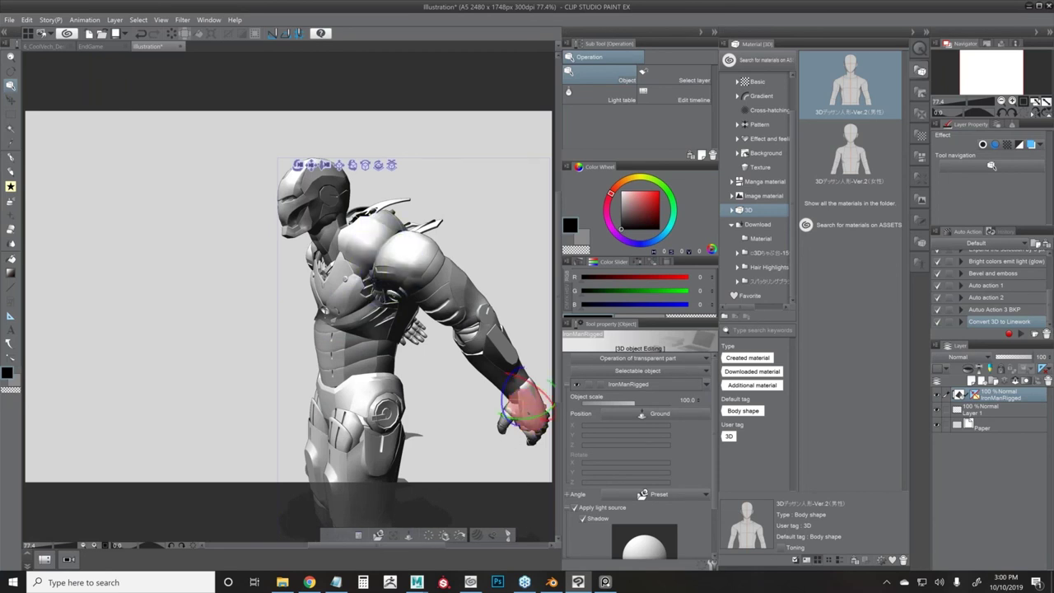
left_click_drag(534, 395, 466, 395)
left_click_drag(486, 322, 531, 317)
left_click(497, 321)
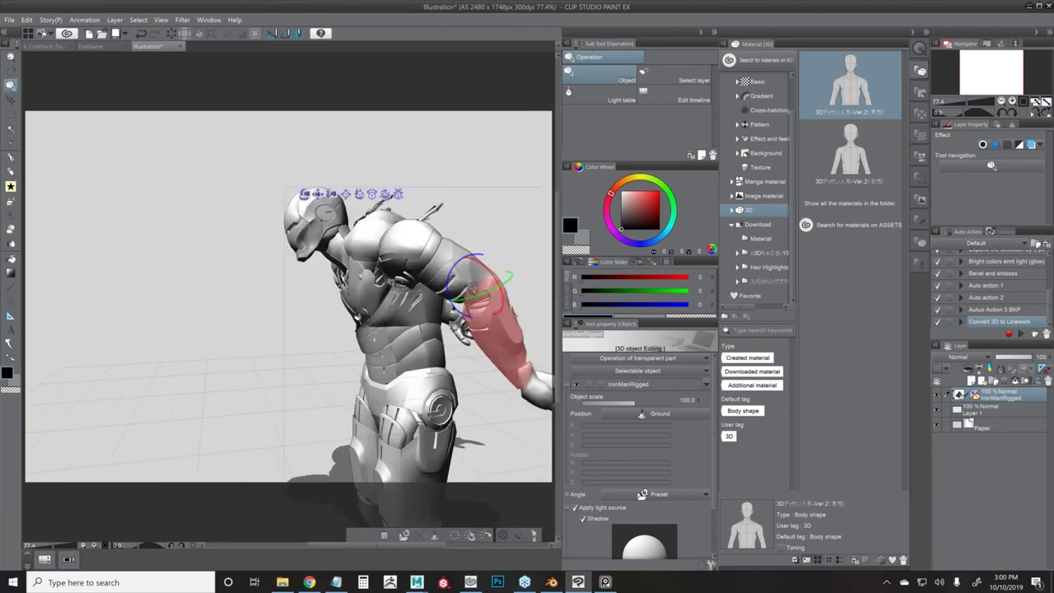
left_click_drag(284, 339, 234, 344)
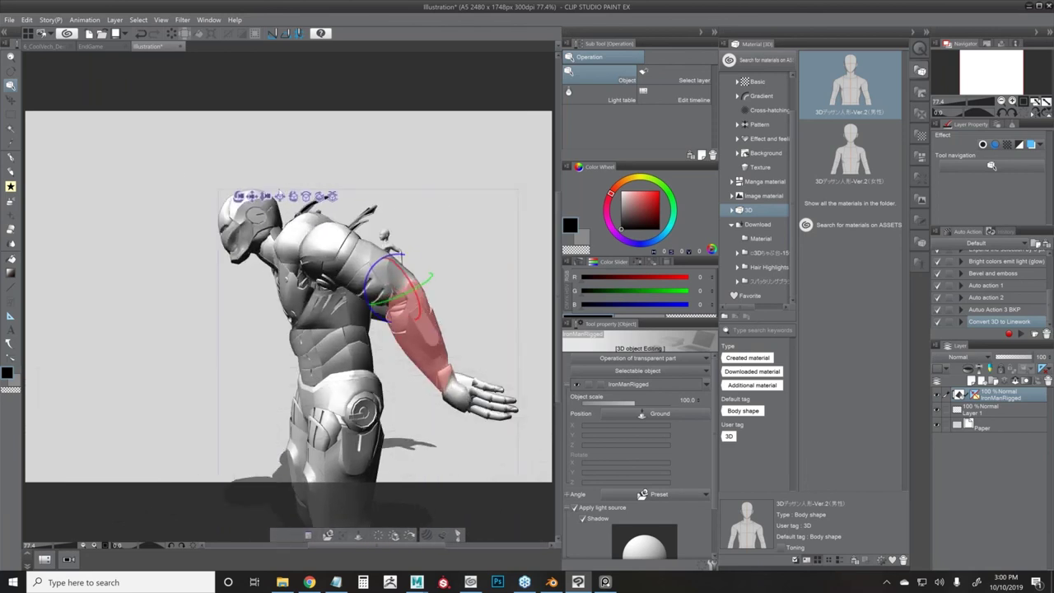
- Rotate Iron Man's left hand inward at the wrist from a front view
left_click_drag(293, 196, 312, 579)
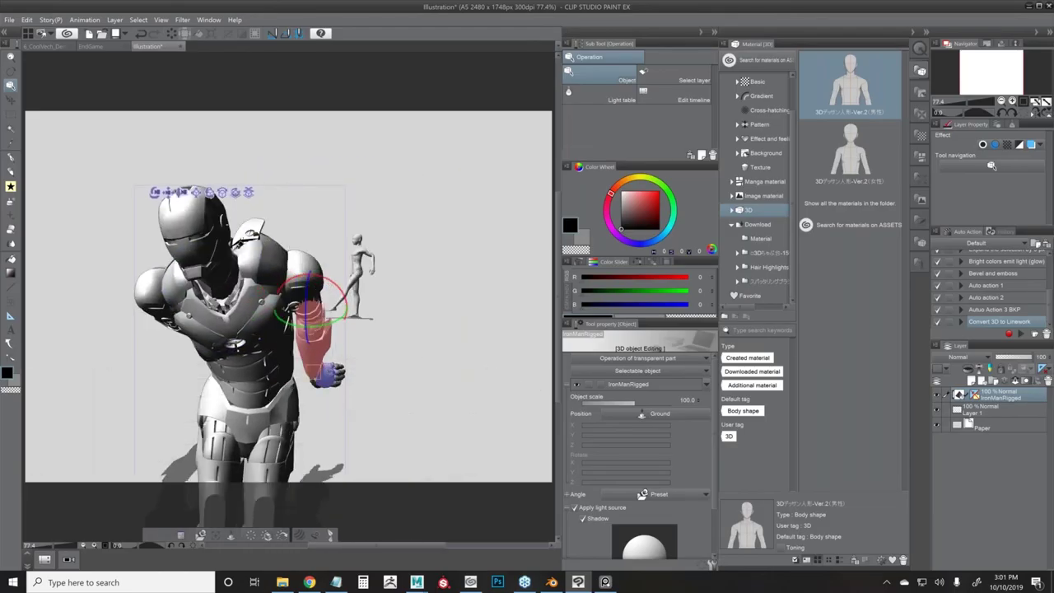
left_click(331, 374)
left_click_drag(333, 385, 386, 354)
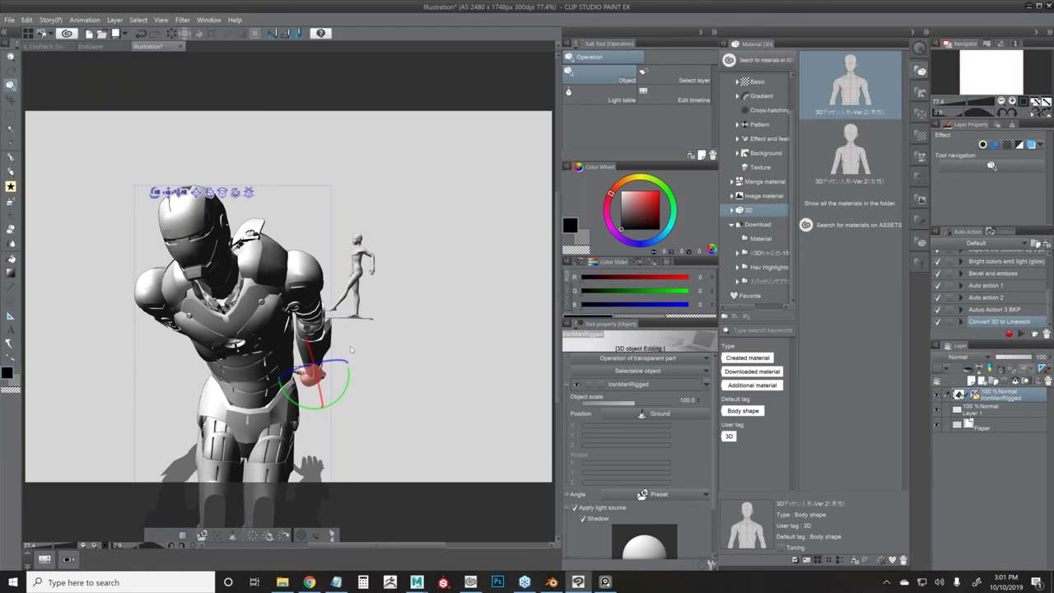
mouse_move(309, 582)
left_click(282, 581)
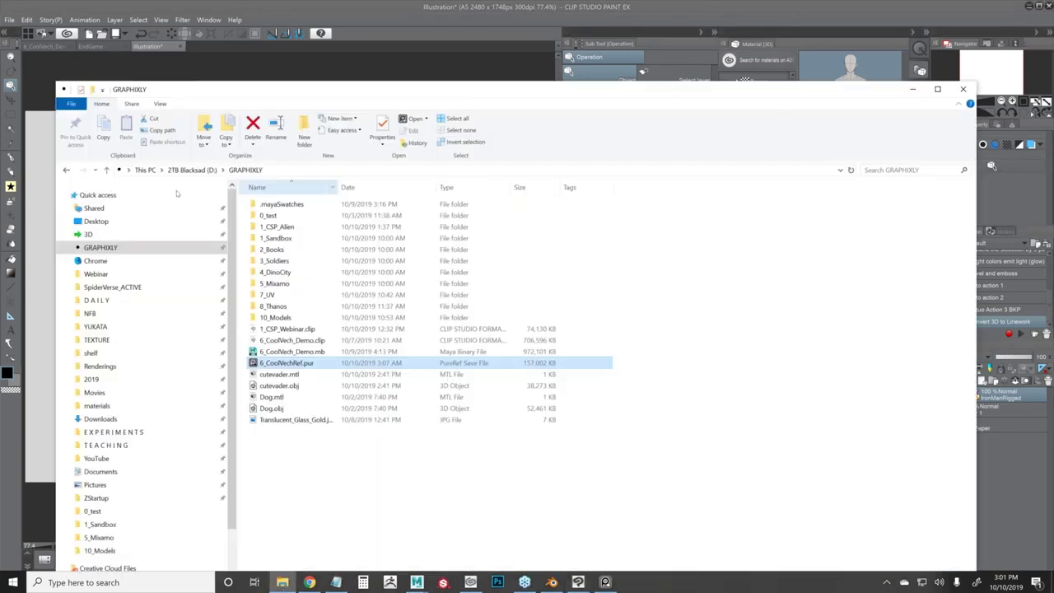
left_click(338, 75)
- Check the image resolution settings of the Illustration canvas without changing them
left_click(28, 20)
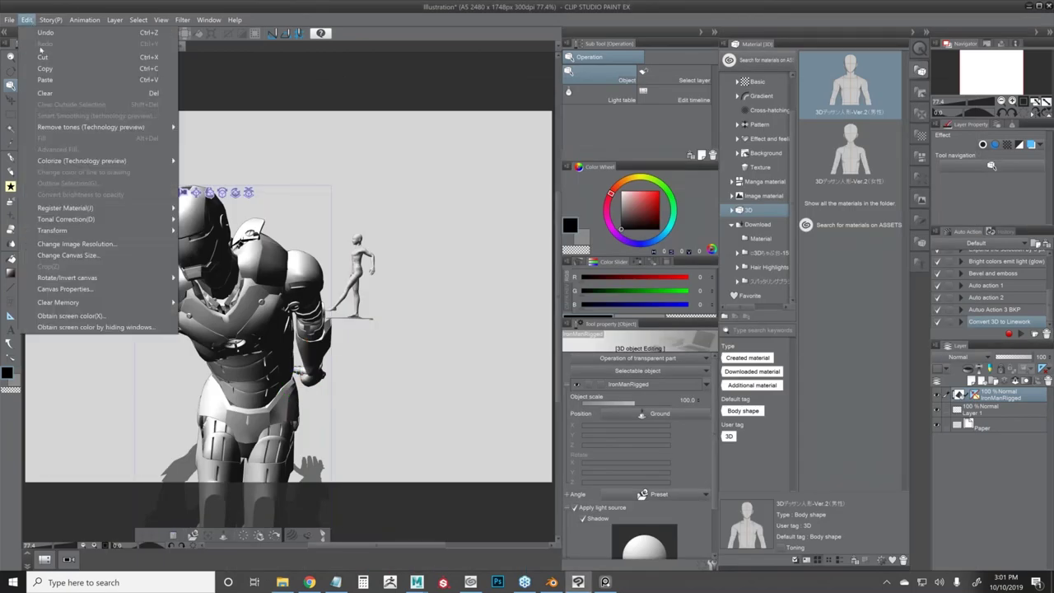
left_click(84, 244)
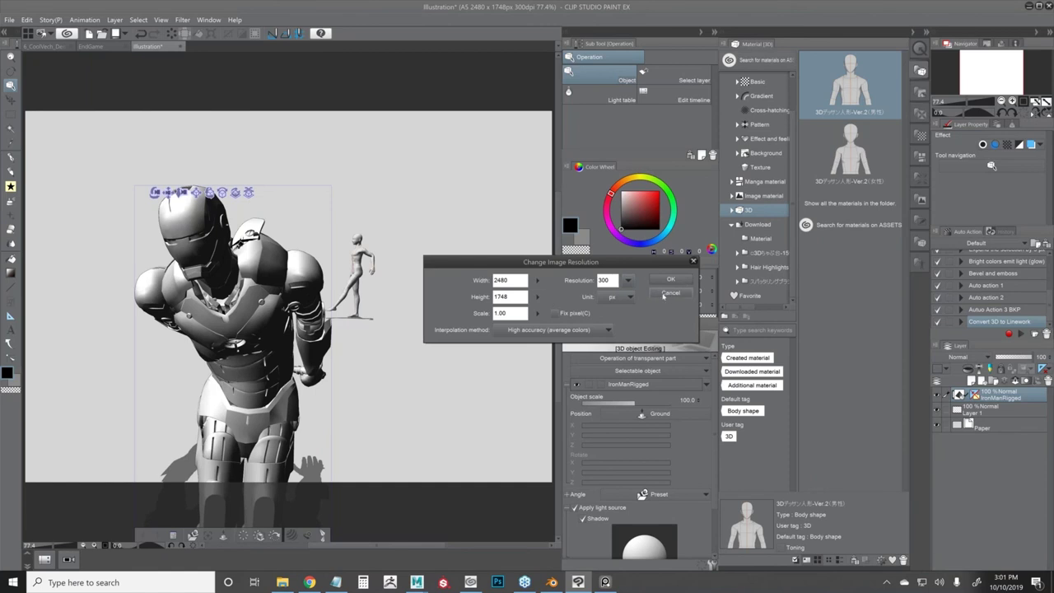
left_click(668, 293)
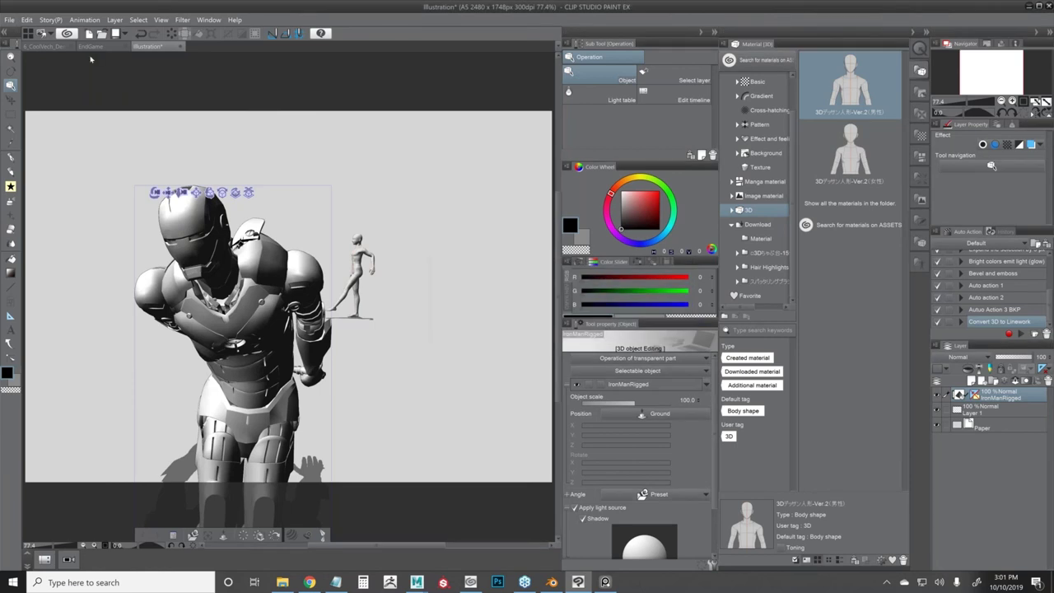
- Switch to the 6_CoolVech_Demo document and check its image resolution settings without changing them
left_click(40, 47)
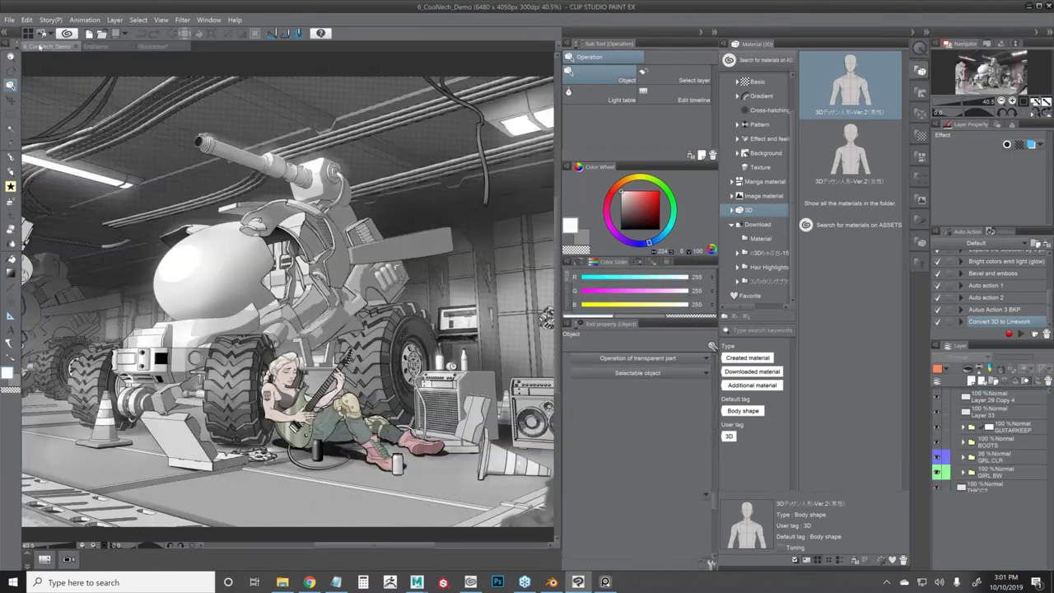
left_click(26, 19)
left_click(91, 244)
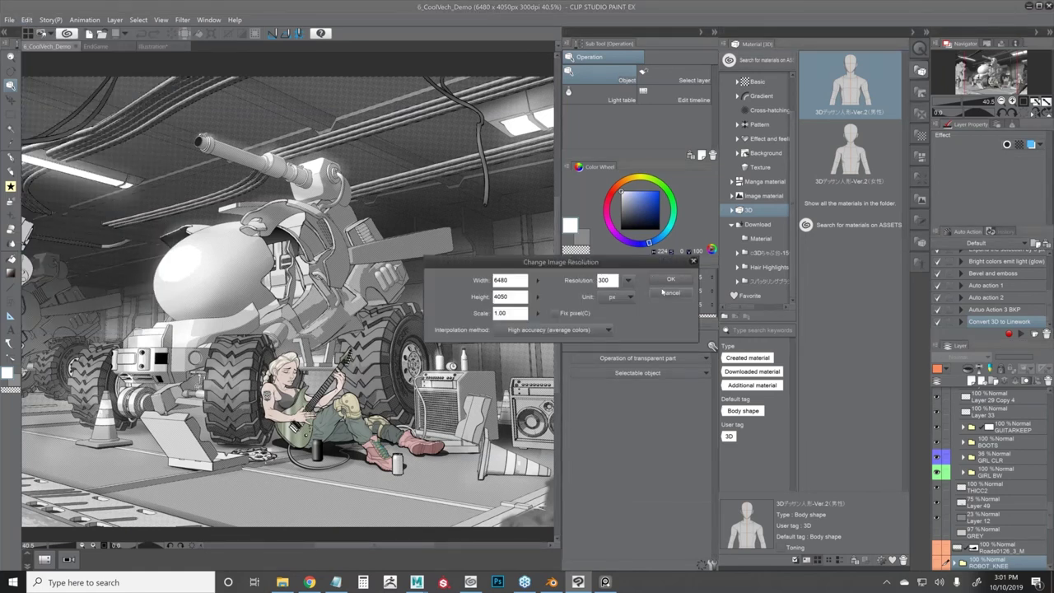
left_click_drag(614, 260, 669, 254)
left_click(724, 288)
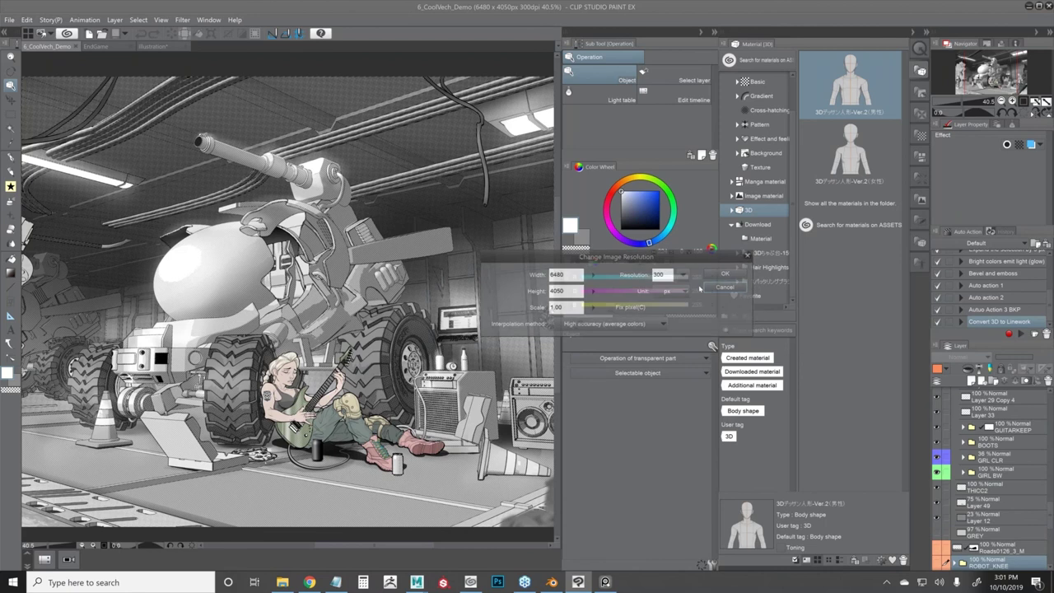
left_click(724, 286)
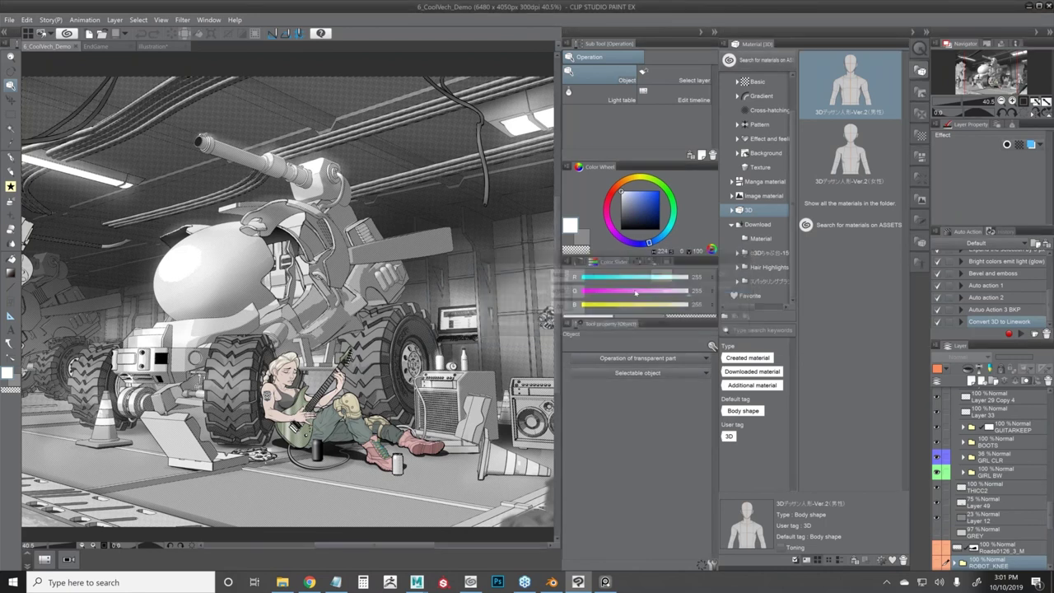
- Examine the screentone dots and linework on the vehicle in the 6_CoolVech_Demo artwork at several magnifications
scroll(183, 305, "up", 12)
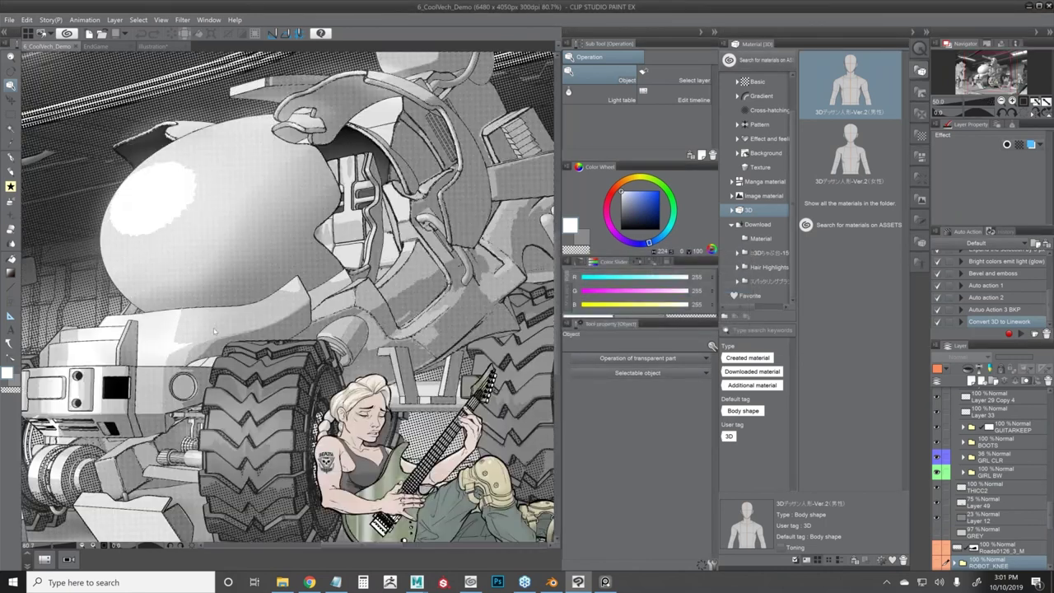
left_click_drag(183, 305, 217, 324)
scroll(215, 324, "down", 5)
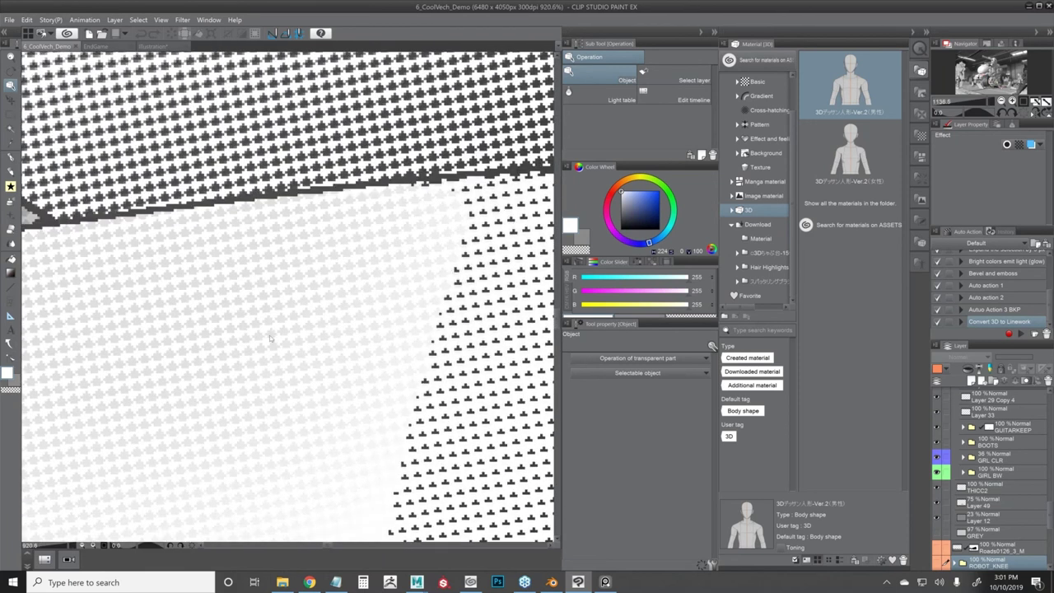
scroll(269, 338, "down", 5)
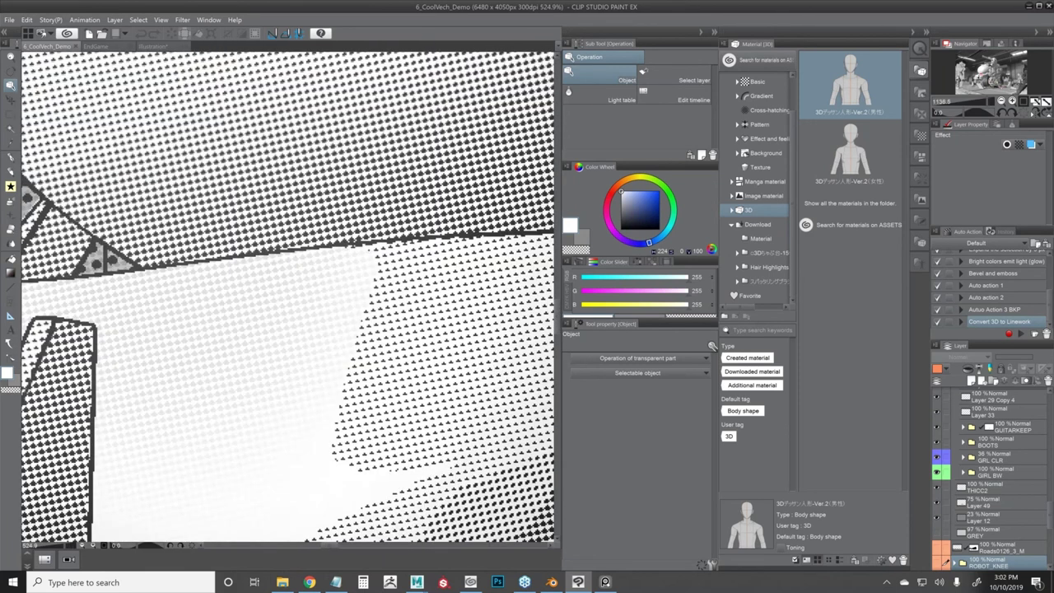
scroll(252, 312, "down", 6)
scroll(252, 313, "down", 2)
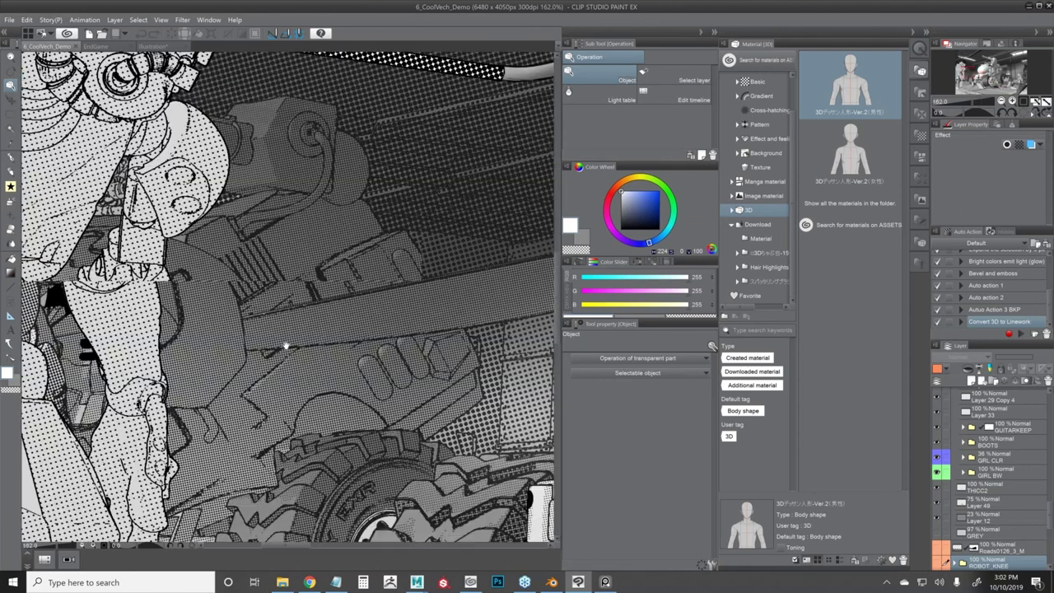
scroll(286, 346, "up", 4)
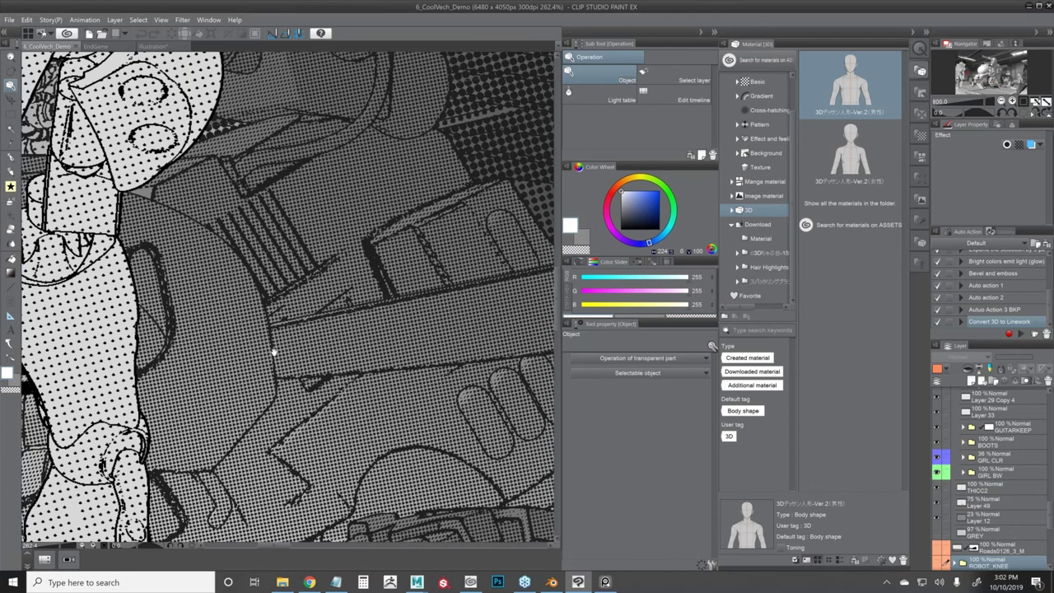
- Examine the overall 6_CoolVech_Demo composition, widening the canvas area to show more of the artwork
left_click_drag(274, 352, 143, 306)
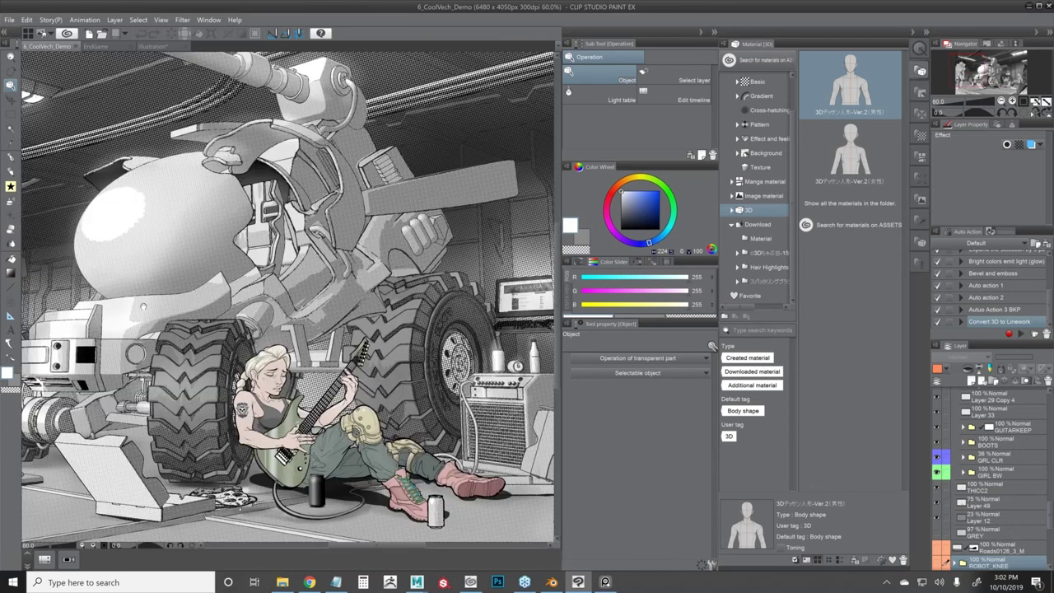
scroll(253, 306, "down", 2)
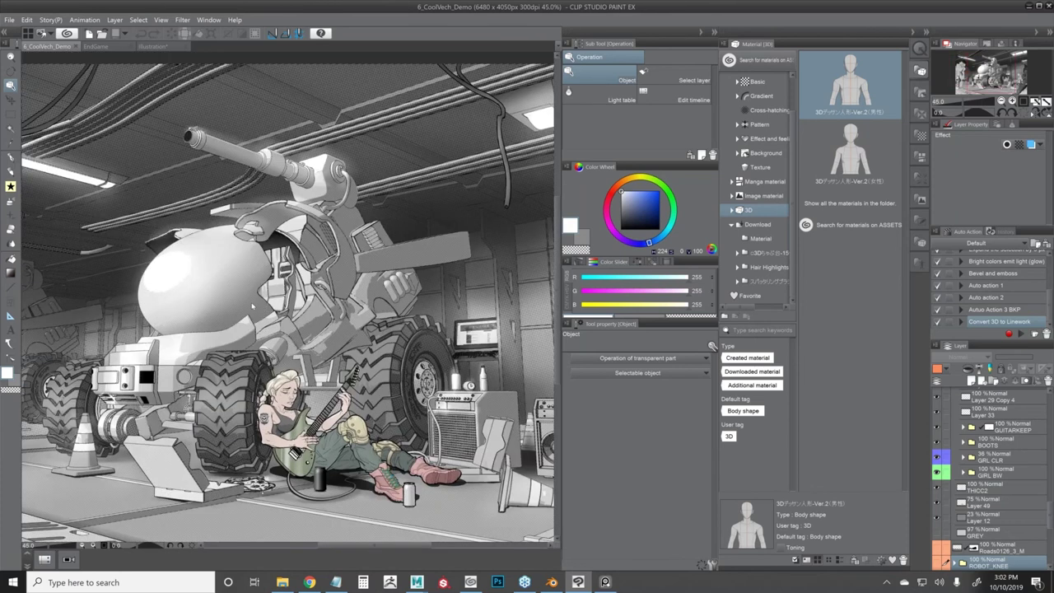
scroll(247, 306, "down", 1)
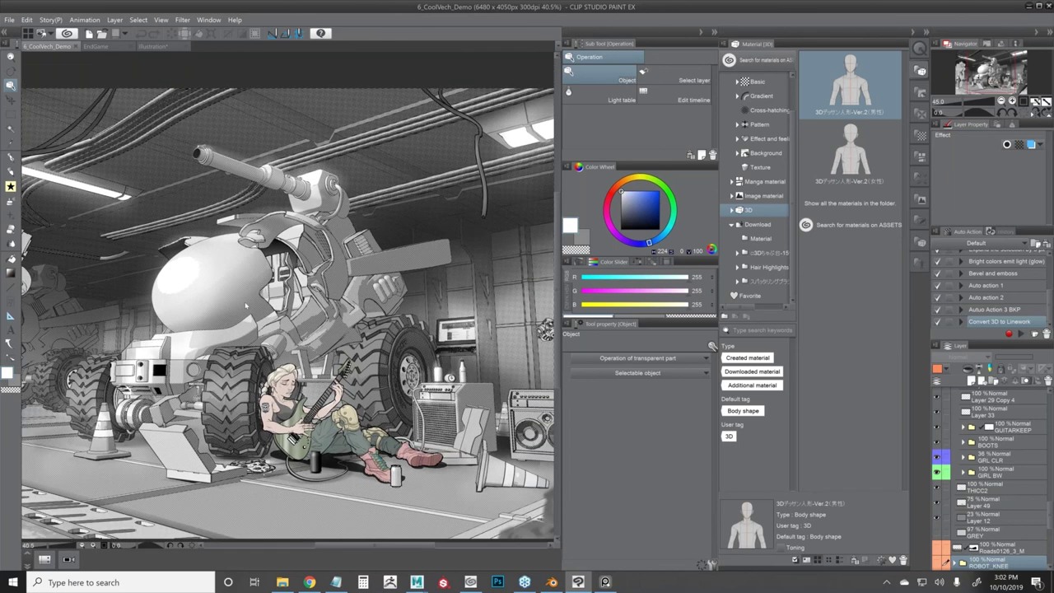
scroll(245, 305, "down", 1)
scroll(208, 333, "up", 1)
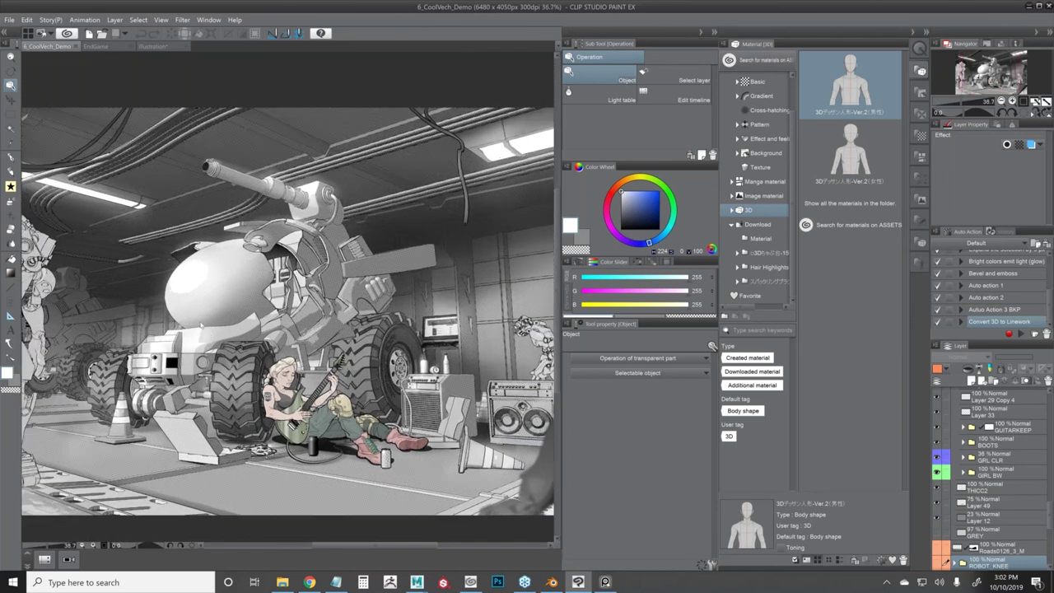
scroll(301, 323, "down", 2)
left_click_drag(560, 415, 618, 415)
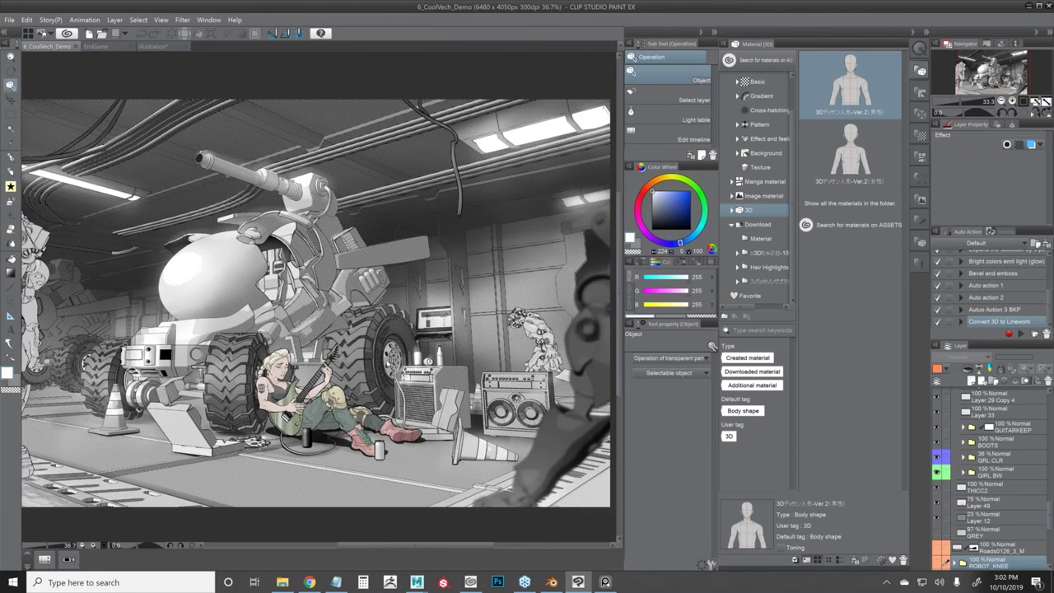
scroll(370, 363, "up", 3)
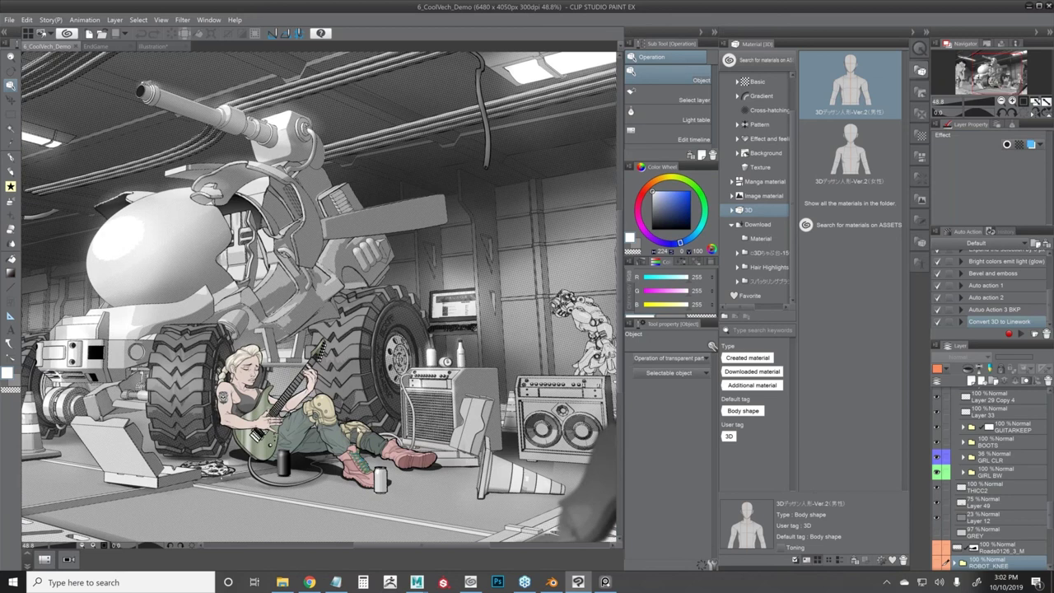
- Switch to Maya and inspect the 6_CoolVech_Demo 3D scene around the vehicle from a different angle
left_click(418, 582)
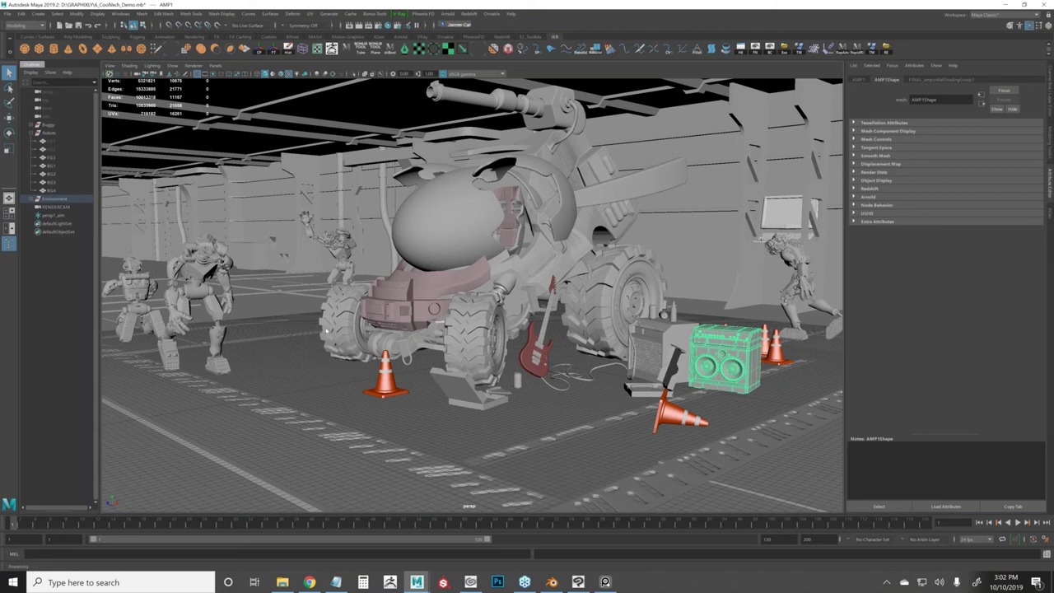
left_click(427, 363)
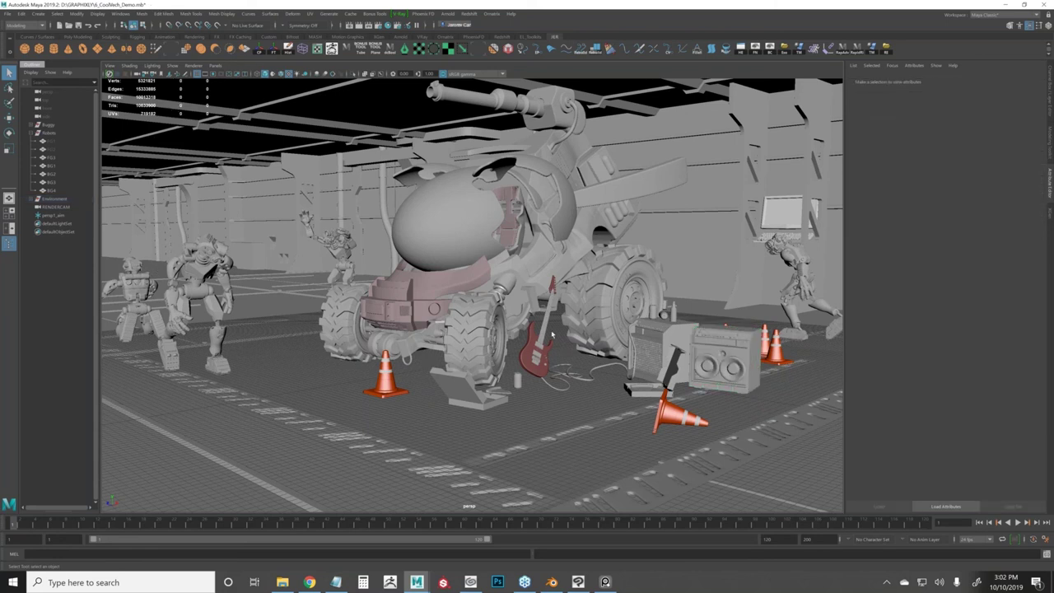
left_click_drag(552, 334, 572, 316)
left_click(605, 294)
key("f")
key("f")
left_click(621, 294)
left_click_drag(486, 359, 460, 262)
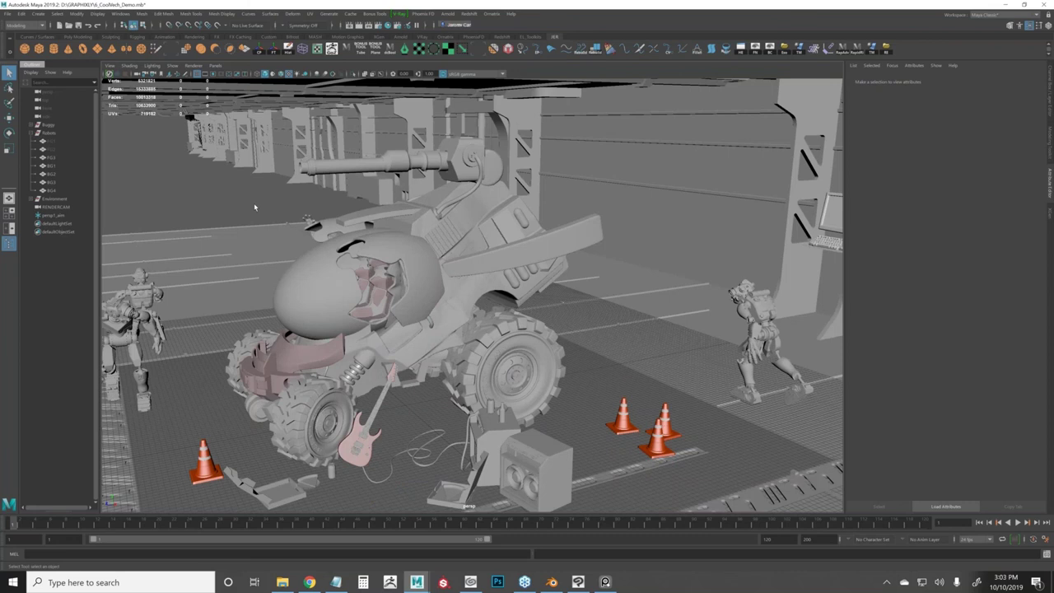
- Return to Clip Studio Paint and review the 6_CoolVech_Demo illustration against the 3D scene
left_click(581, 583)
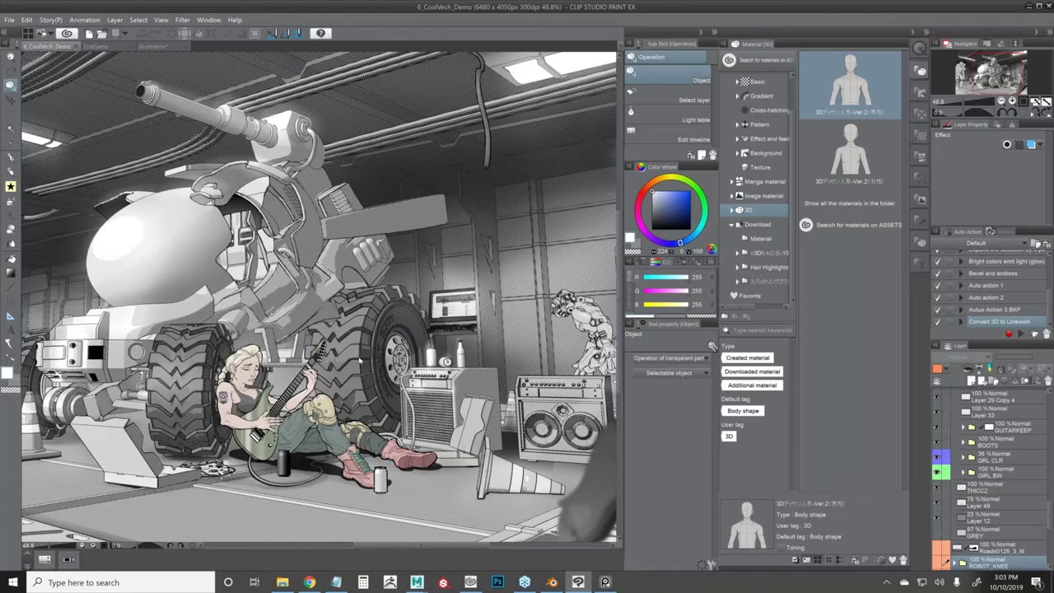
scroll(358, 360, "down", 2)
scroll(313, 330, "up", 2)
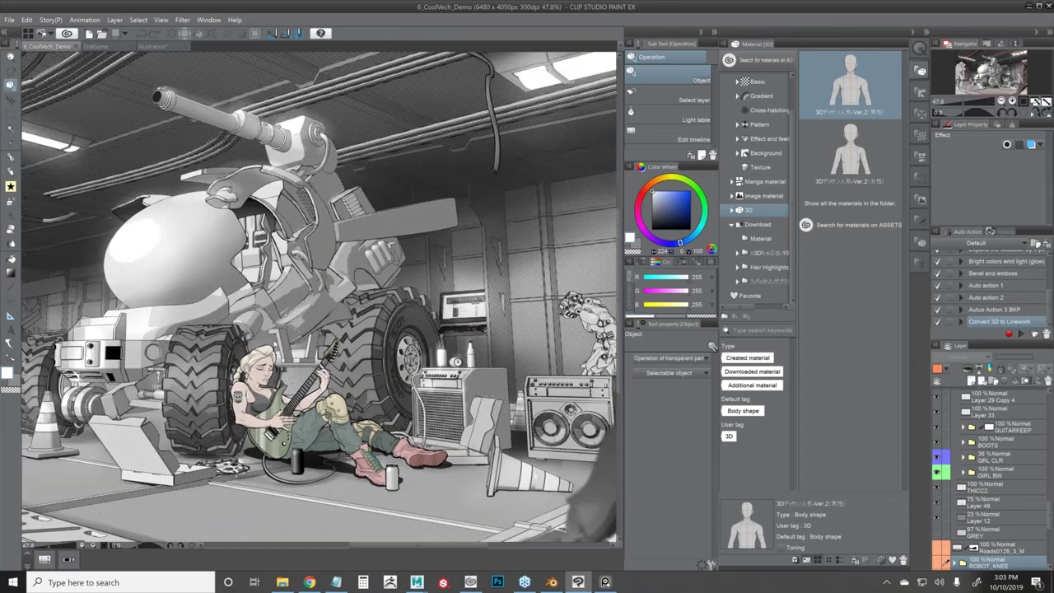